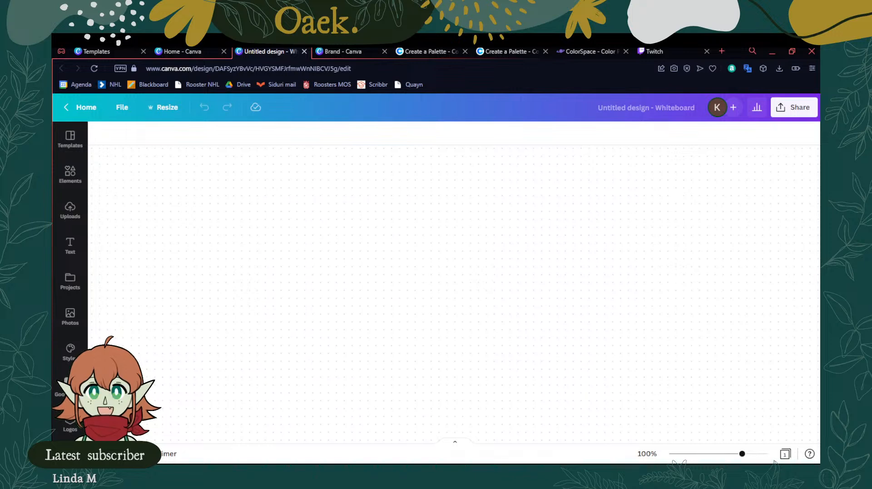
# Add a yellow sticky note to the whiteboard and place it in the canvas's upper-left area
pyautogui.click(70, 175)
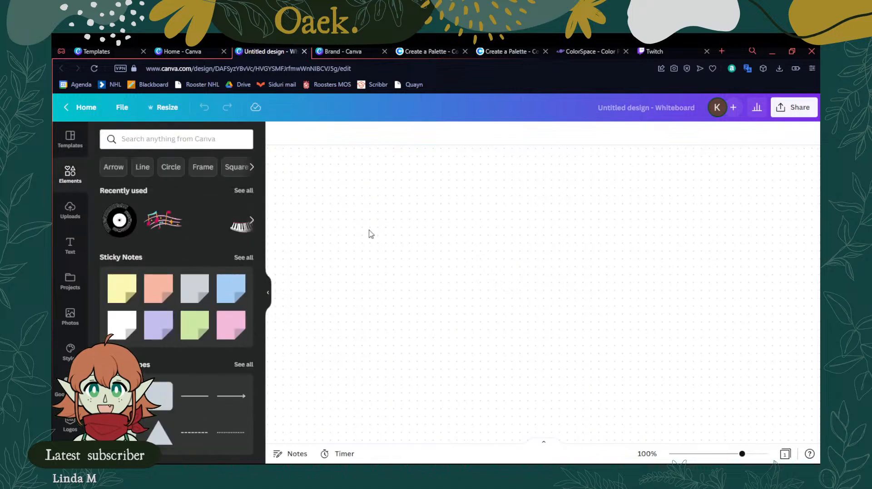
pyautogui.scroll(-3, 203, 285)
pyautogui.scroll(2, 205, 281)
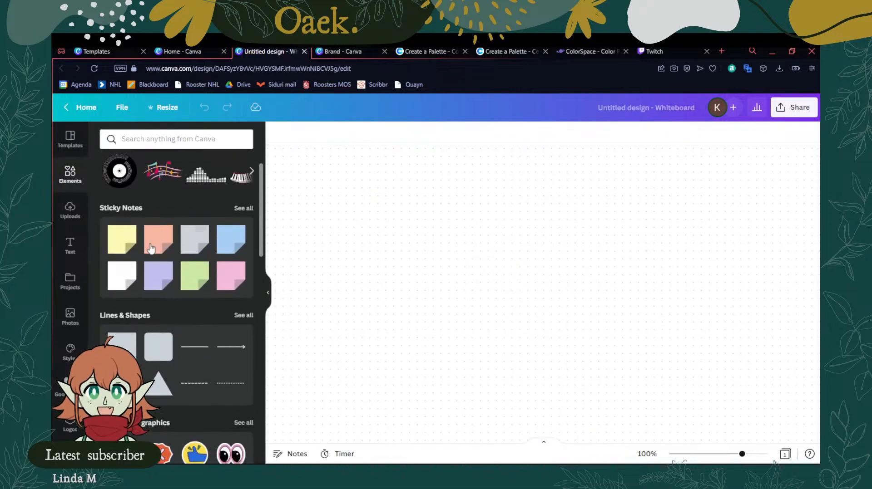
pyautogui.scroll(-1, 209, 274)
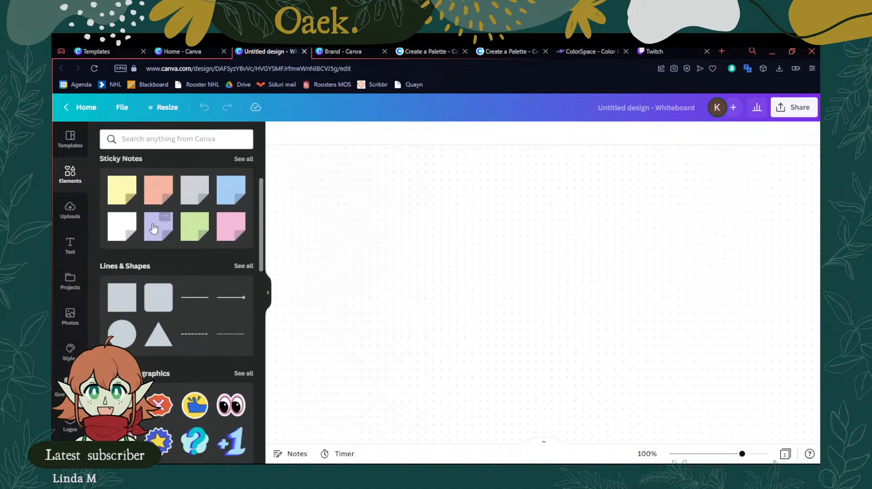
pyautogui.scroll(2, 211, 274)
pyautogui.moveTo(121, 290); pyautogui.dragTo(429, 202)
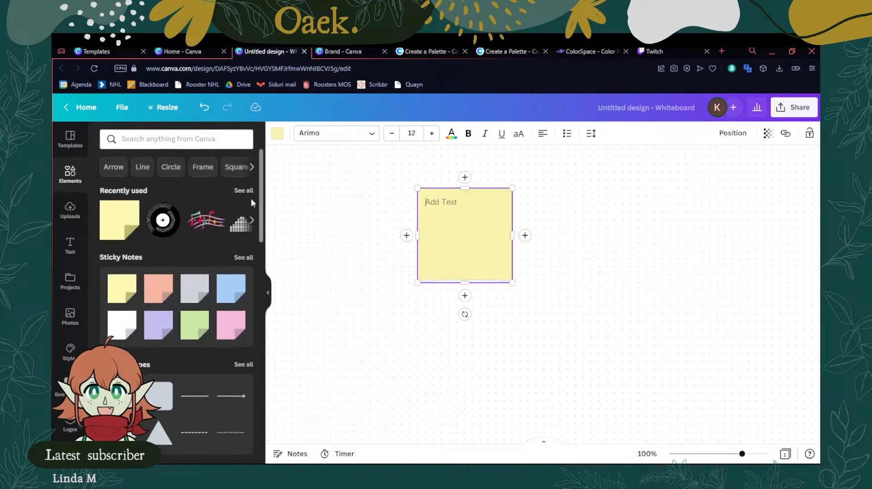
pyautogui.click(268, 293)
pyautogui.moveTo(393, 244); pyautogui.dragTo(251, 228)
# Write "Theme?", "Color palette" and "Typography" on separate lines in the yellow sticky note
pyautogui.click(204, 186)
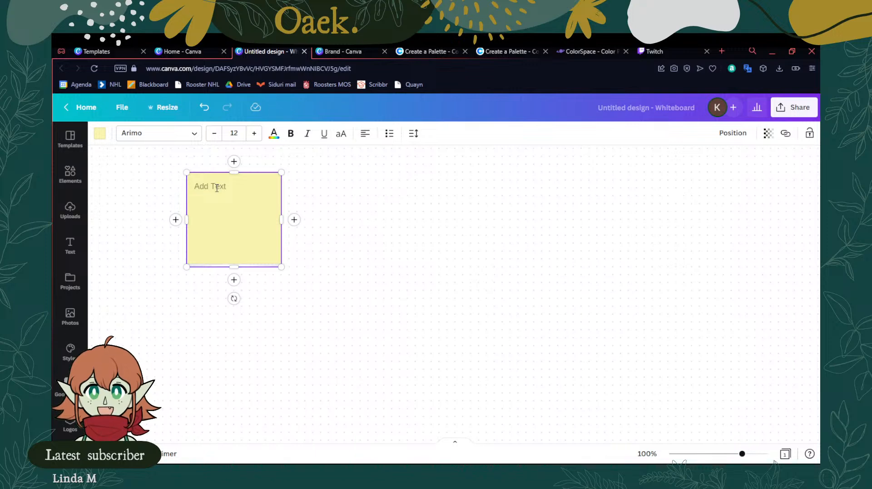
pyautogui.write('Theme?')
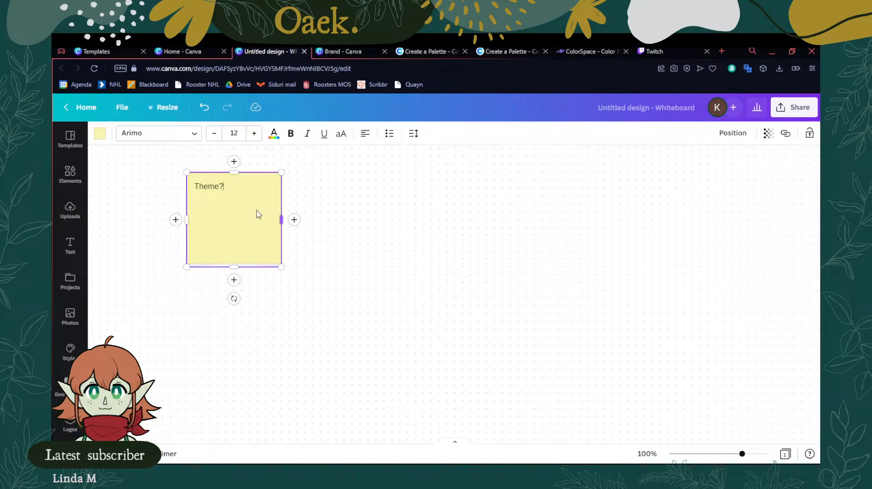
pyautogui.press('Return')
pyautogui.write('Color palle')
pyautogui.press('BackSpace')
pyautogui.press('BackSpace')
pyautogui.write('ette')
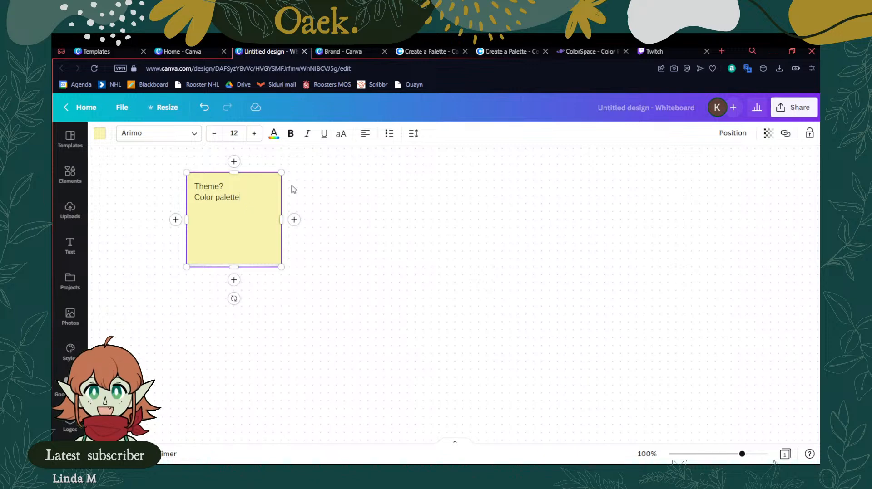
pyautogui.press('Return')
pyautogui.write('Typography')
# Browse the list of available fonts for the yellow note's text
pyautogui.click(179, 134)
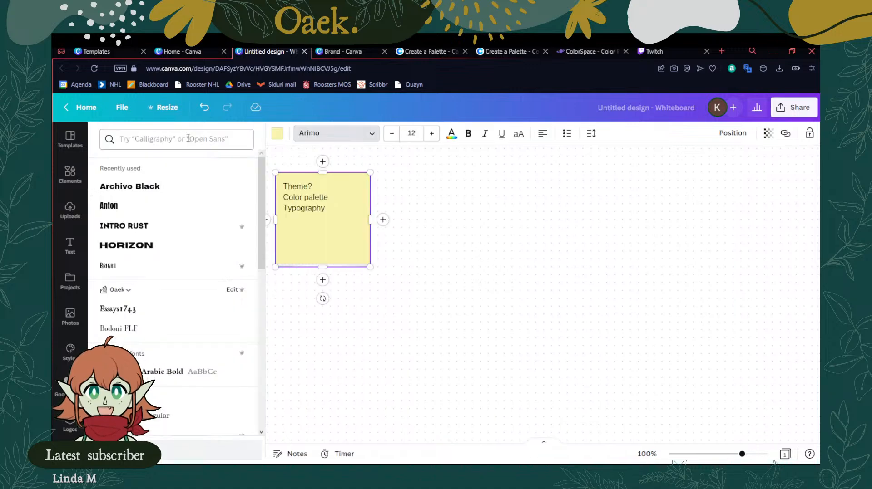
pyautogui.scroll(-3, 166, 222)
pyautogui.scroll(-15, 164, 239)
pyautogui.scroll(-5, 156, 283)
pyautogui.scroll(12, 168, 292)
pyautogui.scroll(20, 167, 277)
pyautogui.scroll(5, 165, 268)
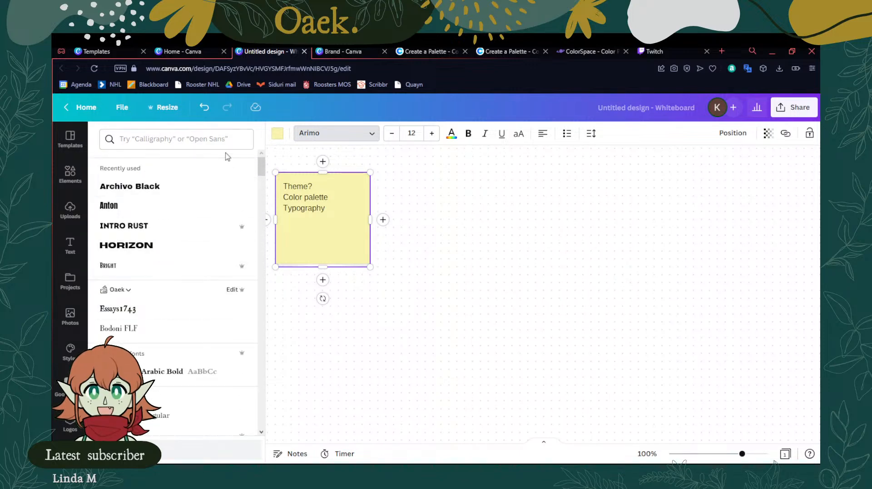
pyautogui.click(445, 238)
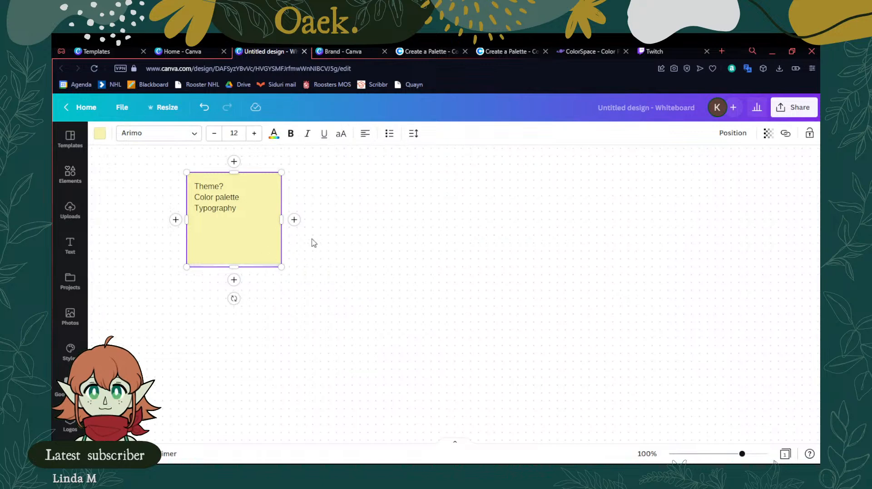
# Move the yellow sticky note slightly up and to the left on the whiteboard
pyautogui.click(421, 279)
pyautogui.moveTo(250, 231); pyautogui.dragTo(214, 232)
pyautogui.click(314, 246)
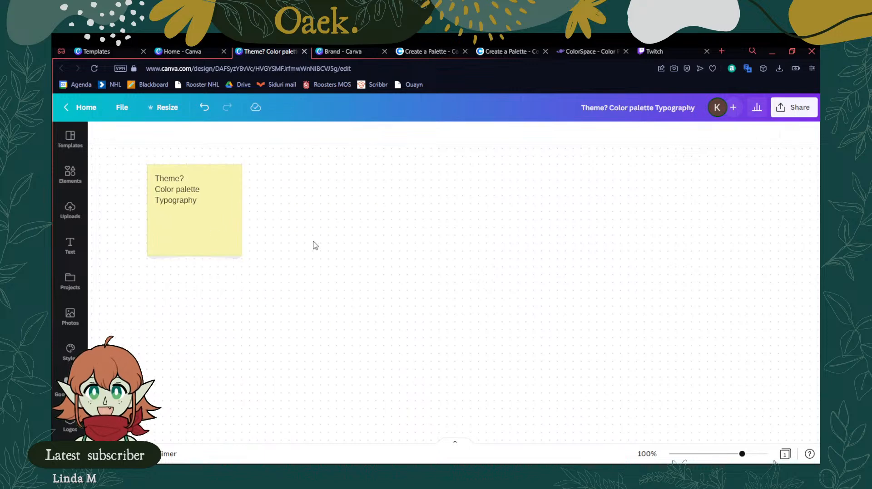
# Add a purple sticky note reading "THEME" and place it just right of the yellow note
pyautogui.click(72, 177)
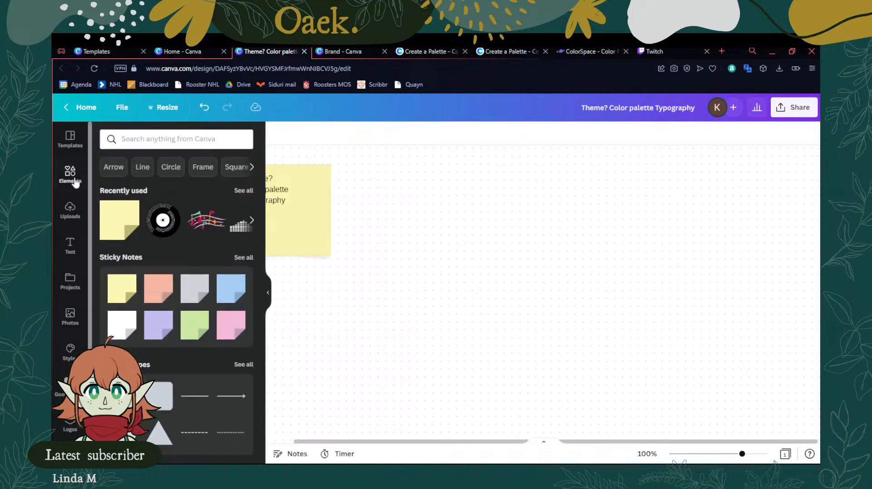
pyautogui.scroll(-1, 148, 313)
pyautogui.scroll(2, 148, 314)
pyautogui.click(243, 257)
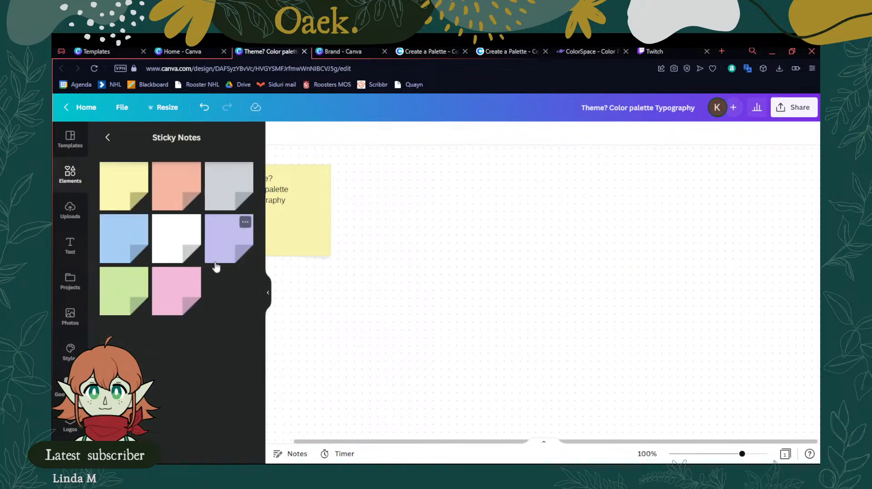
pyautogui.click(108, 137)
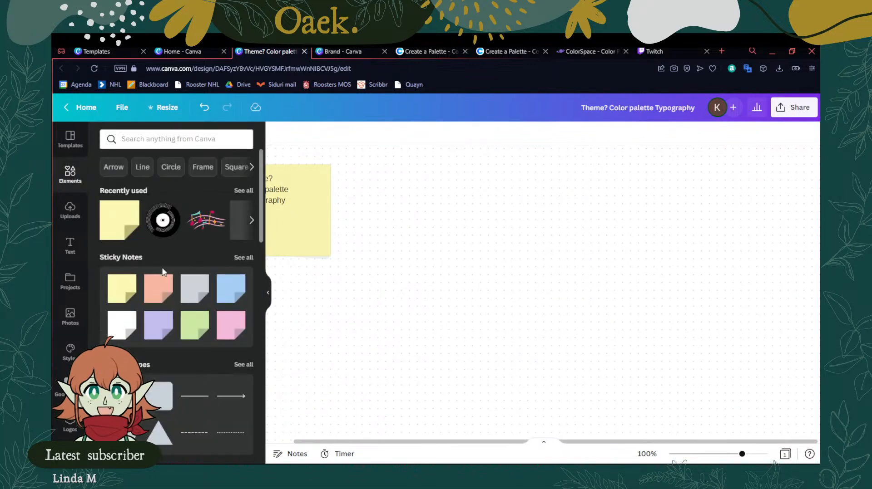
pyautogui.moveTo(159, 325); pyautogui.dragTo(391, 225)
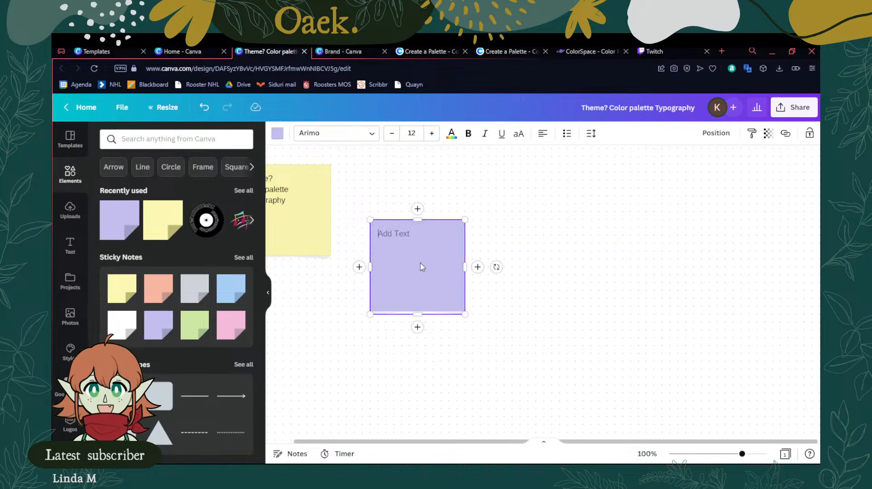
pyautogui.write('THEME')
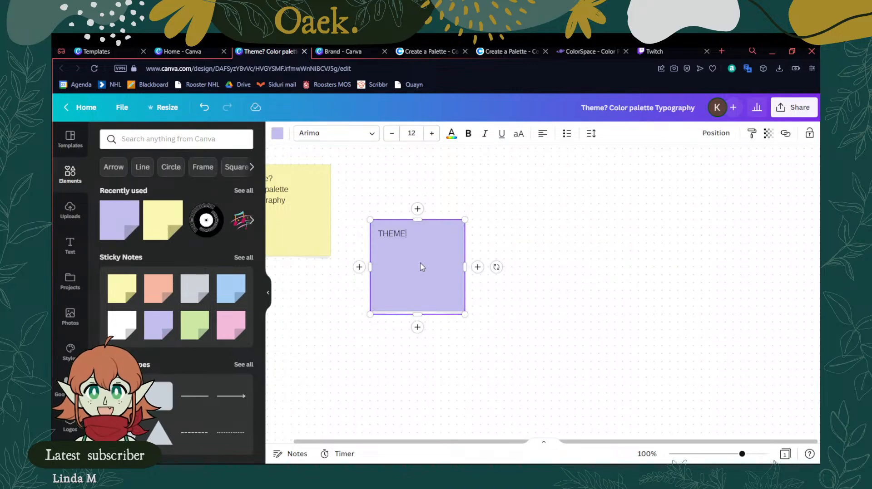
pyautogui.moveTo(421, 264); pyautogui.dragTo(397, 233)
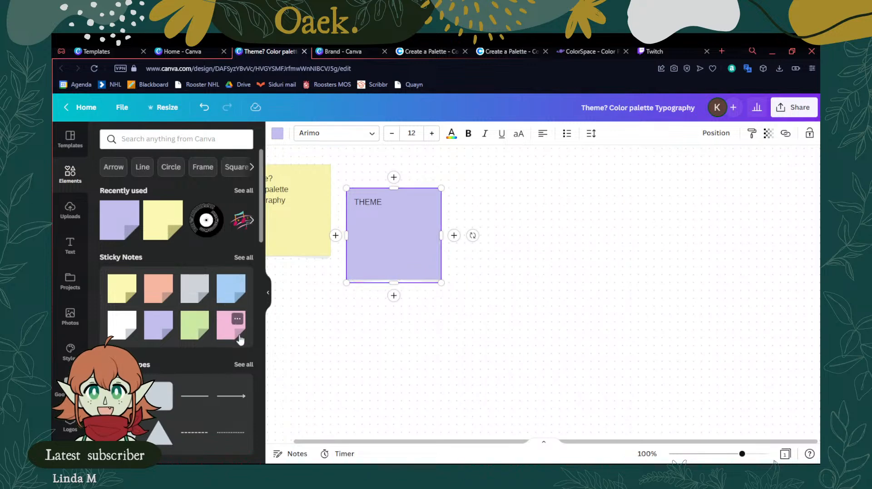
# Add a blue sticky note right of the THEME note, enlarge it to about double size and label it "Font tests"
pyautogui.click(226, 297)
pyautogui.moveTo(557, 299); pyautogui.dragTo(517, 237)
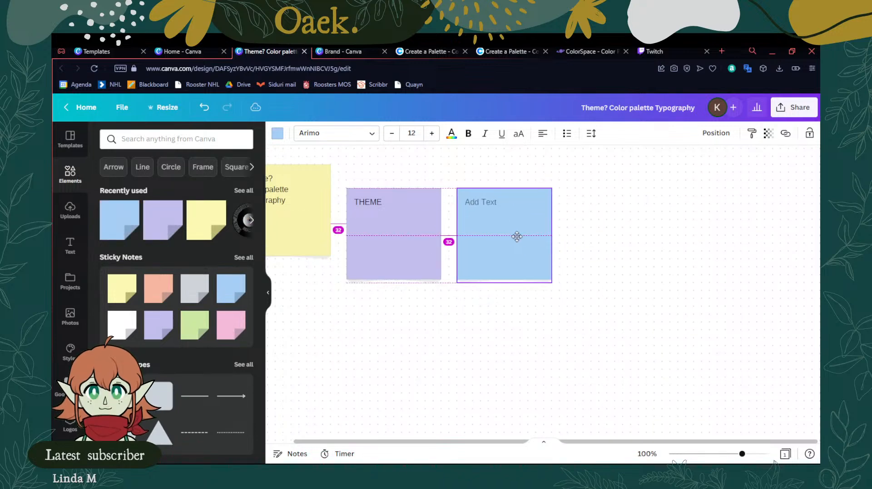
pyautogui.moveTo(552, 283); pyautogui.dragTo(667, 327)
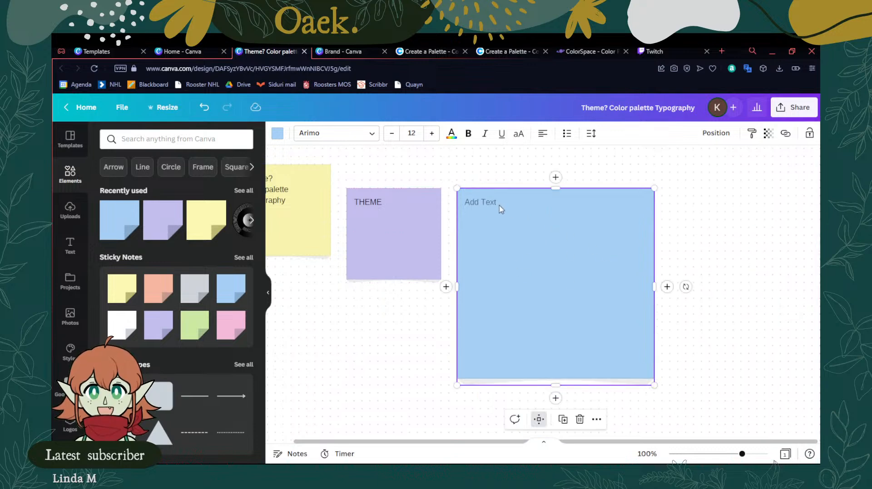
pyautogui.click(479, 205)
pyautogui.write('Font tests')
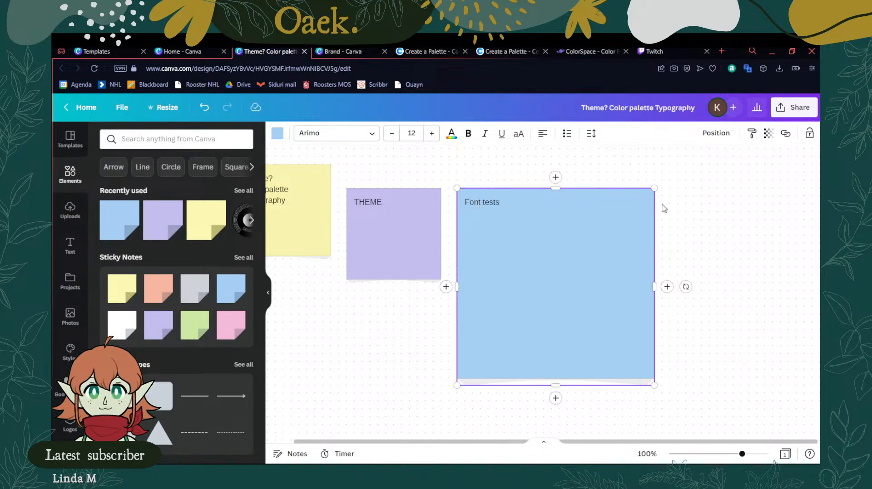
pyautogui.click(726, 241)
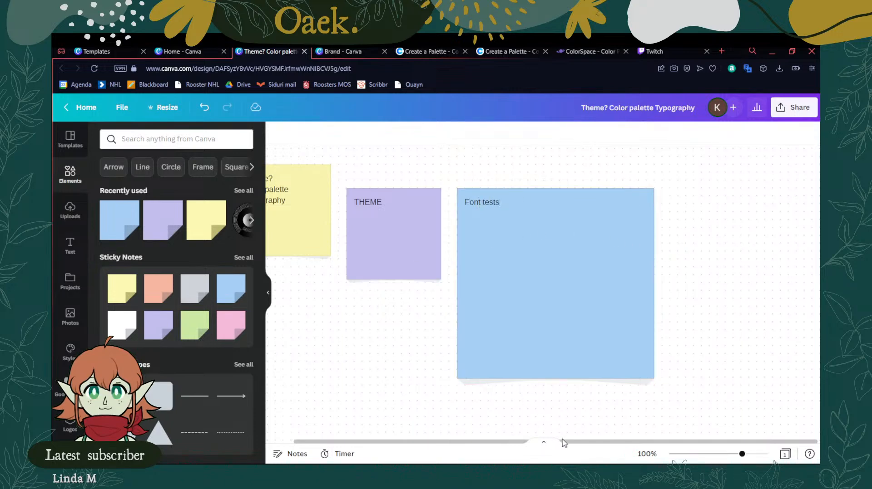
# Start a bulleted list under THEME in the purple note with the entries "Neon" and "Space"
pyautogui.moveTo(587, 443); pyautogui.dragTo(552, 428)
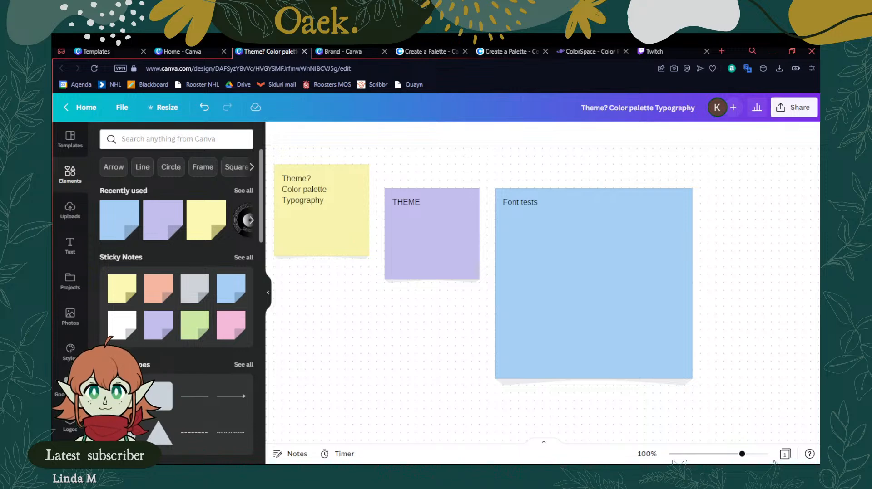
pyautogui.click(268, 292)
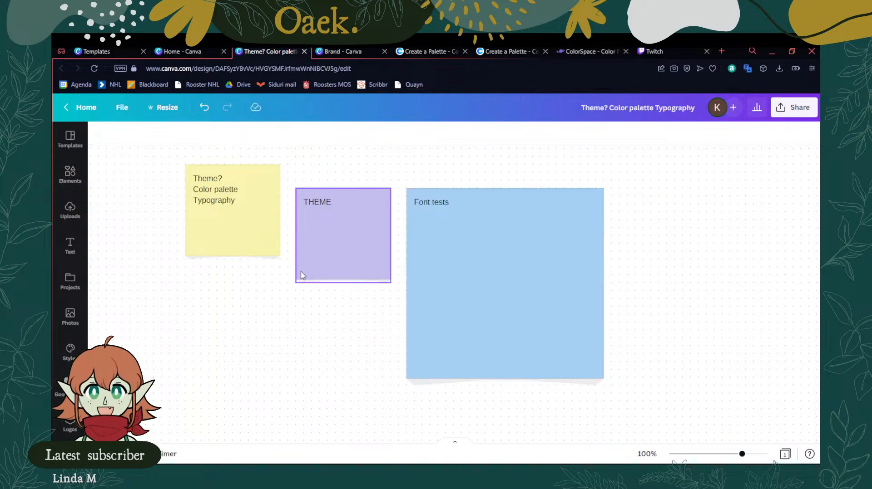
pyautogui.click(386, 219)
pyautogui.click(358, 203)
pyautogui.press('Return')
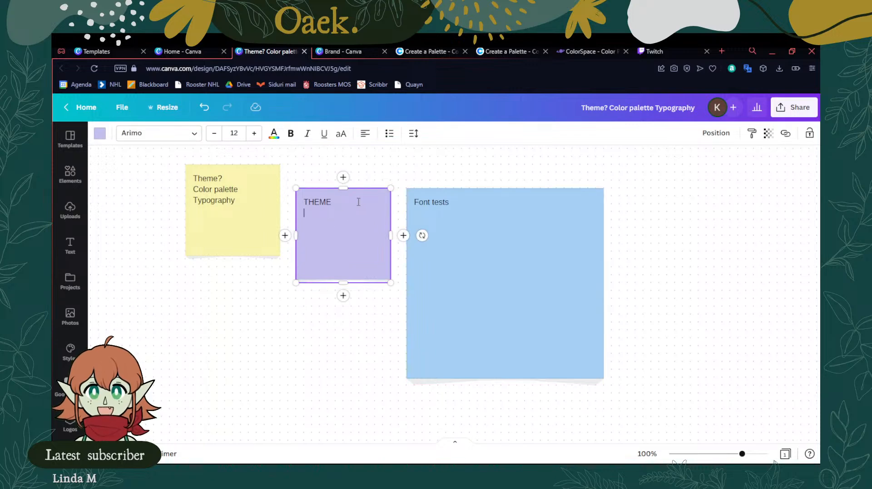
pyautogui.hotkey('ctrl', 'shift', '8')
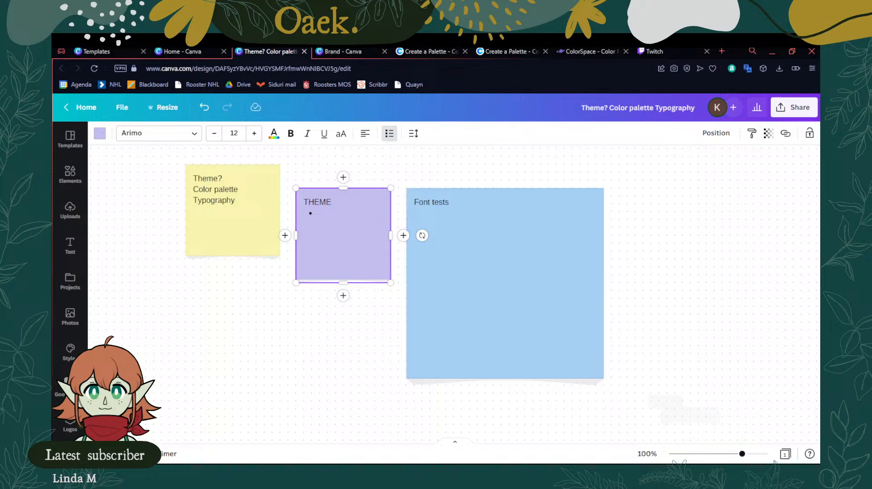
pyautogui.write('Neon')
pyautogui.press('Return')
pyautogui.write('S')
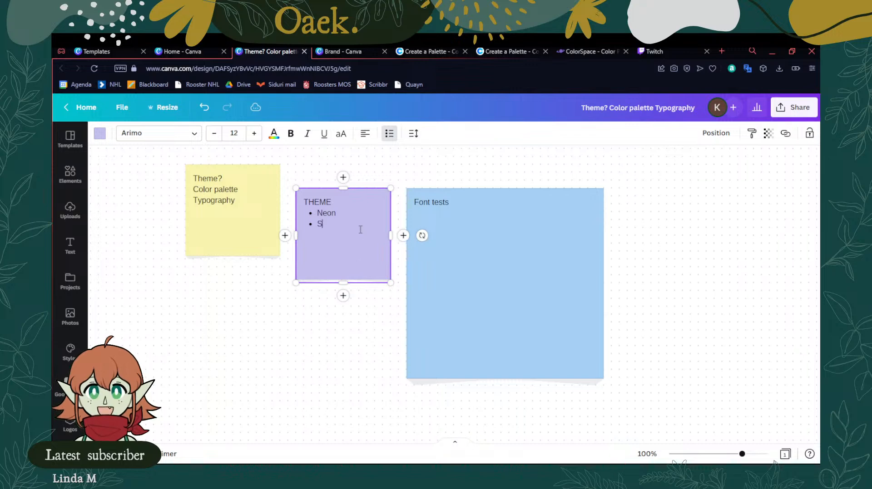
pyautogui.write('pace')
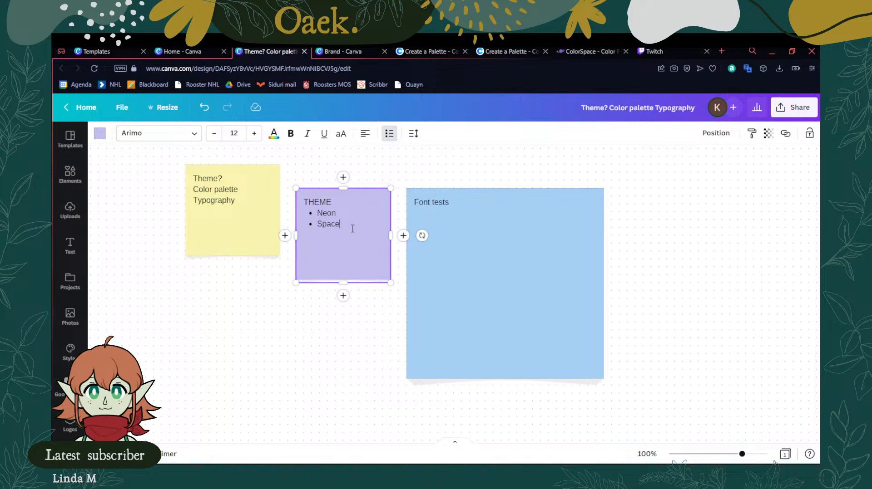
pyautogui.click(710, 232)
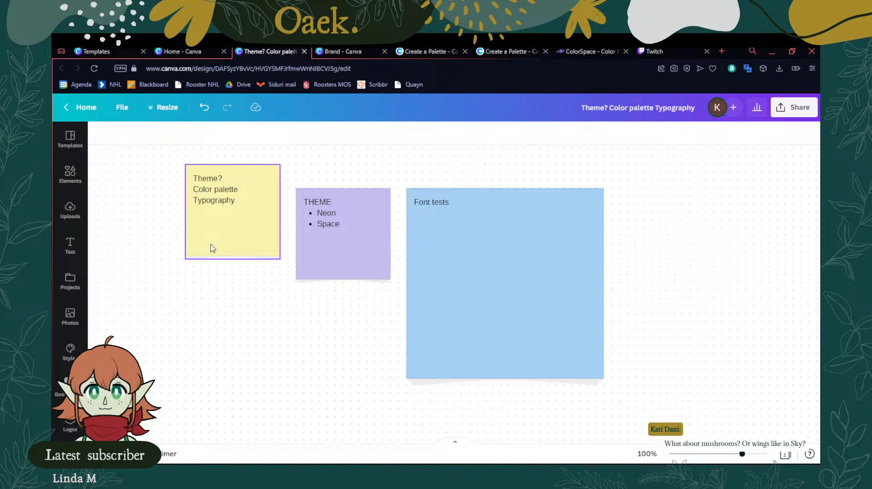
# Extend the THEME note's bulleted list with "Mushroom", "Sky/wings" and "Cutesie forest"
pyautogui.click(350, 228)
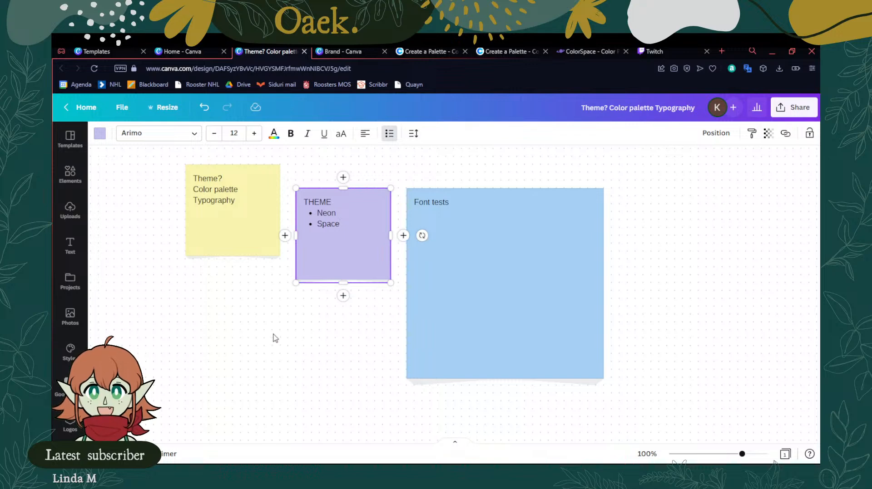
pyautogui.write('Mushroom')
pyautogui.press('Return')
pyautogui.write('SKy/wings')
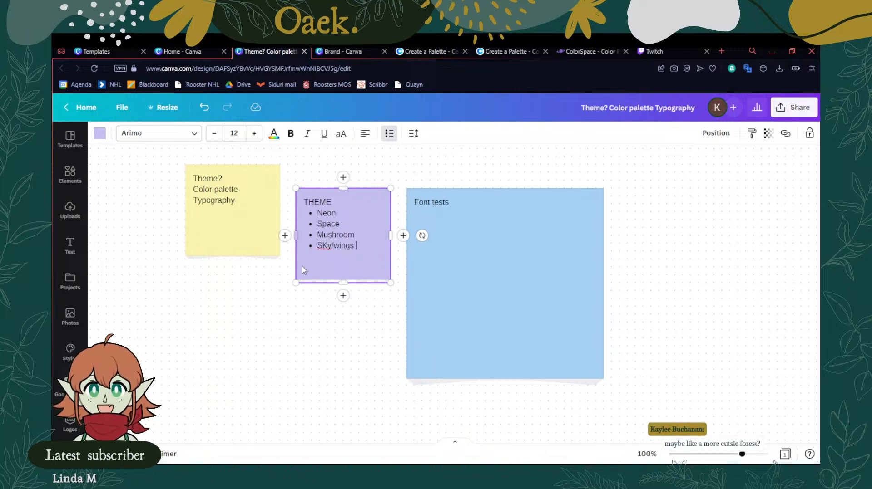
pyautogui.click(326, 246)
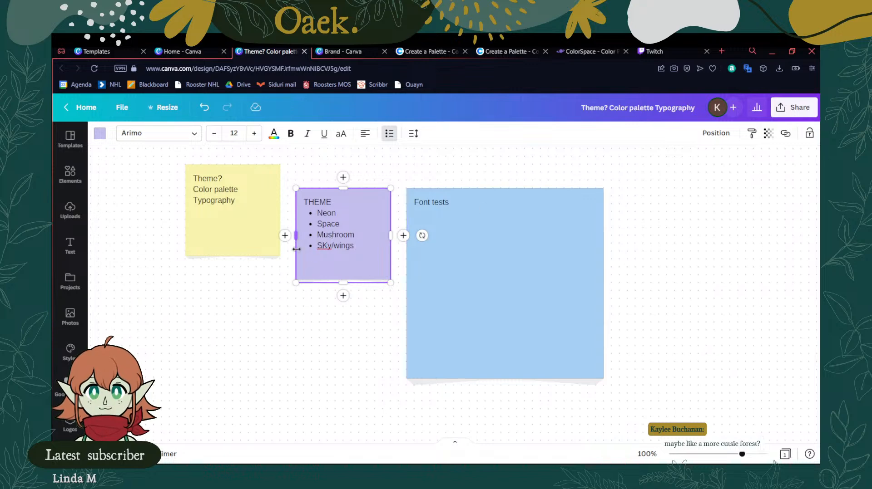
pyautogui.press('BackSpace')
pyautogui.write('k')
pyautogui.click(369, 250)
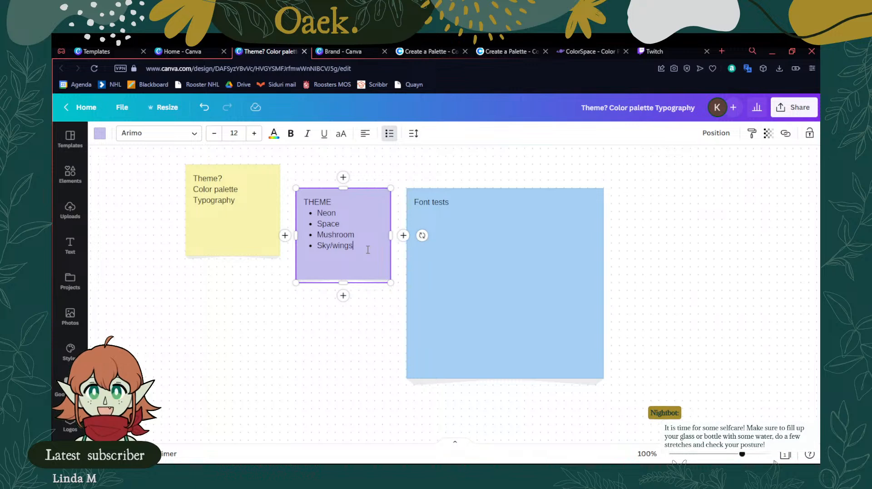
pyautogui.press('Return')
pyautogui.write('Cutesie forest')
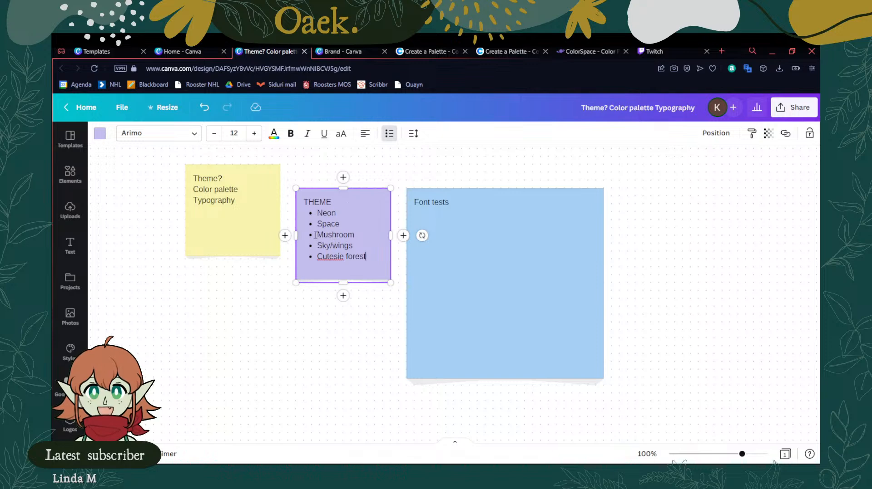
pyautogui.moveTo(319, 233); pyautogui.dragTo(317, 257)
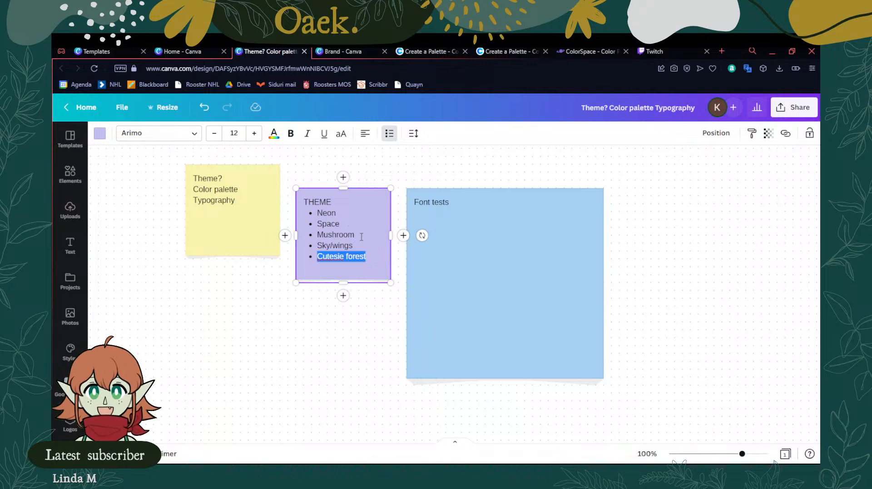
pyautogui.moveTo(362, 237); pyautogui.dragTo(316, 235)
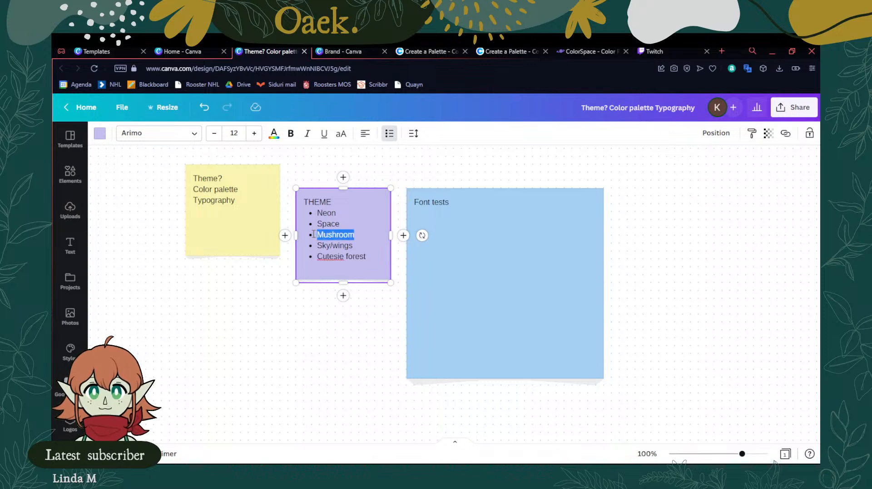
pyautogui.click(356, 223)
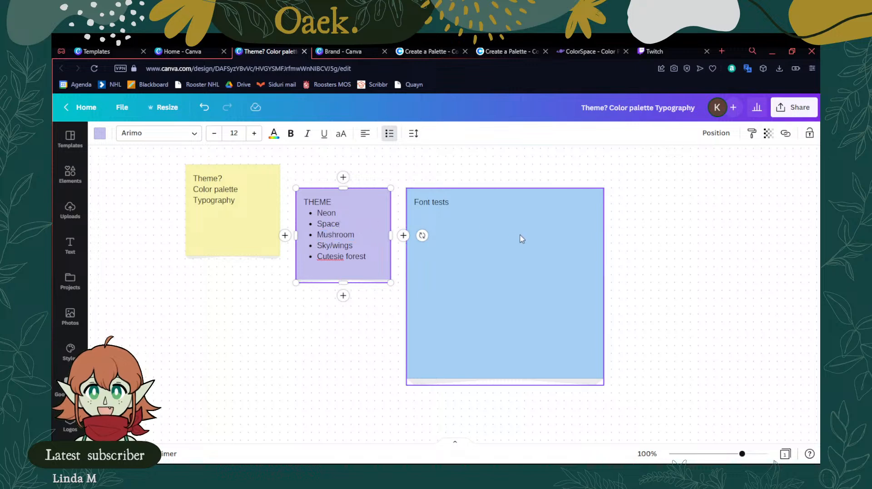
# Spread the notes out by moving the Font tests note and the THEME note farther right of the yellow note
pyautogui.click(492, 269)
pyautogui.moveTo(494, 271); pyautogui.dragTo(675, 231)
pyautogui.moveTo(343, 241); pyautogui.dragTo(446, 216)
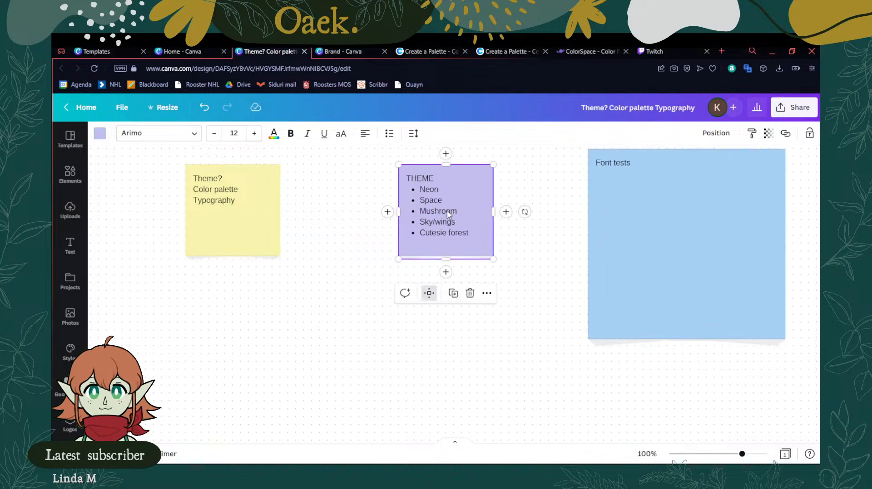
# Make the "Mushroom" entry bold in the THEME note's list
pyautogui.doubleClick(439, 212)
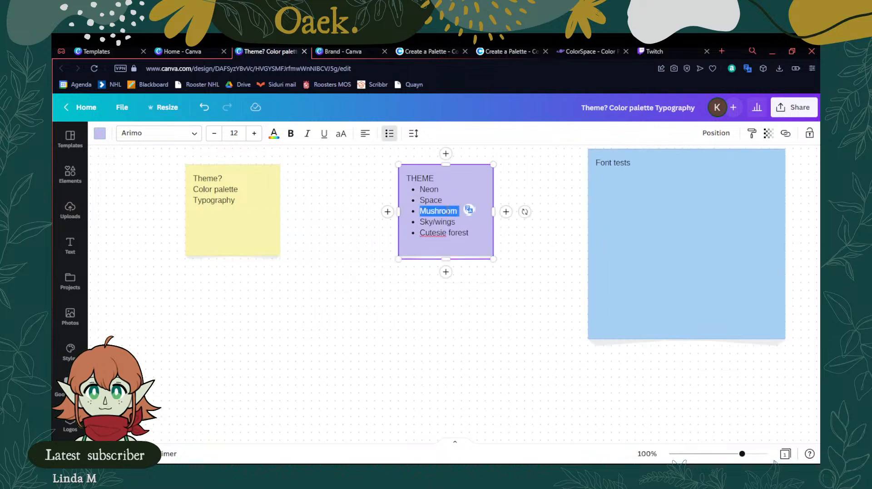
pyautogui.click(294, 136)
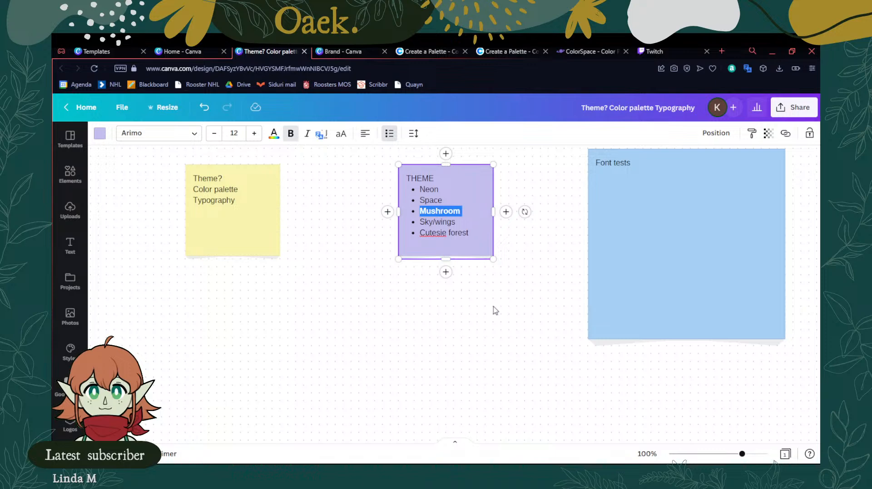
pyautogui.click(503, 316)
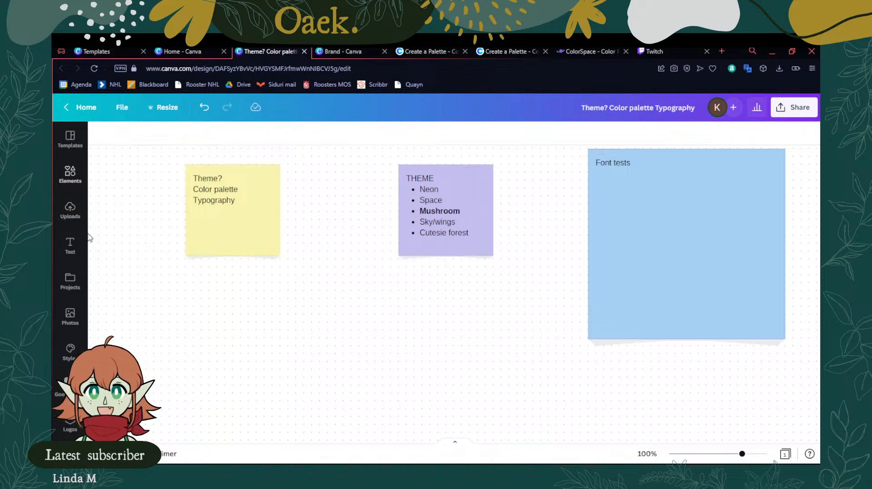
# Add a green sticky note and place it just below the yellow note
pyautogui.click(70, 174)
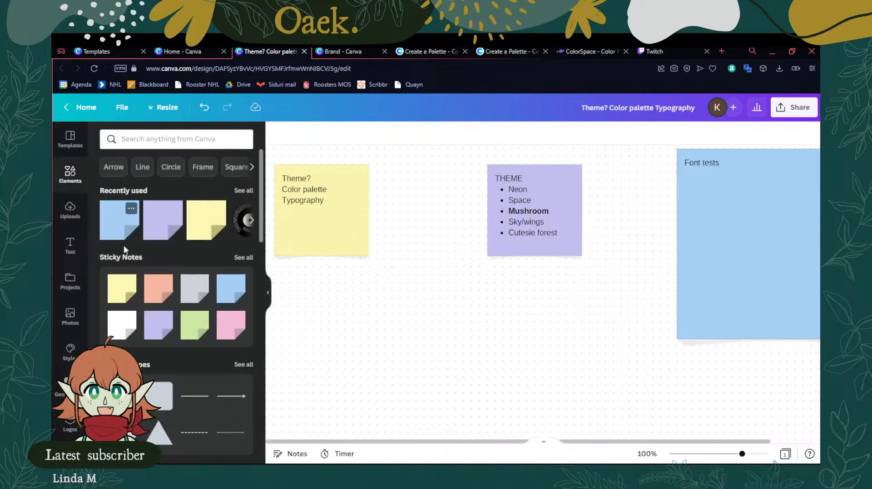
pyautogui.click(194, 325)
pyautogui.moveTo(494, 318); pyautogui.dragTo(306, 345)
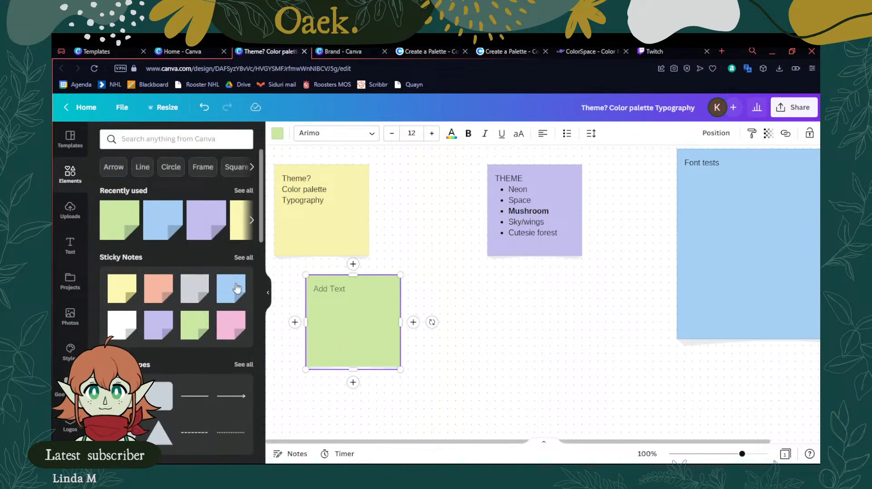
pyautogui.click(268, 293)
pyautogui.moveTo(254, 332); pyautogui.dragTo(207, 339)
# Title the green note "Mushrooms:" and start a bulleted list under it with "gnomes" and "Fall"
pyautogui.click(183, 296)
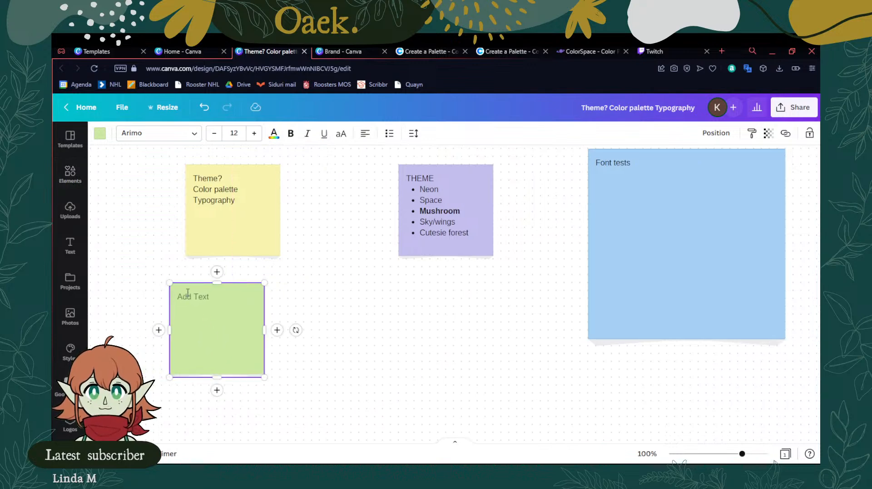
pyautogui.write('Mushrooms:')
pyautogui.press('Return')
pyautogui.hotkey('ctrl', 'shift', '8')
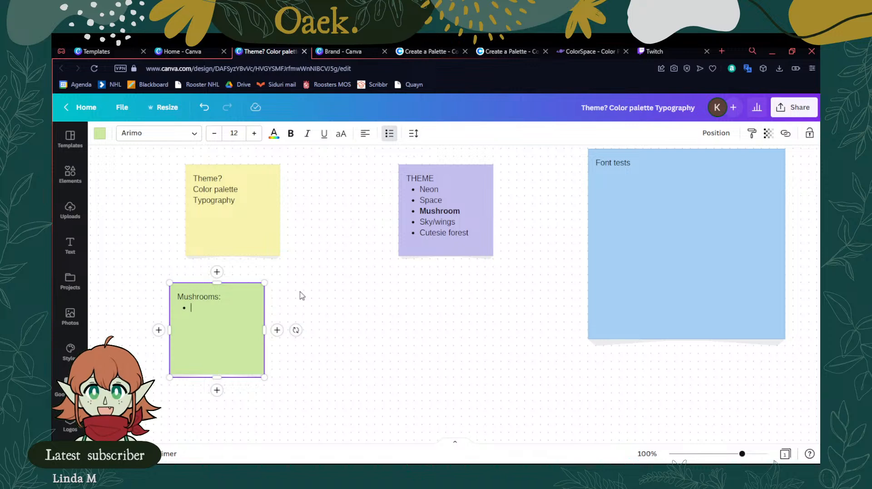
pyautogui.write('o')
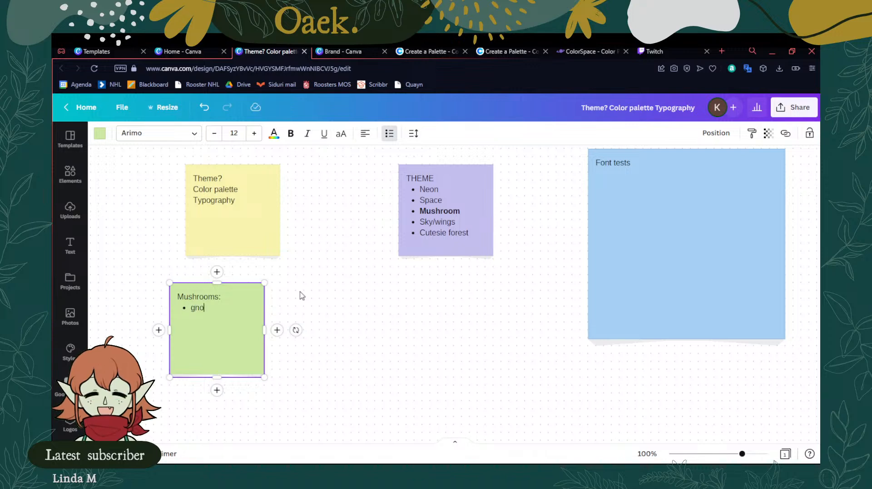
pyautogui.write('mes')
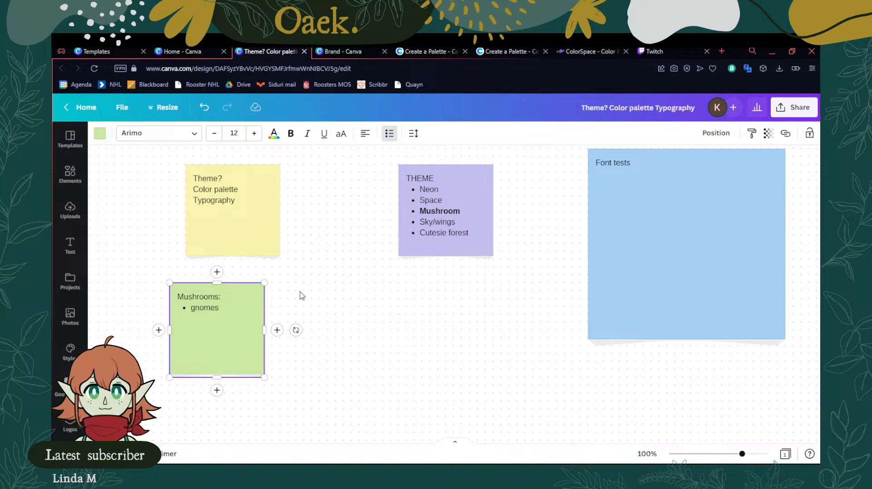
pyautogui.press('Return')
pyautogui.press('Return')
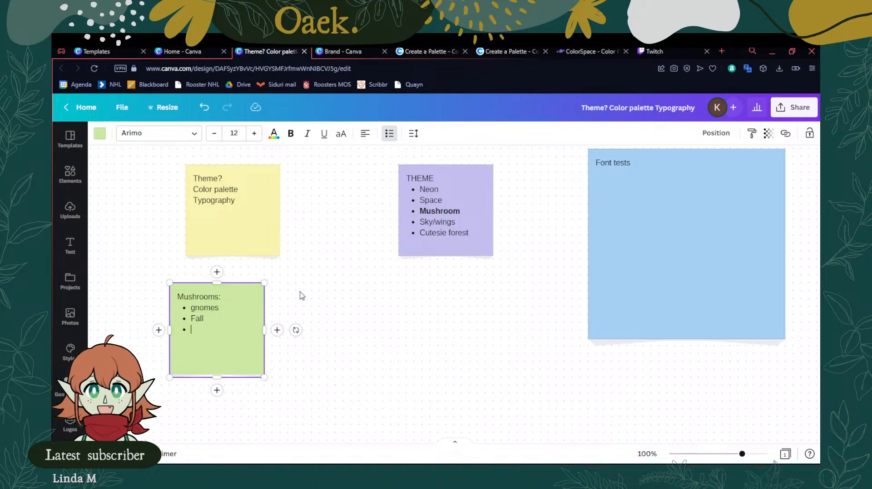
# Overlap the Mushrooms note on the yellow note's lower-left corner and move the THEME note close beside the yellow note's right edge
pyautogui.click(353, 278)
pyautogui.moveTo(224, 307); pyautogui.dragTo(177, 235)
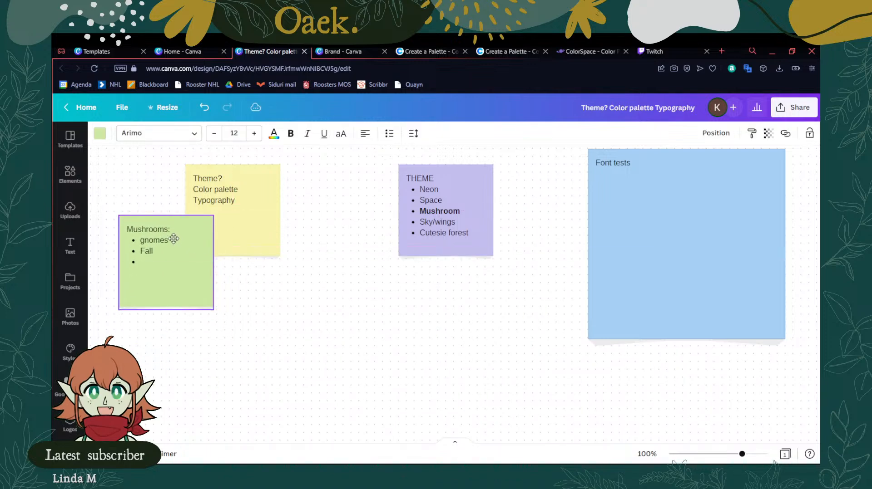
pyautogui.click(318, 275)
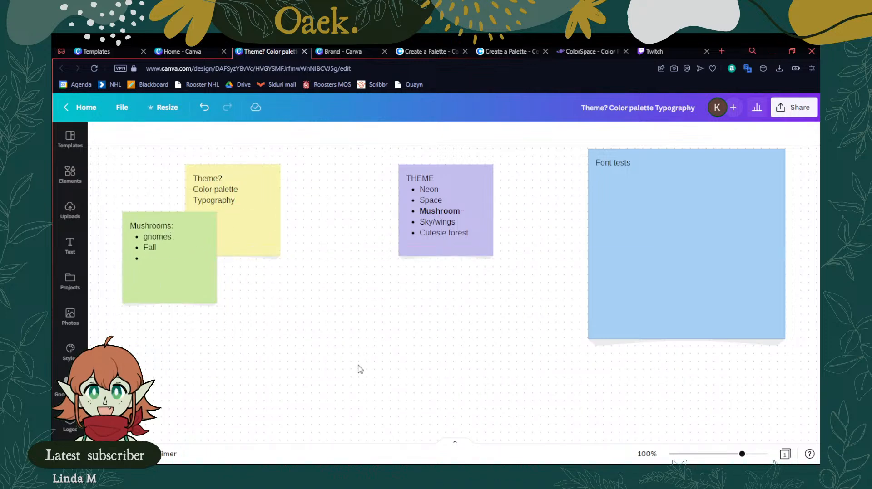
pyautogui.moveTo(448, 236); pyautogui.dragTo(338, 224)
pyautogui.click(376, 284)
pyautogui.click(433, 268)
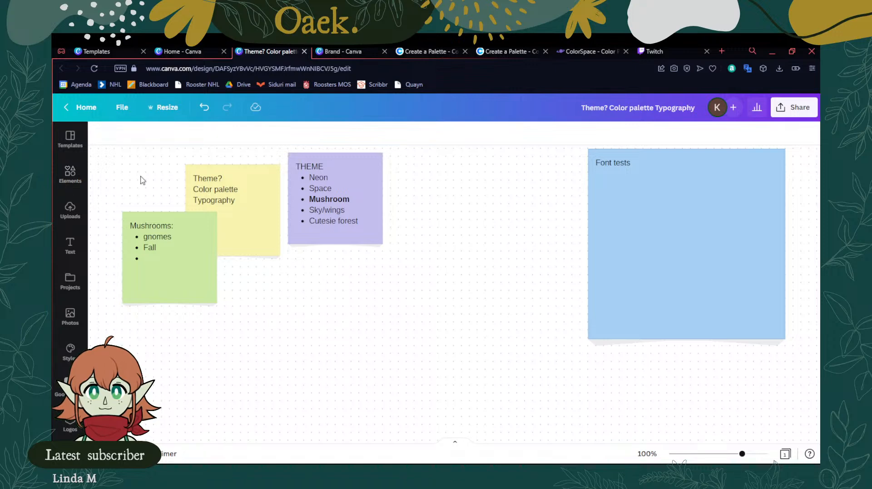
# Extend the Mushrooms note's bulleted list with "red and white spots" and "underside"
pyautogui.doubleClick(172, 266)
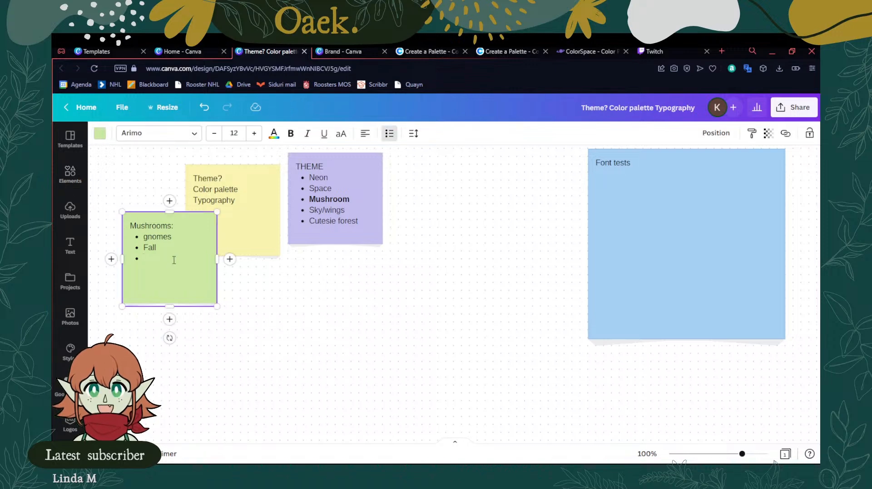
pyautogui.write('red and white')
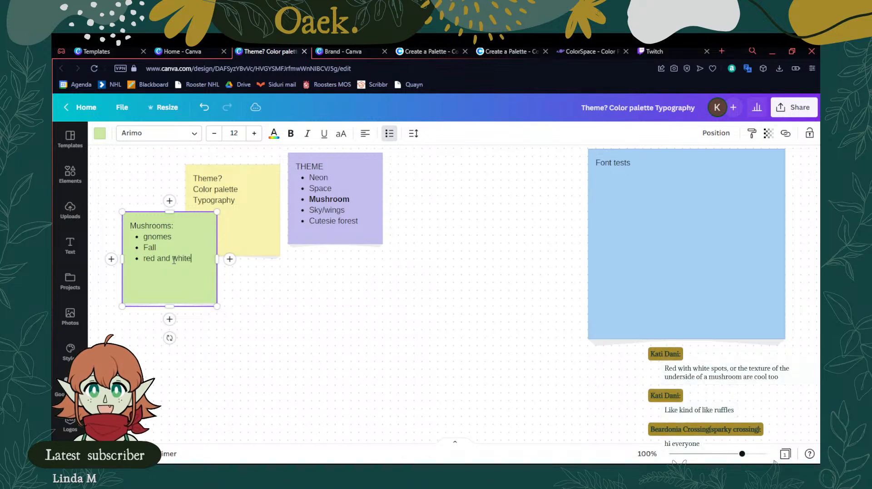
pyautogui.write(' spotd')
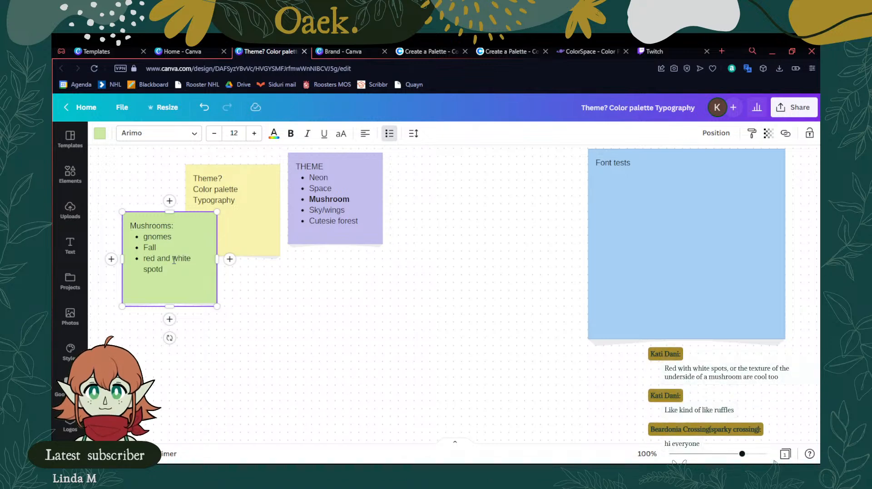
pyautogui.press('BackSpace')
pyautogui.write('s')
pyautogui.press('Return')
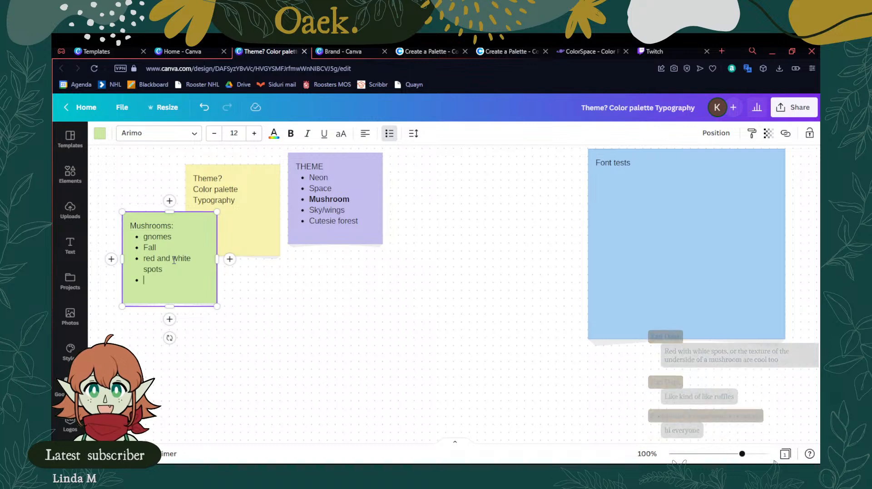
pyautogui.write('underside')
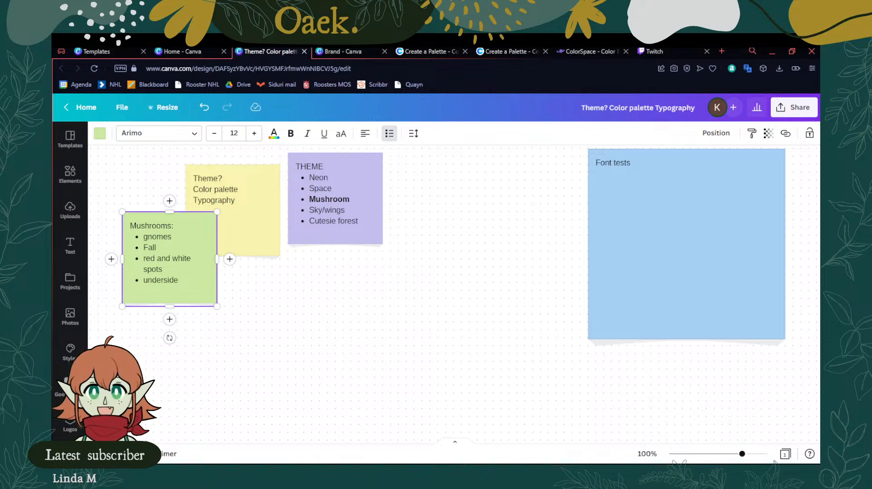
pyautogui.click(327, 322)
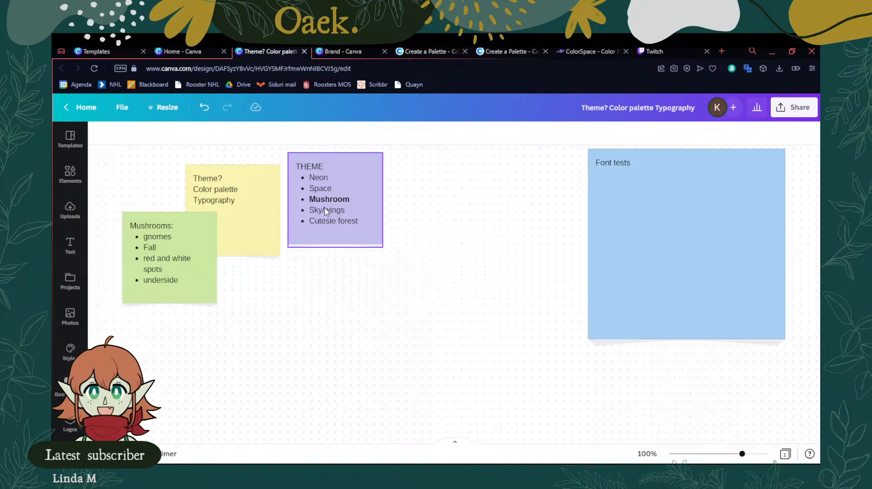
# Move the Mushrooms note so it overlaps the lower-right corner of the THEME note
pyautogui.moveTo(166, 251); pyautogui.dragTo(385, 240)
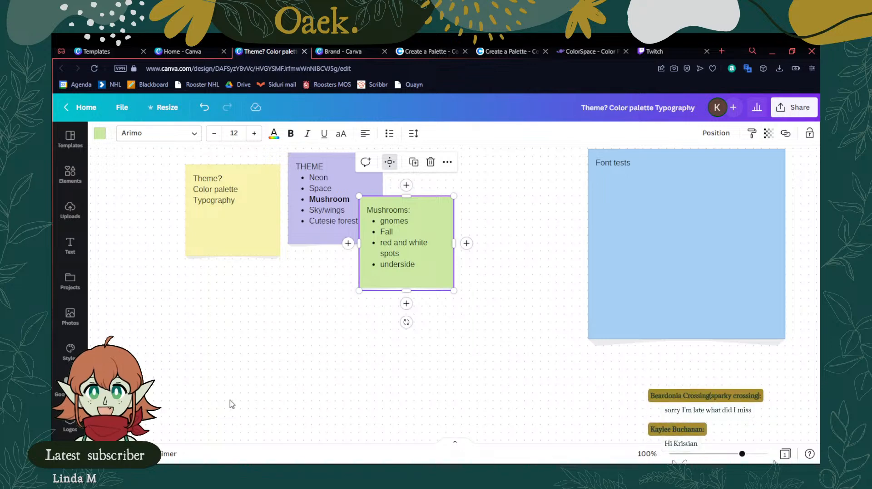
pyautogui.moveTo(425, 253); pyautogui.dragTo(433, 254)
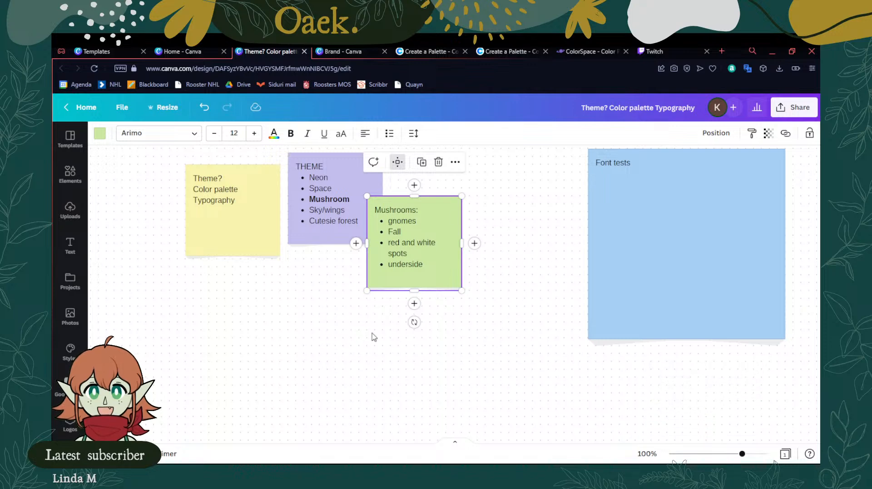
pyautogui.click(345, 341)
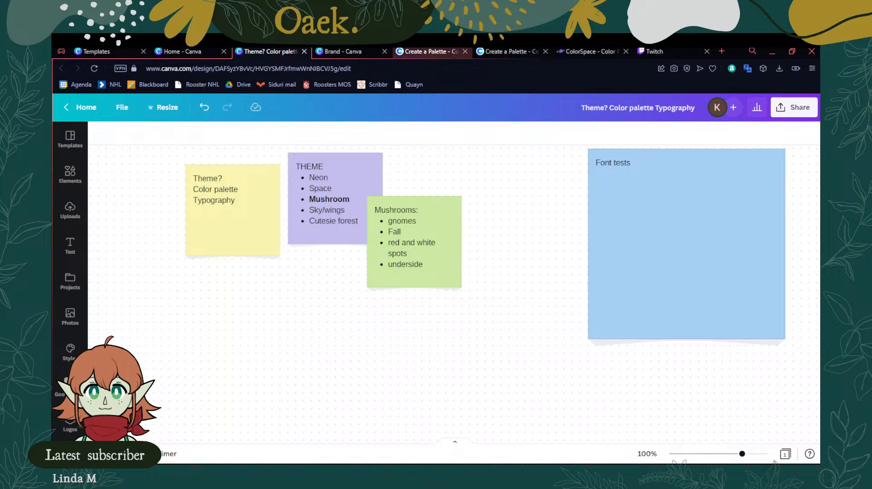
# Switch to Coolors, start its palette generator from the home page and generate new random palettes until a green one comes up
pyautogui.click(429, 51)
pyautogui.click(78, 113)
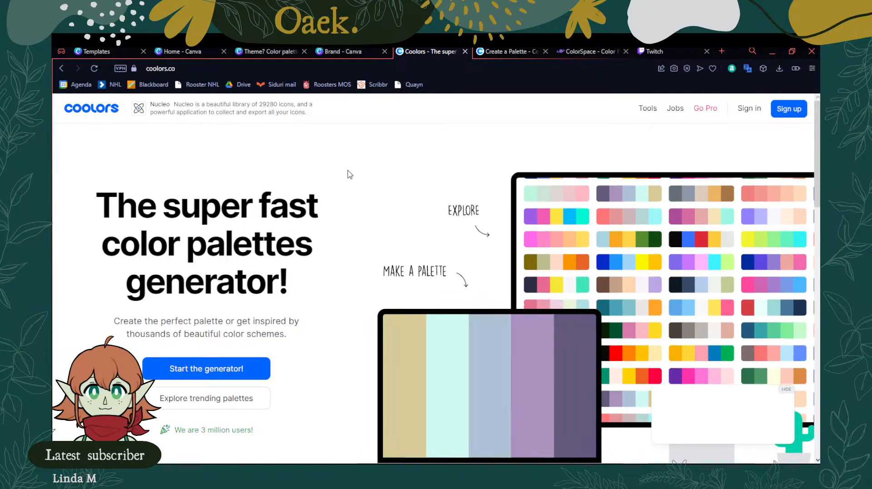
pyautogui.click(252, 367)
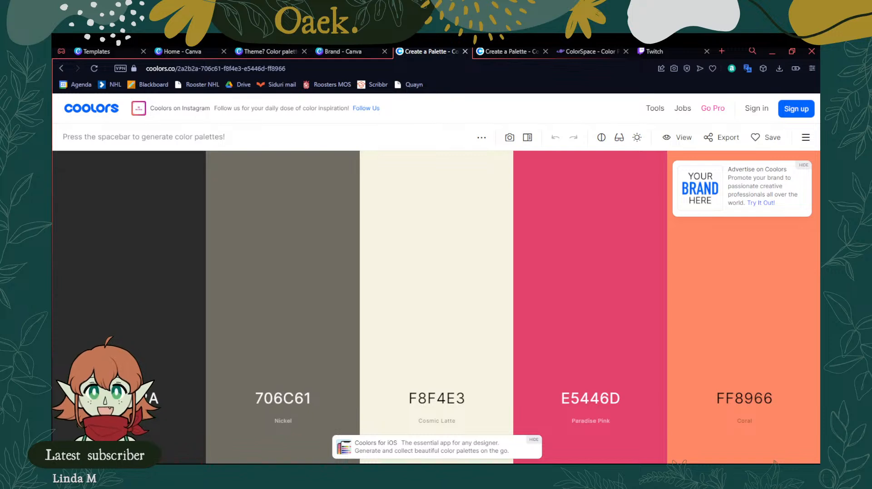
pyautogui.press('space')
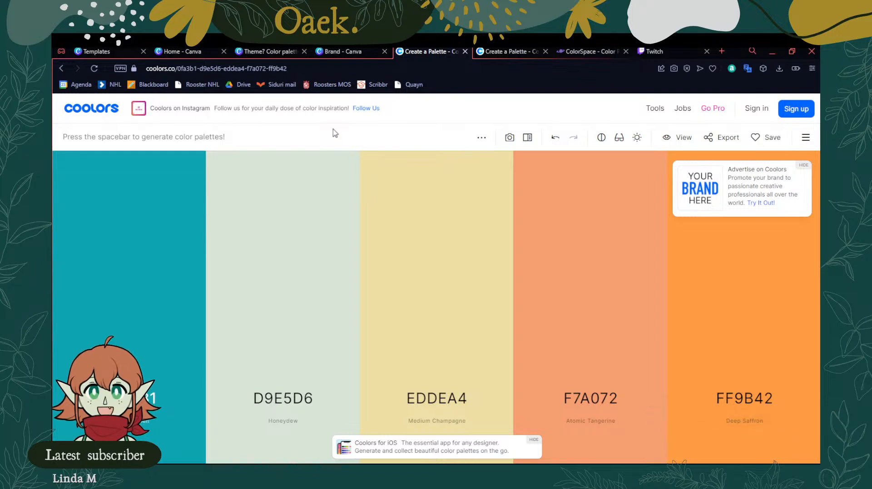
pyautogui.press('space')
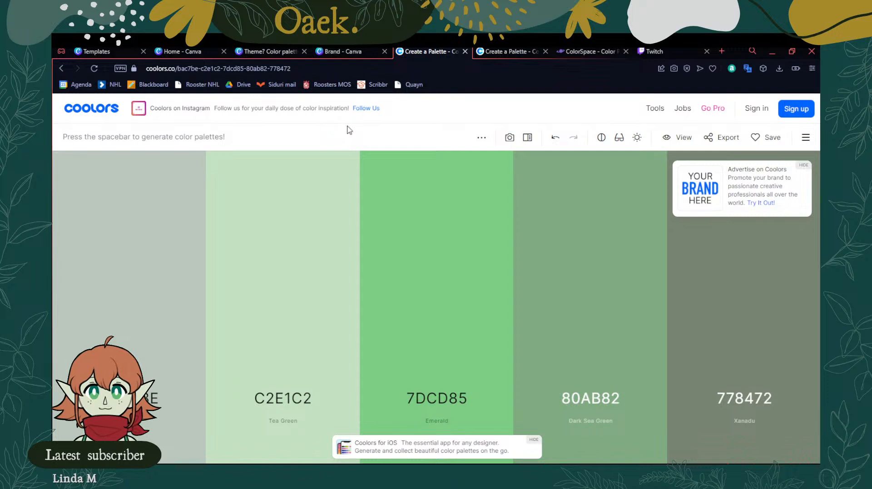
# Open the color picker of the palette's middle green and select its hex code #7DCD85
pyautogui.moveTo(616, 362)
pyautogui.moveTo(390, 355)
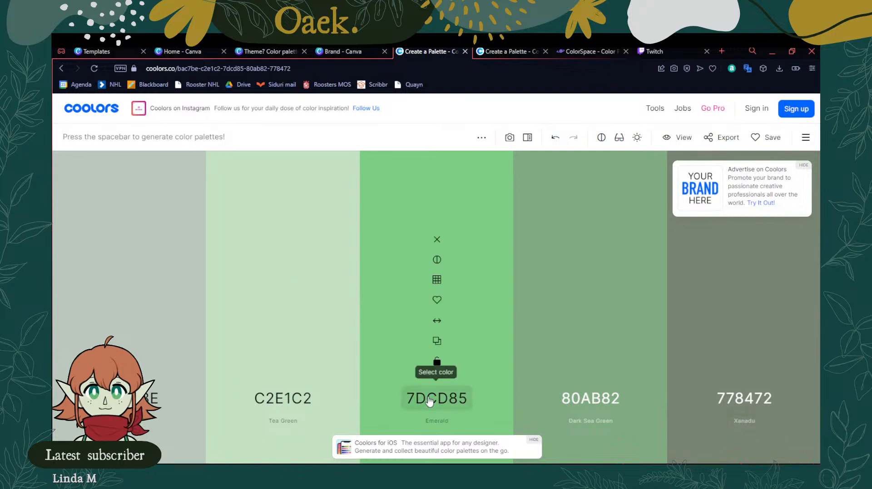
pyautogui.click(430, 402)
pyautogui.click(431, 347)
pyautogui.doubleClick(432, 347)
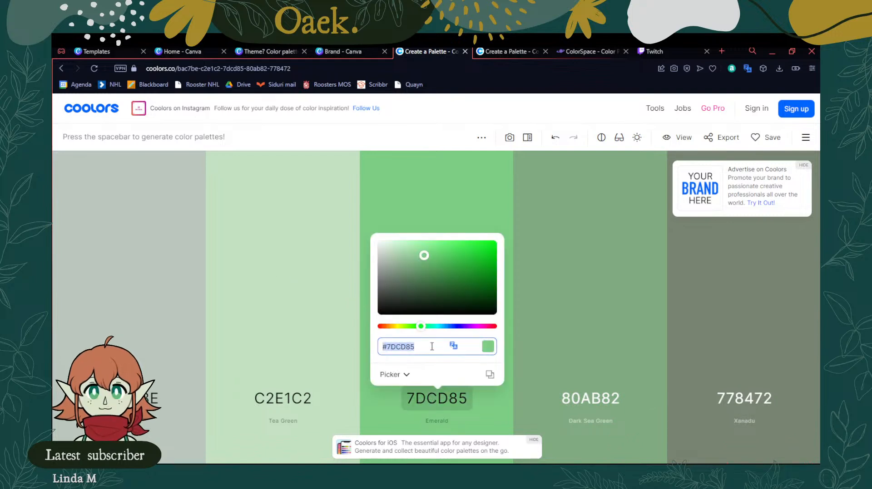
# Switch to the Canva whiteboard, add a circle shape and place it just below the yellow note
pyautogui.click(341, 51)
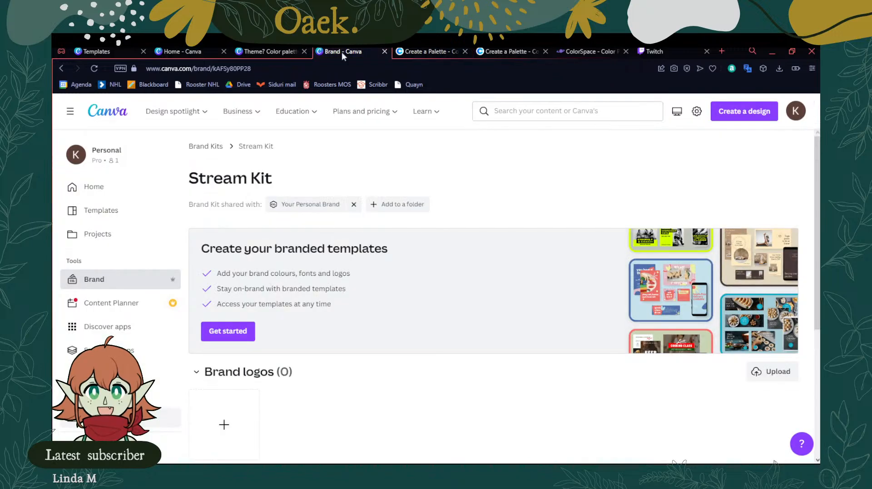
pyautogui.click(248, 51)
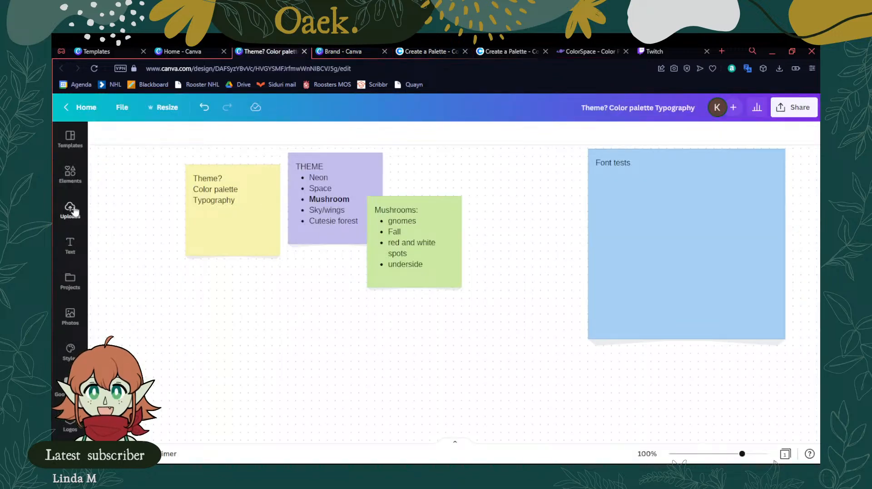
pyautogui.click(70, 174)
pyautogui.scroll(-2, 168, 294)
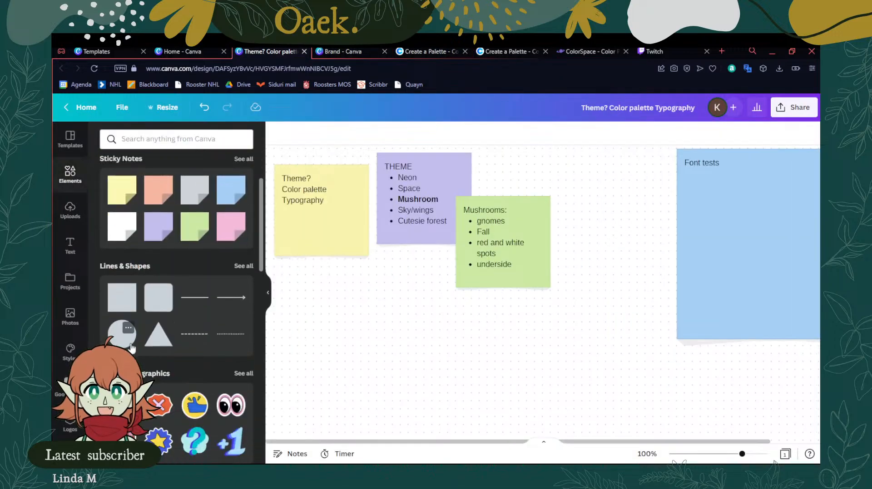
pyautogui.click(122, 334)
pyautogui.click(309, 293)
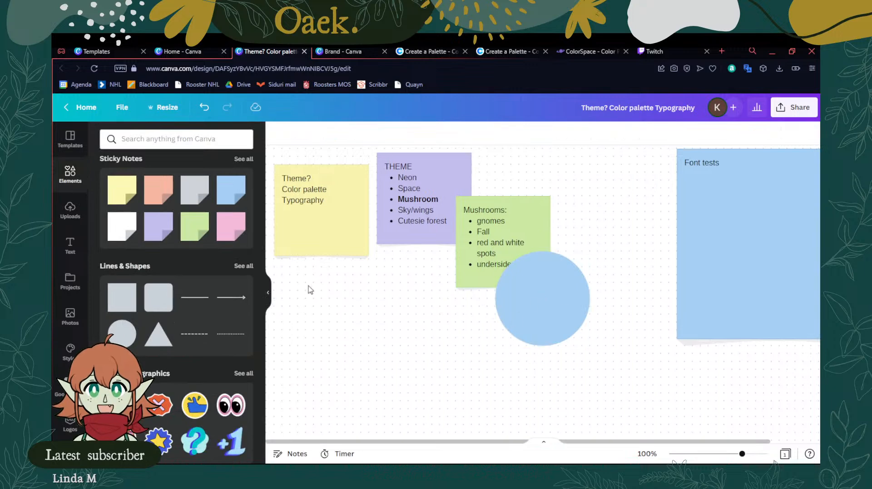
pyautogui.click(268, 293)
pyautogui.moveTo(493, 313); pyautogui.dragTo(221, 306)
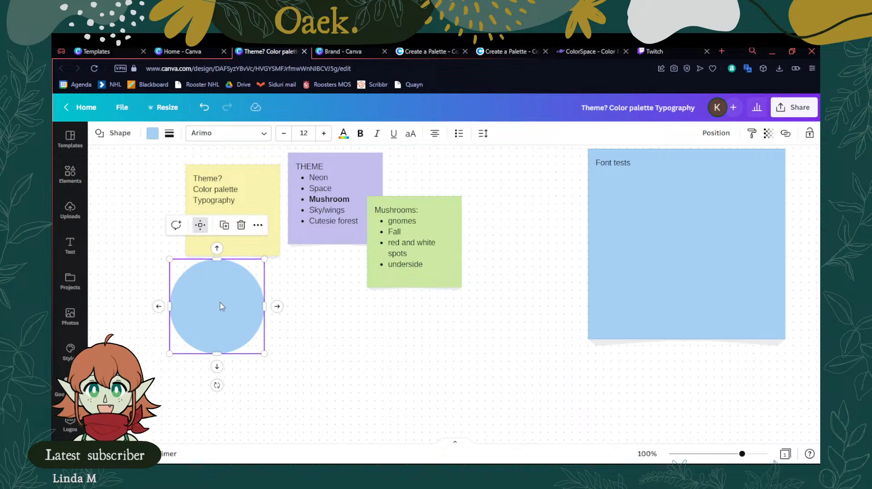
# Fill the circle with the custom color #7DCD85 copied from Coolors
pyautogui.click(153, 133)
pyautogui.click(111, 184)
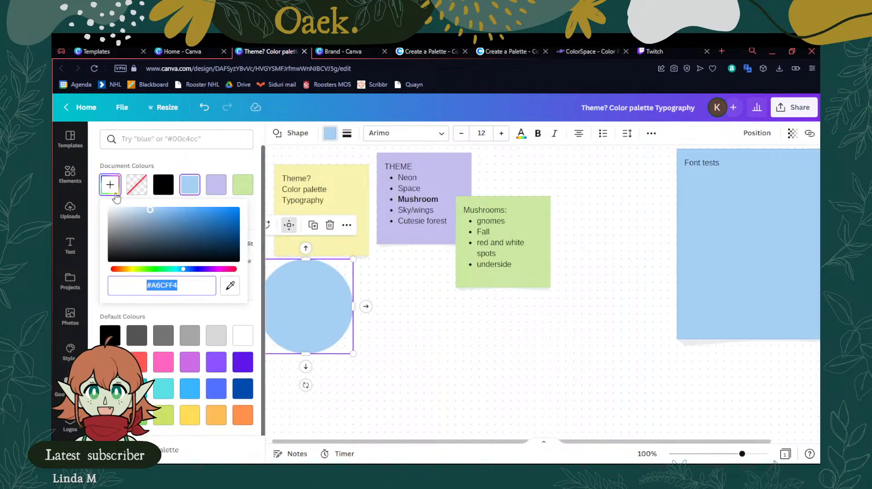
pyautogui.click(156, 270)
pyautogui.click(427, 337)
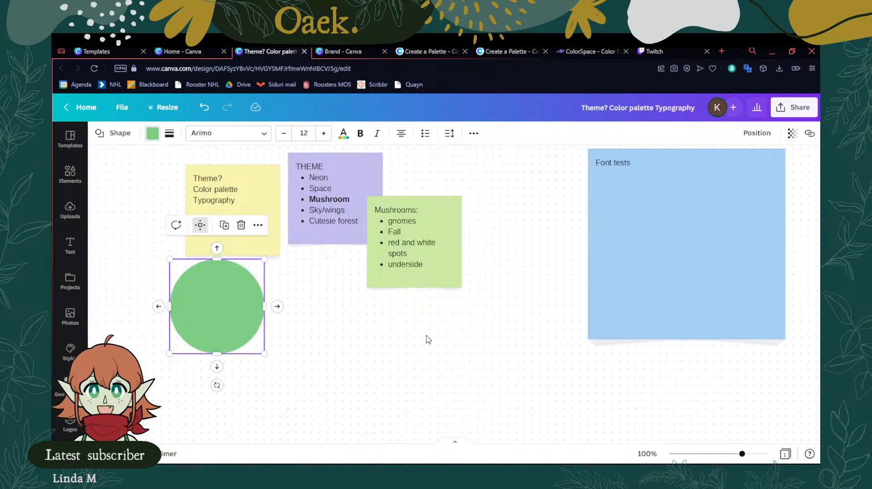
# Move the green circle to the lower left of the yellow note and deselect it
pyautogui.click(195, 317)
pyautogui.click(425, 354)
pyautogui.moveTo(213, 302); pyautogui.dragTo(145, 315)
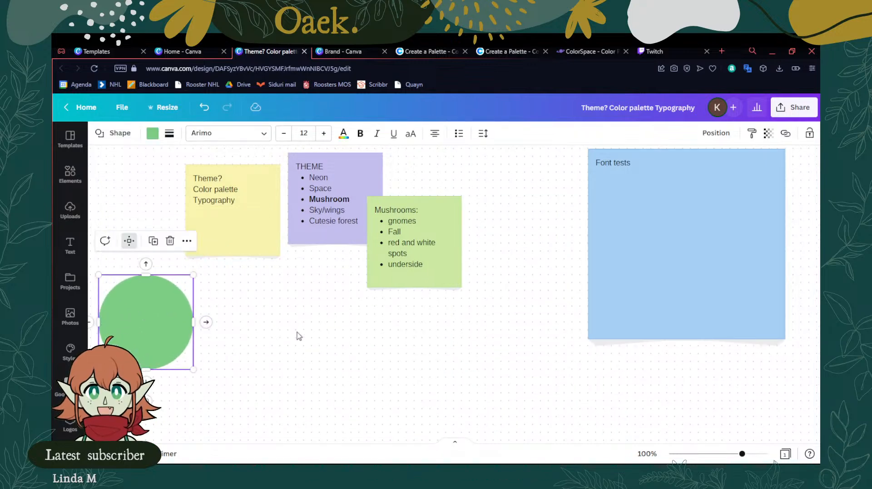
pyautogui.click(307, 344)
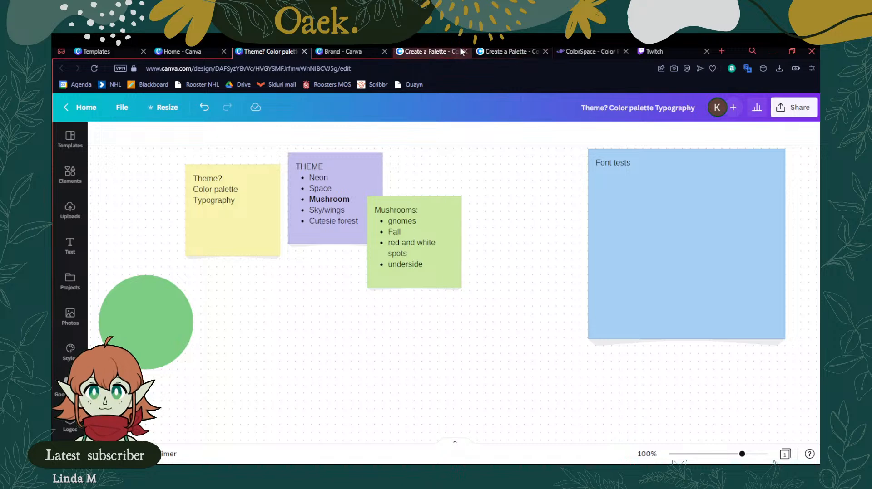
# Switch back to the green Coolors palette, close its color picker and generate new random palettes until a dark, muted one comes up
pyautogui.click(427, 52)
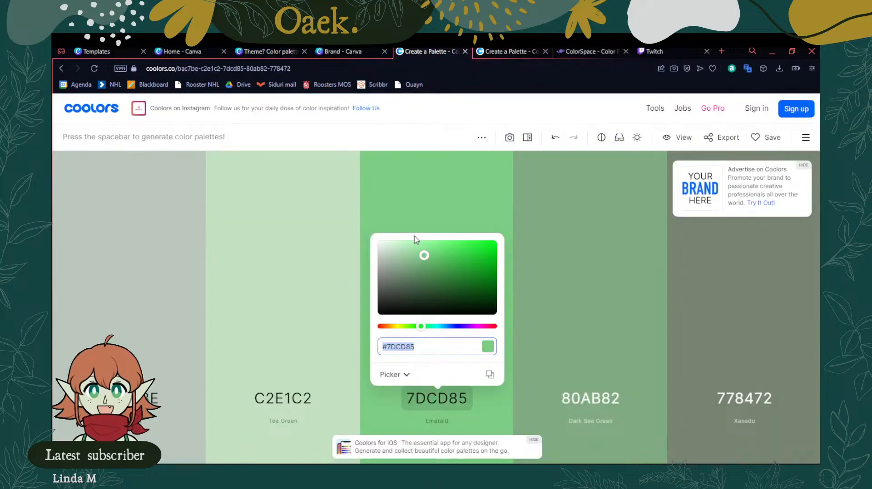
pyautogui.click(343, 131)
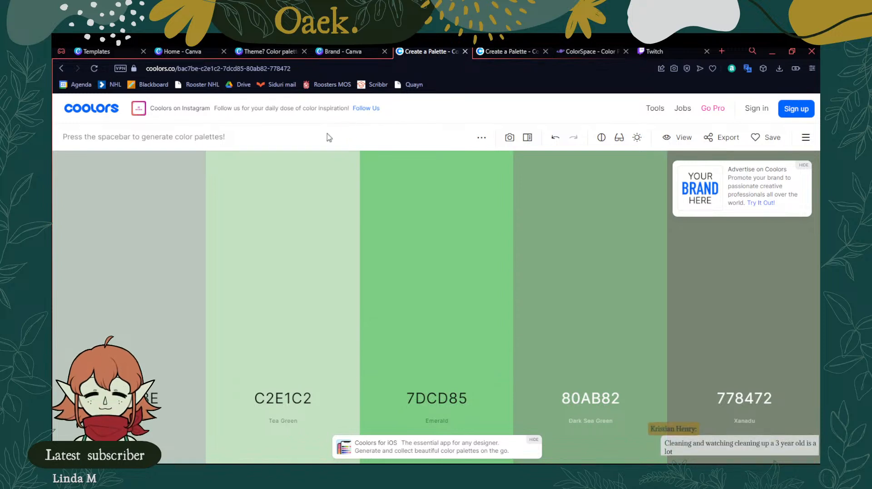
pyautogui.press('space')
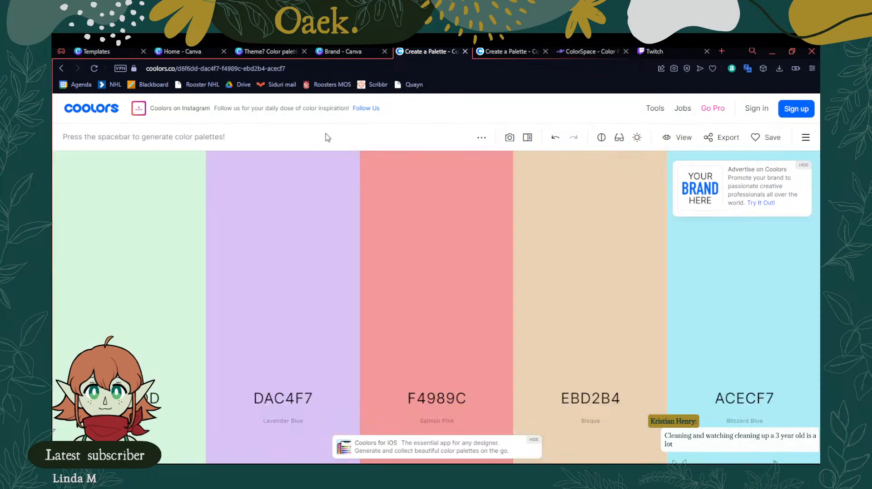
pyautogui.press('space')
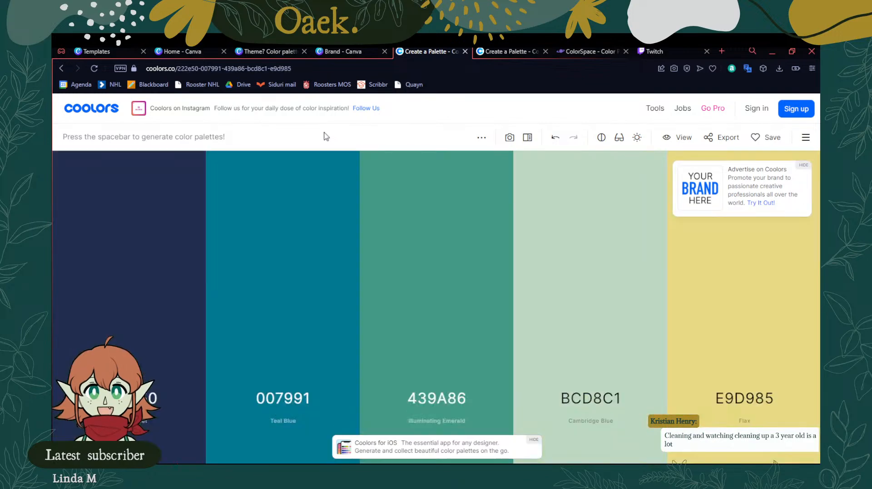
pyautogui.press('space')
pyautogui.press('space')
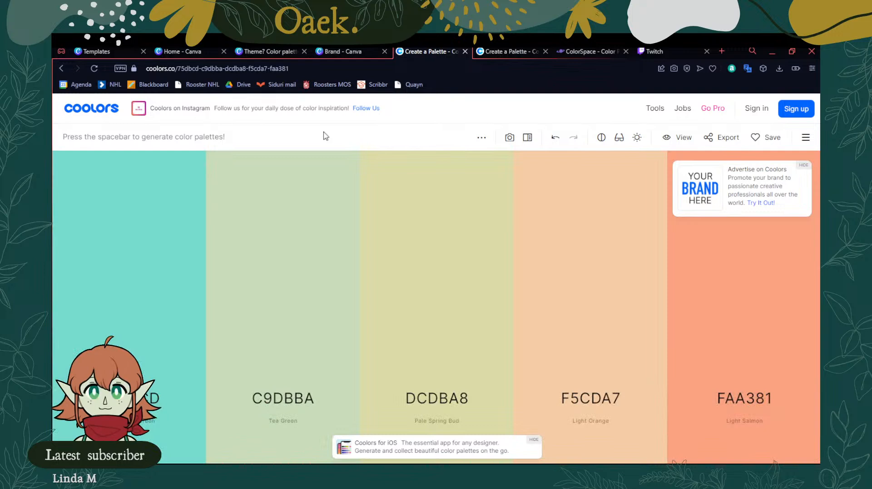
pyautogui.press('space')
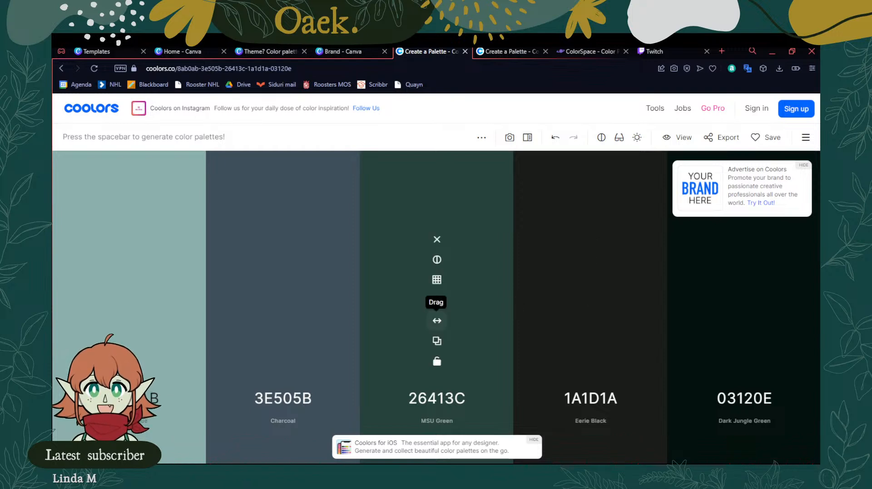
# Move the dark green 26413C one place to the right in the palette and lock the color 03120E
pyautogui.moveTo(437, 321); pyautogui.dragTo(641, 349)
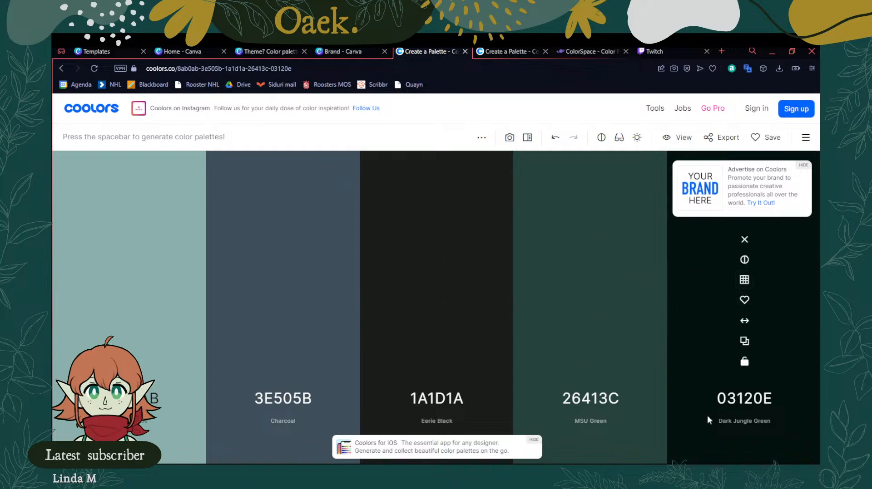
pyautogui.click(804, 166)
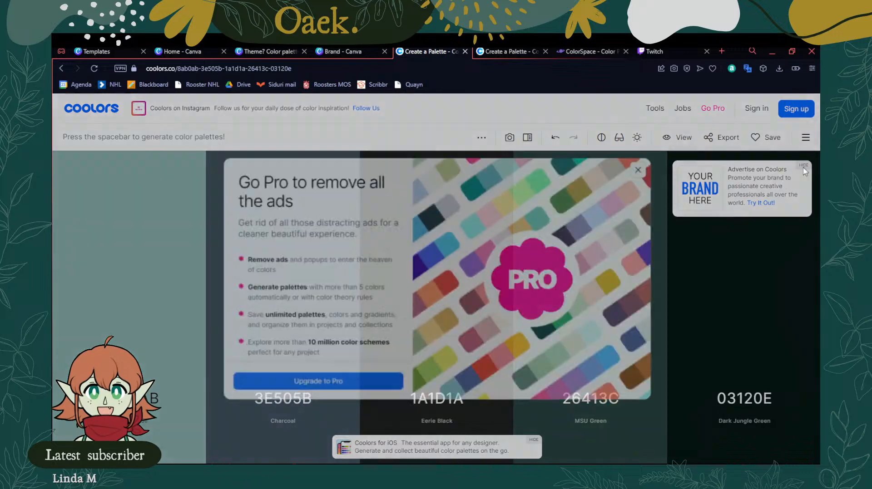
pyautogui.click(644, 168)
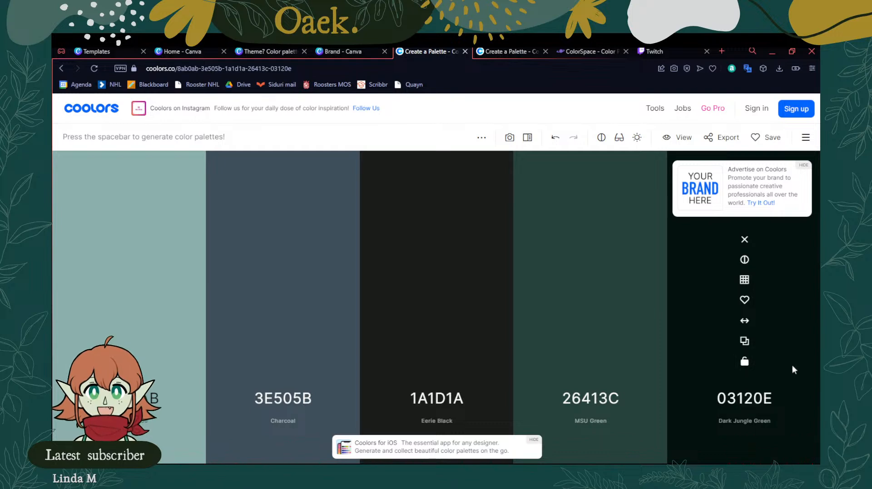
pyautogui.click(744, 362)
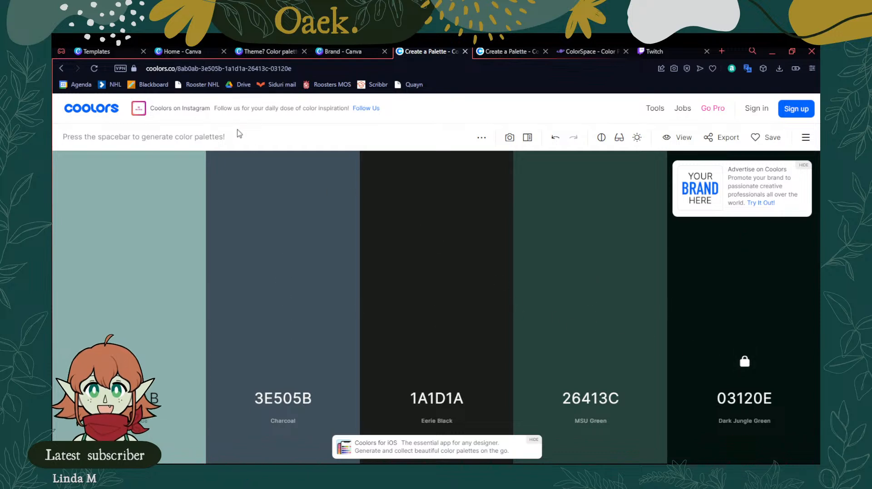
# Generate more random palettes, unlocking 03120E after the first one, until an all-blue palette comes up
pyautogui.press('space')
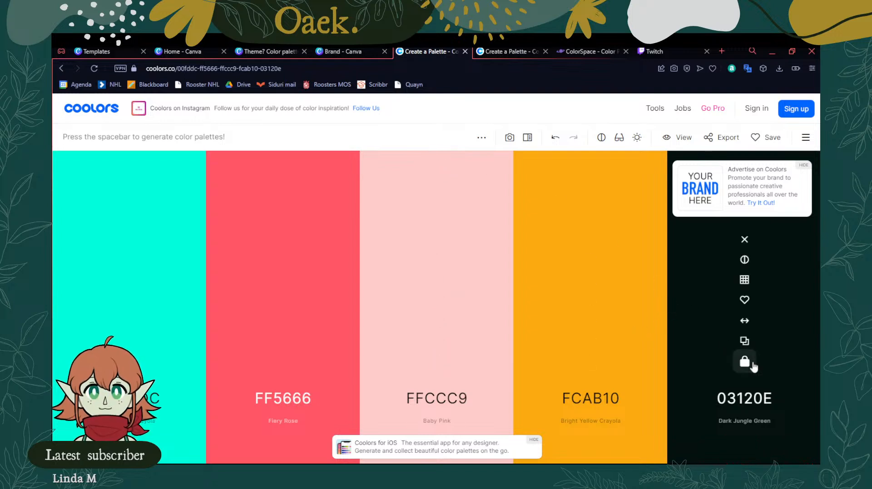
pyautogui.press('space')
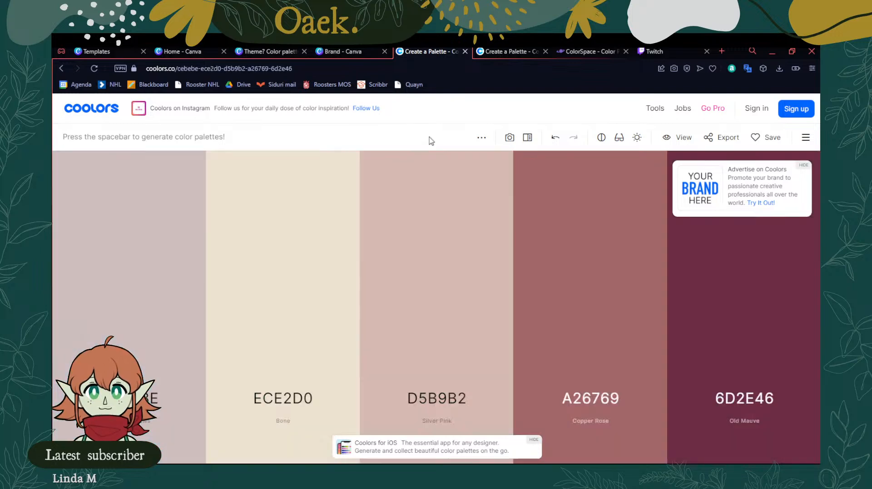
pyautogui.press('space')
pyautogui.press('space')
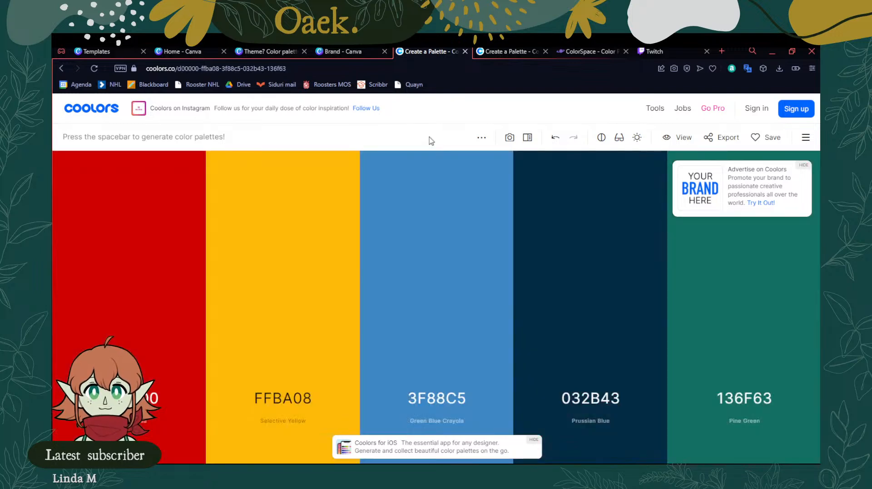
pyautogui.press('space')
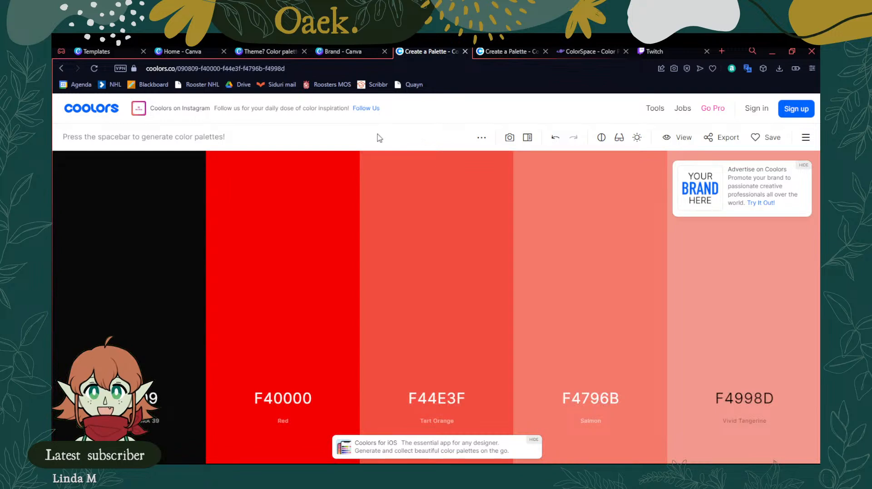
pyautogui.press('space')
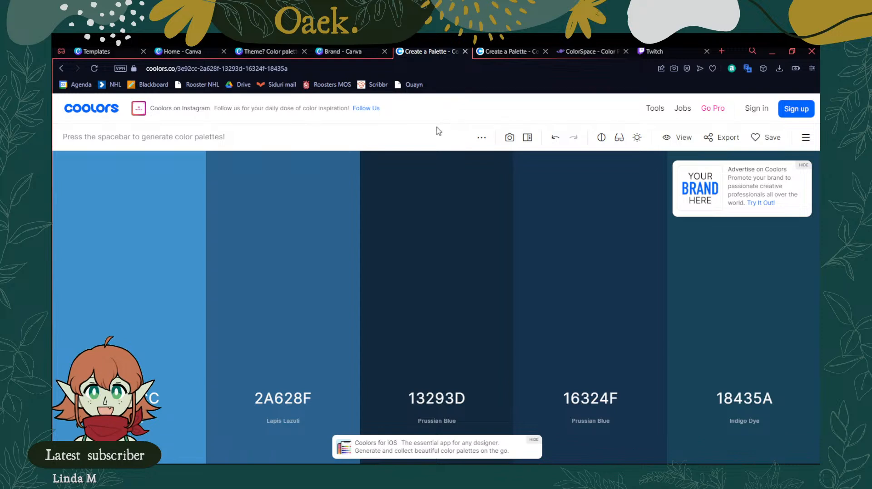
# Switch to the other Coolors palette, lock every color except the purple BEA7E5, and generate replacements until 314CB6 comes up
pyautogui.click(503, 52)
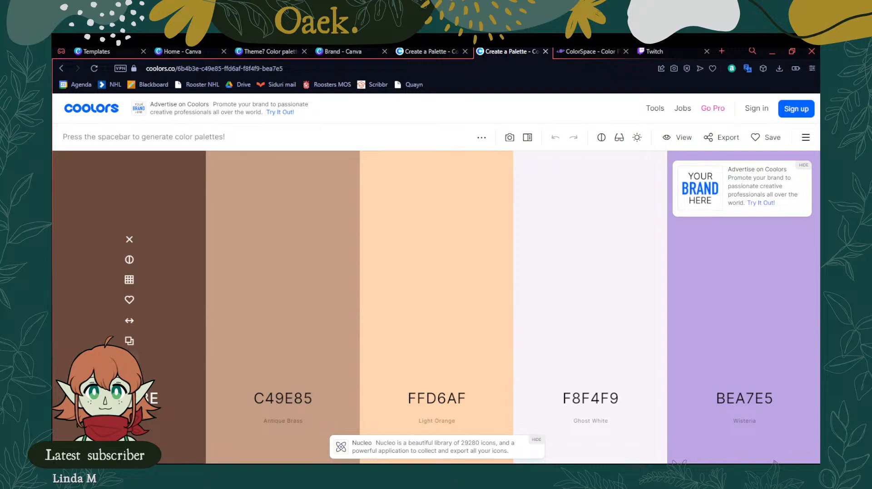
pyautogui.click(282, 363)
pyautogui.click(436, 363)
pyautogui.click(590, 363)
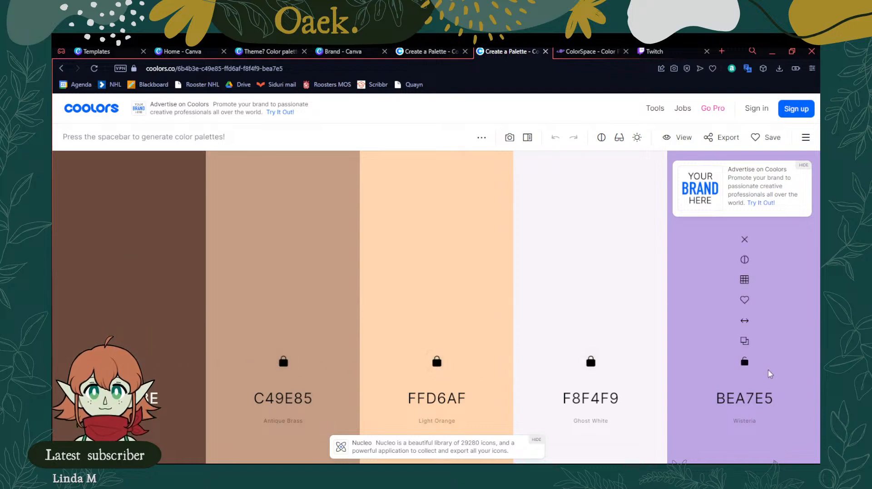
pyautogui.press('space')
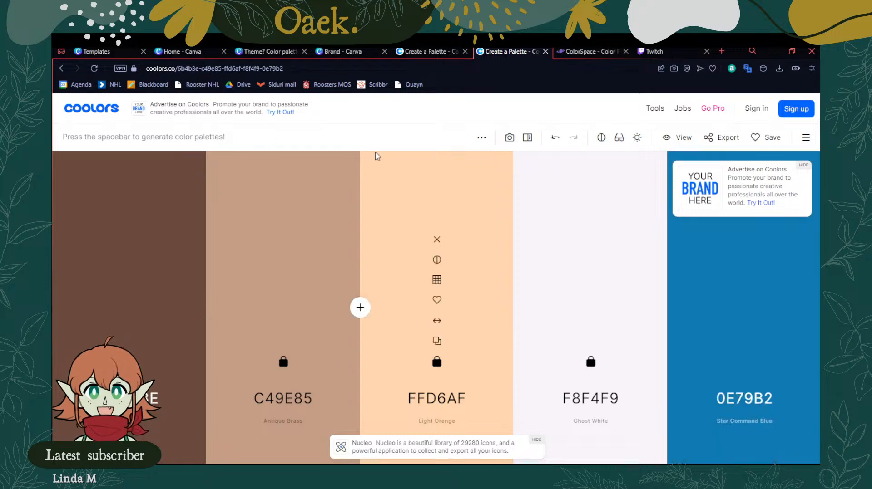
pyautogui.press('space')
pyautogui.press('space')
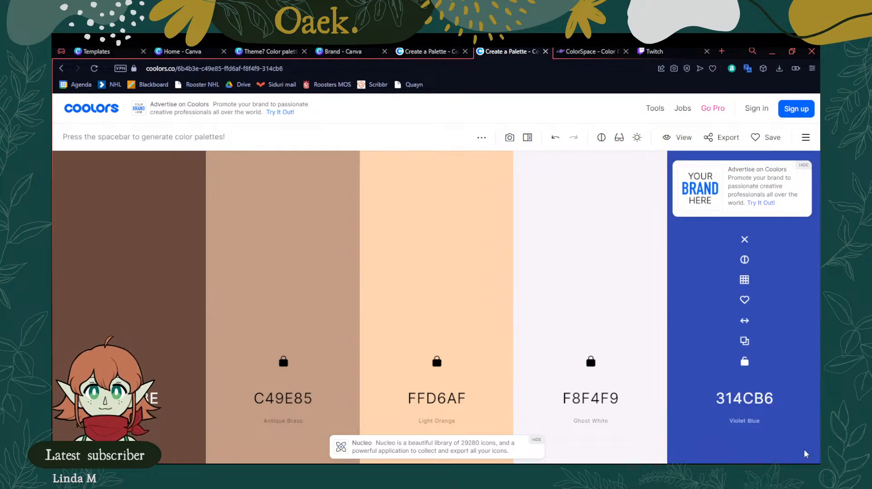
# Change the palette's unlocked blue to the dark red #750E0E with the color picker
pyautogui.click(757, 406)
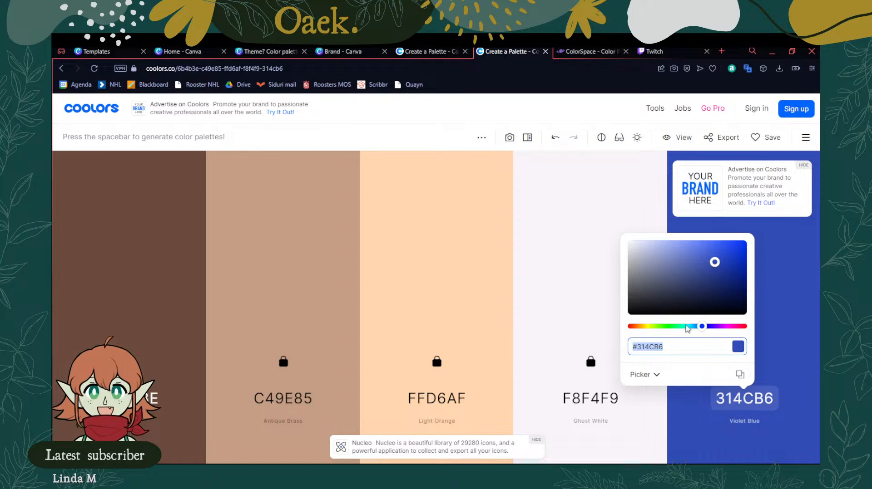
pyautogui.moveTo(703, 326); pyautogui.dragTo(622, 333)
pyautogui.click(651, 322)
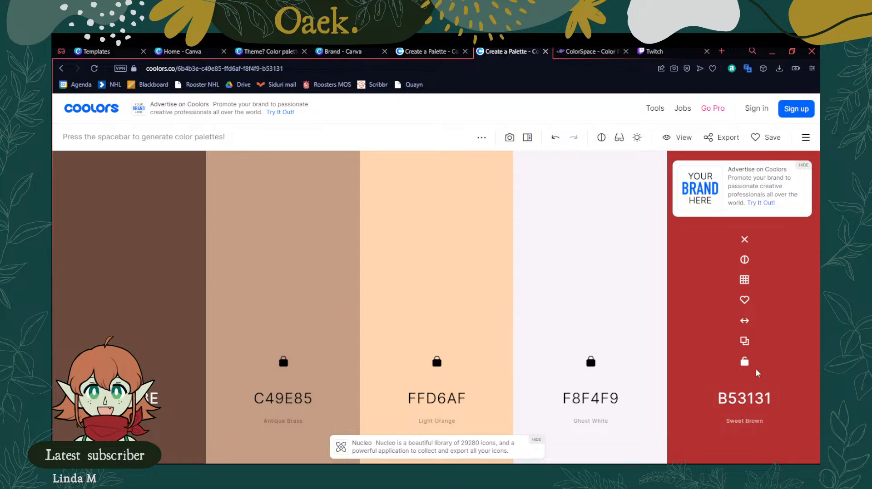
pyautogui.click(757, 398)
pyautogui.moveTo(715, 262); pyautogui.dragTo(732, 281)
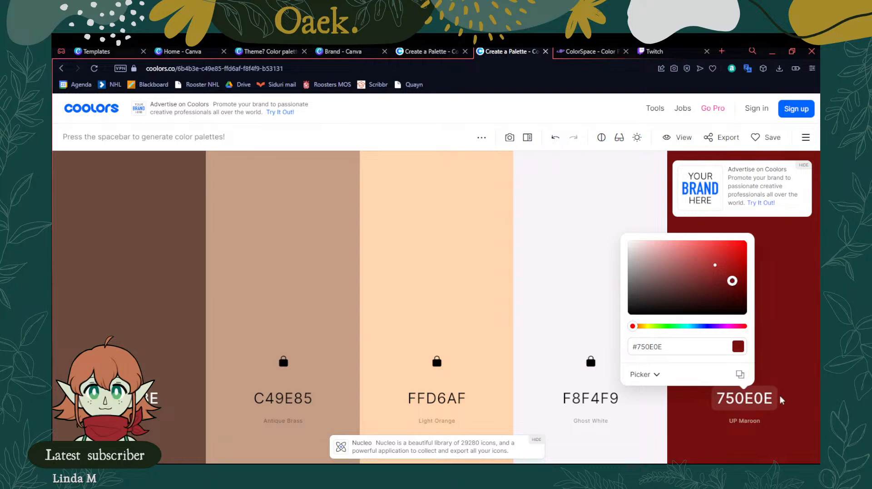
pyautogui.click(787, 362)
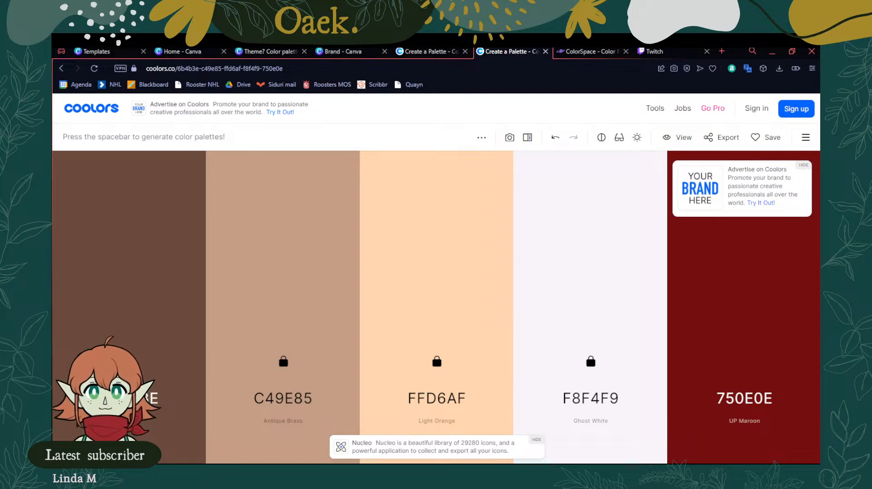
# Switch to the Canva whiteboard, shrink the green circle to about half its width and place a copy beside it
pyautogui.moveTo(436, 362)
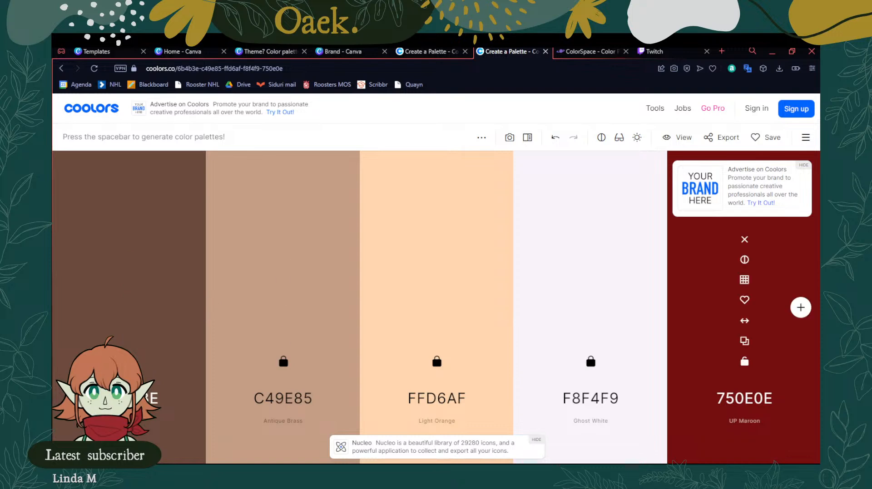
pyautogui.click(128, 399)
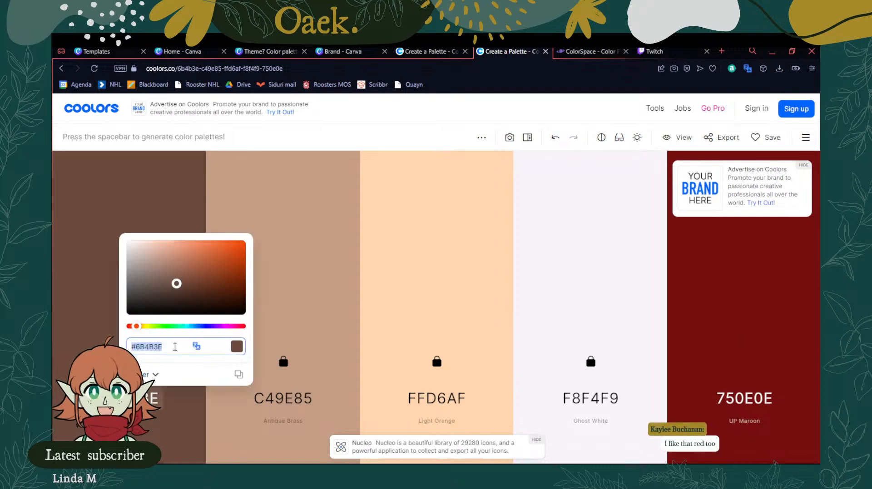
pyautogui.click(182, 51)
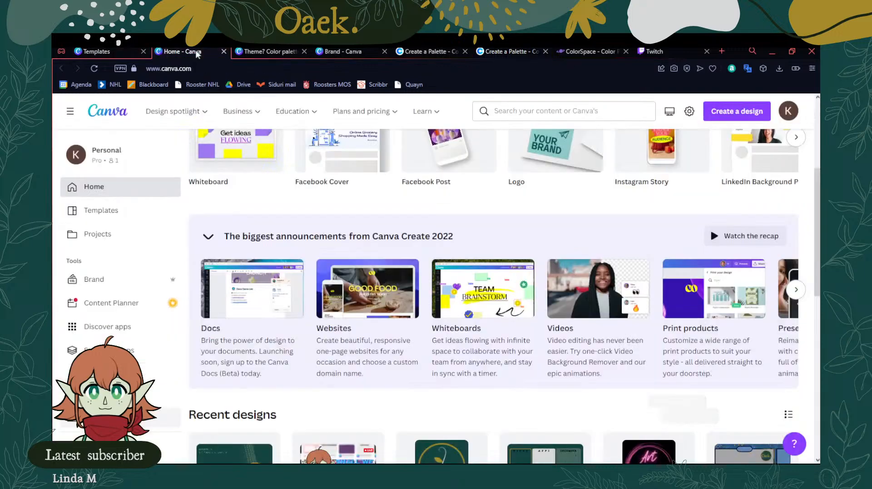
pyautogui.click(263, 51)
pyautogui.click(170, 287)
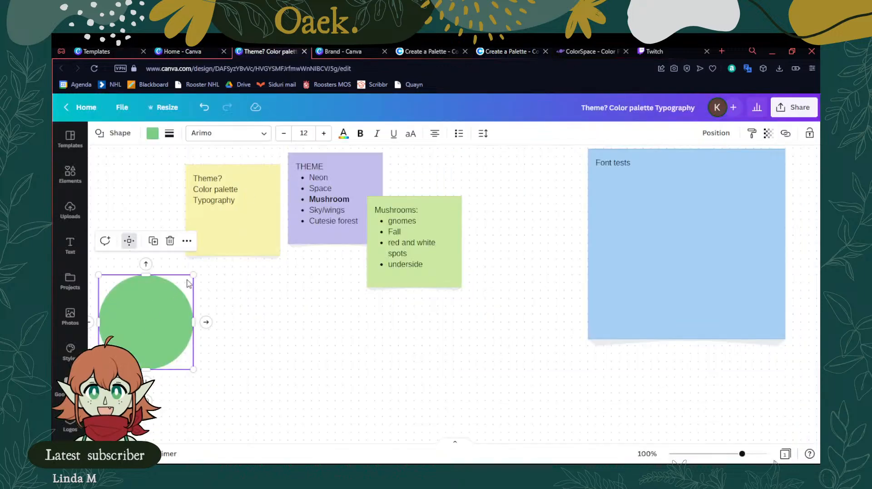
pyautogui.moveTo(191, 274); pyautogui.dragTo(162, 320)
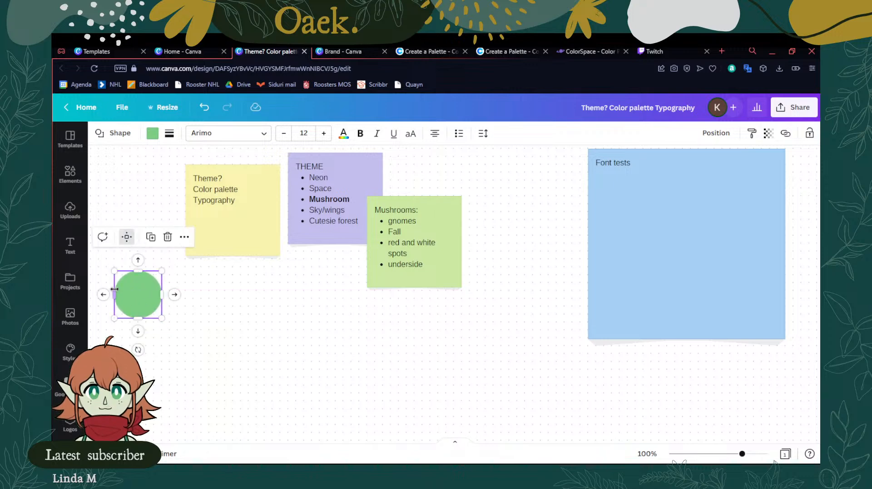
pyautogui.hotkey('ctrl', 'v')
pyautogui.moveTo(158, 302); pyautogui.dragTo(189, 306)
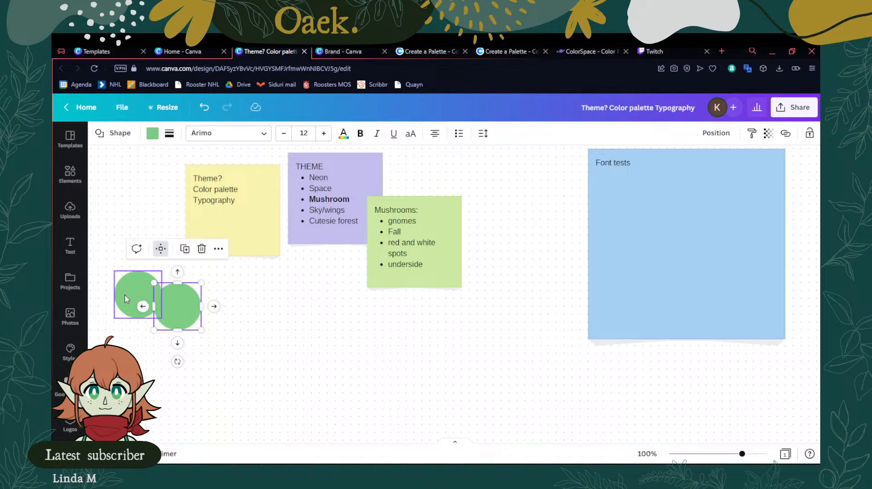
# Copy the dark brown hex code 6B4B3E from the Coolors palette and apply it as the original green circle's fill on the whiteboard
pyautogui.doubleClick(135, 307)
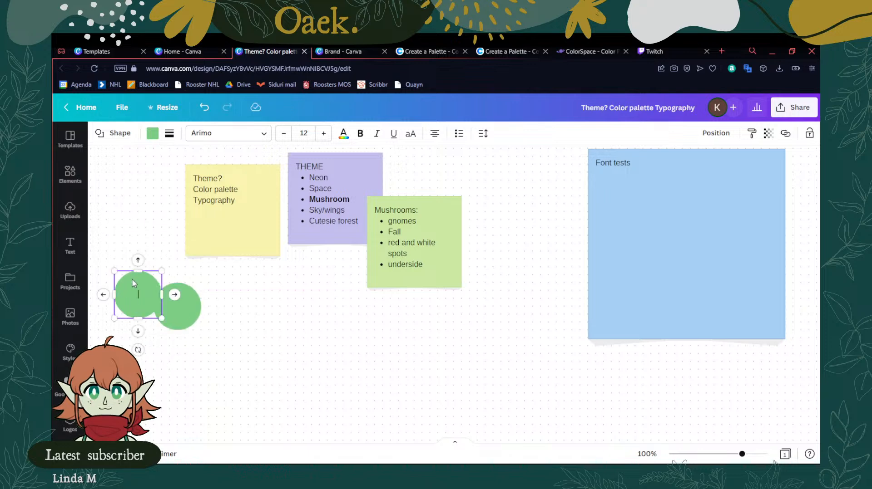
pyautogui.click(153, 133)
pyautogui.click(111, 185)
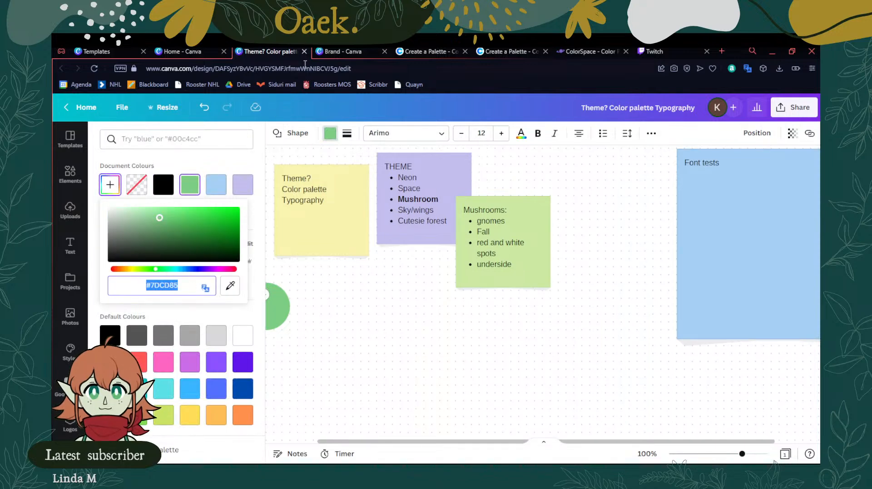
pyautogui.click(494, 52)
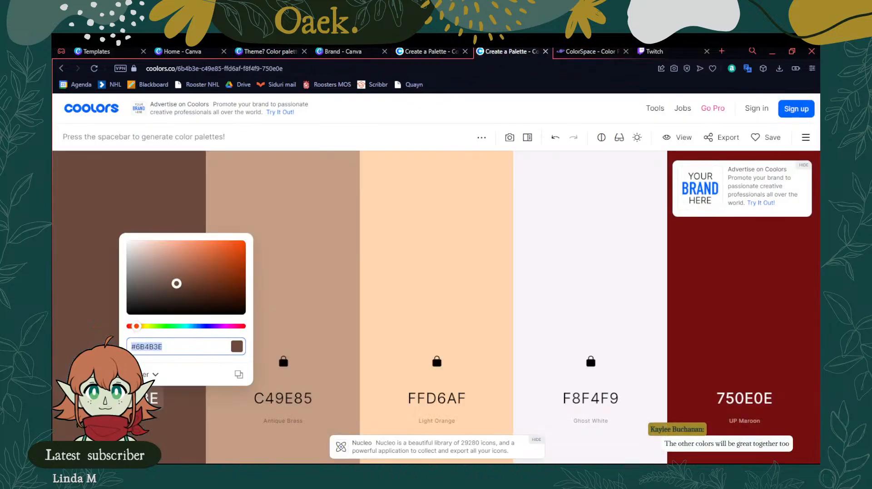
pyautogui.click(109, 383)
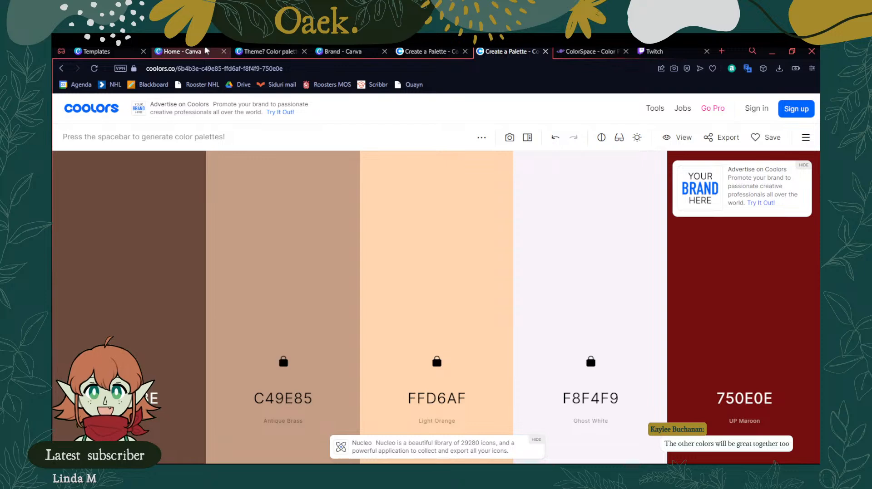
pyautogui.click(277, 52)
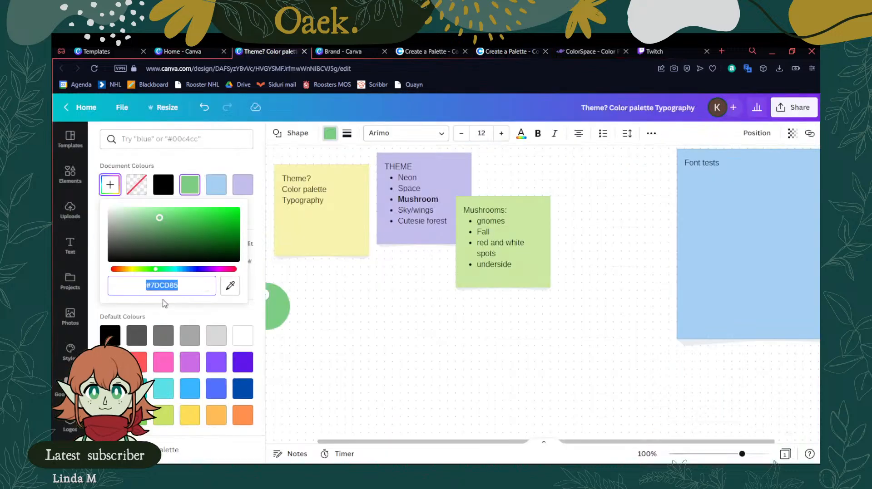
pyautogui.doubleClick(185, 286)
pyautogui.click(506, 52)
pyautogui.click(130, 398)
pyautogui.click(130, 398)
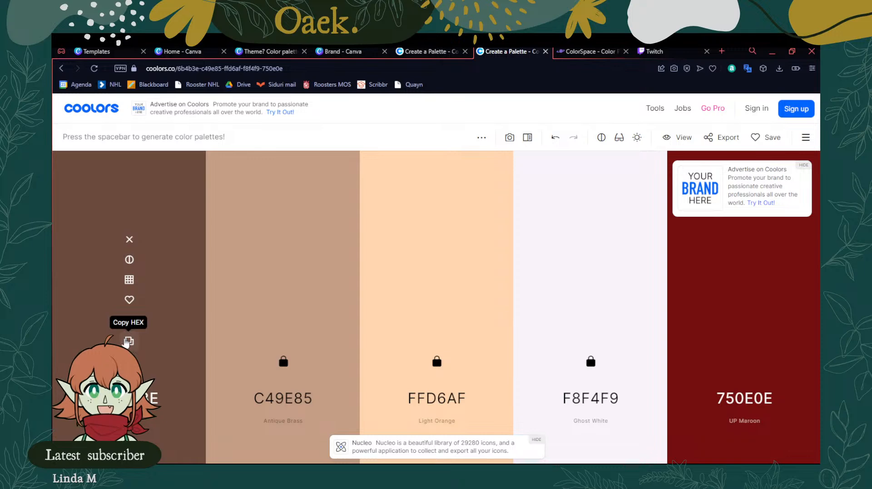
pyautogui.click(128, 341)
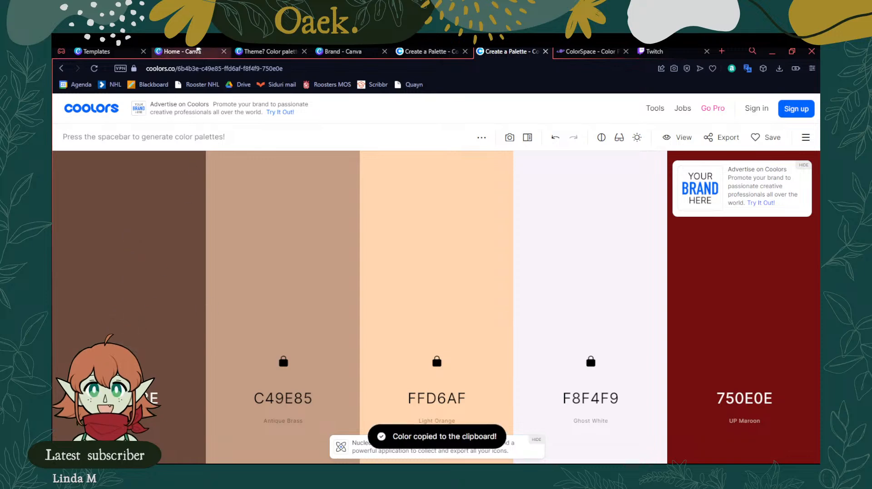
pyautogui.click(267, 51)
pyautogui.hotkey('ctrl', 'v')
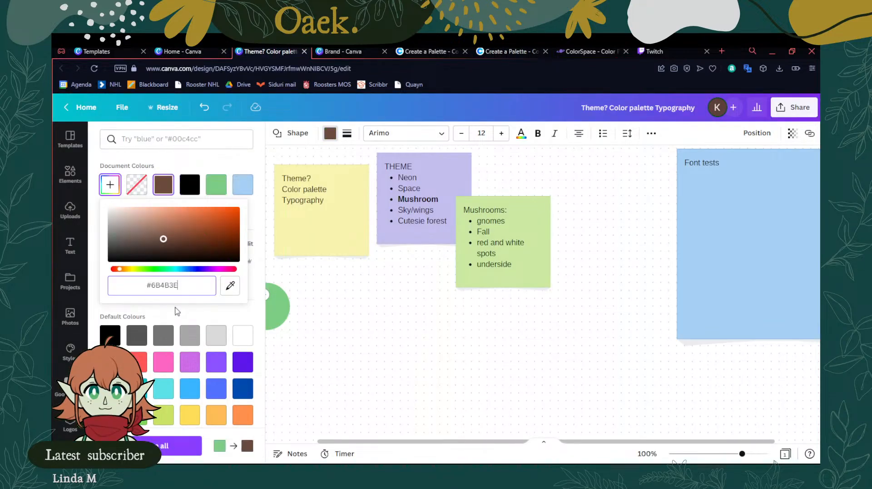
pyautogui.press('Escape')
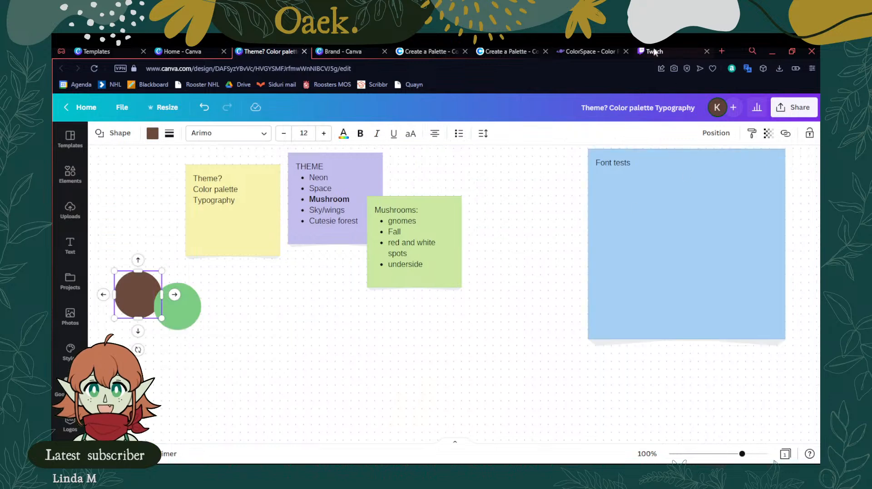
# Copy the hex code C49E85 from the Coolors palette and paste it onto the Canva whiteboard
pyautogui.click(506, 51)
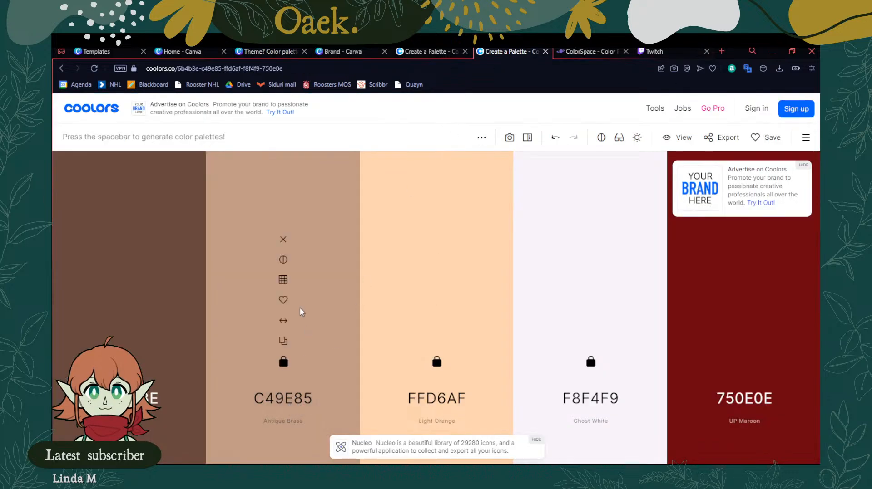
pyautogui.click(283, 340)
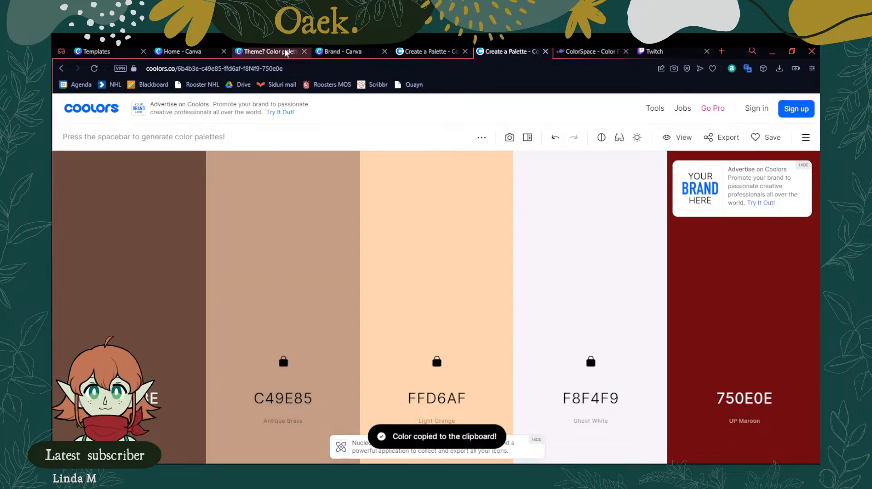
pyautogui.click(275, 52)
pyautogui.click(184, 323)
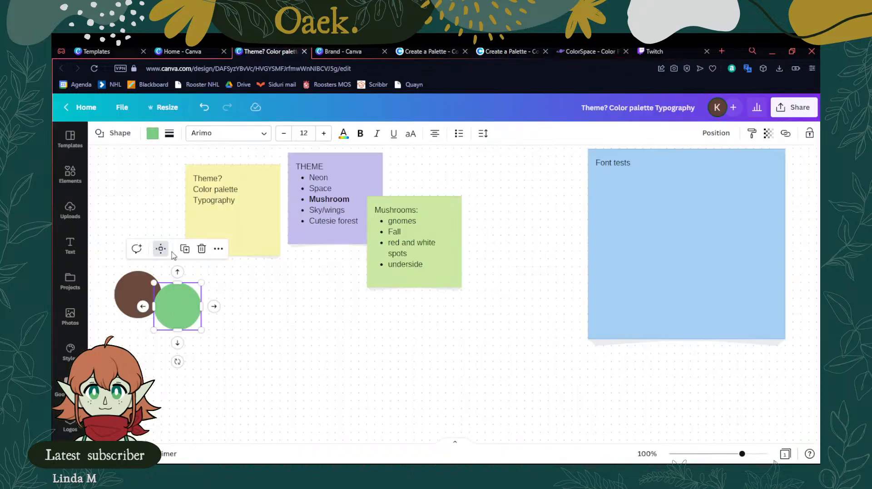
pyautogui.click(152, 134)
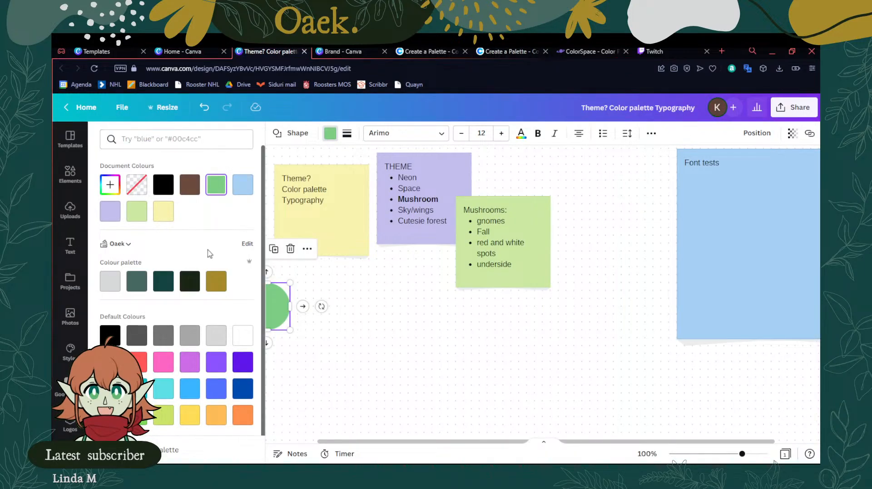
pyautogui.hotkey('ctrl', 'v')
# Set the remaining green circle's fill to the custom color #C49E85
pyautogui.click(189, 314)
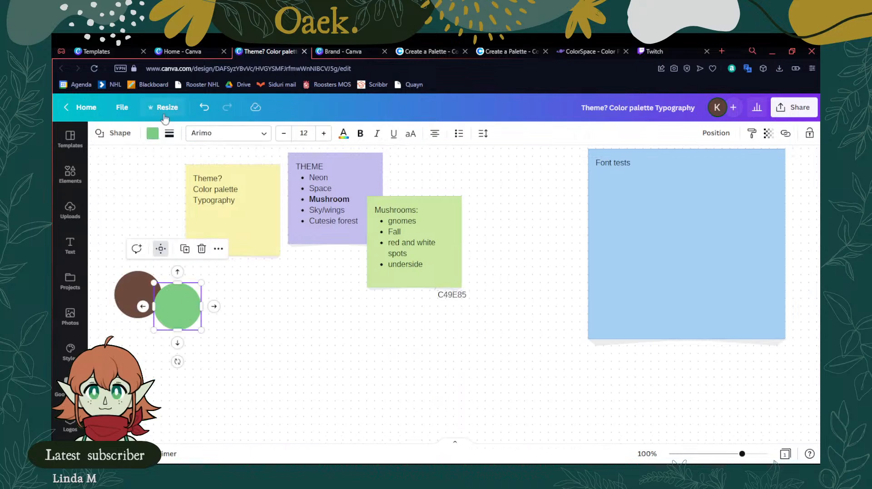
pyautogui.click(152, 133)
pyautogui.click(110, 184)
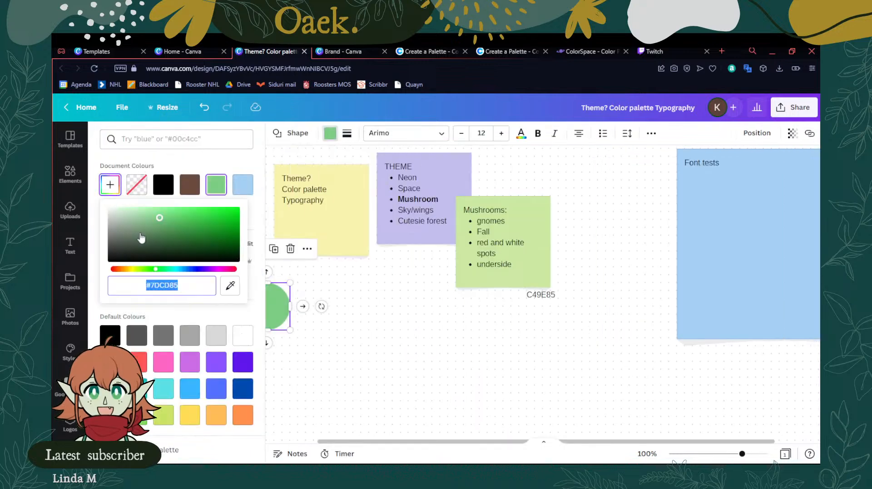
pyautogui.hotkey('ctrl', 'v')
pyautogui.click(364, 332)
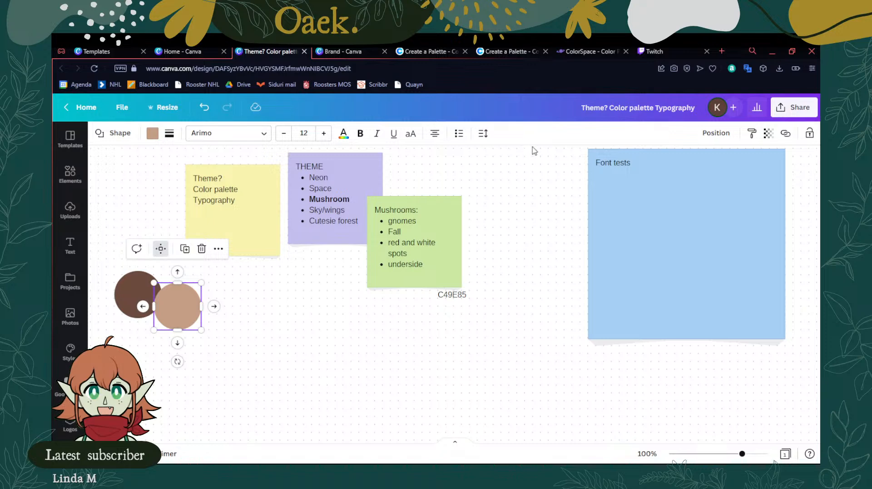
# Copy the light orange hex code FFD6AF from the Coolors palette and return to the Canva whiteboard
pyautogui.click(510, 51)
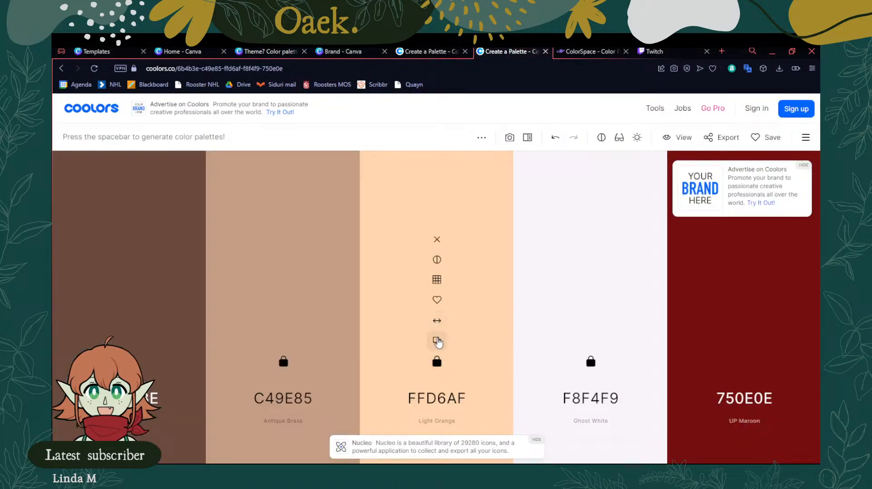
pyautogui.click(437, 341)
pyautogui.click(268, 51)
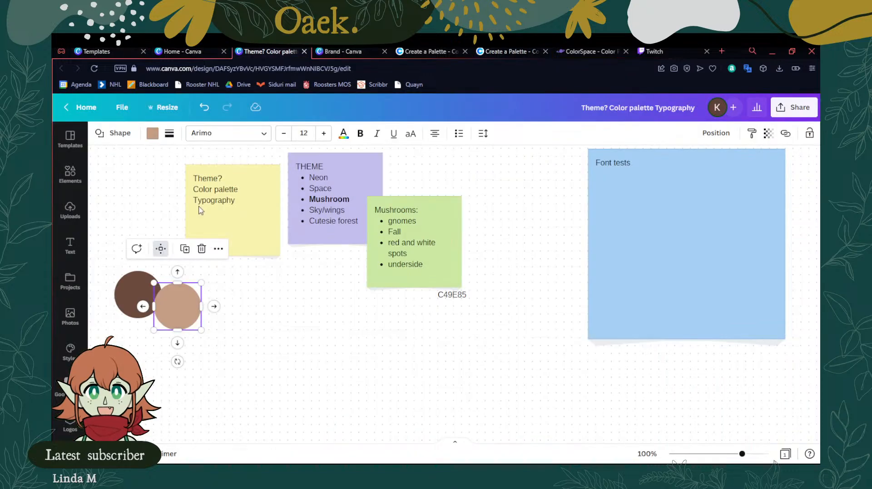
pyautogui.click(134, 302)
pyautogui.hotkey('ctrl', 'v')
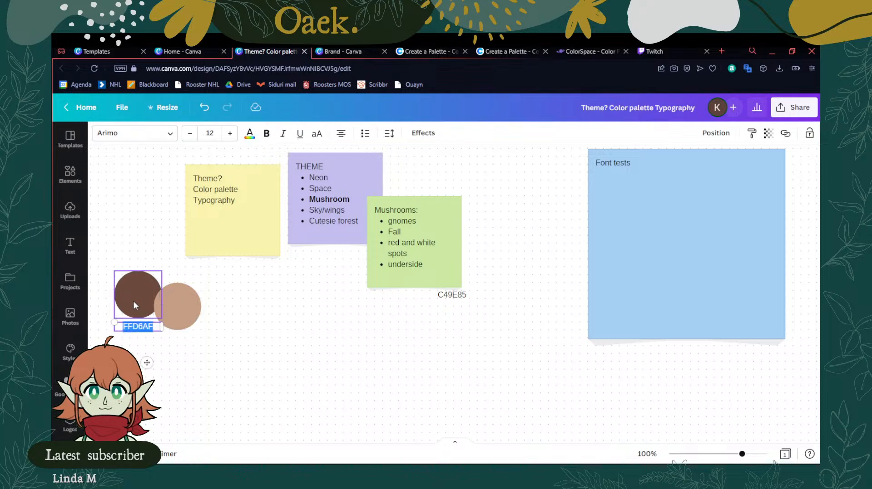
pyautogui.click(254, 333)
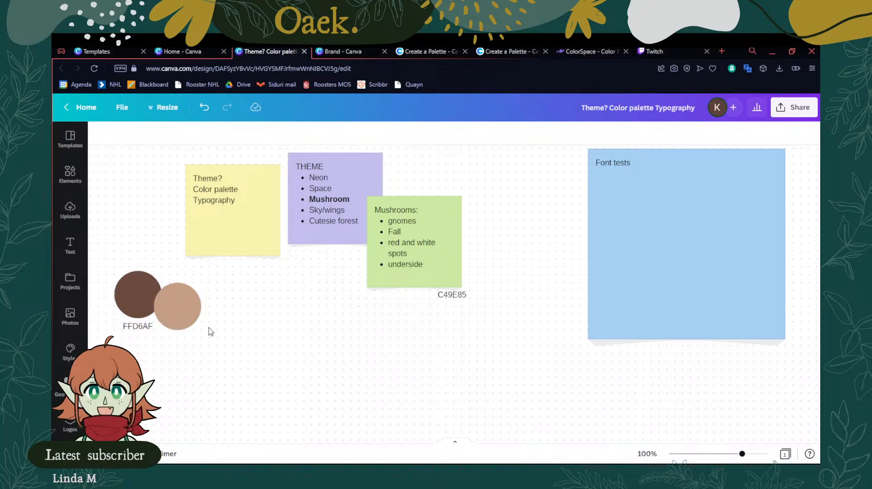
# Duplicate the dark brown circle, place the copy below the other two circles and fill it with #FFD6AF
pyautogui.click(138, 306)
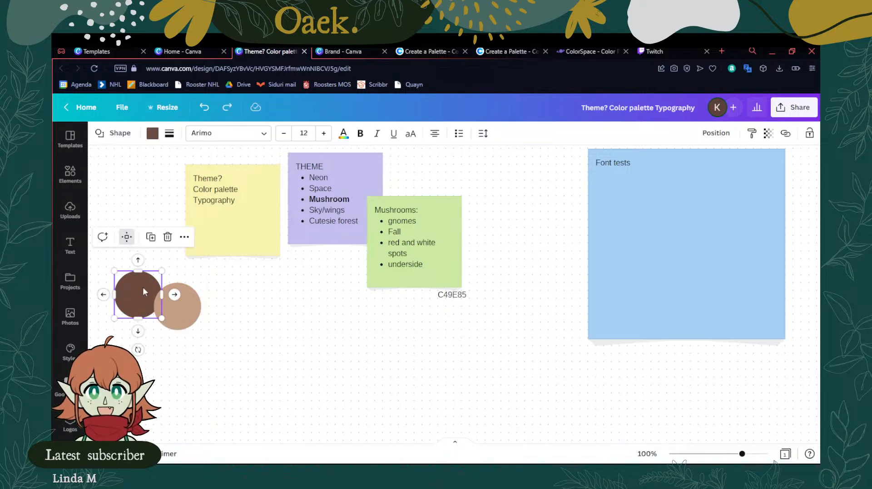
pyautogui.click(151, 237)
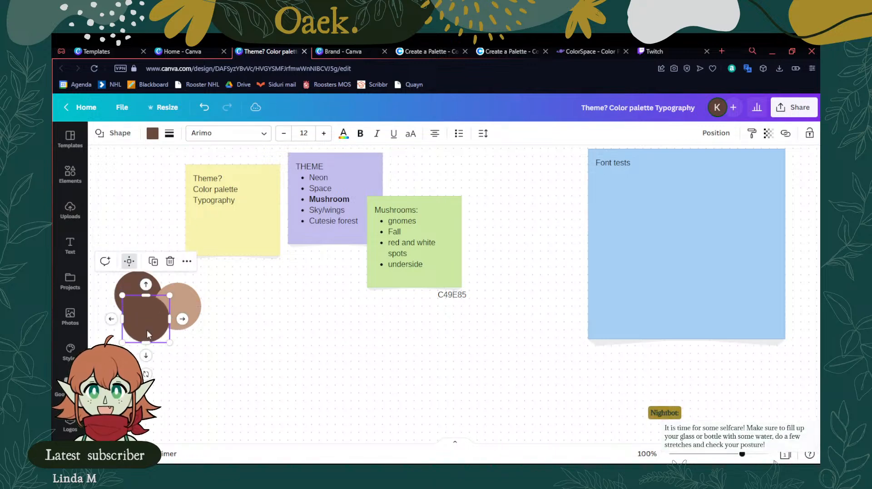
pyautogui.click(153, 134)
pyautogui.click(109, 185)
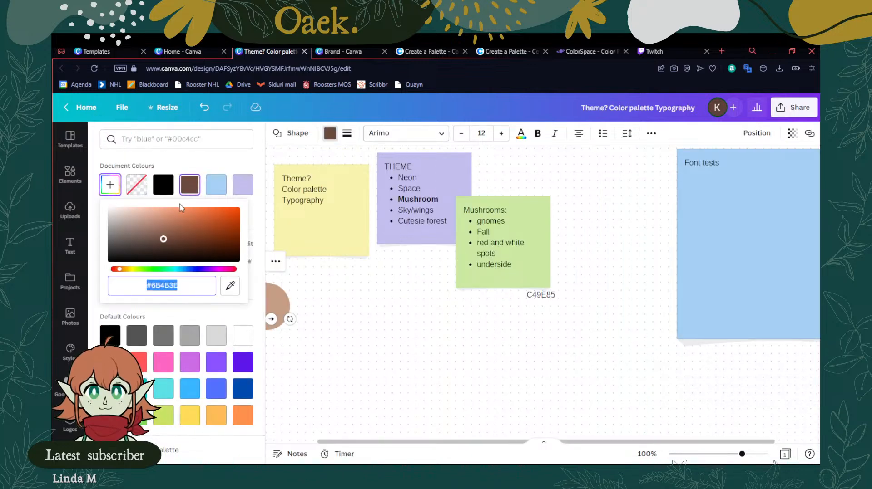
pyautogui.hotkey('ctrl', 'v')
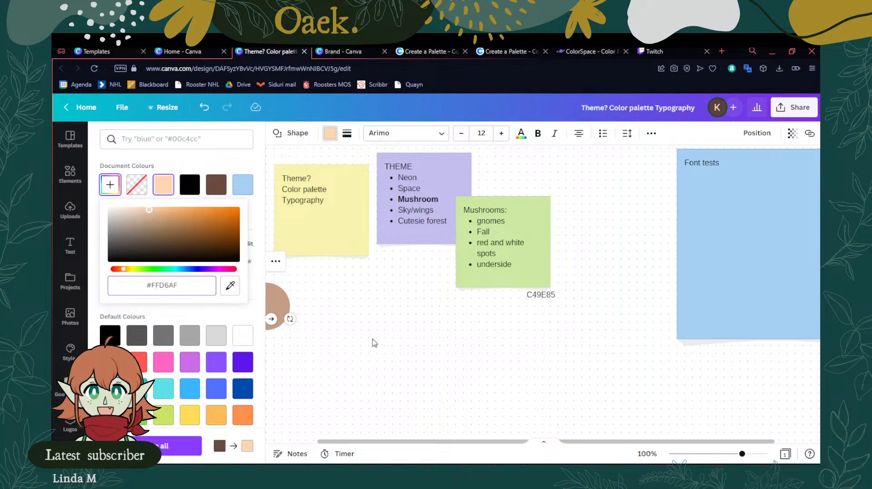
pyautogui.click(372, 340)
pyautogui.click(249, 360)
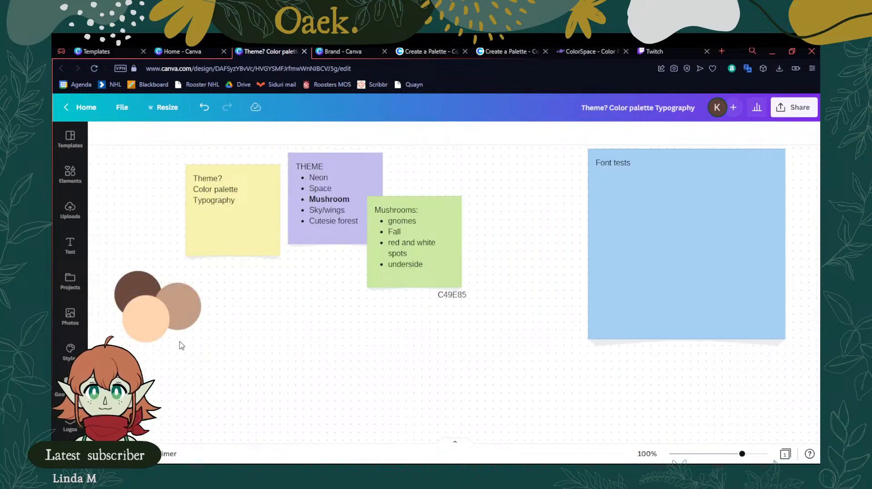
pyautogui.click(159, 328)
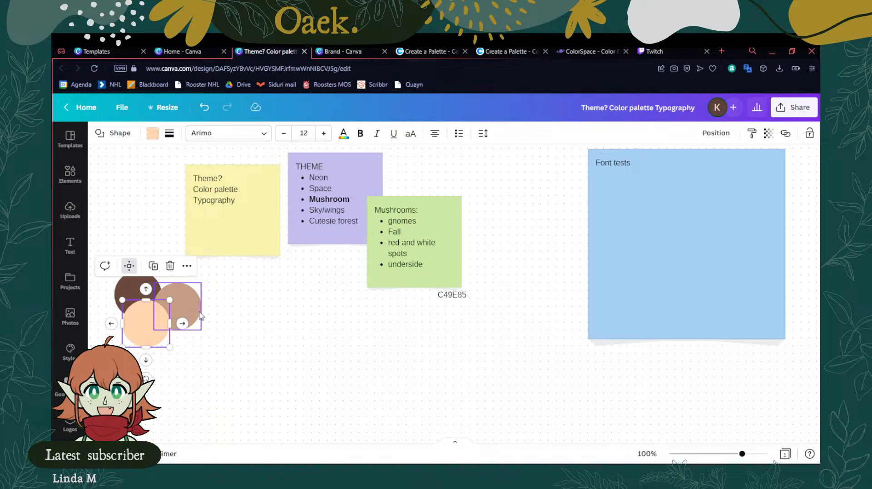
pyautogui.click(246, 324)
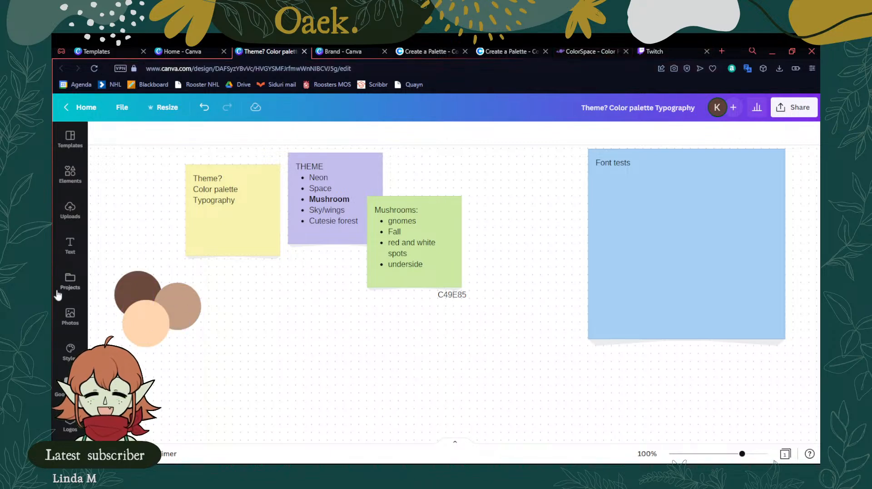
# Move the light orange circle aside, enlarge the tan circle to nearly three times its size and place it below the yellow note
pyautogui.click(156, 331)
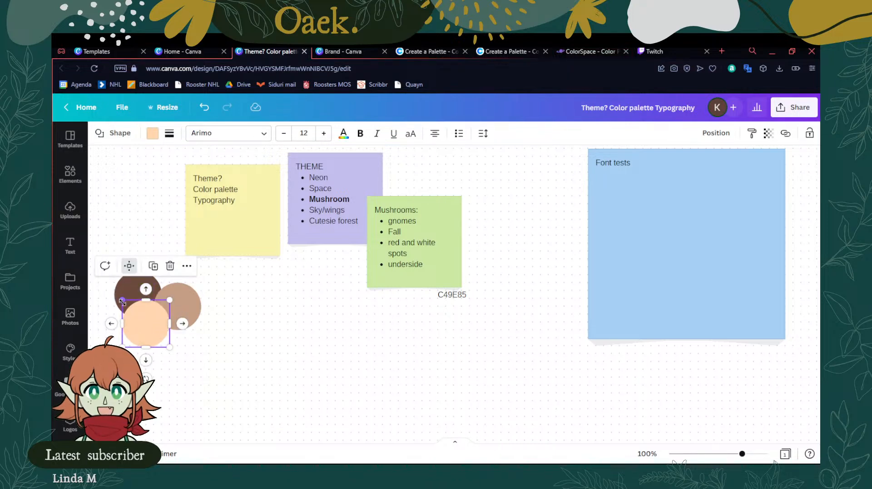
pyautogui.moveTo(145, 329); pyautogui.dragTo(263, 443)
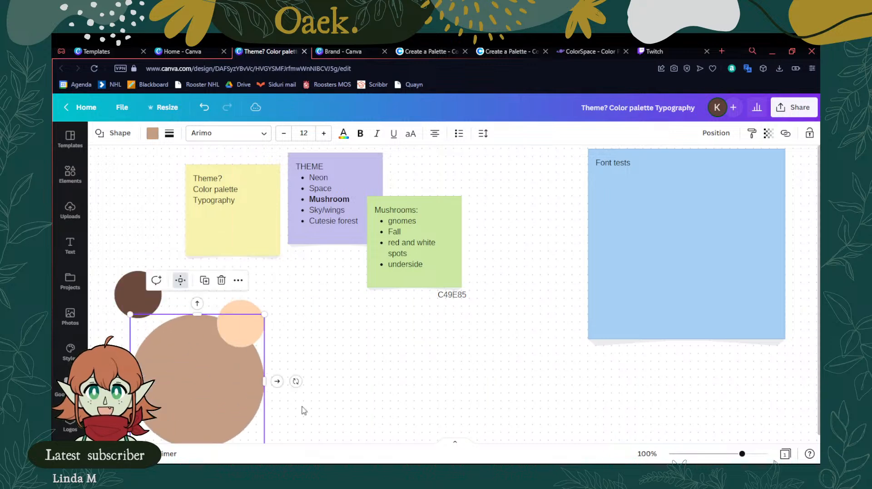
pyautogui.moveTo(211, 380); pyautogui.dragTo(204, 337)
pyautogui.moveTo(175, 275); pyautogui.dragTo(200, 275)
# Bring the dark brown circle forward, stretch it into a vertical oval inside the large tan circle and place the light orange circle above it
pyautogui.click(119, 295)
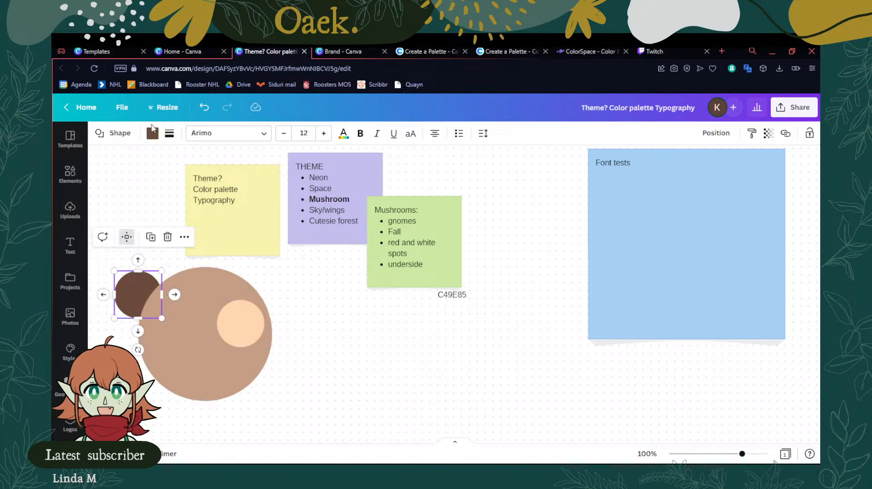
pyautogui.click(719, 134)
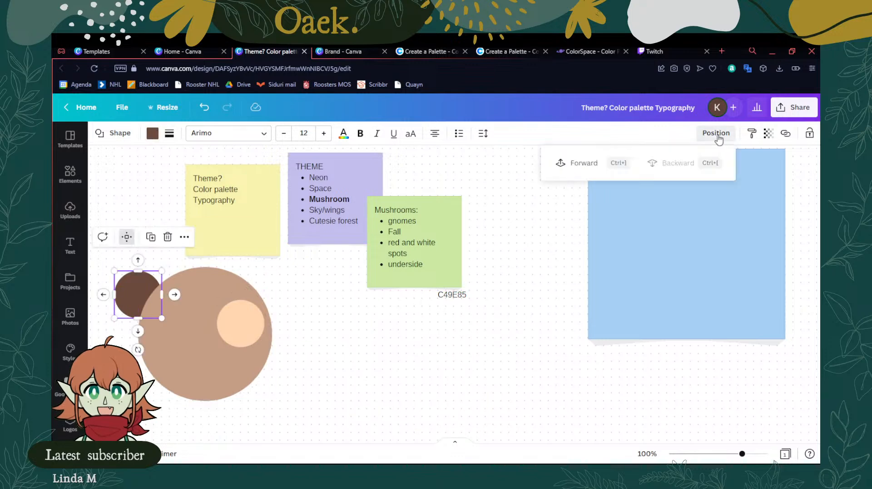
pyautogui.click(577, 162)
pyautogui.moveTo(137, 300); pyautogui.dragTo(174, 344)
pyautogui.moveTo(248, 326); pyautogui.dragTo(197, 300)
pyautogui.click(358, 322)
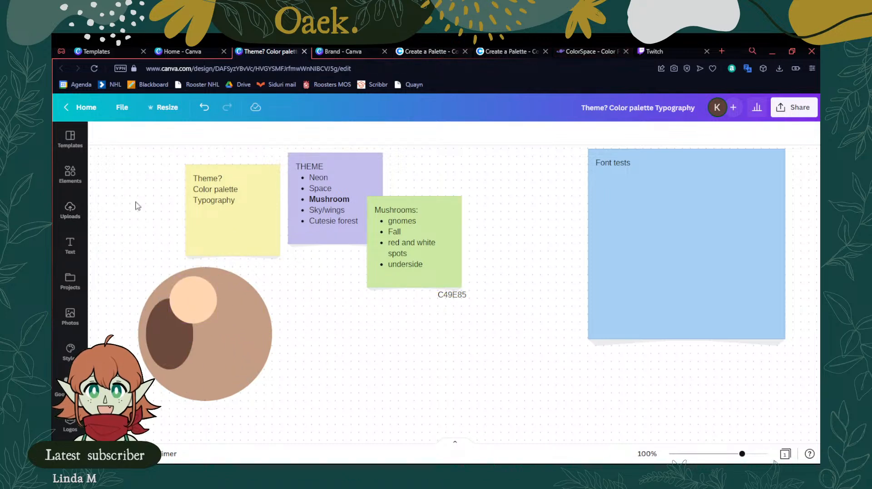
# Search the Canva elements for "mushroom"
pyautogui.click(70, 175)
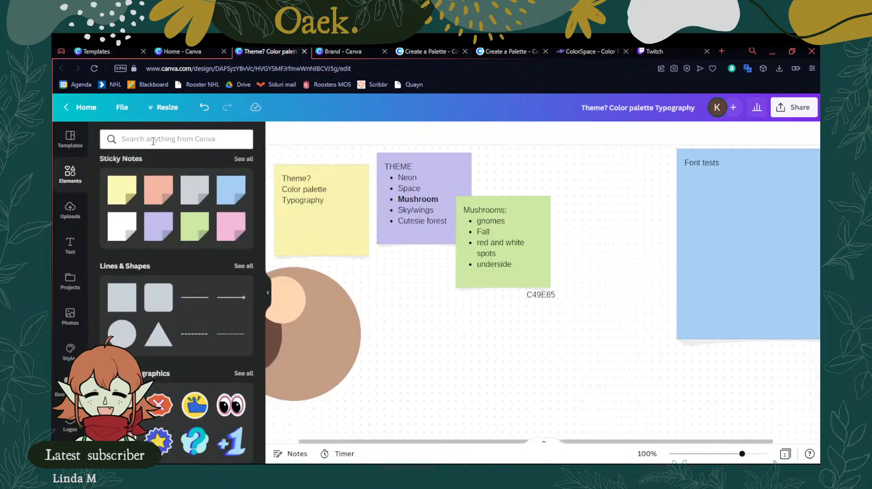
pyautogui.click(152, 141)
pyautogui.click(69, 178)
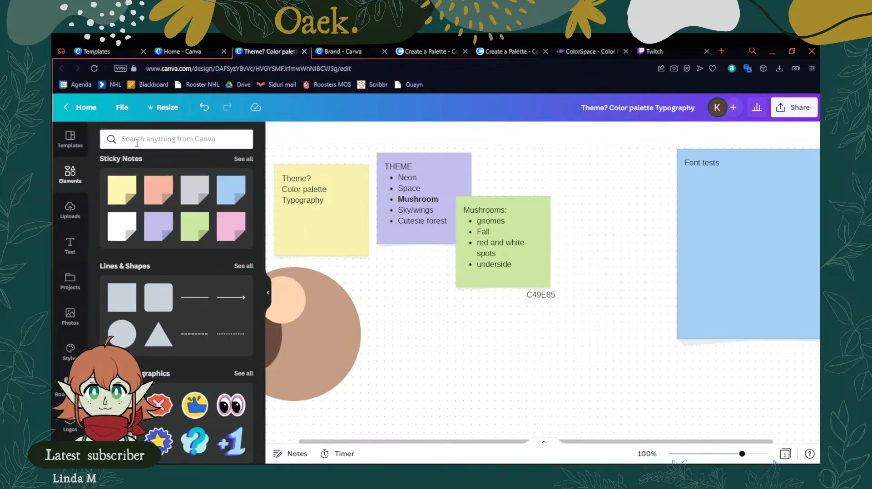
pyautogui.write('shr')
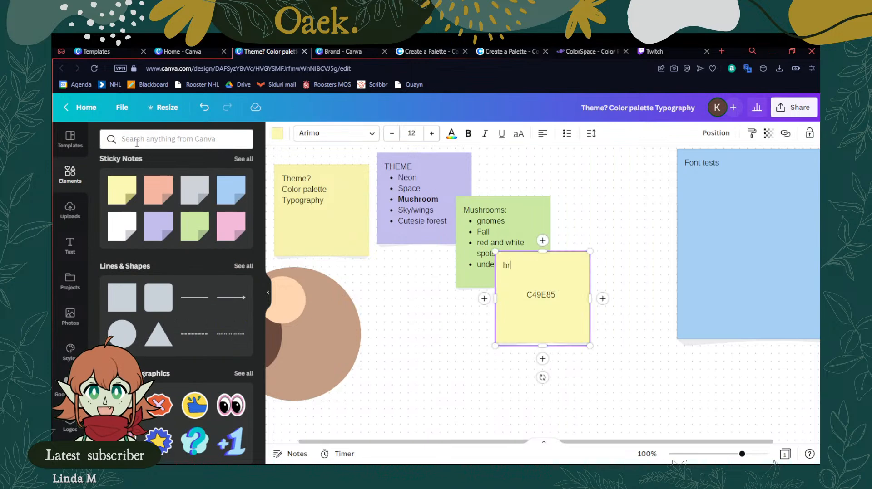
pyautogui.click(187, 142)
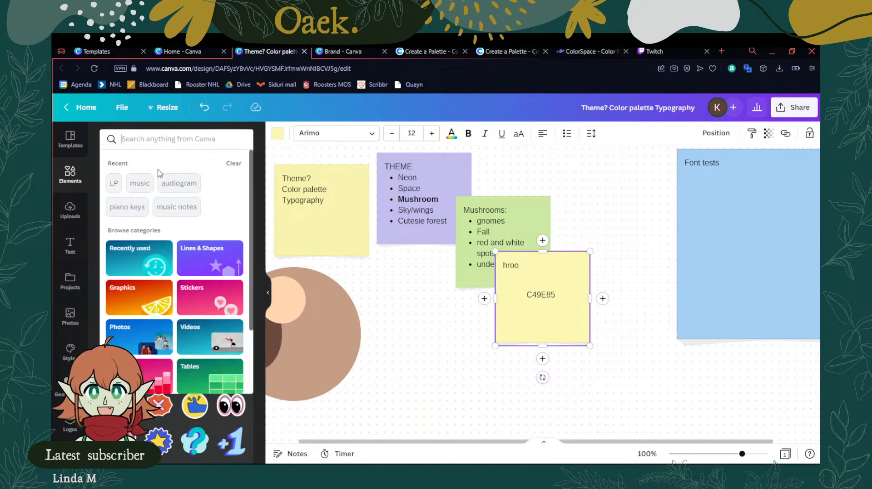
pyautogui.write('mush')
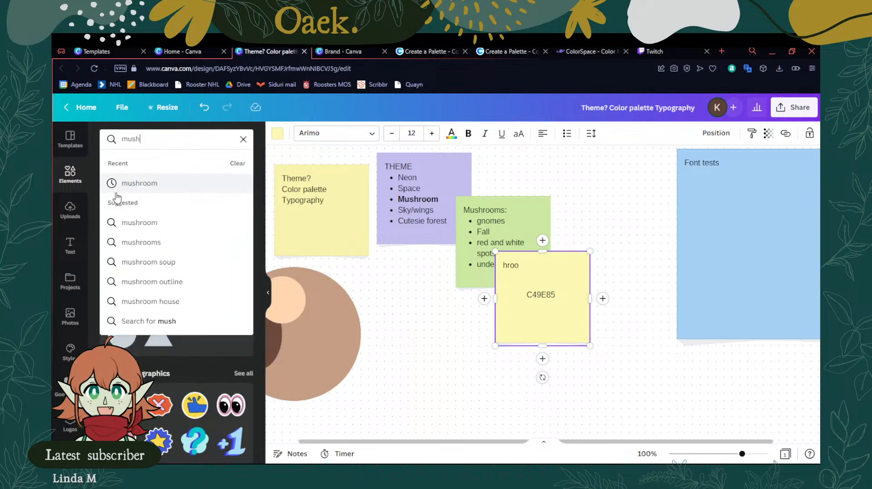
pyautogui.click(117, 191)
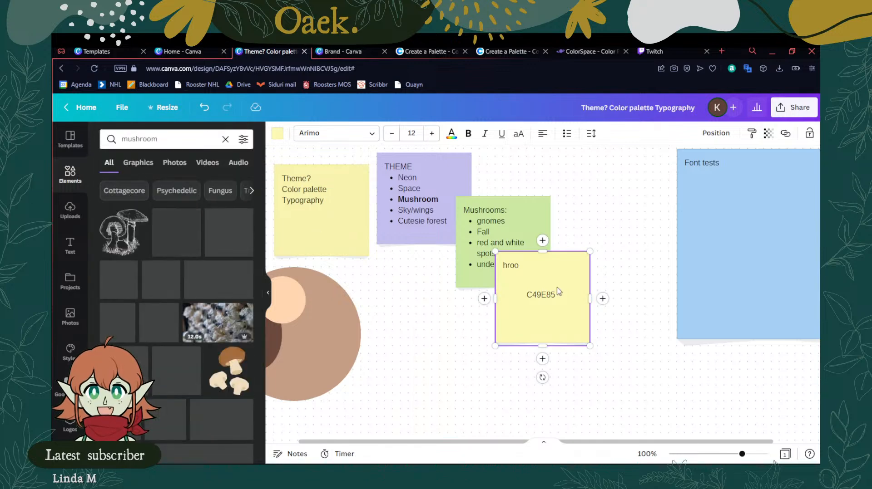
# Delete the C49E85 hex text and the stray yellow sticky note from the whiteboard
pyautogui.moveTo(550, 280); pyautogui.dragTo(615, 316)
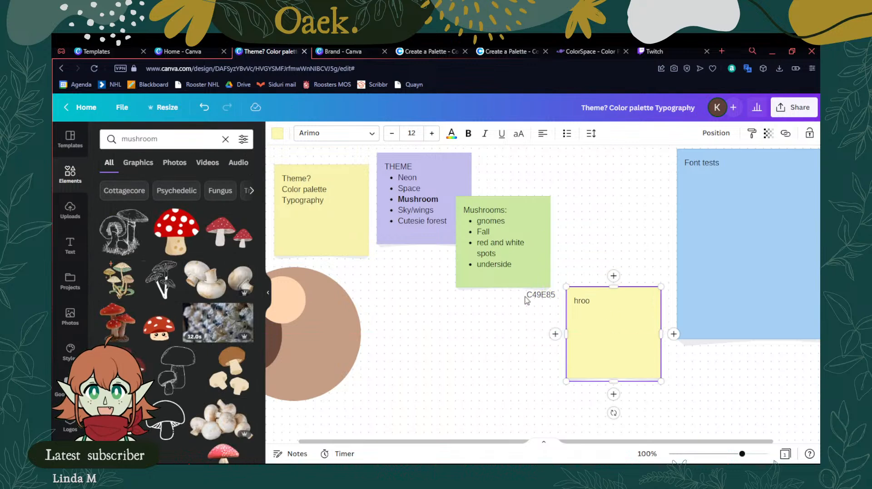
pyautogui.click(527, 296)
pyautogui.press('Delete')
pyautogui.click(632, 321)
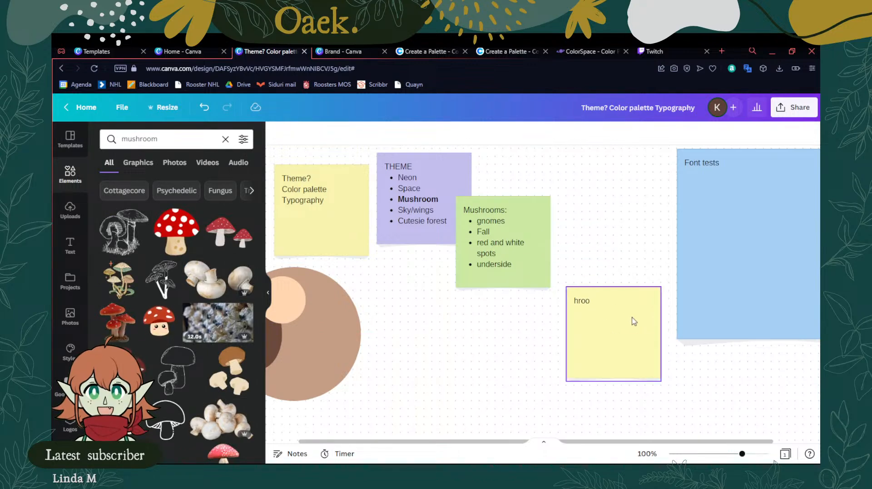
pyautogui.press('Delete')
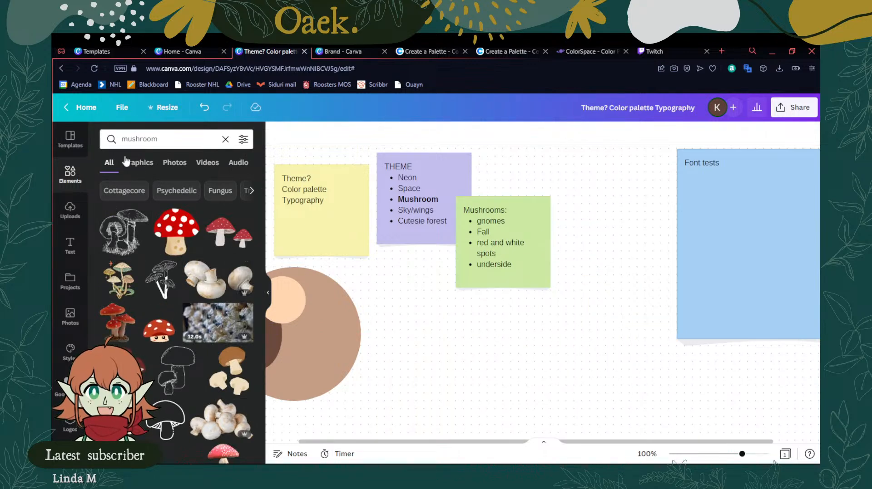
# Filter the mushroom results to graphics, and try out the dark red mushroom pair on the whiteboard before deleting it
pyautogui.click(138, 163)
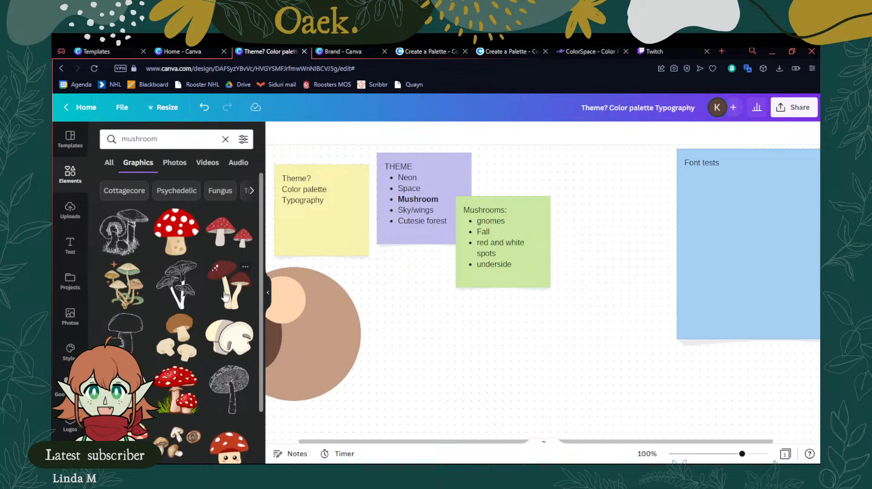
pyautogui.scroll(-1, 218, 300)
pyautogui.scroll(1, 110, 323)
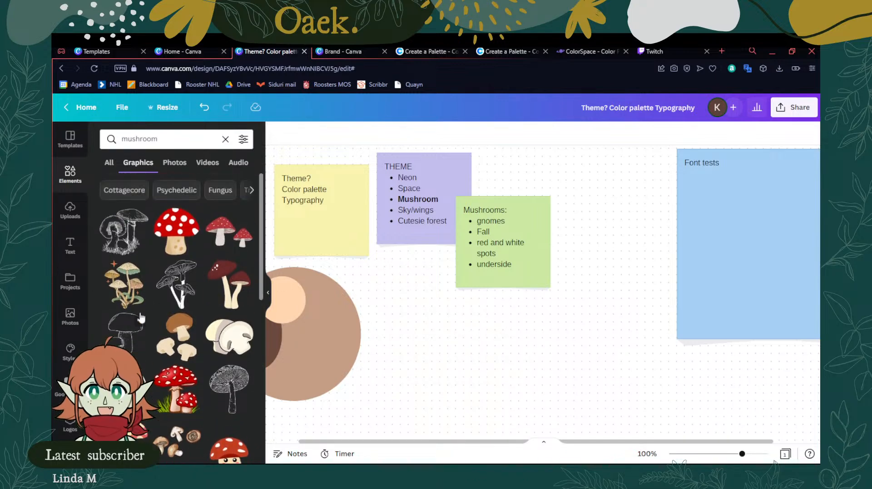
pyautogui.click(234, 297)
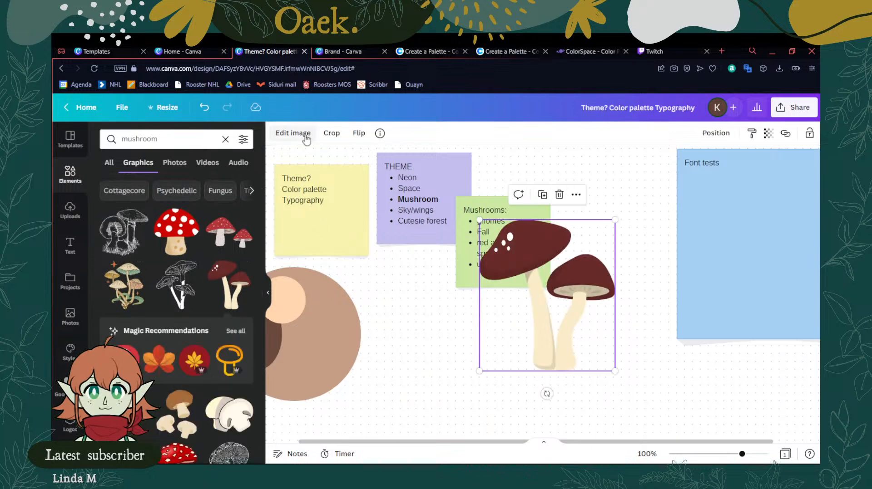
pyautogui.press('Delete')
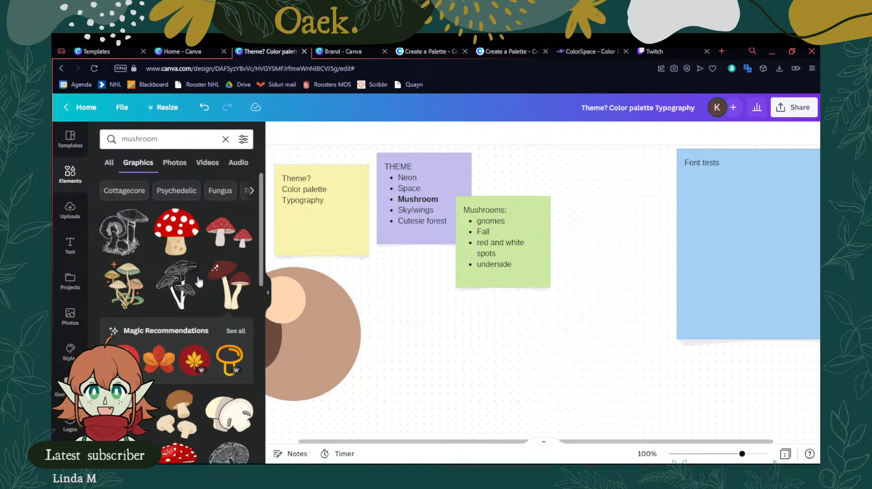
# Add the orange-brown spotted mushroom graphic with two slender stems, shrink it to about half size and place it inside the large tan circle
pyautogui.scroll(-4, 200, 279)
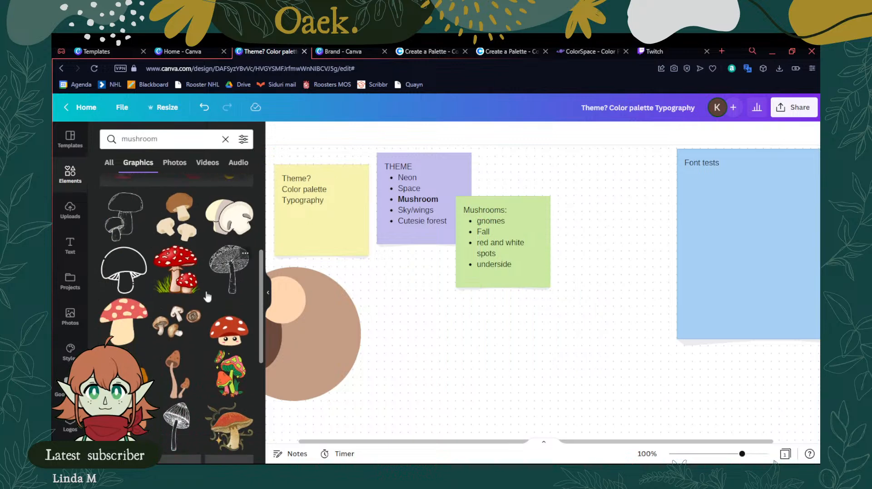
pyautogui.click(186, 390)
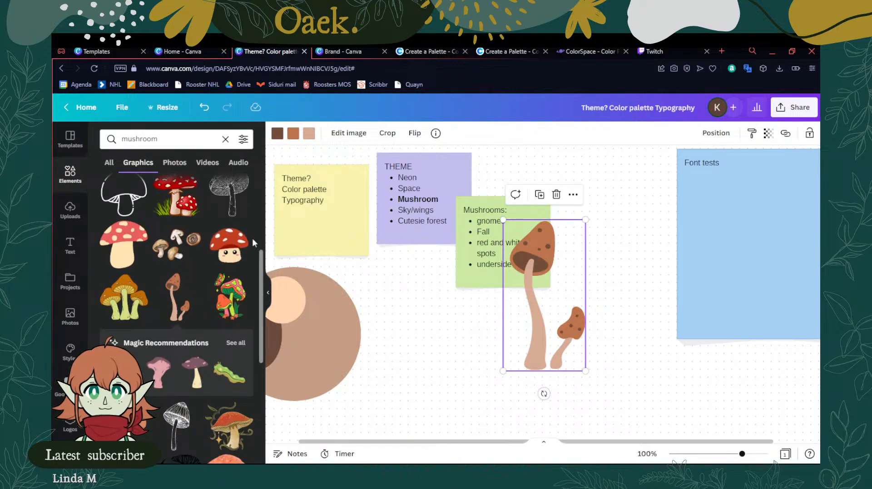
pyautogui.click(268, 293)
pyautogui.moveTo(464, 319); pyautogui.dragTo(227, 335)
pyautogui.moveTo(259, 235); pyautogui.dragTo(217, 315)
pyautogui.moveTo(199, 369); pyautogui.dragTo(233, 374)
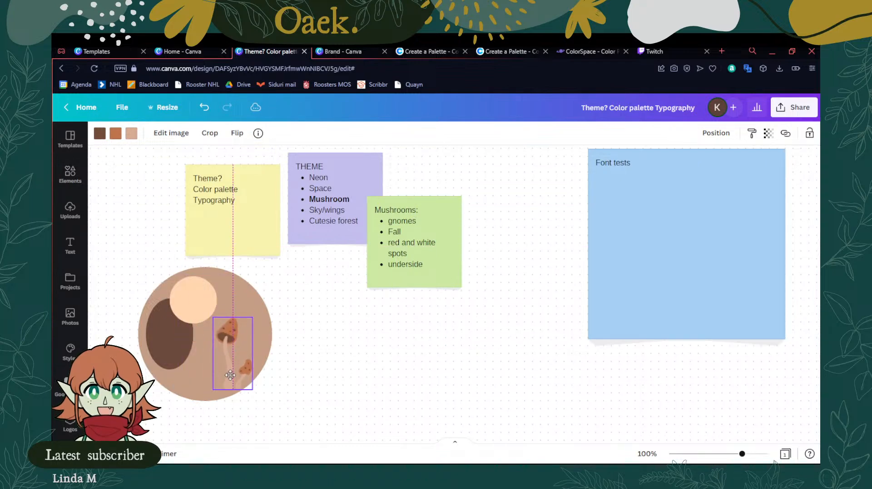
# Copy the maroon hex code 750E0E from the Coolors palette and apply it to the mushroom graphic's orange caps in Canva
pyautogui.click(116, 134)
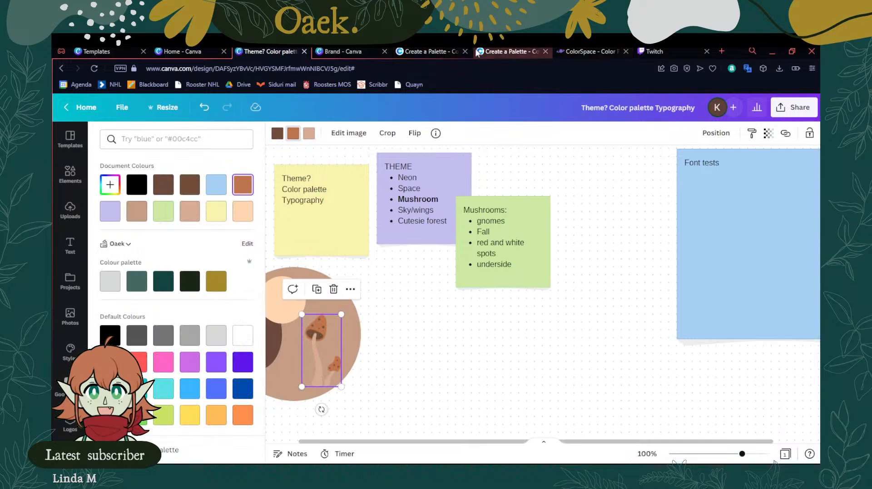
pyautogui.click(454, 51)
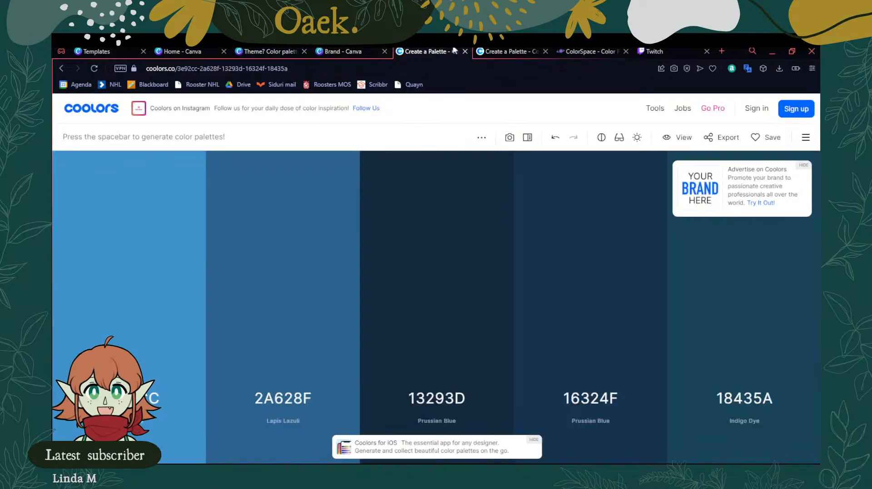
pyautogui.click(508, 52)
pyautogui.click(744, 341)
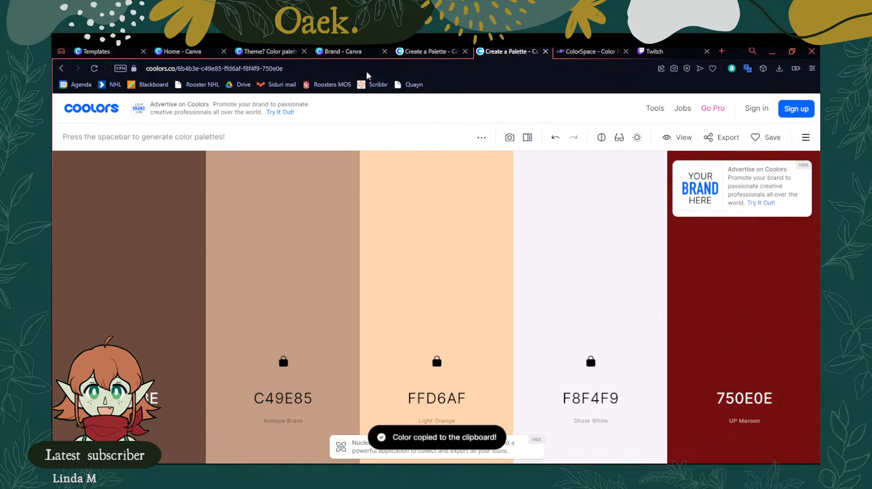
pyautogui.click(283, 53)
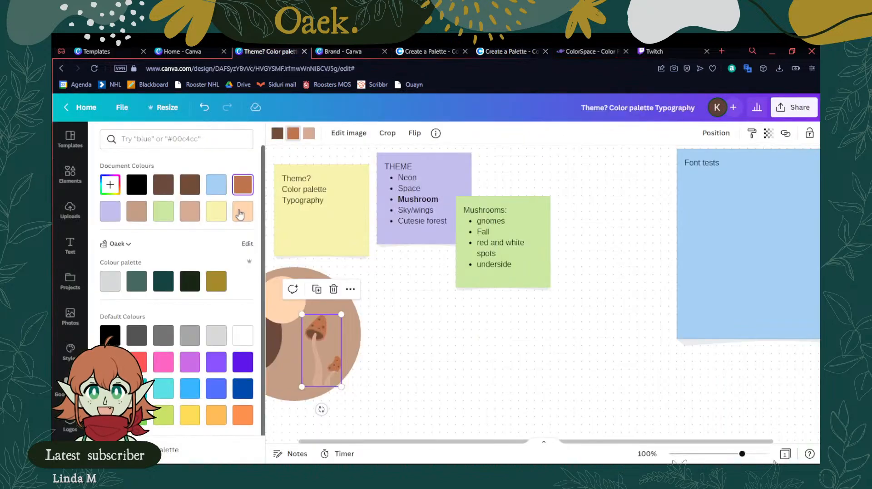
pyautogui.click(115, 187)
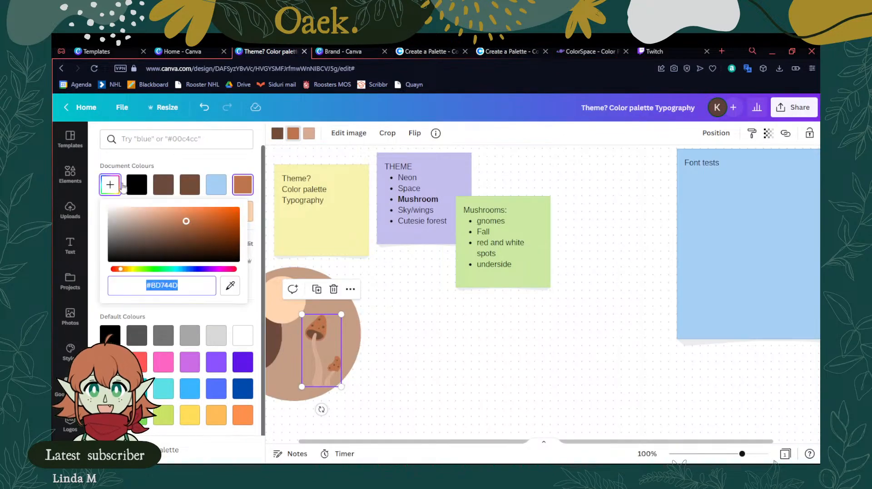
pyautogui.hotkey('ctrl', 'v')
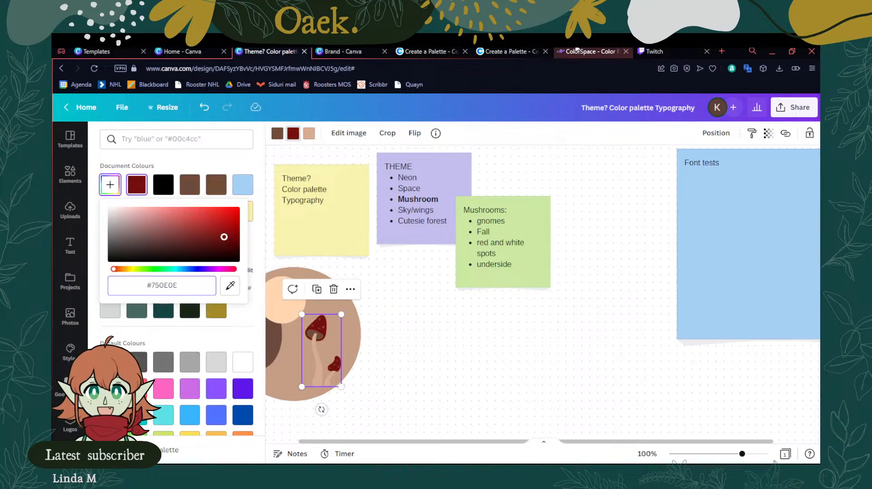
# Copy the ghost white hex code F8F4F9 from Coolors and apply it to the mushroom graphic's brown spots and underside in Canva
pyautogui.click(514, 51)
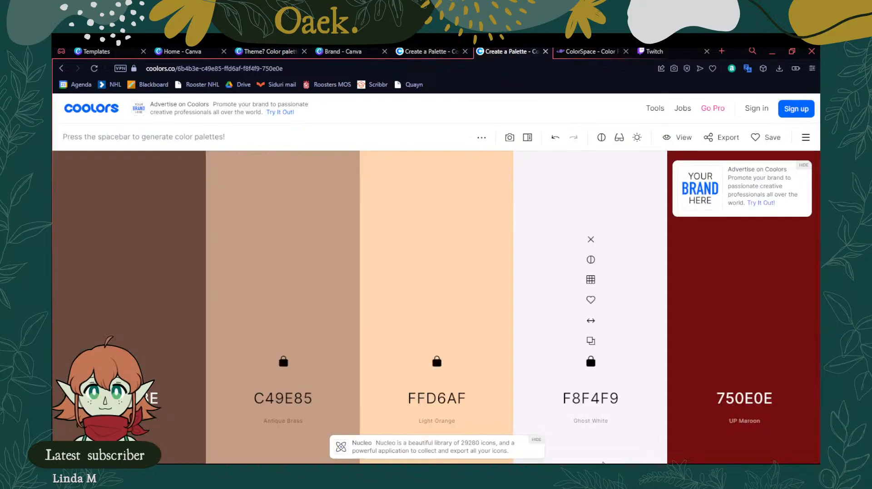
pyautogui.click(590, 342)
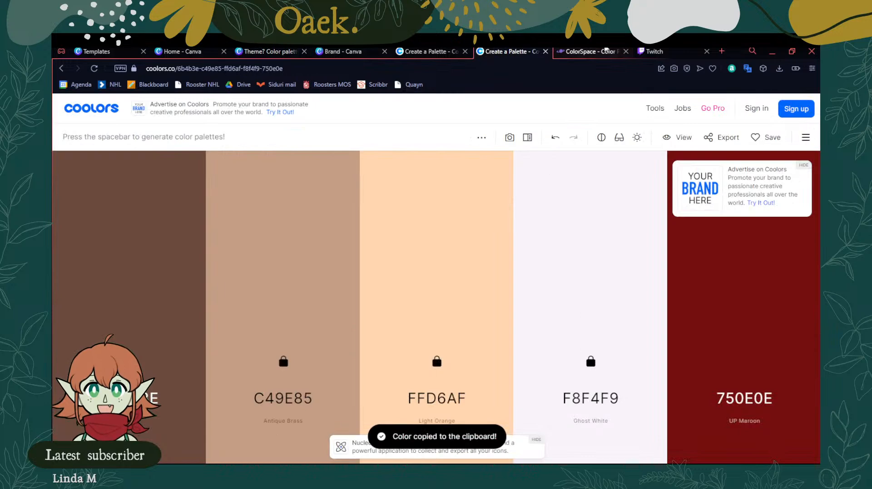
pyautogui.click(270, 51)
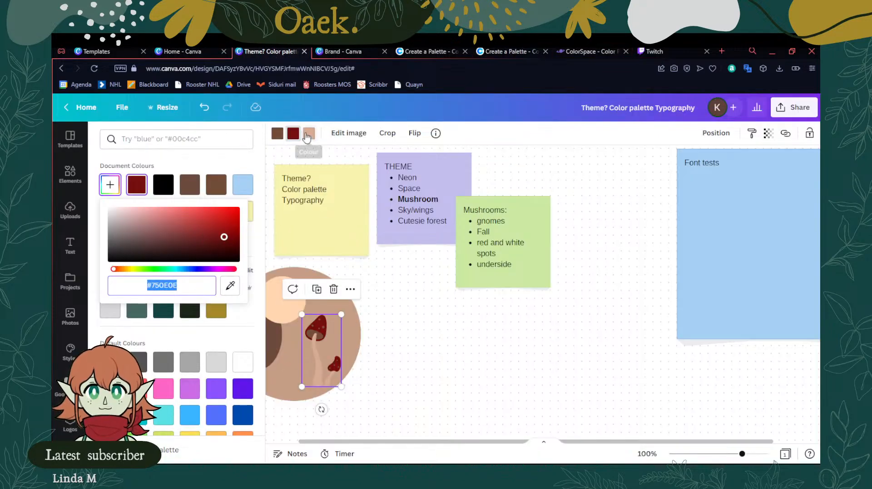
pyautogui.click(281, 134)
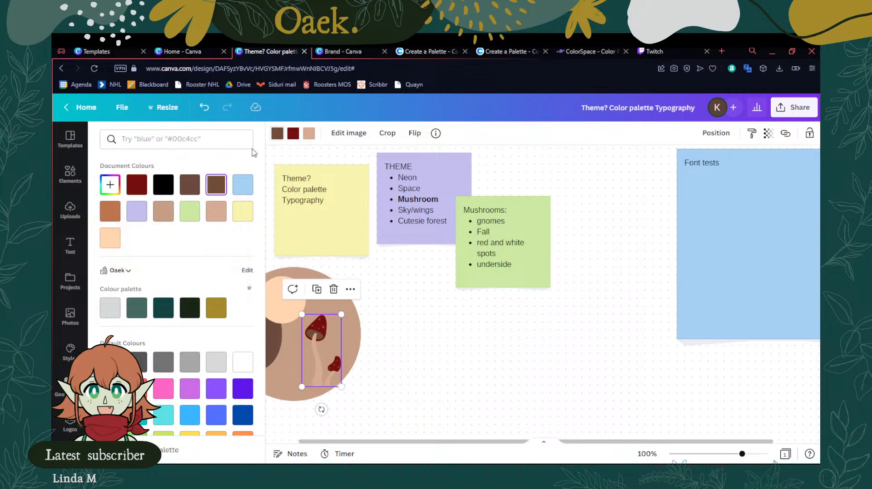
pyautogui.click(113, 184)
pyautogui.hotkey('ctrl', 'v')
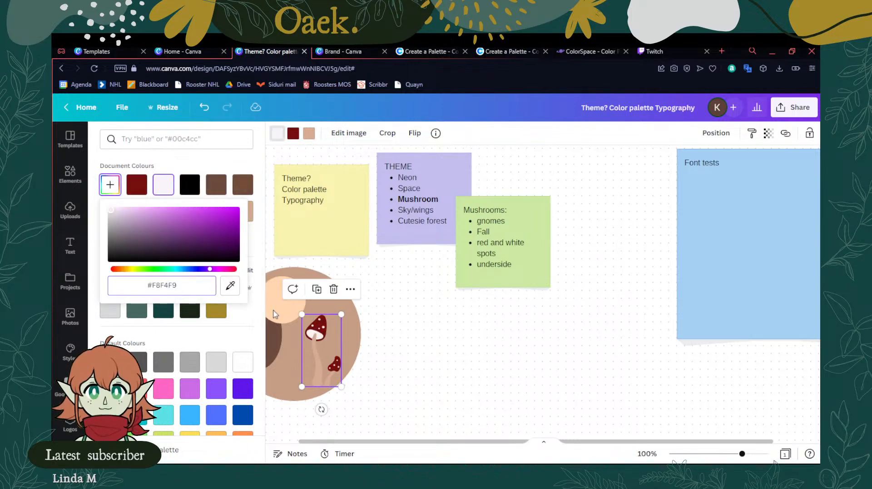
# Recolor the mushroom stems with the document's light orange and move the graphic over the dark brown oval in the tan circle
pyautogui.click(308, 134)
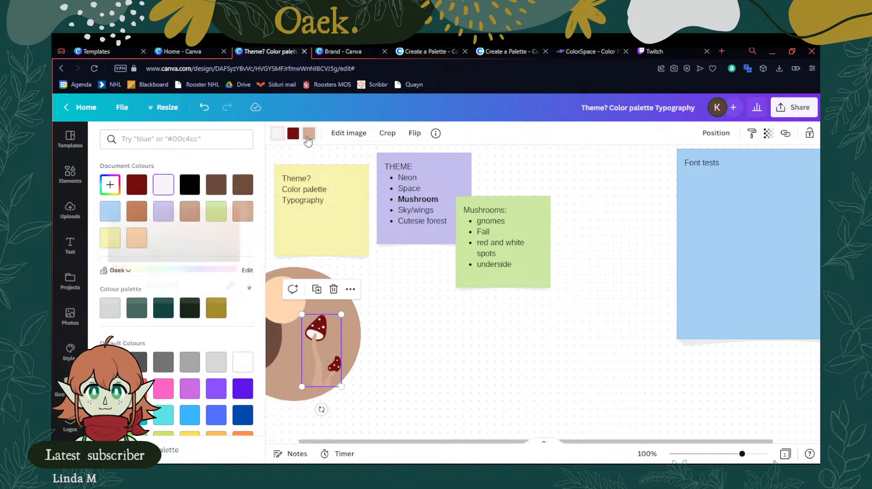
pyautogui.click(137, 238)
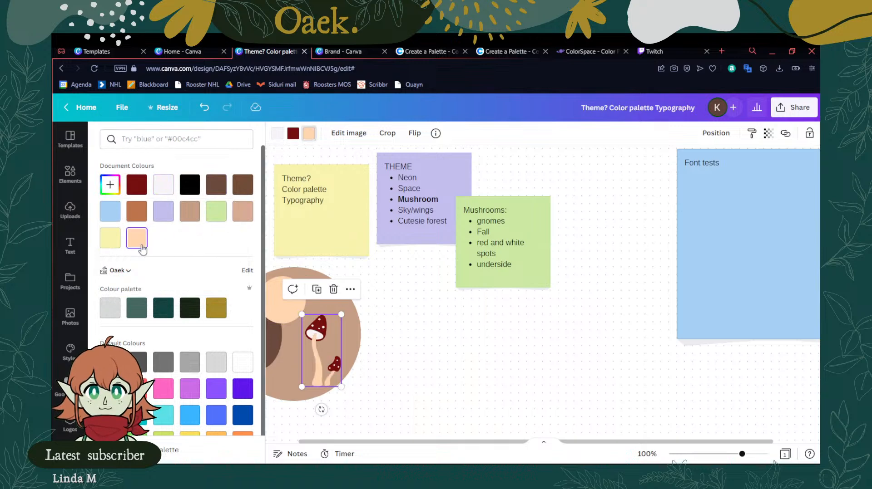
pyautogui.click(481, 367)
pyautogui.moveTo(245, 374); pyautogui.dragTo(203, 358)
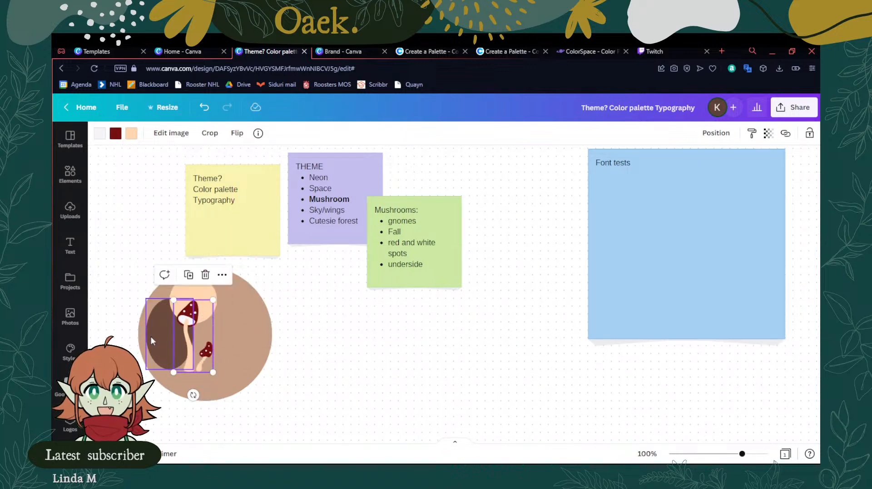
# Move the mushroom graphic beside the dark brown oval inside the tan circle and enlarge it by about 40%
pyautogui.click(411, 381)
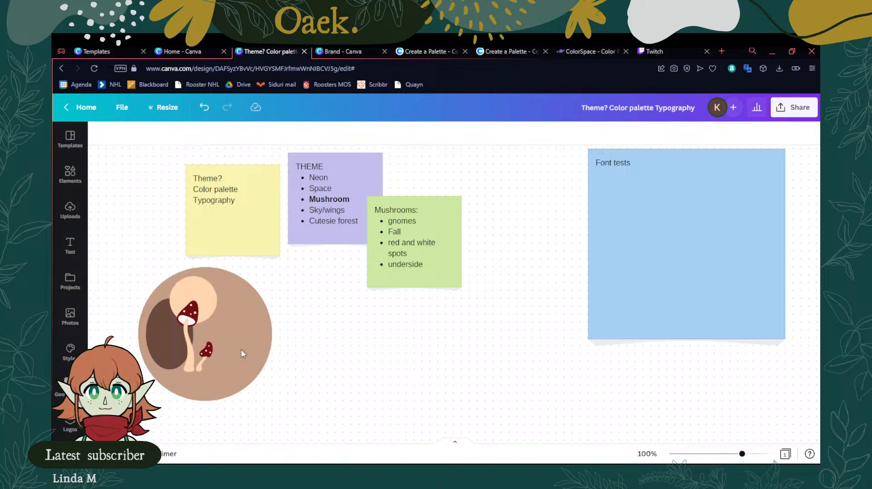
pyautogui.moveTo(185, 357); pyautogui.dragTo(218, 360)
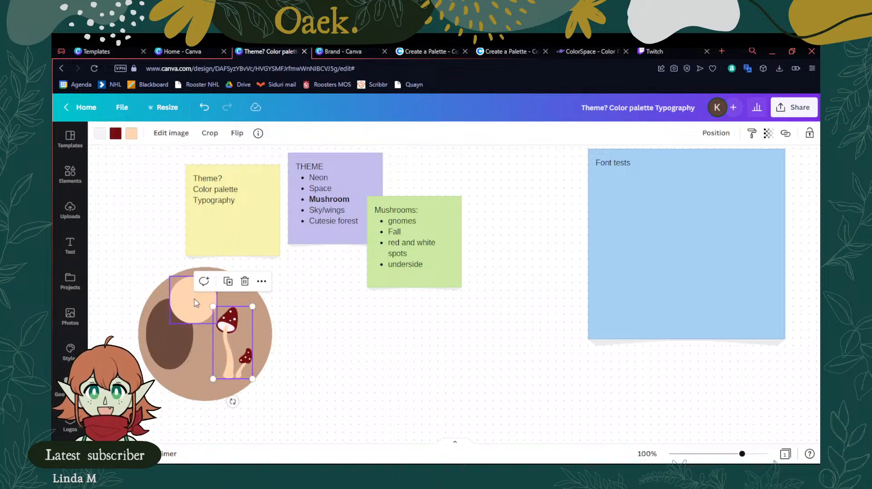
pyautogui.moveTo(212, 307); pyautogui.dragTo(196, 276)
pyautogui.moveTo(227, 364); pyautogui.dragTo(216, 378)
pyautogui.click(375, 362)
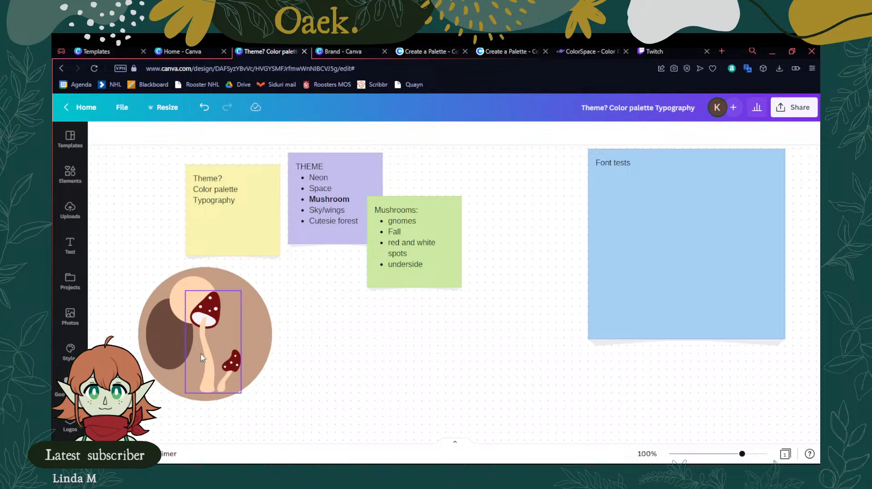
# Move the light orange circle out to the empty canvas and enlarge the dark brown oval into a full circle overlapping the tan circle
pyautogui.click(182, 300)
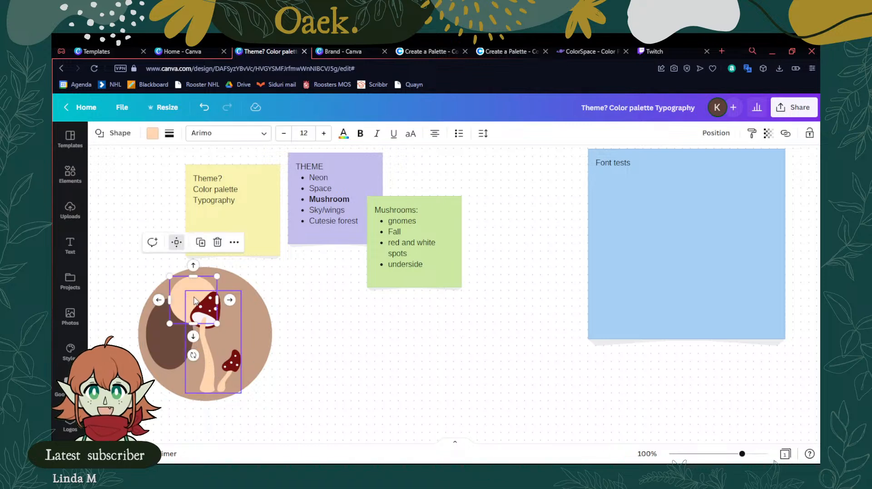
pyautogui.moveTo(182, 297); pyautogui.dragTo(411, 336)
pyautogui.click(162, 335)
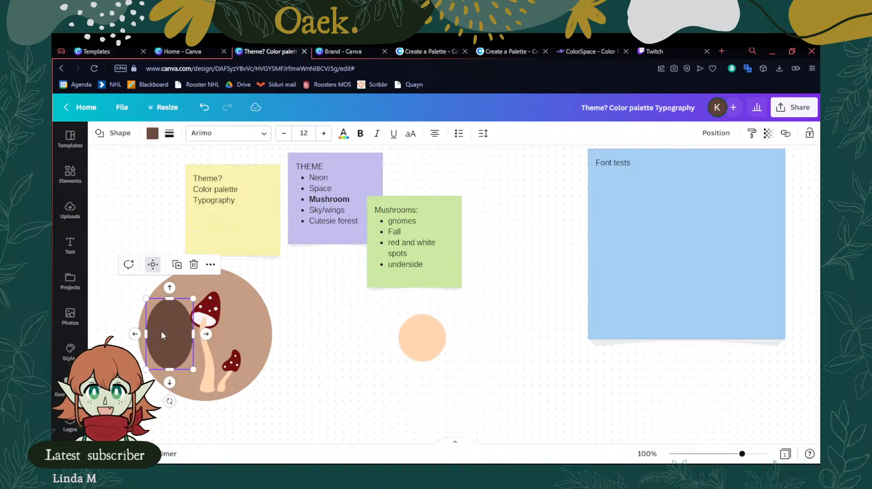
pyautogui.moveTo(164, 328); pyautogui.dragTo(171, 285)
pyautogui.moveTo(169, 315); pyautogui.dragTo(213, 358)
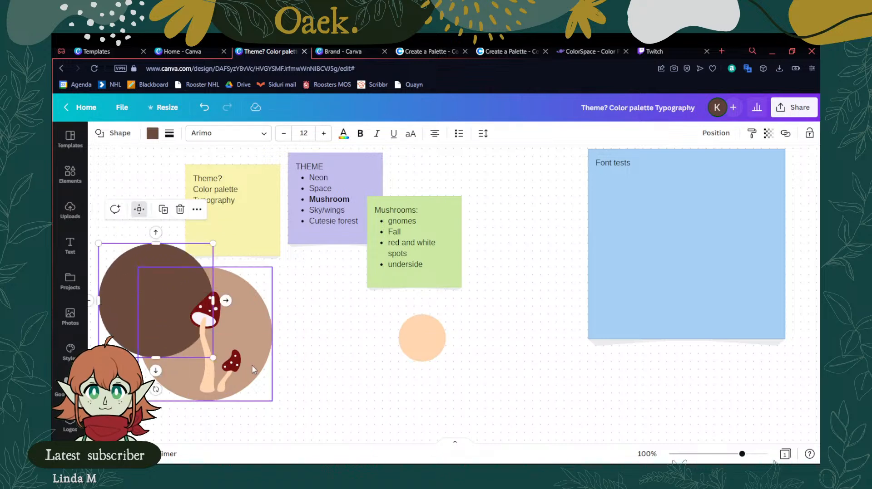
# Shrink the tan circle to less than half its size and place it in the upper part of the dark brown circle
pyautogui.click(270, 347)
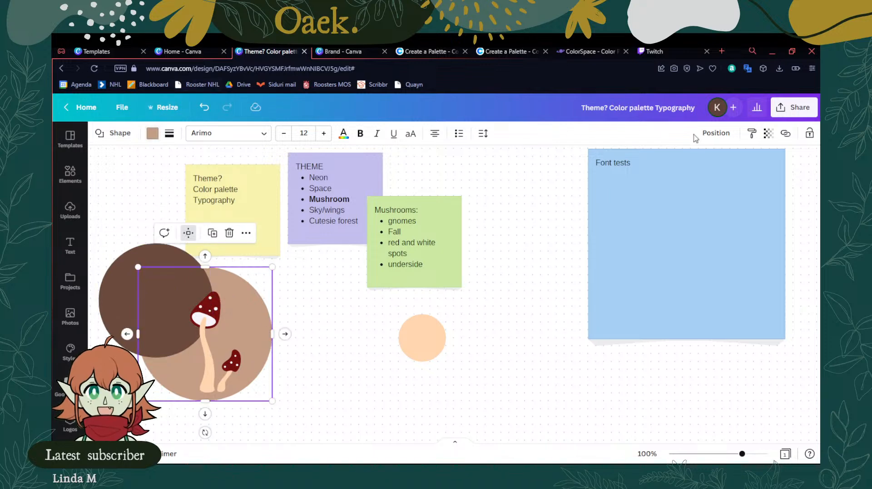
pyautogui.click(717, 134)
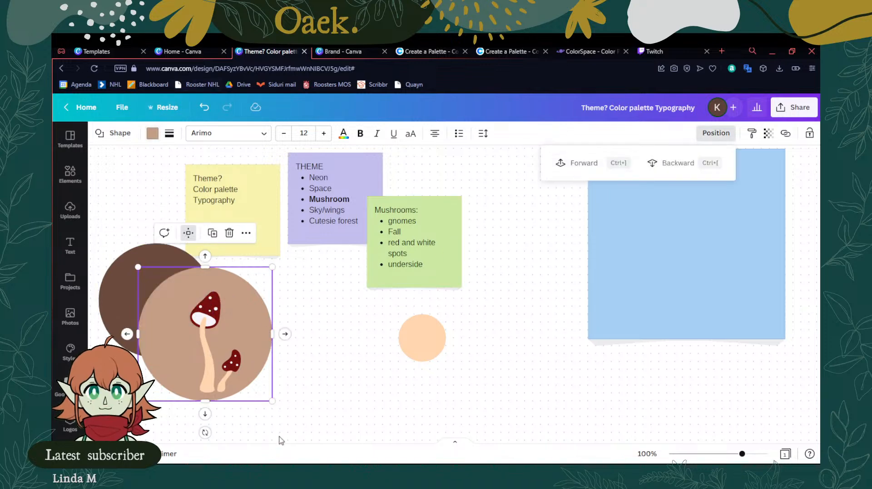
pyautogui.moveTo(268, 400); pyautogui.dragTo(193, 322)
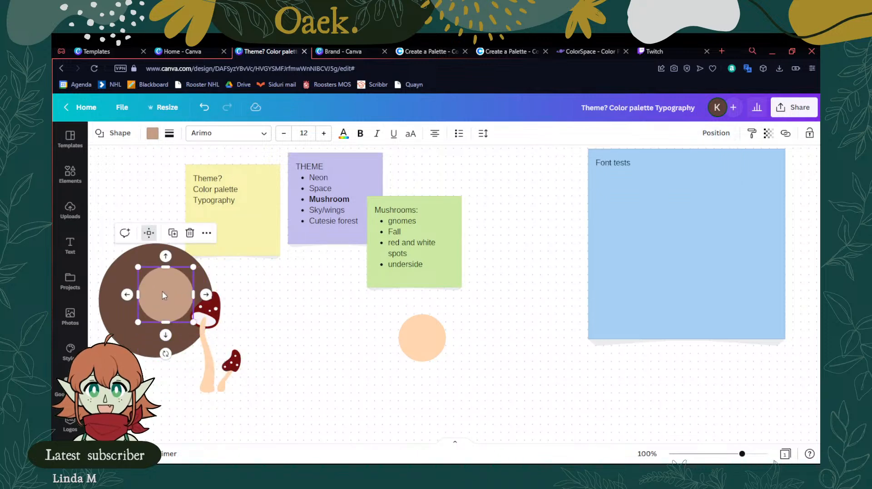
pyautogui.moveTo(160, 290); pyautogui.dragTo(168, 275)
# Shrink the mushroom graphic to fit inside the dark brown circle and center the tan circle behind it
pyautogui.click(211, 370)
pyautogui.moveTo(211, 370); pyautogui.dragTo(161, 342)
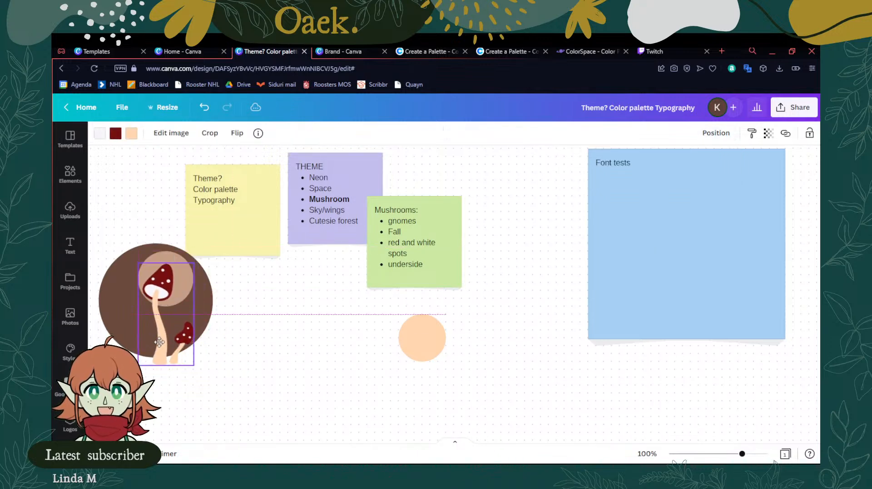
pyautogui.moveTo(194, 366); pyautogui.dragTo(127, 332)
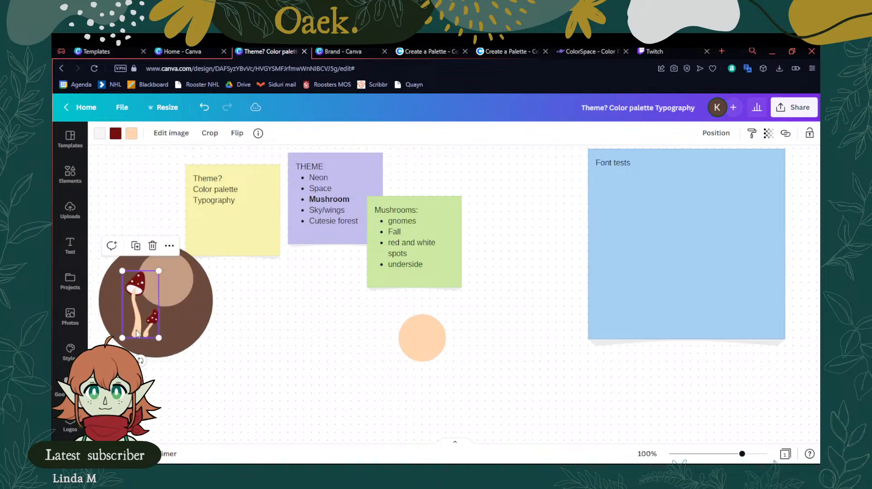
pyautogui.click(321, 341)
pyautogui.moveTo(166, 272); pyautogui.dragTo(157, 296)
pyautogui.click(131, 289)
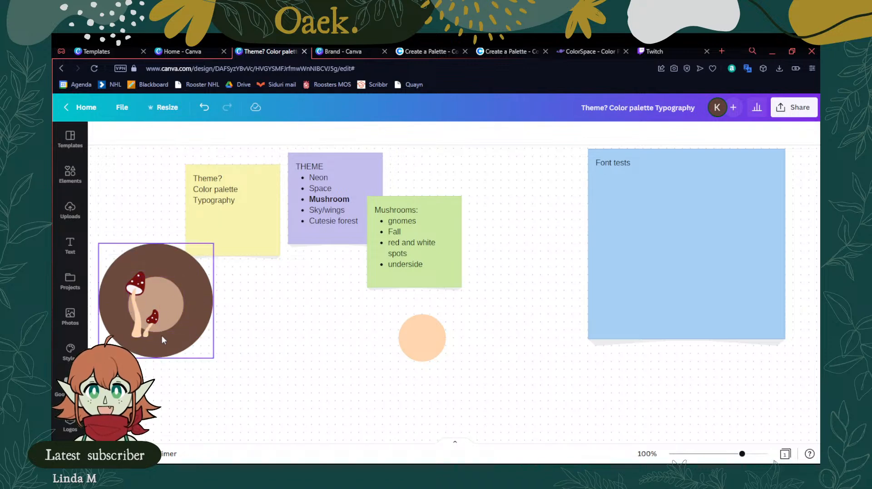
# Enlarge the mushroom graphic so it nearly spans the full height of the dark brown circle
pyautogui.moveTo(159, 338); pyautogui.dragTo(168, 353)
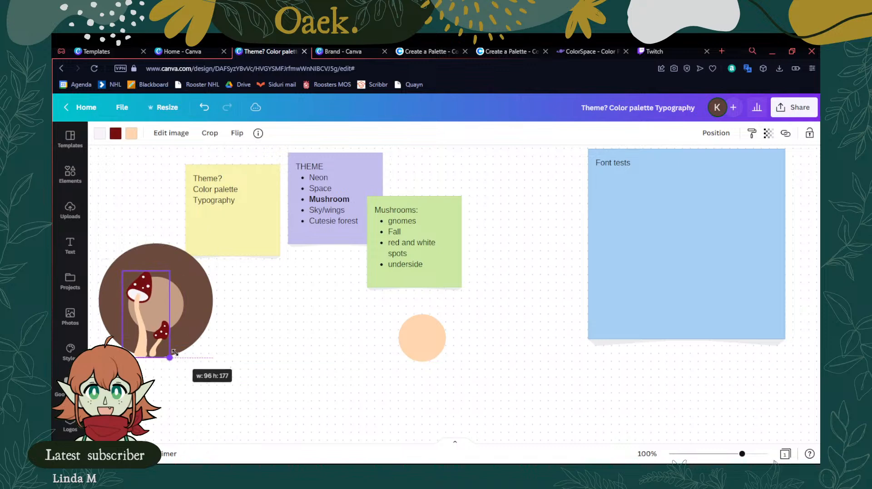
pyautogui.moveTo(124, 271); pyautogui.dragTo(102, 255)
pyautogui.moveTo(130, 320); pyautogui.dragTo(140, 321)
# Enlarge the tan circle toward the upper right behind the mushrooms and delete the separate light orange circle
pyautogui.click(181, 304)
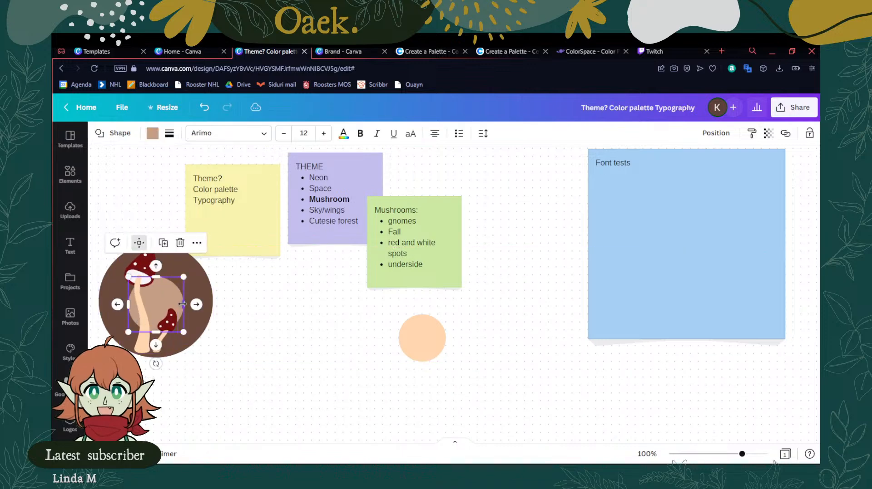
pyautogui.moveTo(180, 297); pyautogui.dragTo(200, 283)
pyautogui.moveTo(140, 319); pyautogui.dragTo(130, 329)
pyautogui.moveTo(418, 346); pyautogui.dragTo(429, 364)
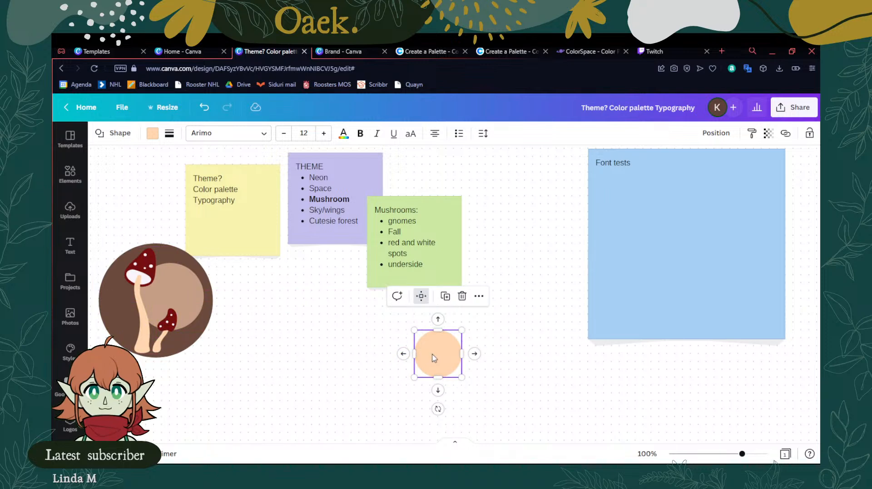
pyautogui.press('Delete')
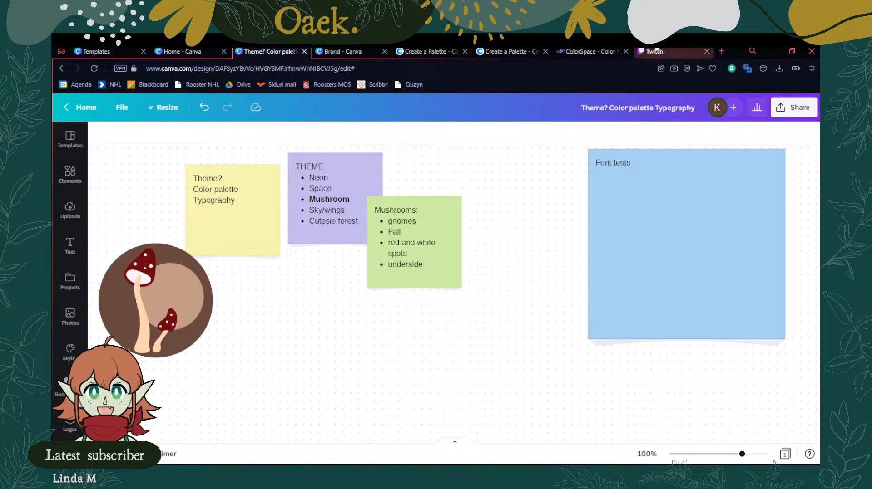
# Close the blue Coolors palette, and in the mushroom palette lock maroon 750E0E and unlock light orange FFD6AF
pyautogui.click(412, 52)
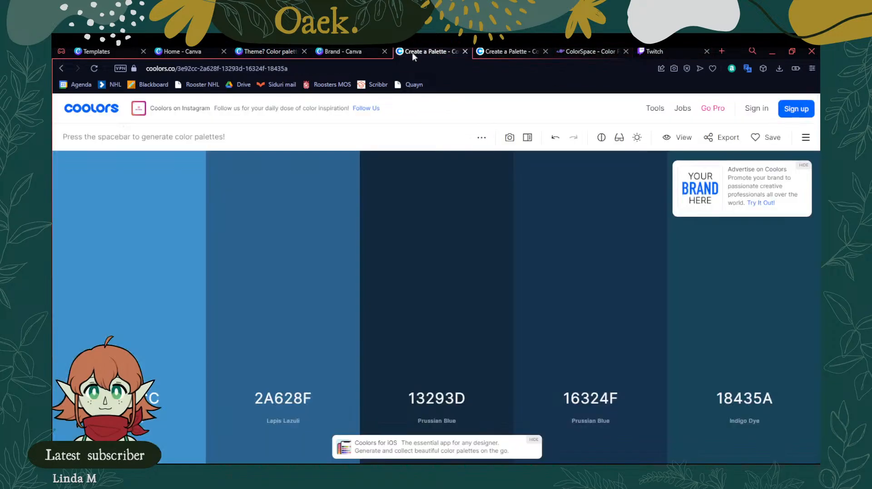
pyautogui.click(465, 51)
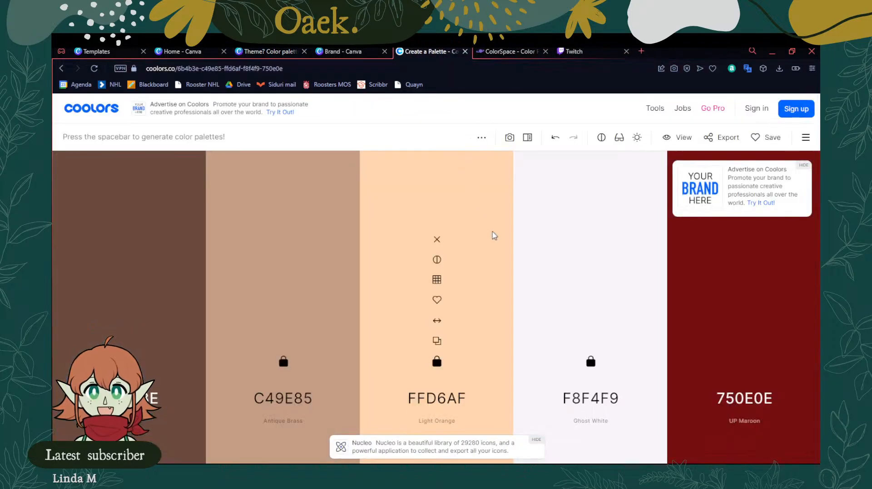
pyautogui.click(745, 363)
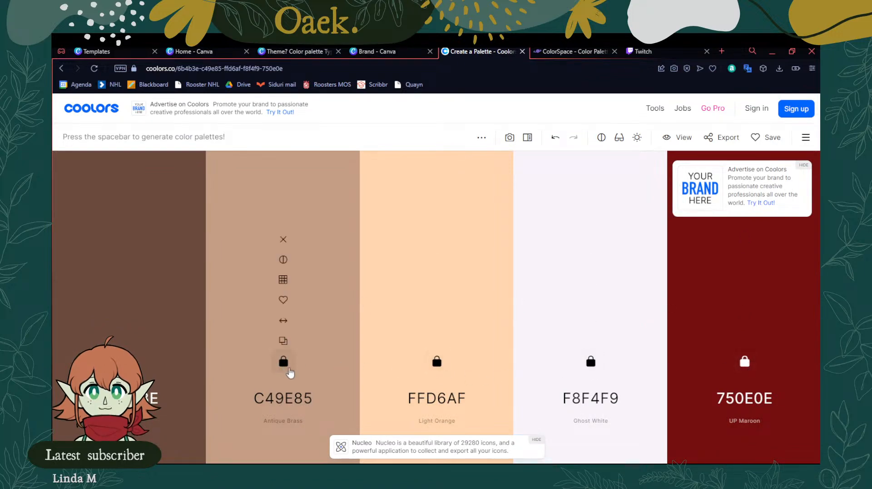
pyautogui.click(431, 366)
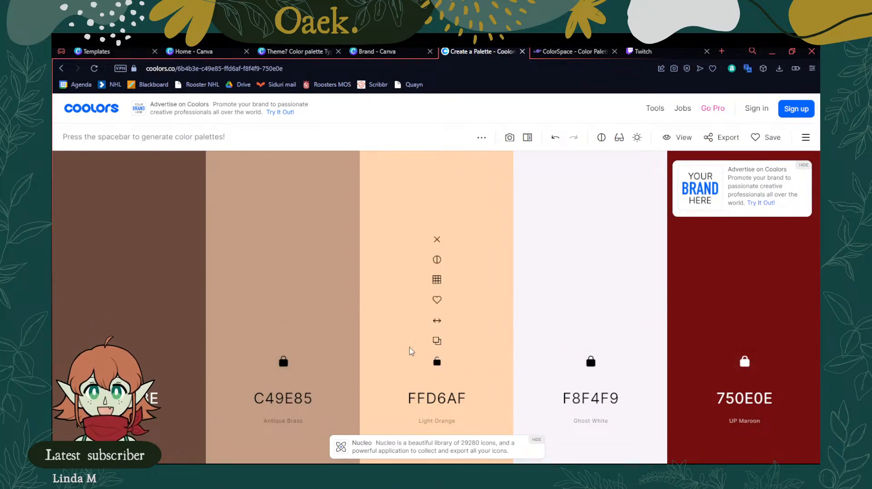
# Make light orange the first color in the palette and regenerate the unlocked color until it becomes green 2C6E49
pyautogui.moveTo(282, 321); pyautogui.dragTo(400, 324)
pyautogui.moveTo(123, 322); pyautogui.dragTo(274, 321)
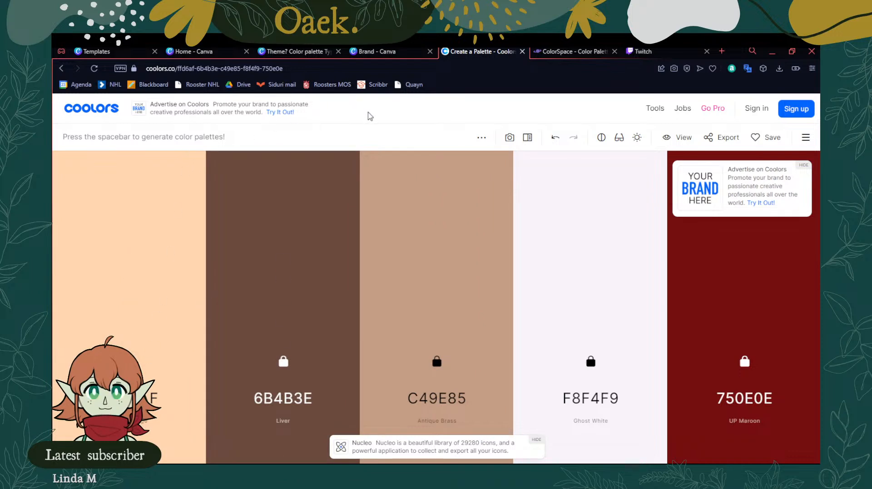
pyautogui.press('space')
pyautogui.press('space')
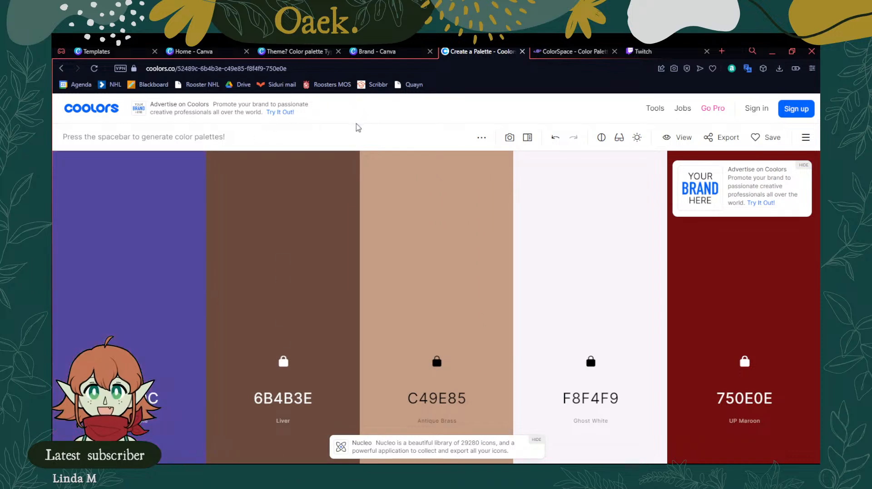
pyautogui.press('space')
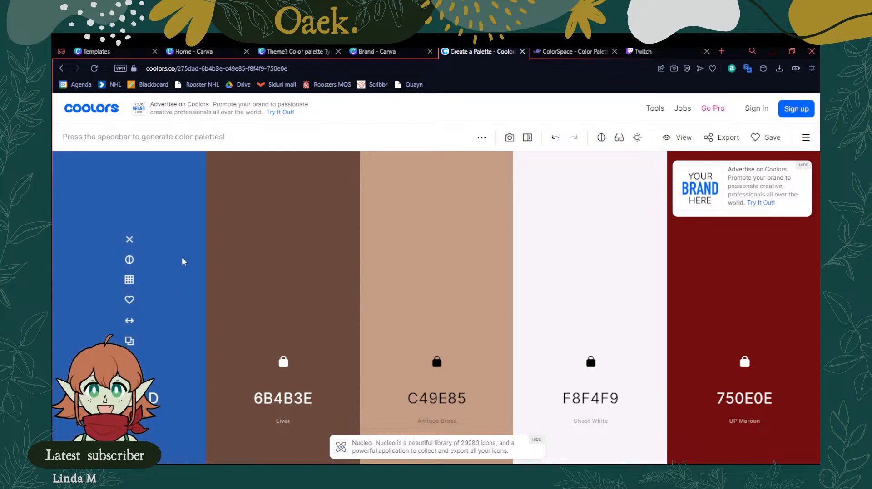
pyautogui.press('space')
pyautogui.press('space')
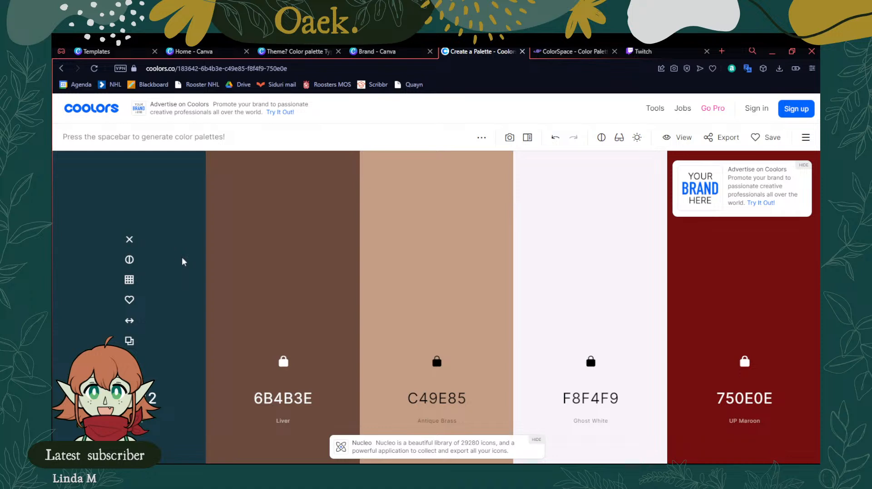
pyautogui.press('space')
pyautogui.press('space')
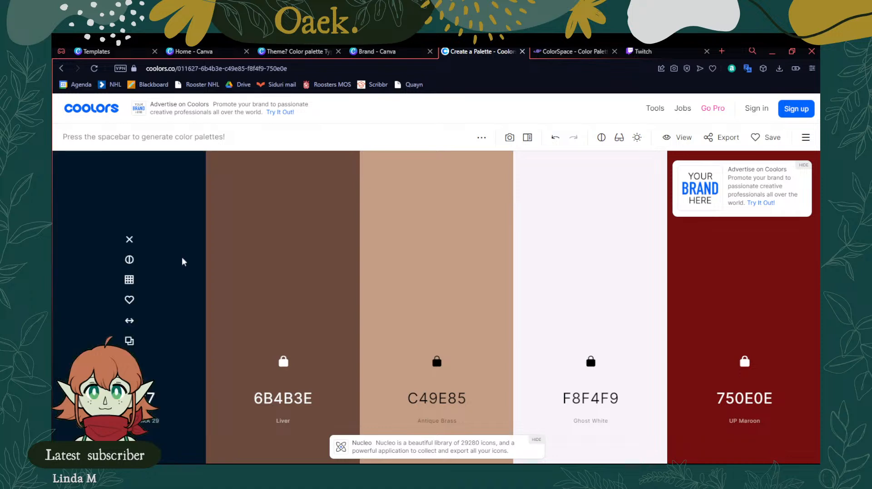
pyautogui.press('space')
pyautogui.press('space')
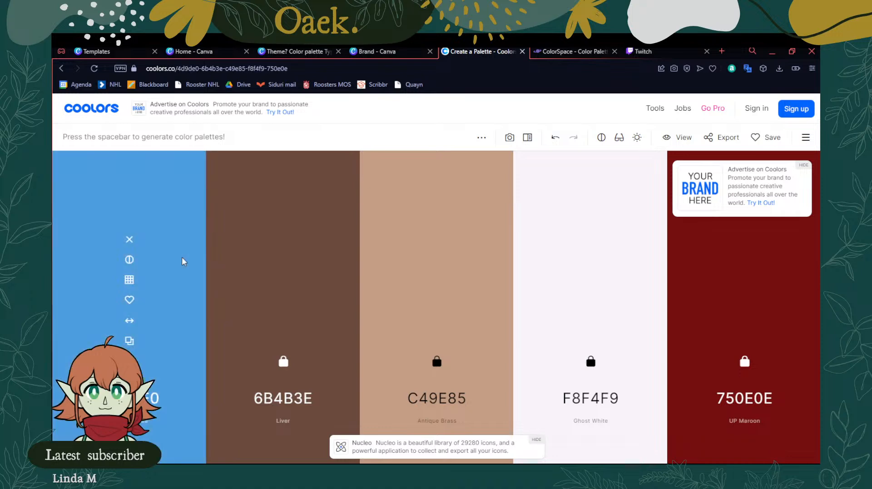
pyautogui.press('space')
pyautogui.press('space')
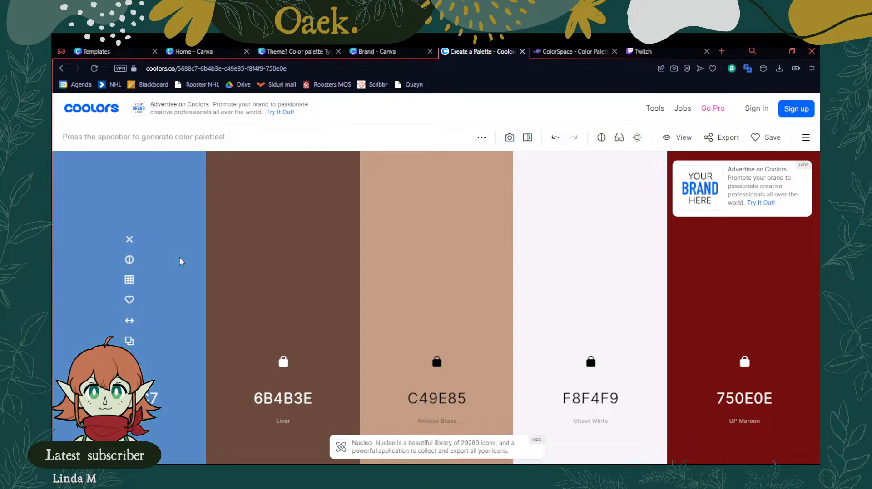
pyautogui.press('space')
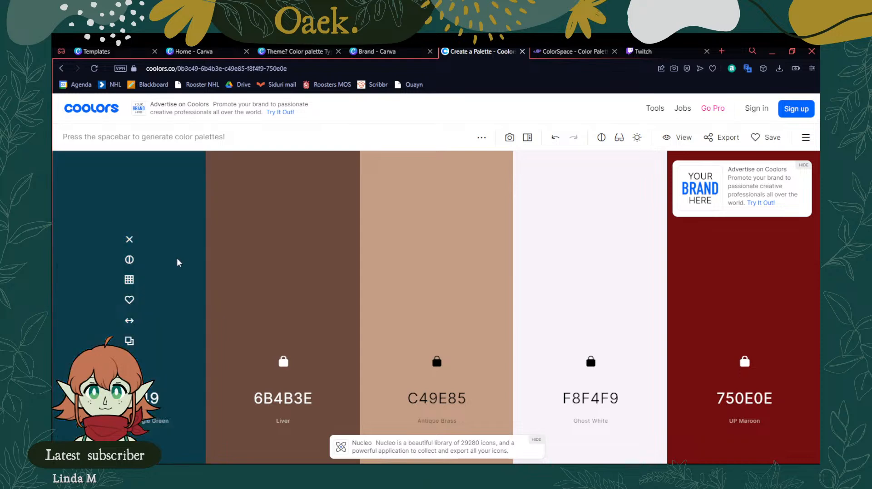
pyautogui.press('space')
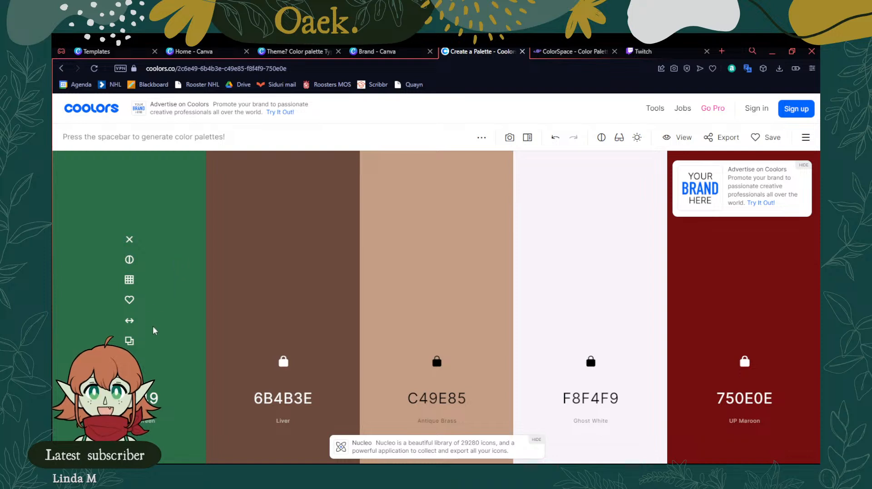
# Copy the green hex code 2C6E49 from the Coolors palette and return to the Canva whiteboard
pyautogui.click(129, 341)
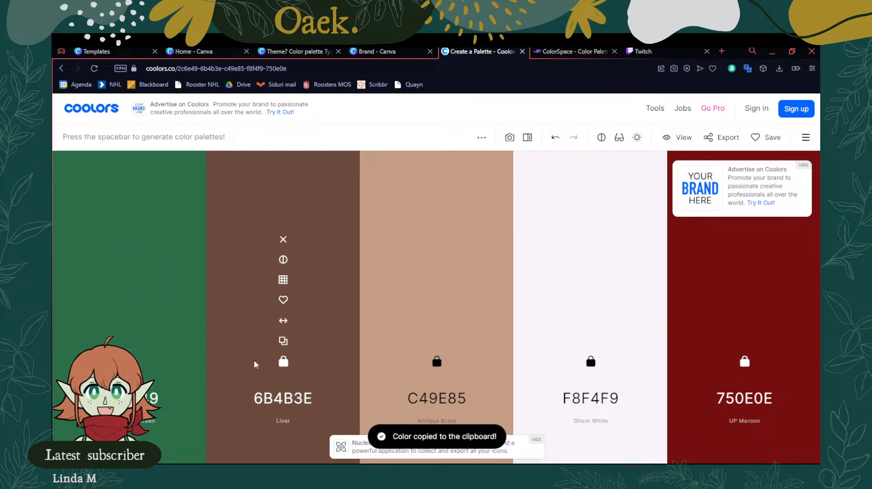
pyautogui.click(373, 51)
pyautogui.click(297, 51)
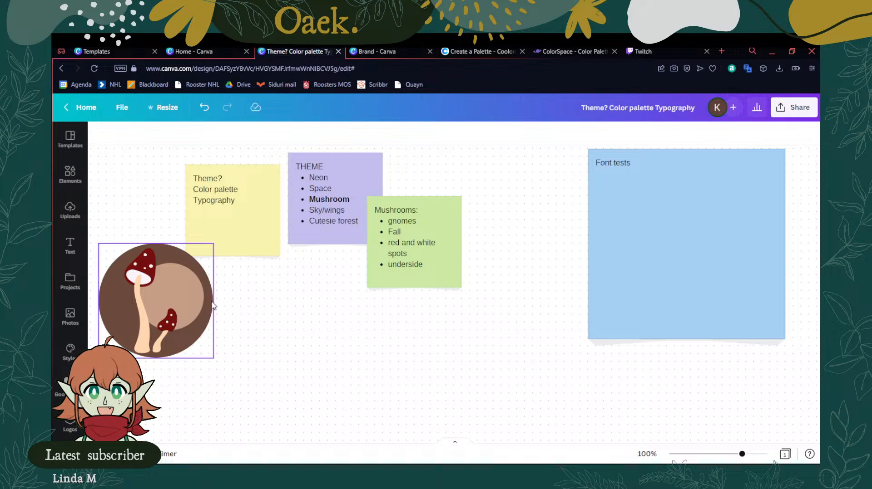
# Duplicate the tan circle and move the copy toward the left part of the dark brown circle
pyautogui.click(197, 301)
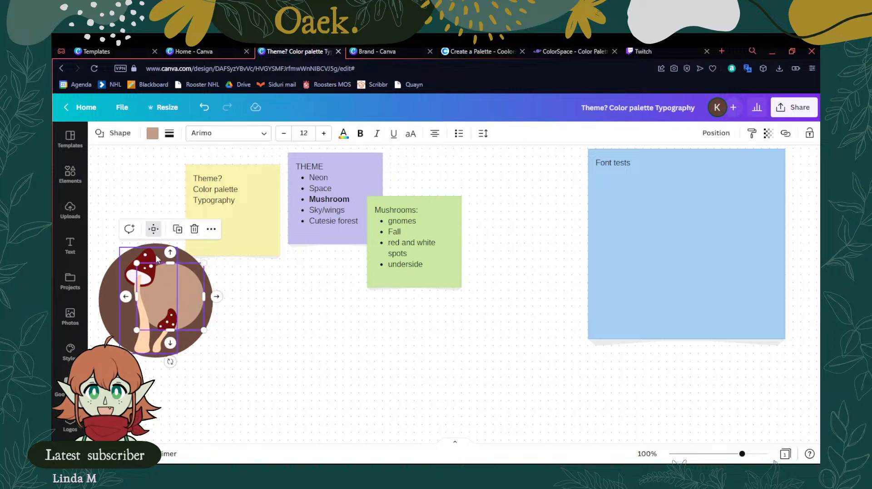
pyautogui.click(288, 298)
pyautogui.click(191, 290)
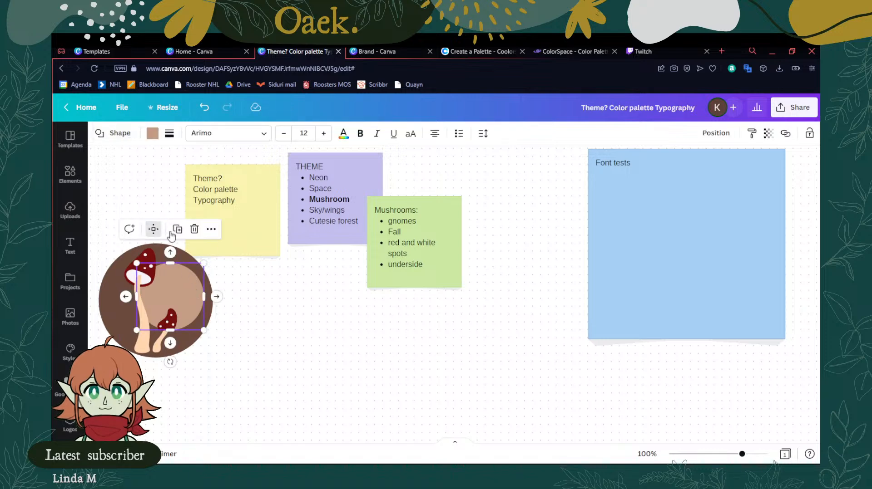
pyautogui.click(176, 233)
pyautogui.moveTo(194, 297); pyautogui.dragTo(158, 302)
# Set the duplicated circle's fill to the copied green #2C6E49
pyautogui.click(152, 133)
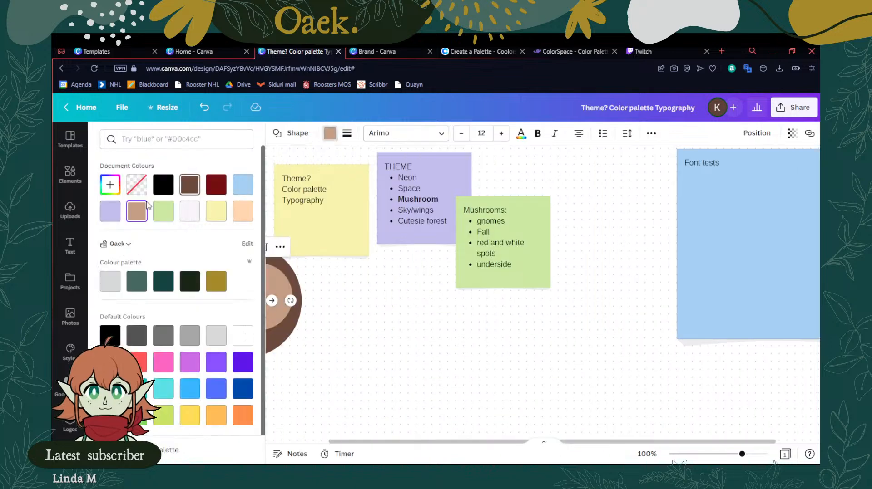
pyautogui.click(110, 184)
pyautogui.hotkey('ctrl', 'v')
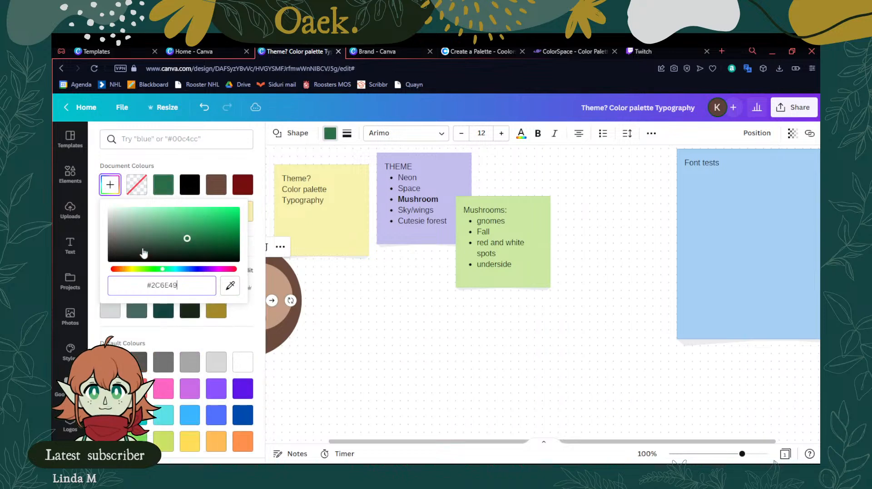
# Place the green circle behind the mushroom in the layer order, move the mushroom off the circles, and lower the green circle within the brown one
pyautogui.click(358, 317)
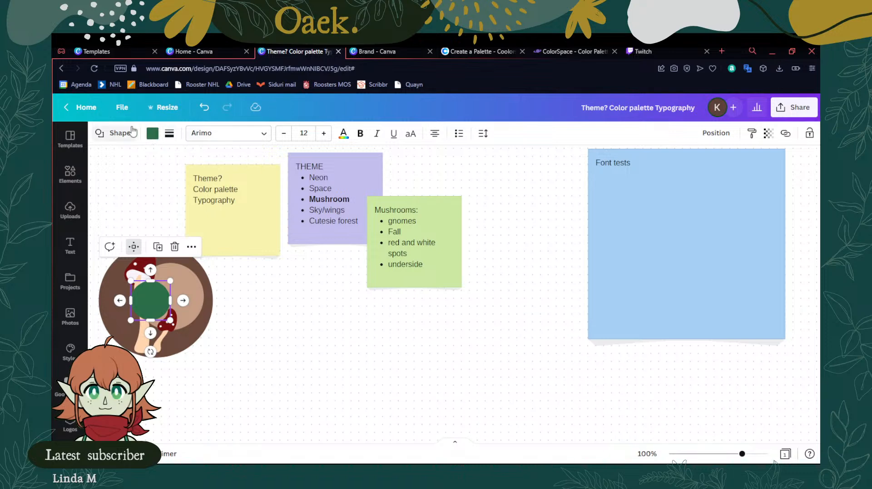
pyautogui.click(721, 136)
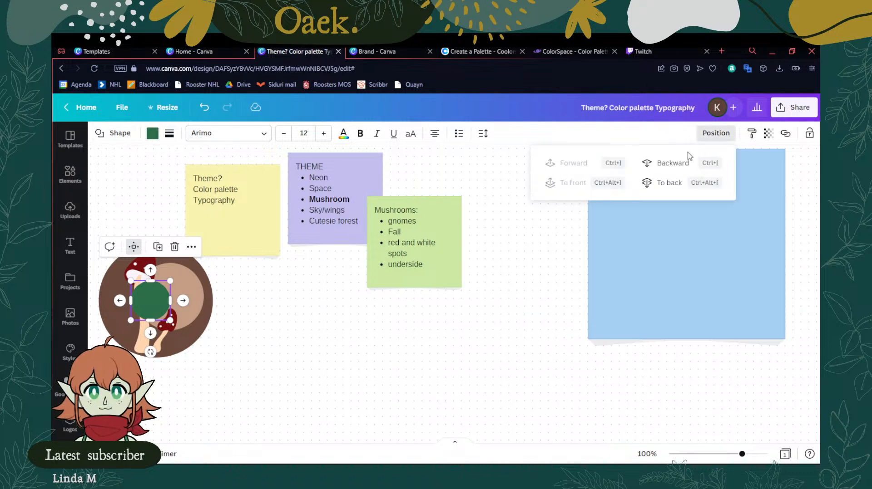
pyautogui.click(412, 389)
pyautogui.moveTo(154, 292); pyautogui.dragTo(239, 300)
pyautogui.moveTo(141, 306)
pyautogui.mouseDown()
pyautogui.moveTo(150, 329)
pyautogui.moveTo(141, 321)
pyautogui.moveTo(122, 345)
pyautogui.moveTo(144, 308)
pyautogui.moveTo(141, 296)
pyautogui.moveTo(140, 314)
pyautogui.mouseUp()
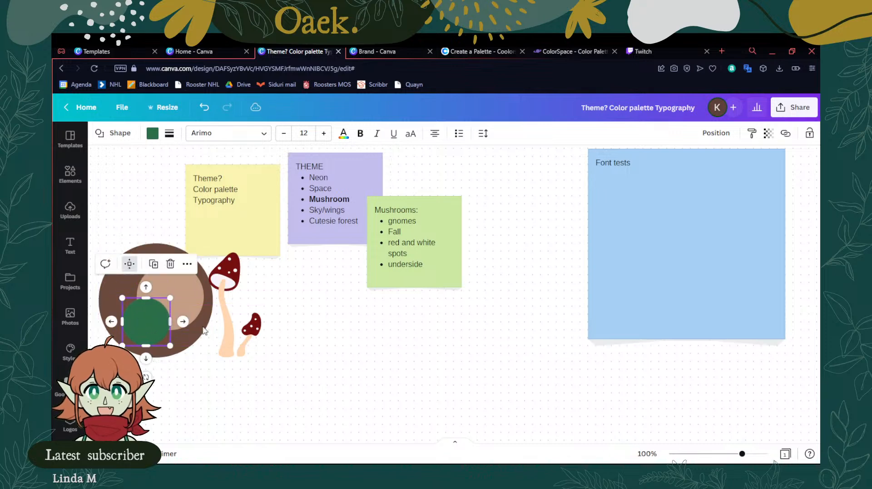
# Move the mushroom graphic back over the layered circles and shift the green circle up beside the tall mushroom's stem
pyautogui.click(234, 334)
pyautogui.moveTo(235, 334); pyautogui.dragTo(158, 327)
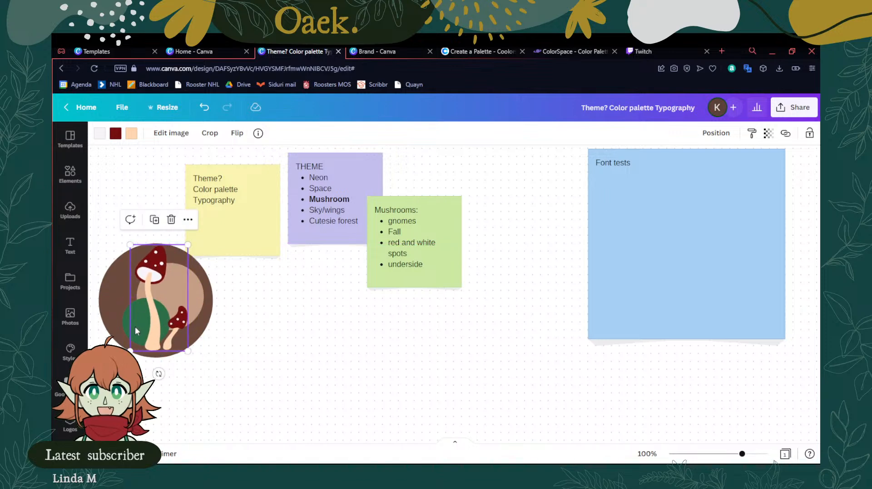
pyautogui.moveTo(124, 325); pyautogui.dragTo(117, 294)
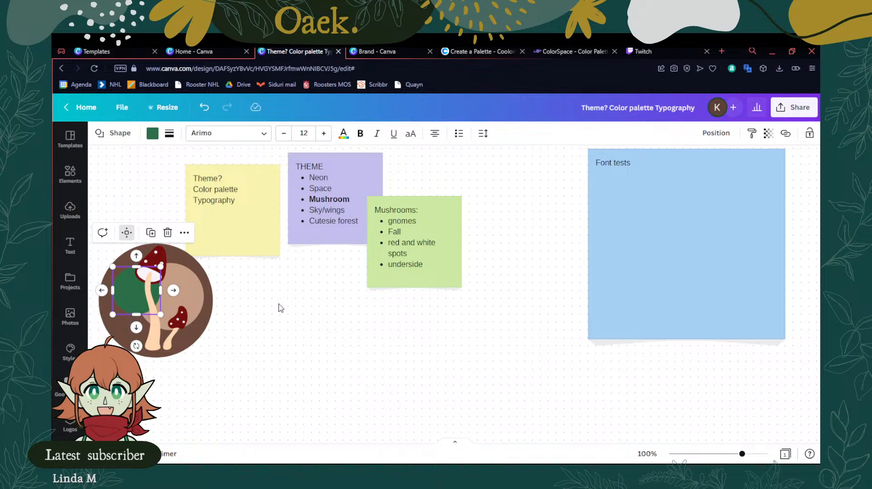
pyautogui.click(508, 330)
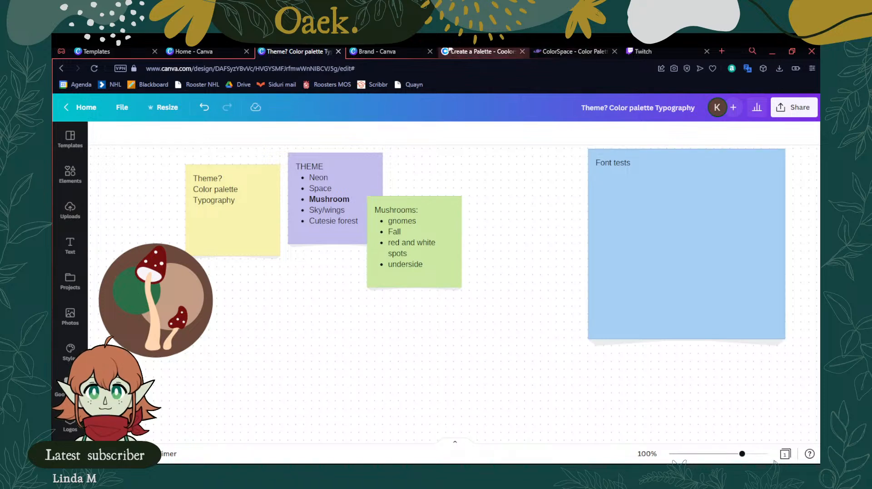
# Copy the maroon hex code 750E0E from the Coolors palette and generate ColorSpace palettes from #750E0E
pyautogui.click(464, 51)
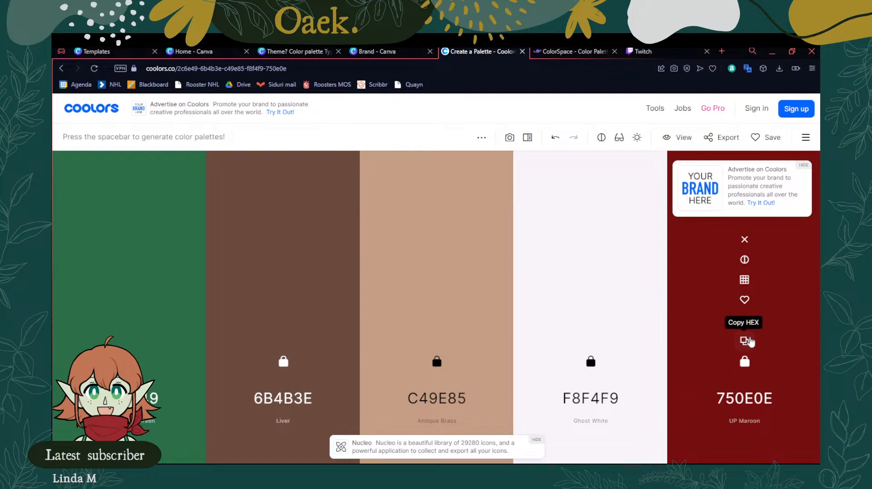
pyautogui.click(747, 341)
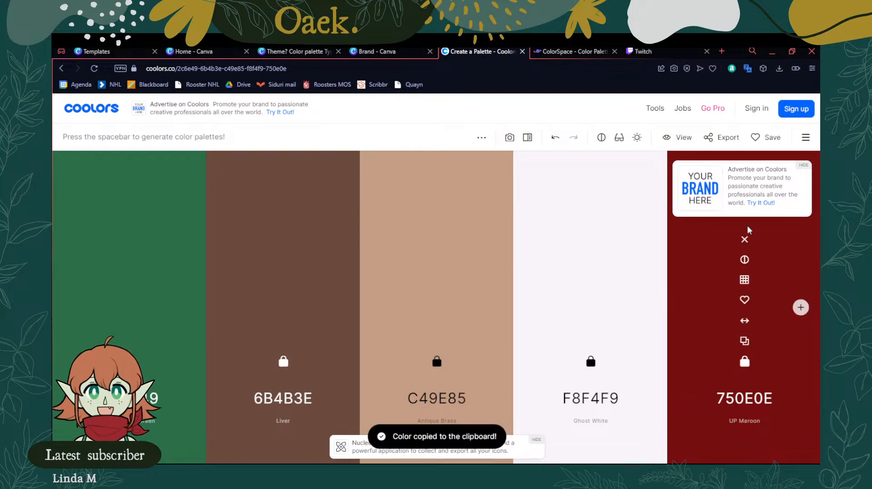
pyautogui.click(576, 51)
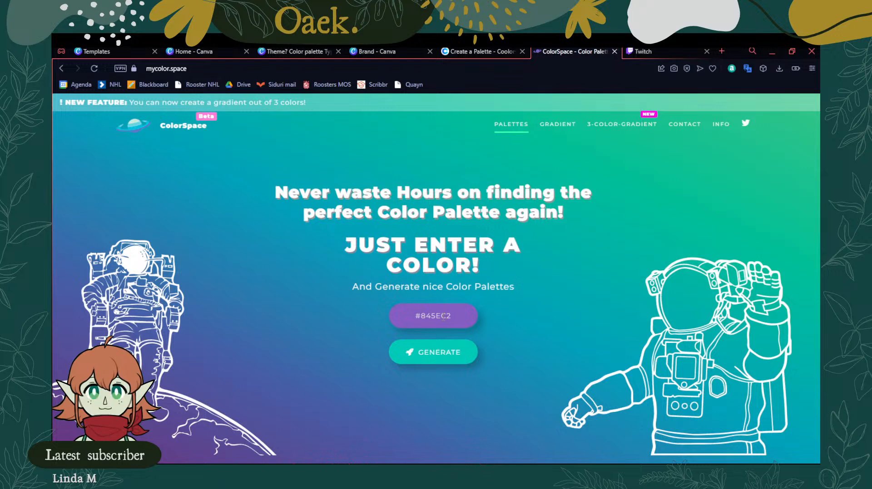
pyautogui.click(443, 317)
pyautogui.doubleClick(442, 316)
pyautogui.hotkey('ctrl', 'v')
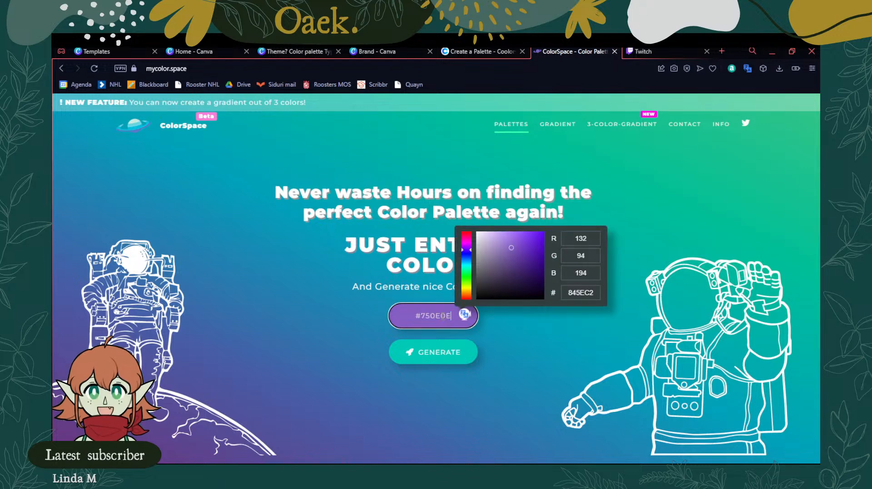
pyautogui.click(521, 335)
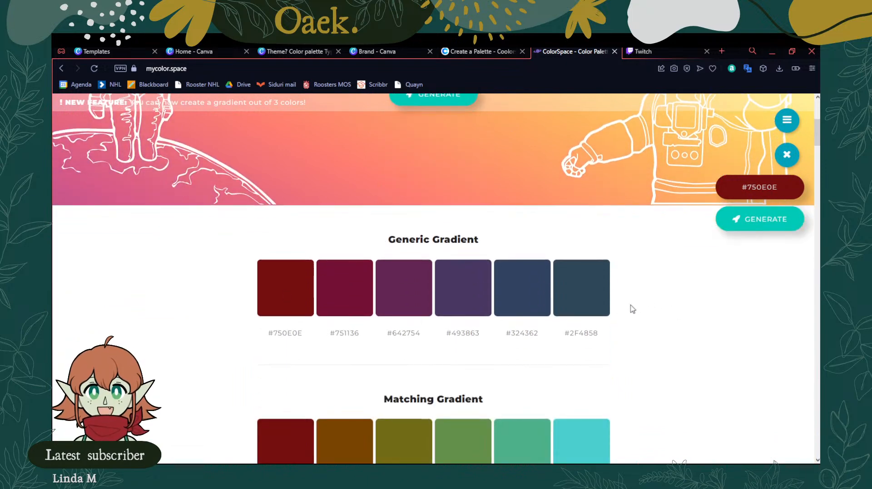
# Examine the ColorSpace palettes generated from #750E0E for browns and greens that suit the mushroom design
pyautogui.scroll(-4, 633, 309)
pyautogui.scroll(-5, 236, 306)
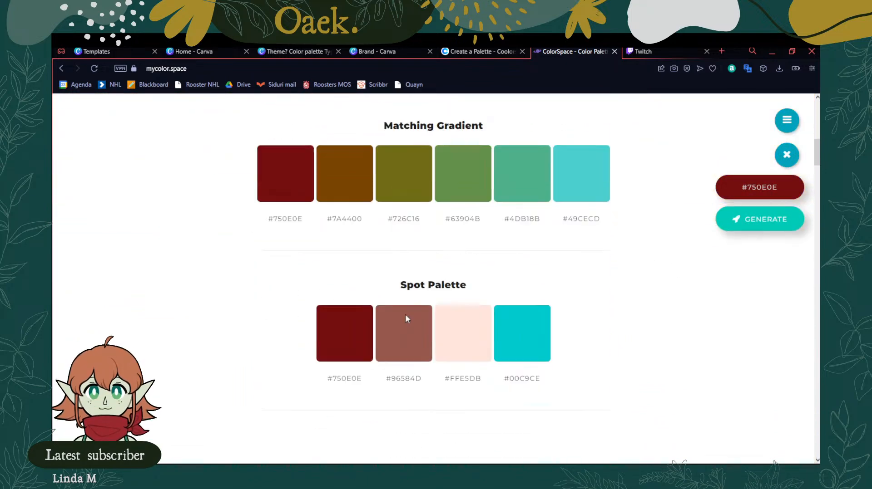
pyautogui.scroll(-2, 620, 360)
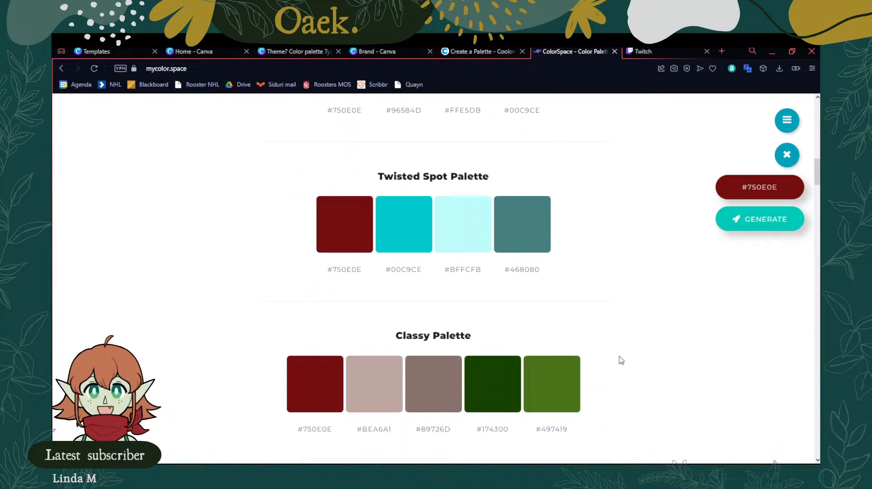
pyautogui.scroll(-2, 535, 364)
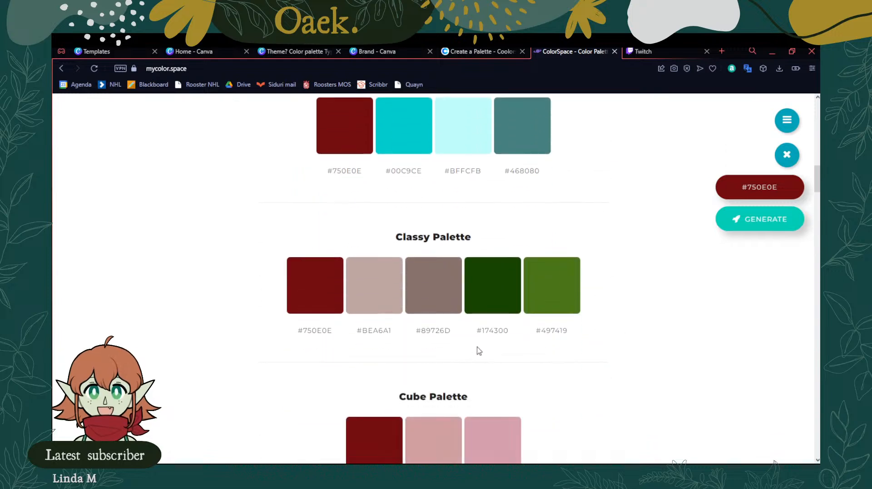
pyautogui.scroll(-17, 496, 358)
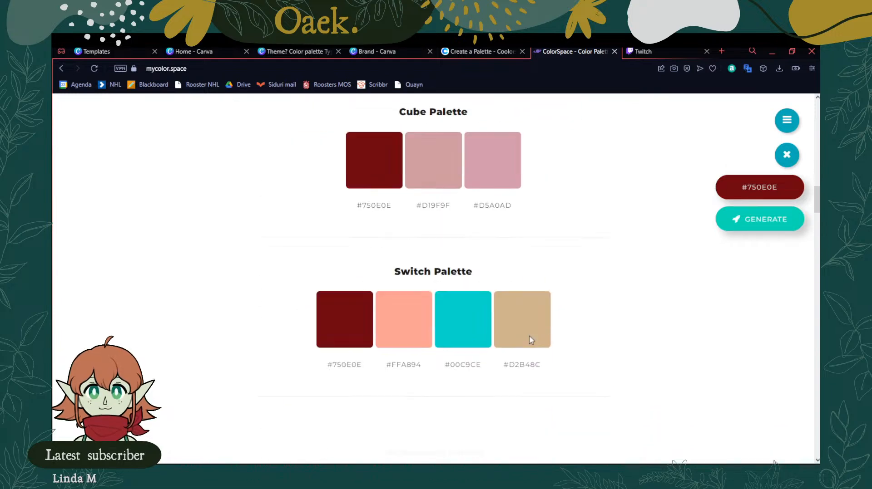
pyautogui.scroll(-5, 547, 336)
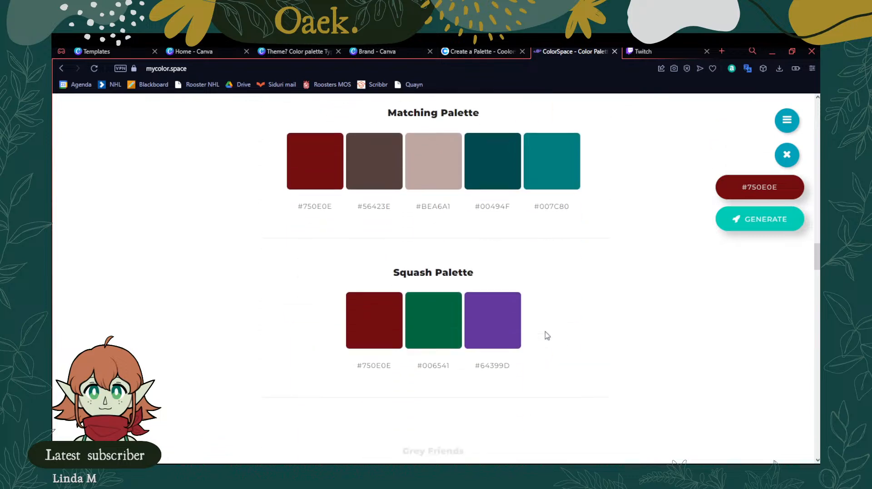
pyautogui.scroll(-4, 547, 334)
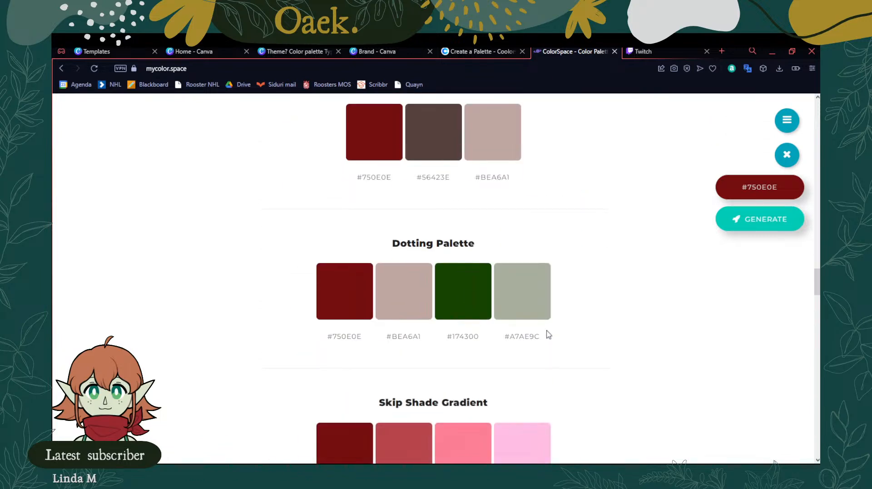
pyautogui.scroll(-2, 557, 345)
pyautogui.scroll(8, 514, 284)
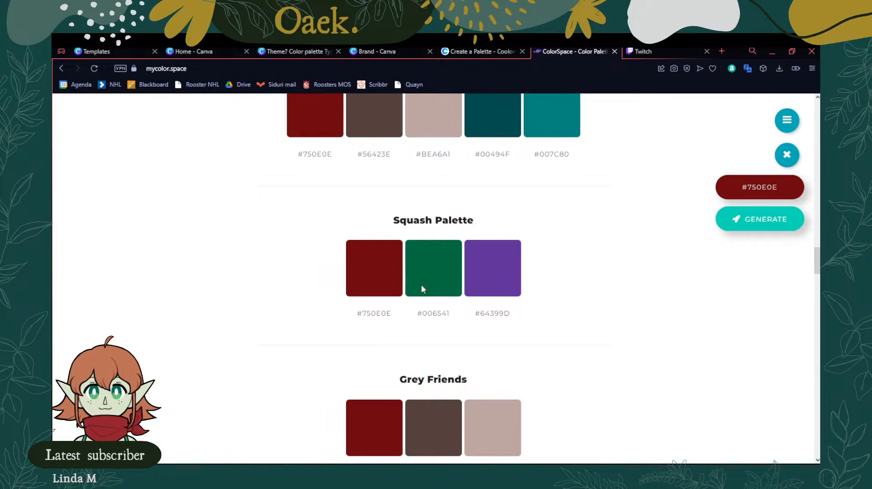
pyautogui.scroll(1, 455, 289)
pyautogui.scroll(-10, 455, 292)
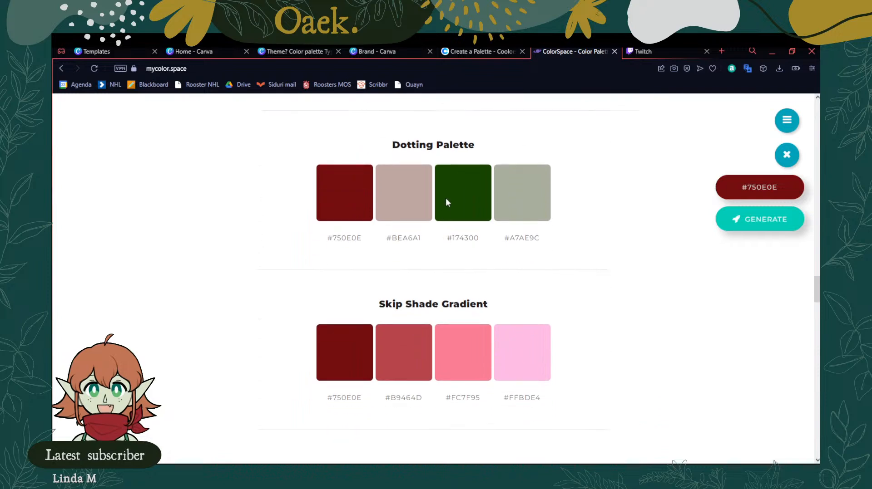
pyautogui.scroll(-6, 508, 277)
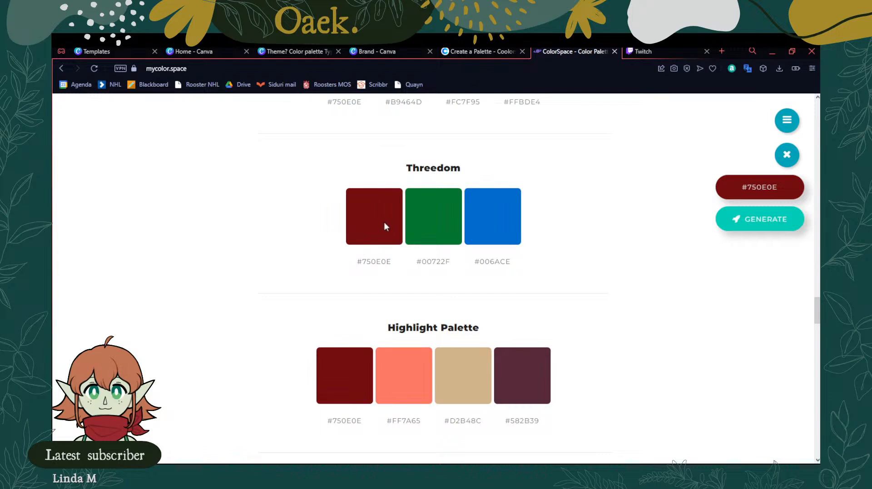
pyautogui.scroll(-3, 317, 223)
pyautogui.scroll(10, 310, 227)
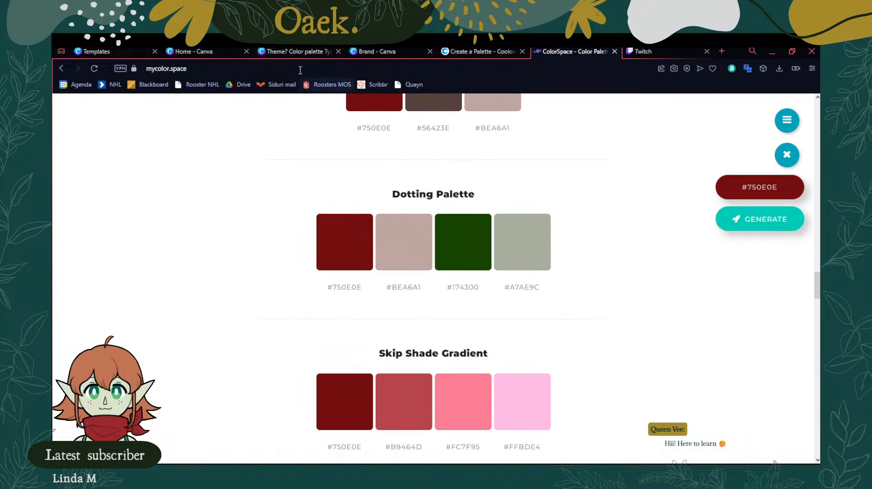
# Compare the mushroom design on the Canva whiteboard with the Coolors and ColorSpace palettes, ending on the whiteboard
pyautogui.click(269, 54)
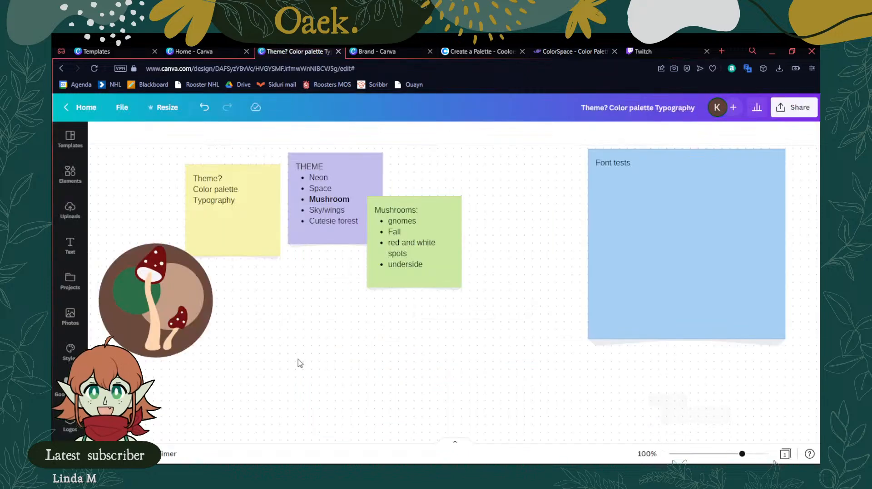
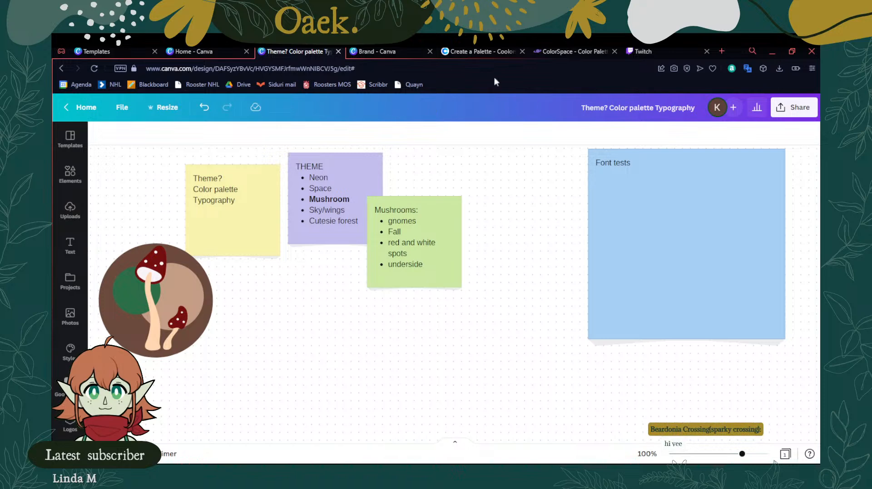
pyautogui.click(495, 51)
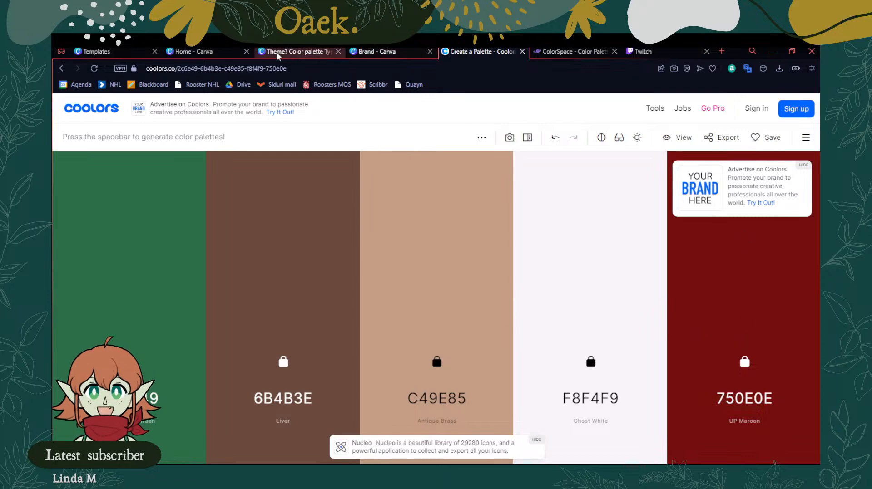
pyautogui.click(568, 55)
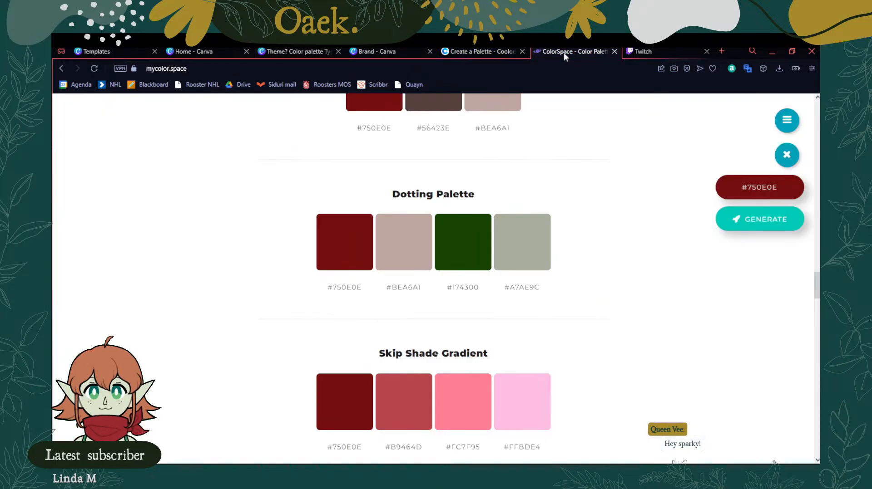
pyautogui.click(479, 52)
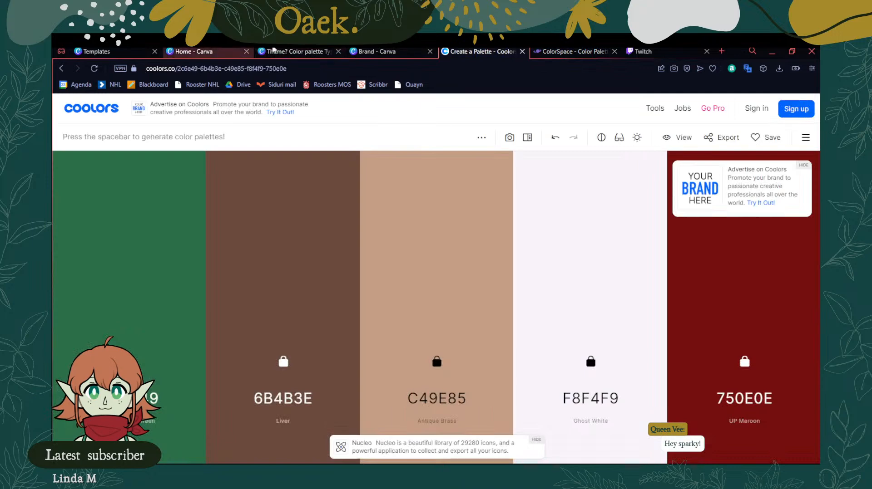
pyautogui.click(295, 51)
# Recolor the mushroom graphic's light peach stems with the tan document color
pyautogui.click(147, 348)
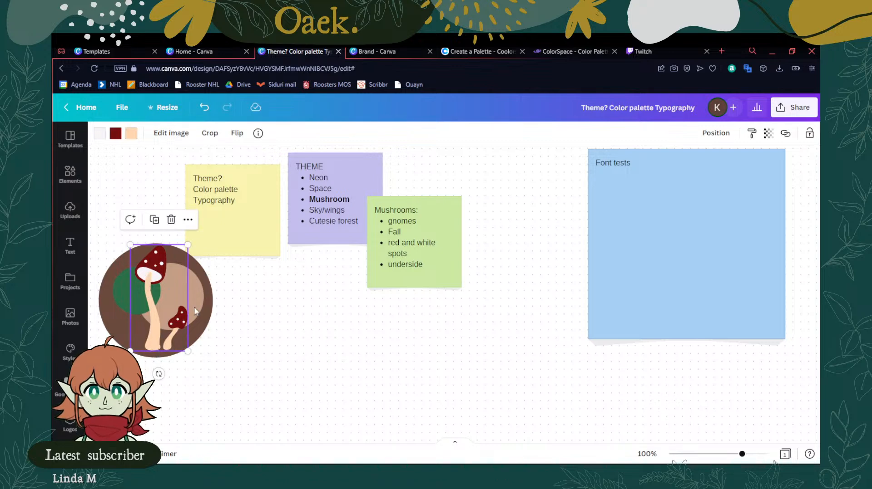
pyautogui.click(131, 133)
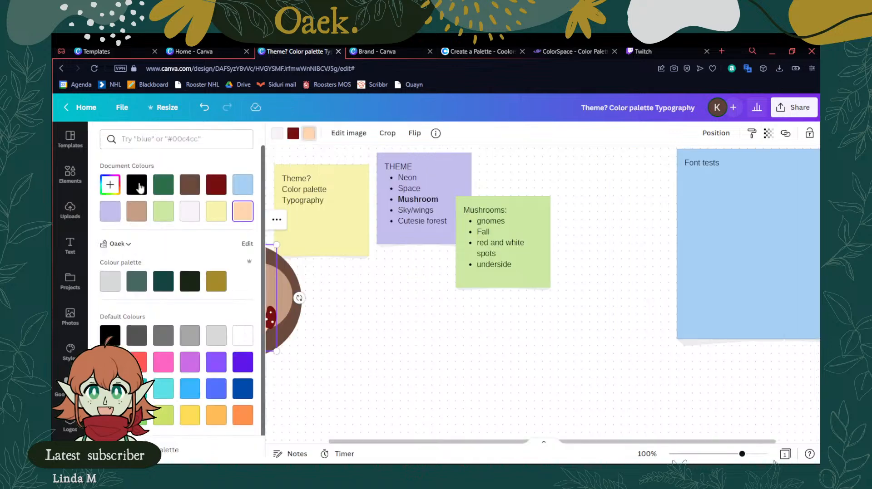
pyautogui.click(137, 211)
pyautogui.click(369, 293)
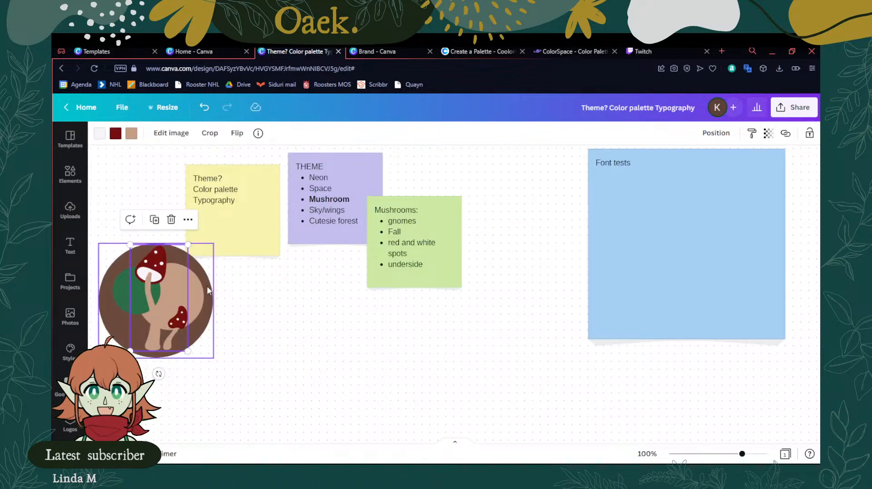
# Delete the tan circle and enlarge the green circle, positioning it behind both mushrooms
pyautogui.moveTo(197, 296); pyautogui.dragTo(270, 318)
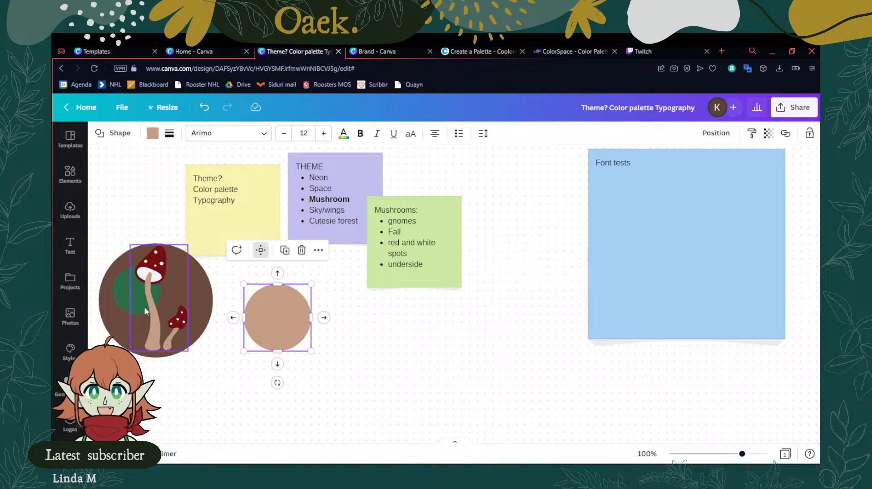
pyautogui.press('Delete')
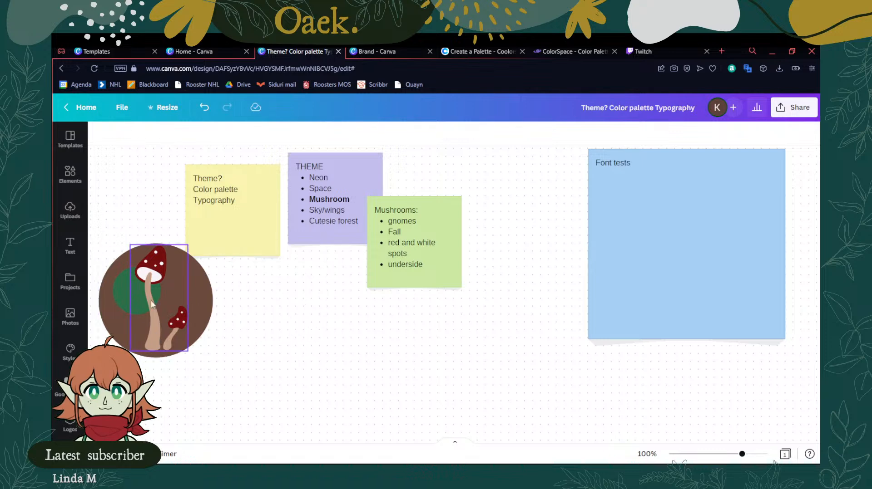
pyautogui.click(123, 296)
pyautogui.moveTo(124, 295); pyautogui.dragTo(154, 361)
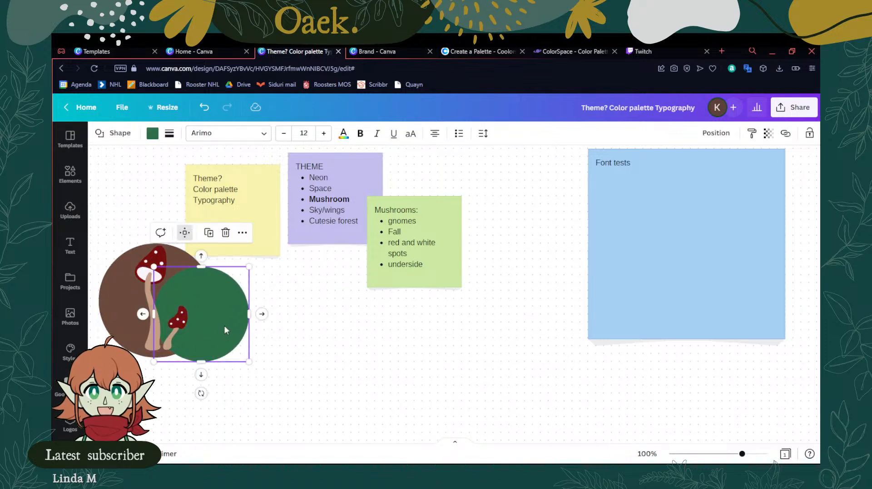
pyautogui.moveTo(224, 326); pyautogui.dragTo(192, 308)
# Delete the dark brown circle and lower the green circle slightly behind the mushrooms
pyautogui.click(105, 317)
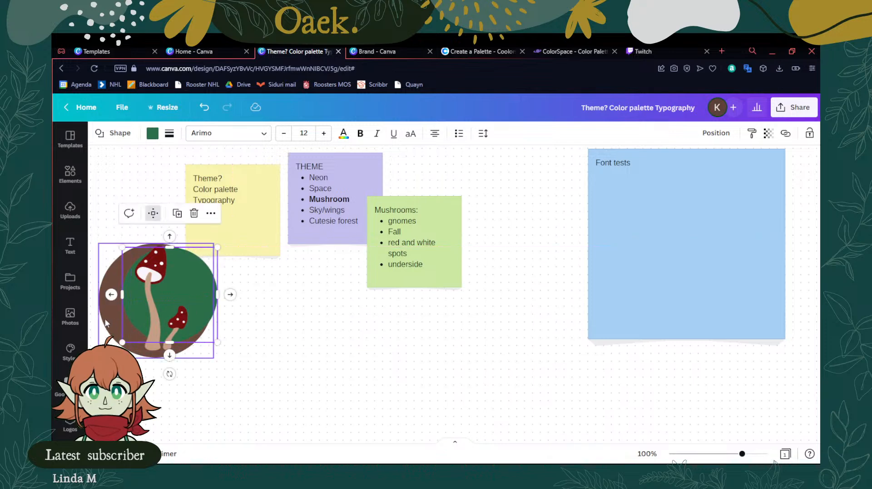
pyautogui.press('Delete')
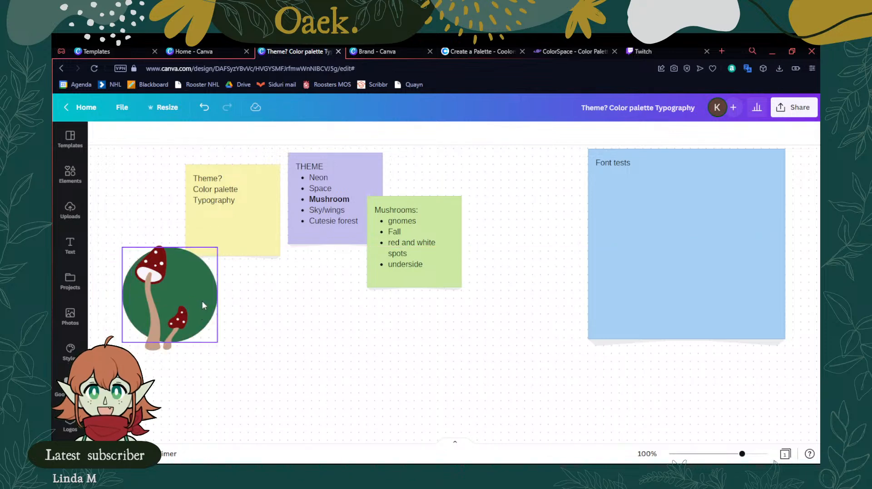
pyautogui.click(203, 302)
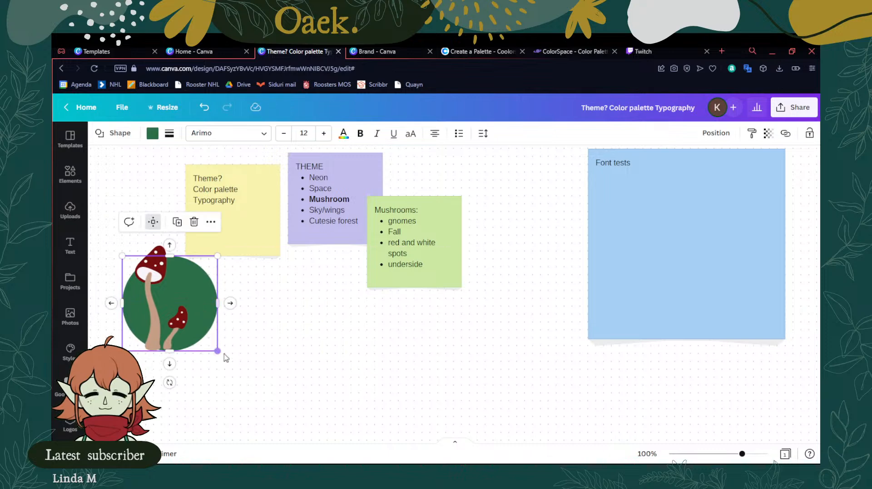
# Resize the green circle so that it covers the area behind both mushrooms
pyautogui.moveTo(218, 352); pyautogui.dragTo(203, 341)
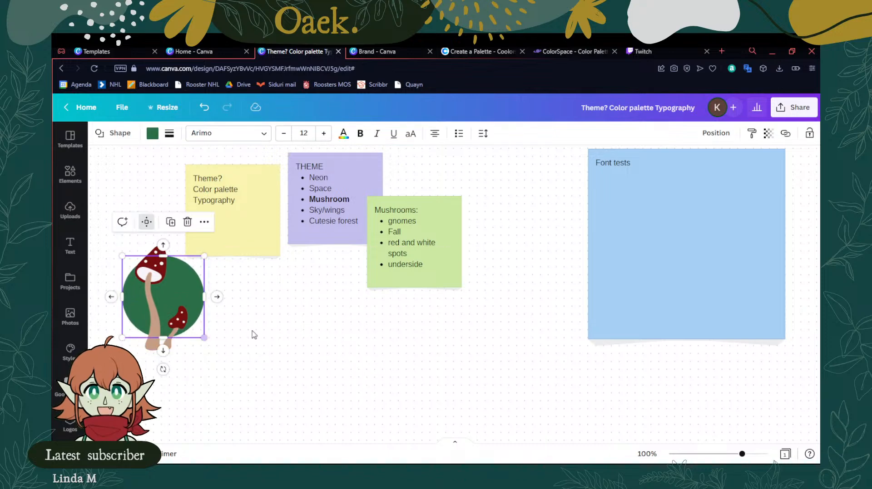
pyautogui.click(240, 337)
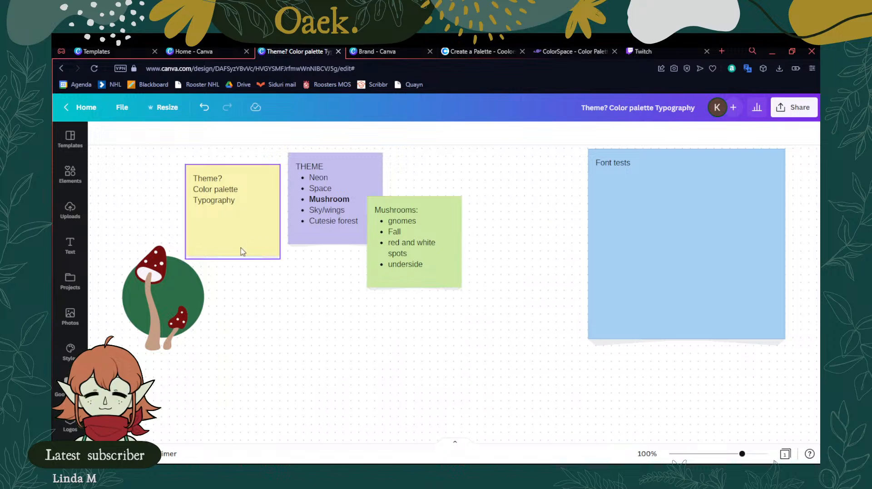
pyautogui.click(198, 287)
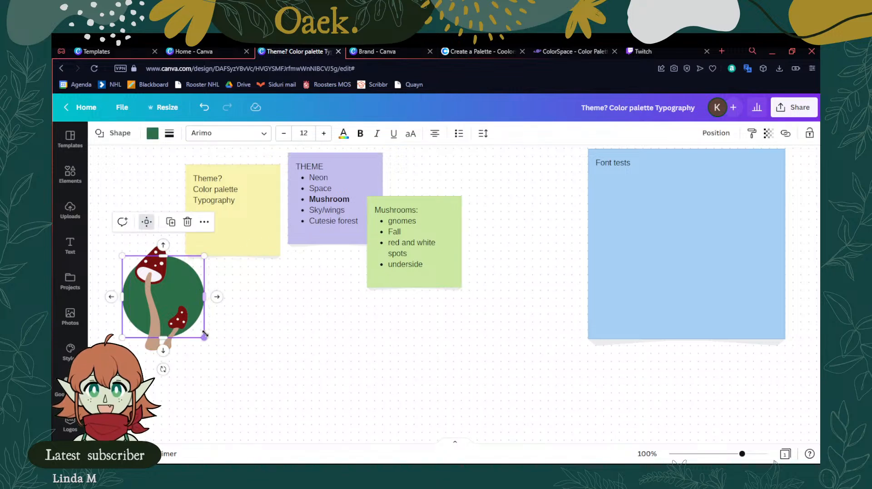
pyautogui.moveTo(205, 335)
pyautogui.mouseDown()
pyautogui.moveTo(232, 367)
pyautogui.moveTo(209, 323)
pyautogui.mouseUp()
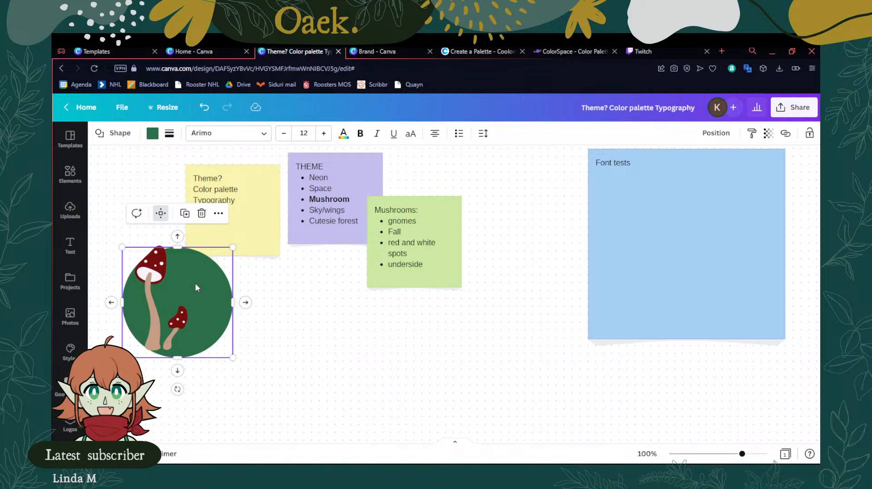
# Copy the green hex code from the Coolors palette and generate ColorSpace palettes from #2C6E49
pyautogui.click(486, 50)
pyautogui.click(135, 348)
pyautogui.click(572, 51)
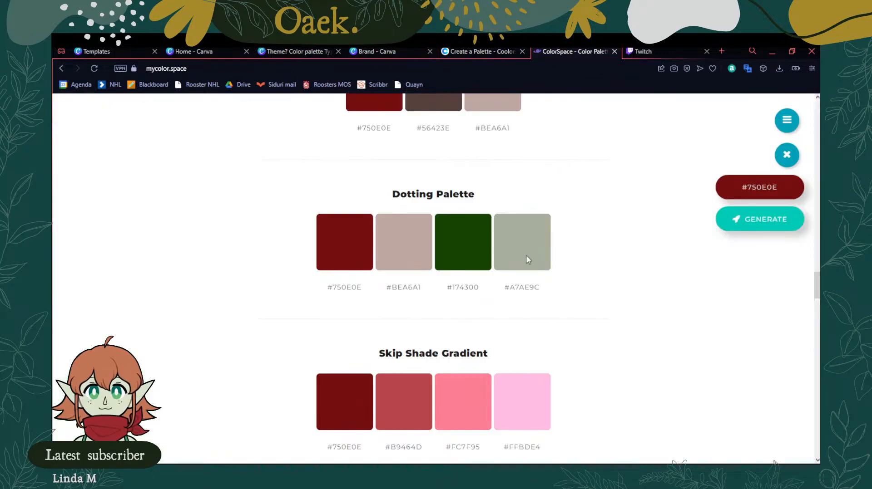
pyautogui.scroll(20, 517, 222)
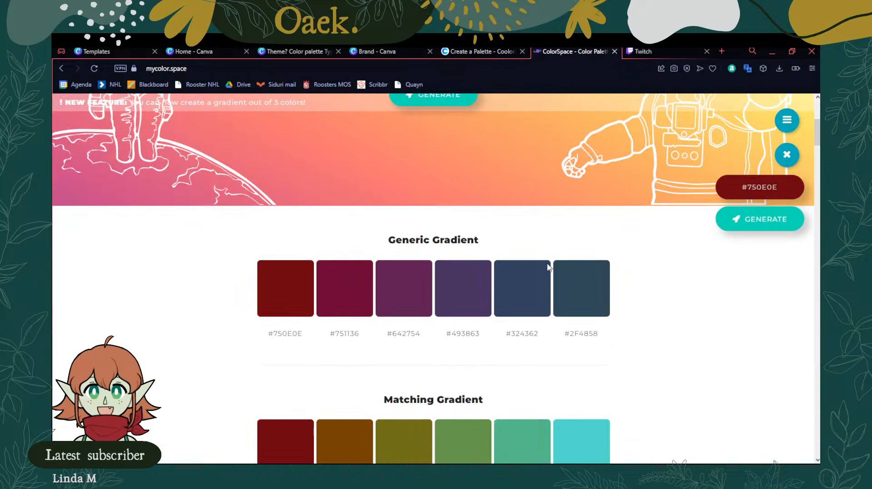
pyautogui.scroll(5, 547, 267)
pyautogui.click(440, 317)
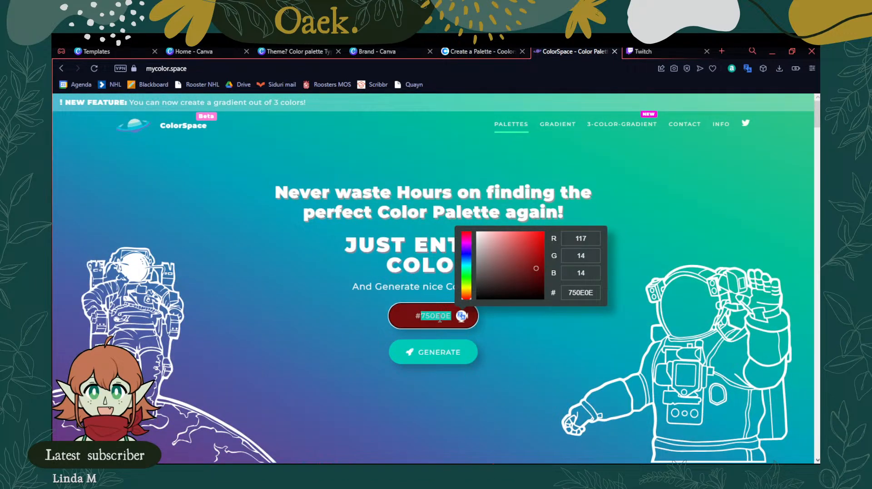
pyautogui.hotkey('ctrl', 'v')
pyautogui.press('Return')
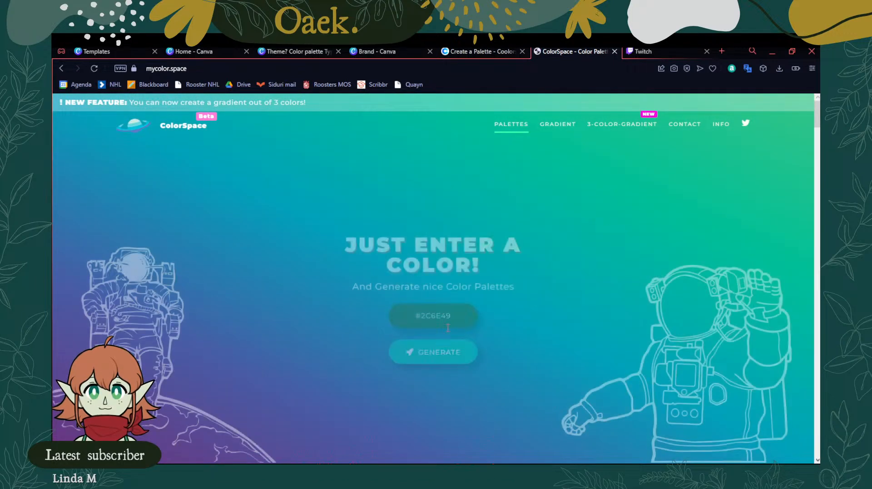
# Copy the hex code #60A27A from ColorSpace's Spot Palette
pyautogui.scroll(-5, 652, 328)
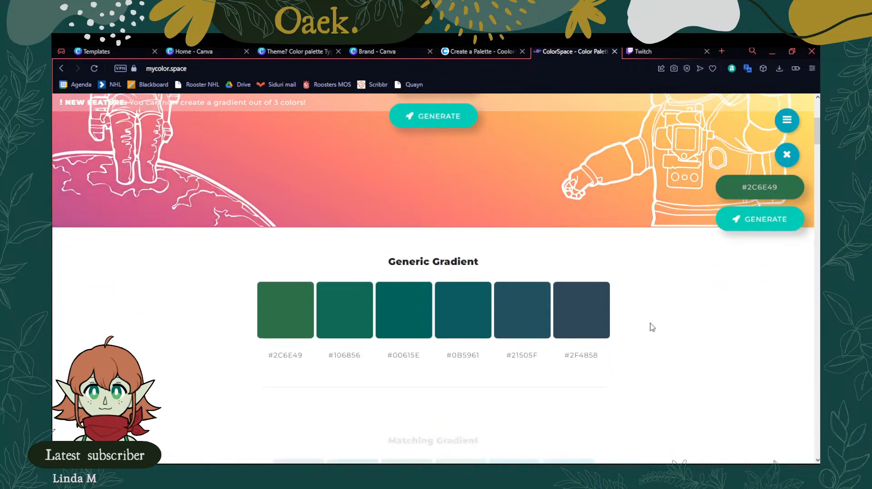
pyautogui.scroll(-4, 648, 325)
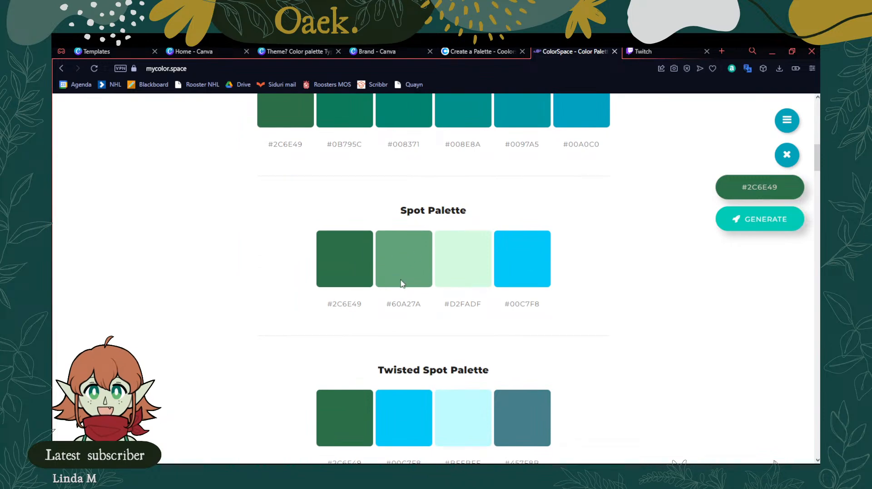
pyautogui.click(407, 305)
pyautogui.hotkey('ctrl', 'c')
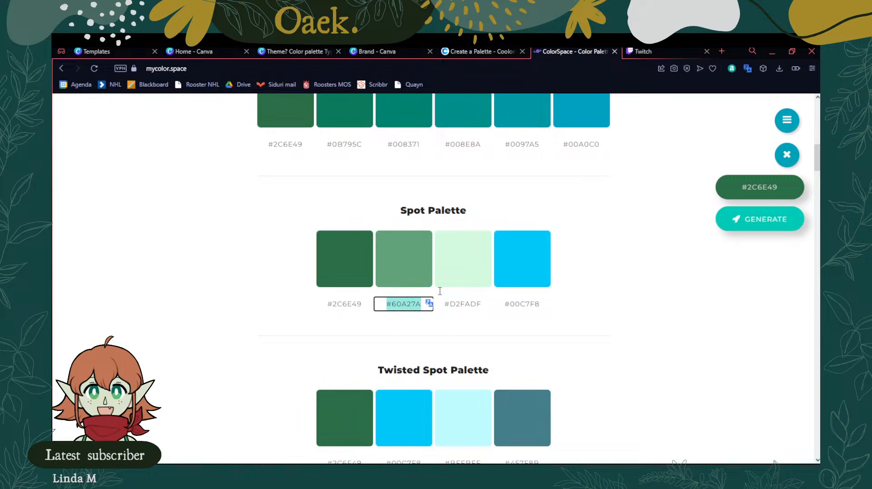
# Switch back to the Canva whiteboard and look through the mushroom graphics and their magic recommendations
pyautogui.click(295, 52)
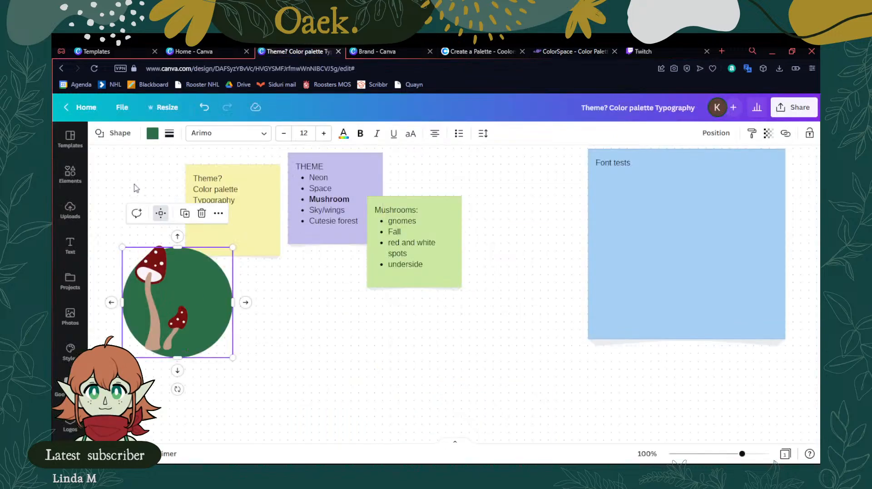
pyautogui.click(70, 177)
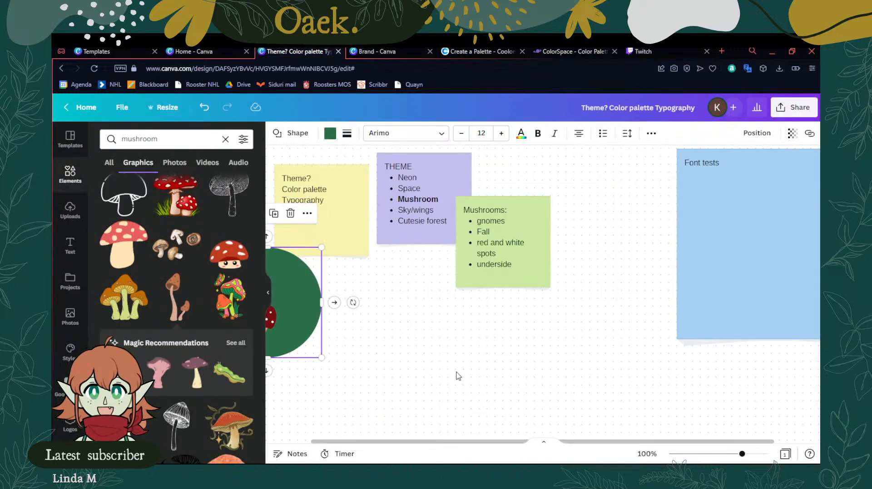
pyautogui.scroll(1, 172, 228)
pyautogui.scroll(-5, 173, 228)
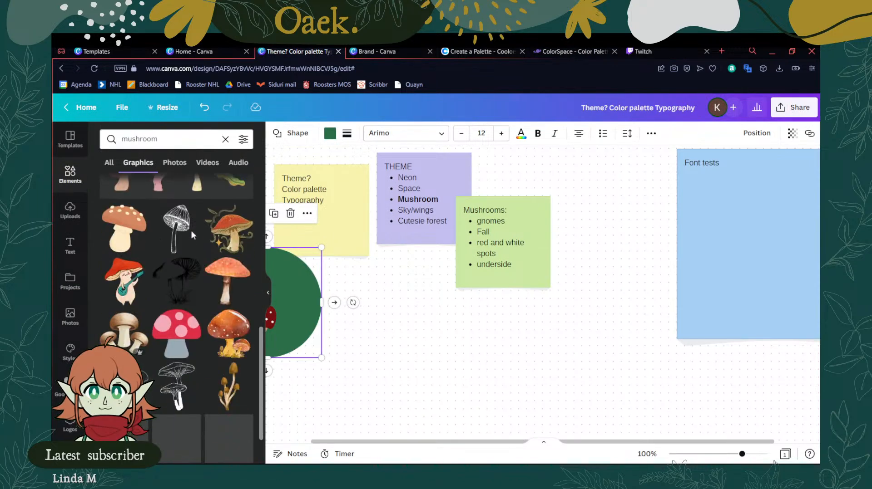
pyautogui.scroll(-3, 192, 235)
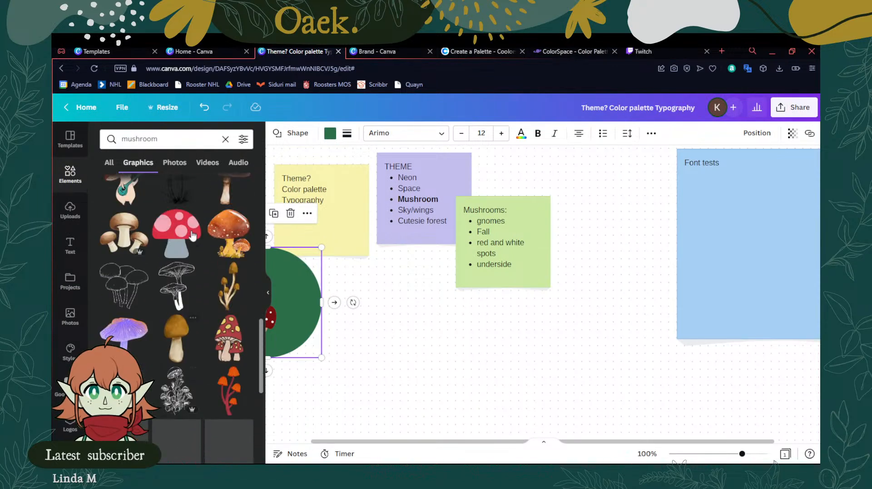
pyautogui.scroll(-5, 201, 241)
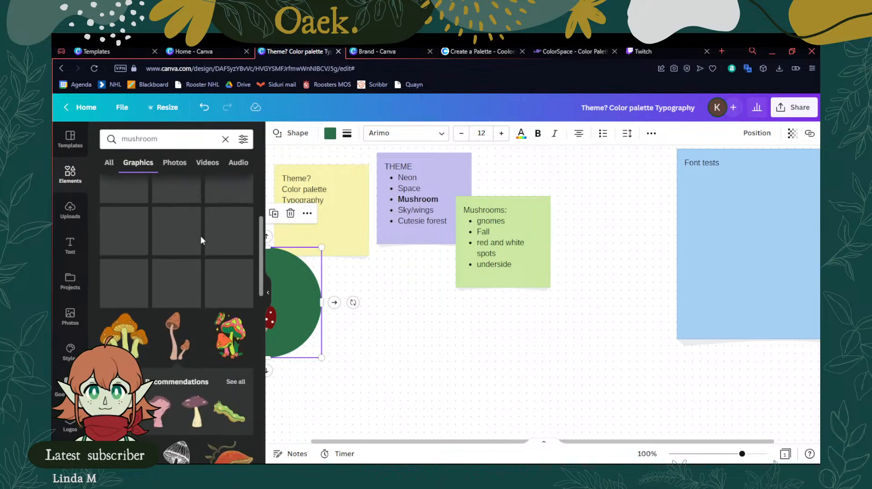
pyautogui.click(235, 332)
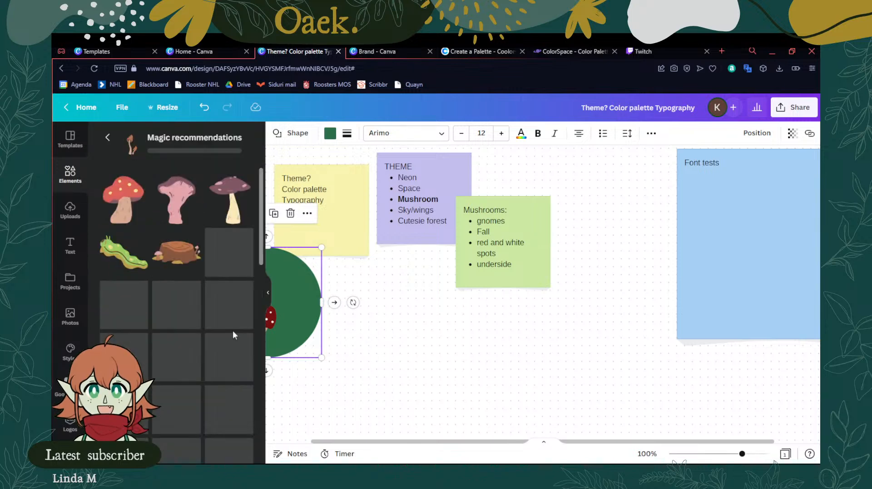
pyautogui.scroll(-2, 177, 313)
pyautogui.scroll(2, 177, 314)
pyautogui.click(108, 137)
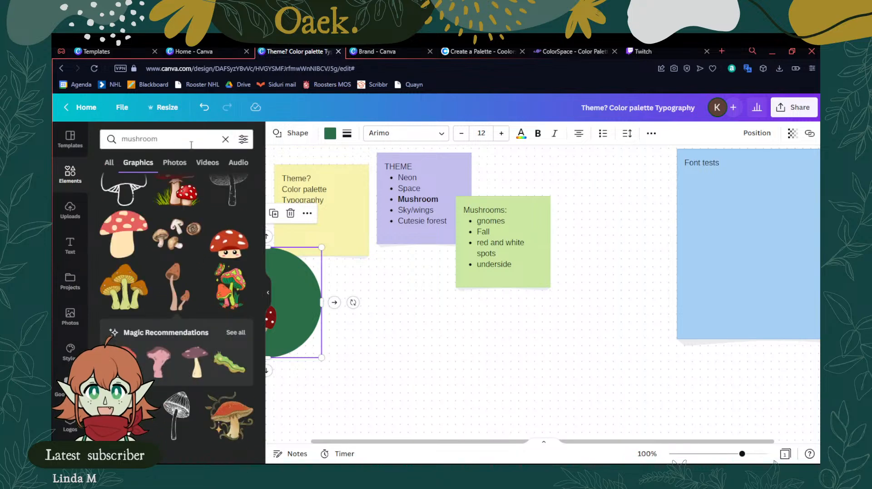
# Search the graphics library for "scribbles"
pyautogui.click(132, 138)
pyautogui.doubleClick(136, 138)
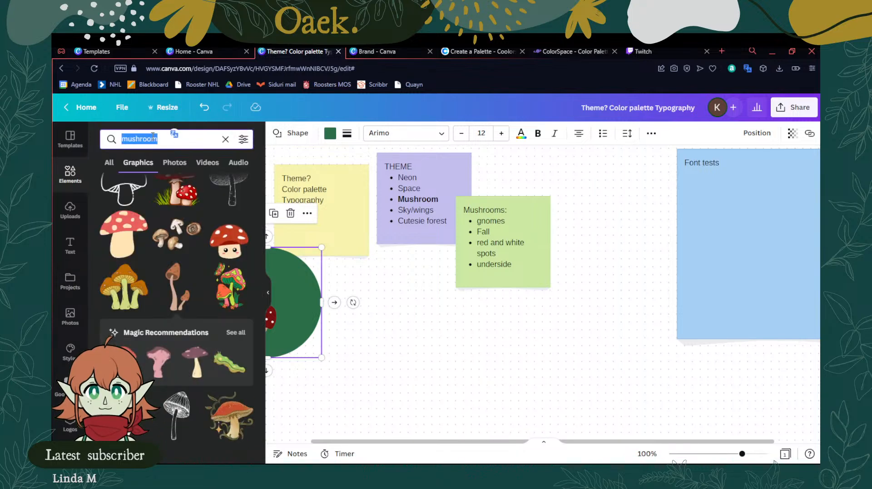
pyautogui.write('srib\\')
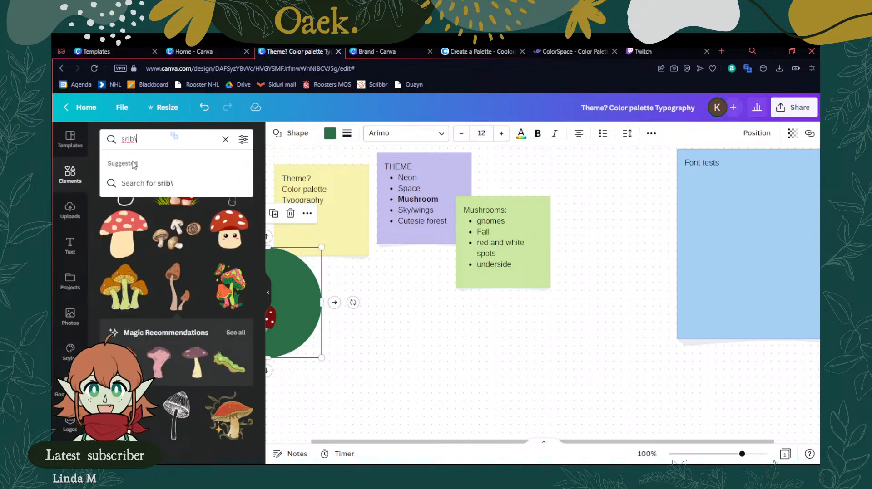
pyautogui.press('BackSpace')
pyautogui.press('BackSpace')
pyautogui.press('BackSpace')
pyautogui.write('cribb')
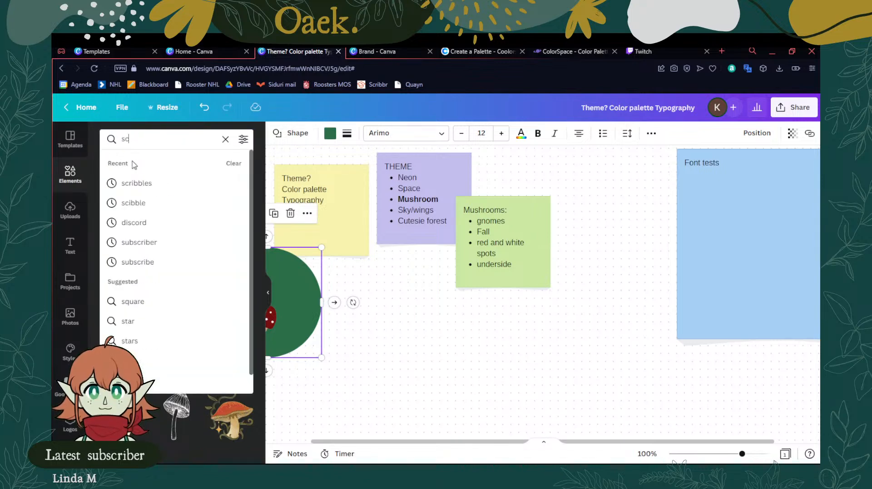
pyautogui.click(172, 183)
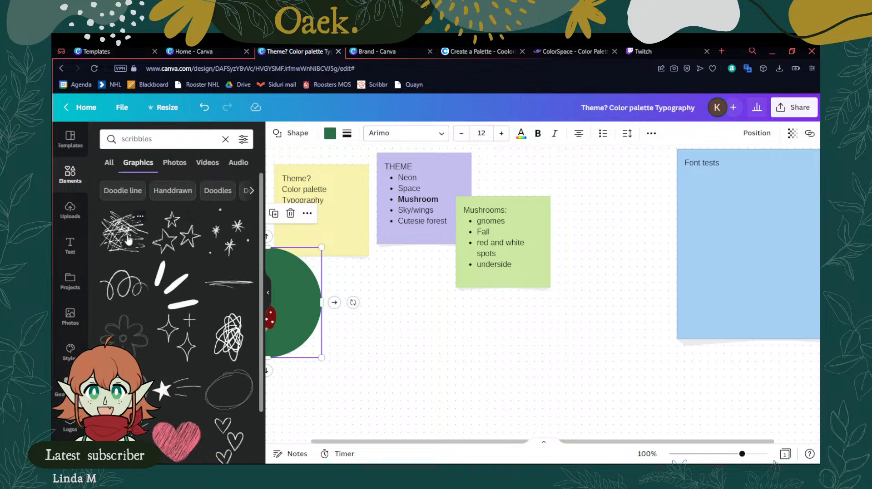
# Add the dense crosshatched scribble graphic beside the green circle and recolor it to #60A27A
pyautogui.click(128, 239)
pyautogui.moveTo(547, 295); pyautogui.dragTo(352, 333)
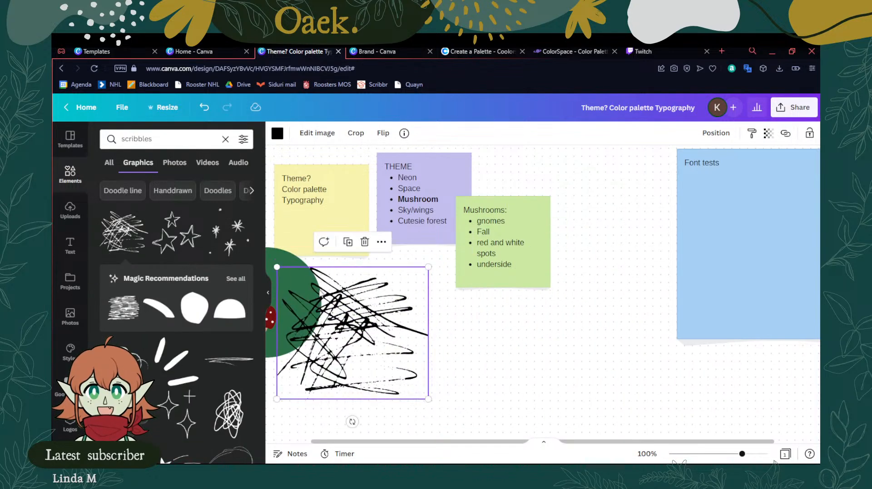
pyautogui.click(269, 296)
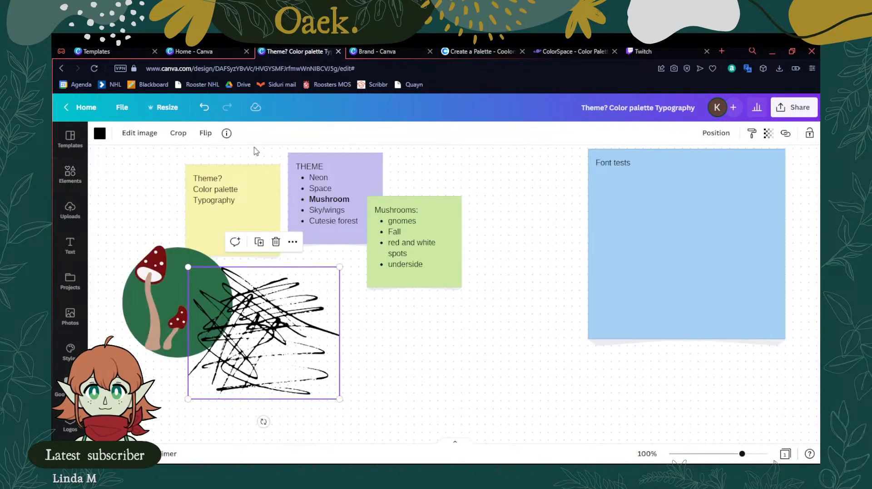
pyautogui.click(99, 133)
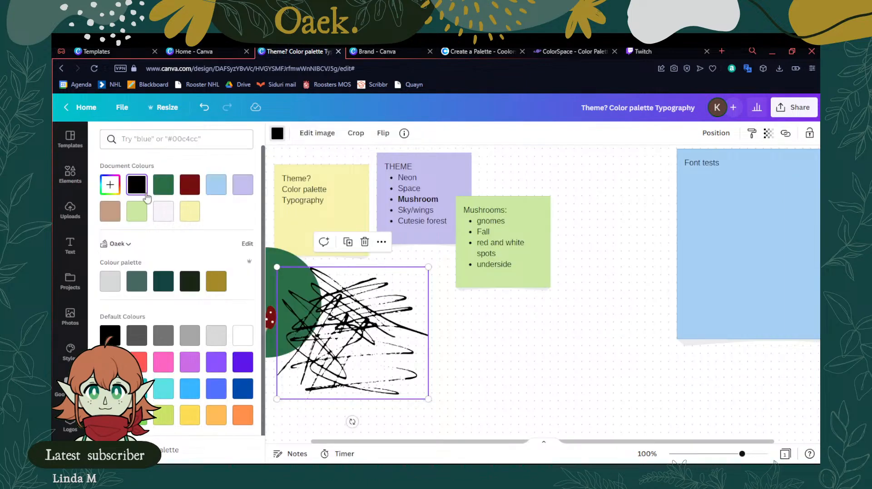
pyautogui.click(110, 184)
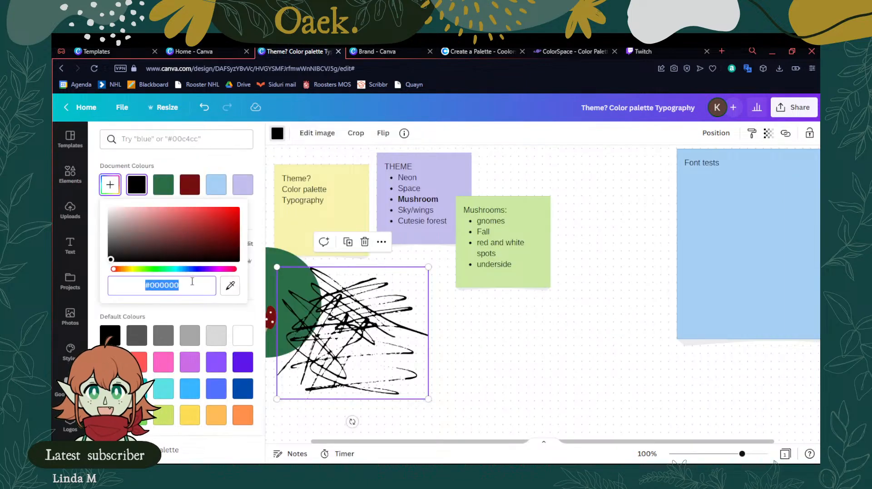
pyautogui.hotkey('ctrl', 'v')
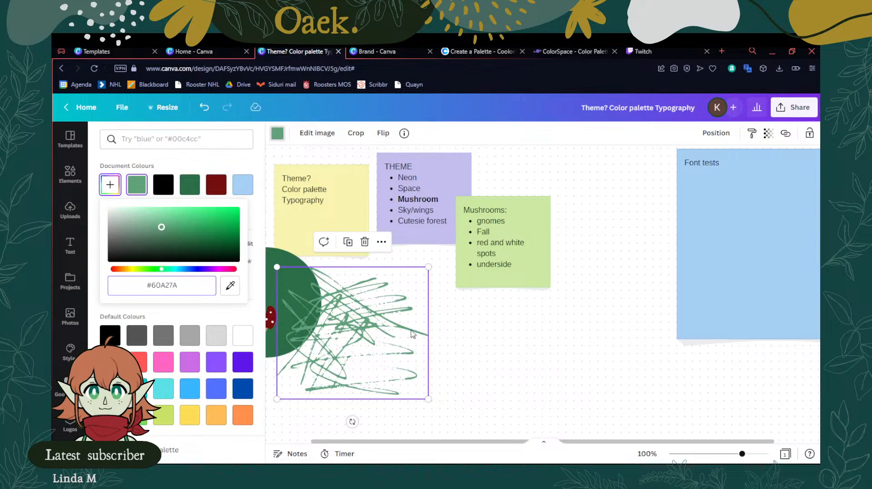
pyautogui.click(280, 343)
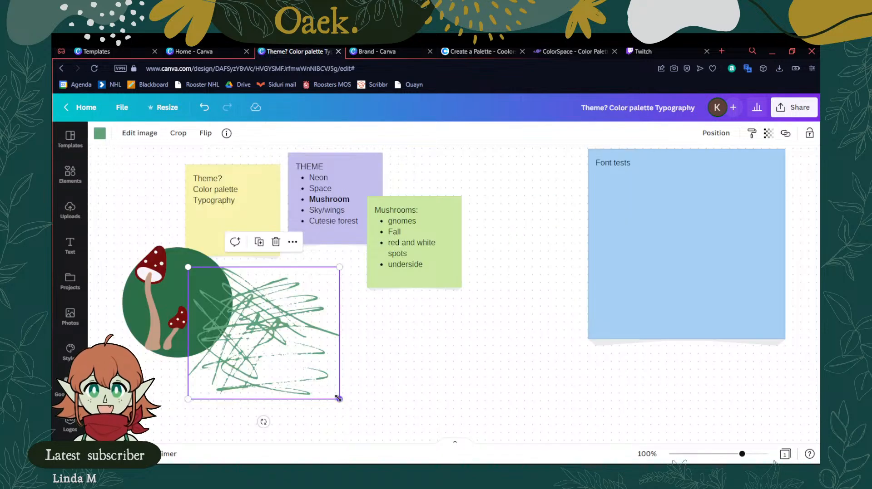
# Shrink the scribble, move it onto the green circle and send it backward behind the mushrooms
pyautogui.moveTo(340, 400); pyautogui.dragTo(272, 340)
pyautogui.moveTo(227, 309); pyautogui.dragTo(187, 301)
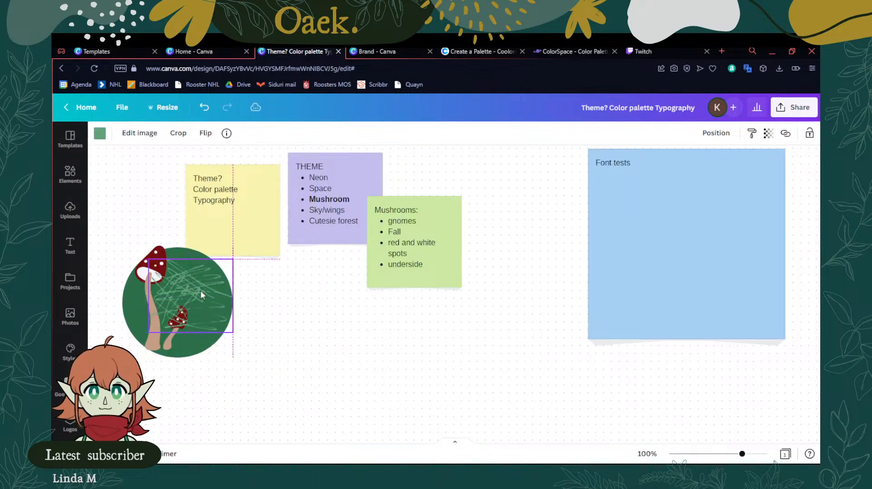
pyautogui.click(715, 133)
pyautogui.click(672, 164)
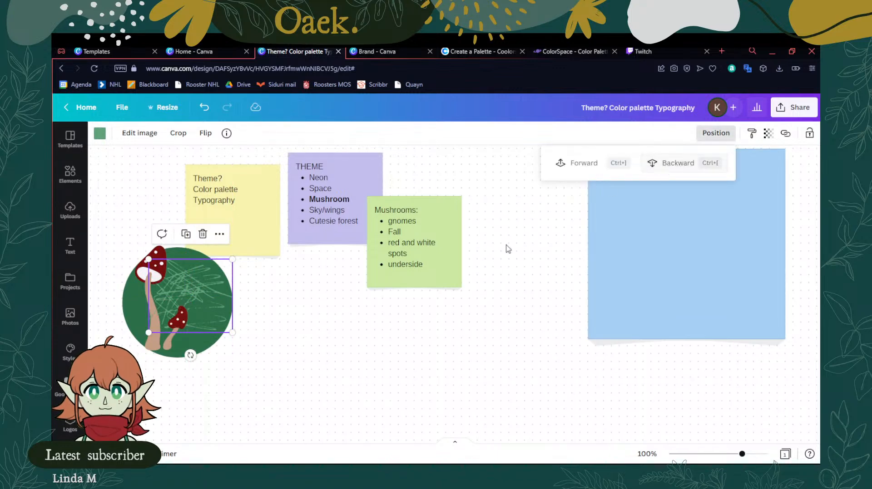
pyautogui.click(312, 384)
pyautogui.click(194, 289)
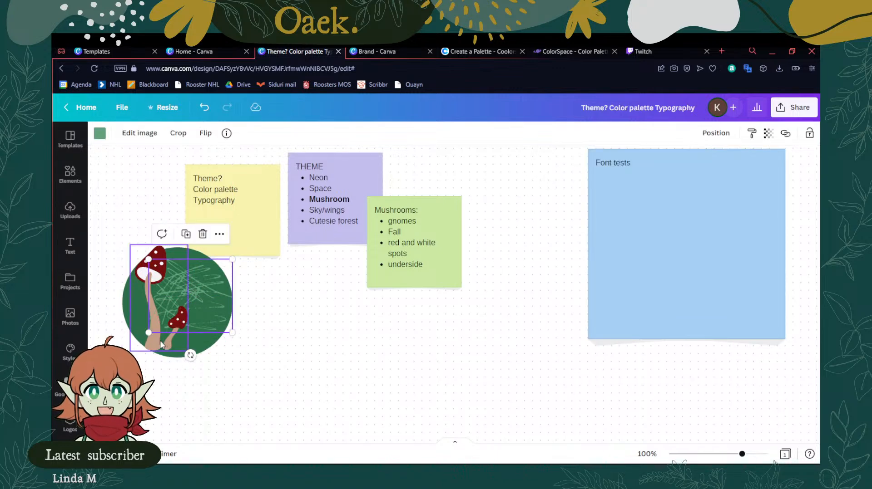
# Enlarge the scribble to about 216 by 189 to span the green circle, and shift the mushrooms toward the circle's center
pyautogui.moveTo(148, 334); pyautogui.dragTo(115, 362)
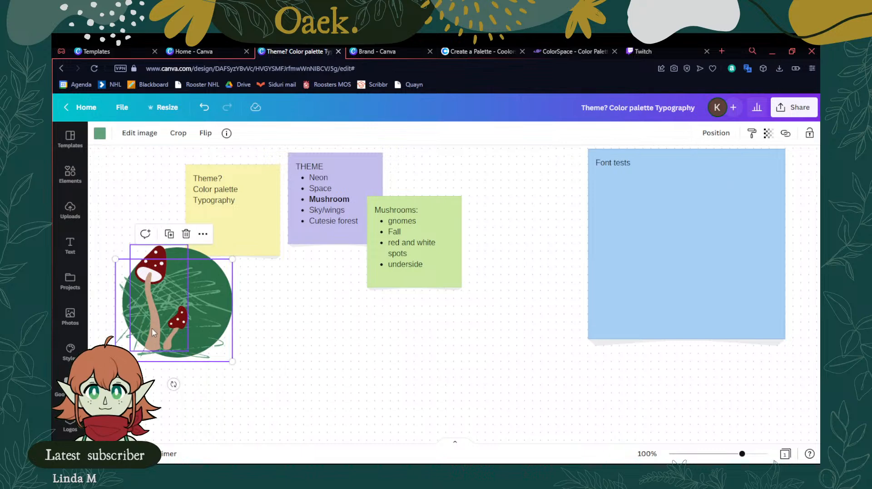
pyautogui.click(342, 366)
pyautogui.click(165, 335)
pyautogui.moveTo(165, 335); pyautogui.dragTo(181, 340)
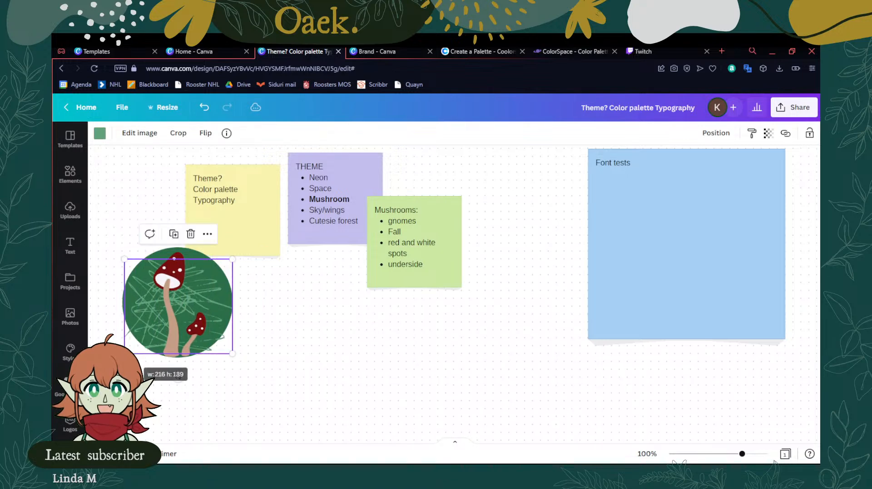
pyautogui.click(357, 349)
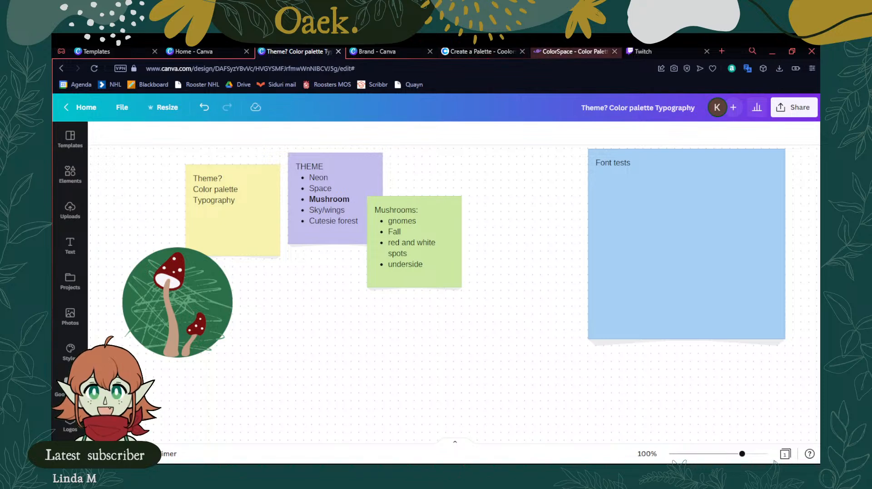
# Switch to ColorSpace, look through the palettes generated from #2C6E49 and copy the code #699659 from the Skip Shade Gradient
pyautogui.click(586, 52)
pyautogui.scroll(-2, 600, 345)
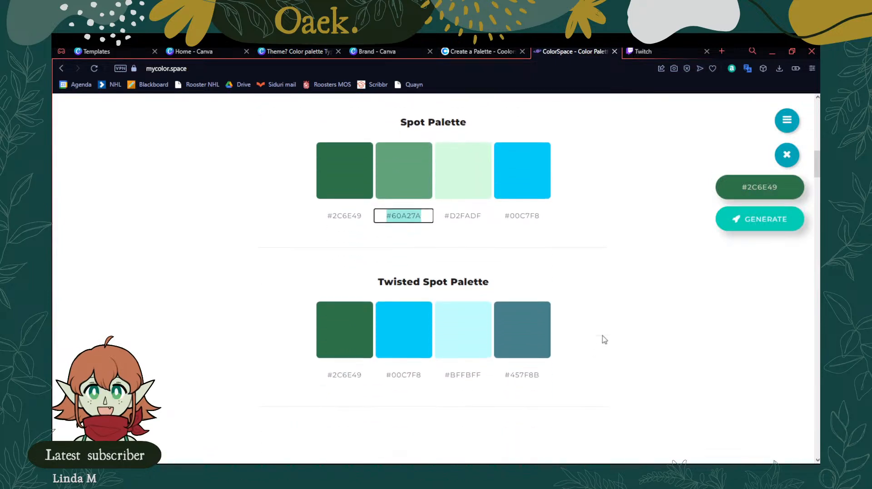
pyautogui.scroll(-4, 603, 340)
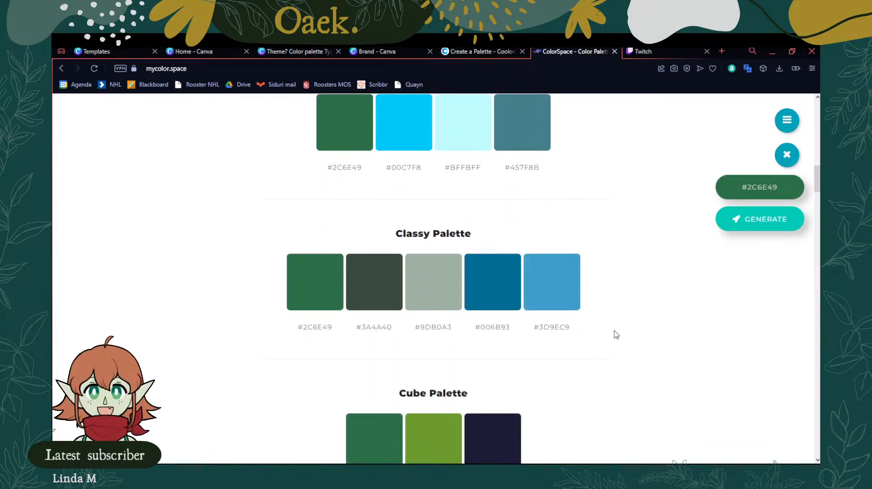
pyautogui.scroll(-2, 615, 336)
pyautogui.scroll(-2, 572, 342)
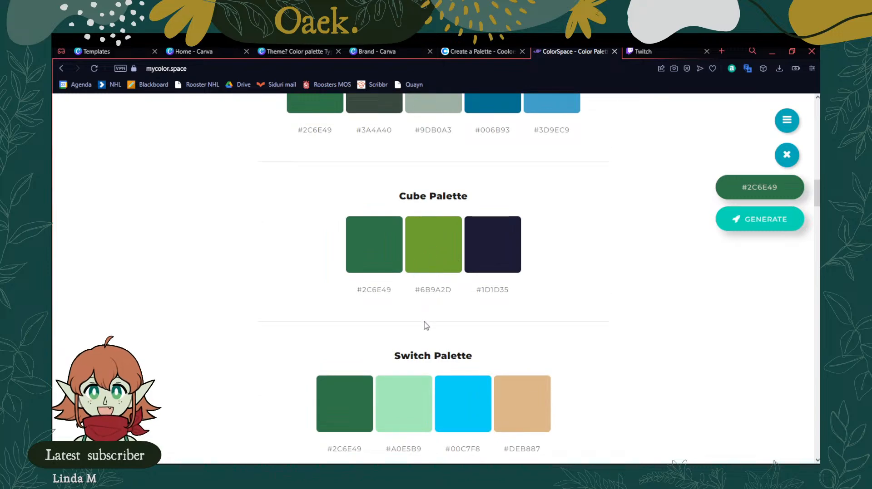
pyautogui.scroll(-1, 424, 325)
pyautogui.scroll(-7, 426, 326)
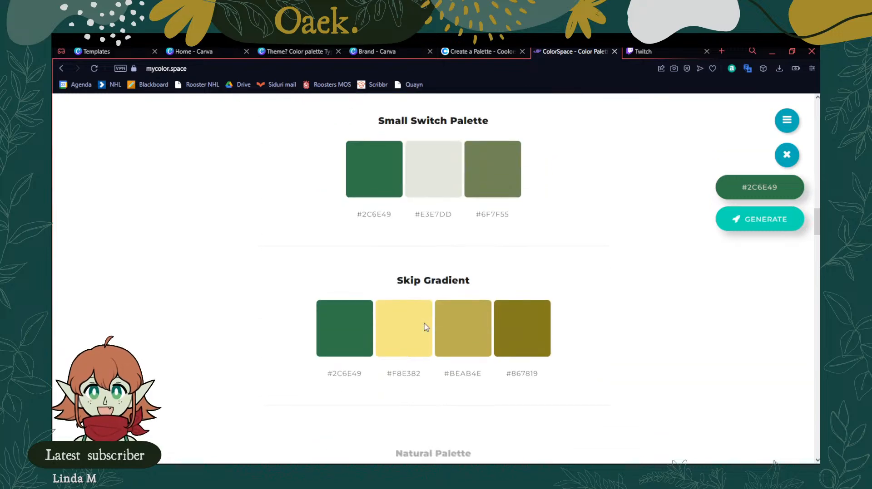
pyautogui.scroll(-4, 426, 329)
pyautogui.scroll(-7, 375, 277)
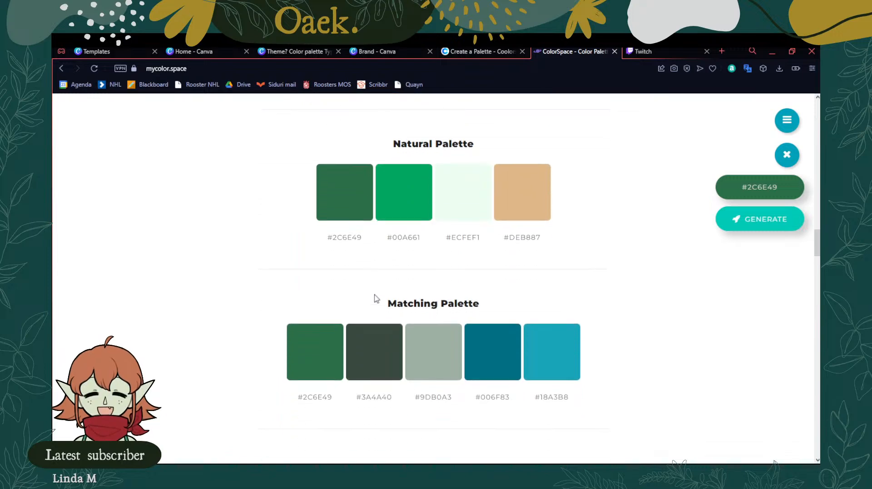
pyautogui.scroll(-8, 371, 295)
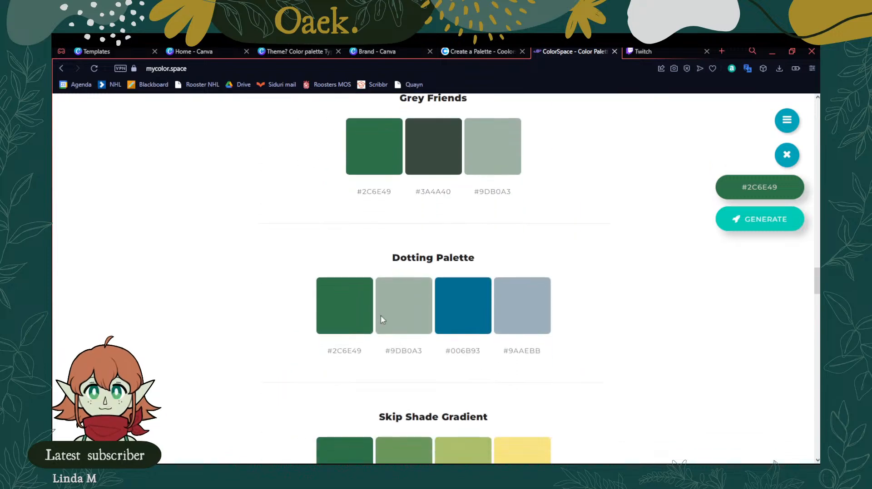
pyautogui.scroll(5, 382, 318)
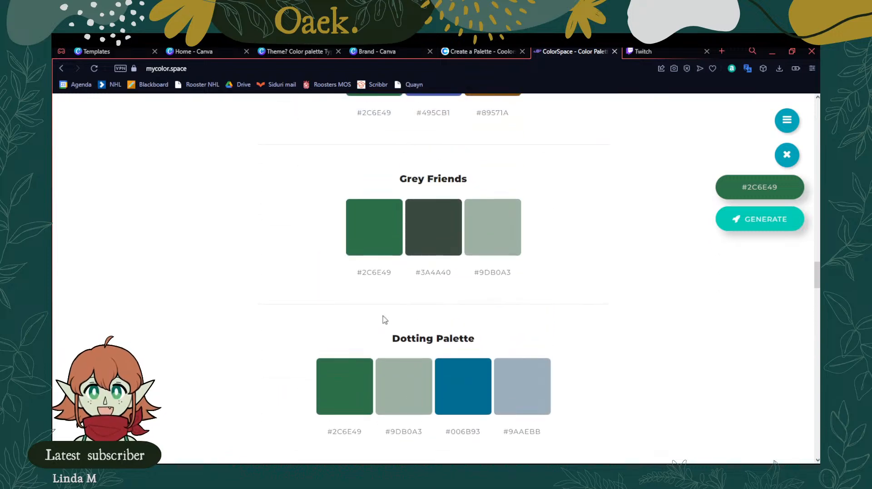
pyautogui.scroll(-7, 383, 320)
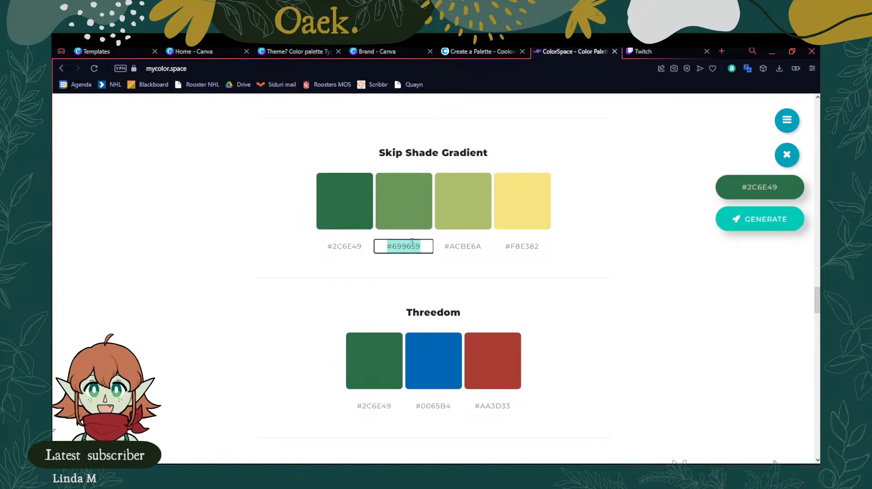
# Return to the Canva whiteboard, recolor the scribble on the green circle to #699659 and move it off the circle
pyautogui.click(293, 51)
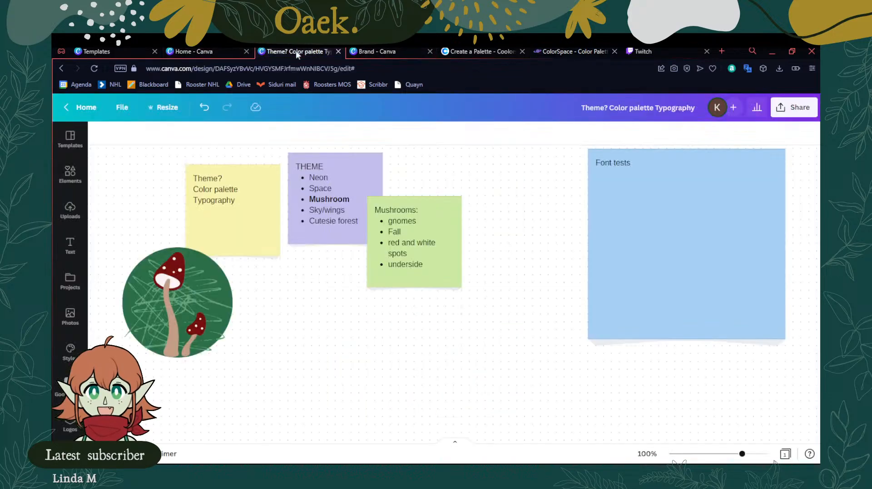
pyautogui.click(213, 288)
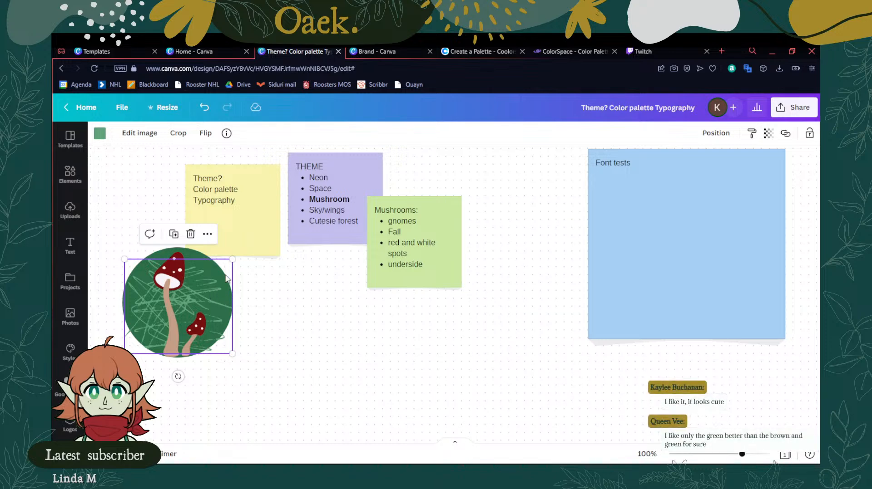
pyautogui.click(99, 134)
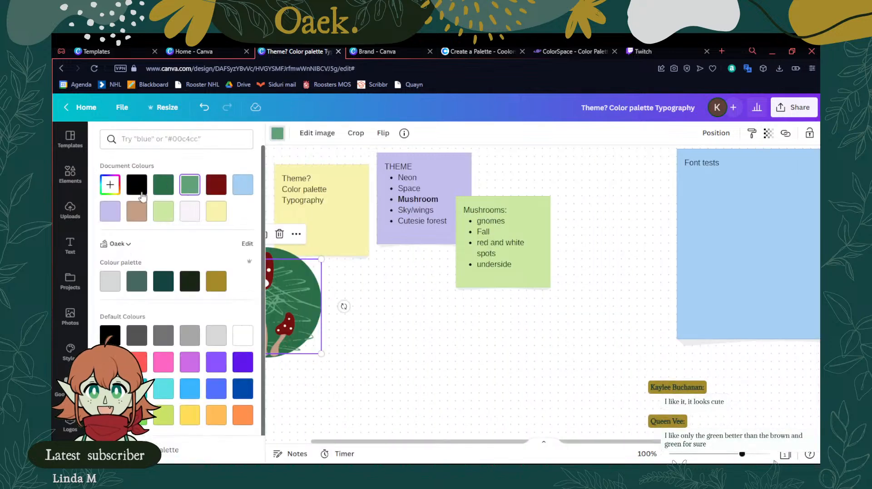
pyautogui.click(110, 184)
pyautogui.hotkey('ctrl', 'v')
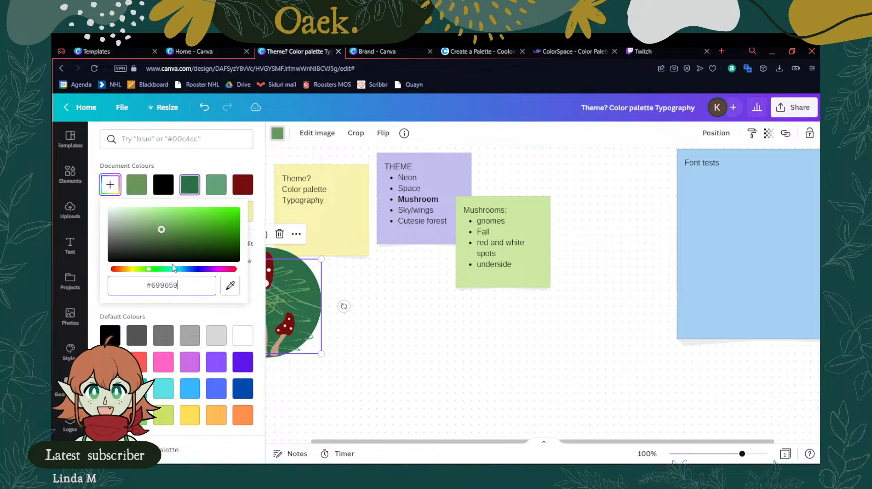
pyautogui.click(412, 342)
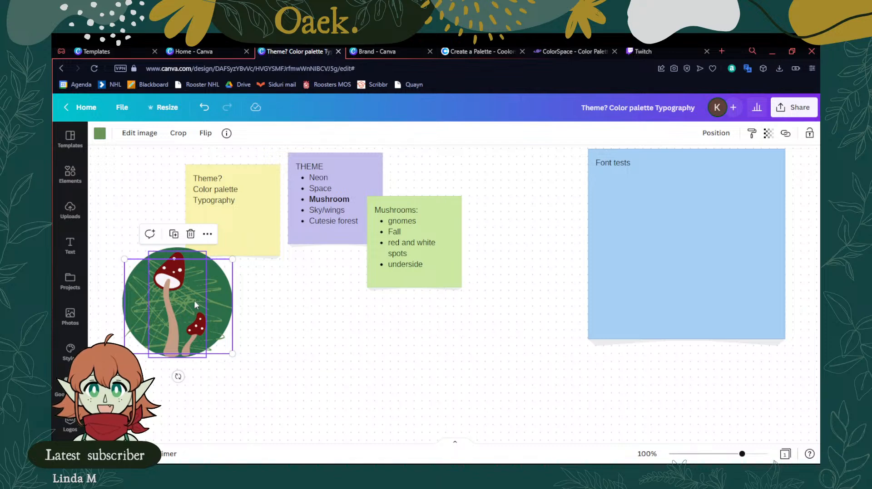
pyautogui.moveTo(213, 291)
pyautogui.mouseDown()
pyautogui.moveTo(275, 304)
pyautogui.moveTo(324, 302)
pyautogui.mouseUp()
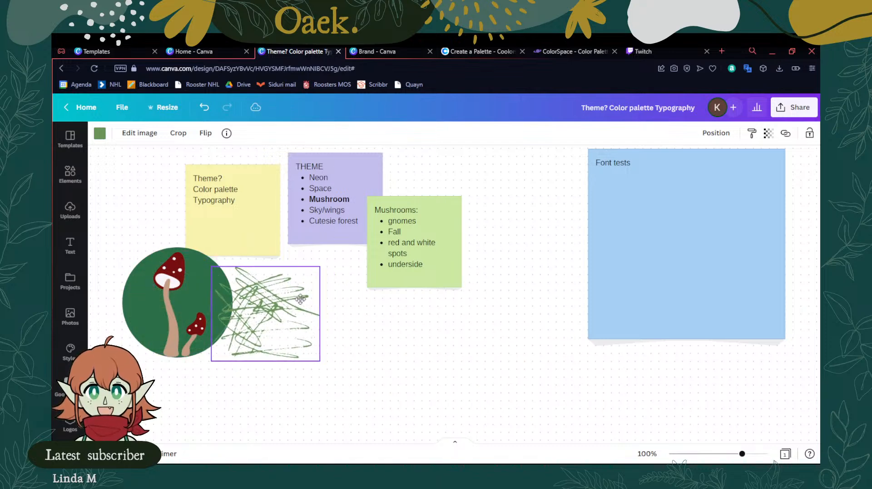
# Browse the "scribbles" graphics for an alternative to the crosshatched scribble
pyautogui.click(70, 175)
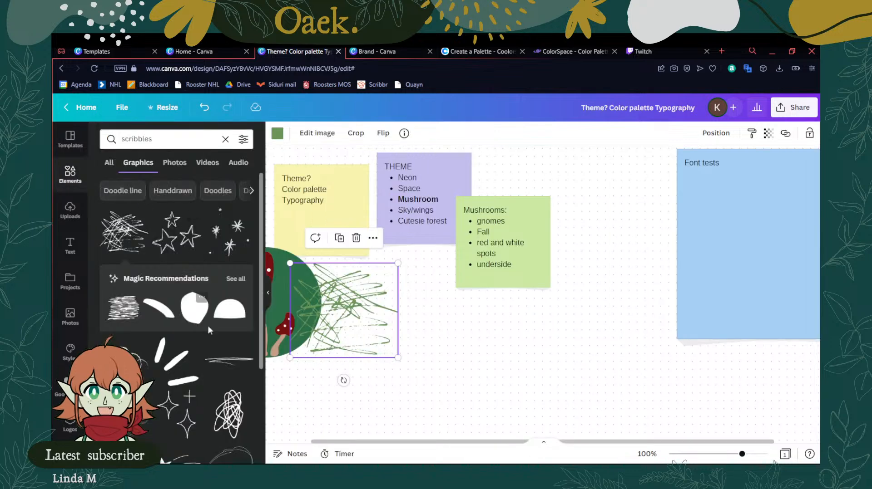
pyautogui.scroll(-10, 170, 302)
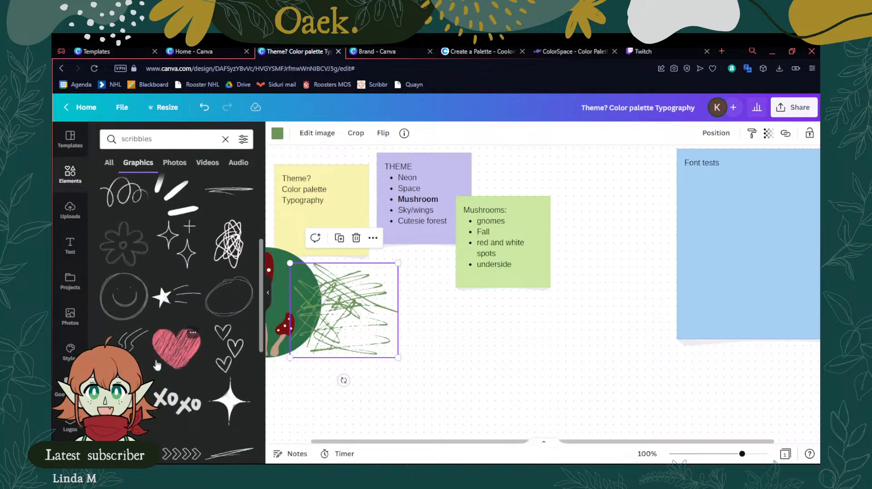
pyautogui.scroll(-8, 162, 351)
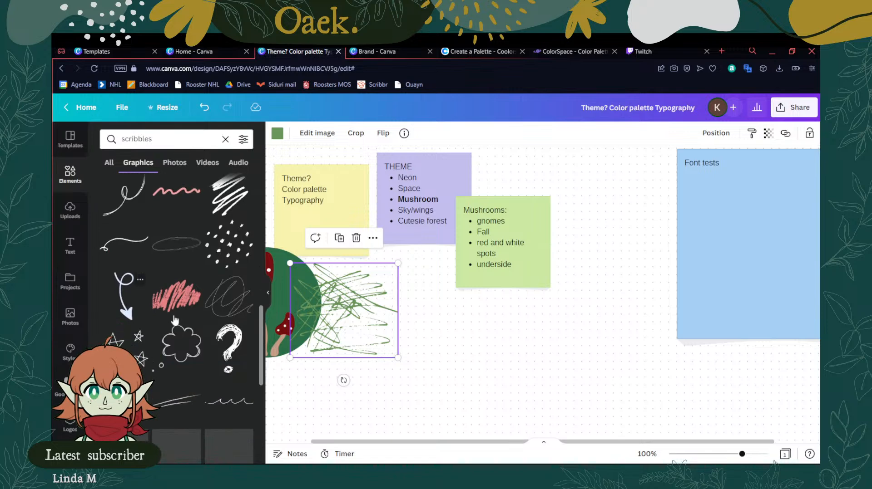
pyautogui.scroll(-3, 190, 321)
pyautogui.scroll(-2, 173, 309)
pyautogui.scroll(4, 204, 310)
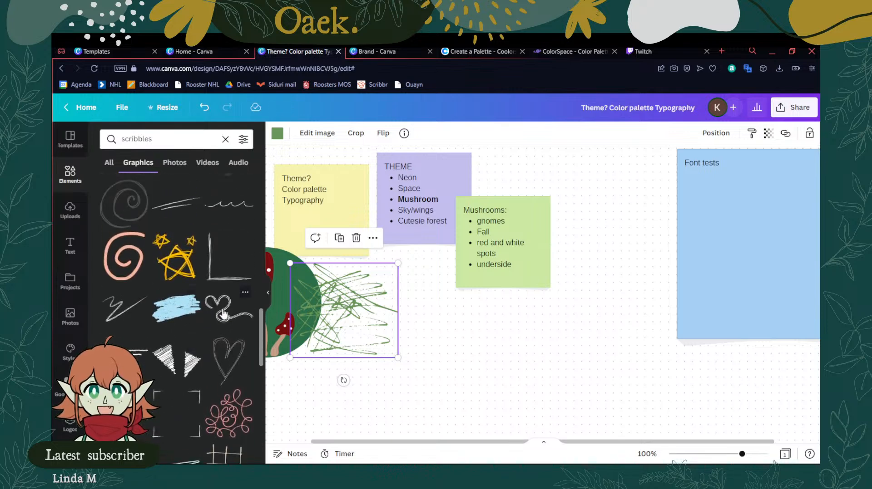
pyautogui.scroll(-5, 213, 309)
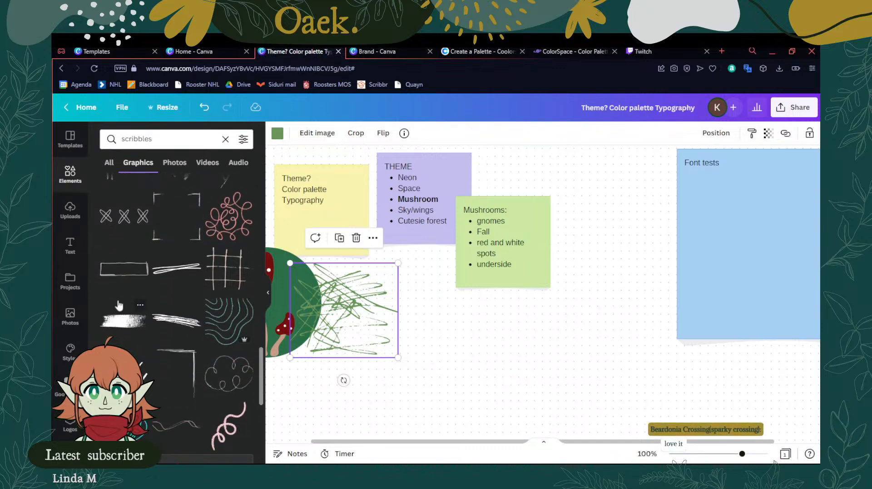
pyautogui.scroll(-3, 214, 383)
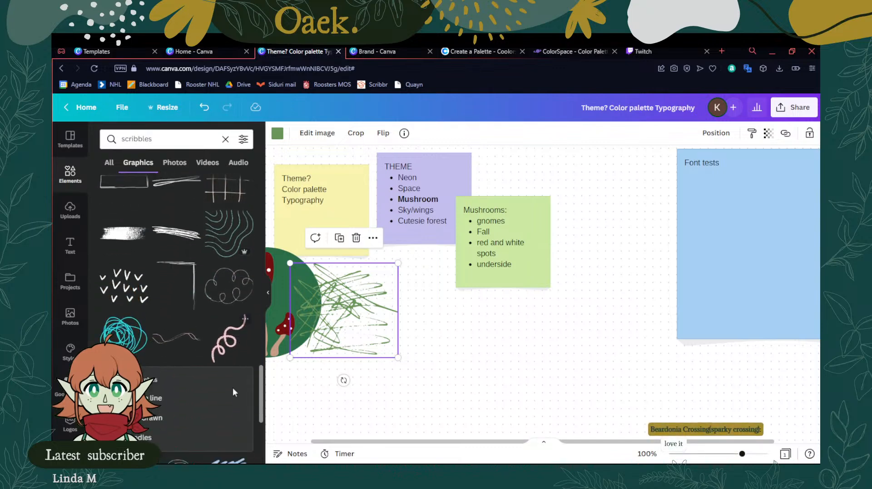
pyautogui.scroll(-2, 220, 345)
pyautogui.scroll(-5, 221, 325)
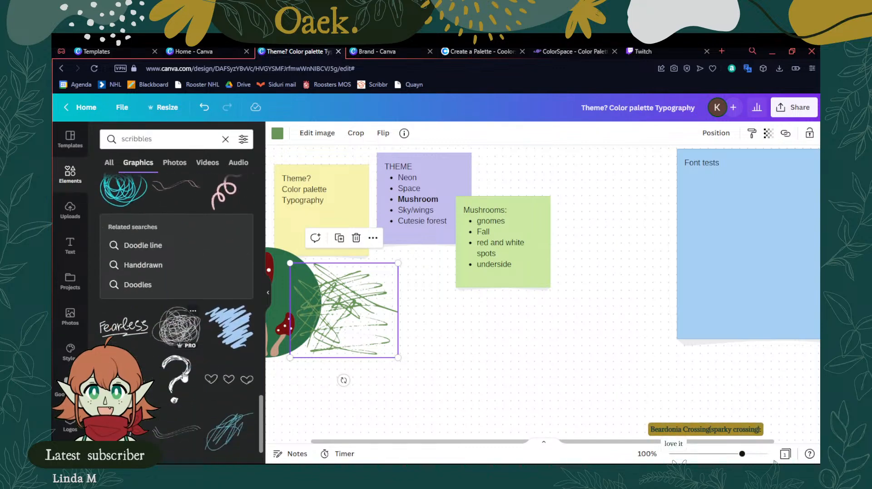
pyautogui.scroll(-2, 180, 353)
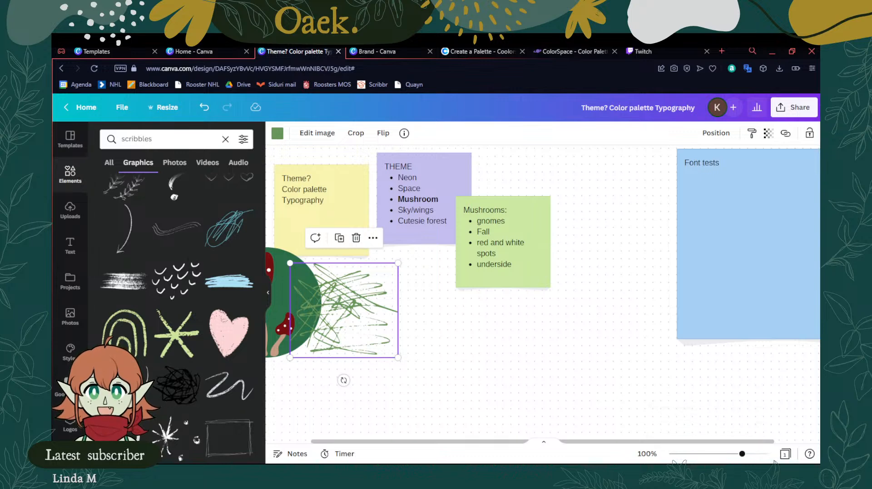
pyautogui.scroll(-3, 148, 321)
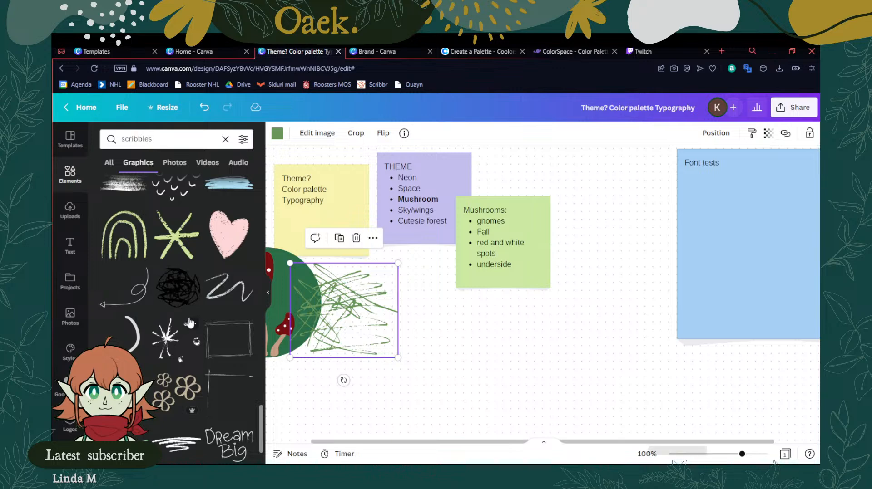
pyautogui.scroll(-2, 189, 323)
# Delete the crosshatched scribble and add the beige three-flower outline graphic, overlapping the green circle's edge
pyautogui.moveTo(363, 319); pyautogui.dragTo(411, 345)
pyautogui.press('Delete')
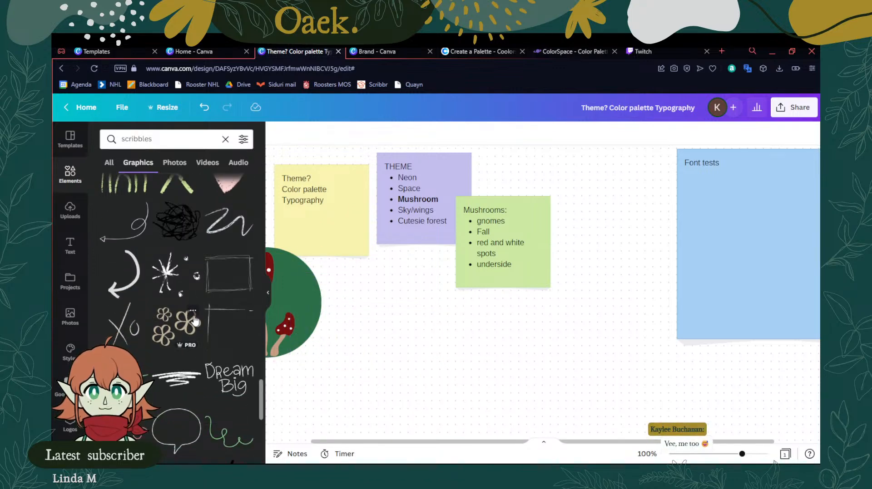
pyautogui.click(175, 325)
pyautogui.moveTo(547, 297); pyautogui.dragTo(358, 303)
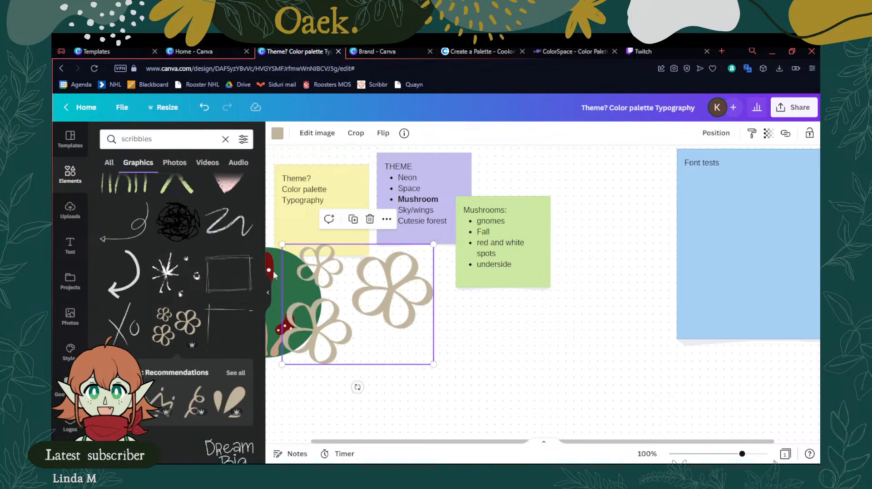
# Shrink the flower graphic to about half its size and move it over the green circle beside the large mushroom
pyautogui.click(268, 293)
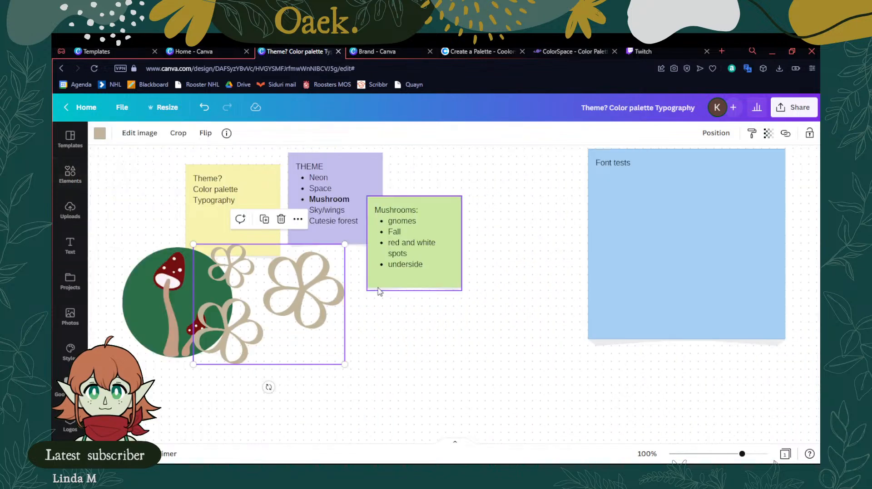
pyautogui.moveTo(345, 245); pyautogui.dragTo(272, 301)
pyautogui.moveTo(243, 341); pyautogui.dragTo(225, 307)
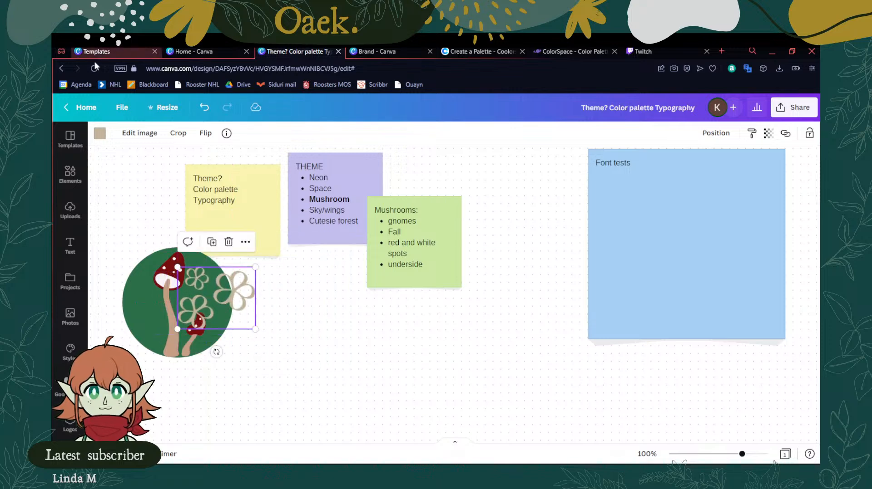
# Recolor the flower graphic to #699659
pyautogui.click(100, 133)
pyautogui.click(110, 186)
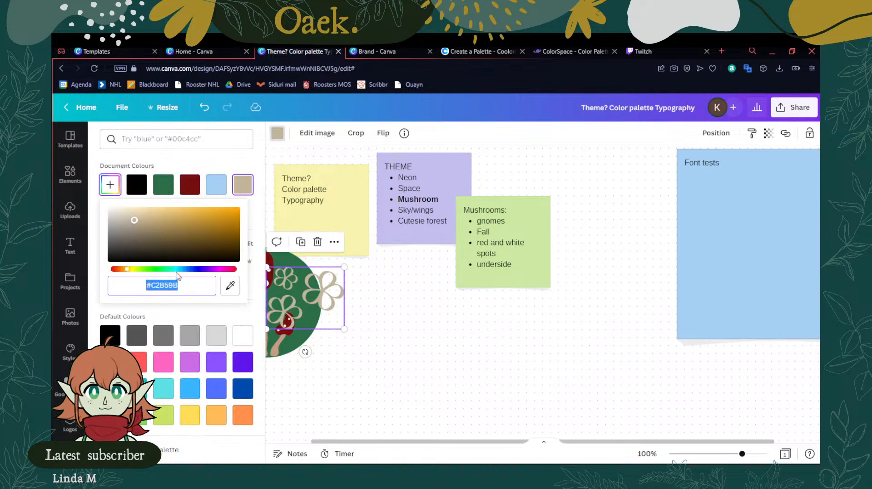
pyautogui.write('#699659')
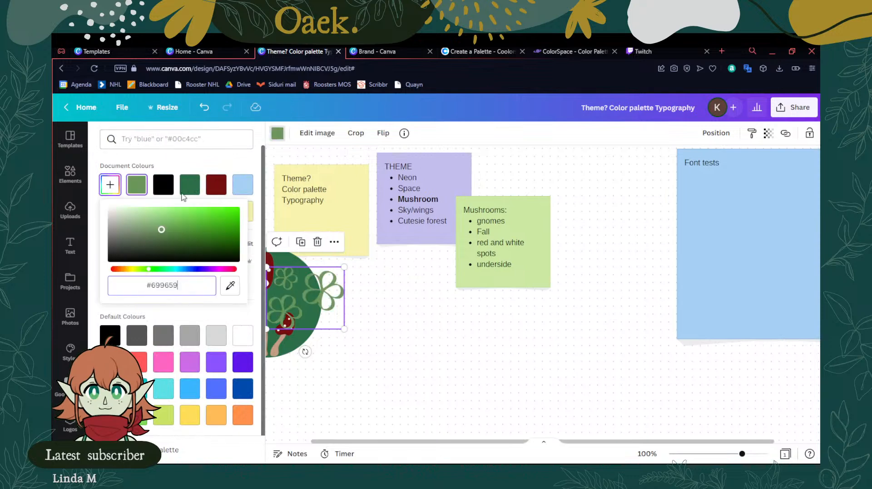
pyautogui.click(365, 392)
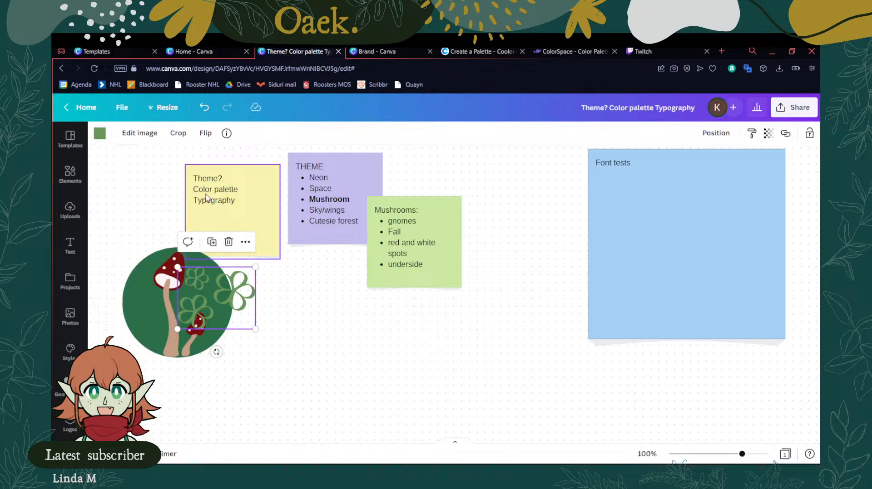
# Send the flower graphic backward behind the mushrooms and move it slightly up
pyautogui.click(710, 135)
pyautogui.click(663, 164)
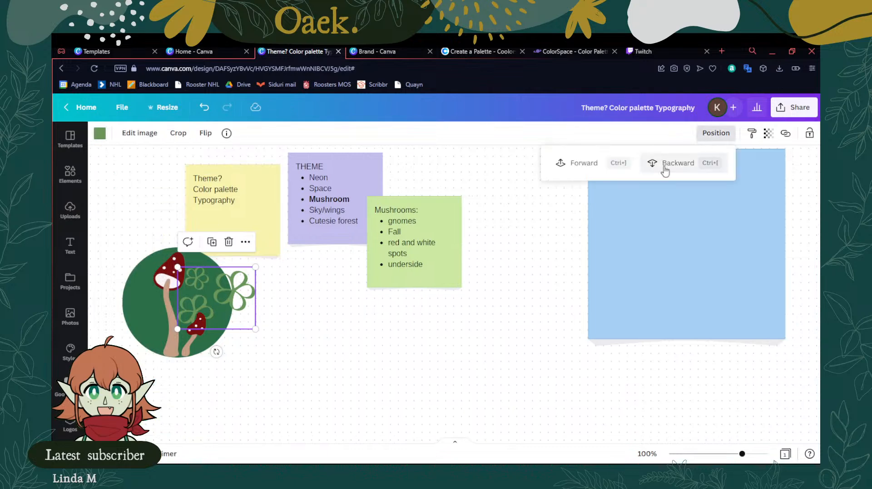
pyautogui.click(332, 330)
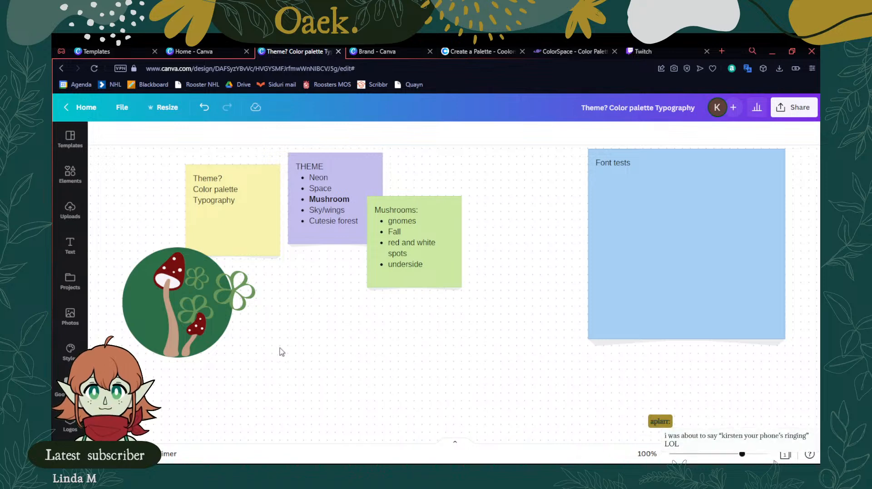
pyautogui.moveTo(228, 293); pyautogui.dragTo(228, 285)
pyautogui.click(333, 349)
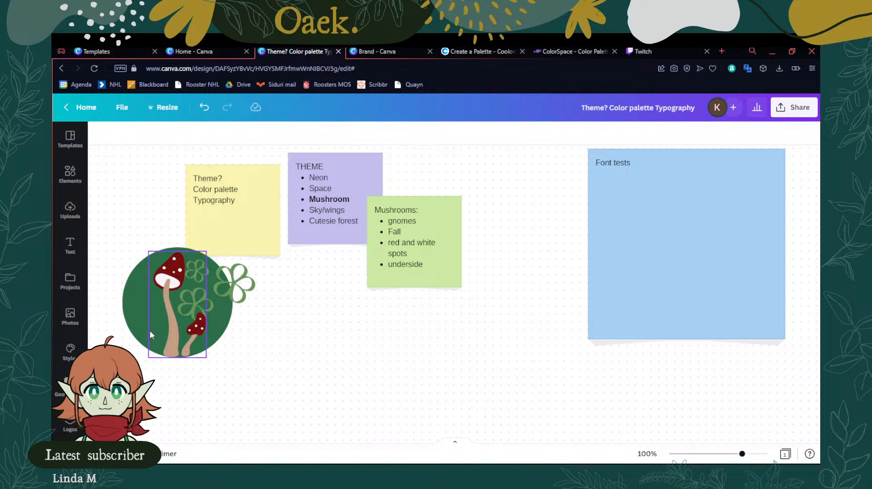
# Shrink the green circle from two opposite corners so the mushrooms extend past its upper and lower edges
pyautogui.click(178, 320)
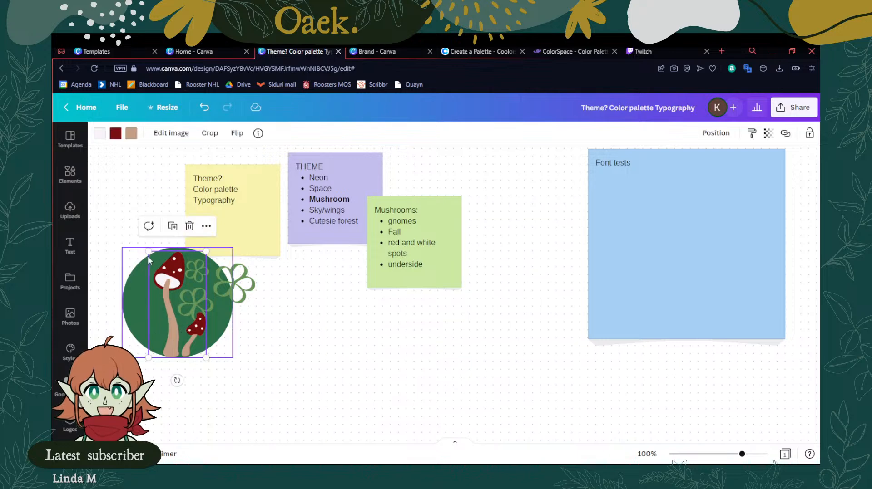
pyautogui.click(127, 282)
pyautogui.moveTo(122, 249); pyautogui.dragTo(133, 269)
pyautogui.moveTo(231, 358); pyautogui.dragTo(221, 346)
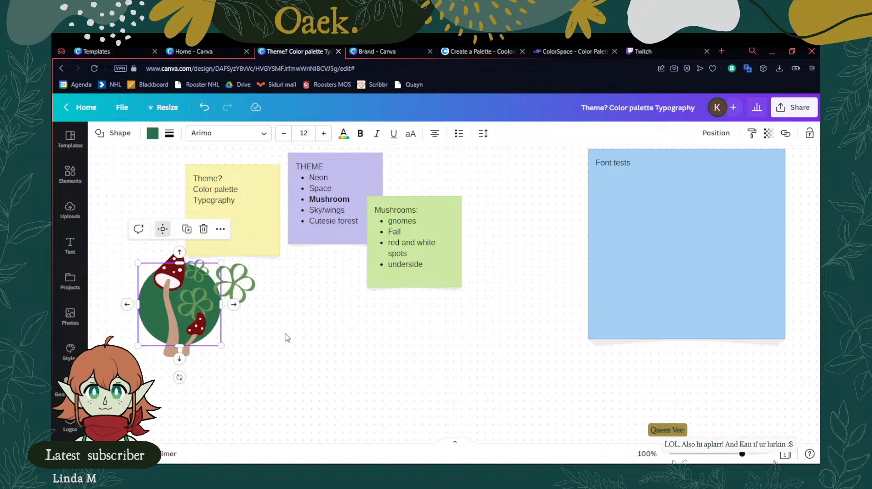
# Shrink the flower graphic slightly and move it so it overlaps the green circle's edge behind the small mushroom
pyautogui.click(287, 337)
pyautogui.click(247, 283)
pyautogui.moveTo(255, 262); pyautogui.dragTo(216, 297)
pyautogui.click(307, 362)
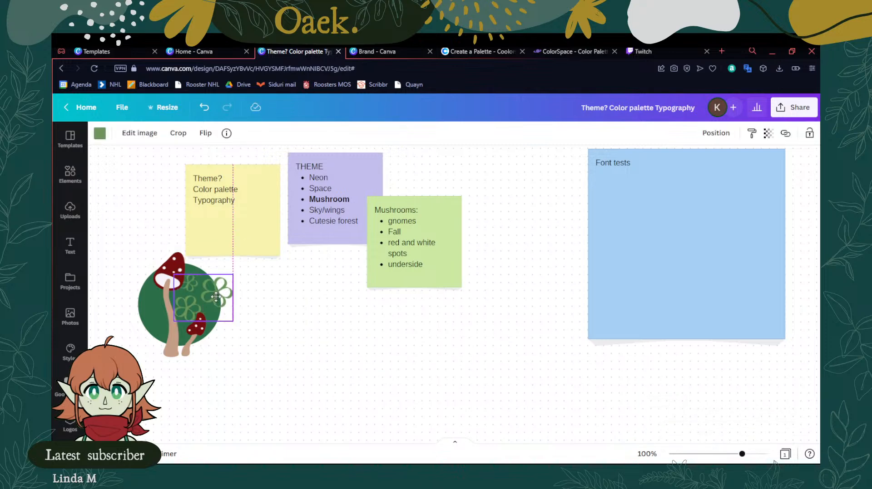
pyautogui.click(311, 341)
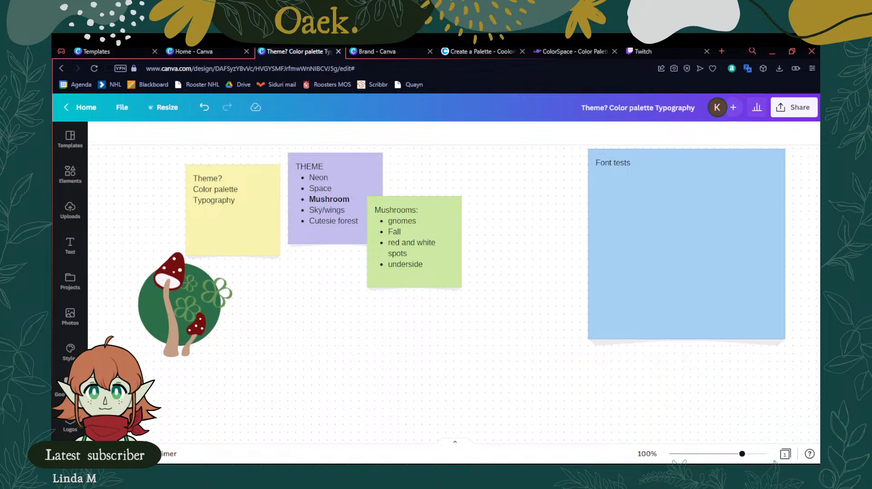
# Look through the scribbles graphics and check the details of the Flower Scribble graphic
pyautogui.click(70, 175)
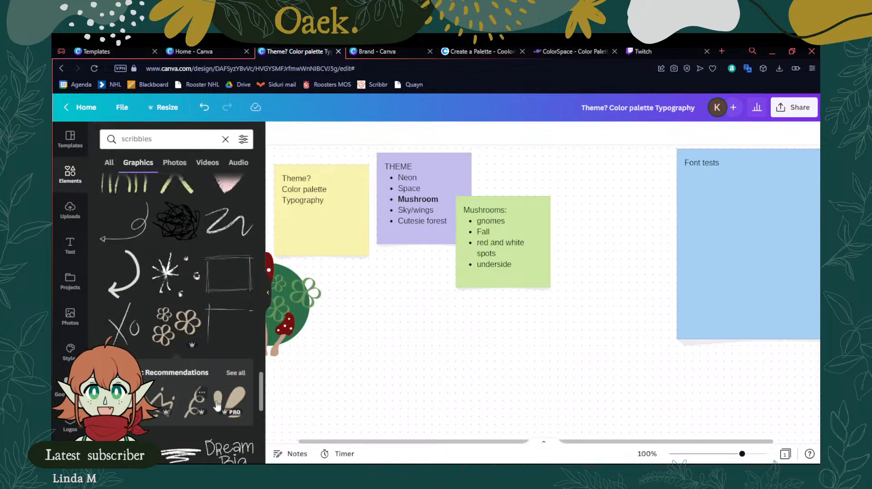
pyautogui.scroll(-2, 150, 400)
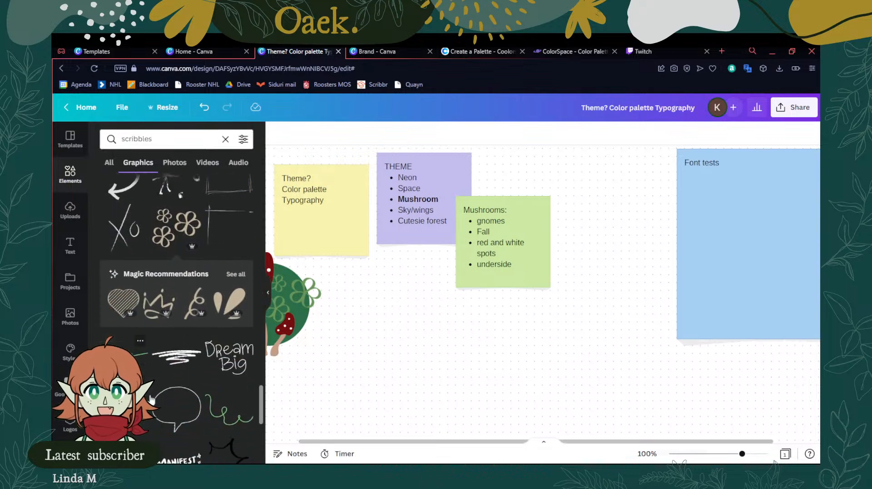
pyautogui.scroll(2, 173, 327)
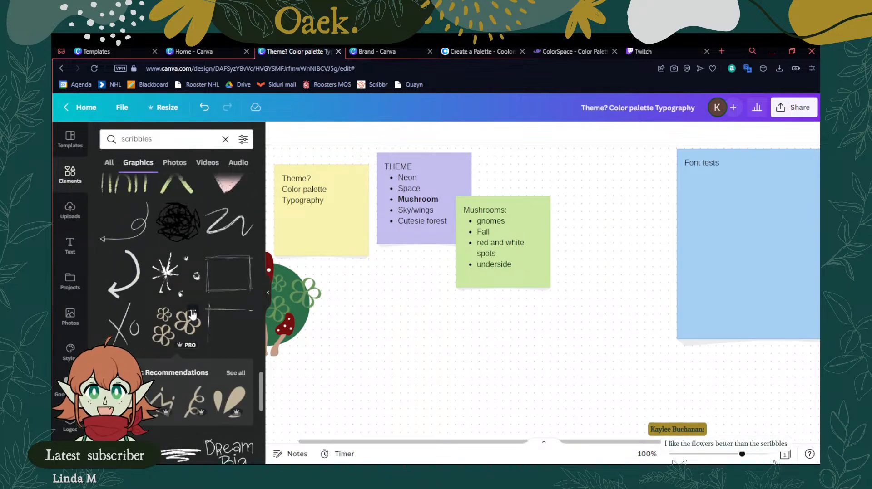
pyautogui.click(193, 312)
pyautogui.scroll(1, 272, 277)
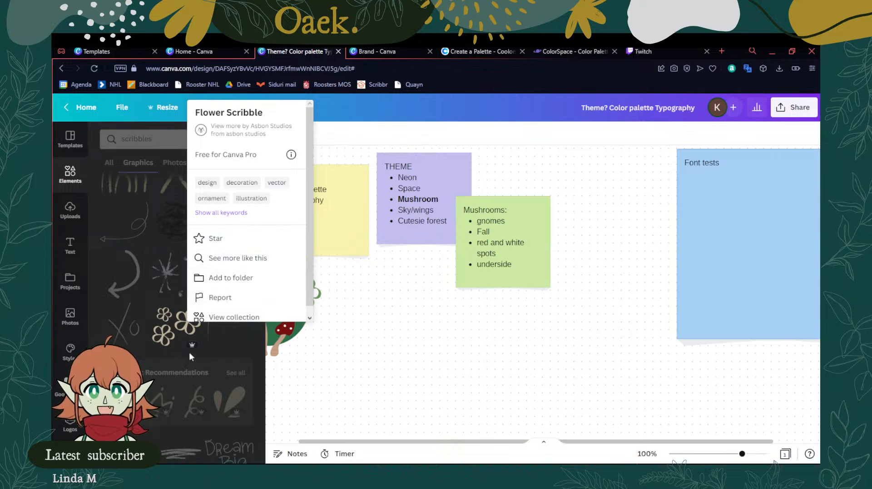
pyautogui.click(216, 350)
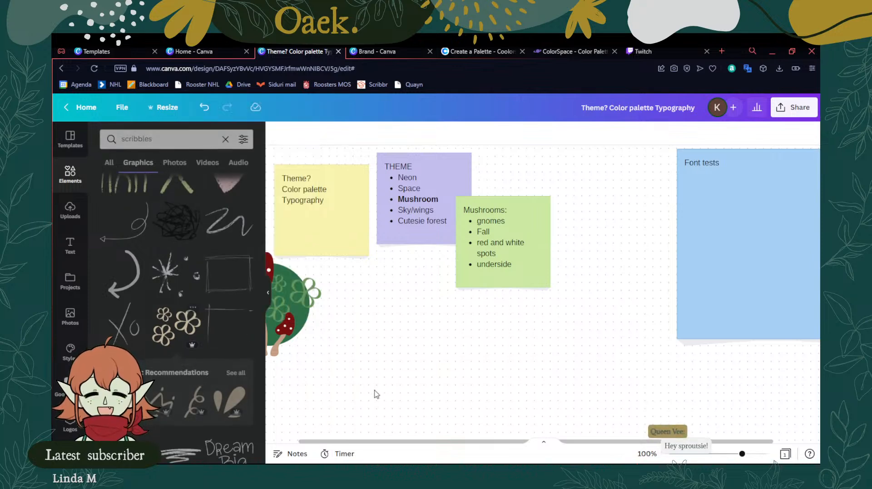
pyautogui.click(70, 177)
pyautogui.click(268, 292)
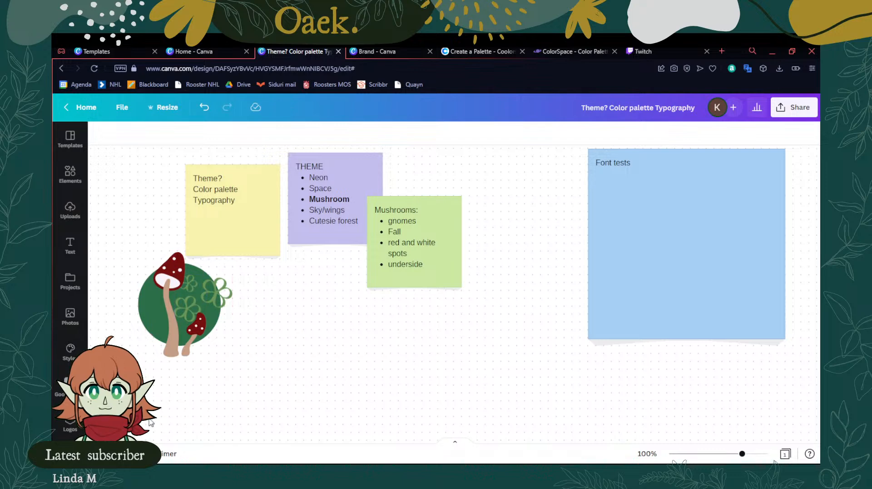
# Group the mushrooms, circle and flower graphic, and move the group onto the upper edge of the green Mushrooms note
pyautogui.moveTo(256, 287); pyautogui.dragTo(89, 312)
pyautogui.moveTo(192, 294); pyautogui.dragTo(493, 220)
pyautogui.click(695, 133)
pyautogui.click(312, 331)
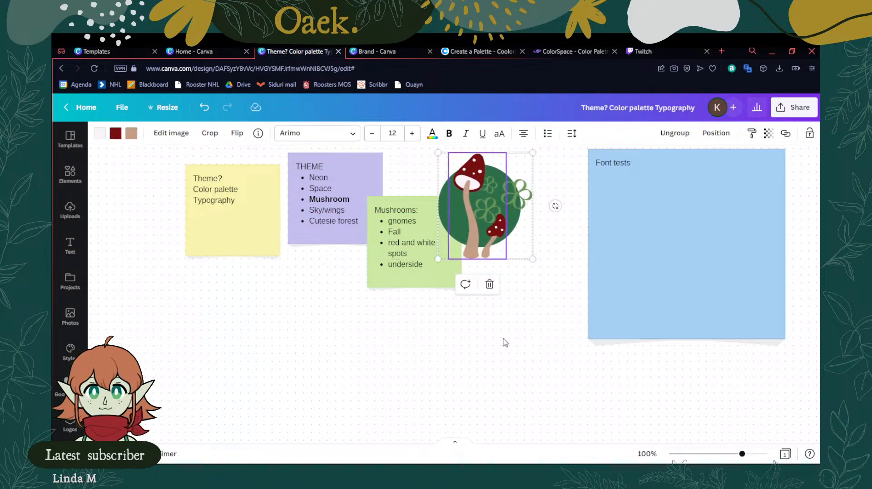
pyautogui.click(506, 333)
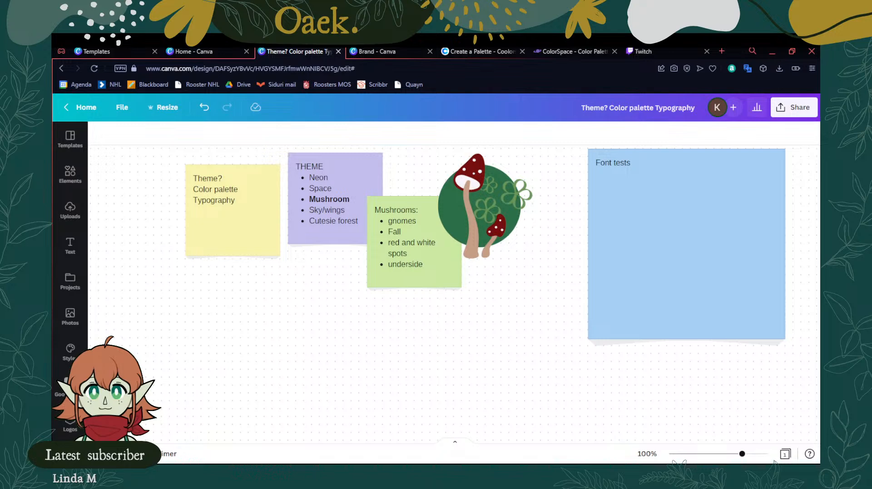
pyautogui.click(494, 227)
pyautogui.click(494, 227)
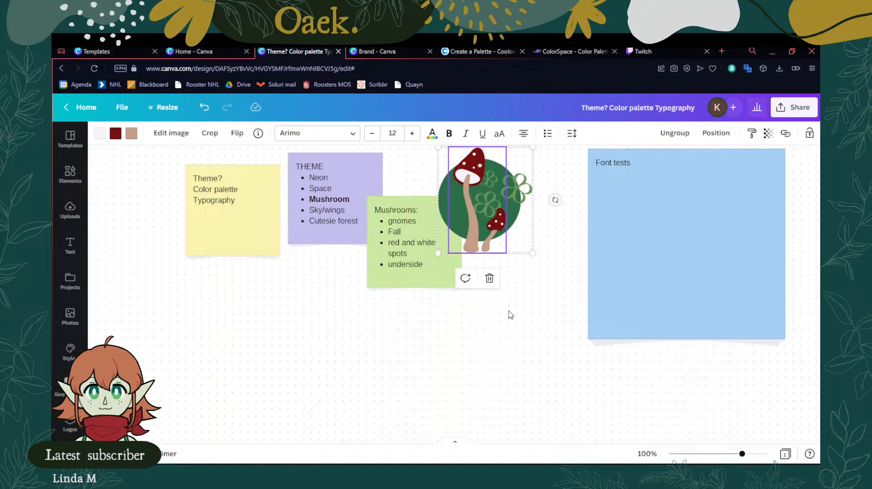
pyautogui.click(528, 324)
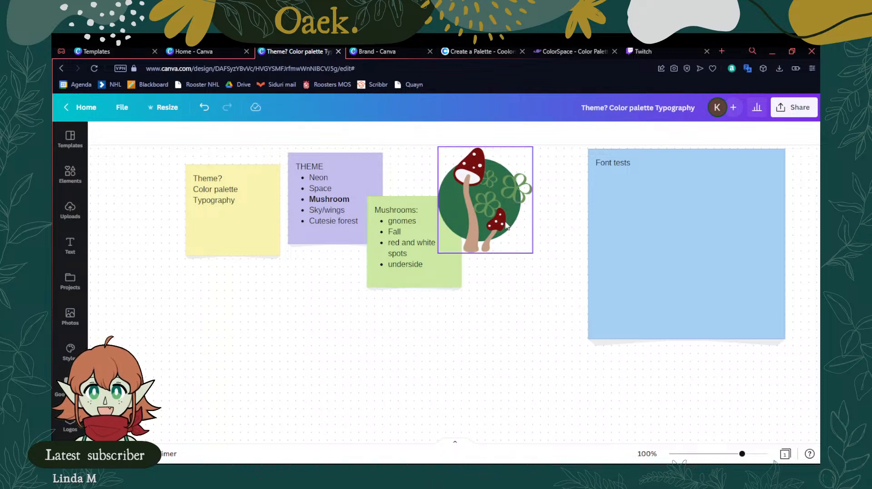
# Search the element library for "gnome" and limit the results to graphics
pyautogui.click(70, 175)
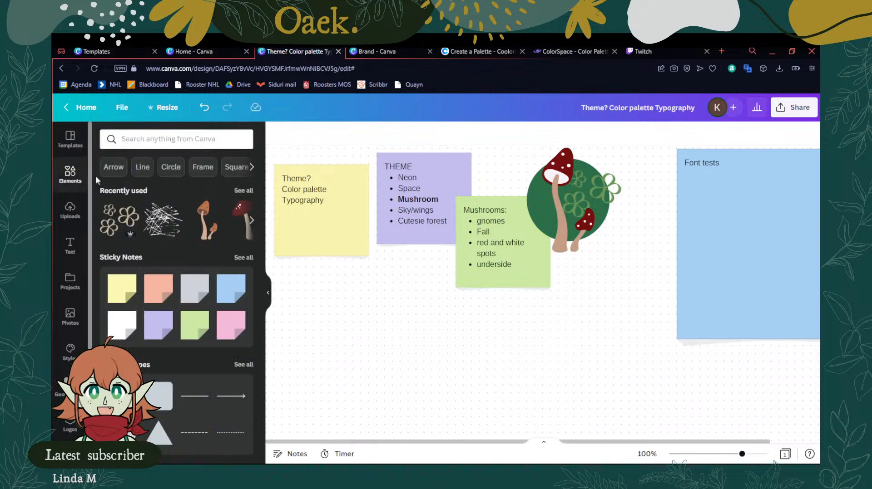
pyautogui.click(176, 139)
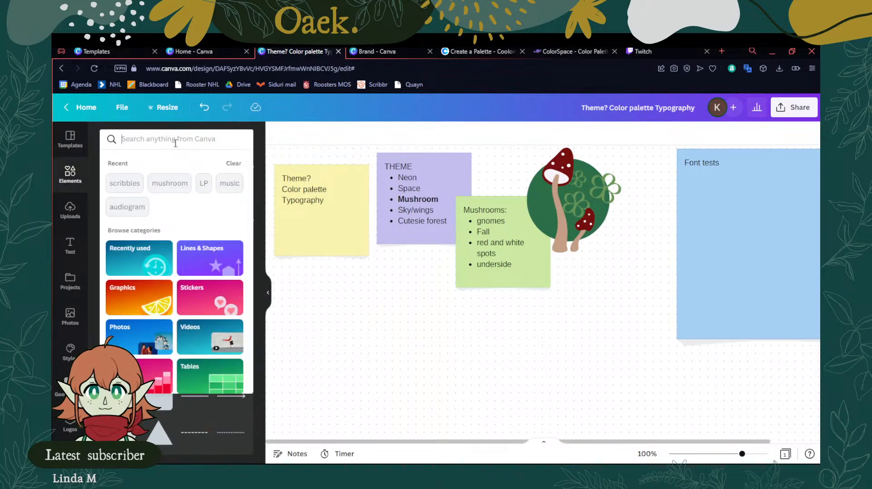
pyautogui.write('gnome')
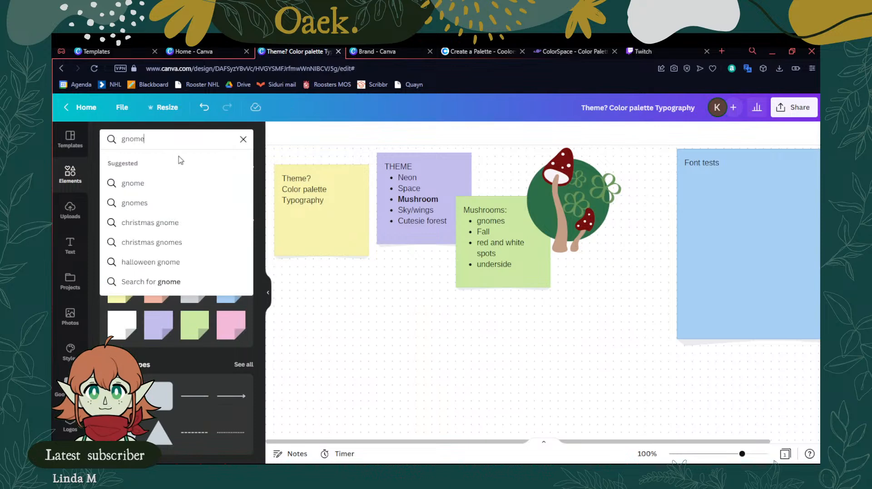
pyautogui.click(166, 182)
pyautogui.click(146, 164)
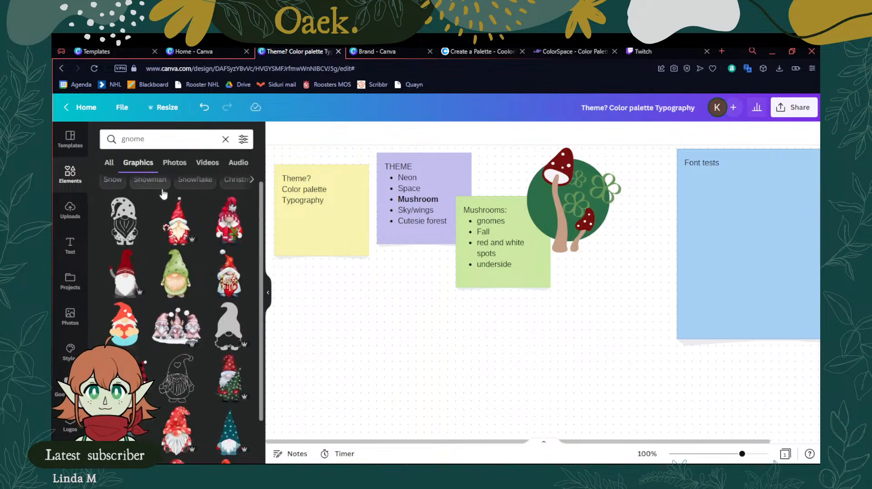
# Browse the gnome graphics and add the plain single-color gnome silhouette to the whiteboard
pyautogui.scroll(-2, 239, 285)
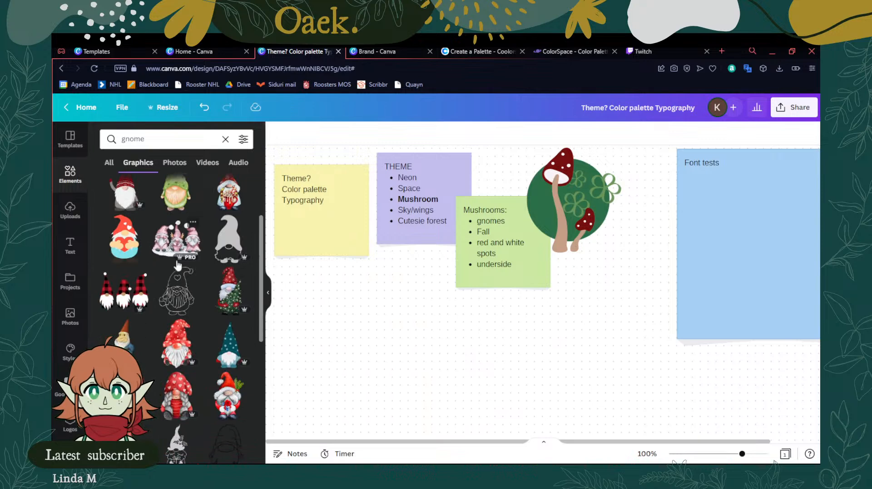
pyautogui.scroll(-4, 227, 281)
pyautogui.scroll(-3, 228, 390)
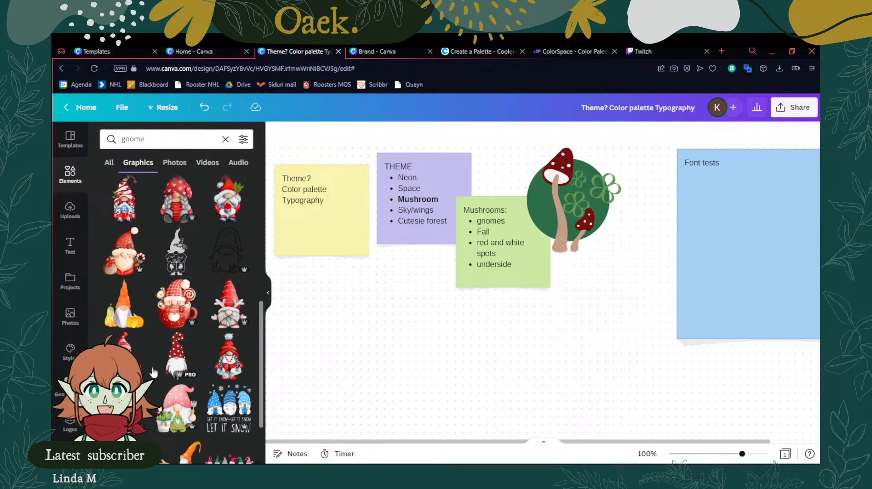
pyautogui.scroll(10, 214, 391)
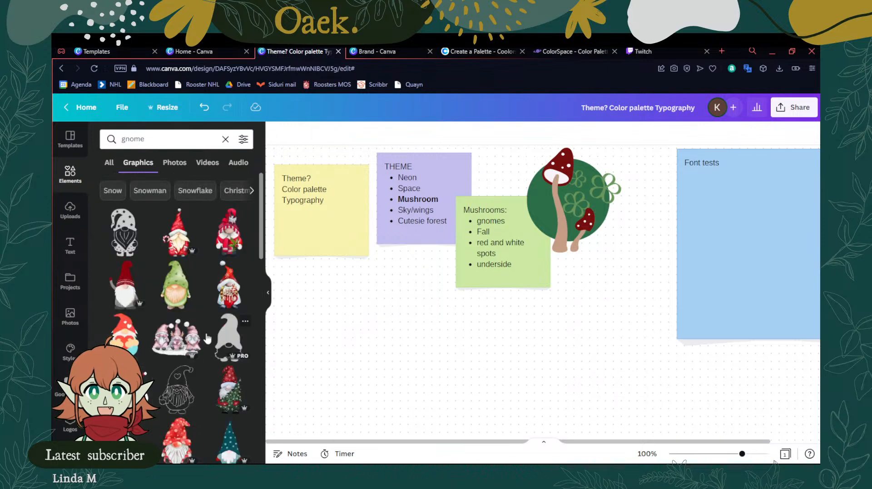
pyautogui.click(226, 340)
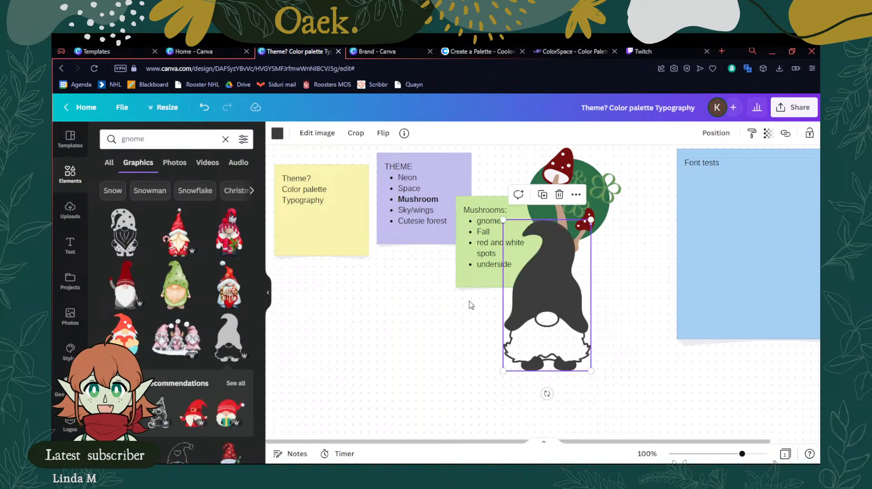
# Shrink the gnome silhouette and place it on the green circle beside the large mushroom's stem
pyautogui.moveTo(504, 221); pyautogui.dragTo(551, 302)
pyautogui.moveTo(572, 349); pyautogui.dragTo(547, 243)
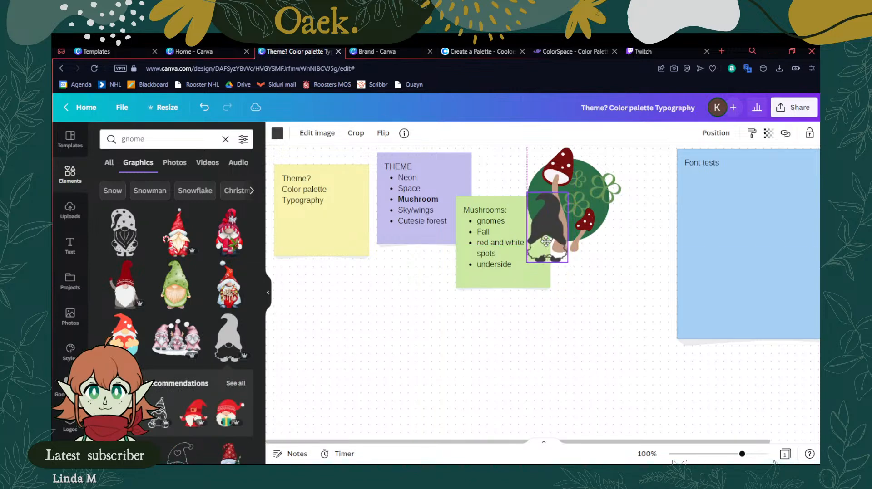
pyautogui.moveTo(527, 196); pyautogui.dragTo(535, 214)
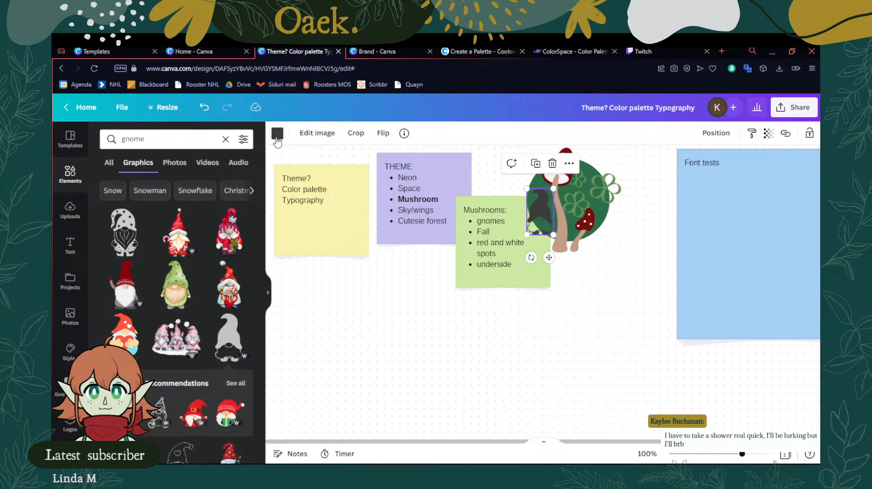
# Recolor the gnome silhouette to the same light green as the flower graphic
pyautogui.click(276, 134)
pyautogui.click(216, 184)
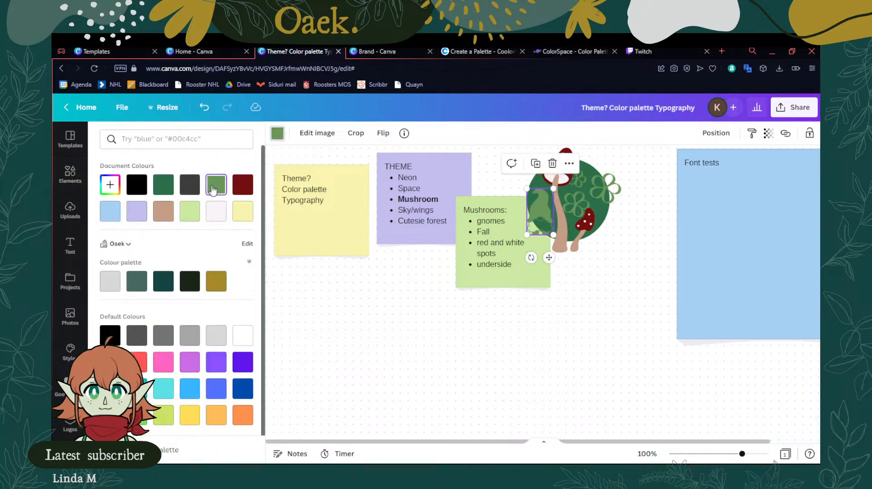
pyautogui.click(614, 276)
# Group the gnome with the mushroom artwork and move the group beneath the purple THEME note
pyautogui.click(562, 202)
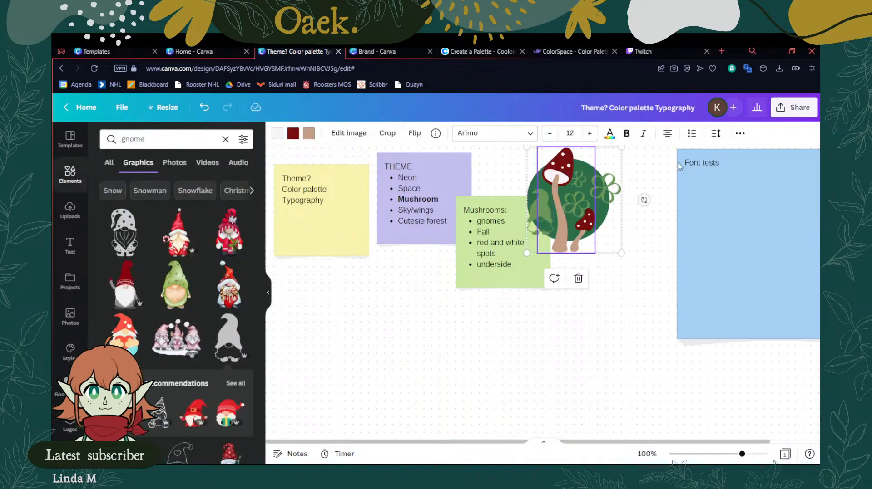
pyautogui.click(636, 278)
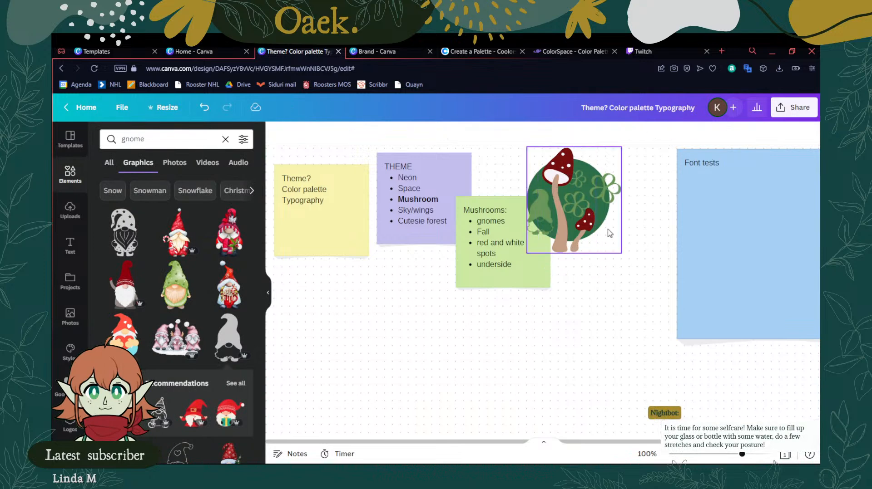
pyautogui.click(609, 229)
pyautogui.click(544, 225)
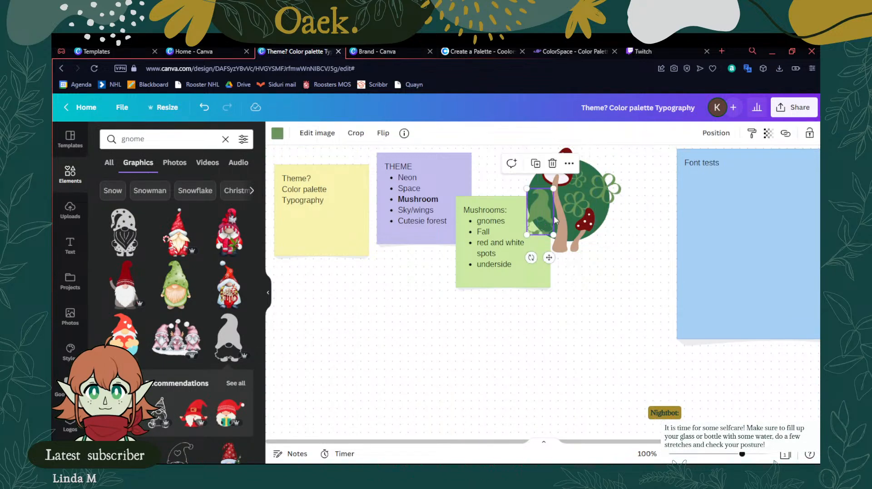
pyautogui.click(609, 226)
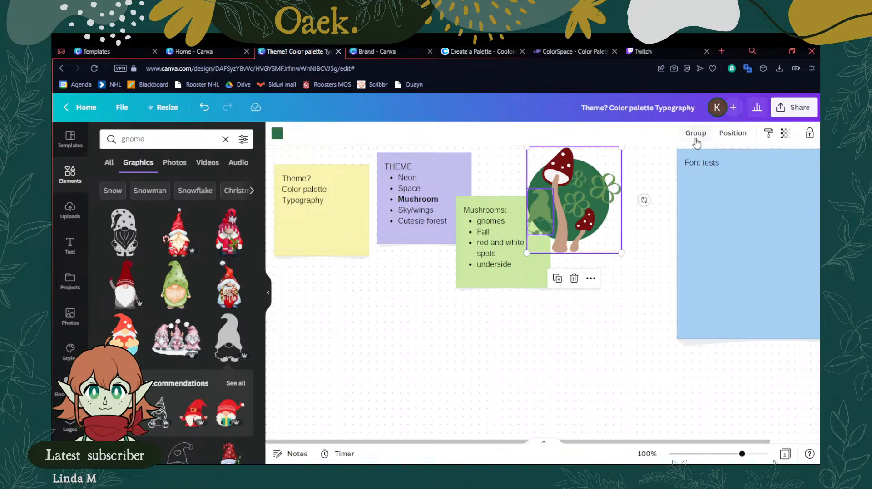
pyautogui.click(694, 138)
pyautogui.moveTo(578, 221); pyautogui.dragTo(414, 327)
pyautogui.click(511, 354)
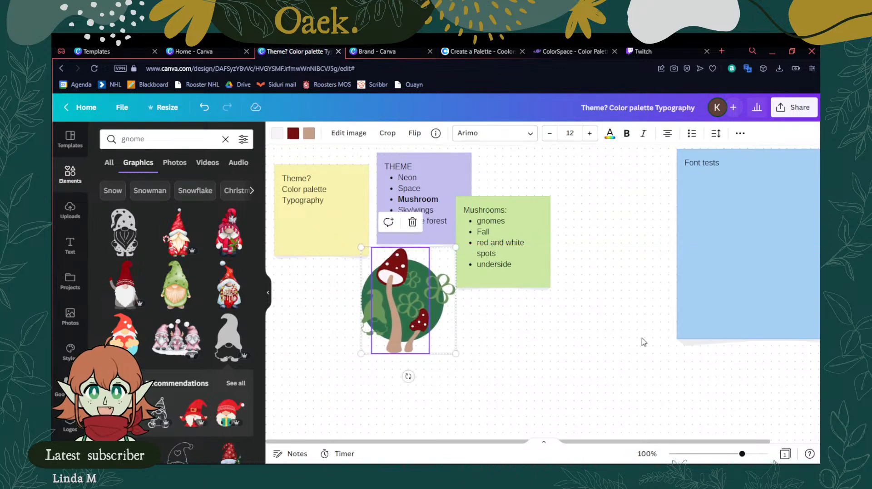
pyautogui.click(640, 341)
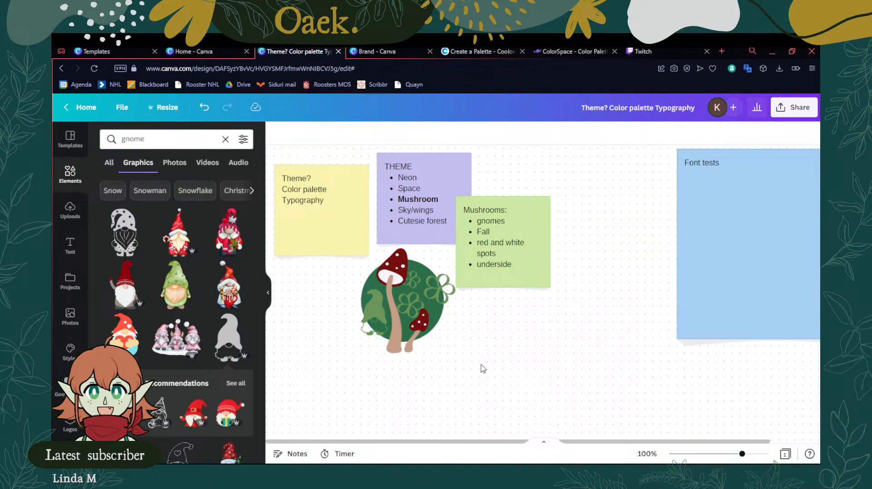
# Open all recommendations for the gnome silhouette, add the red-hatted gnome with a white beard, and move it onto the Font tests note
pyautogui.scroll(-1, 194, 340)
pyautogui.scroll(-2, 194, 341)
pyautogui.click(237, 286)
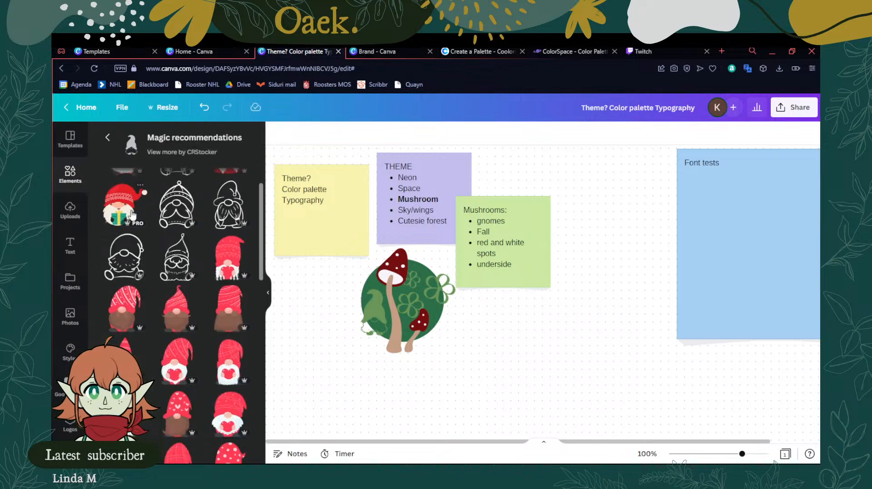
pyautogui.click(109, 196)
pyautogui.moveTo(551, 302); pyautogui.dragTo(701, 266)
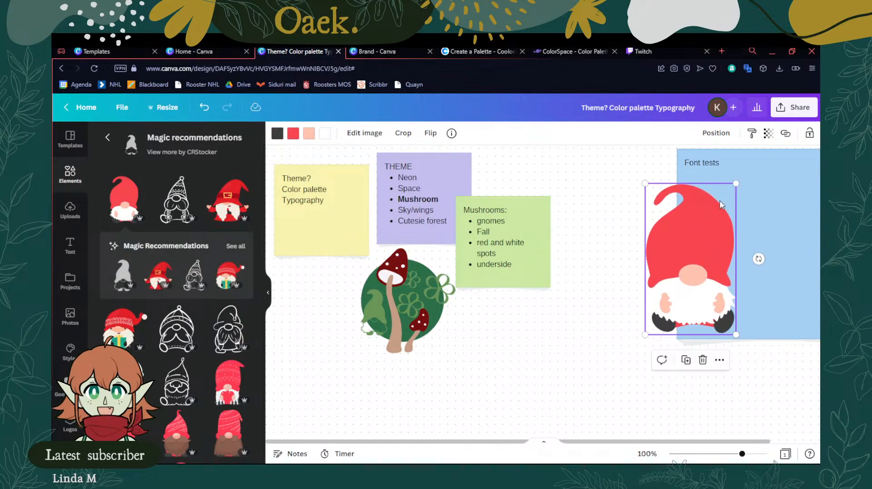
# Shrink the red-hatted gnome to under half its size and place it in the Font tests note's lower corner
pyautogui.moveTo(734, 183); pyautogui.dragTo(702, 239)
pyautogui.moveTo(667, 279); pyautogui.dragTo(715, 273)
pyautogui.moveTo(747, 235); pyautogui.dragTo(709, 292)
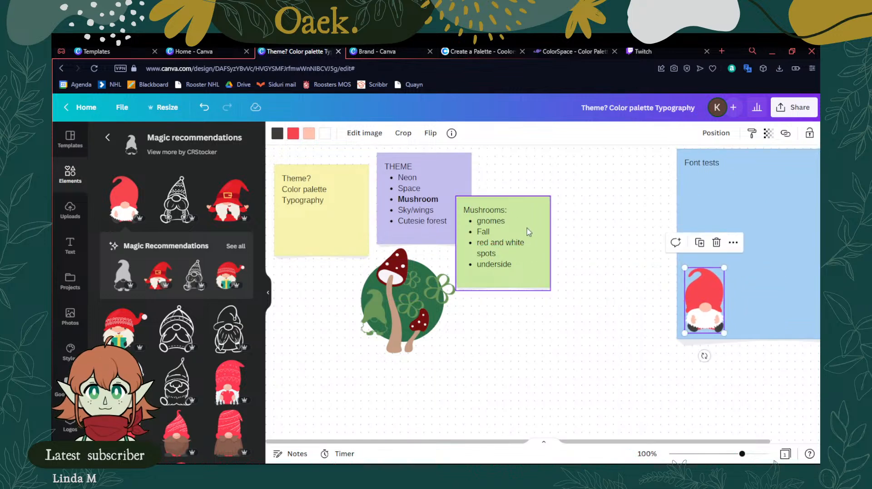
# Recolor the gnome on the Font tests note with a tan nose and hands, a dark red hat and black feet
pyautogui.click(307, 135)
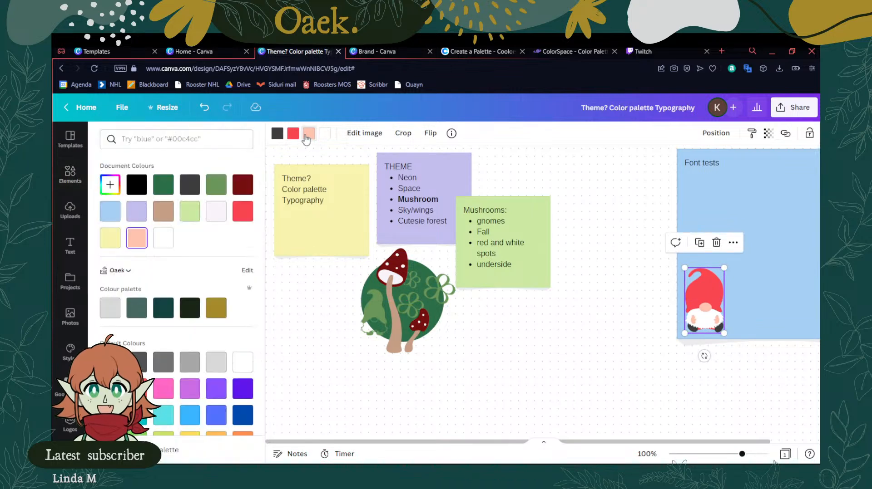
pyautogui.click(164, 211)
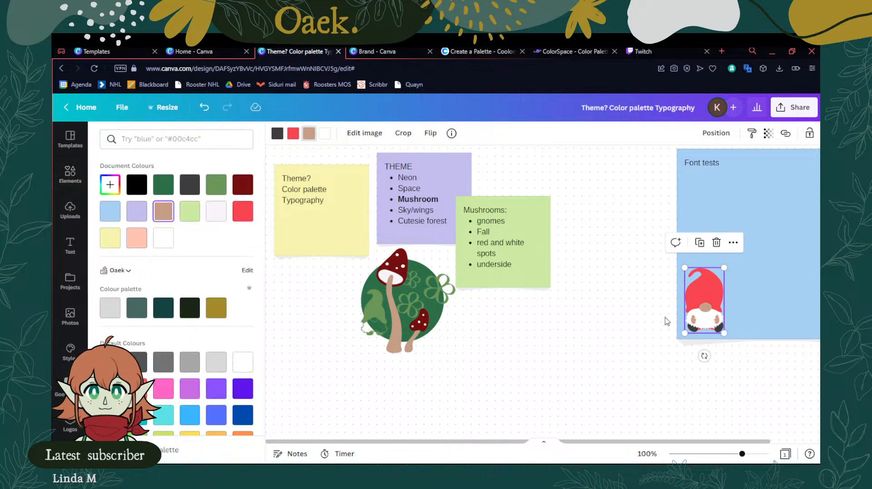
pyautogui.click(293, 135)
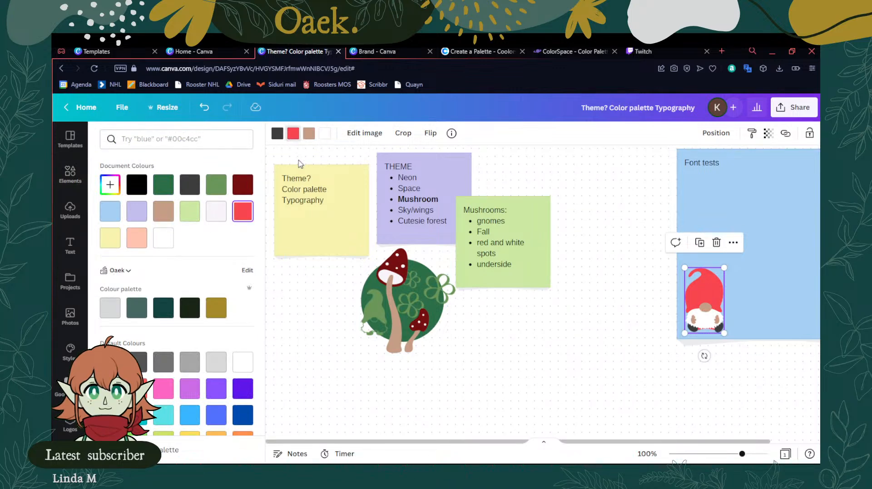
pyautogui.click(248, 189)
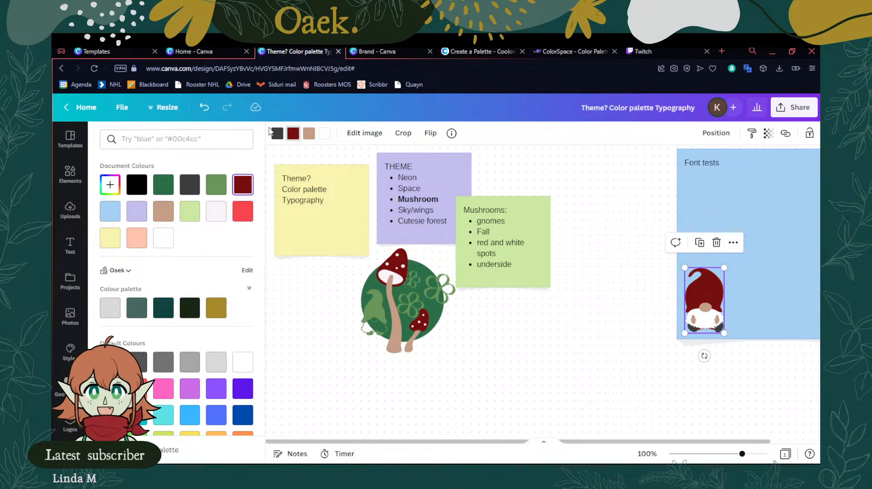
pyautogui.click(277, 133)
pyautogui.click(138, 187)
pyautogui.click(558, 336)
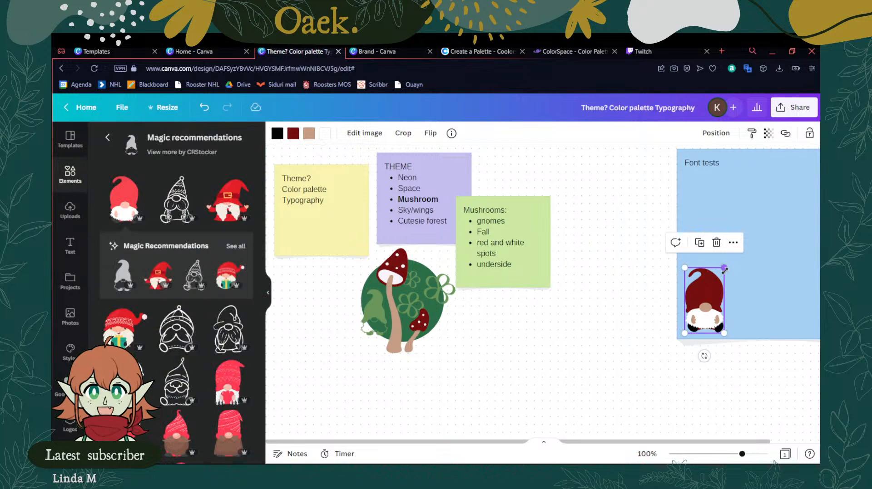
# Shrink the dark-red-hatted gnome and place it beside the small mushroom at the artwork's lower edge
pyautogui.moveTo(724, 268); pyautogui.dragTo(447, 322)
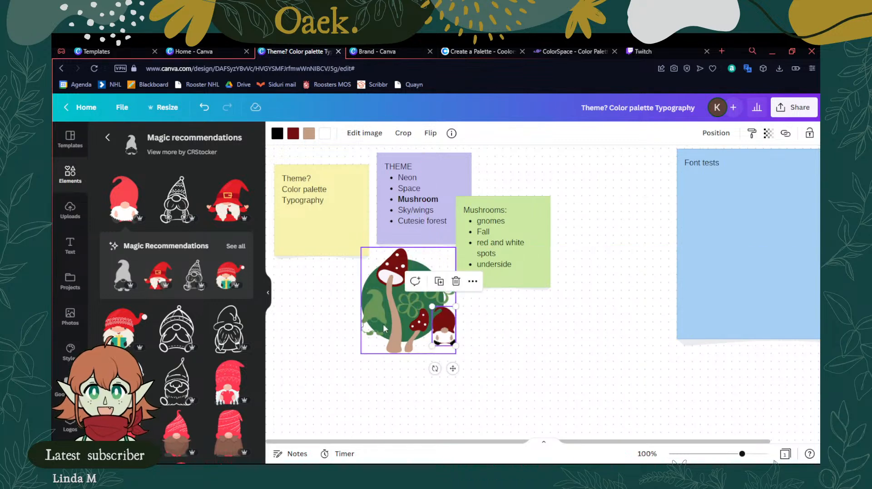
pyautogui.click(383, 324)
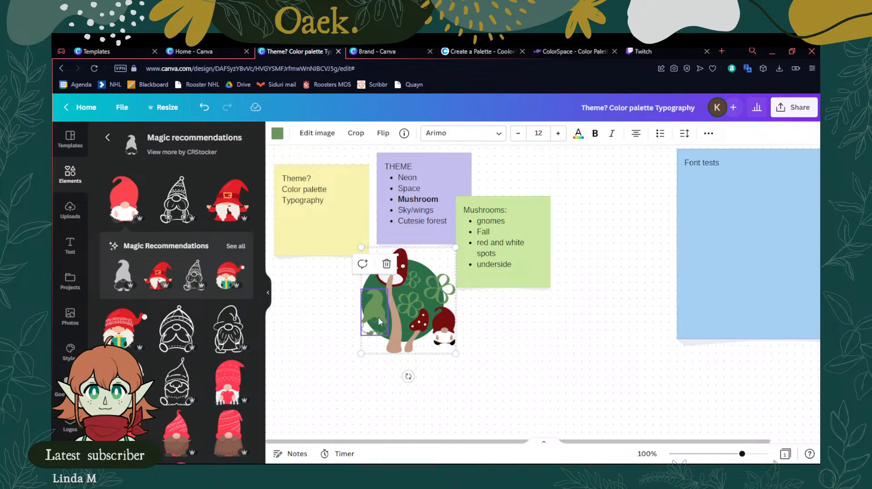
pyautogui.click(447, 337)
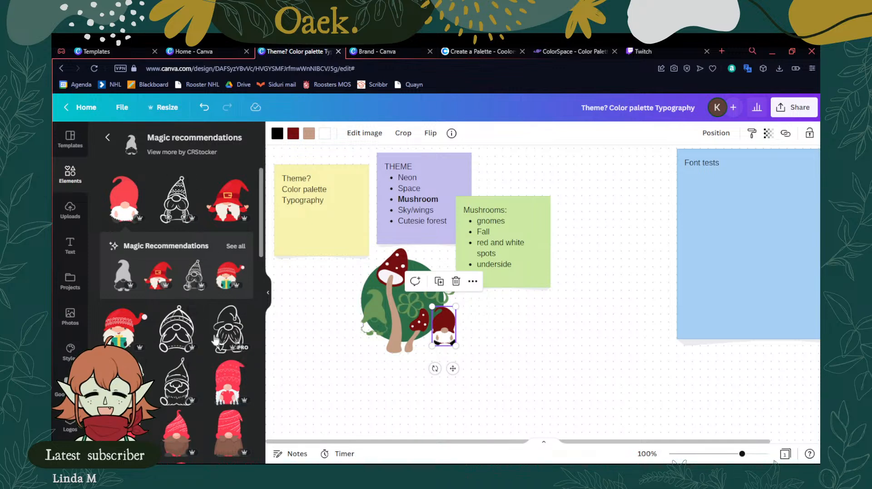
# Browse the gnome recommendations, try the brown-bearded gnome with the striped red hat, and delete it from the board
pyautogui.scroll(-10, 200, 336)
pyautogui.scroll(-5, 200, 339)
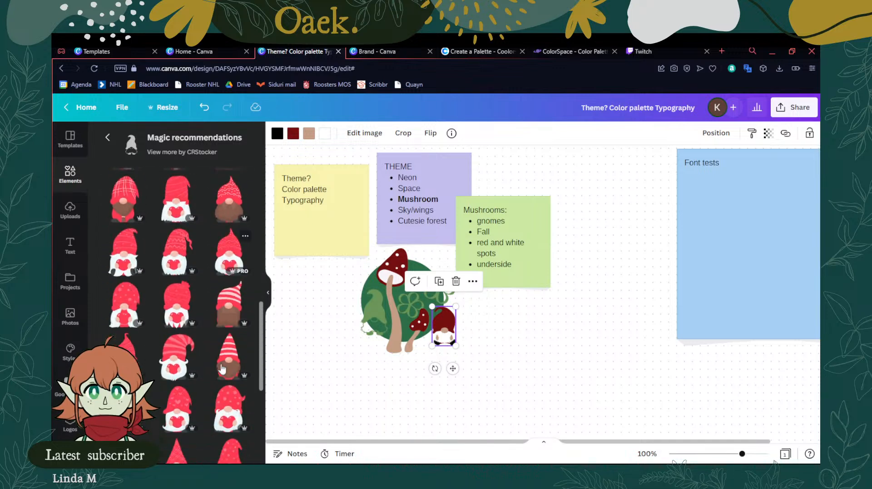
pyautogui.scroll(10, 220, 366)
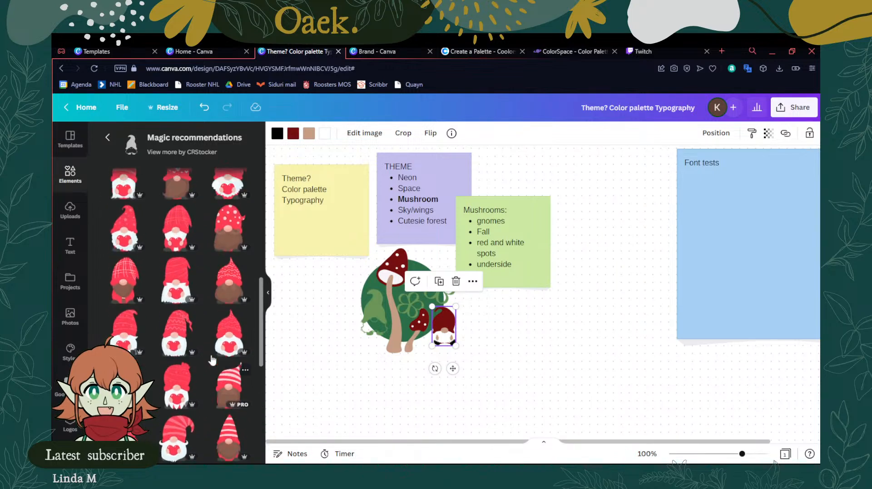
pyautogui.scroll(-2, 136, 327)
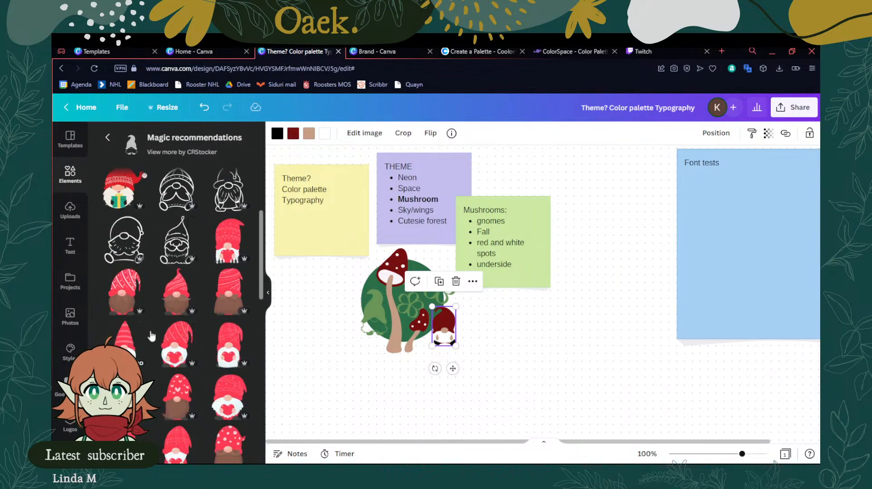
pyautogui.click(126, 296)
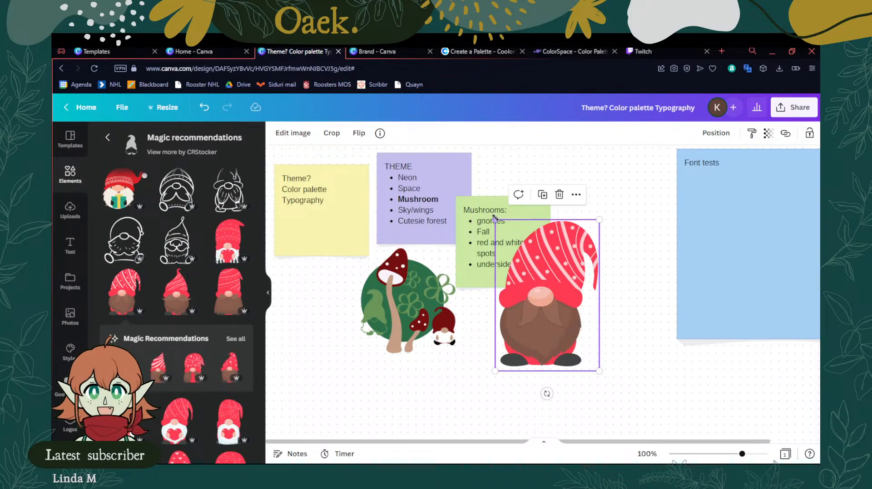
pyautogui.click(560, 195)
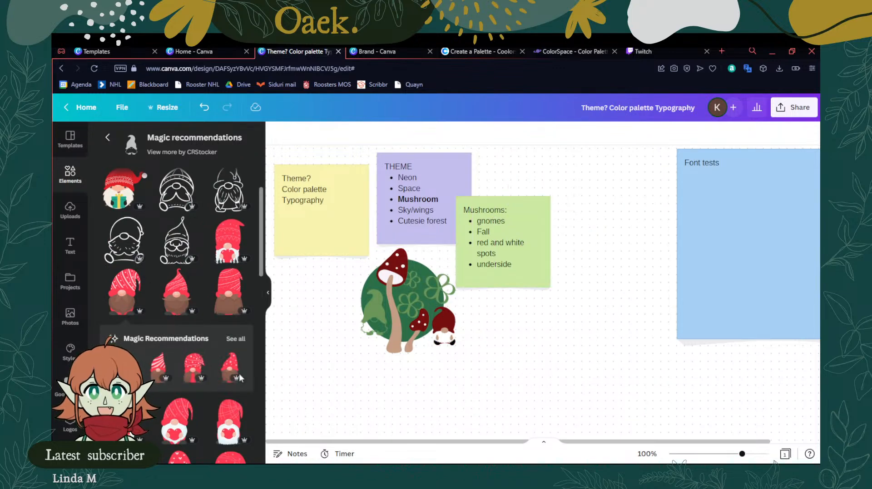
pyautogui.scroll(2, 220, 367)
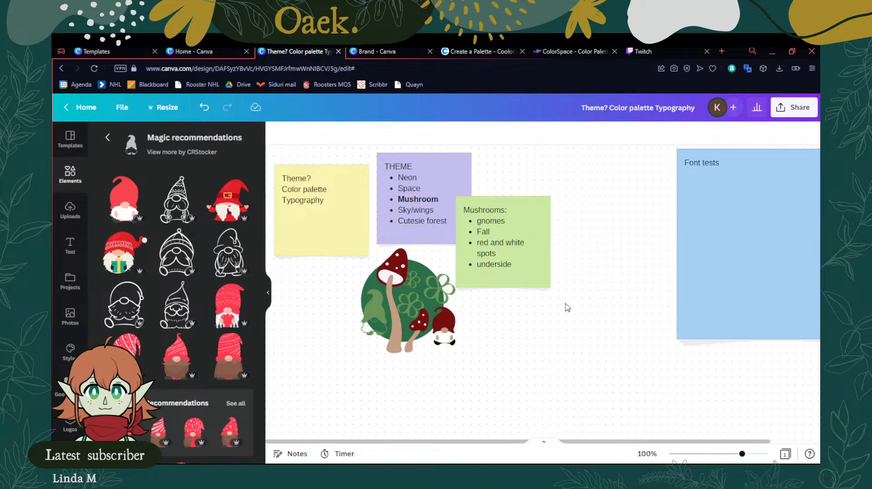
# Delete the dark-red-hatted gnome beside the small mushroom
pyautogui.click(447, 334)
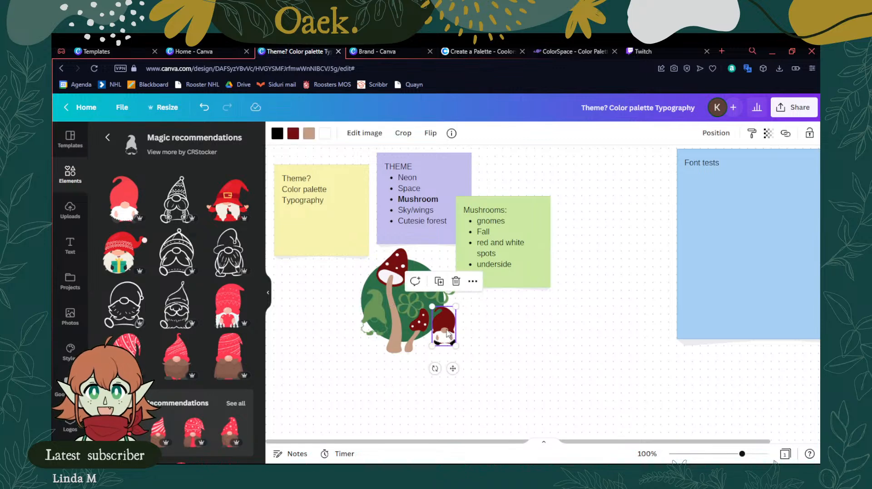
pyautogui.press('Delete')
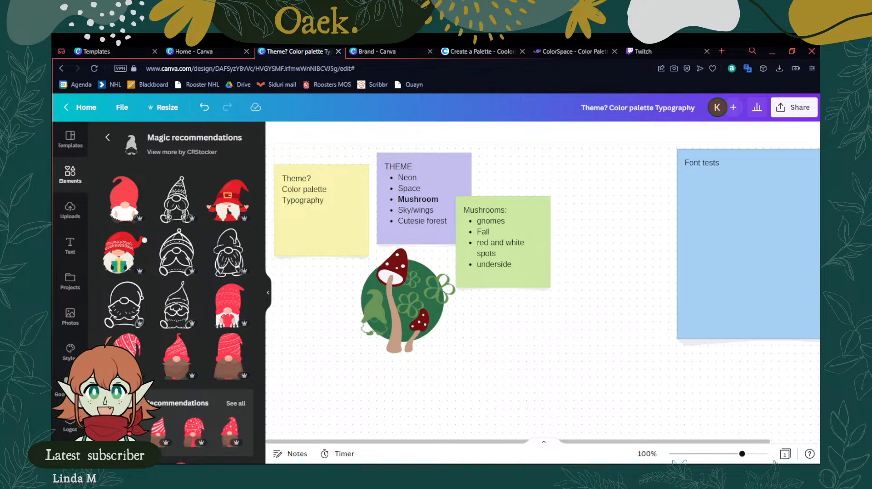
# Rearrange the board by bringing the Font tests note closer and raising the green Mushrooms note and the mushroom artwork beside the THEME note
pyautogui.moveTo(737, 234); pyautogui.dragTo(644, 257)
pyautogui.moveTo(513, 240); pyautogui.dragTo(513, 200)
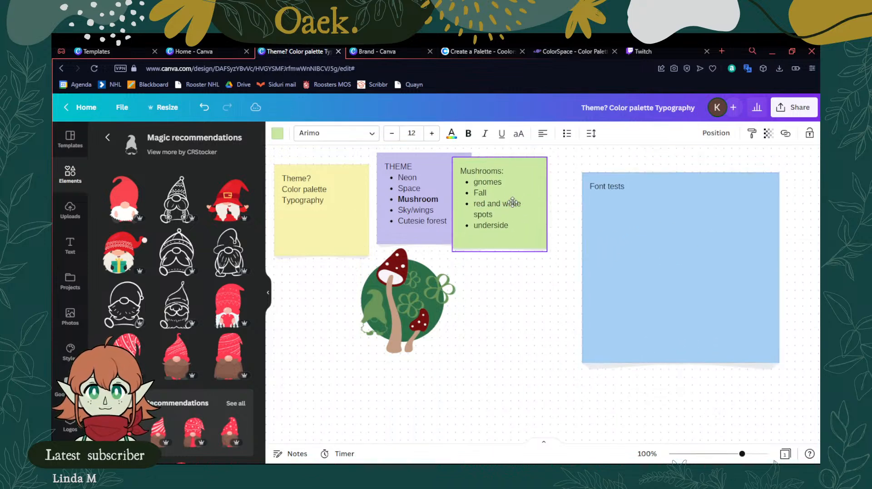
pyautogui.click(424, 297)
pyautogui.moveTo(423, 297); pyautogui.dragTo(439, 277)
pyautogui.moveTo(642, 274); pyautogui.dragTo(611, 289)
pyautogui.moveTo(608, 236); pyautogui.dragTo(623, 241)
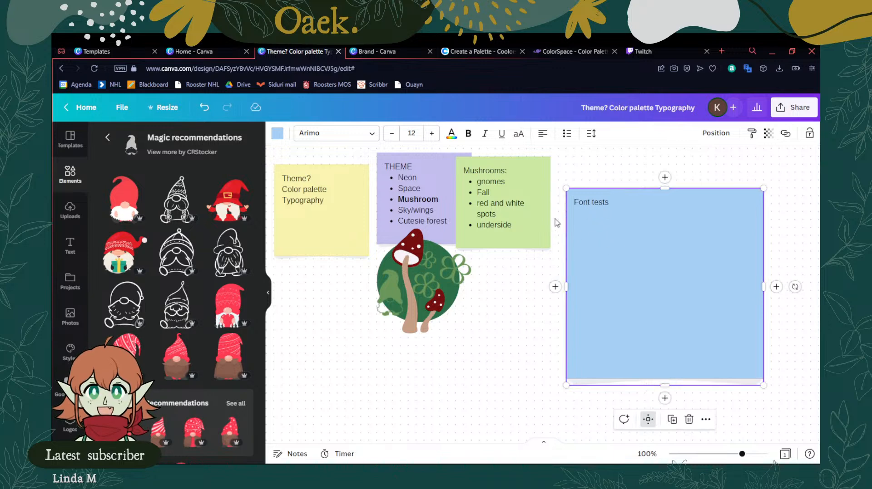
# Look through the available fonts for the Font tests text
pyautogui.doubleClick(592, 207)
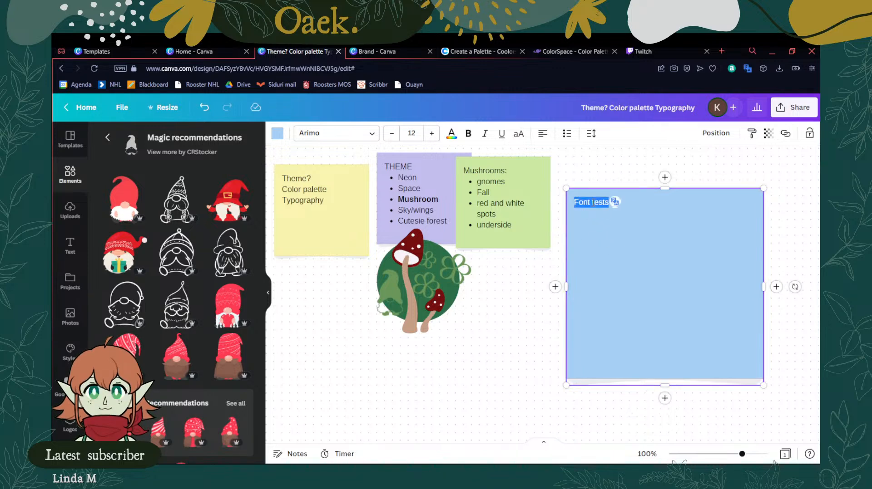
pyautogui.click(313, 133)
pyautogui.scroll(-10, 166, 225)
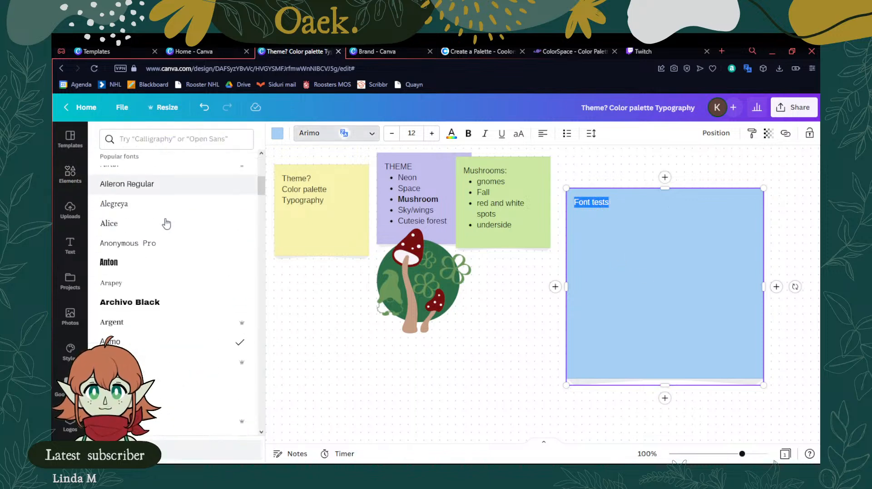
pyautogui.scroll(-20, 168, 237)
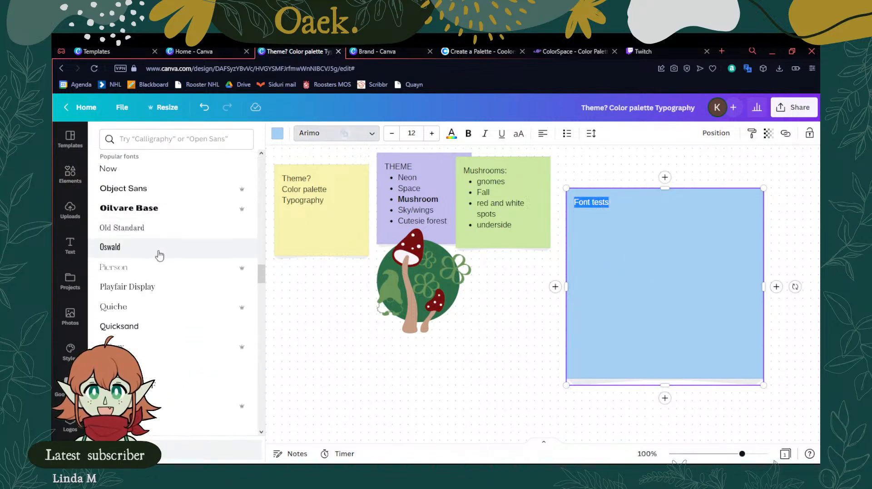
pyautogui.scroll(20, 160, 248)
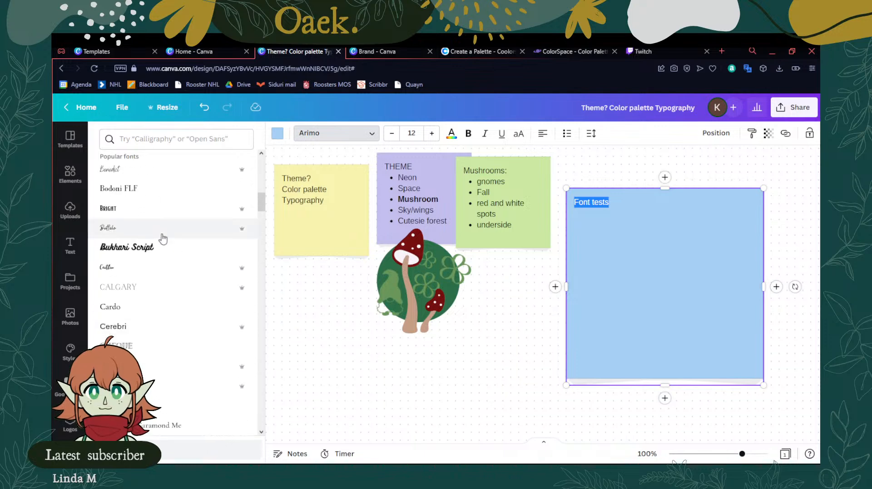
pyautogui.scroll(3, 162, 238)
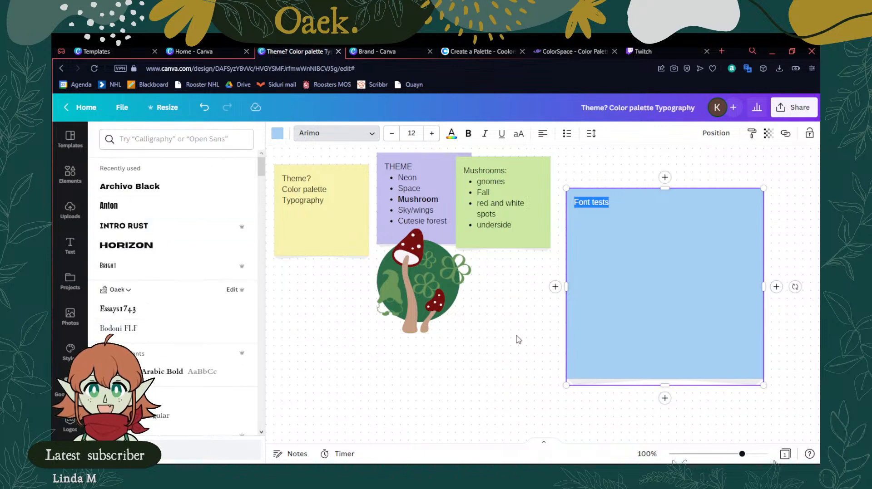
pyautogui.click(602, 270)
# Increase the size of the Font tests text on the blue note to 20
pyautogui.moveTo(609, 203); pyautogui.dragTo(574, 202)
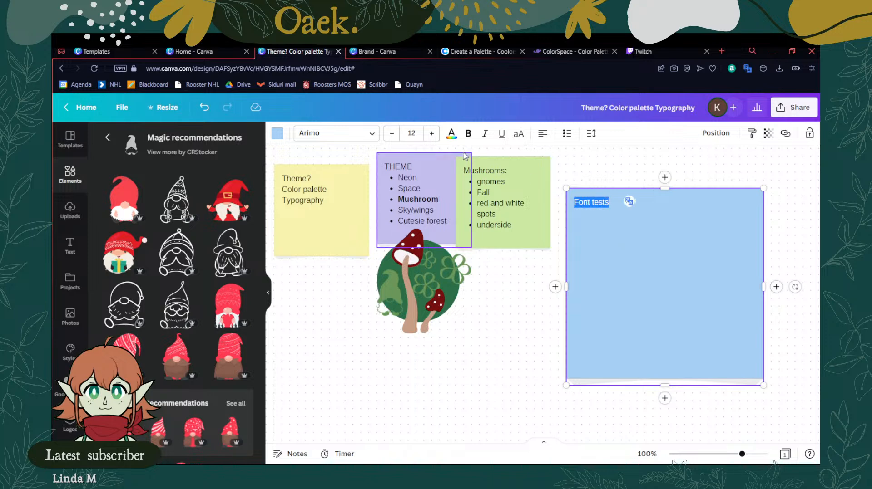
pyautogui.click(432, 133)
pyautogui.click(431, 133)
pyautogui.click(431, 133)
pyautogui.click(432, 133)
pyautogui.click(431, 133)
pyautogui.click(431, 133)
pyautogui.click(431, 133)
pyautogui.click(431, 133)
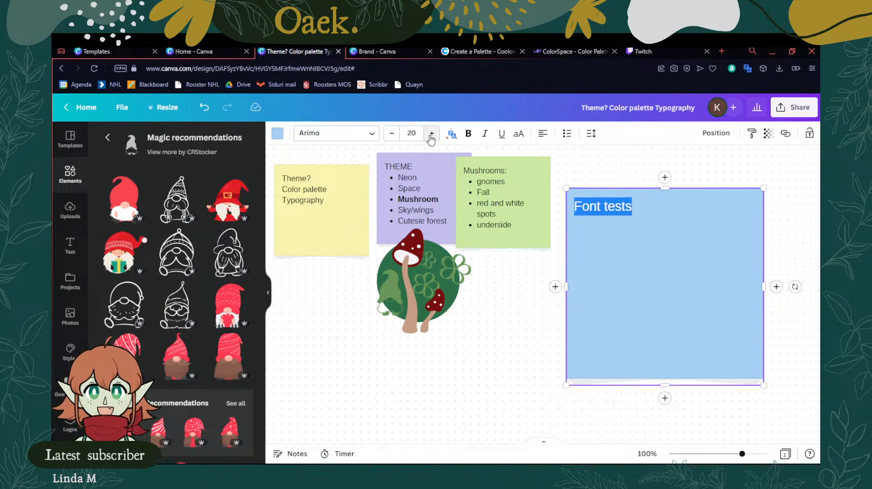
# Change the font of the Font tests text to Essays1743
pyautogui.click(361, 135)
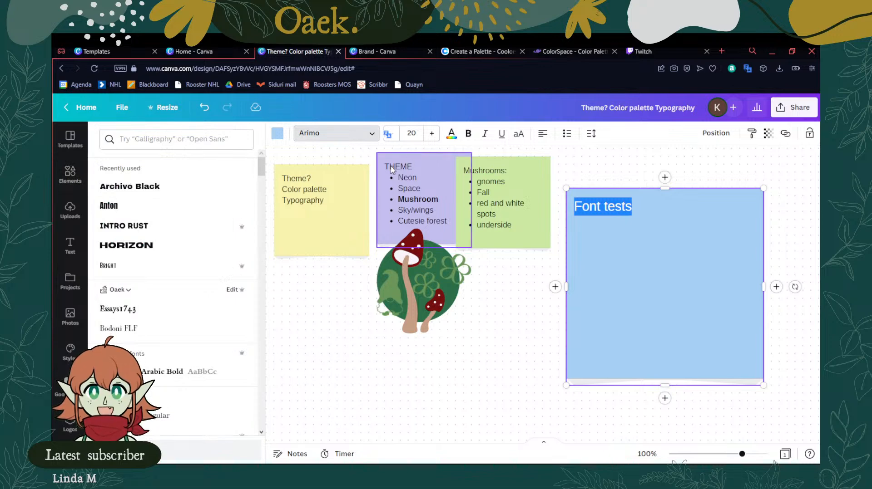
pyautogui.click(128, 311)
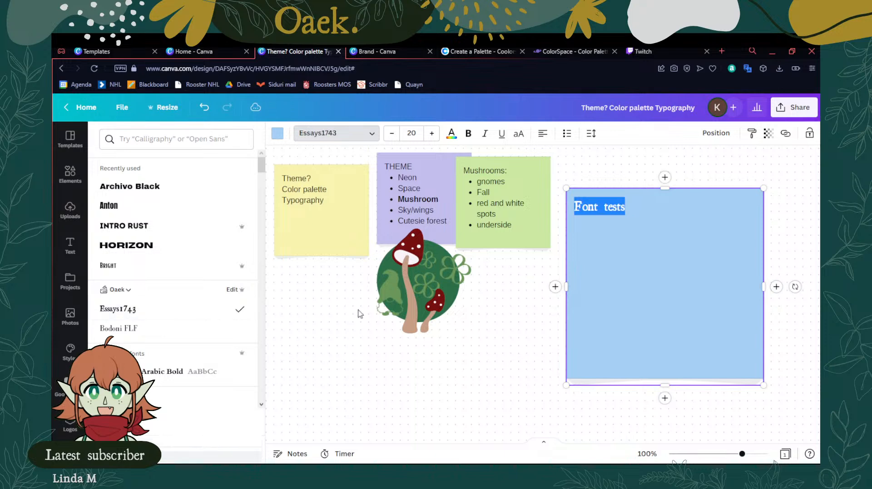
pyautogui.click(592, 227)
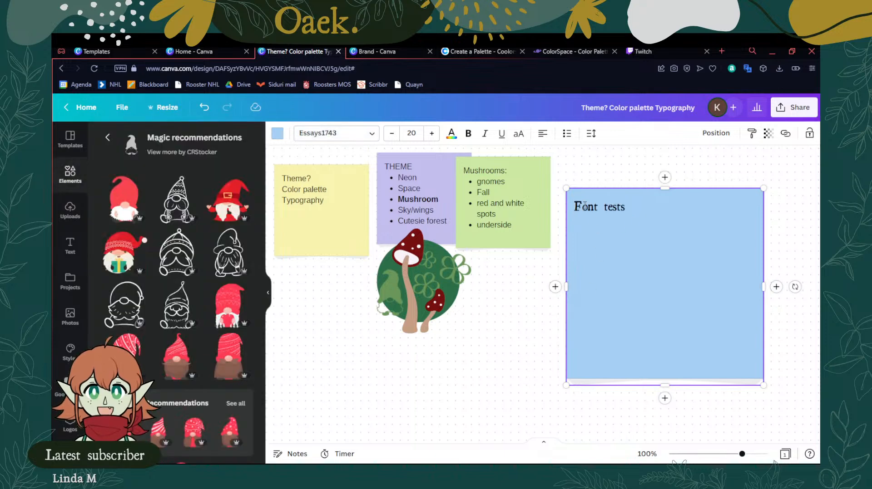
# Replace the Font tests text on the blue note with "Oaek"
pyautogui.tripleClick(612, 208)
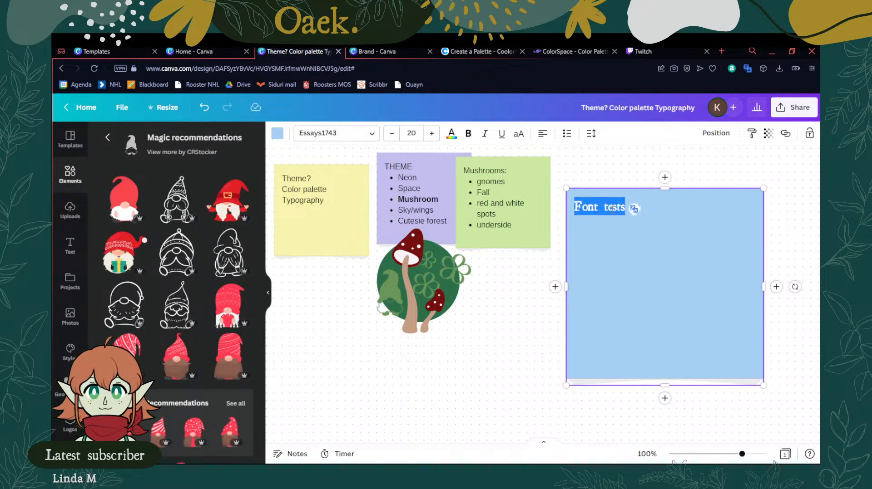
pyautogui.write('Oaek')
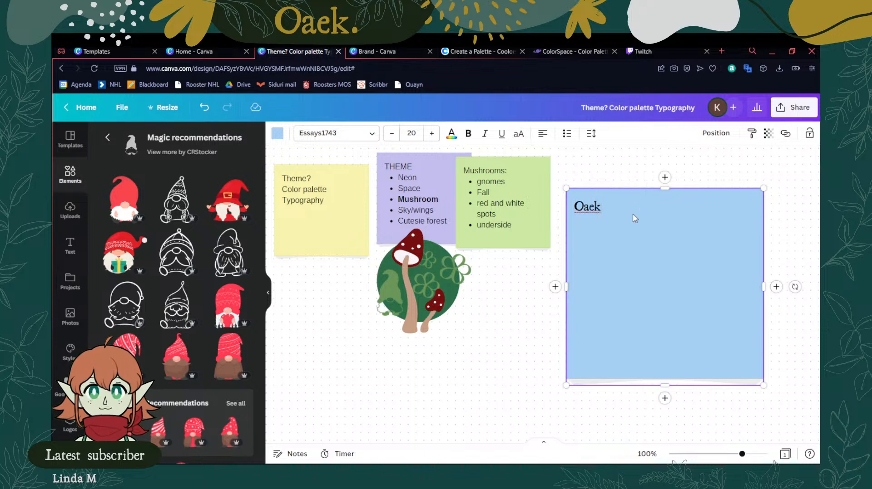
pyautogui.click(615, 165)
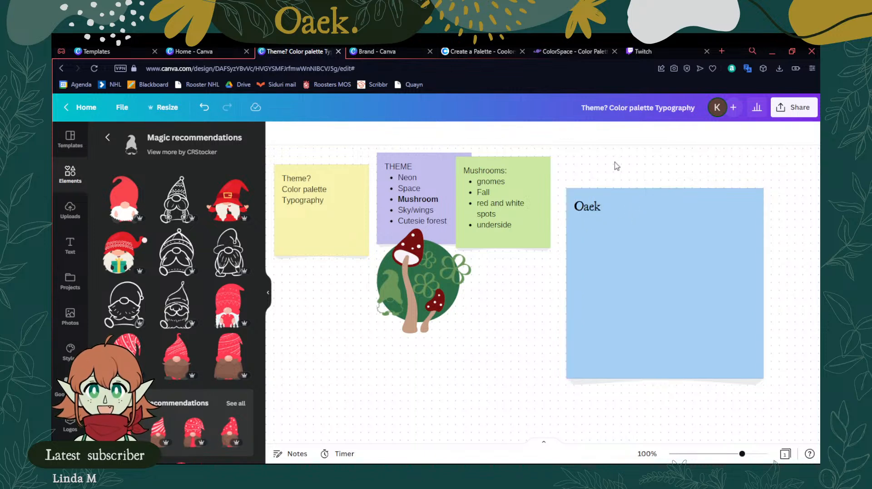
# Start a new line below Oaek on the blue note and look through the font list
pyautogui.click(606, 232)
pyautogui.click(608, 209)
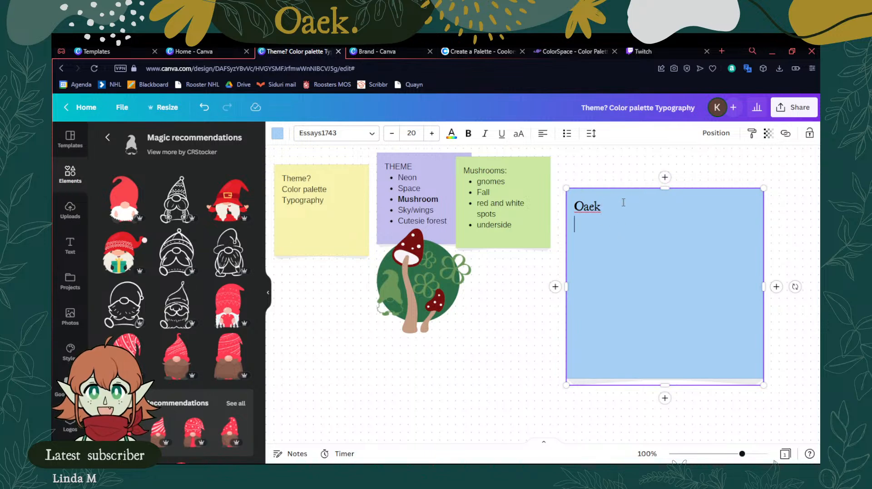
pyautogui.click(313, 133)
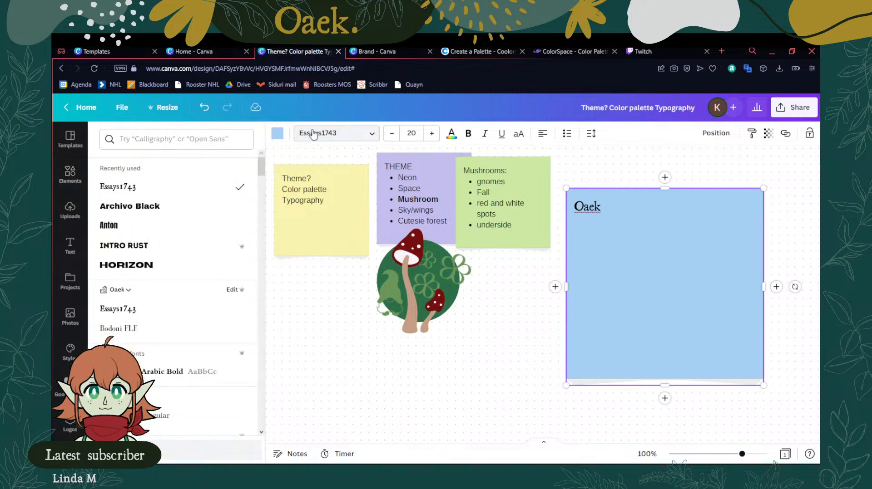
pyautogui.scroll(-5, 155, 283)
pyautogui.scroll(-2, 156, 284)
pyautogui.scroll(3, 155, 285)
pyautogui.scroll(4, 156, 285)
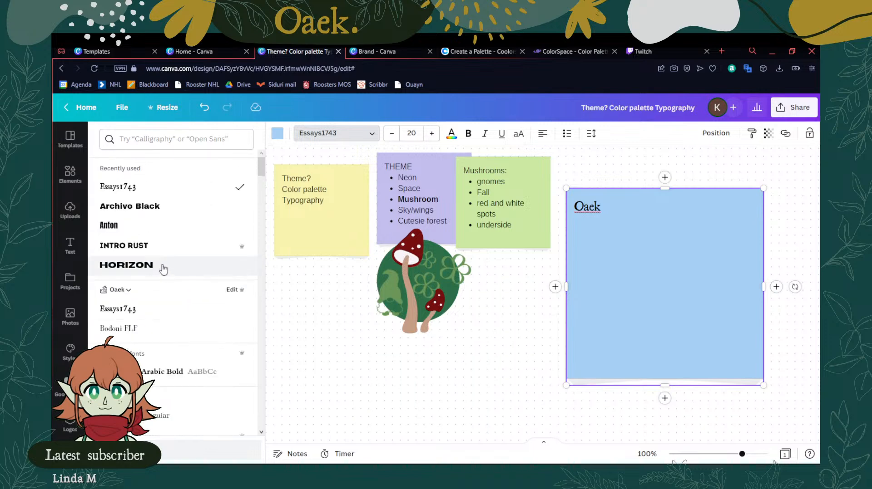
# Browse the font style categories and filter the fonts by Curly
pyautogui.click(159, 145)
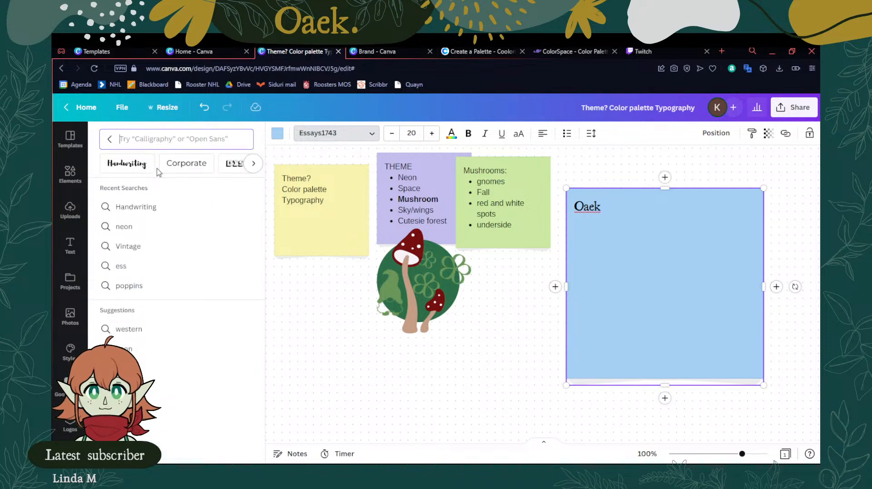
pyautogui.click(253, 164)
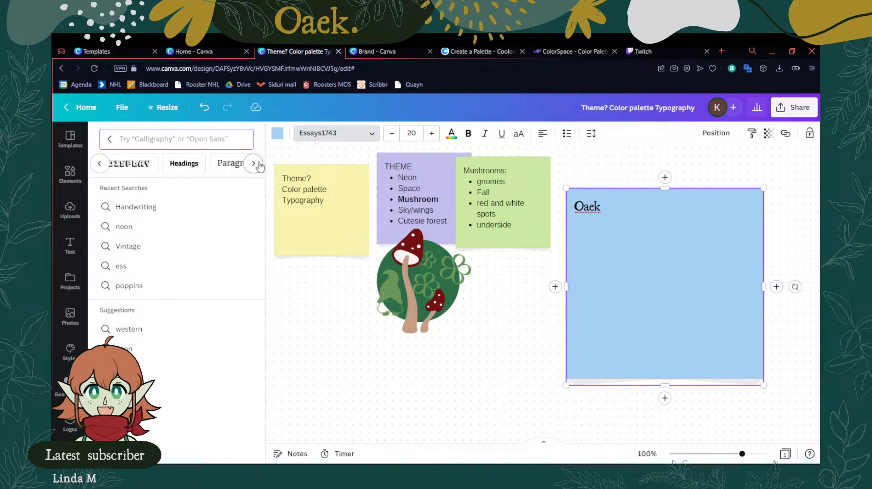
pyautogui.click(253, 164)
pyautogui.click(253, 165)
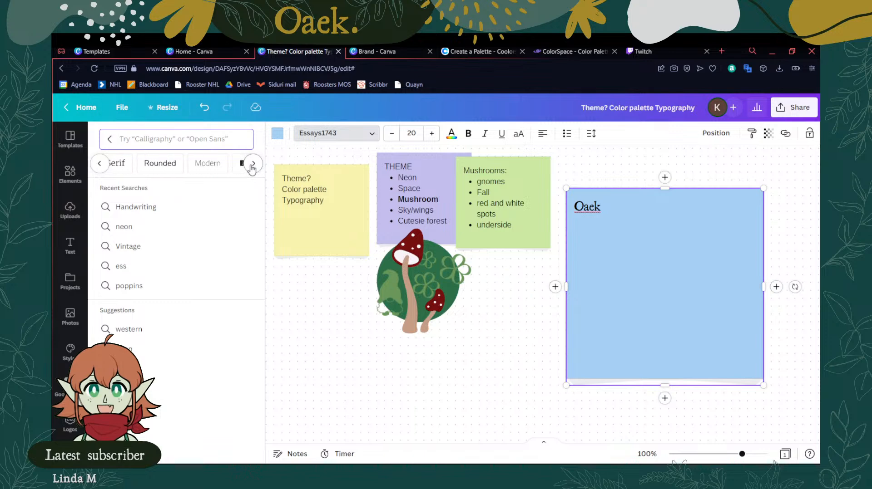
pyautogui.click(253, 164)
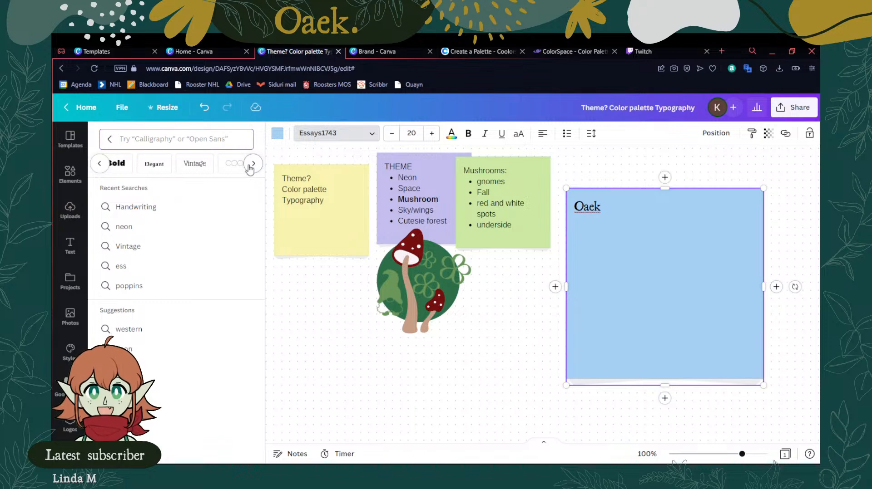
pyautogui.click(252, 165)
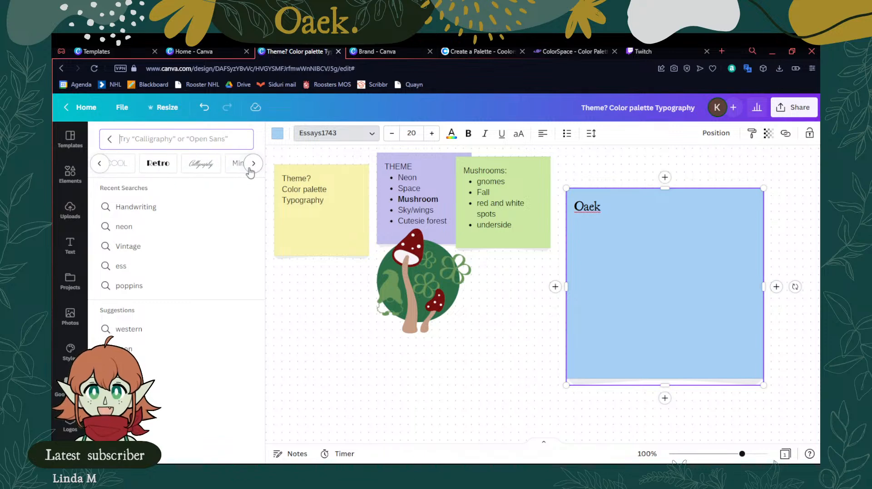
pyautogui.click(252, 164)
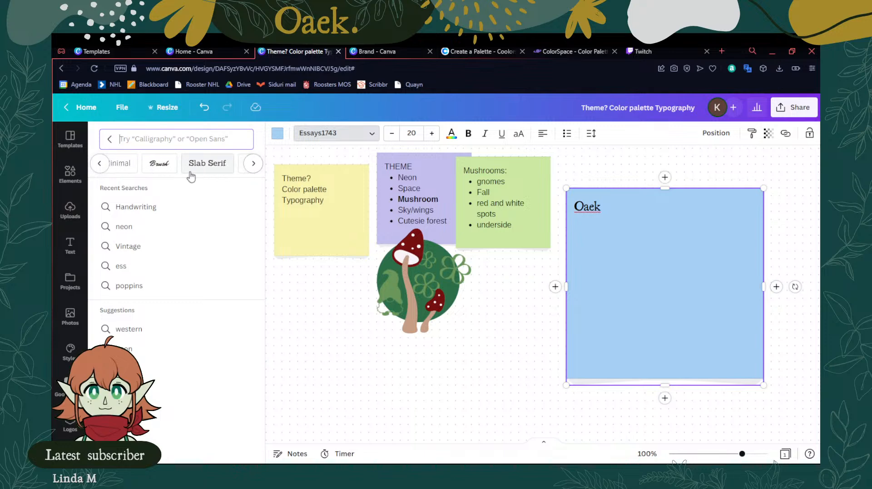
pyautogui.click(252, 164)
pyautogui.click(253, 164)
pyautogui.click(252, 164)
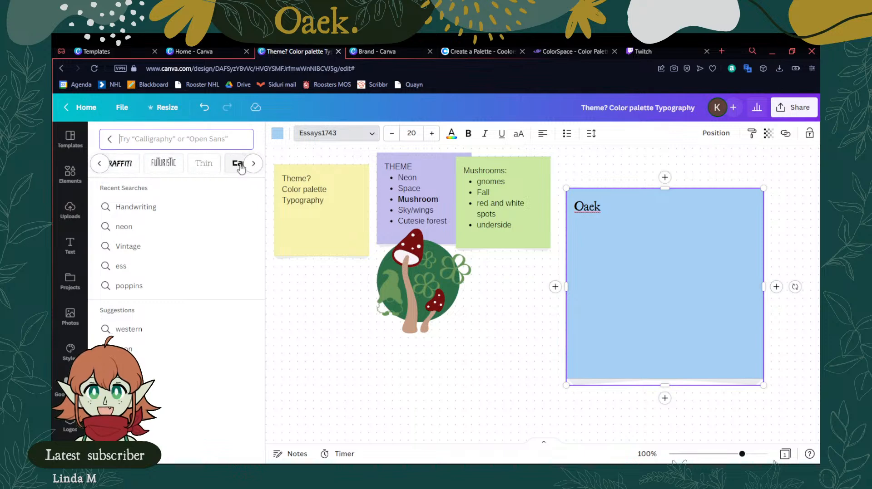
pyautogui.click(253, 164)
pyautogui.click(253, 164)
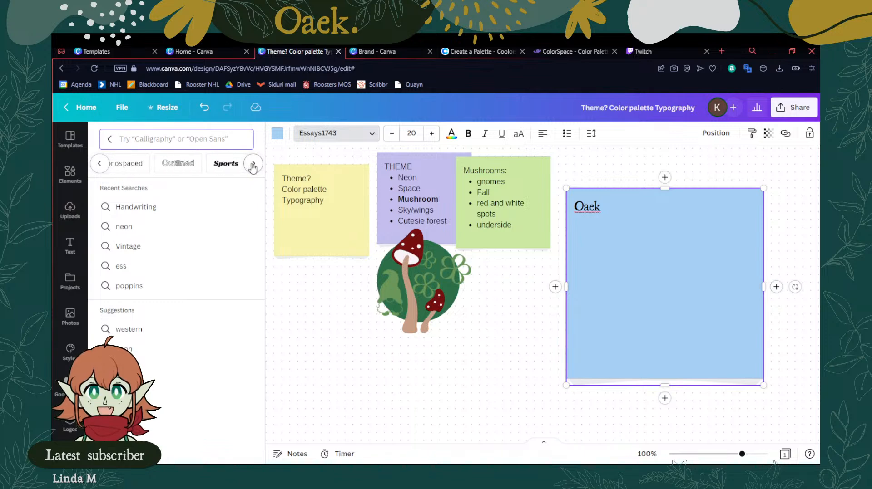
pyautogui.click(253, 164)
pyautogui.click(253, 164)
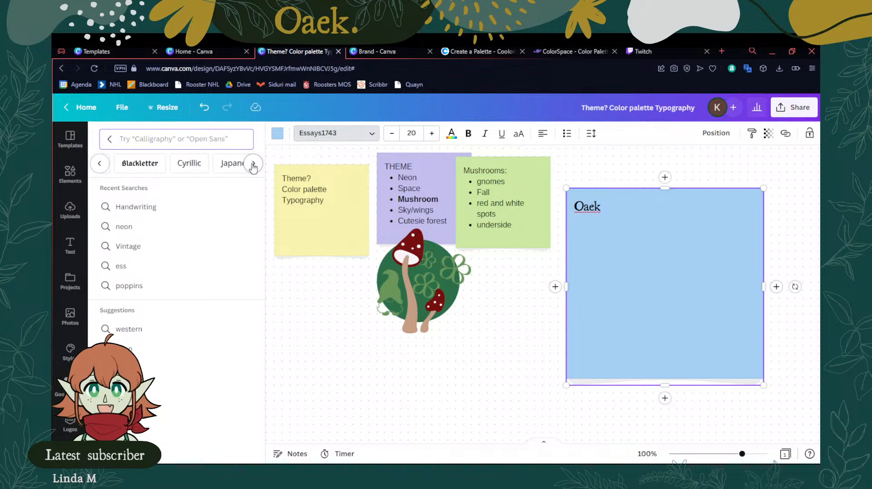
pyautogui.click(99, 168)
pyautogui.click(100, 169)
pyautogui.click(99, 169)
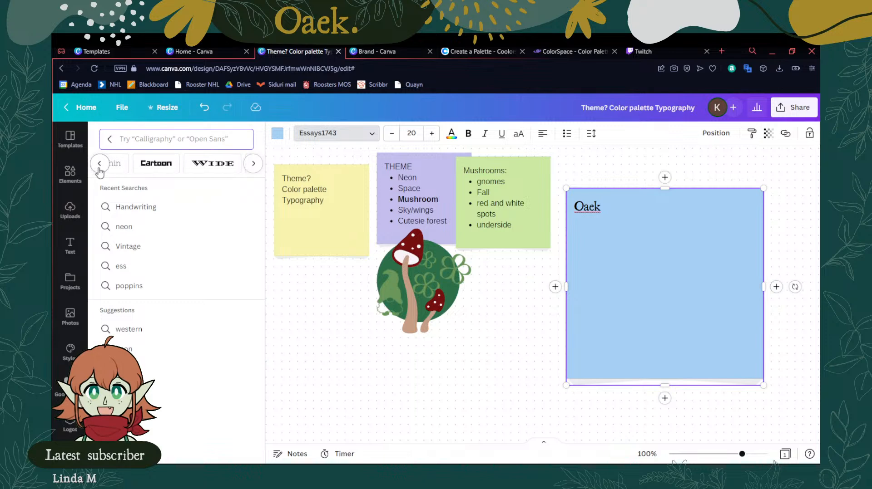
pyautogui.click(100, 168)
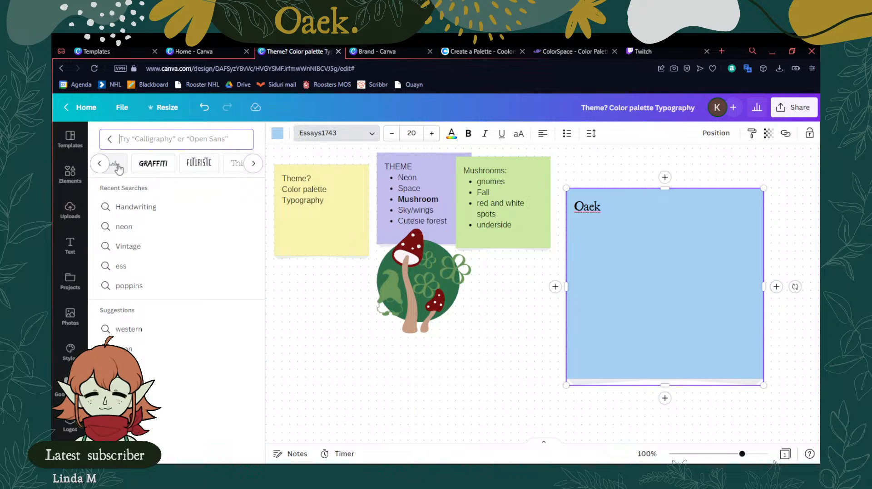
pyautogui.click(117, 166)
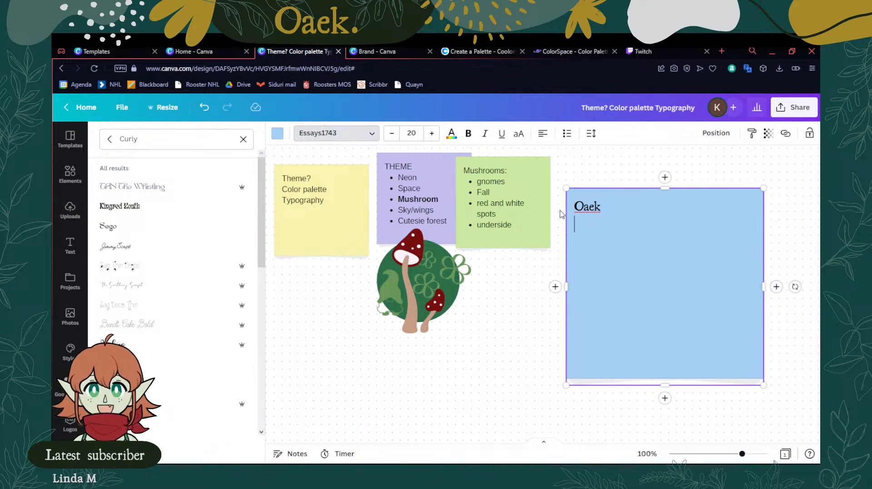
# Add the word "Stream" below Oaek on the blue note and duplicate it to make eight lines
pyautogui.write('tream')
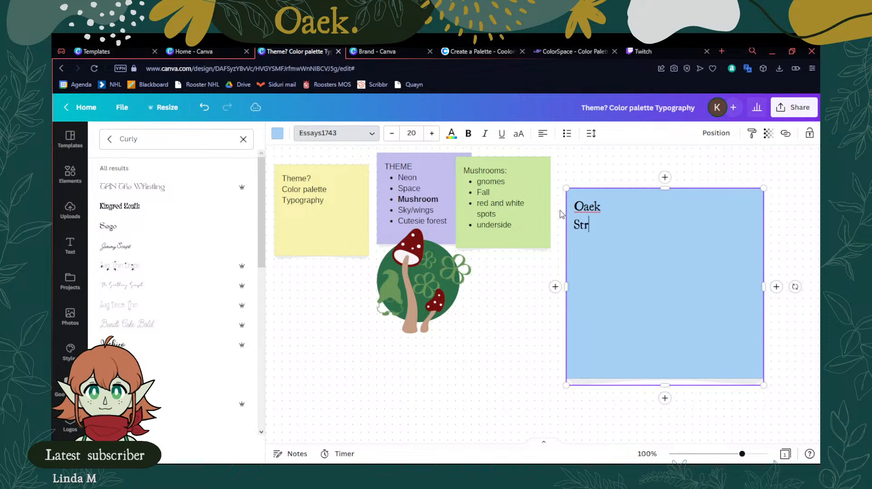
pyautogui.doubleClick(599, 224)
pyautogui.hotkey('ctrl', 'c')
pyautogui.press('Return')
pyautogui.hotkey('ctrl', 'v')
pyautogui.press('Return')
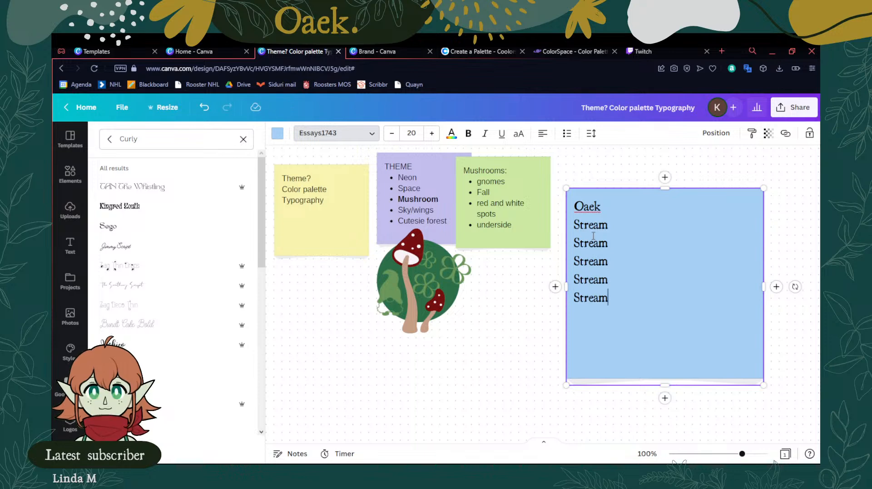
pyautogui.press('Return')
pyautogui.hotkey('ctrl', 'v')
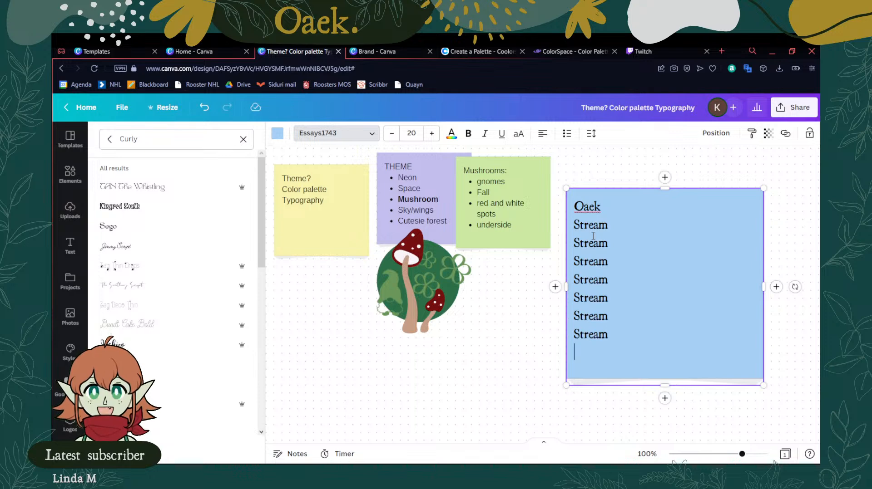
pyautogui.press('Return')
pyautogui.hotkey('ctrl', 'v')
# Change the font of the first Stream line on the blue note to Kingred Youth
pyautogui.doubleClick(595, 225)
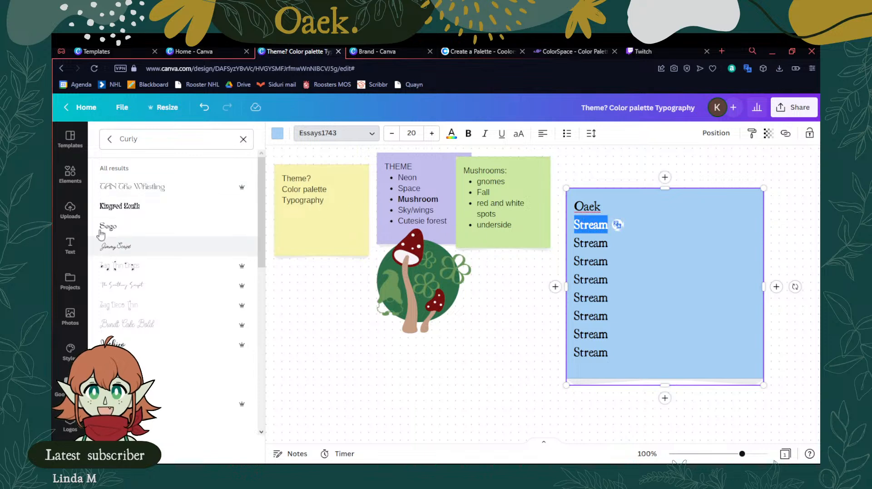
pyautogui.click(143, 207)
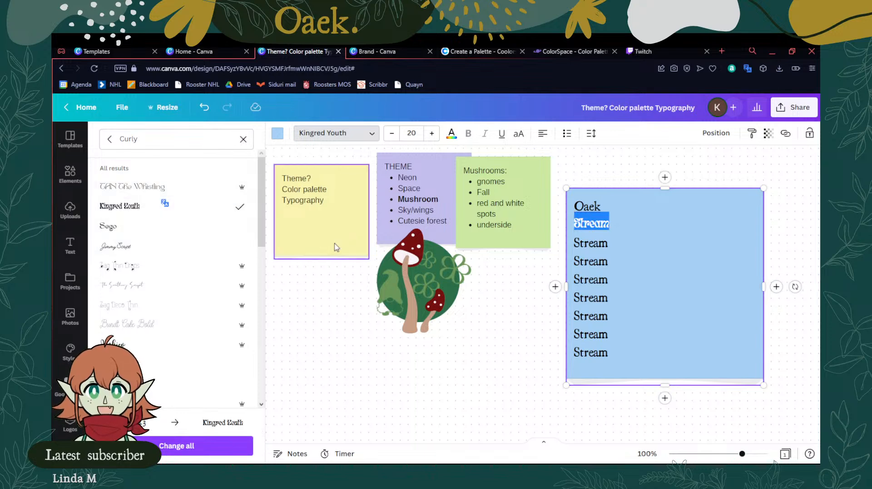
# Increase the size of all the text on the blue note to 27
pyautogui.moveTo(644, 353); pyautogui.dragTo(565, 208)
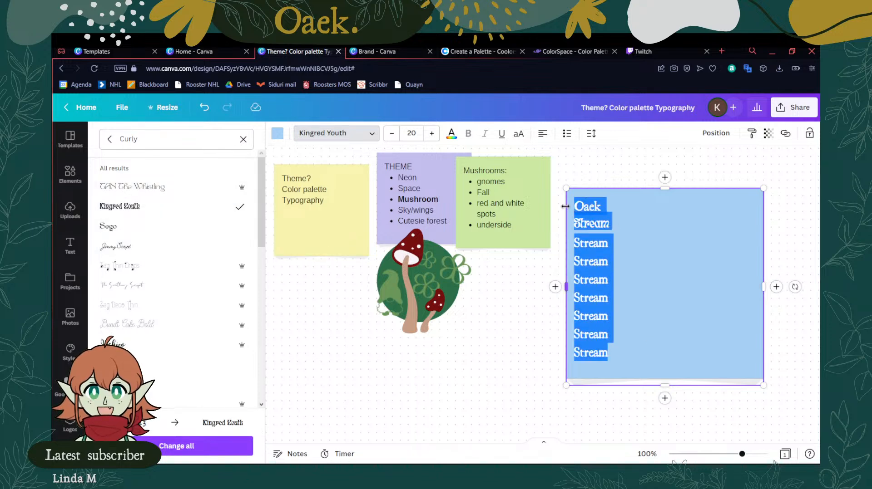
pyautogui.click(431, 133)
pyautogui.click(431, 133)
pyautogui.click(432, 133)
pyautogui.click(432, 133)
pyautogui.click(432, 133)
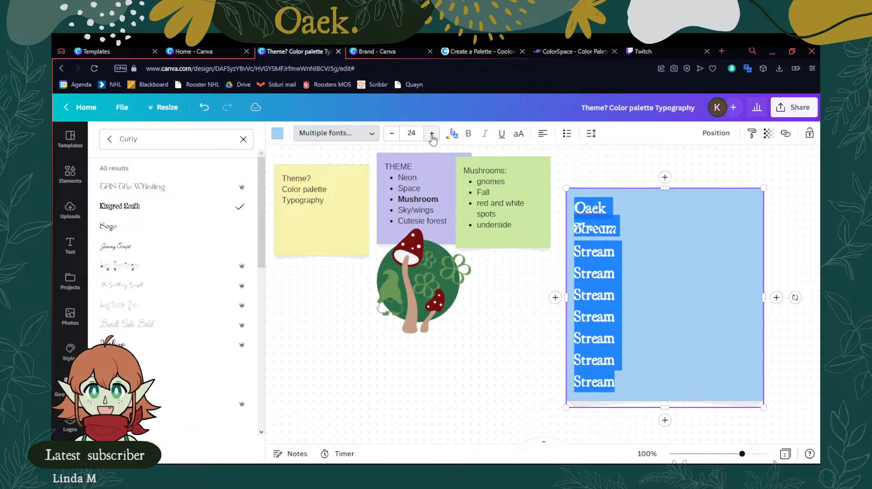
pyautogui.click(431, 133)
pyautogui.click(431, 133)
pyautogui.click(681, 351)
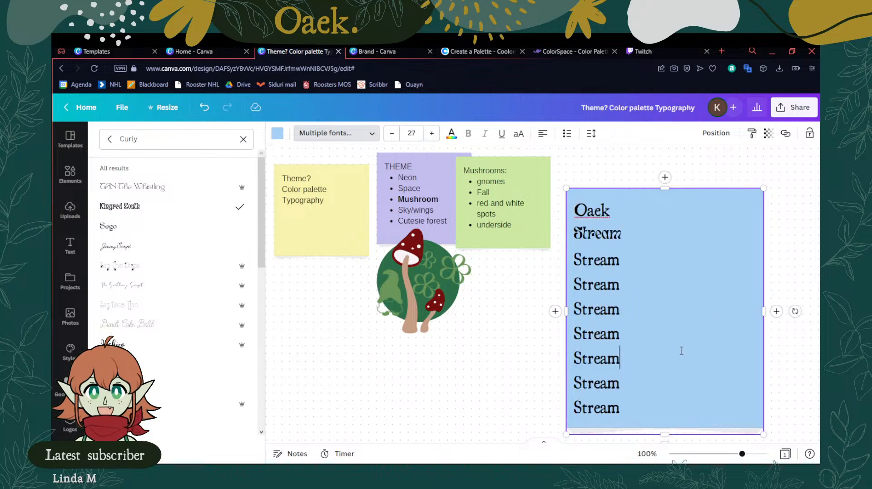
# Select the word in the first Stream line on the blue note
pyautogui.doubleClick(621, 232)
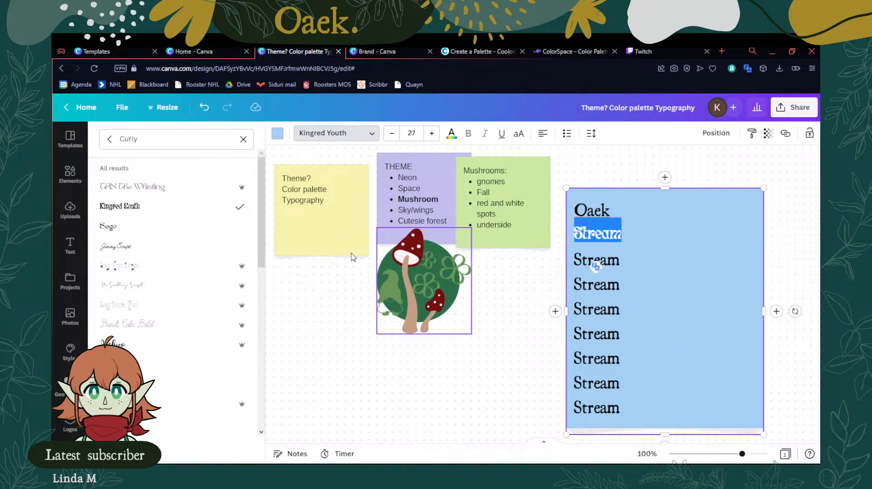
# Change the font of the first "Stream" line in the blue note to Railey
pyautogui.scroll(-1, 129, 237)
pyautogui.click(111, 294)
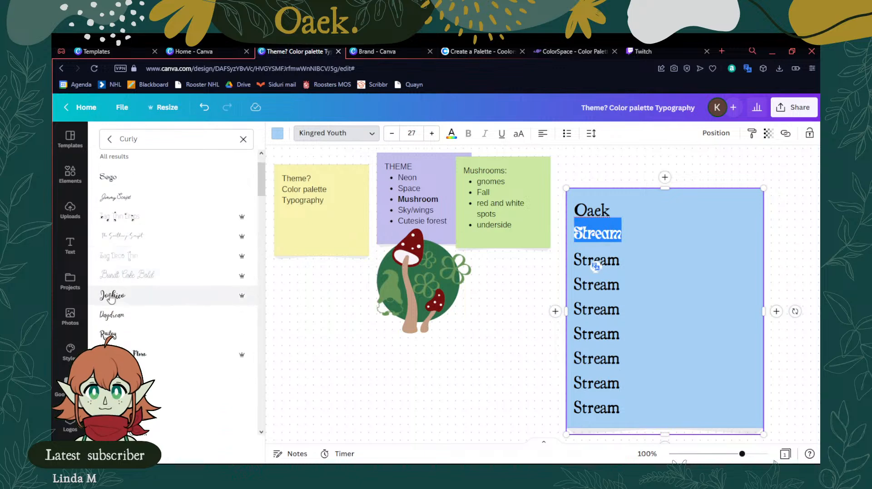
pyautogui.scroll(-1, 120, 293)
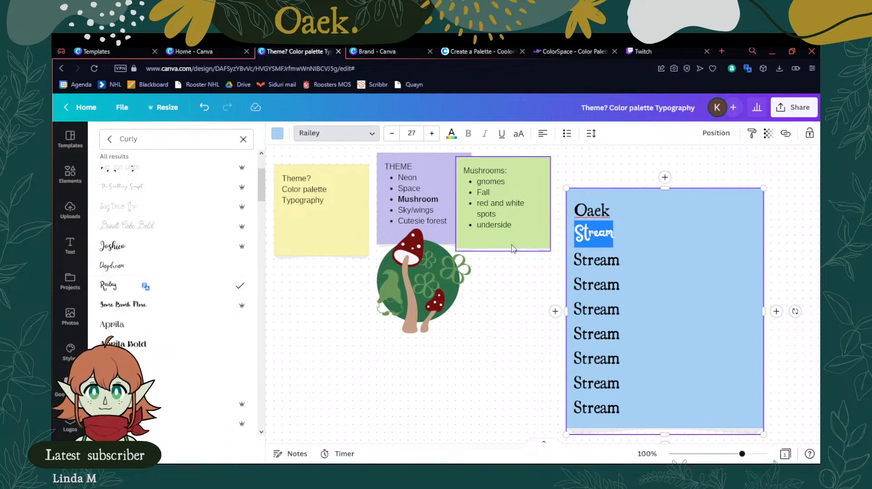
pyautogui.click(621, 255)
pyautogui.moveTo(612, 233); pyautogui.dragTo(567, 238)
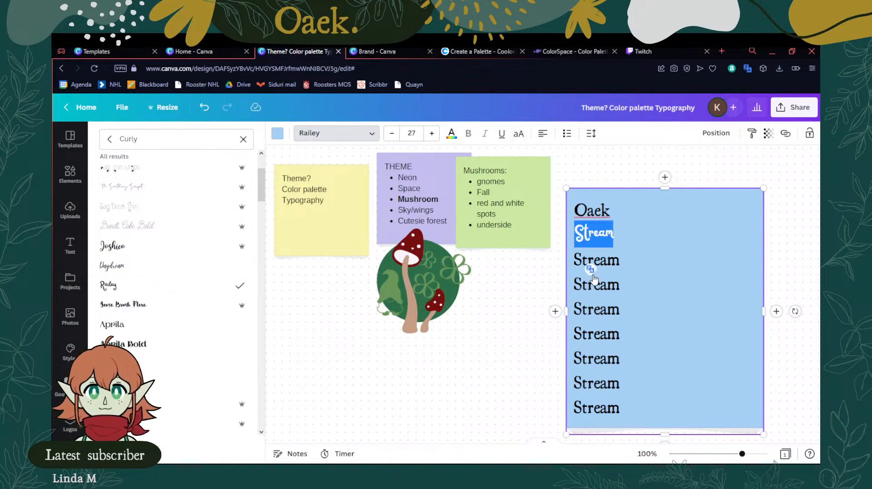
# Try Maldina Script on the second "Stream" line, then set that line's font to Pony Club
pyautogui.click(628, 263)
pyautogui.moveTo(637, 261); pyautogui.dragTo(573, 267)
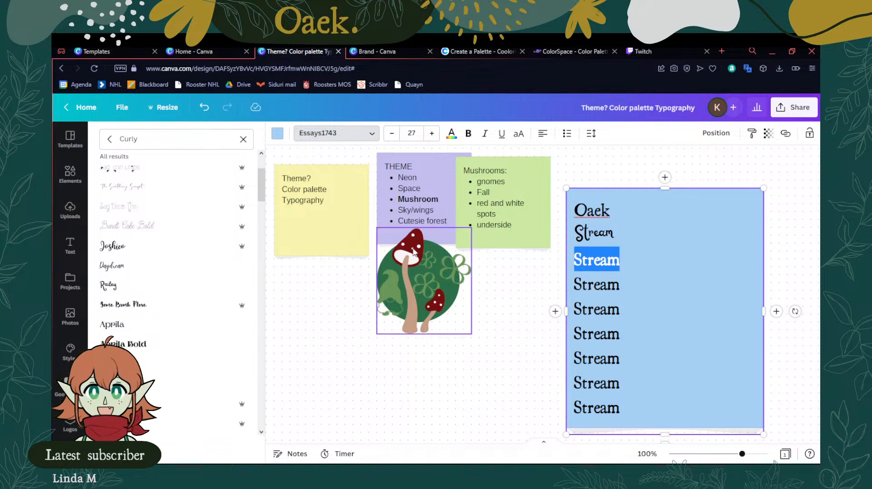
pyautogui.scroll(-2, 125, 318)
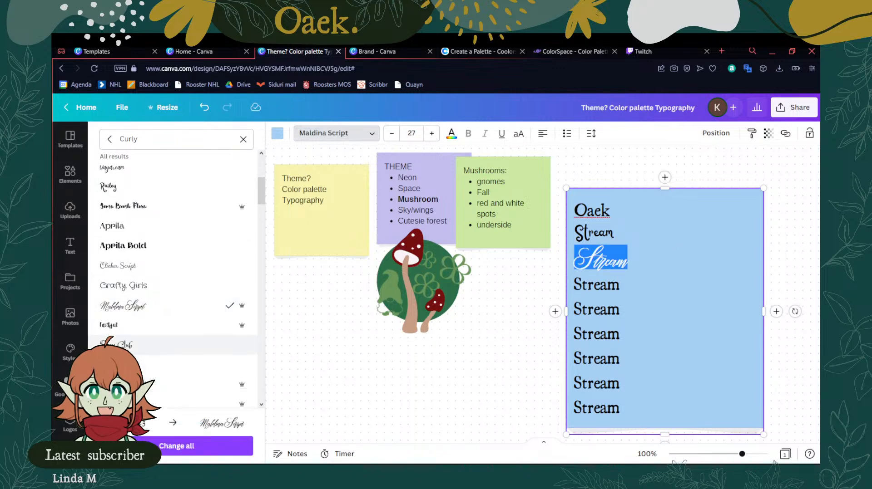
pyautogui.click(123, 345)
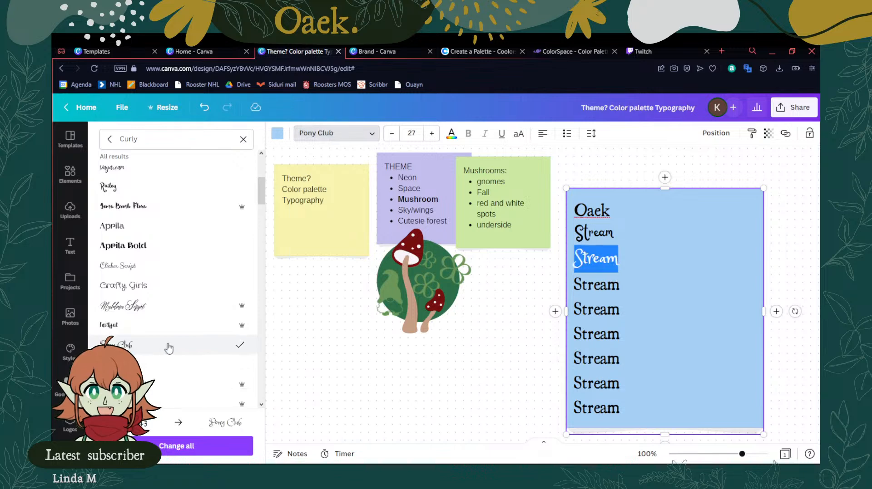
pyautogui.click(653, 253)
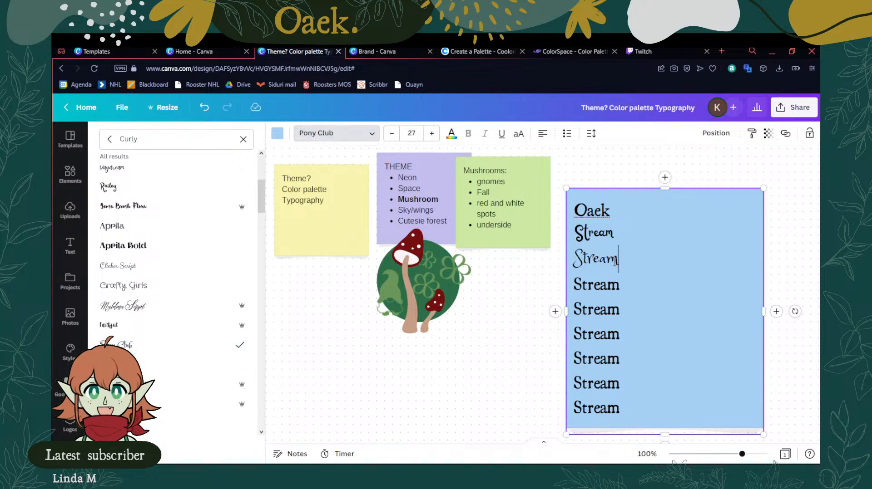
pyautogui.moveTo(613, 261); pyautogui.dragTo(562, 261)
# Try the fonts Badhorse Script, Jimmy Script, The Something Script and Joshico on the third "Stream" line
pyautogui.moveTo(622, 285); pyautogui.dragTo(564, 286)
pyautogui.scroll(-2, 140, 287)
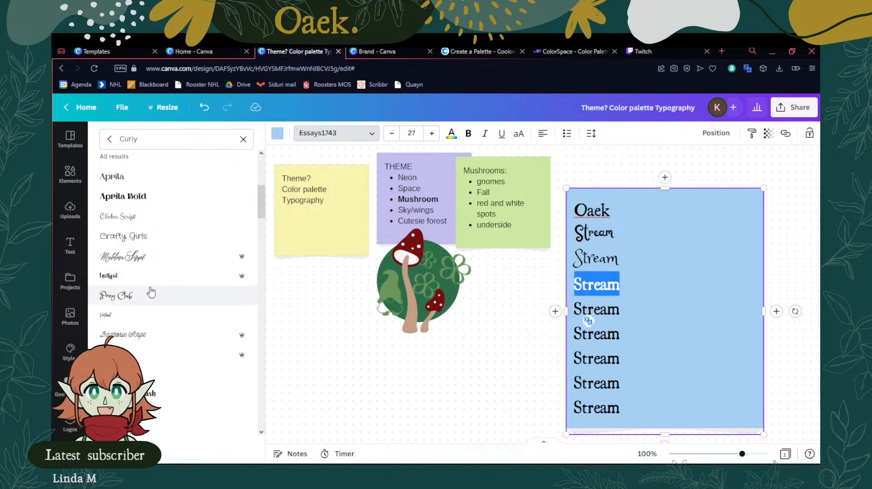
pyautogui.scroll(-2, 146, 293)
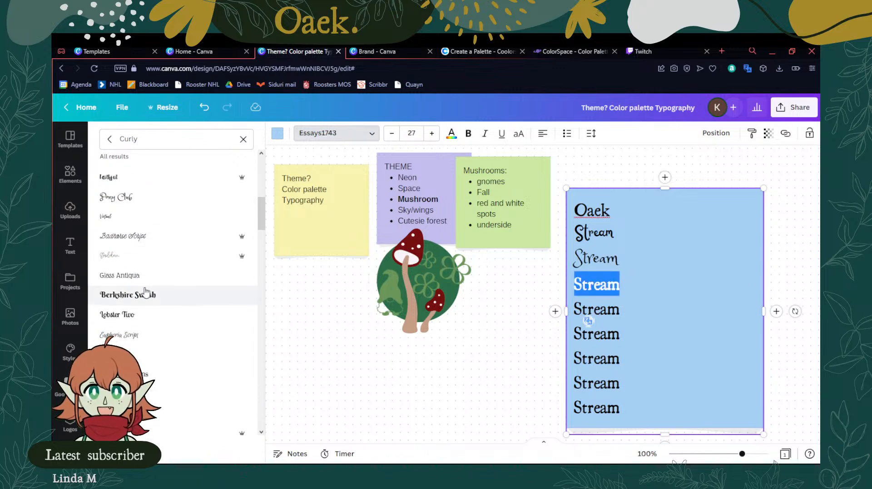
pyautogui.scroll(-5, 143, 257)
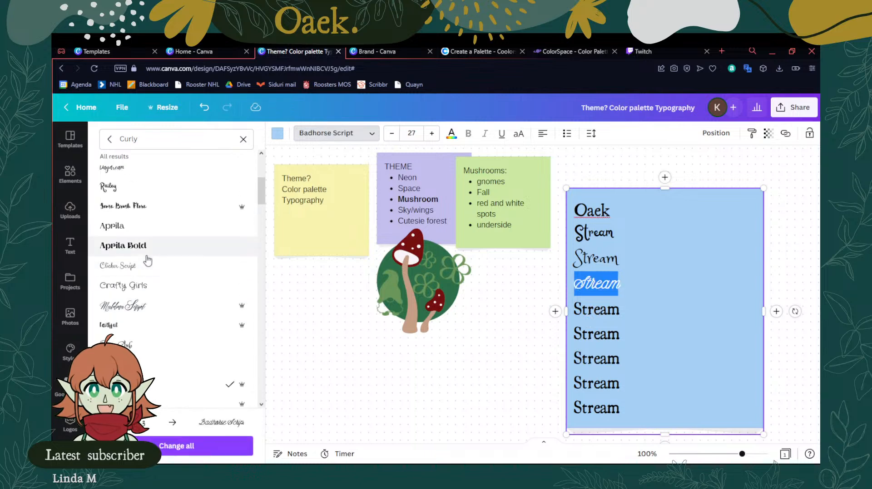
pyautogui.scroll(1, 146, 265)
pyautogui.click(136, 247)
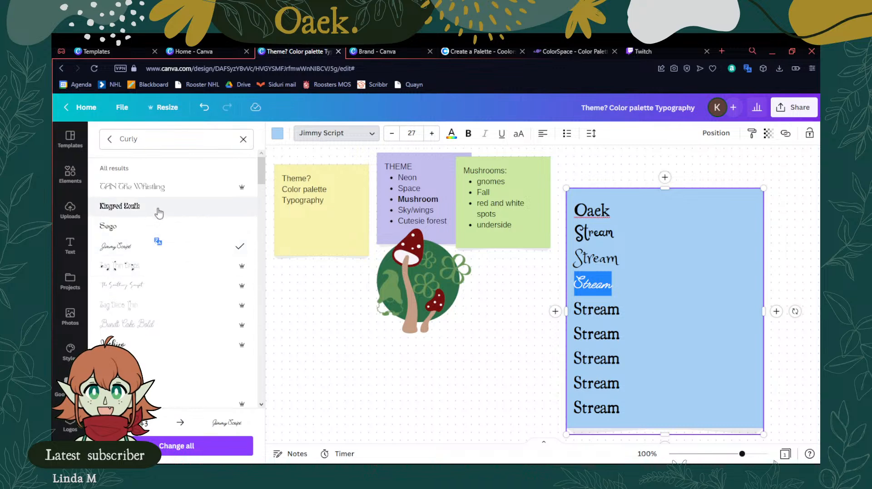
pyautogui.click(146, 294)
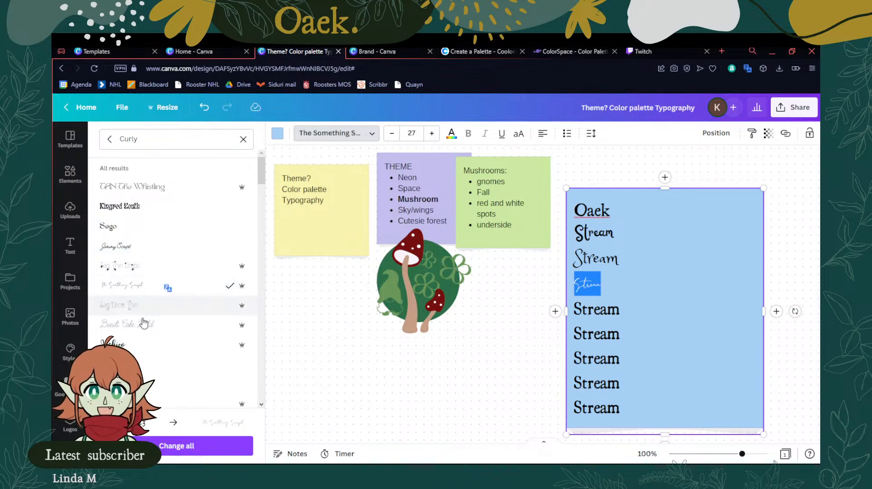
pyautogui.scroll(-1, 145, 316)
pyautogui.click(122, 297)
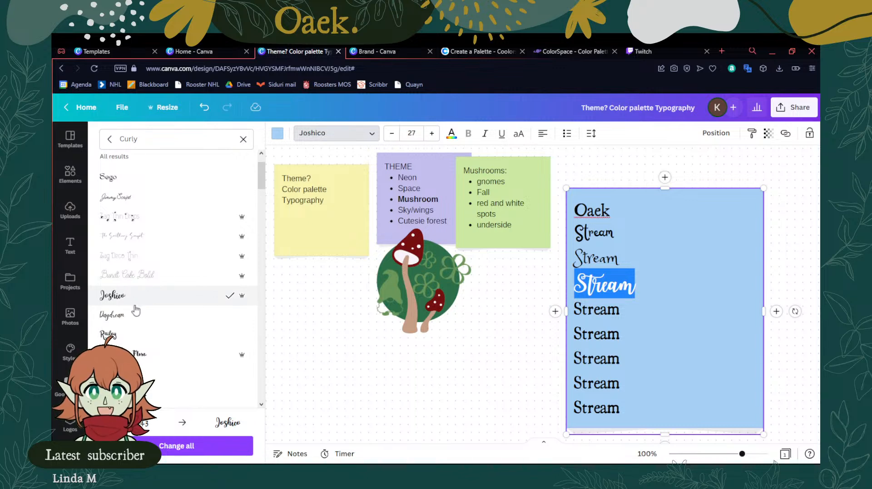
# Try the fonts Virtual, Euphoria Script, Grand Hotel, Shrewdy and Waymar Script on the third "Stream" line
pyautogui.scroll(-5, 136, 310)
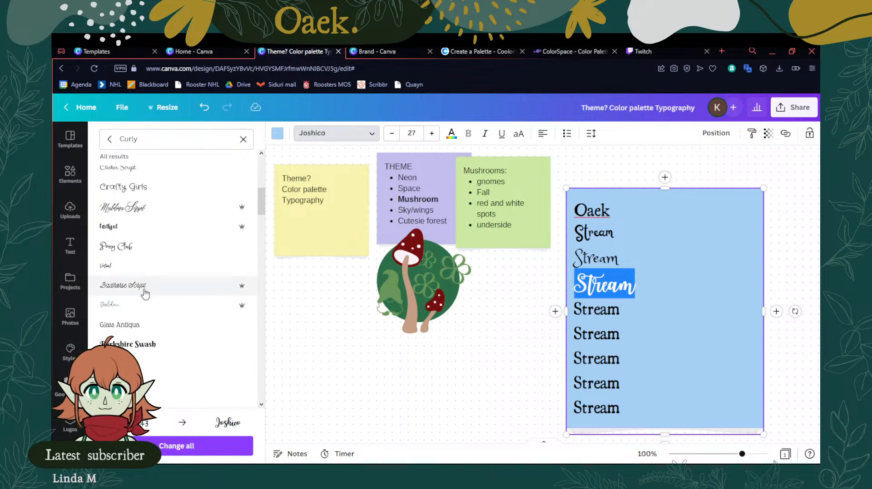
pyautogui.scroll(-2, 140, 278)
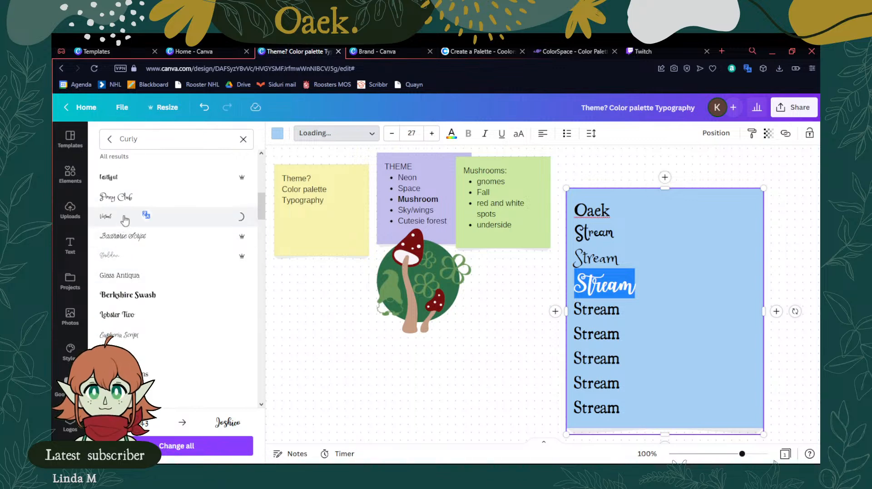
pyautogui.scroll(-2, 136, 227)
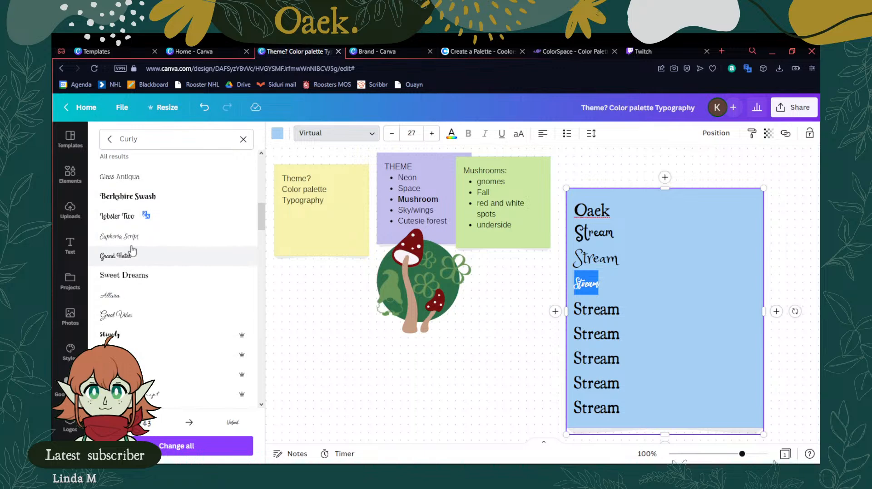
pyautogui.click(128, 236)
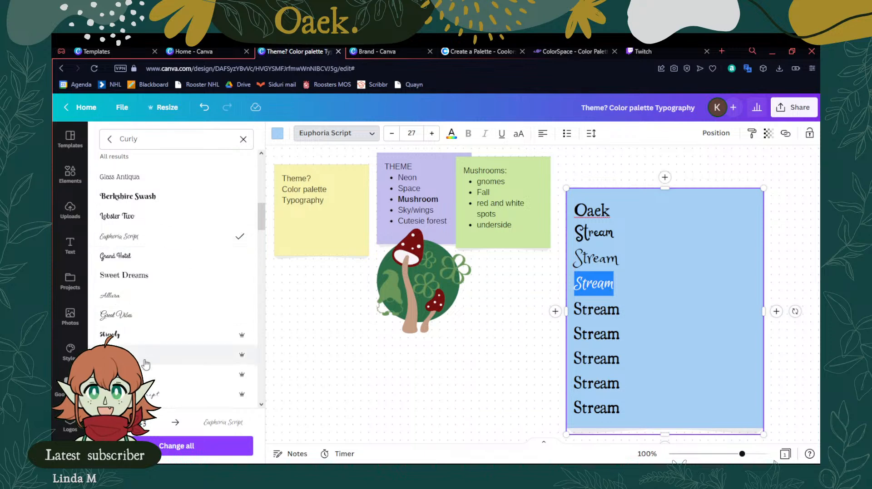
pyautogui.scroll(-1, 142, 255)
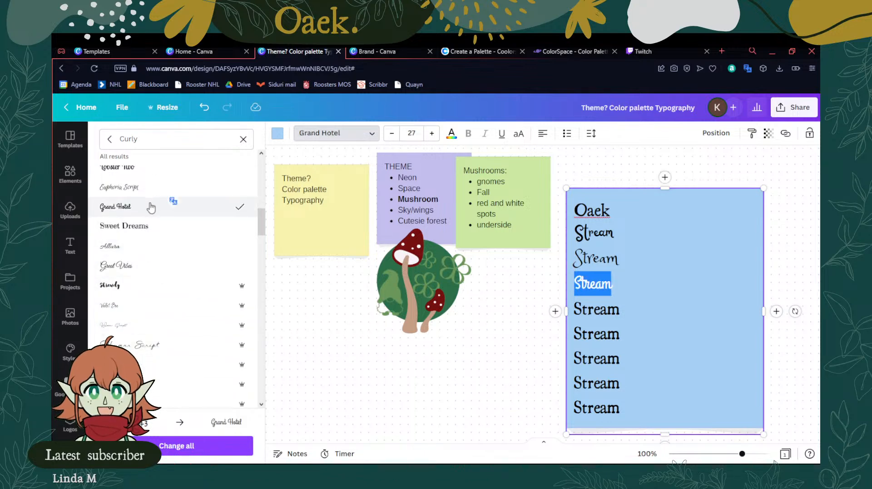
pyautogui.scroll(-1, 140, 236)
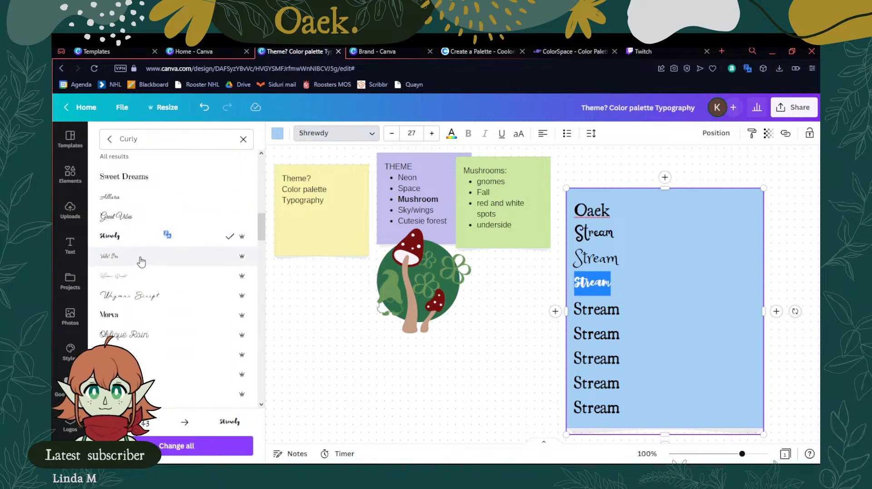
pyautogui.click(129, 276)
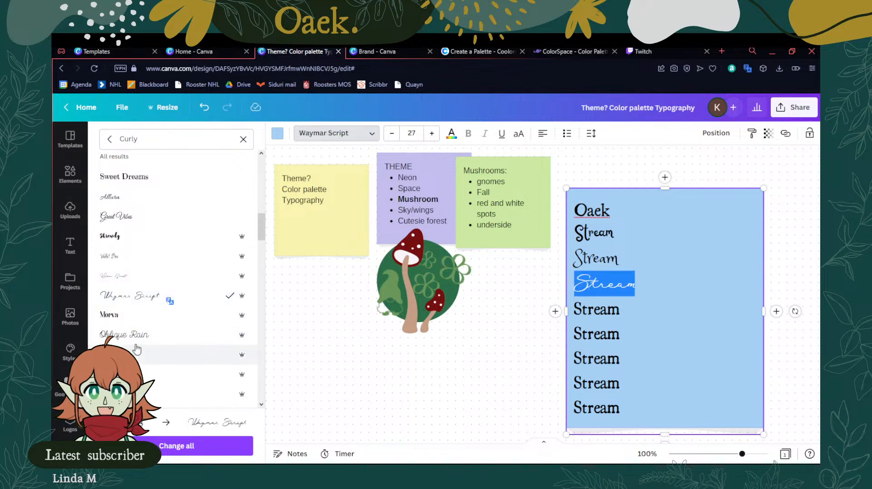
# Try the fonts Portobesto, Silver Stone Rough and Marvey on the third "Stream" line
pyautogui.scroll(-3, 160, 348)
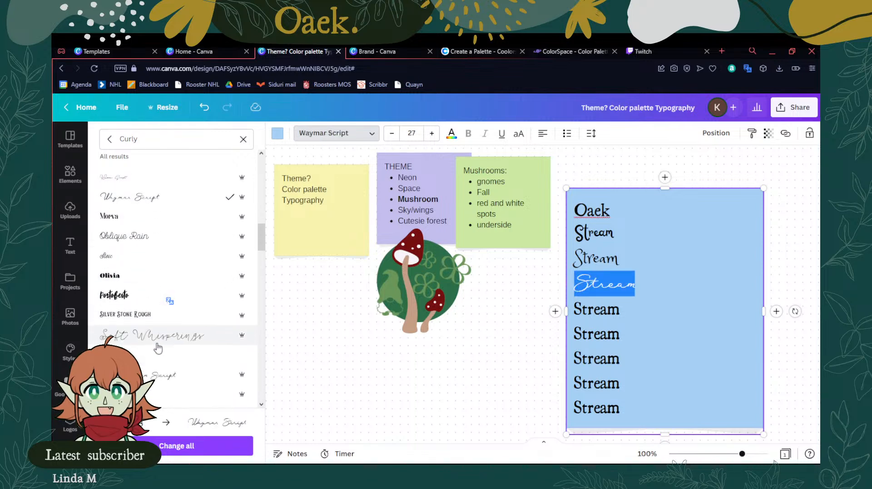
pyautogui.click(108, 301)
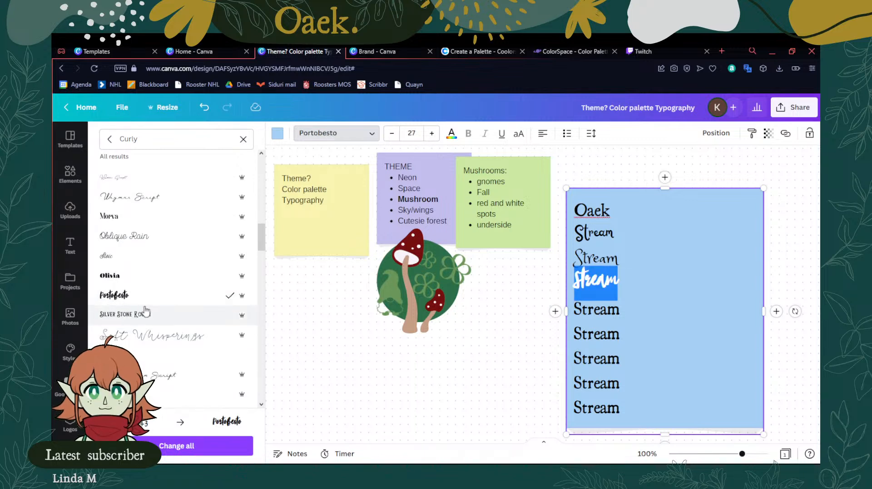
pyautogui.scroll(-2, 143, 311)
pyautogui.click(176, 284)
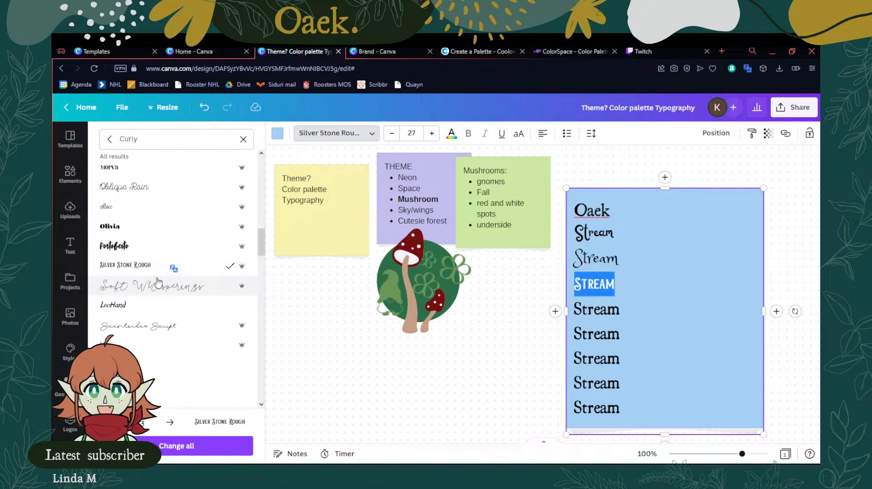
pyautogui.scroll(-1, 156, 288)
pyautogui.click(125, 298)
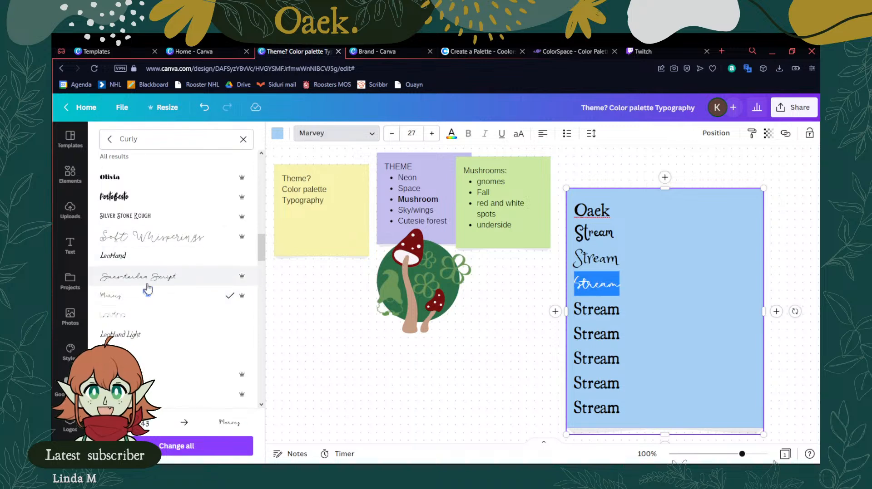
# Try the fonts Better Together Script and Rabbits Elf on the third "Stream" line
pyautogui.scroll(-3, 127, 302)
pyautogui.click(128, 305)
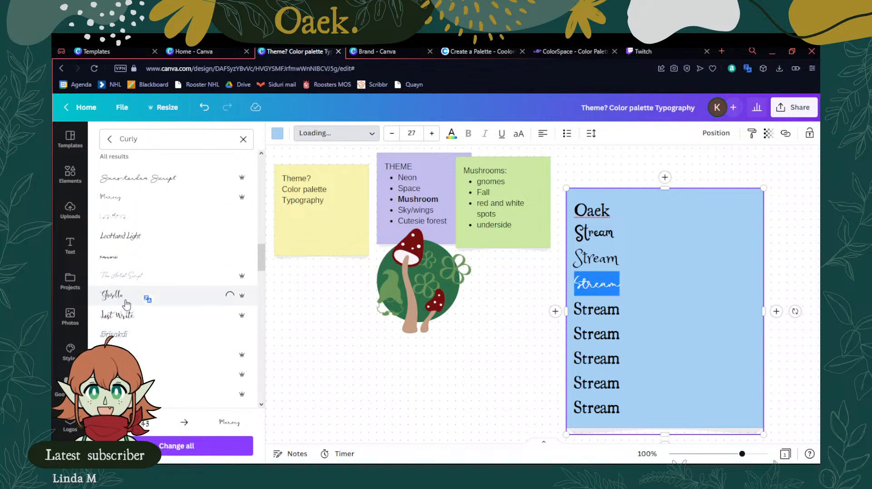
pyautogui.click(145, 354)
pyautogui.scroll(-3, 149, 327)
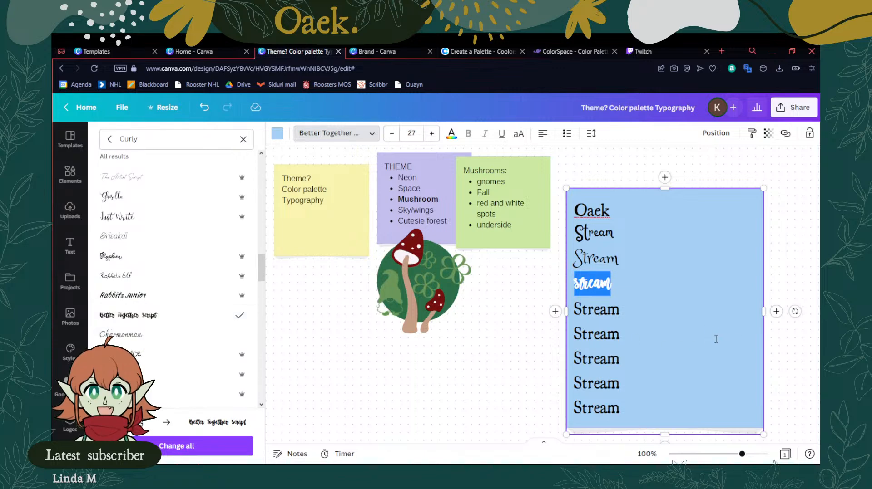
pyautogui.click(123, 275)
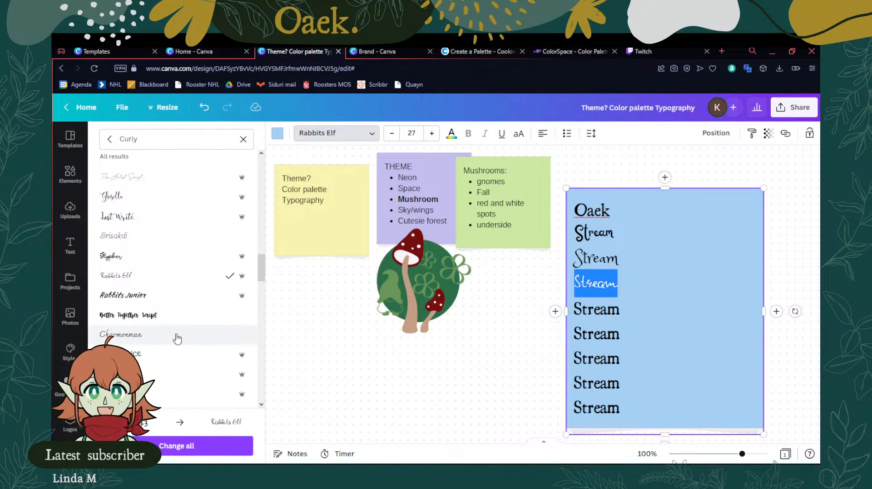
# Set the font of the third "Stream" line to Pixie King
pyautogui.scroll(-3, 177, 340)
pyautogui.click(145, 218)
pyautogui.click(587, 234)
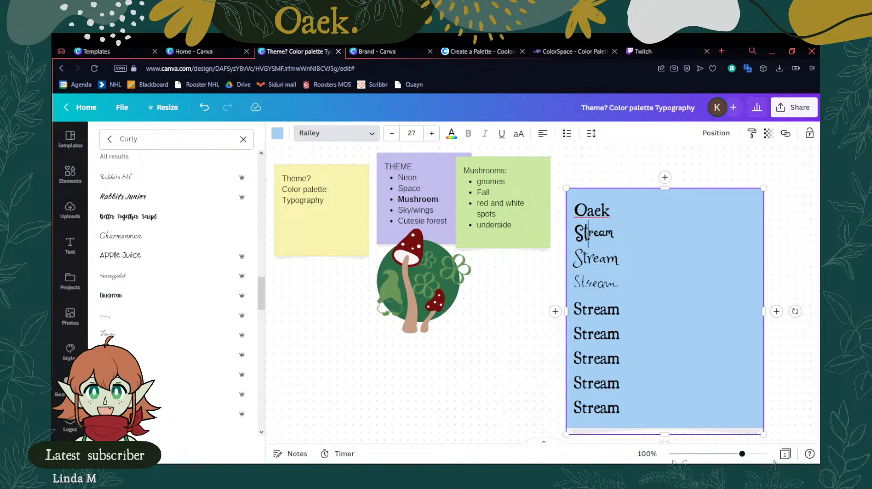
pyautogui.doubleClick(587, 234)
pyautogui.doubleClick(615, 285)
pyautogui.scroll(-3, 192, 358)
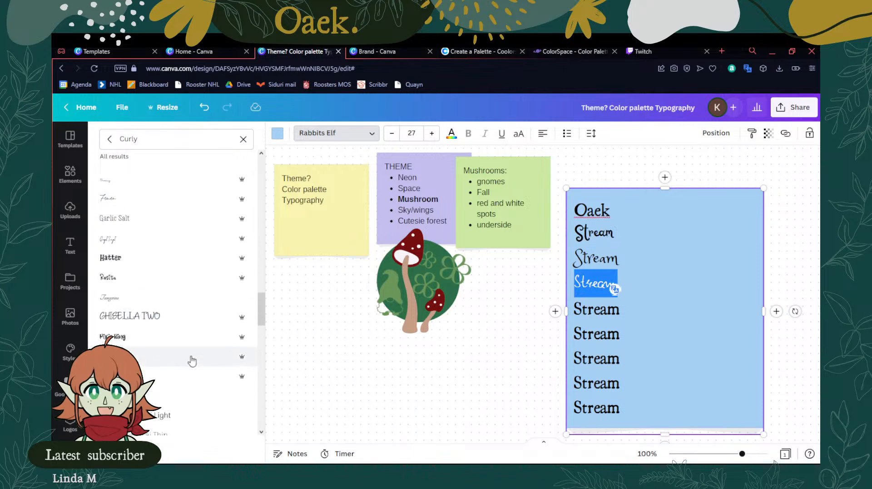
pyautogui.click(135, 384)
pyautogui.click(116, 326)
# Try Rosita on the fourth "Stream" line, then set that line's font to Hatter
pyautogui.click(608, 312)
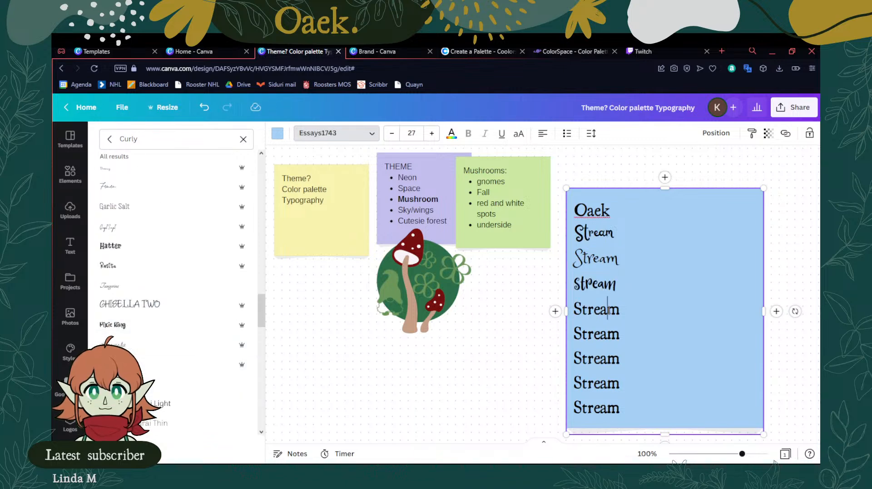
pyautogui.doubleClick(601, 310)
pyautogui.click(142, 267)
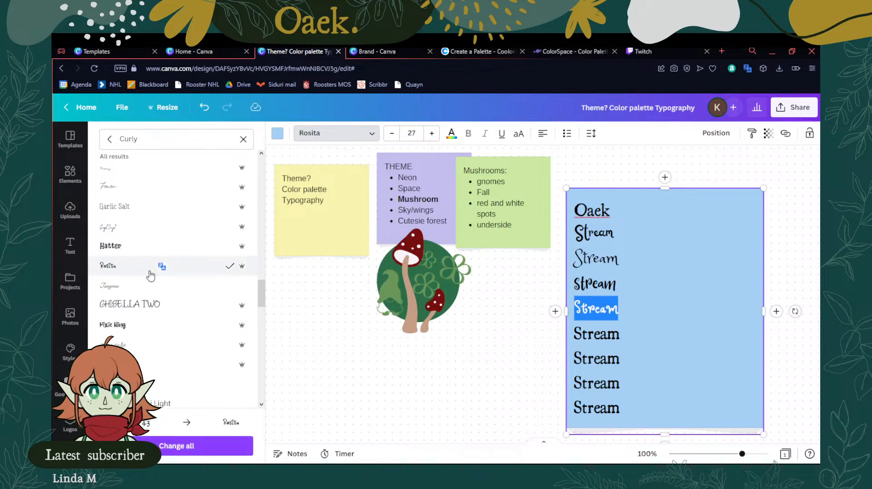
pyautogui.click(132, 254)
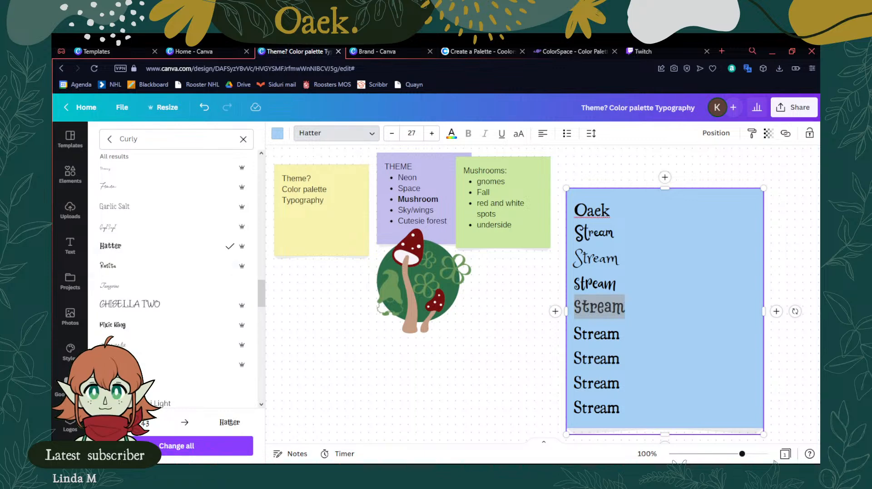
# Try the fonts Beauty Salon Script and Grimpt Brush on the fifth "Stream" line
pyautogui.doubleClick(603, 335)
pyautogui.scroll(-4, 160, 344)
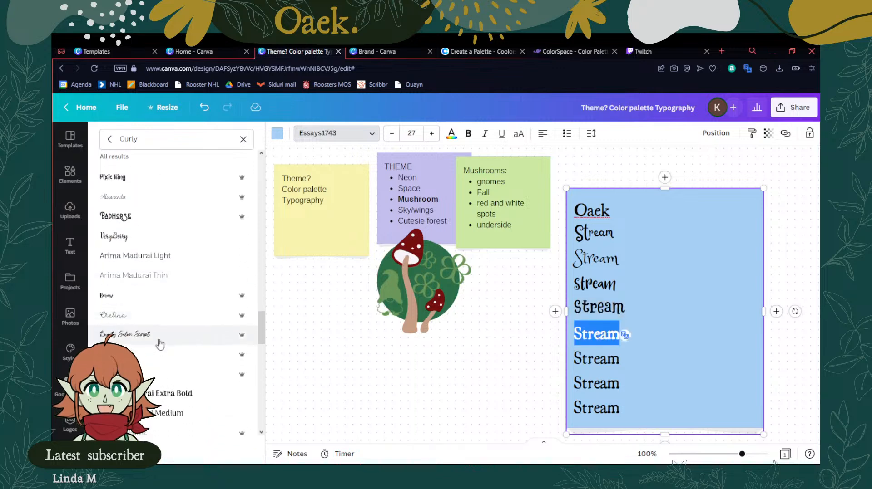
pyautogui.click(159, 336)
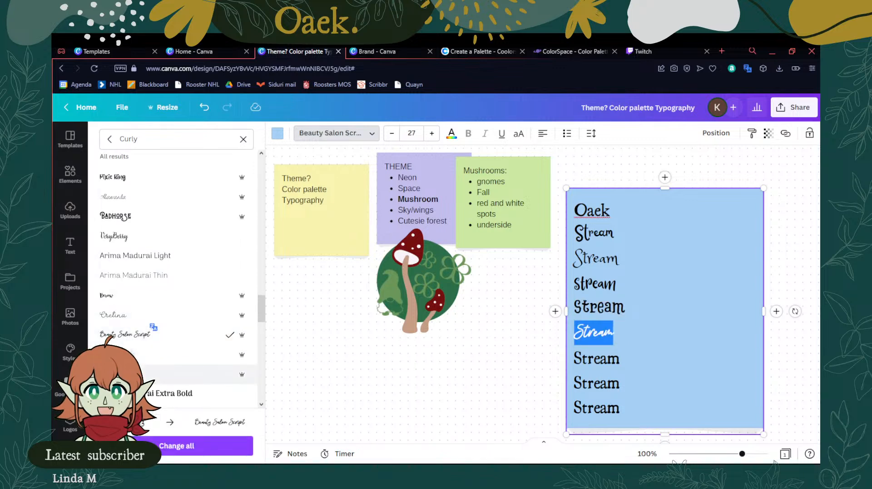
pyautogui.click(144, 374)
pyautogui.scroll(-4, 150, 345)
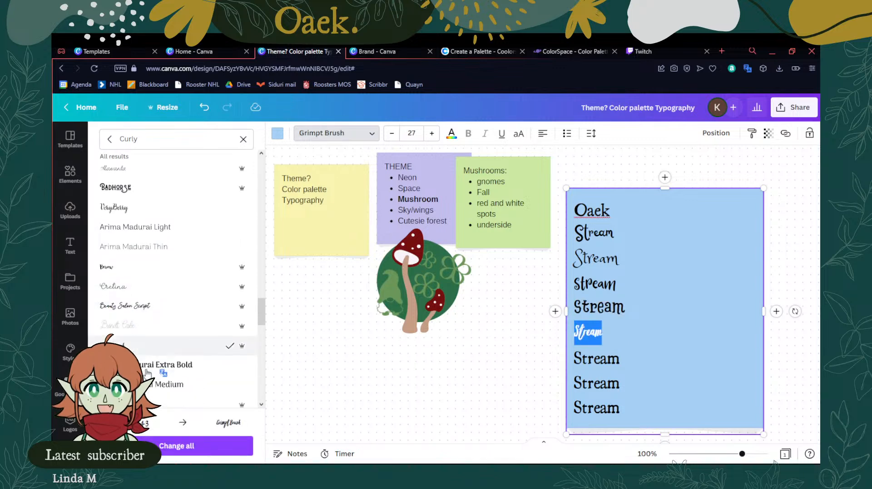
# Try the fonts Elowen Caps and Hatter Dirt on the fifth "Stream" line
pyautogui.click(150, 365)
pyautogui.scroll(-1, 127, 343)
pyautogui.click(126, 343)
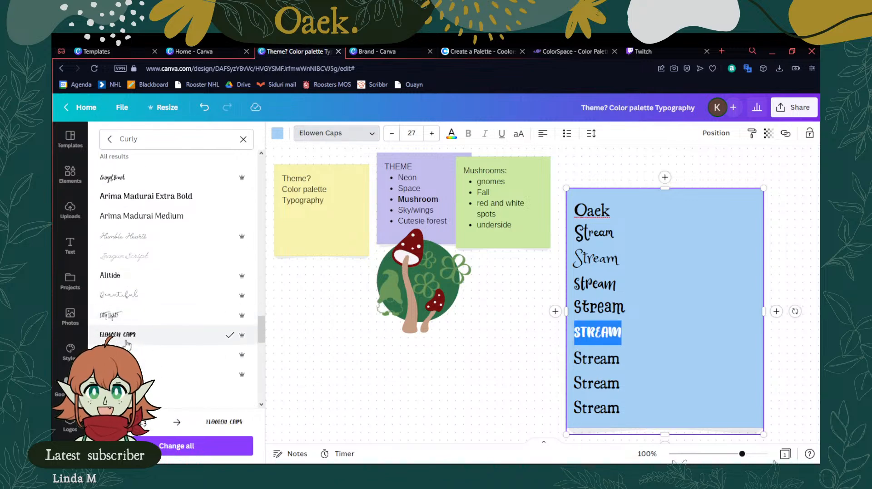
pyautogui.click(154, 355)
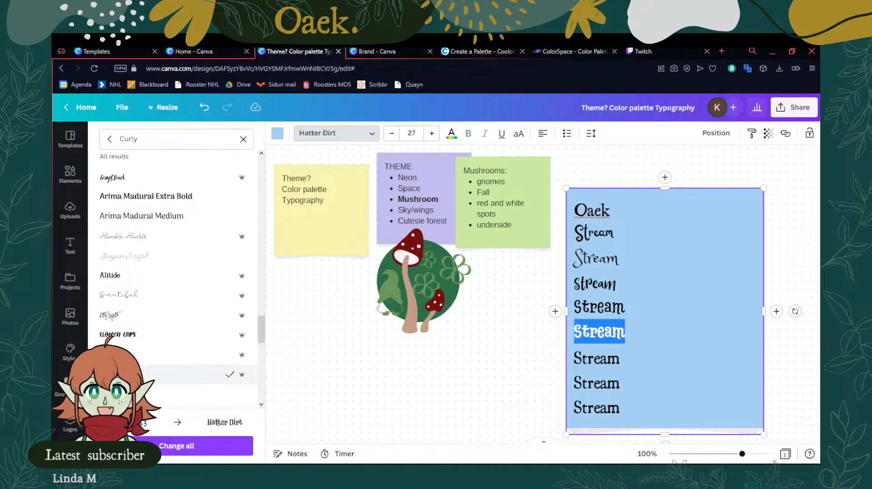
# Try Life Savers, Caitlin and Elowen on the fifth "Stream" line, then set that line's font to Lifelogo
pyautogui.scroll(-2, 146, 309)
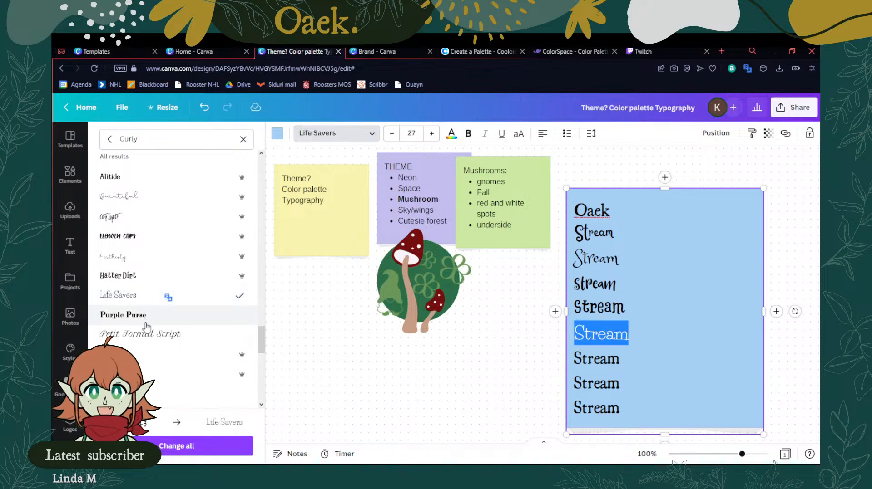
pyautogui.click(182, 374)
pyautogui.scroll(-3, 184, 363)
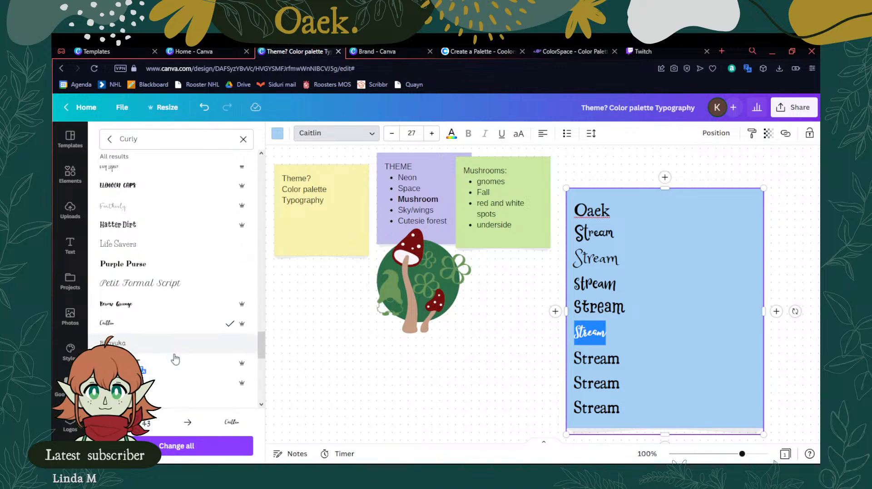
pyautogui.click(146, 343)
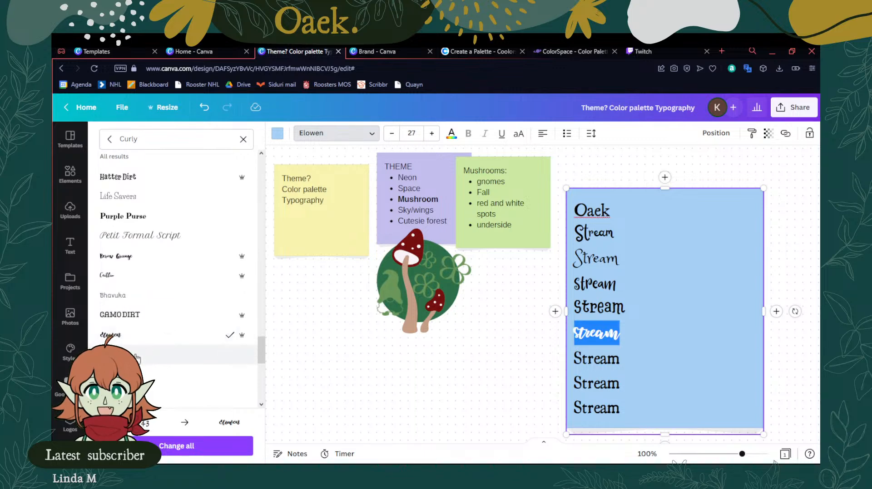
pyautogui.click(148, 354)
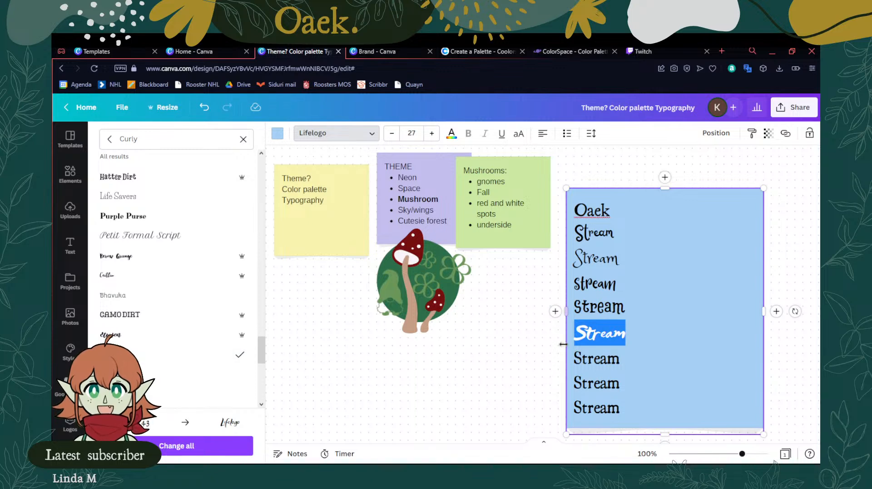
# Try a few script fonts on the sixth "Stream" line, then set that line's font to TS Kaewpet NP
pyautogui.click(594, 359)
pyautogui.doubleClick(594, 359)
pyautogui.scroll(-6, 227, 350)
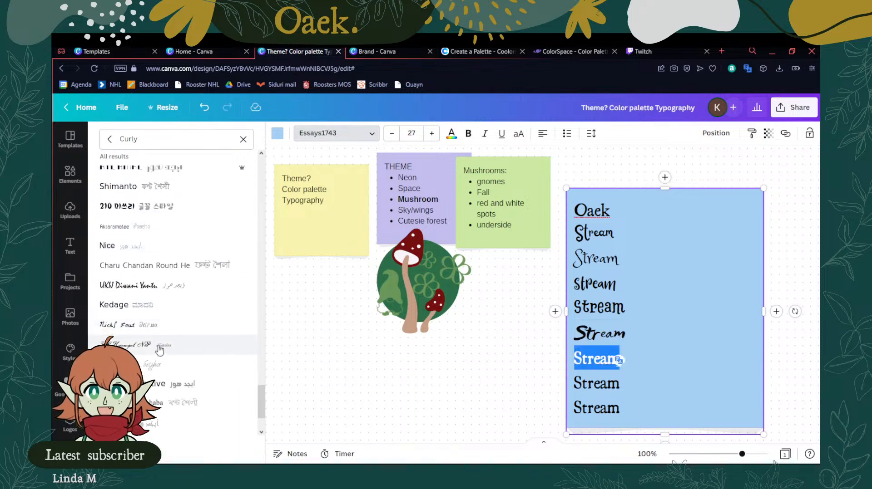
pyautogui.click(149, 287)
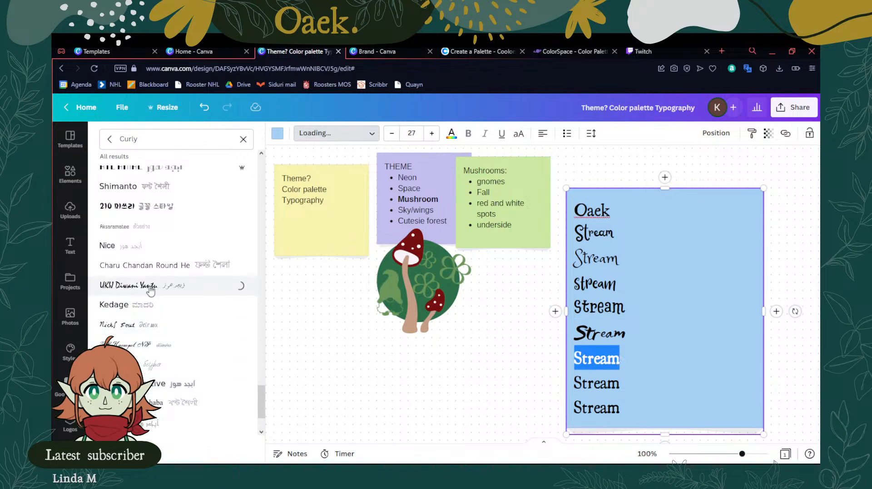
pyautogui.click(130, 334)
pyautogui.click(130, 344)
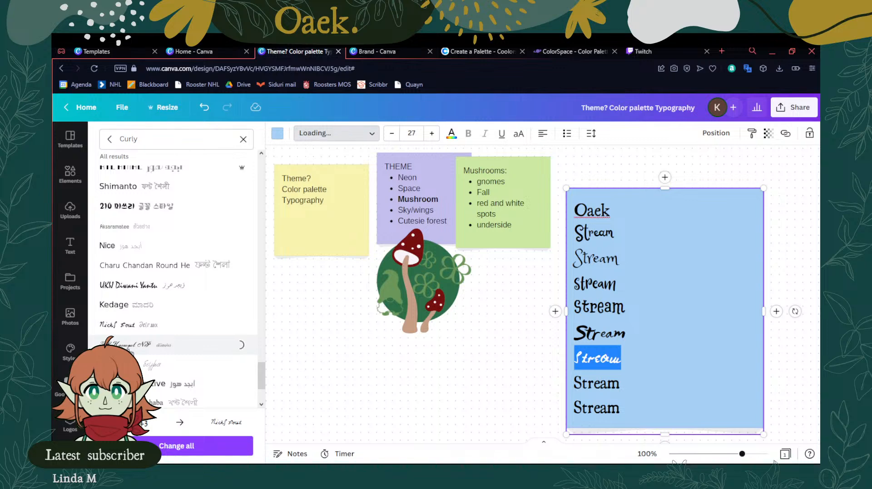
pyautogui.scroll(-2, 129, 336)
pyautogui.scroll(-1, 138, 310)
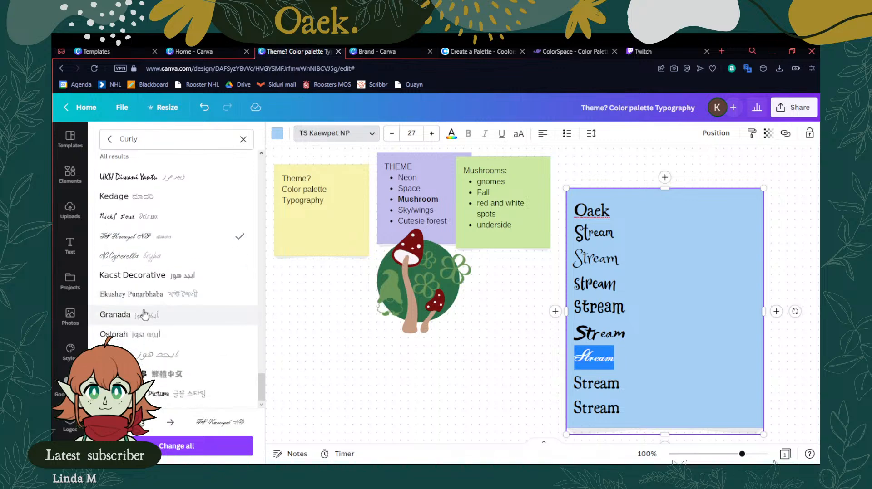
pyautogui.moveTo(257, 378); pyautogui.dragTo(260, 162)
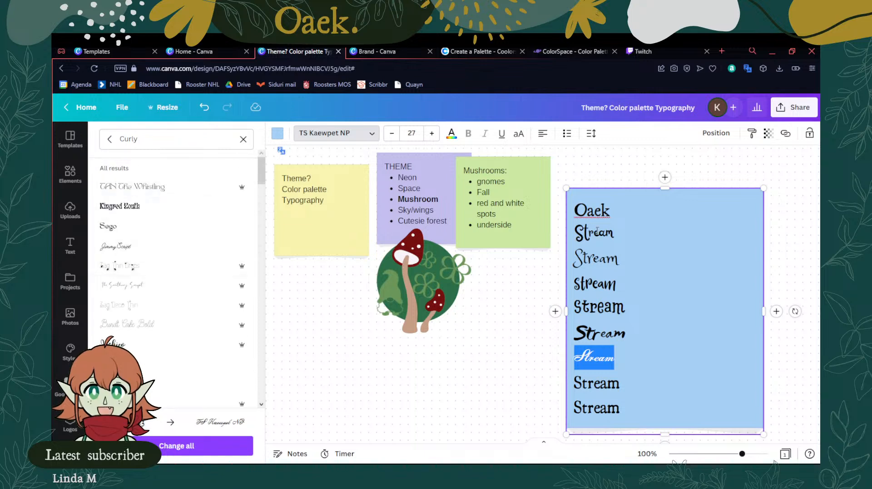
# Try uppercase lettering on the first "Stream" line, then restore its mixed case
pyautogui.moveTo(620, 236); pyautogui.dragTo(584, 222)
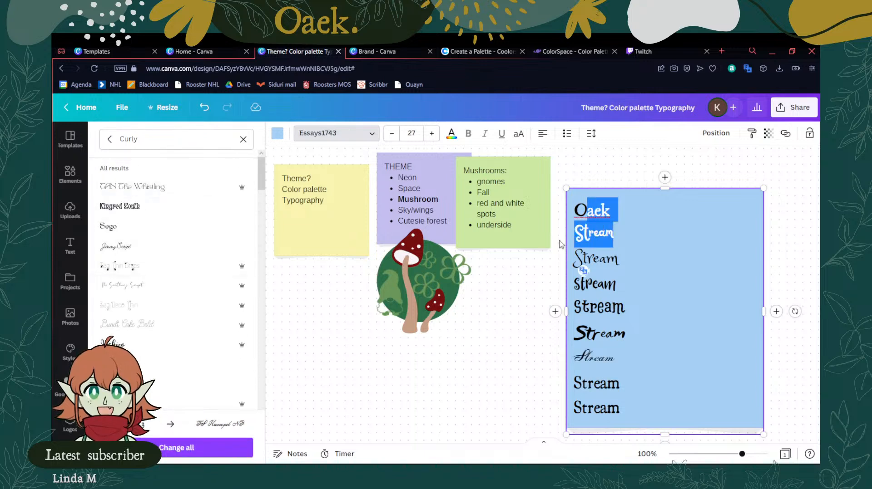
pyautogui.click(623, 248)
pyautogui.doubleClick(599, 239)
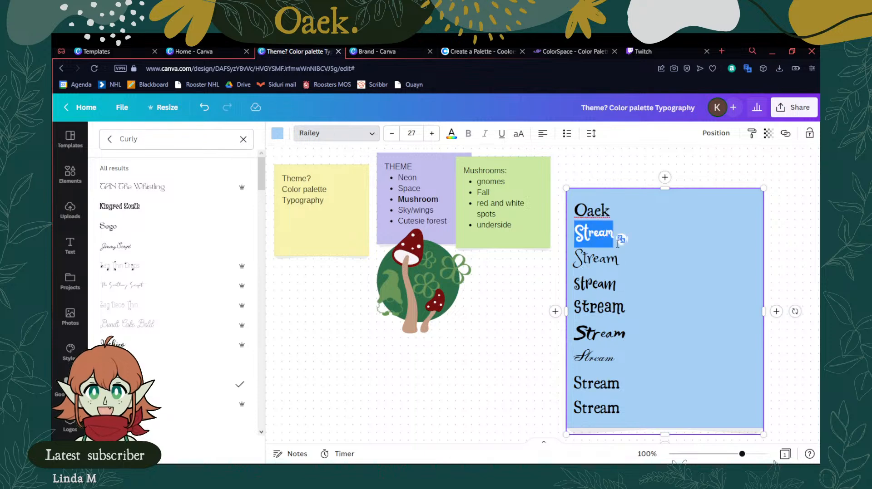
pyautogui.click(521, 139)
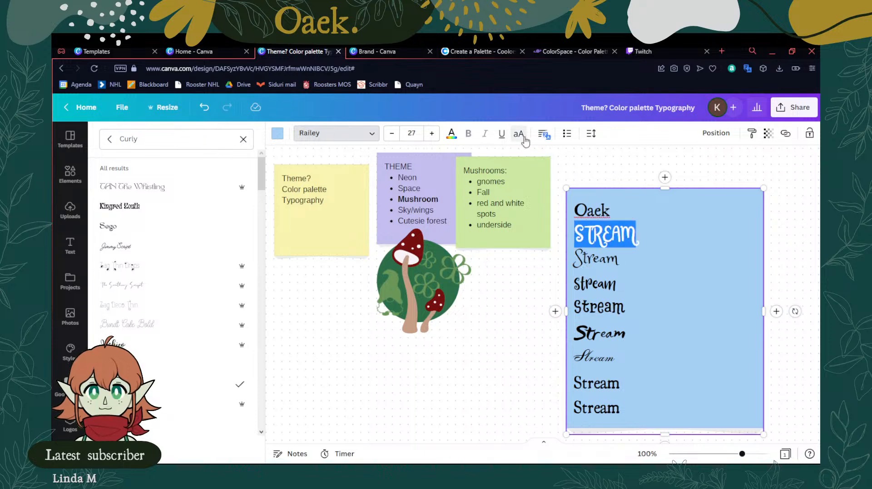
pyautogui.click(520, 139)
# Check which fonts the first and second "Stream" lines use
pyautogui.click(593, 234)
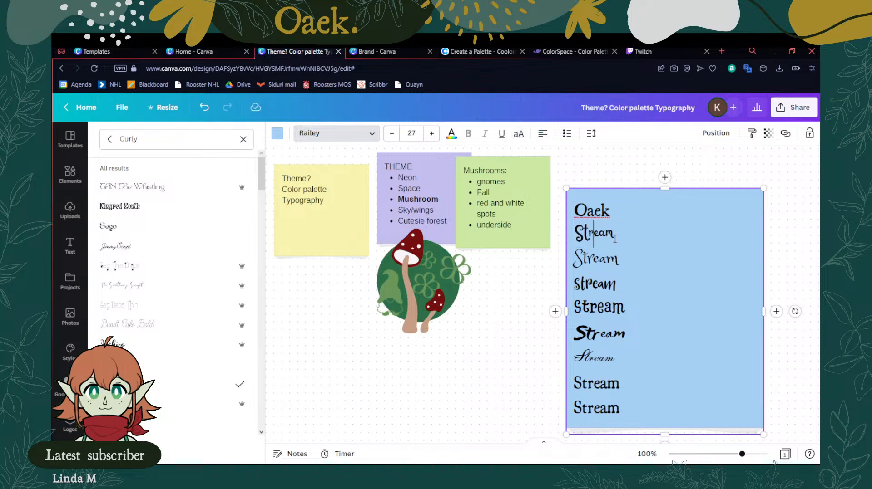
pyautogui.moveTo(625, 239); pyautogui.dragTo(573, 234)
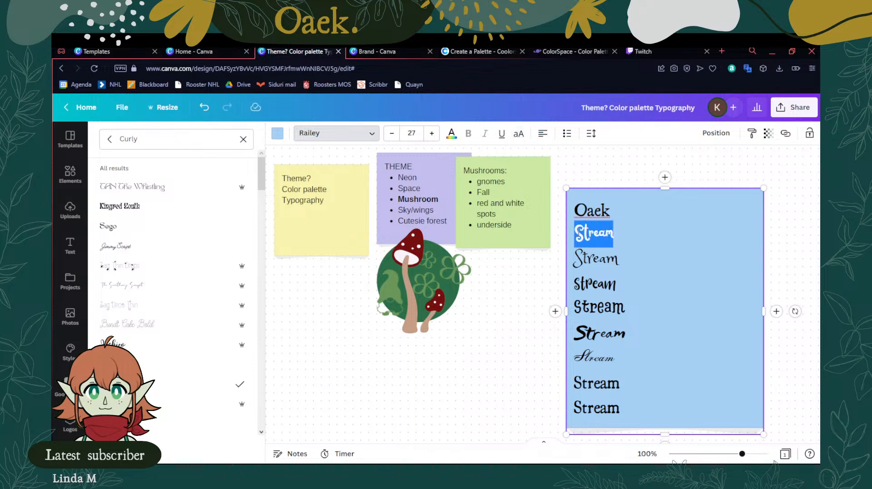
pyautogui.click(636, 258)
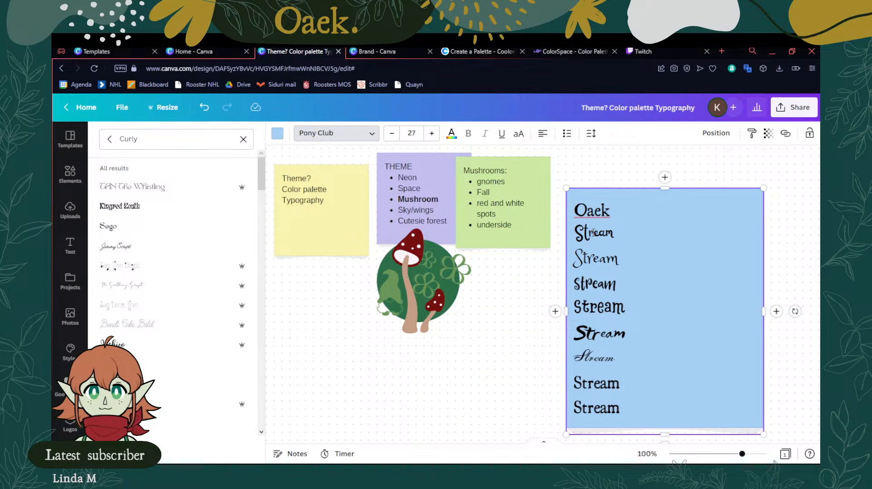
pyautogui.moveTo(620, 234); pyautogui.dragTo(573, 234)
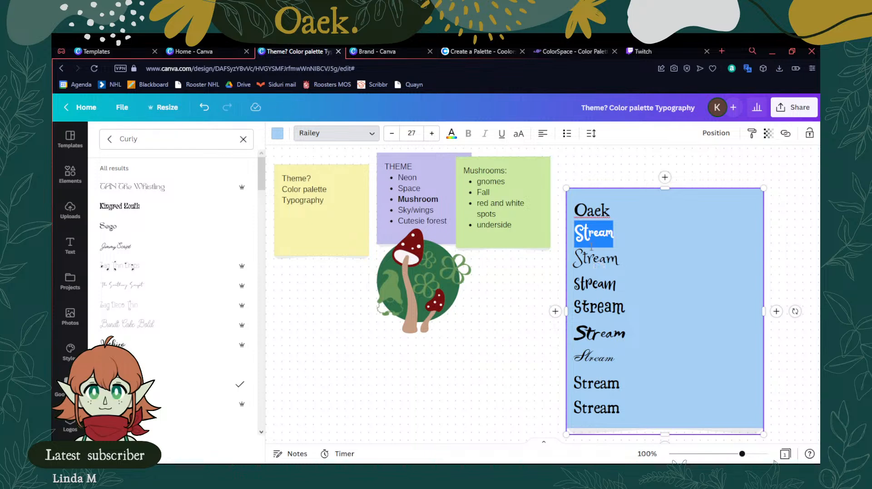
pyautogui.click(508, 305)
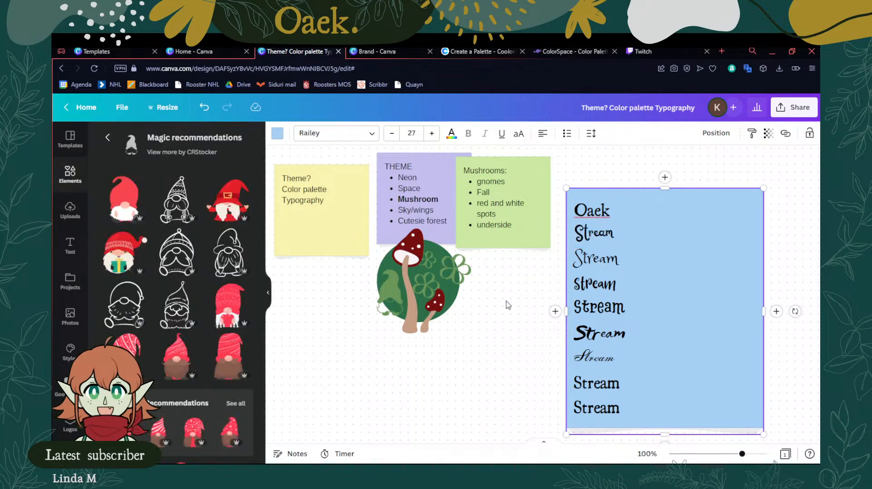
# Add a heading reading "Stream" and place it over the green circle of the mushroom logo
pyautogui.click(70, 245)
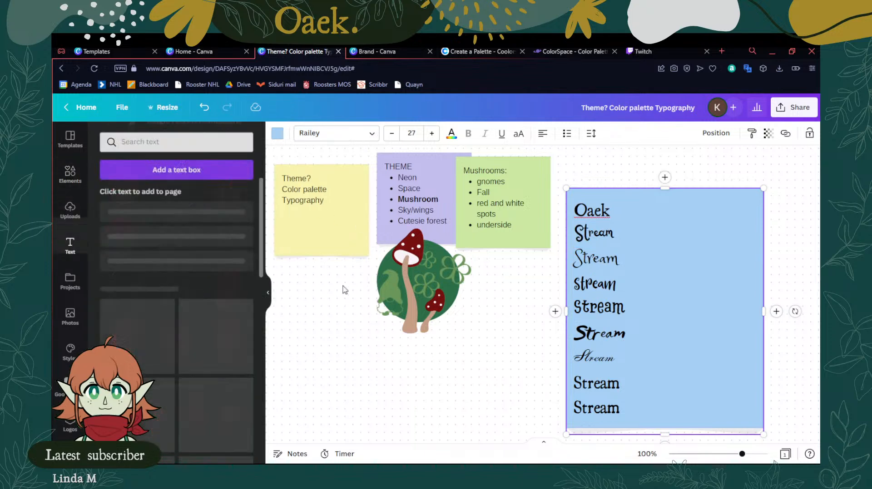
pyautogui.click(168, 228)
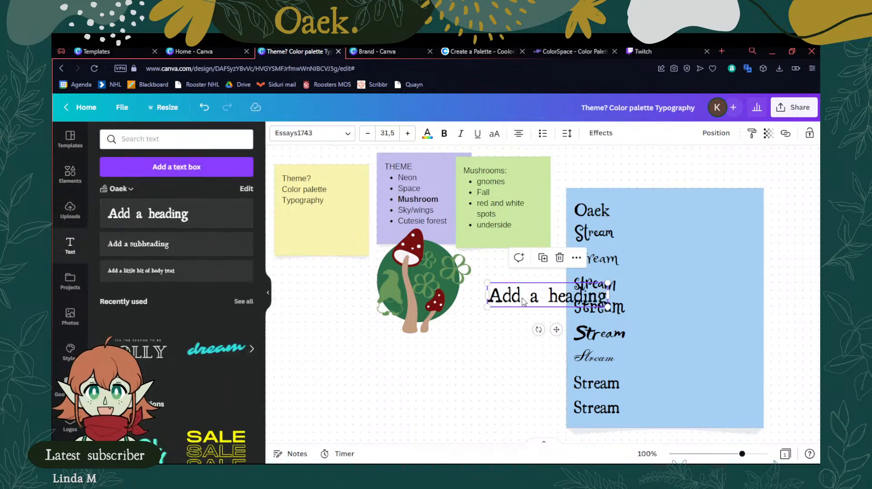
pyautogui.click(535, 302)
pyautogui.click(535, 299)
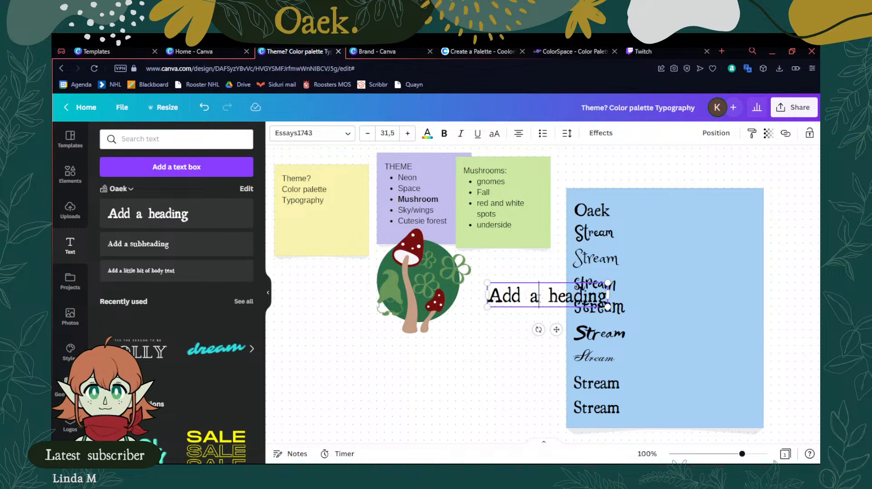
pyautogui.tripleClick(559, 297)
pyautogui.write('Stream')
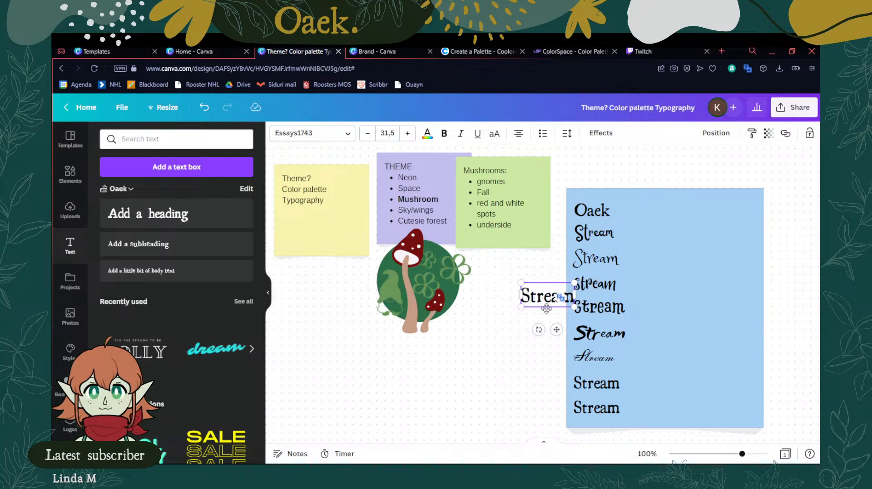
pyautogui.moveTo(557, 330); pyautogui.dragTo(455, 302)
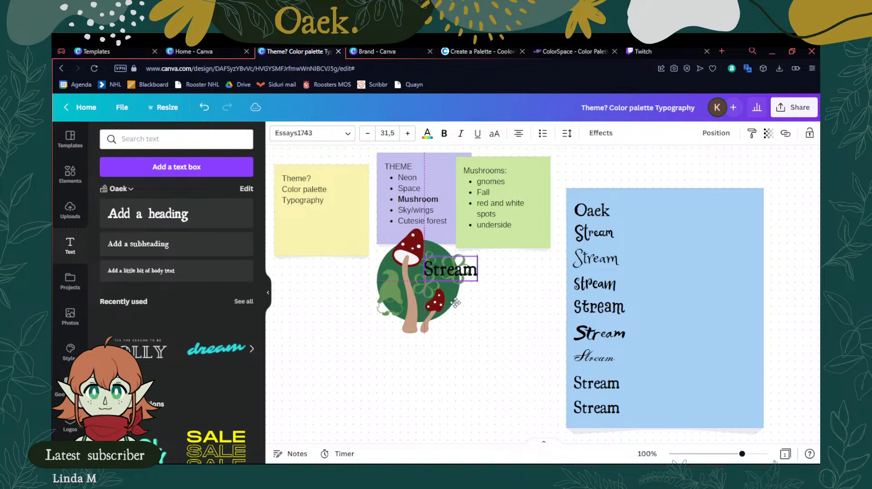
# Look up the font of the first "Stream" sample line and set the logo's "Stream" heading to that font, Railey
pyautogui.click(348, 137)
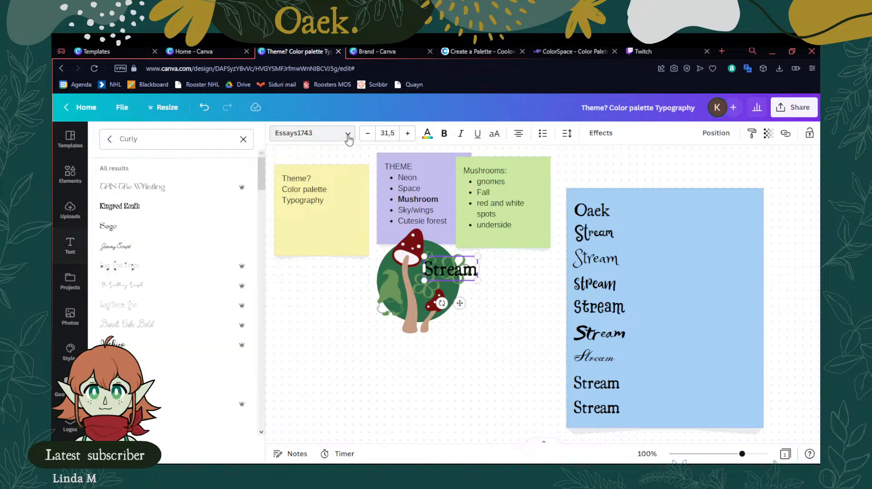
pyautogui.click(593, 233)
pyautogui.click(592, 232)
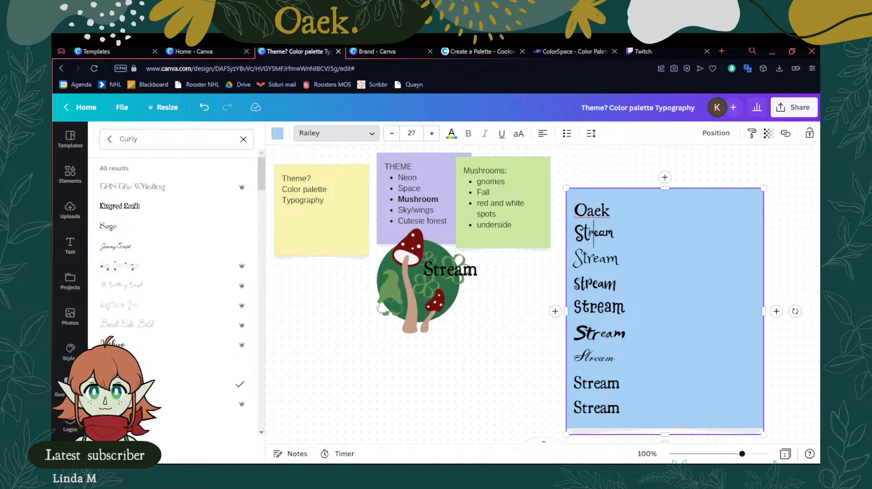
pyautogui.click(449, 272)
pyautogui.click(450, 273)
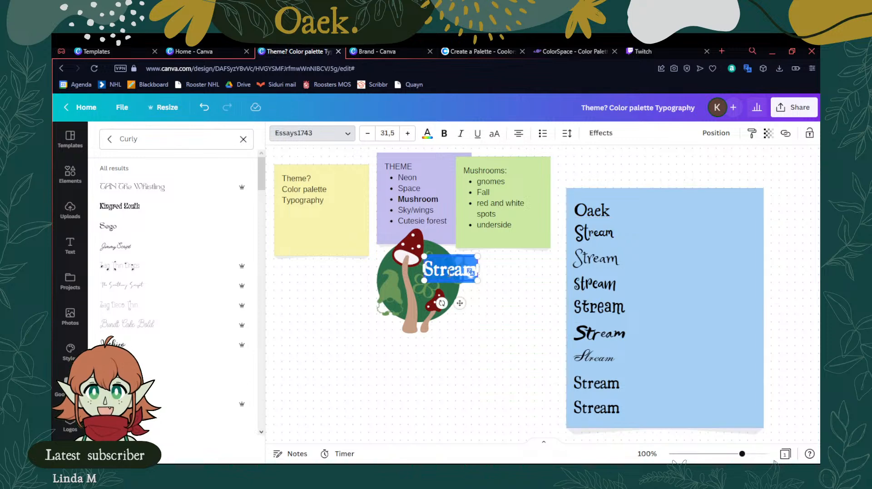
pyautogui.click(324, 139)
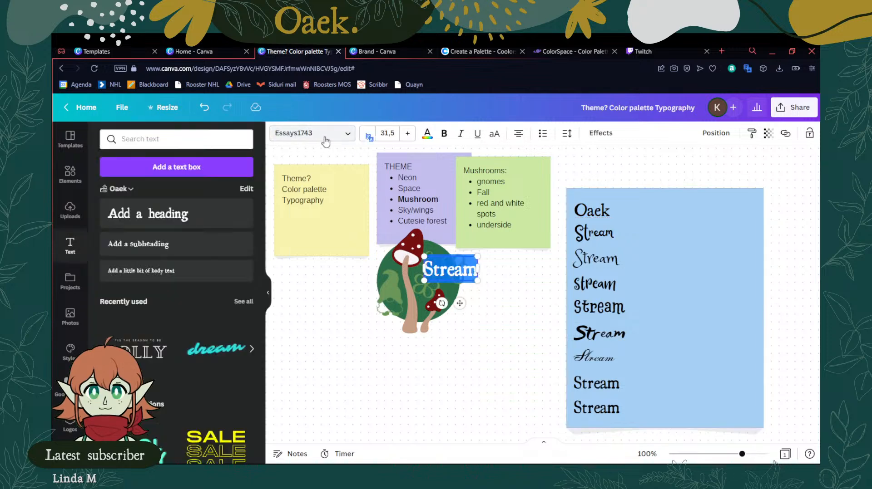
pyautogui.click(323, 139)
pyautogui.click(244, 141)
pyautogui.write('rail')
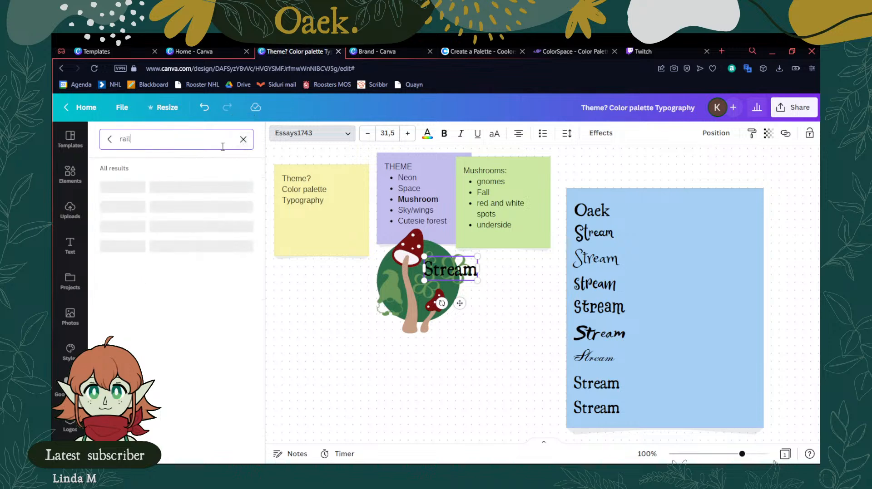
pyautogui.click(176, 189)
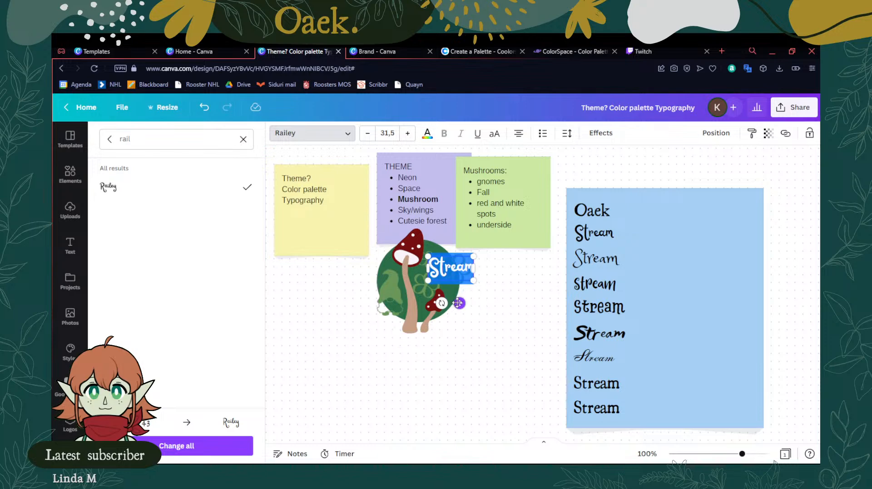
# Move the "Stream" heading down inside the green circle, beside the large mushroom's stem
pyautogui.moveTo(459, 304); pyautogui.dragTo(441, 313)
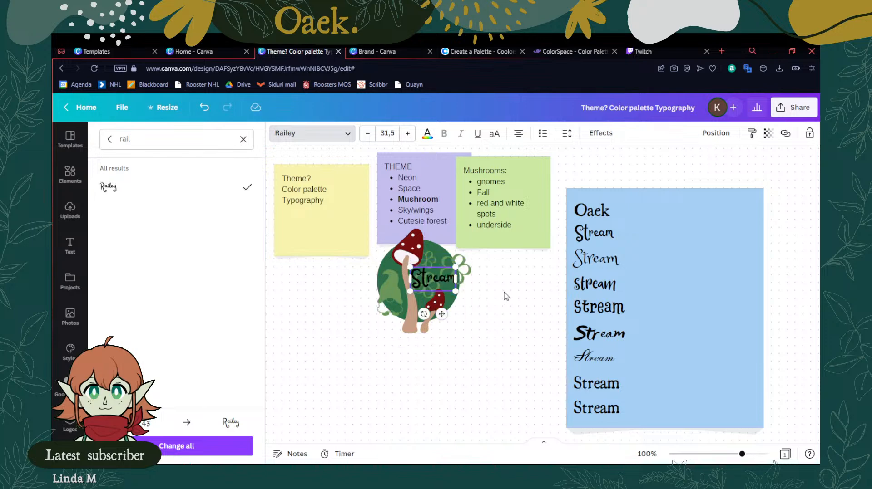
pyautogui.click(506, 296)
pyautogui.moveTo(441, 313); pyautogui.dragTo(447, 315)
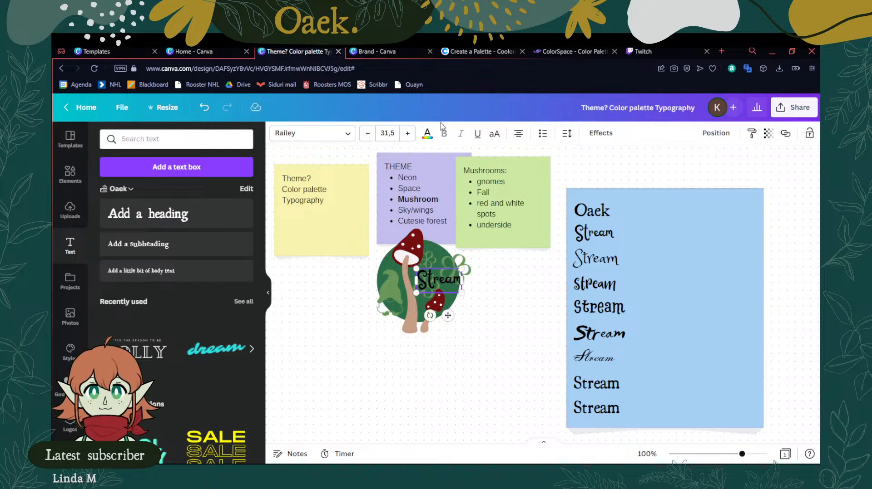
# Recolour the logo's "Stream" heading off-white and shift it slightly left, closer to the large mushroom's stem
pyautogui.click(427, 133)
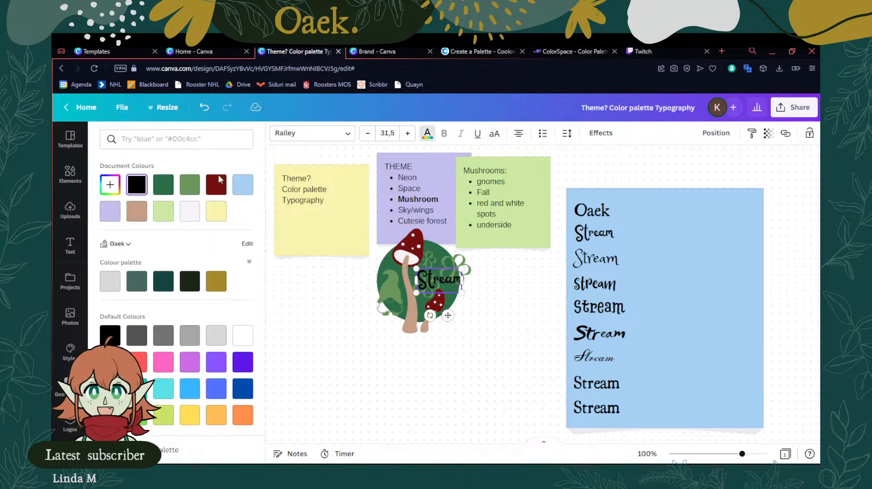
pyautogui.click(190, 221)
pyautogui.click(454, 397)
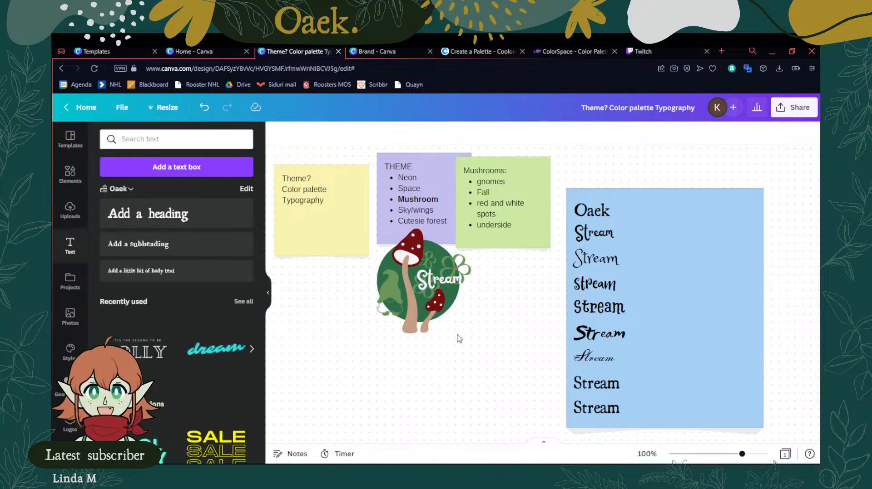
pyautogui.click(432, 281)
pyautogui.moveTo(432, 282); pyautogui.dragTo(426, 280)
pyautogui.click(519, 308)
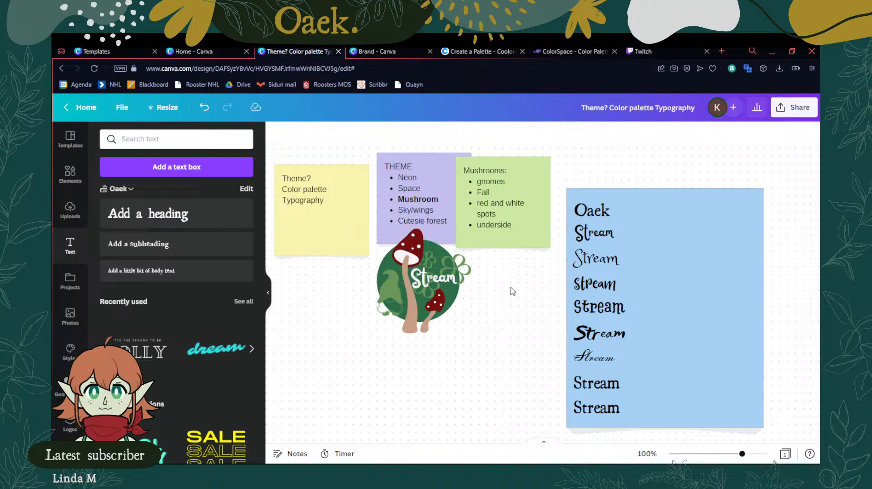
# Group the "Stream" heading with the mushroom logo and enlarge the group to about twice its size below the sticky notes
pyautogui.click(439, 267)
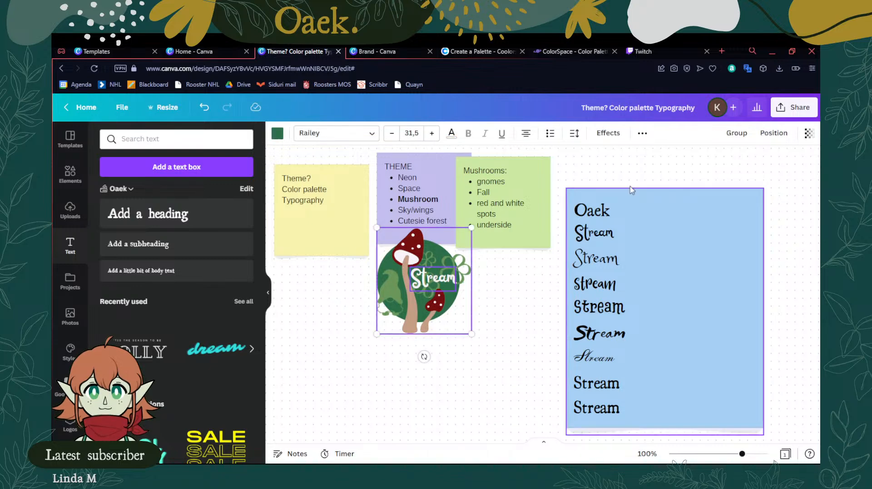
pyautogui.click(736, 133)
pyautogui.moveTo(470, 332); pyautogui.dragTo(558, 431)
pyautogui.moveTo(440, 337); pyautogui.dragTo(361, 319)
pyautogui.click(363, 317)
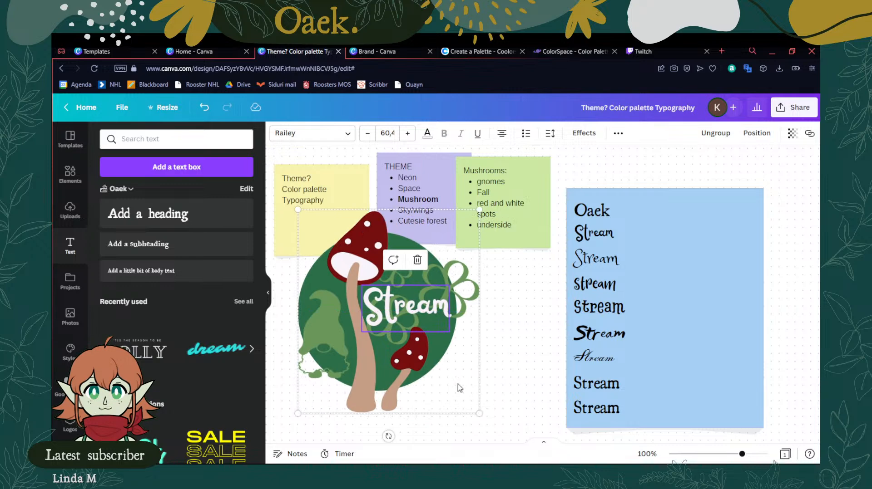
pyautogui.click(503, 363)
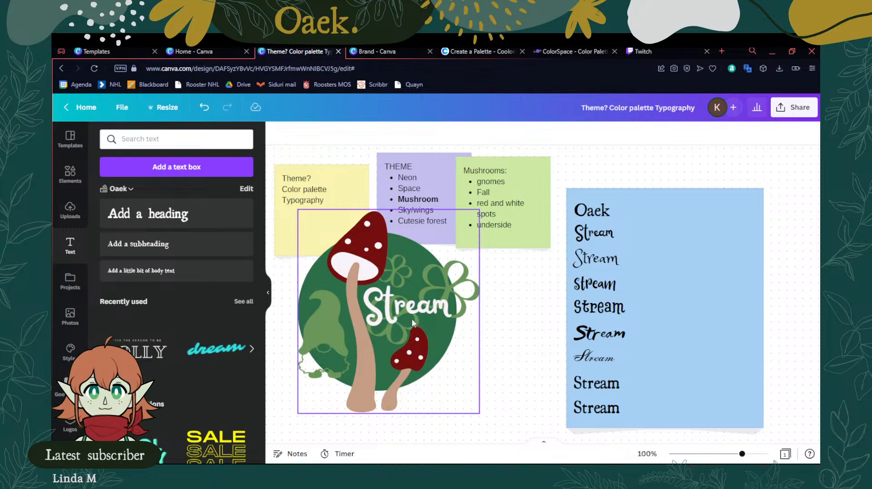
pyautogui.click(369, 344)
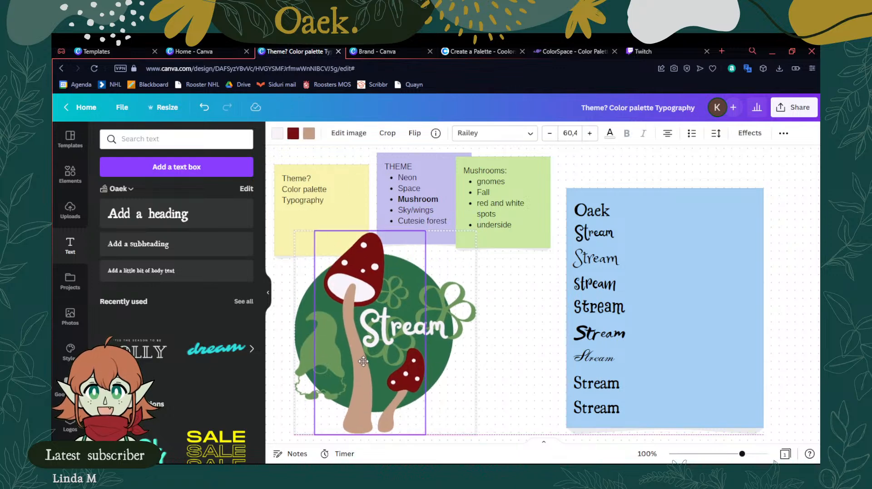
pyautogui.click(527, 379)
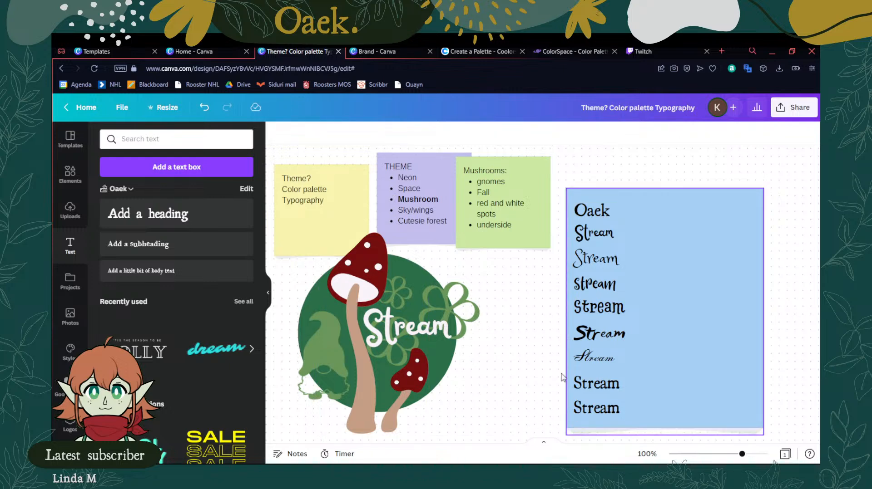
# Move the blue font-sample note up and delete its last three "Stream" lines
pyautogui.click(382, 51)
pyautogui.click(309, 51)
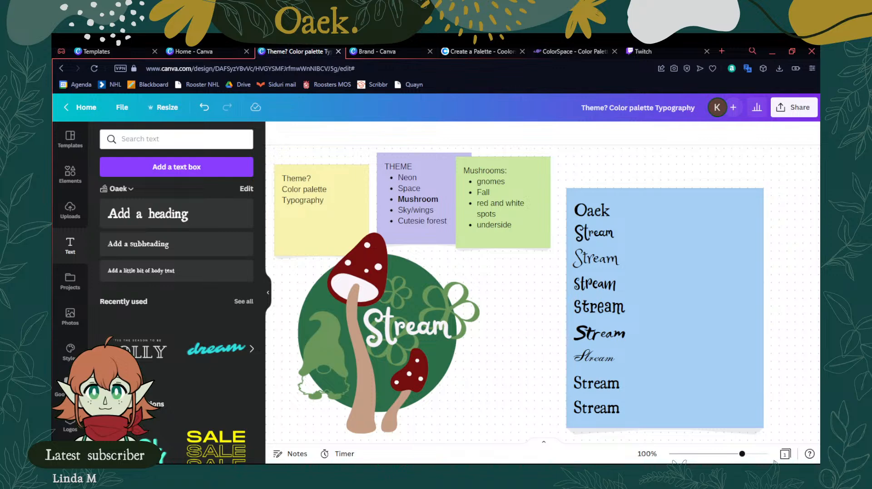
pyautogui.moveTo(672, 316); pyautogui.dragTo(664, 284)
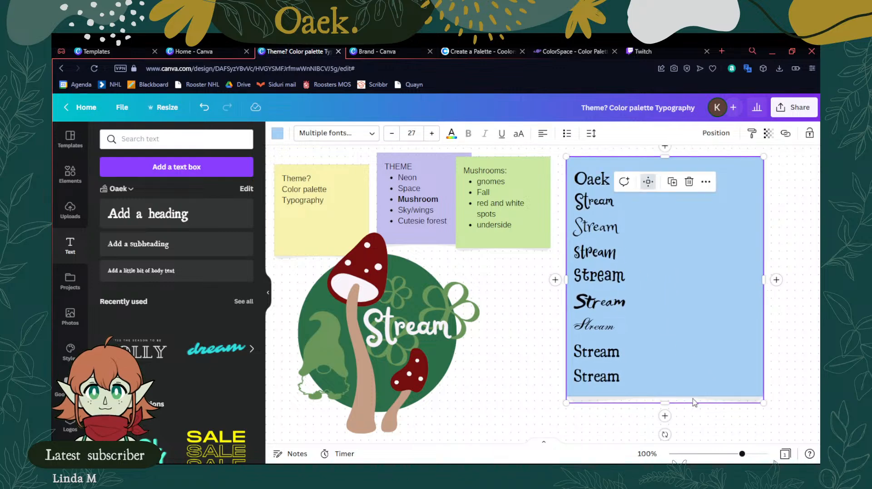
pyautogui.moveTo(764, 404); pyautogui.dragTo(714, 347)
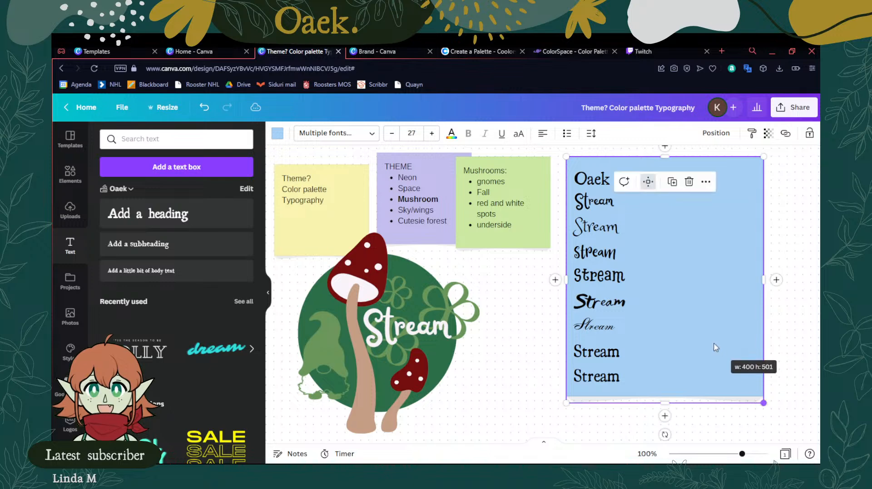
pyautogui.doubleClick(626, 381)
pyautogui.moveTo(627, 379); pyautogui.dragTo(580, 329)
pyautogui.press('BackSpace')
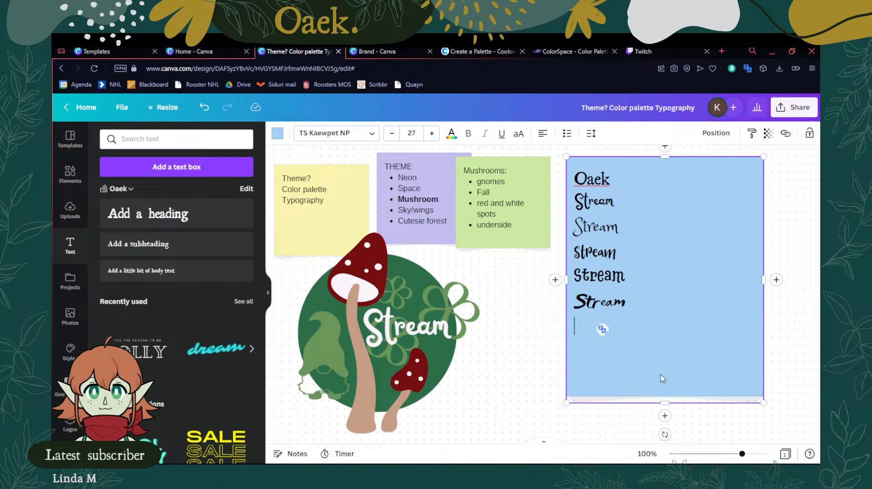
# Set all text in the blue note to size 20 and shrink the note to fit its six lines
pyautogui.moveTo(664, 404); pyautogui.dragTo(674, 323)
pyautogui.moveTo(664, 353); pyautogui.dragTo(667, 333)
pyautogui.moveTo(764, 334); pyautogui.dragTo(576, 175)
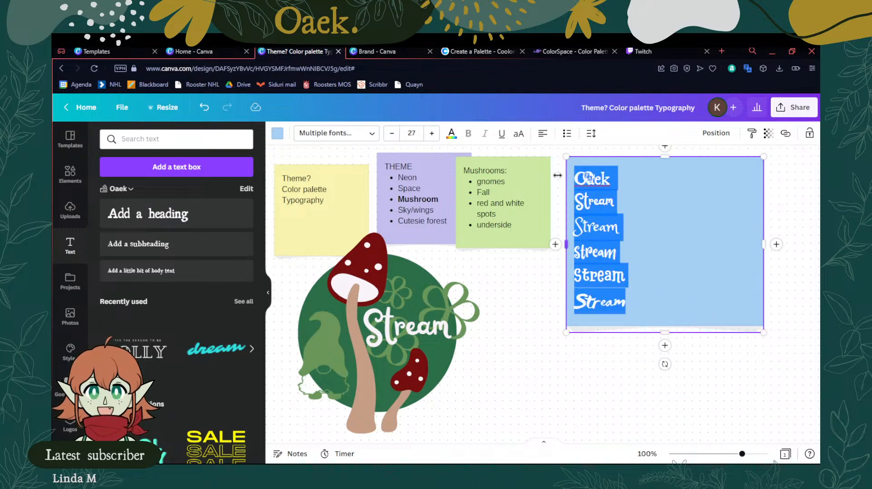
pyautogui.click(391, 133)
pyautogui.click(391, 133)
pyautogui.click(392, 133)
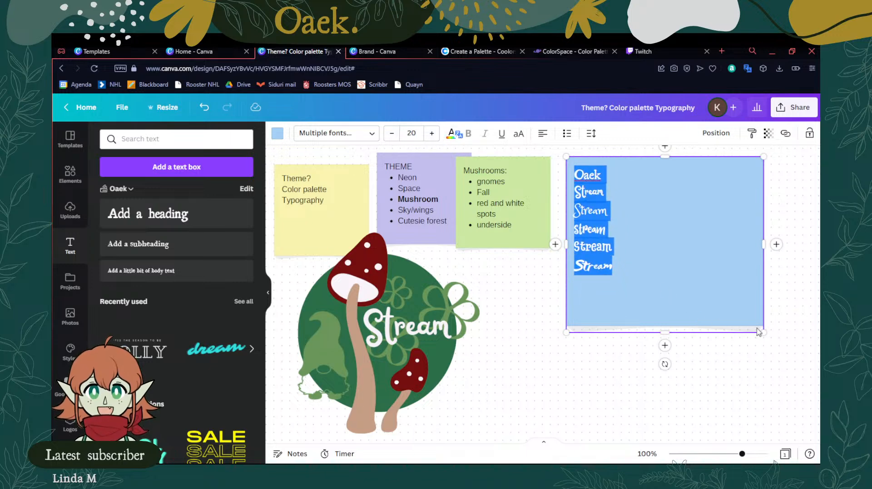
pyautogui.moveTo(763, 333); pyautogui.dragTo(675, 249)
pyautogui.click(765, 389)
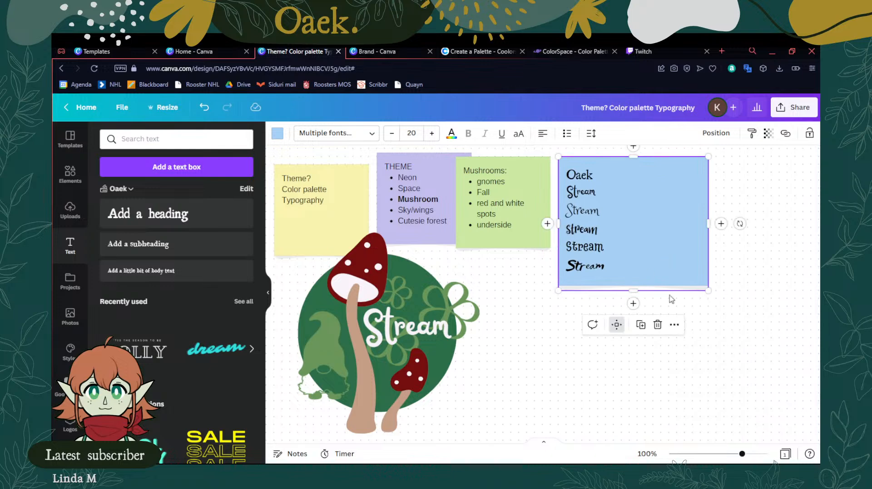
# Centre-align the text in the blue font-sample note
pyautogui.click(542, 134)
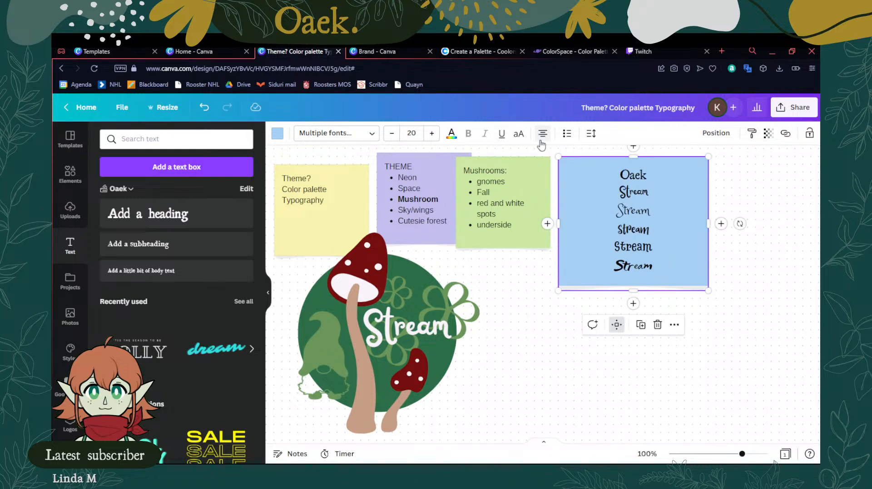
pyautogui.click(540, 141)
pyautogui.click(540, 140)
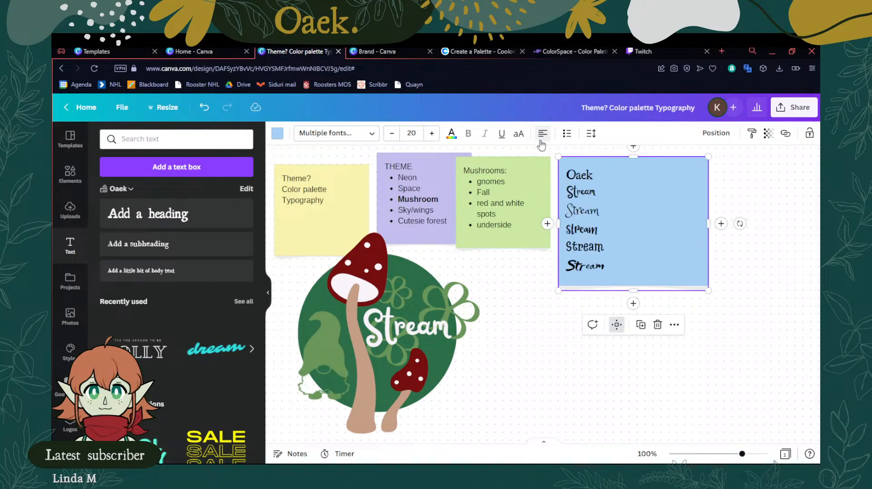
pyautogui.click(540, 144)
# Move the blue note partly behind the green Mushrooms note and shift the mushroom logo slightly down and right
pyautogui.moveTo(676, 238); pyautogui.dragTo(622, 226)
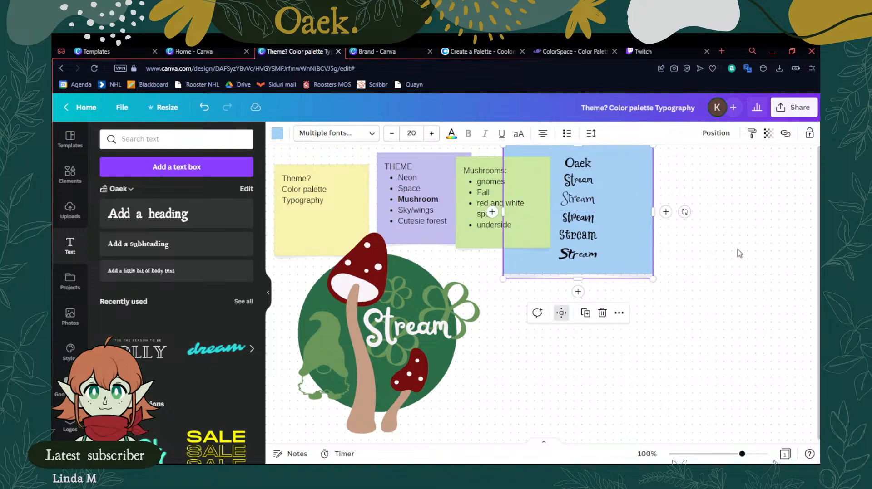
pyautogui.click(726, 310)
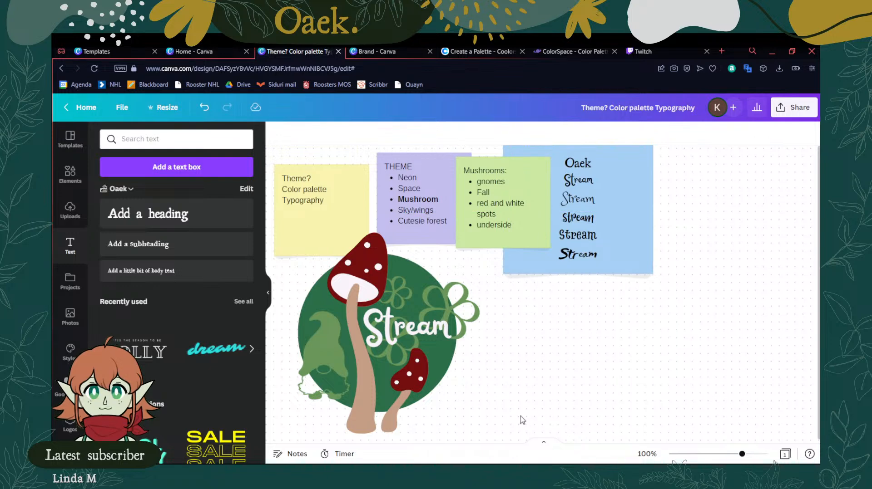
pyautogui.moveTo(376, 355); pyautogui.dragTo(383, 360)
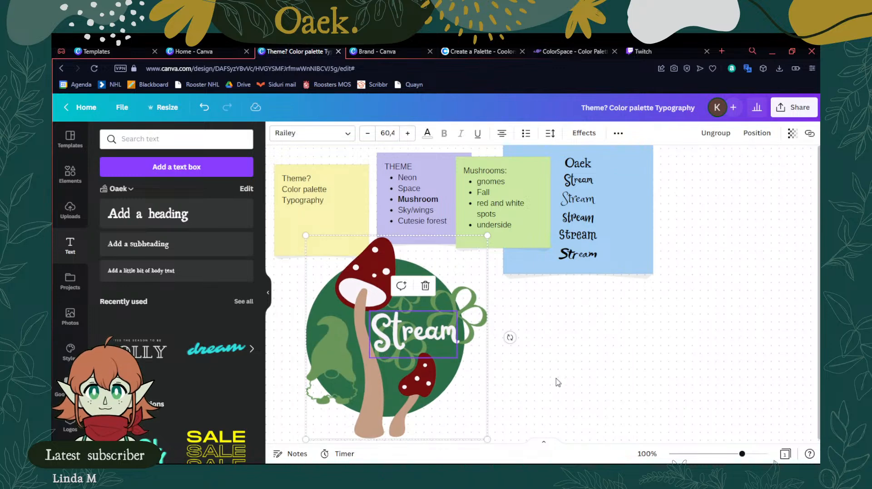
pyautogui.click(601, 368)
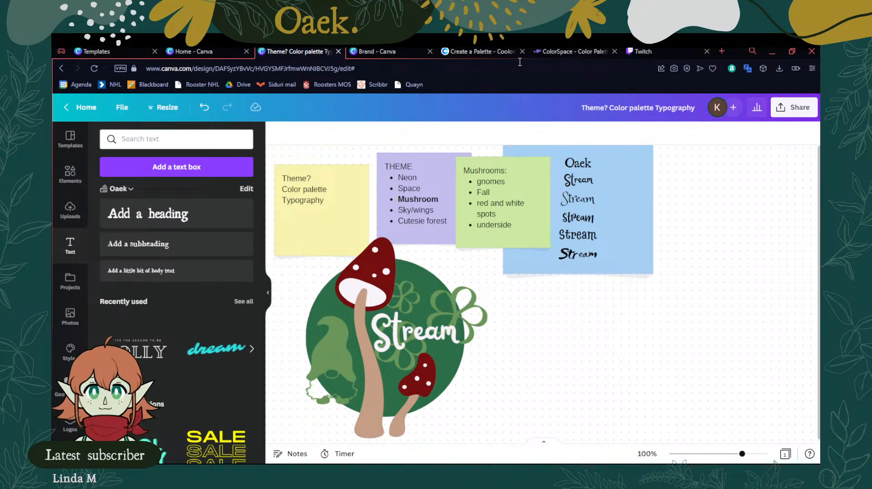
# Examine the Coolors palette and the Stream Kit's logo, colour and font sections, and return to the typography whiteboard
pyautogui.click(480, 51)
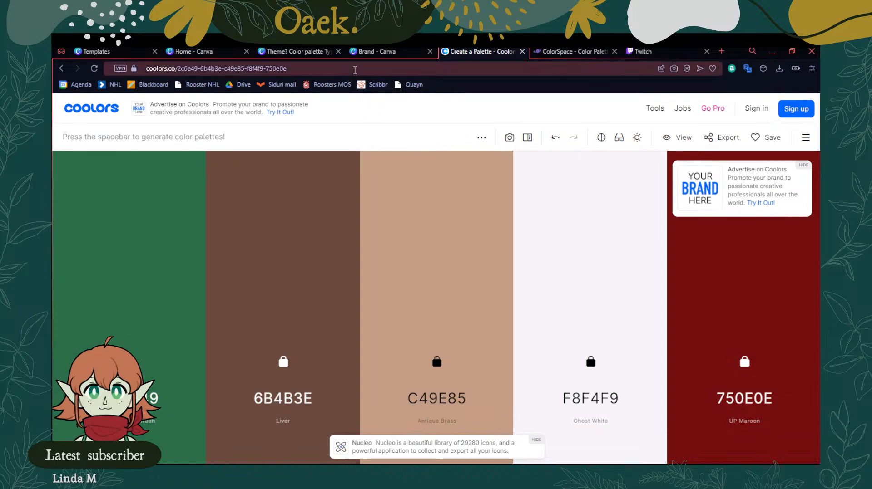
pyautogui.click(376, 53)
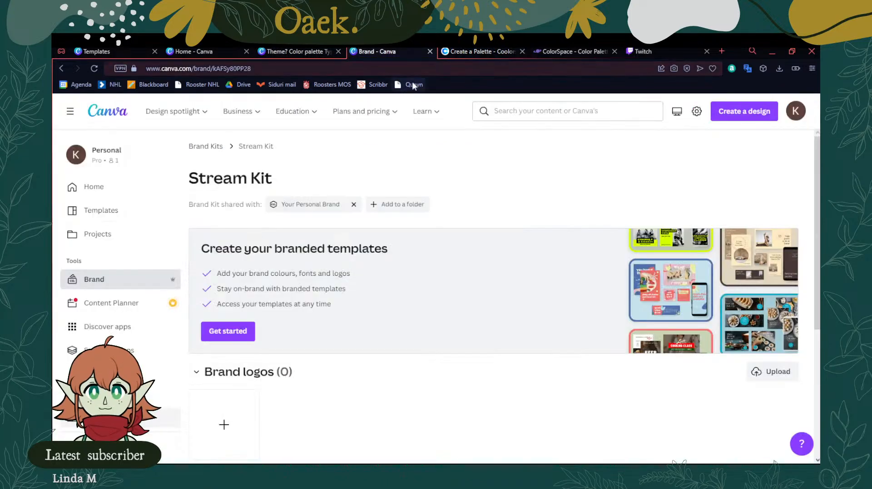
pyautogui.click(211, 54)
pyautogui.click(291, 53)
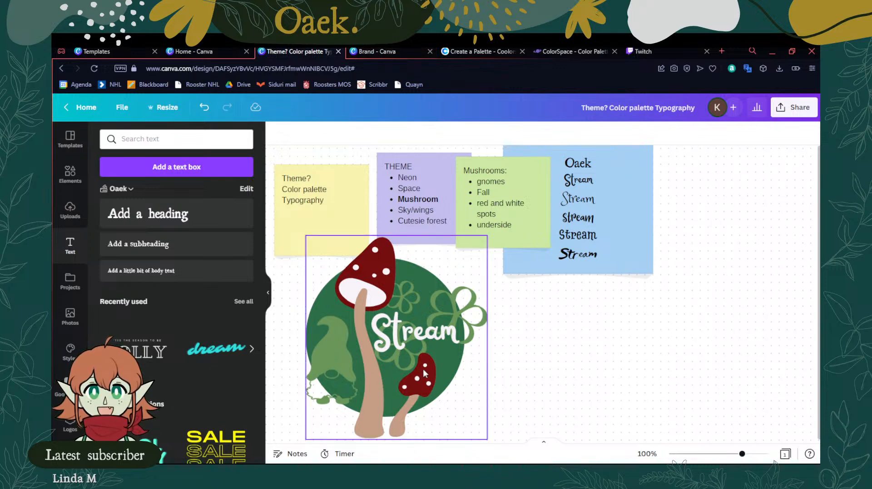
pyautogui.click(370, 51)
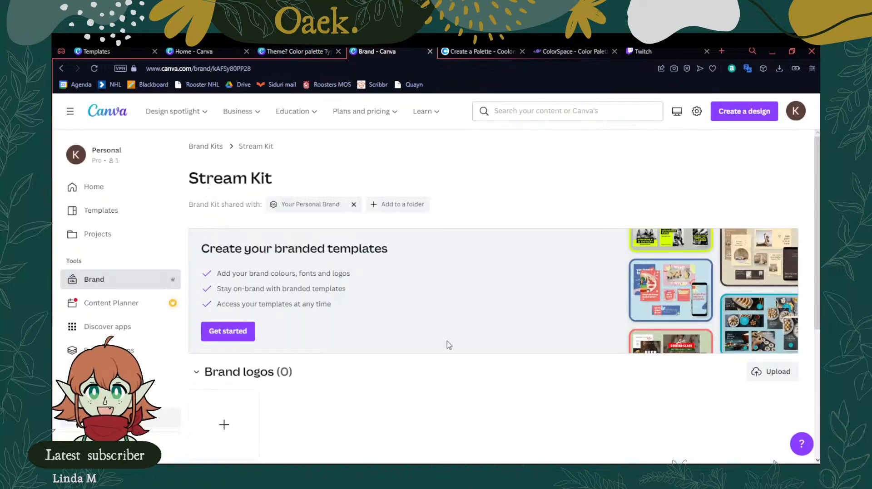
pyautogui.scroll(-5, 443, 345)
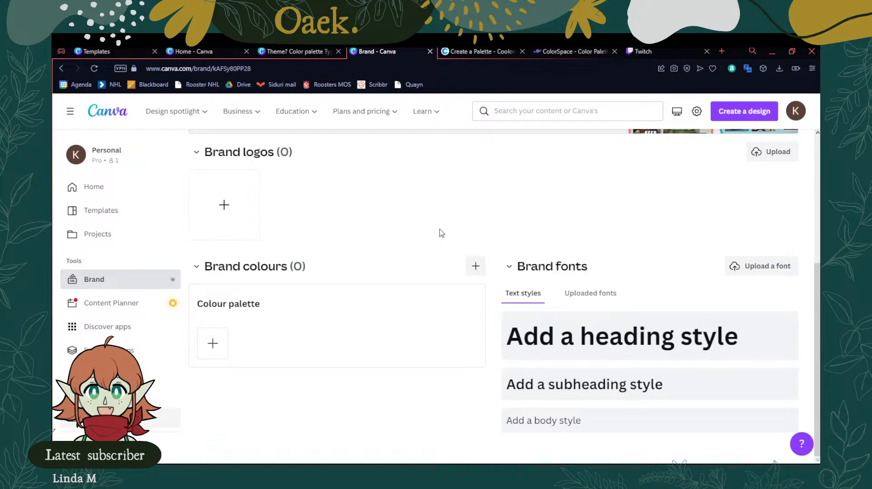
pyautogui.scroll(2, 438, 235)
pyautogui.scroll(-1, 434, 259)
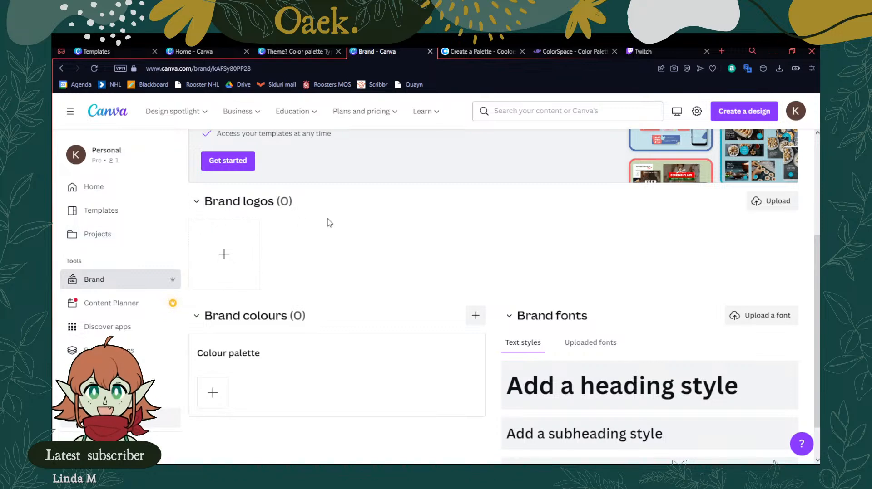
pyautogui.scroll(4, 288, 262)
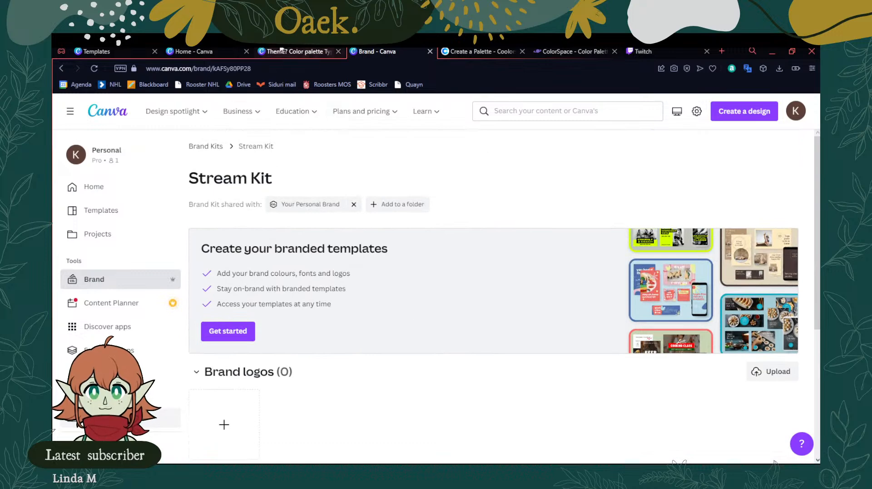
pyautogui.click(297, 51)
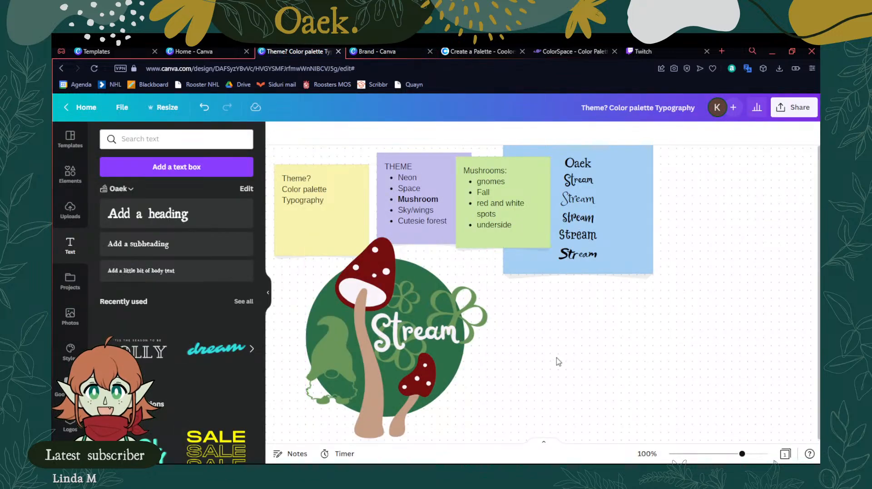
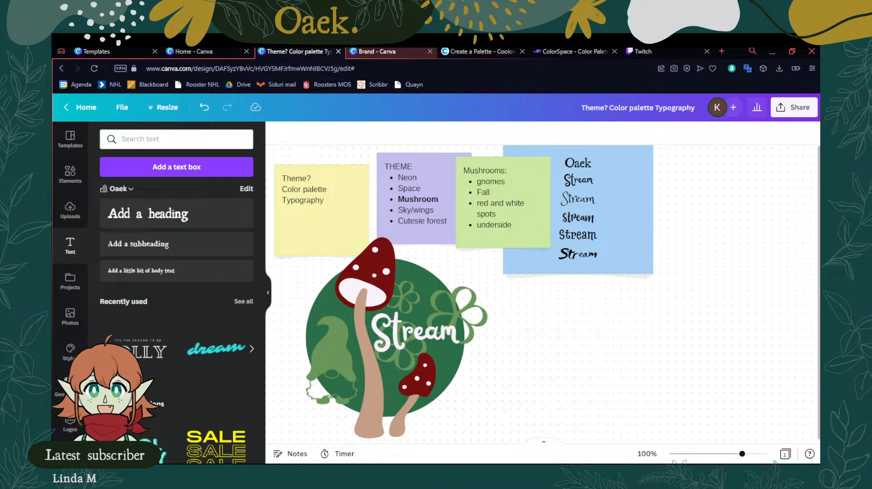
# Open the Content Planner and start a new post for Friday, 25 November, dismissing the introductory tips
pyautogui.click(392, 52)
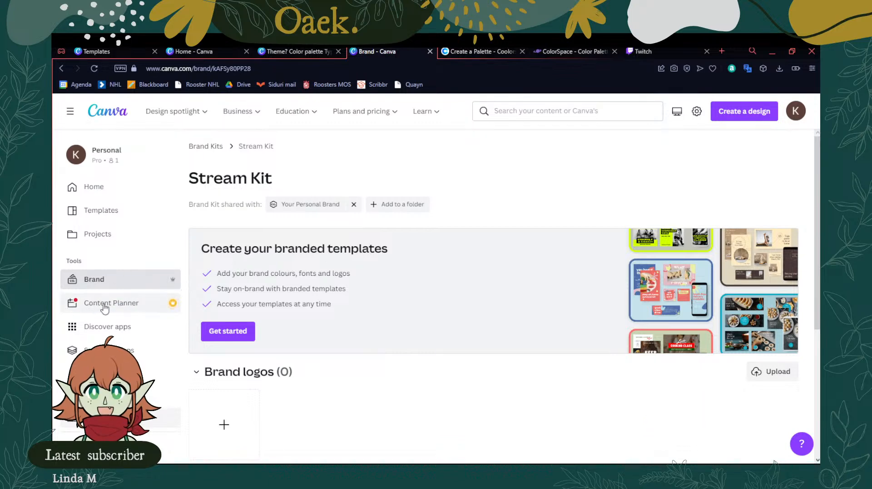
pyautogui.click(132, 309)
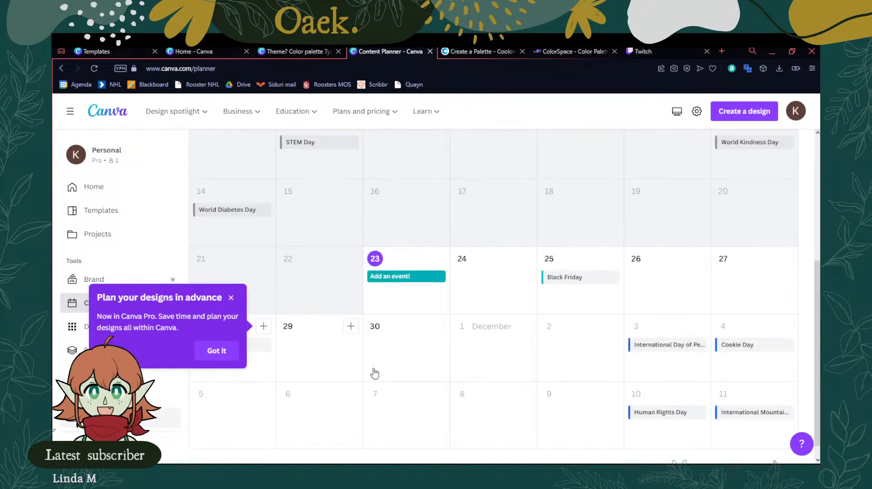
pyautogui.click(231, 299)
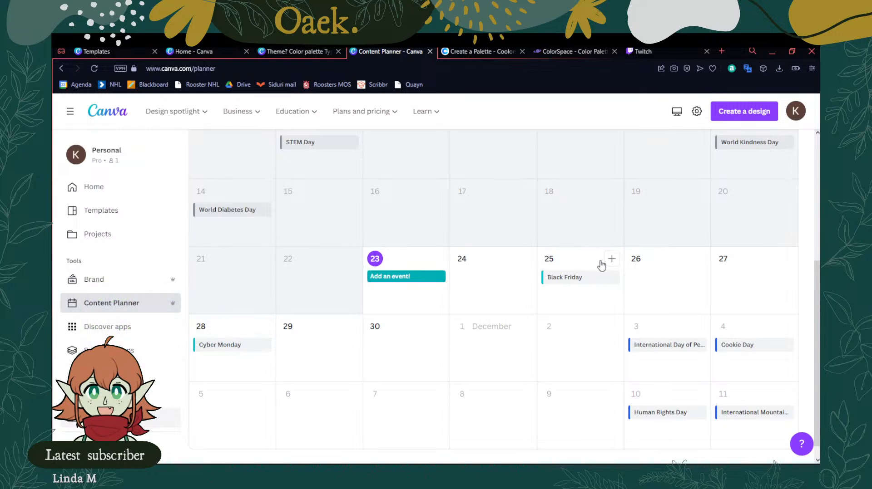
pyautogui.click(611, 259)
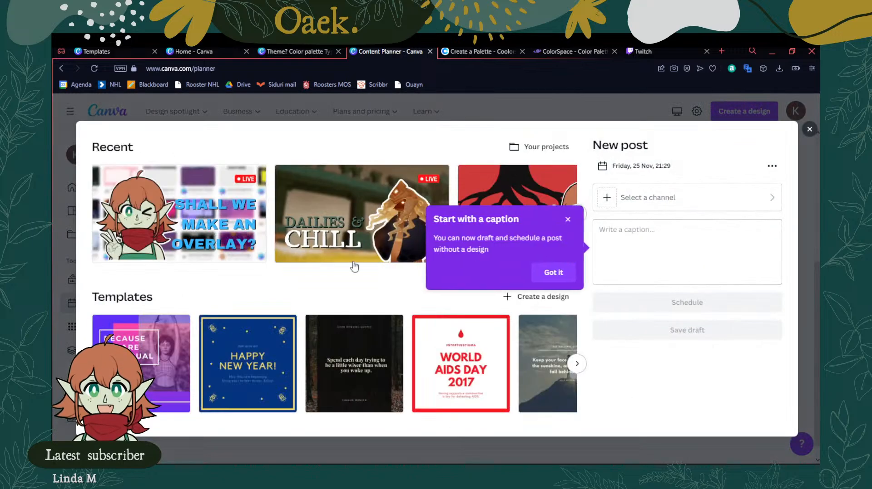
pyautogui.click(568, 219)
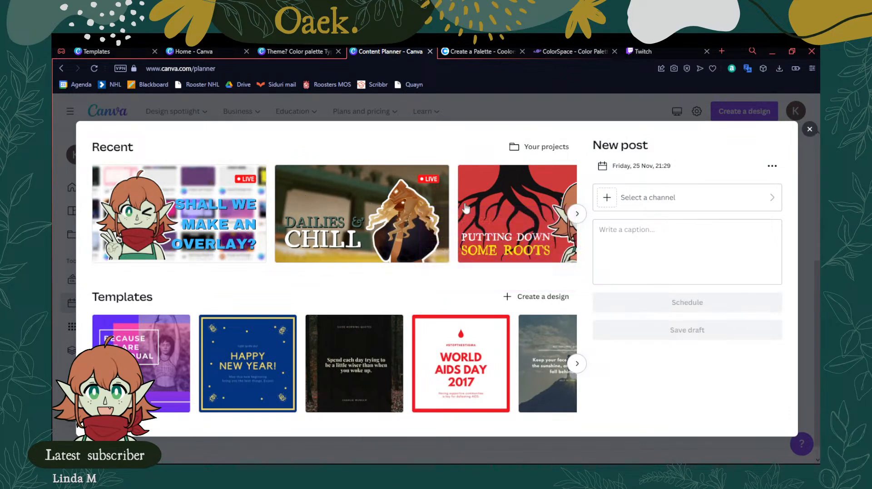
# Review the channels available for the new post and close the post without scheduling it
pyautogui.click(699, 199)
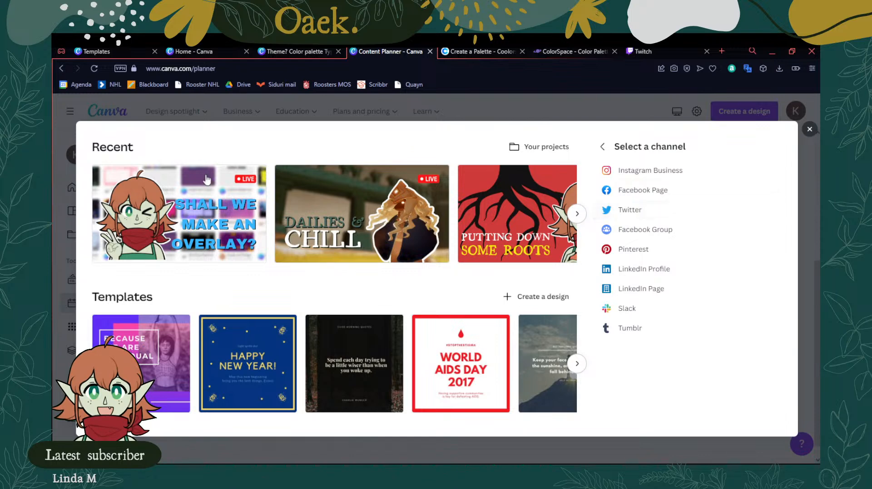
pyautogui.click(809, 129)
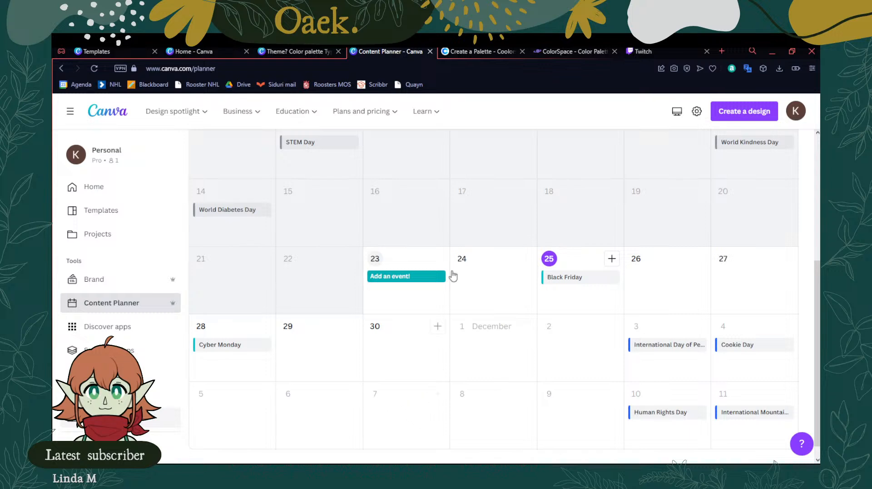
# Check the Coolors palette, copying the green swatch's colour code, and return to the Content Planner
pyautogui.click(482, 51)
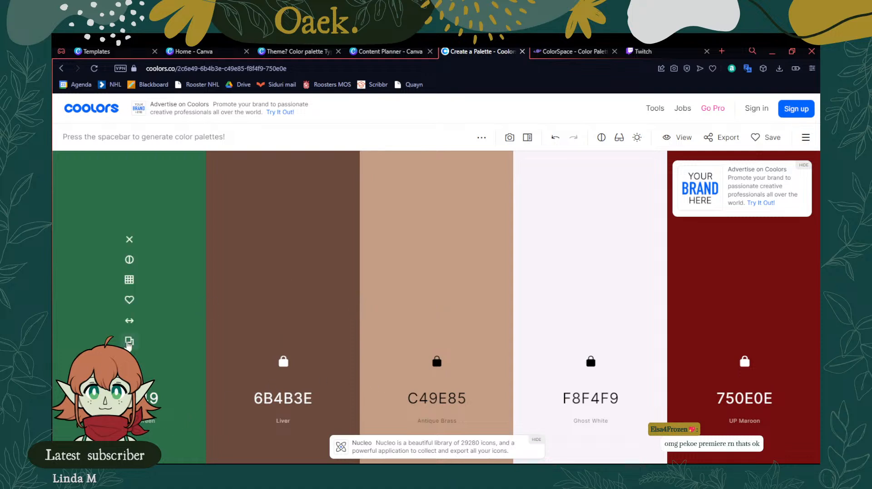
pyautogui.click(129, 341)
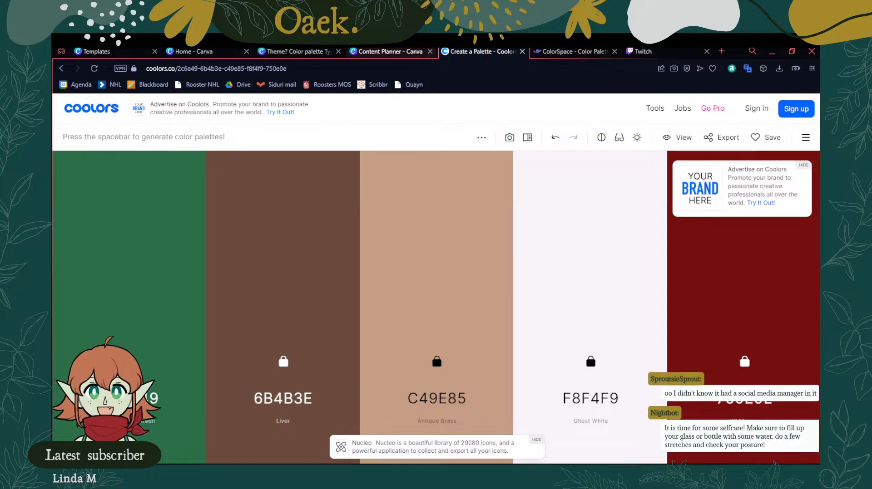
pyautogui.click(385, 52)
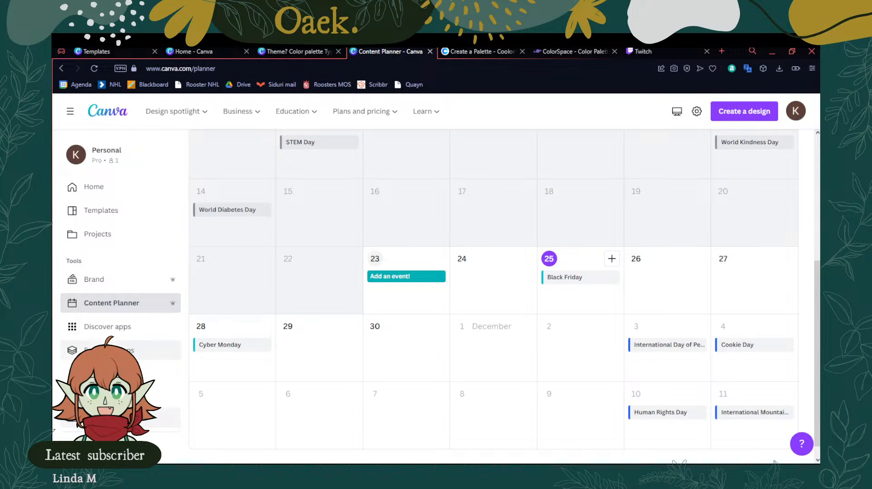
# Open Smartmockups and choose the New-section mockup of a tote bag held beside a person in jeans
pyautogui.click(109, 351)
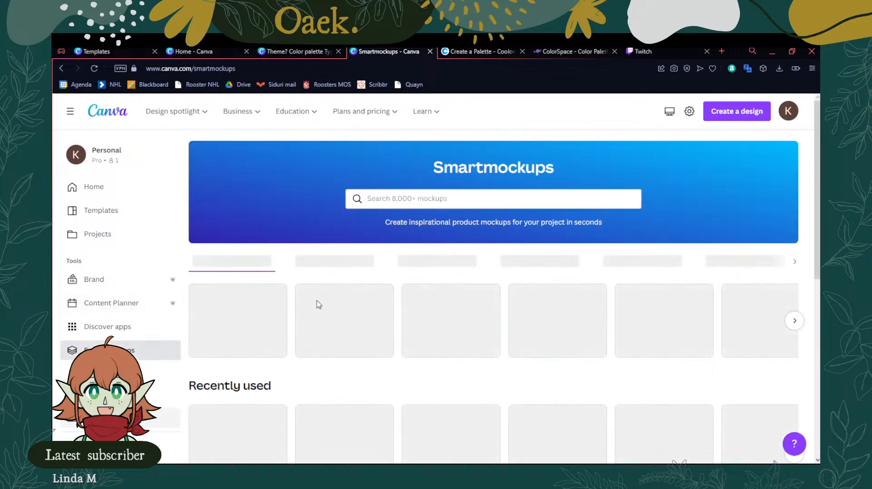
pyautogui.scroll(-2, 370, 276)
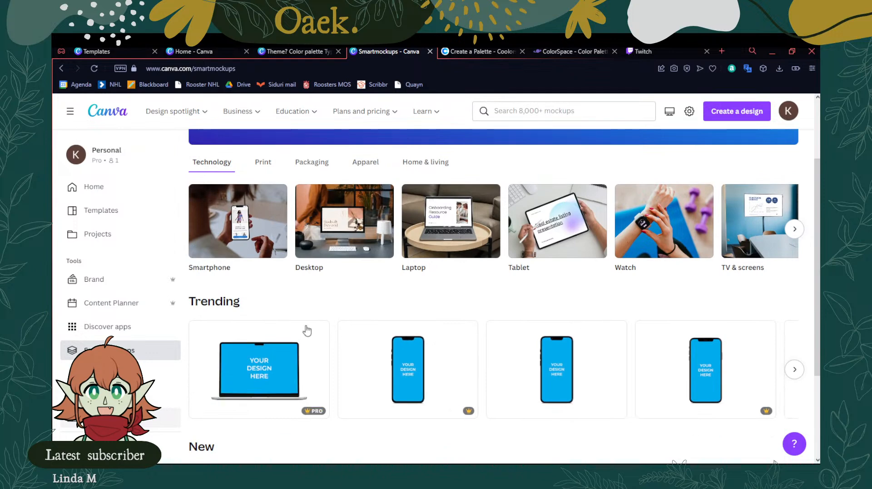
pyautogui.scroll(-3, 448, 296)
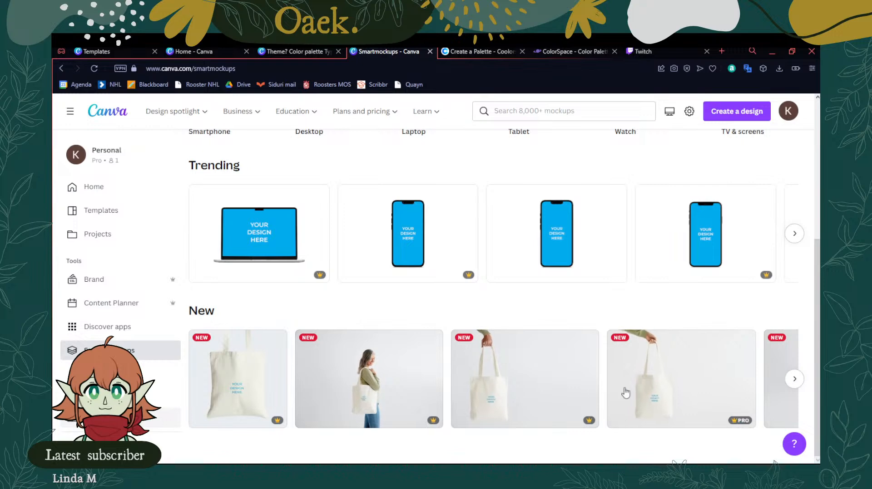
pyautogui.click(795, 384)
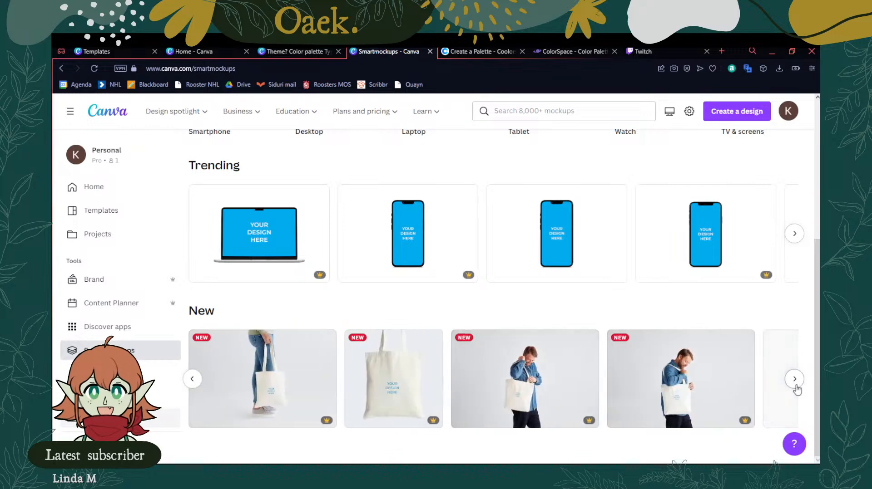
pyautogui.click(273, 388)
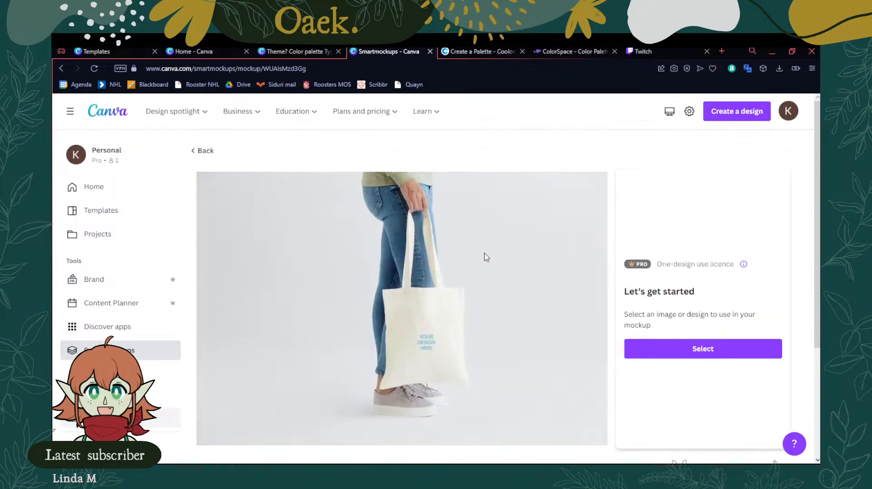
# Place the circular green Oaek logo from the existing designs on the tote bag mockup
pyautogui.click(710, 355)
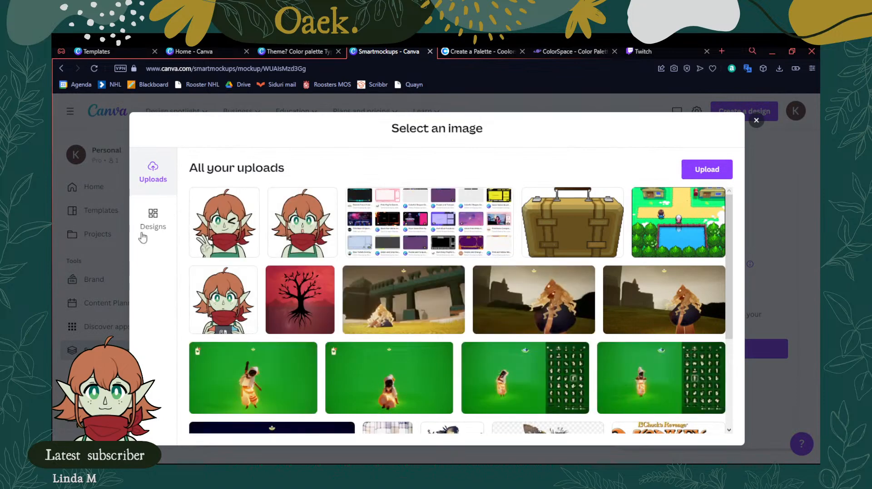
pyautogui.click(153, 222)
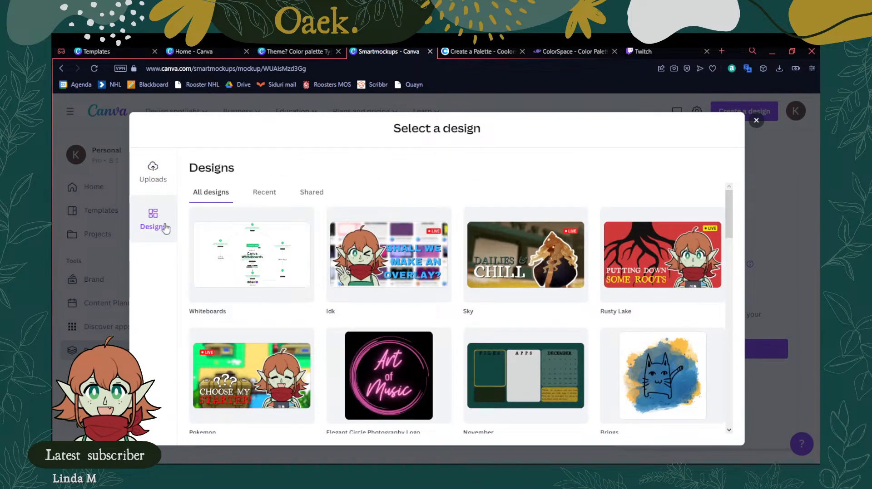
pyautogui.scroll(-4, 533, 318)
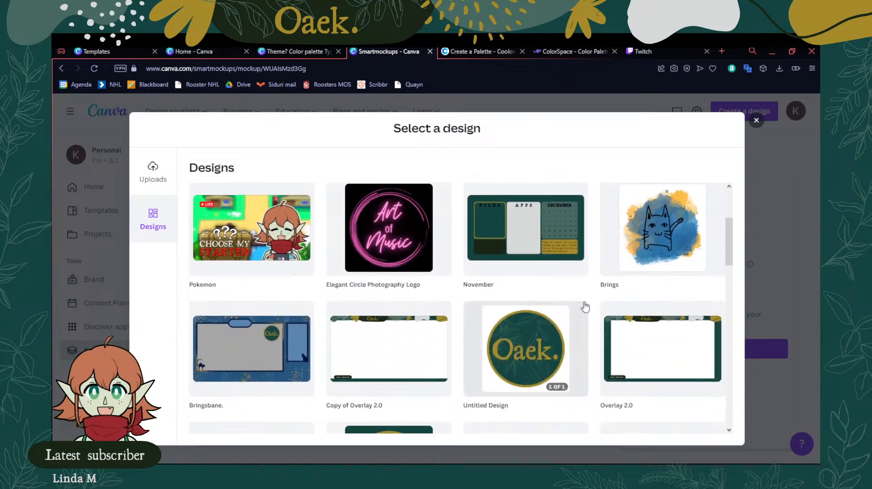
pyautogui.click(533, 318)
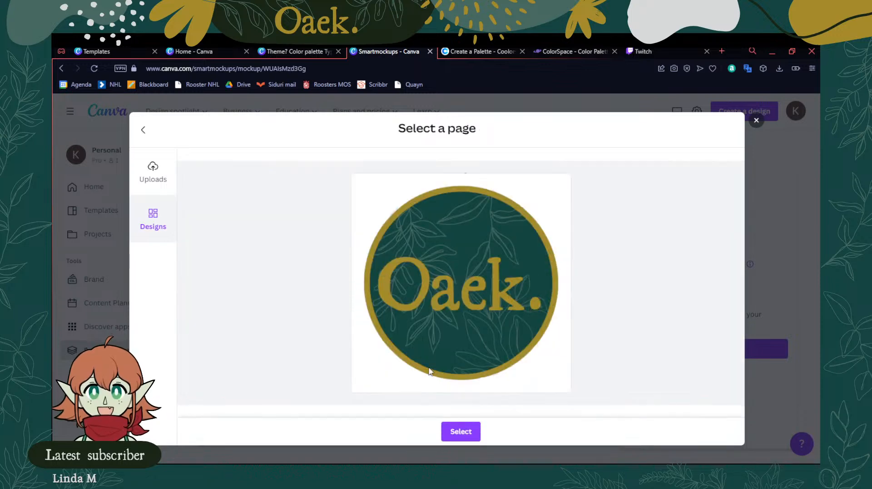
pyautogui.click(456, 433)
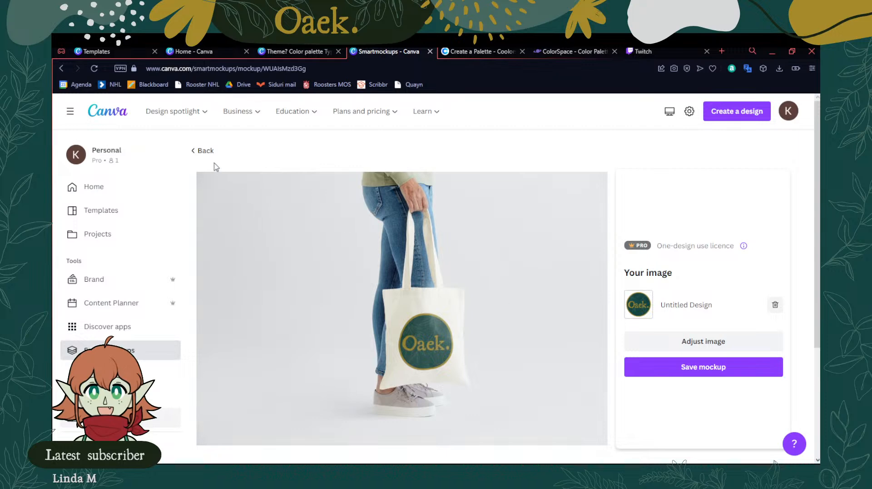
# Return to the Smartmockups gallery and browse through the product mockups in the New section
pyautogui.click(205, 151)
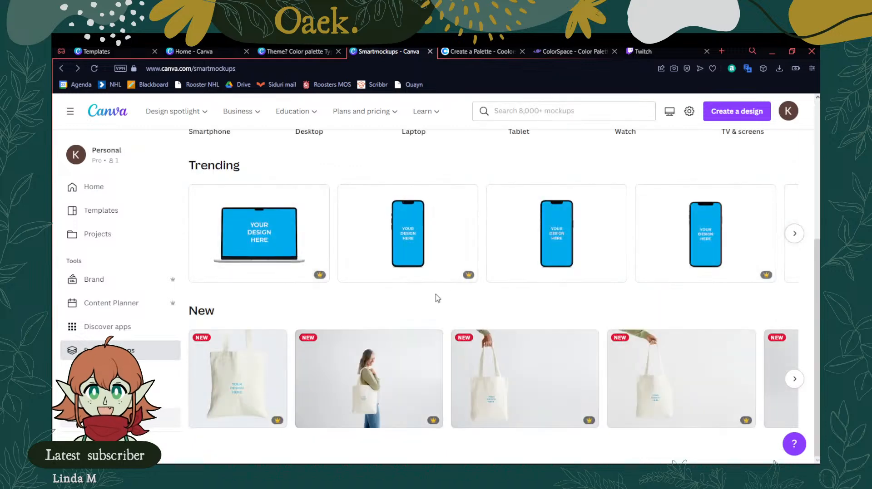
pyautogui.click(794, 379)
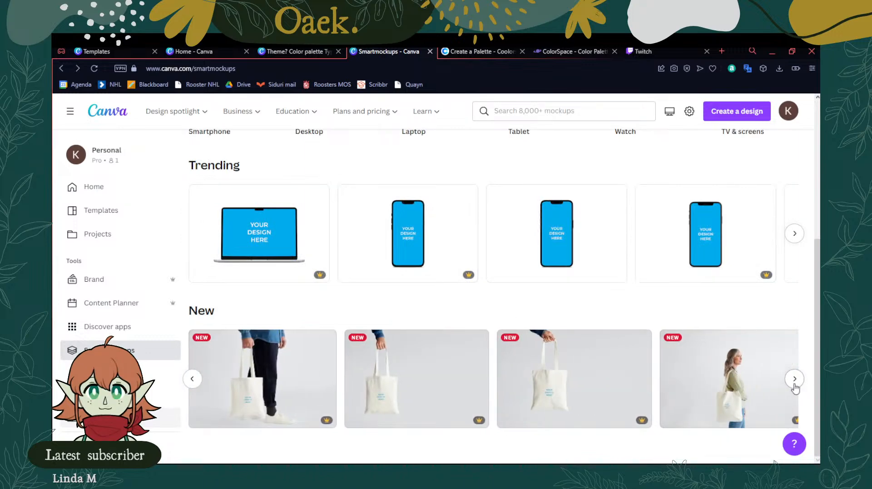
pyautogui.click(794, 379)
pyautogui.click(794, 379)
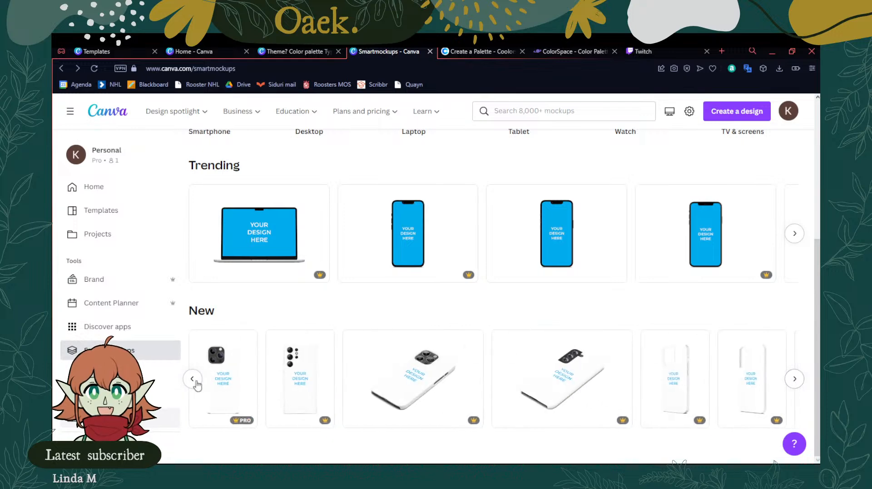
pyautogui.click(795, 383)
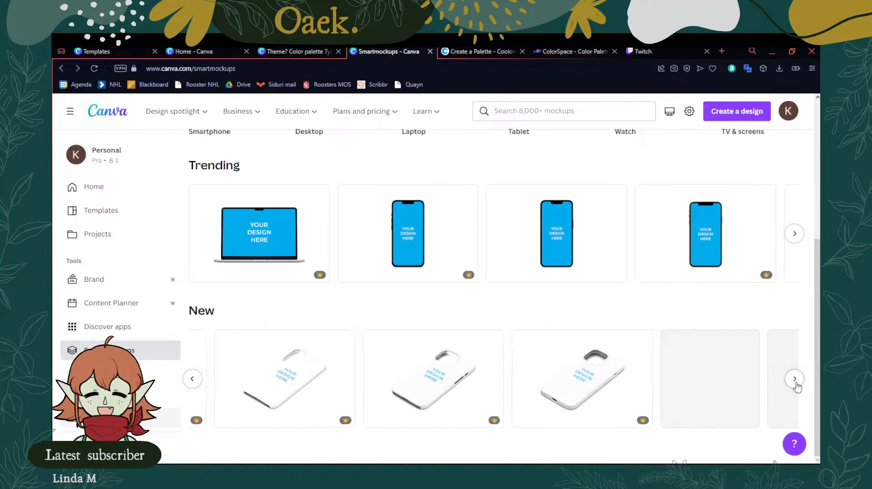
pyautogui.click(794, 380)
pyautogui.click(794, 379)
pyautogui.click(794, 379)
pyautogui.click(794, 379)
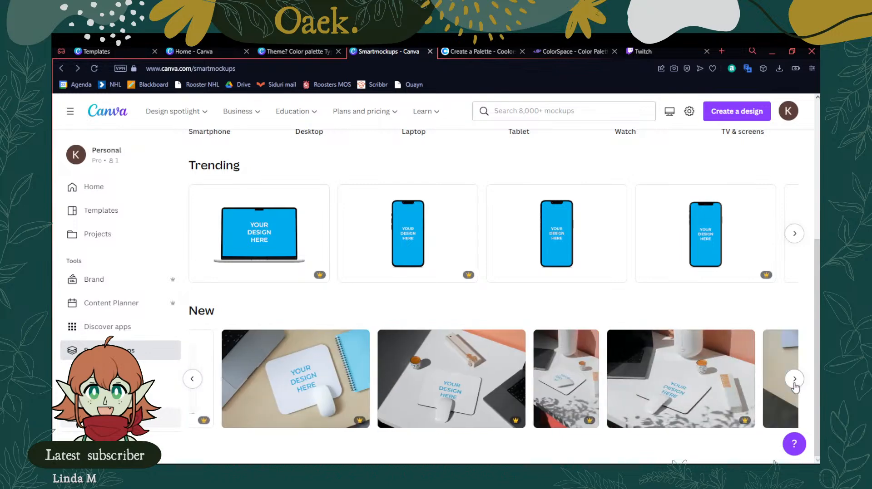
pyautogui.click(795, 379)
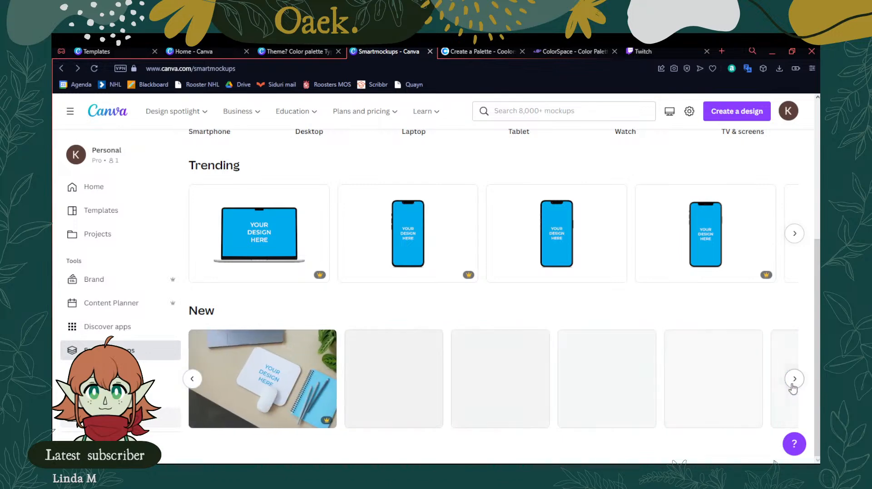
pyautogui.click(789, 387)
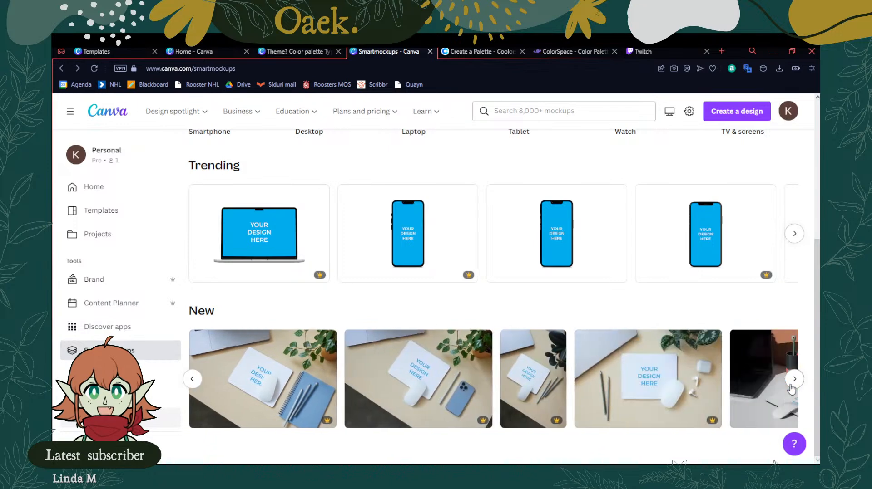
pyautogui.click(790, 386)
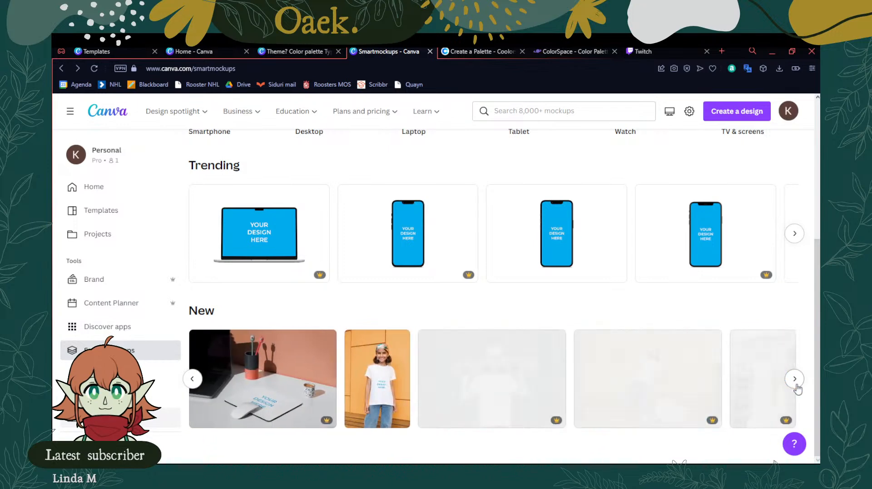
pyautogui.click(795, 386)
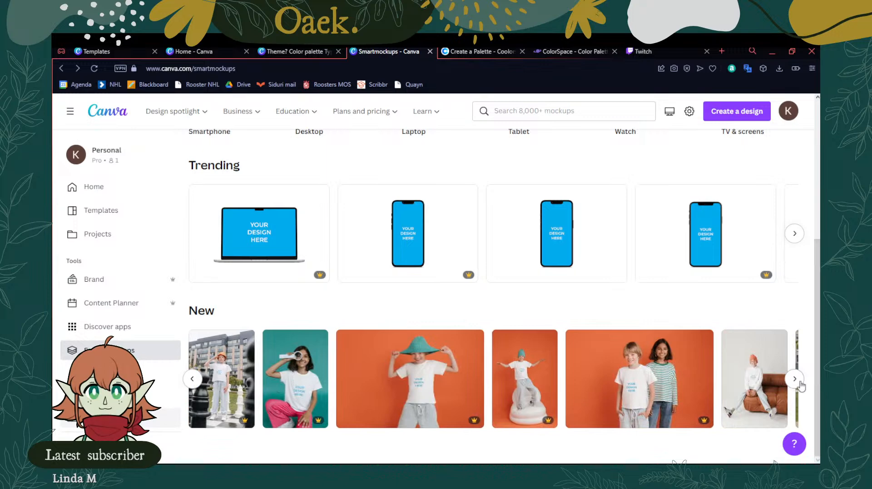
pyautogui.click(794, 385)
pyautogui.click(793, 384)
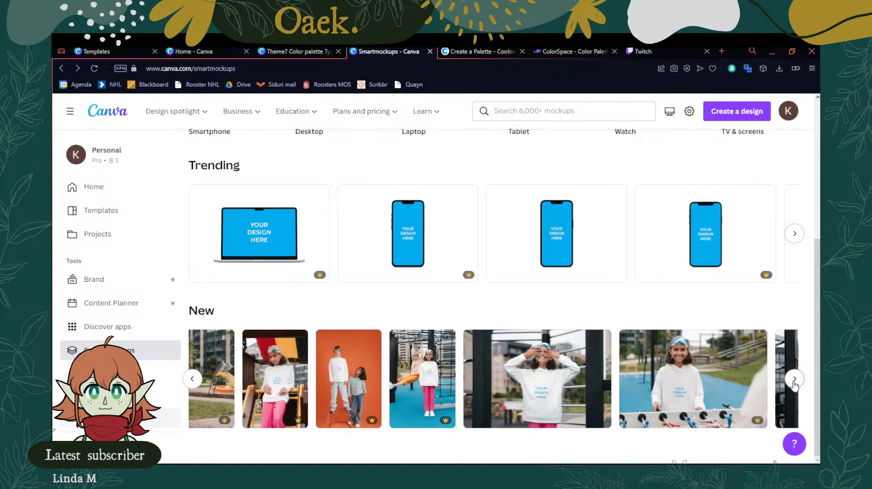
pyautogui.click(793, 385)
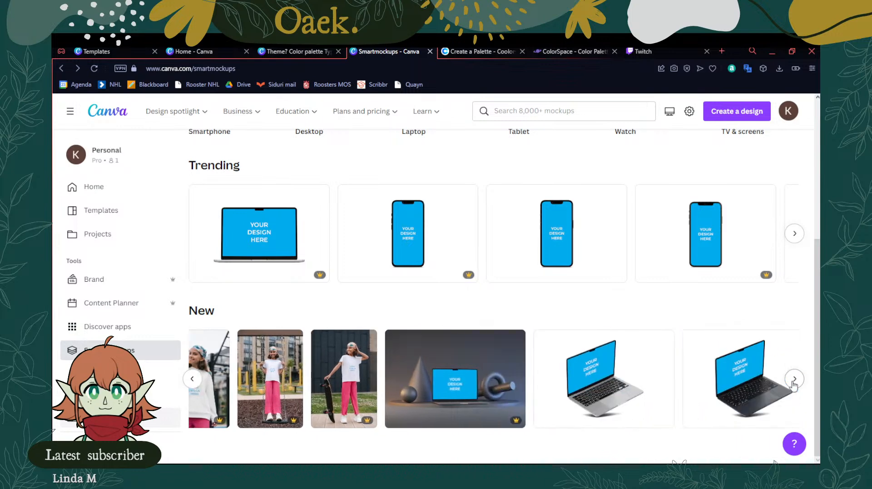
pyautogui.click(793, 386)
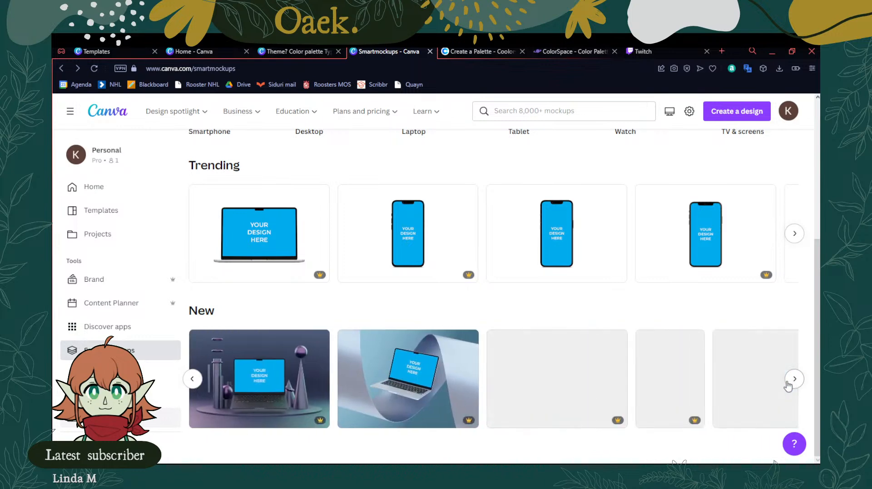
pyautogui.click(192, 379)
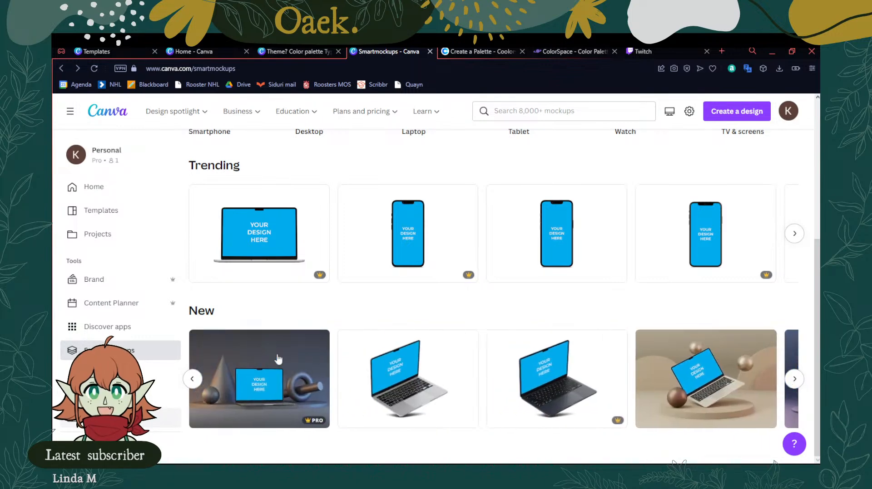
# Place the existing October wallpaper design on the angled silver laptop mockup from the New section
pyautogui.click(404, 378)
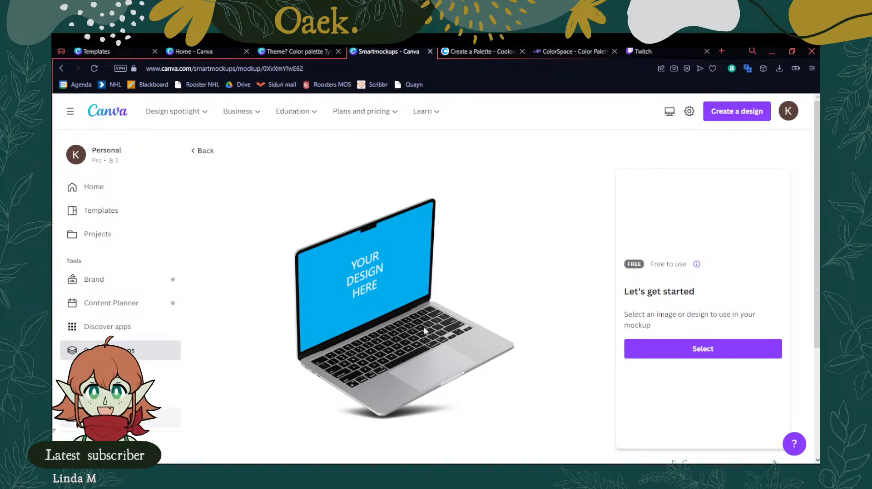
pyautogui.click(693, 348)
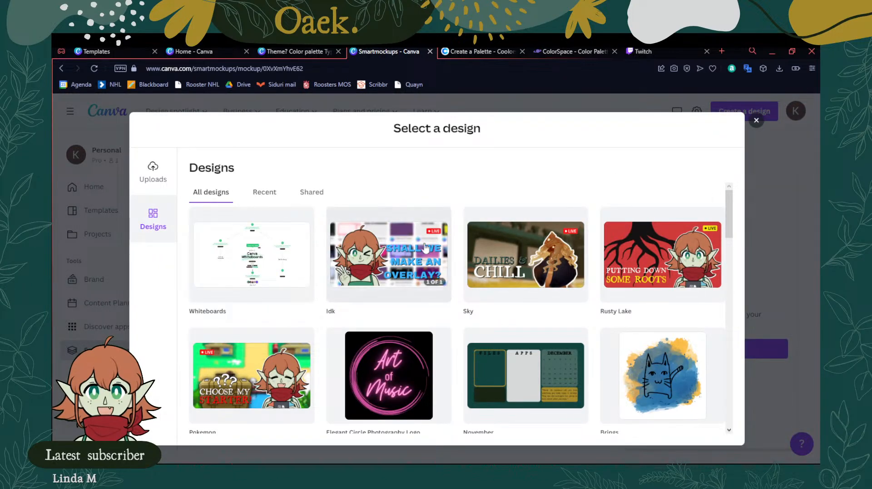
pyautogui.scroll(-10, 461, 259)
pyautogui.scroll(-15, 465, 264)
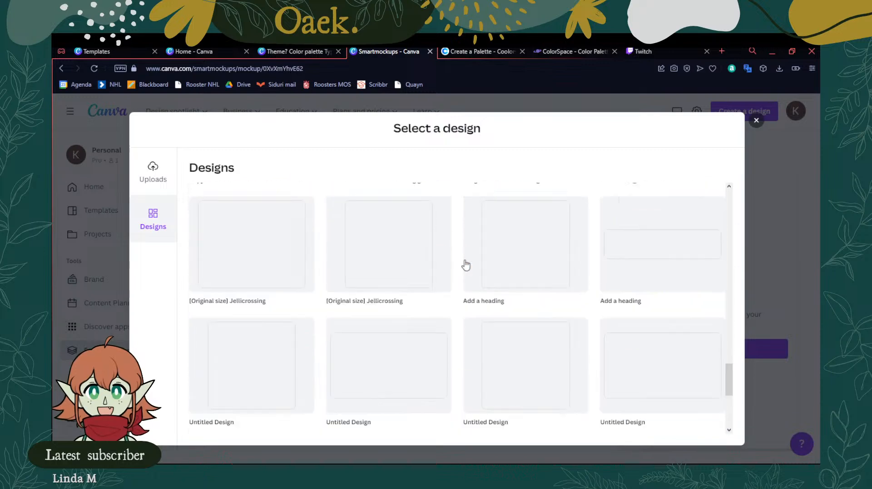
pyautogui.scroll(10, 465, 265)
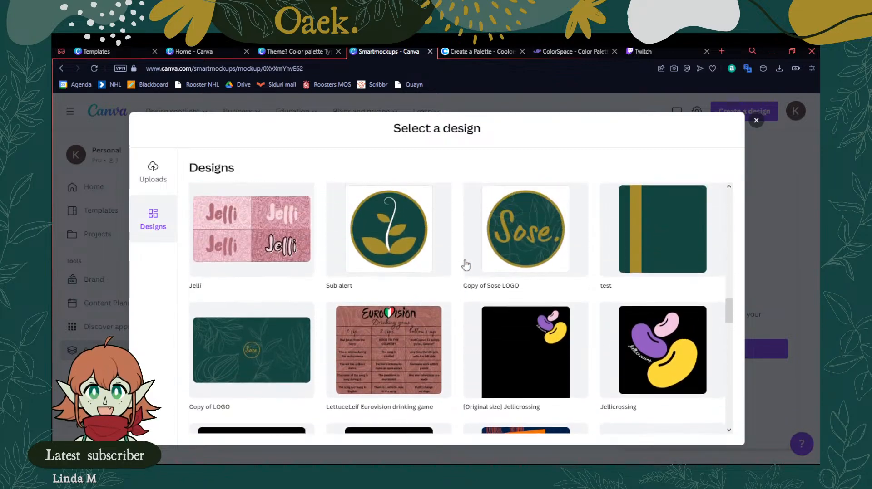
pyautogui.scroll(-3, 466, 265)
pyautogui.scroll(2, 450, 216)
pyautogui.scroll(-12, 473, 248)
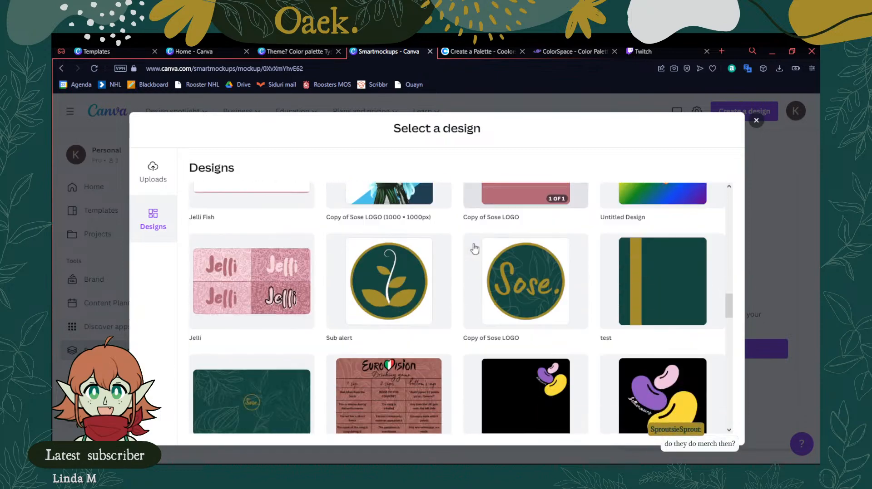
pyautogui.scroll(-15, 475, 249)
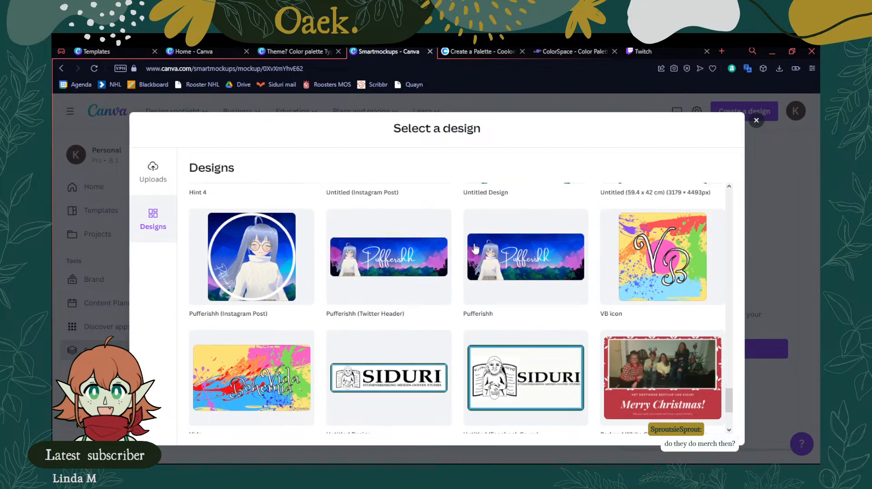
pyautogui.scroll(-12, 475, 248)
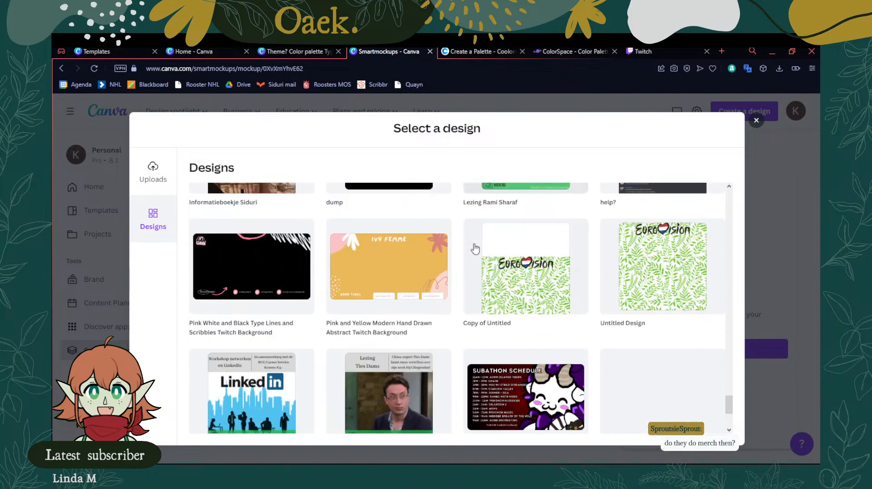
pyautogui.scroll(-6, 474, 249)
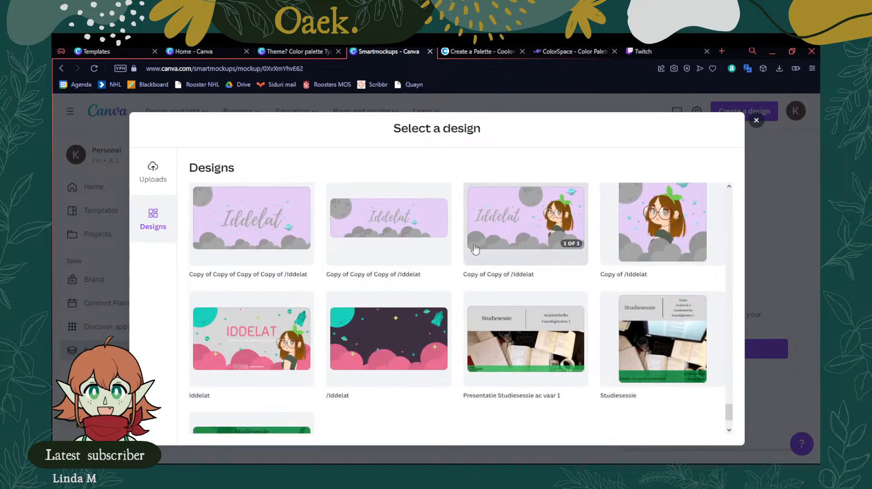
pyautogui.scroll(2, 474, 249)
pyautogui.scroll(20, 475, 249)
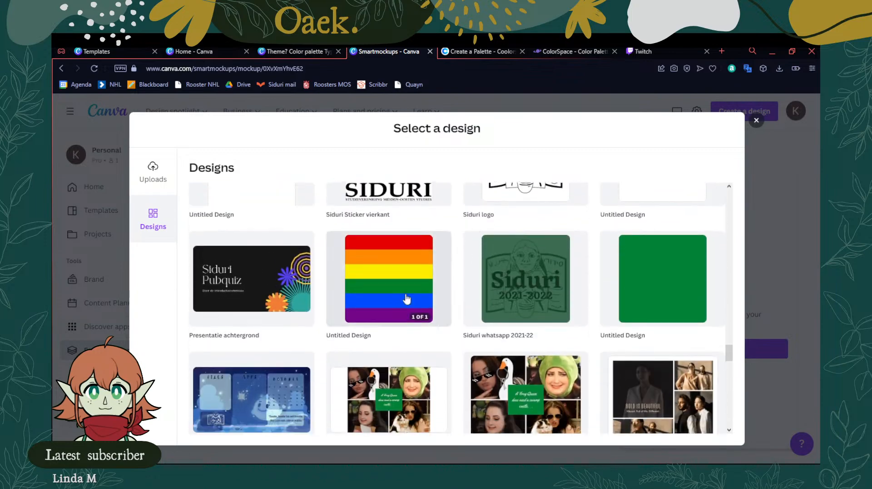
pyautogui.scroll(-3, 474, 247)
pyautogui.click(246, 283)
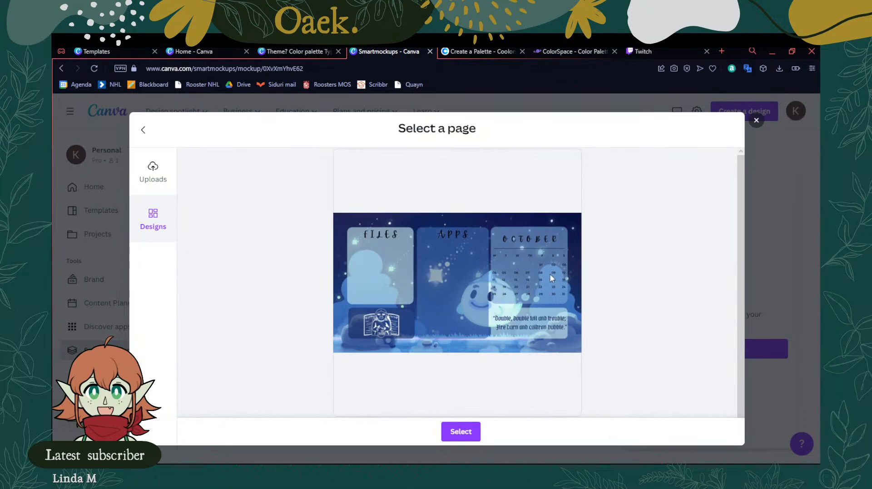
pyautogui.click(459, 432)
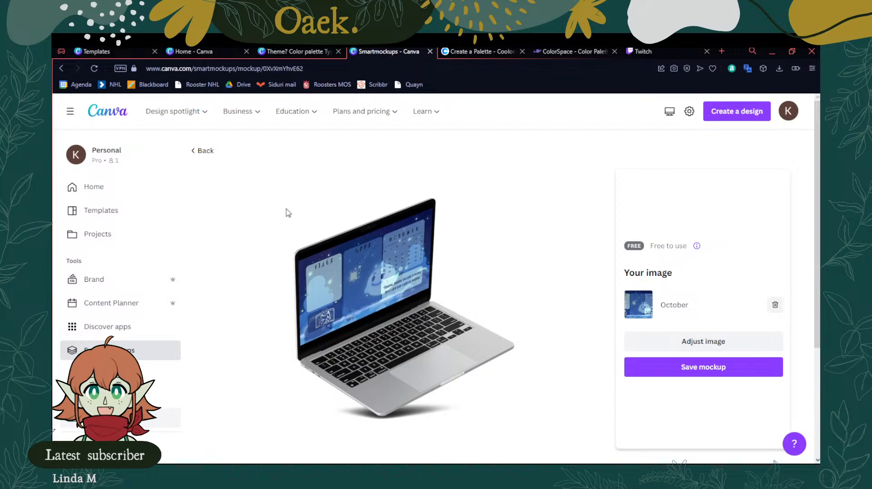
# Return to the mockup gallery and place the circular Oaek logo on the first tote bag mockup in the New section
pyautogui.click(200, 150)
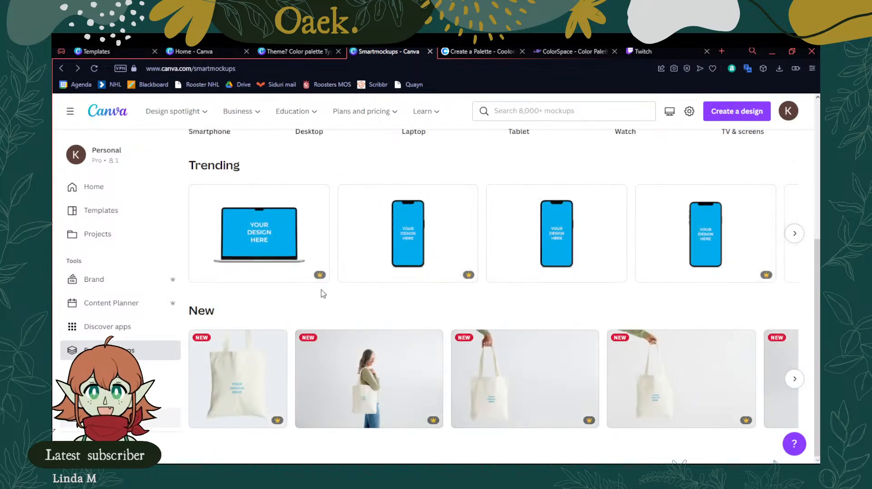
pyautogui.click(255, 382)
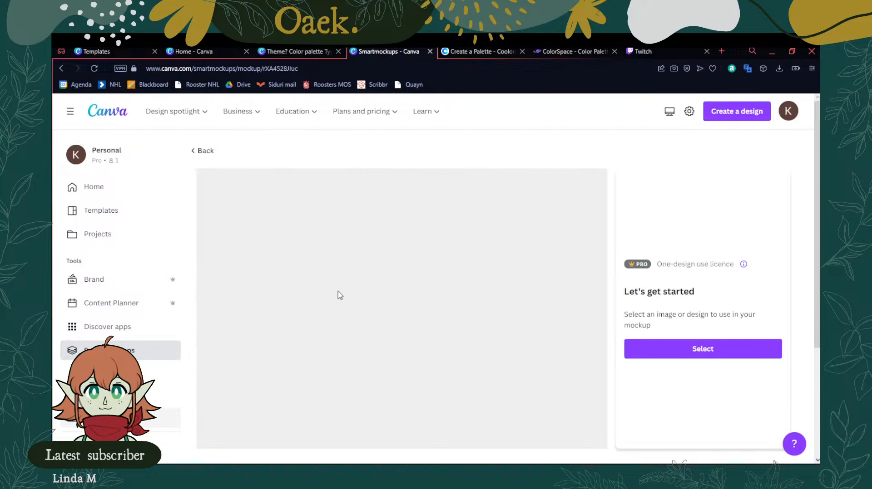
pyautogui.click(713, 347)
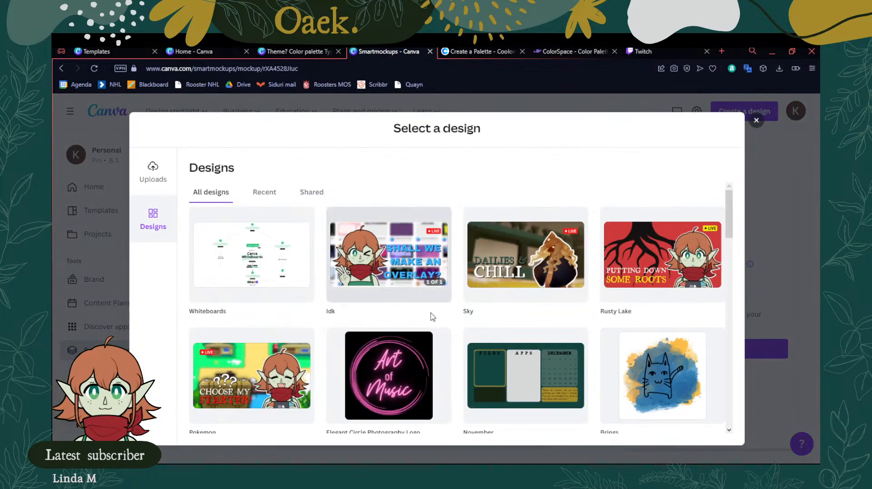
pyautogui.scroll(-5, 429, 315)
pyautogui.click(525, 249)
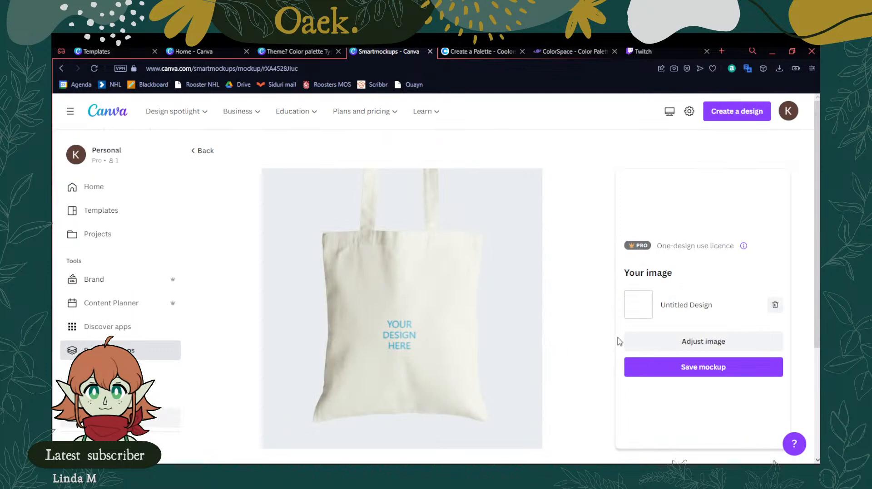
pyautogui.scroll(-5, 444, 301)
pyautogui.scroll(5, 539, 327)
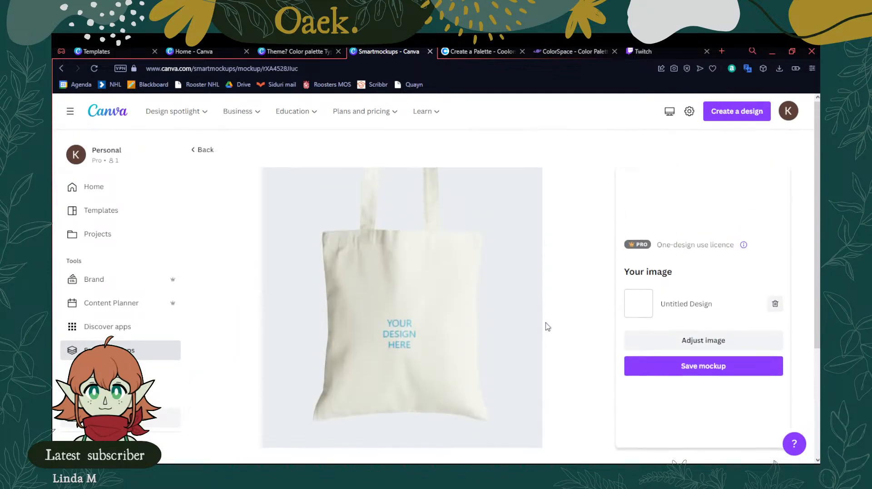
pyautogui.scroll(-1, 552, 326)
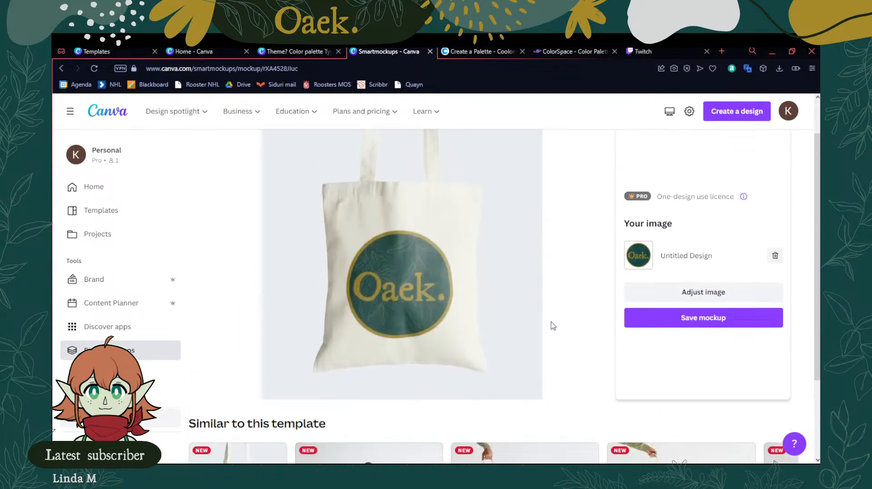
# Search the design types for "to" and create a new Tote Bag design of 250 × 250 mm
pyautogui.click(743, 111)
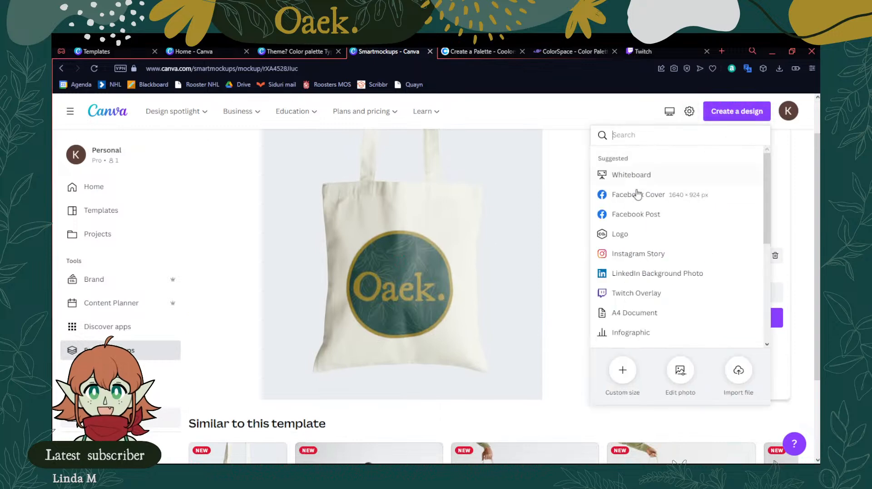
pyautogui.scroll(-5, 672, 245)
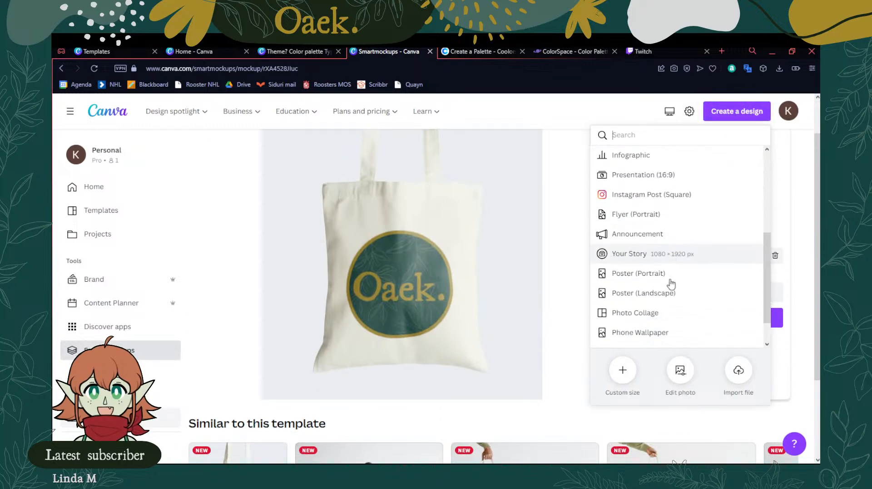
pyautogui.scroll(6, 670, 179)
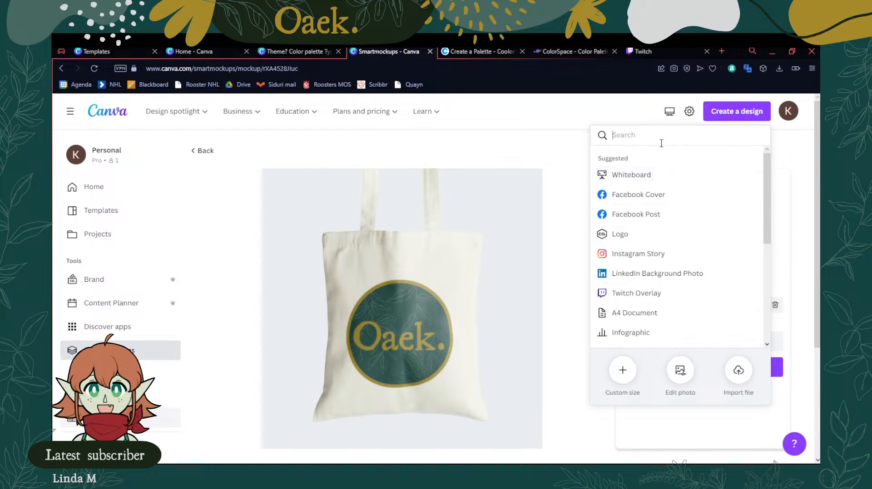
pyautogui.click(661, 142)
pyautogui.write('to')
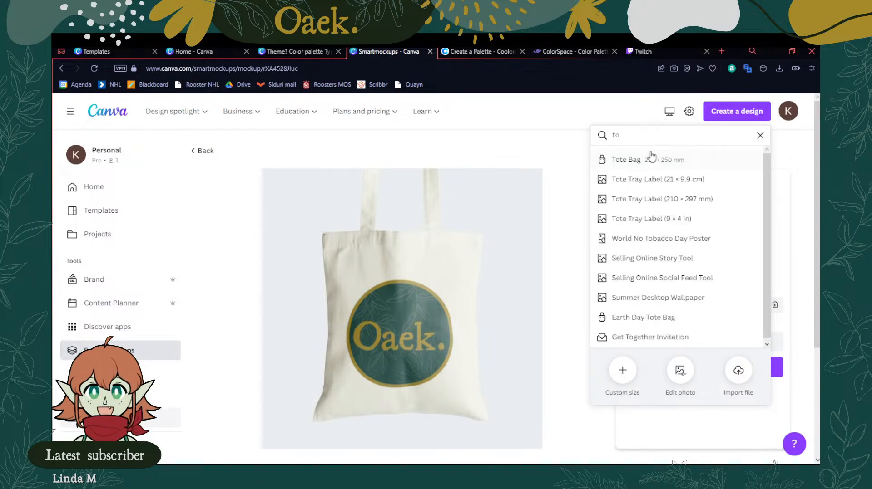
pyautogui.click(631, 161)
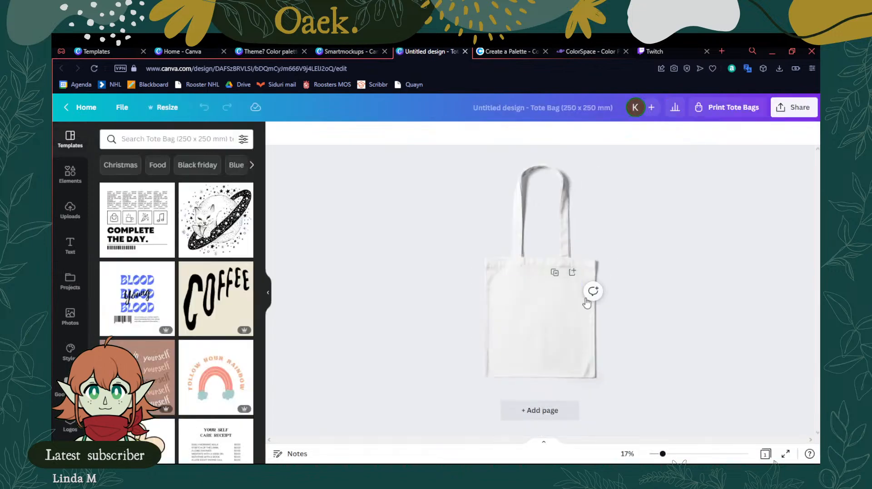
# Examine the tote bag print options, including the quantity prices and product details
pyautogui.click(732, 108)
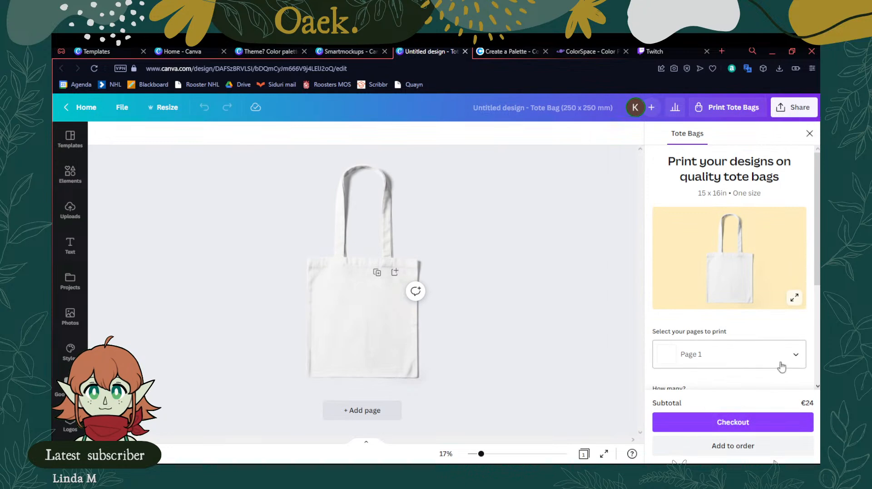
pyautogui.scroll(-5, 782, 276)
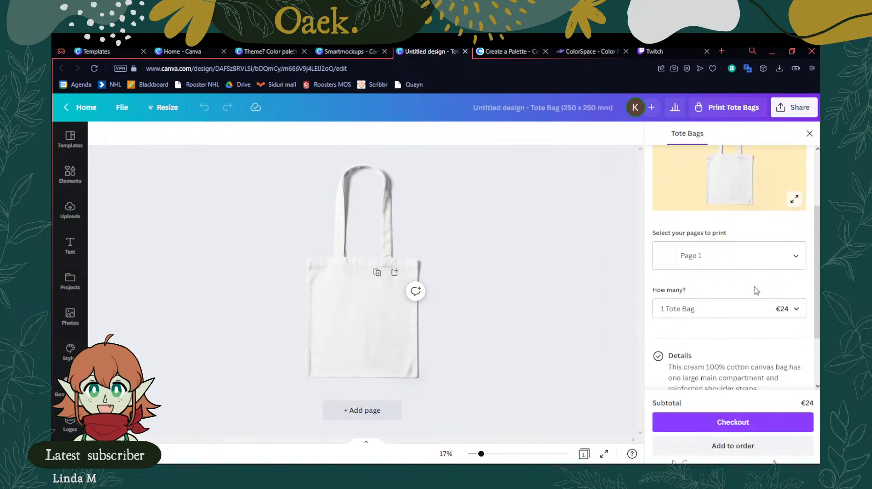
pyautogui.scroll(3, 757, 291)
pyautogui.scroll(-2, 756, 291)
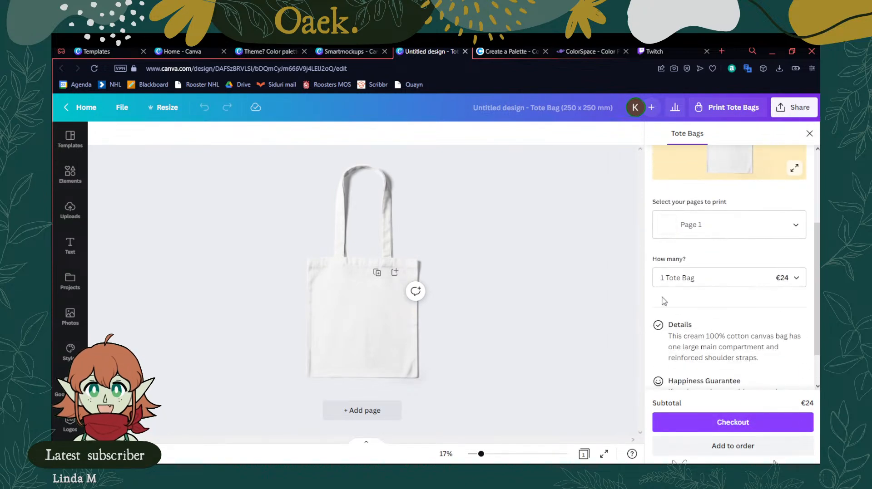
pyautogui.click(762, 279)
pyautogui.scroll(-20, 763, 303)
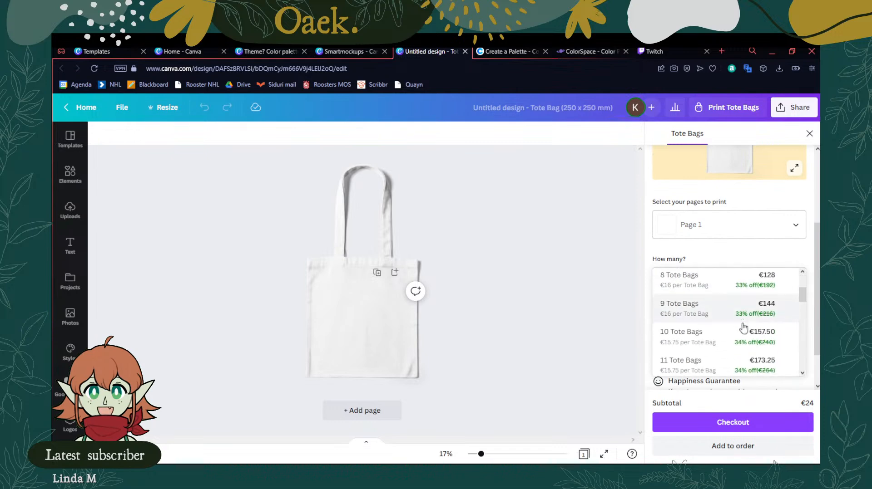
pyautogui.scroll(12, 779, 332)
pyautogui.scroll(13, 774, 325)
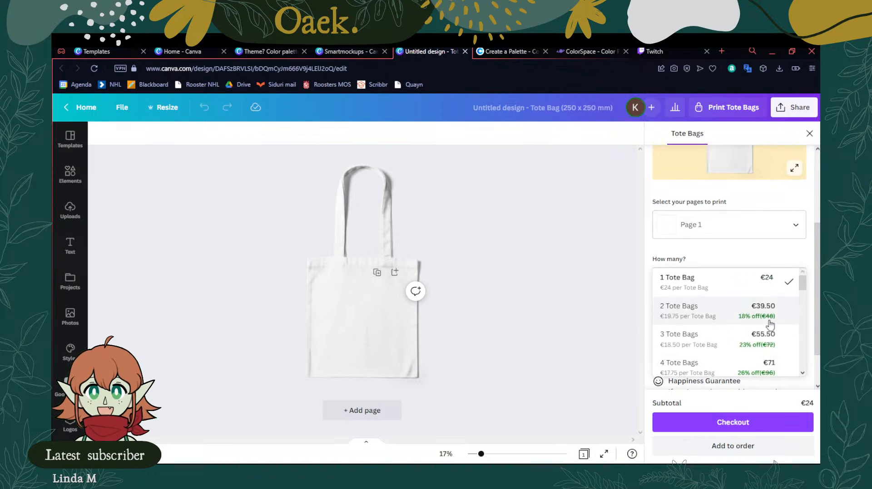
pyautogui.click(723, 266)
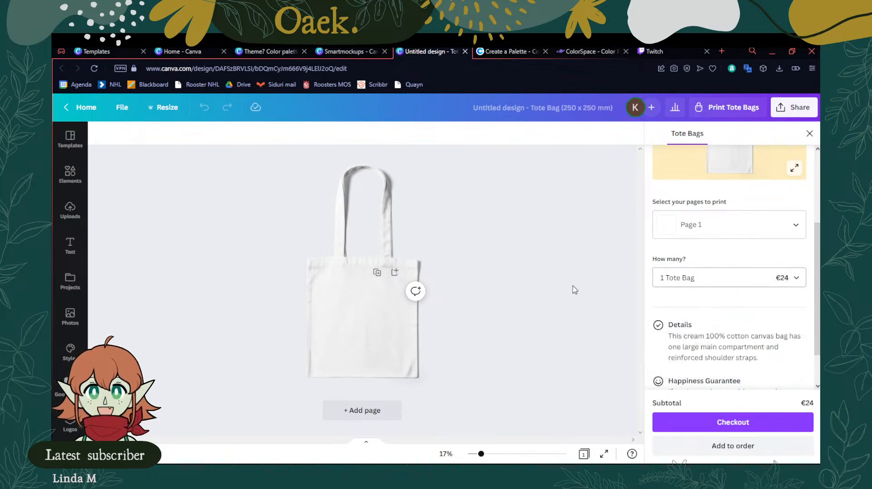
pyautogui.scroll(-1, 754, 359)
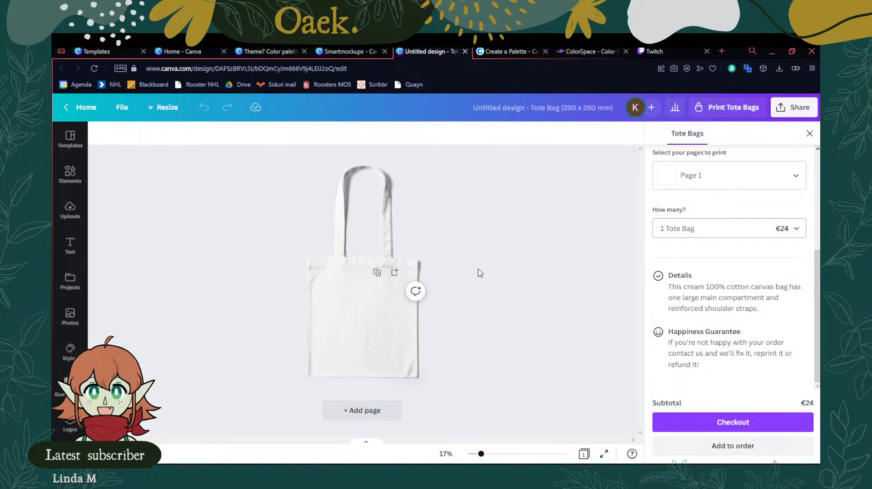
# Close the tote bag design, clear the design-type search and return to the Smartmockups gallery
pyautogui.click(465, 51)
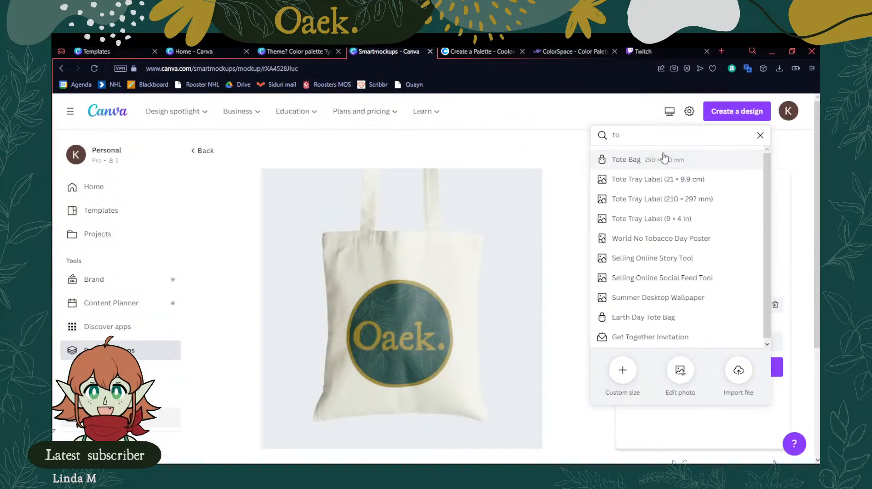
pyautogui.click(760, 136)
pyautogui.click(202, 151)
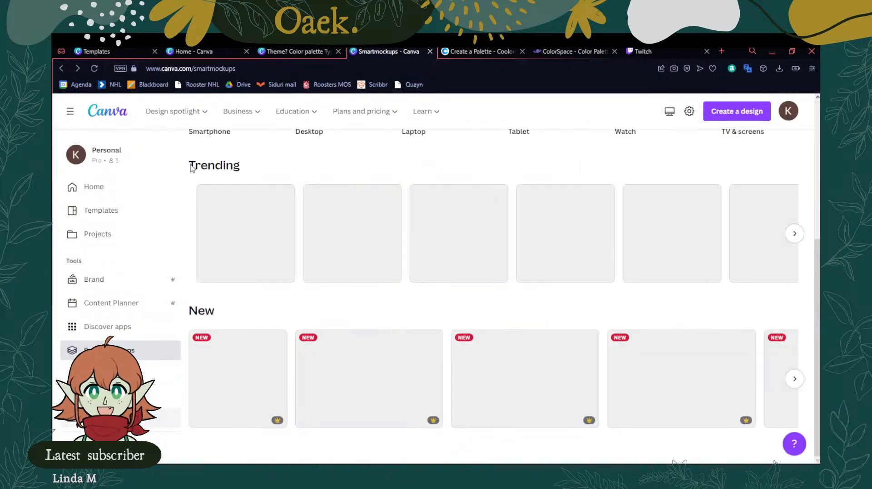
# Open the Stream Kit brand kit, look over its logo, colour and font sections, and switch to the Coolors palette
pyautogui.click(98, 290)
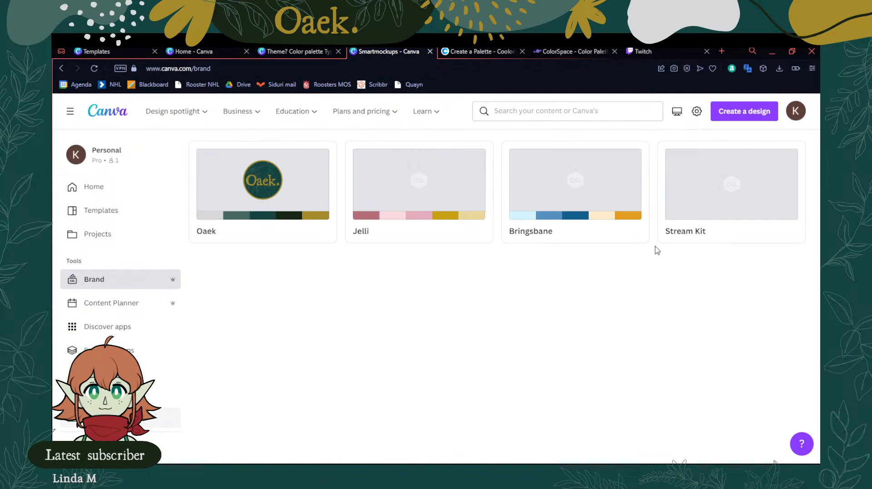
pyautogui.click(719, 195)
pyautogui.scroll(-3, 307, 307)
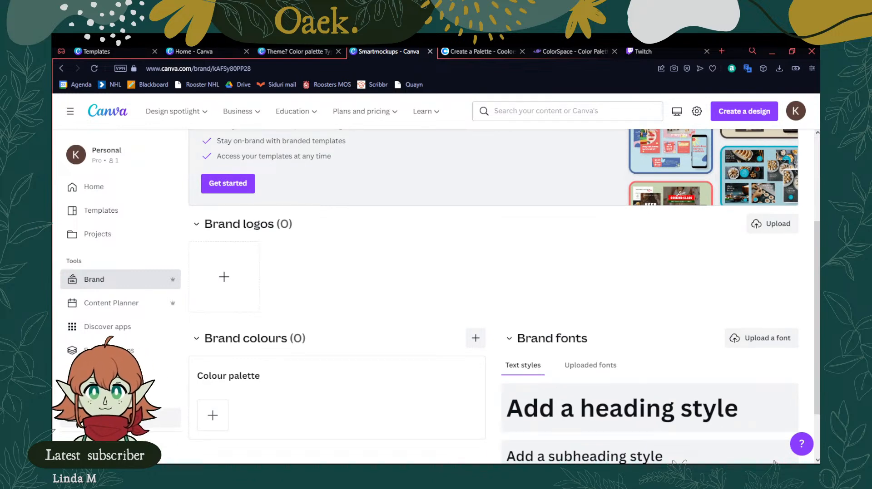
pyautogui.scroll(-2, 504, 295)
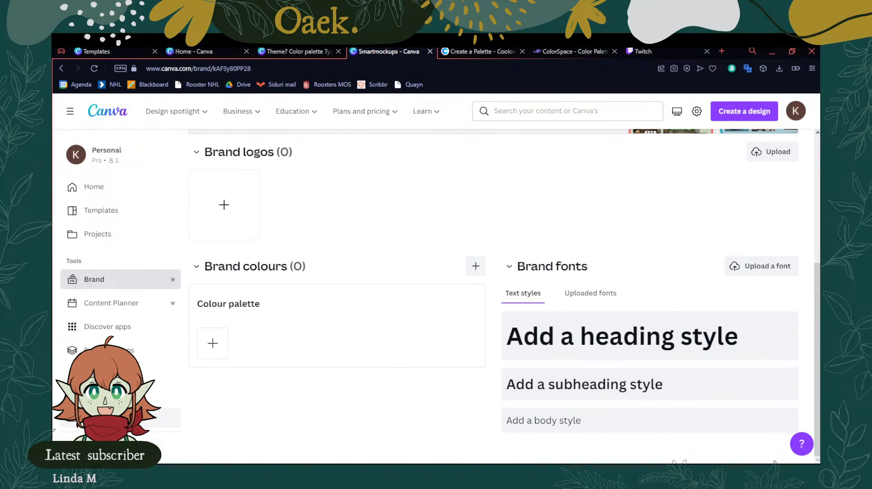
pyautogui.click(481, 51)
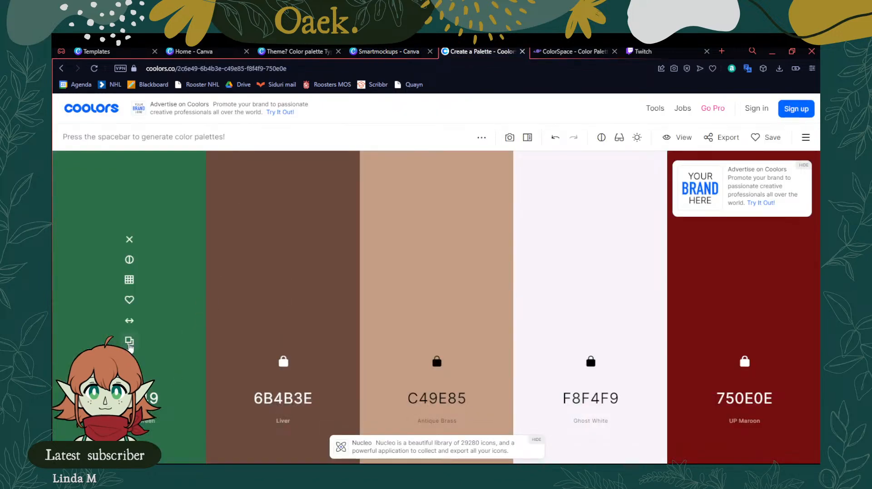
# Copy the green #2C6E49 from the Coolors palette and add it as the first colour in the Canva brand palette
pyautogui.click(129, 343)
pyautogui.click(382, 52)
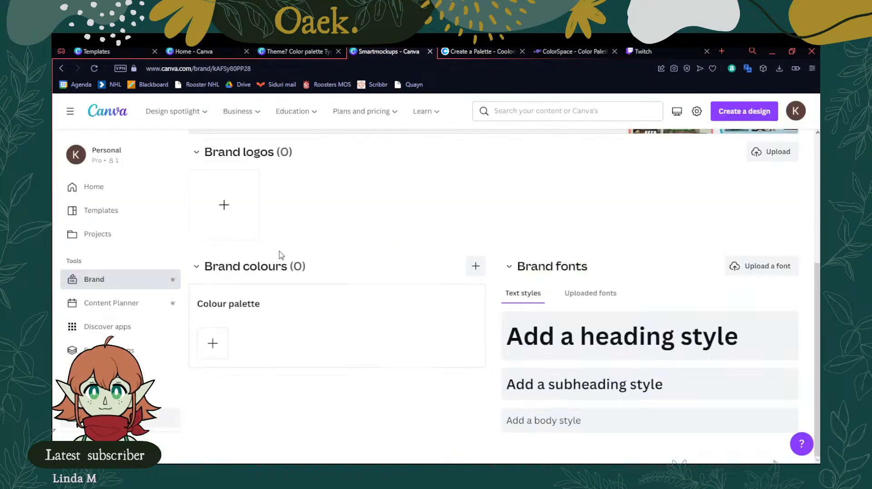
pyautogui.click(222, 342)
pyautogui.hotkey('ctrl', 'v')
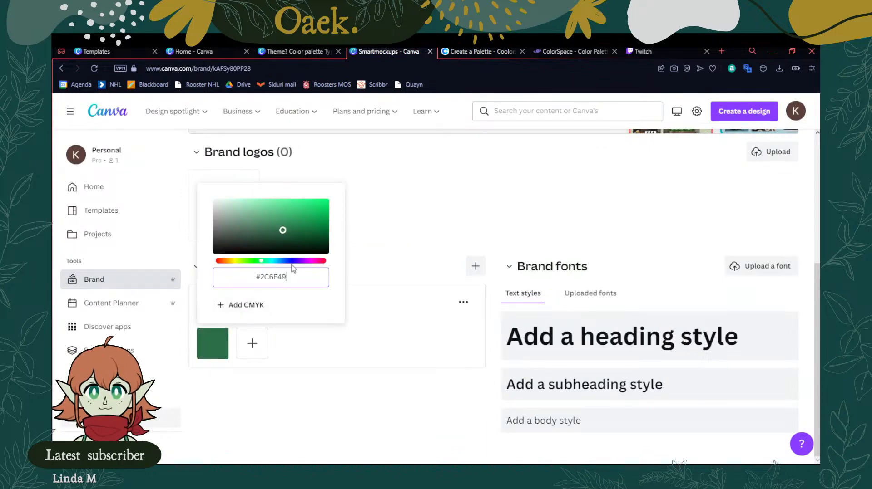
# Copy the lighter green #699659 from ColorSpace's Skip Shade Gradient and add it to the Canva brand palette
pyautogui.click(595, 52)
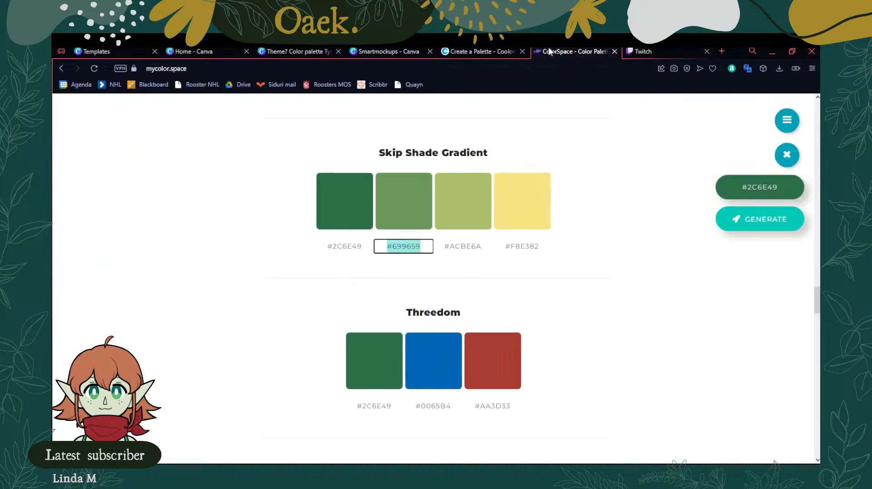
pyautogui.click(413, 250)
pyautogui.doubleClick(413, 250)
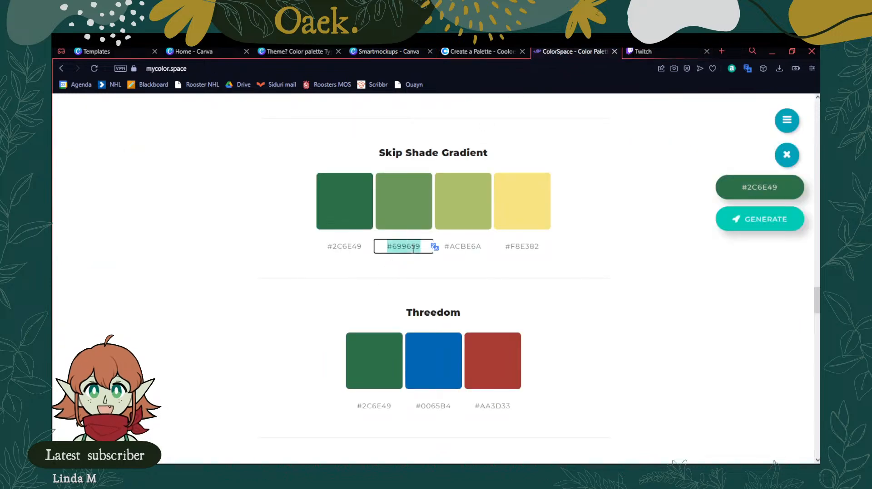
pyautogui.click(385, 51)
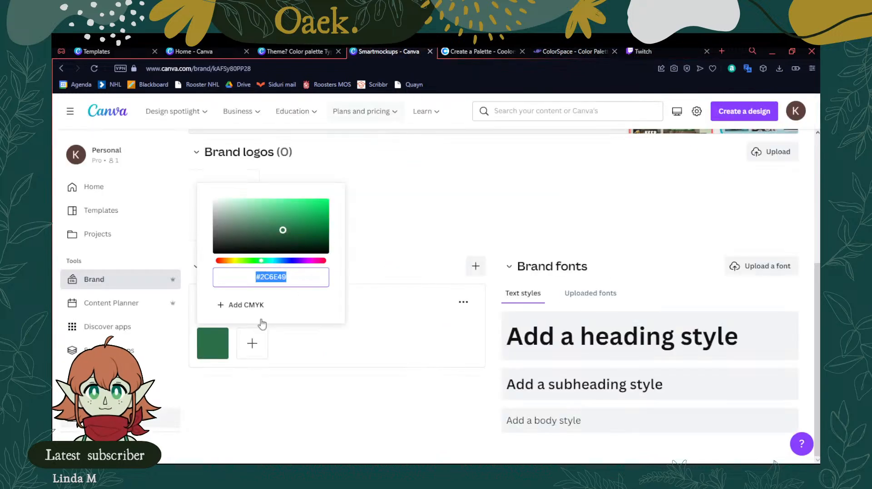
pyautogui.click(255, 357)
pyautogui.hotkey('ctrl', 'v')
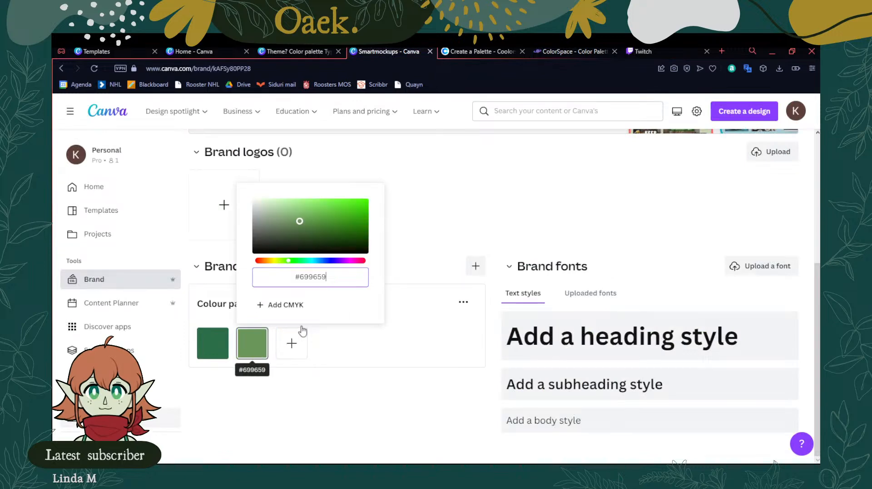
# Copy the Ghost White colour F8F4F9 from Coolors and add it to the Canva brand palette as #F8F4F9
pyautogui.click(478, 51)
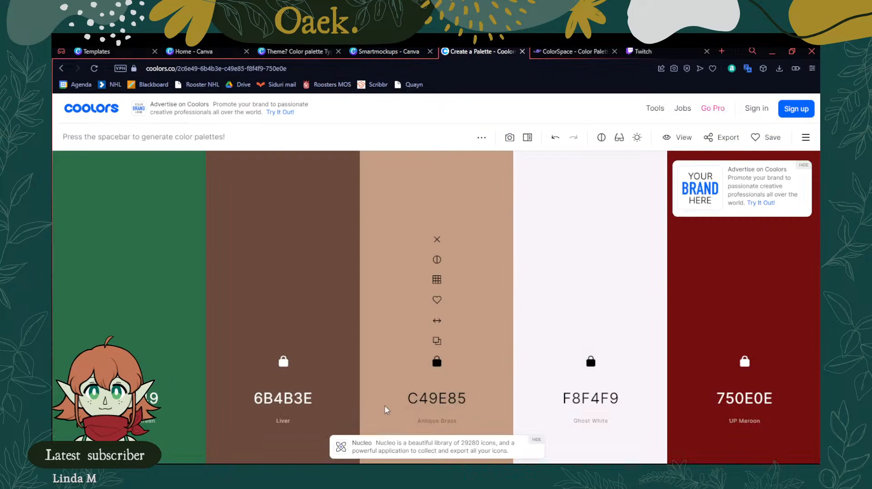
pyautogui.click(591, 399)
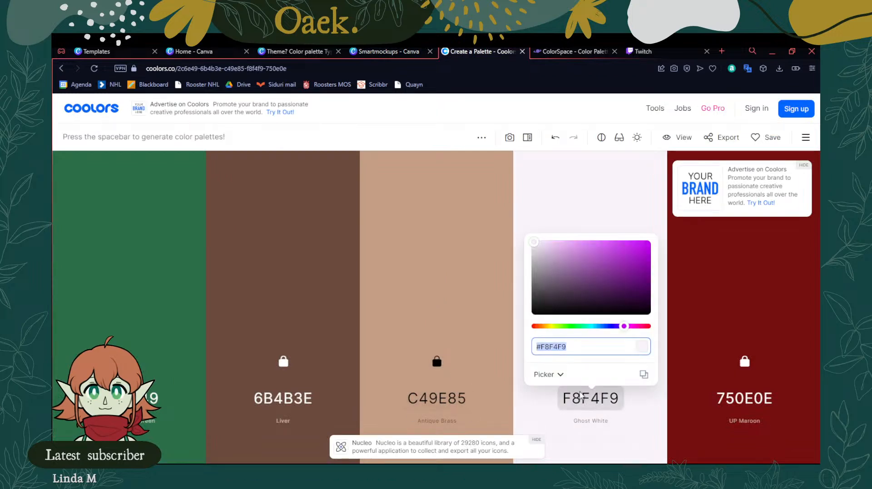
pyautogui.click(577, 420)
pyautogui.click(590, 341)
pyautogui.click(562, 52)
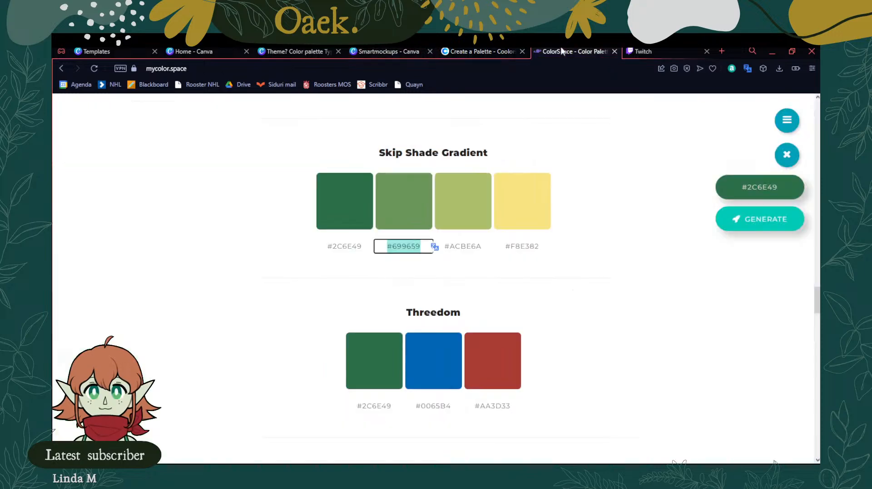
pyautogui.click(370, 51)
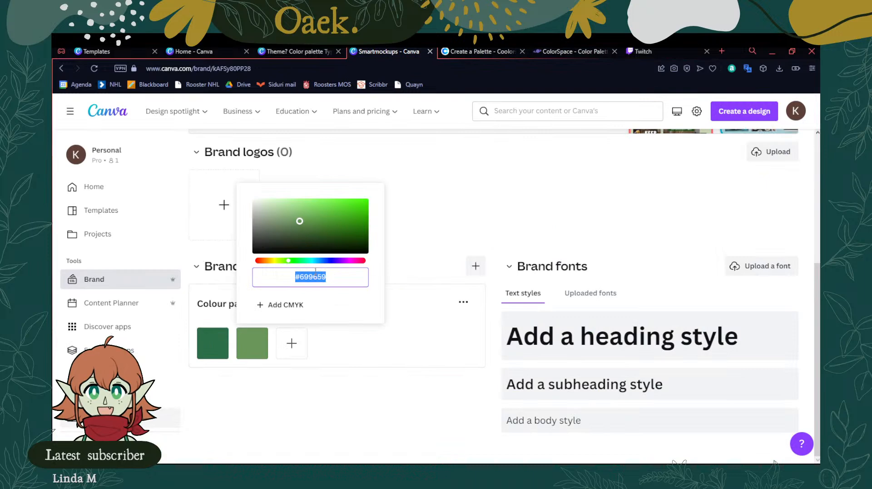
pyautogui.click(291, 344)
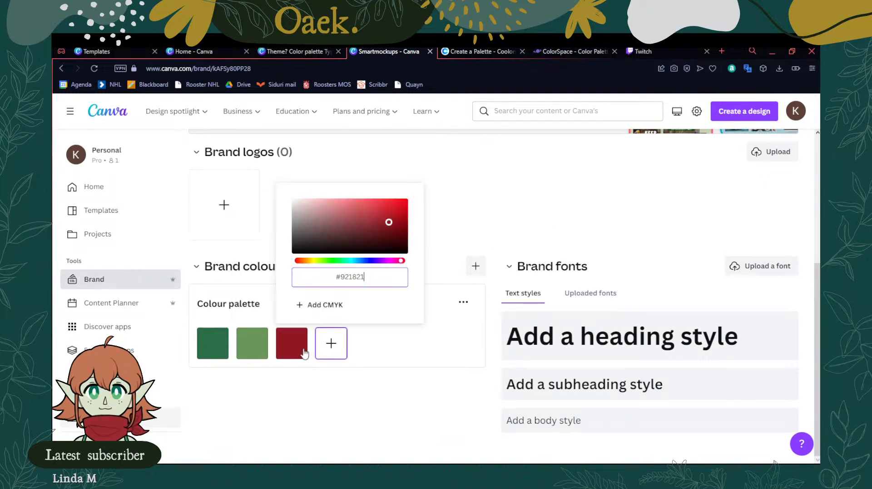
pyautogui.hotkey('ctrl', 'v')
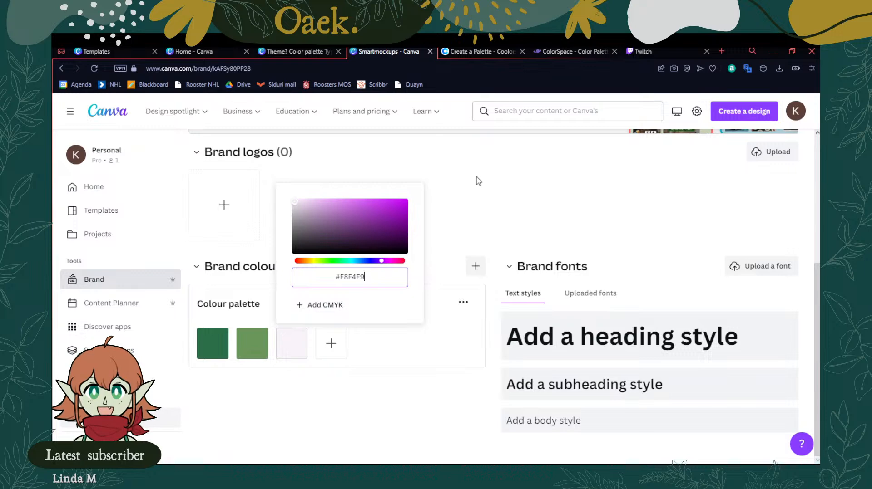
# Copy the Antique Brass colour C49E85 from Coolors and add it to the Canva brand palette
pyautogui.hotkey('ctrl', 'Tab')
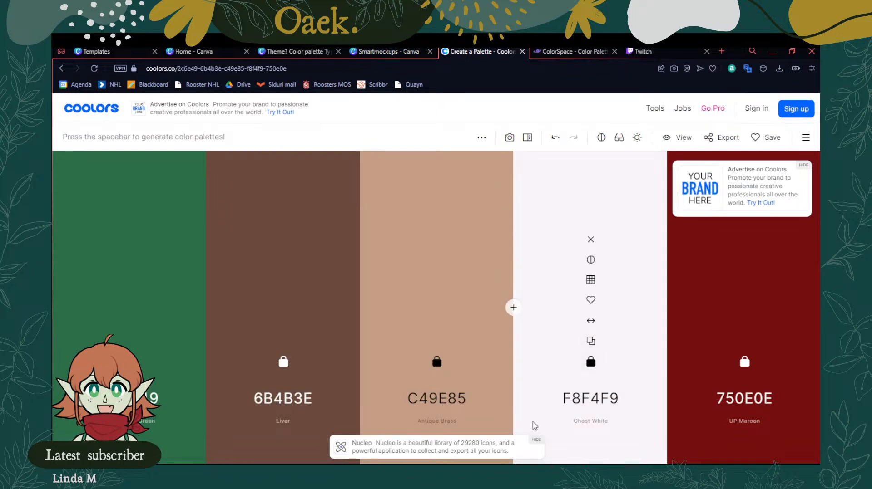
pyautogui.click(436, 342)
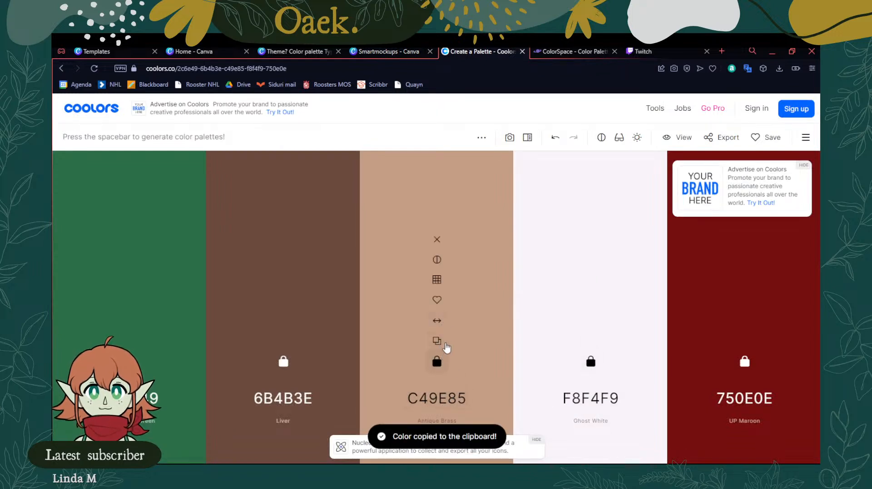
pyautogui.click(356, 54)
pyautogui.click(338, 345)
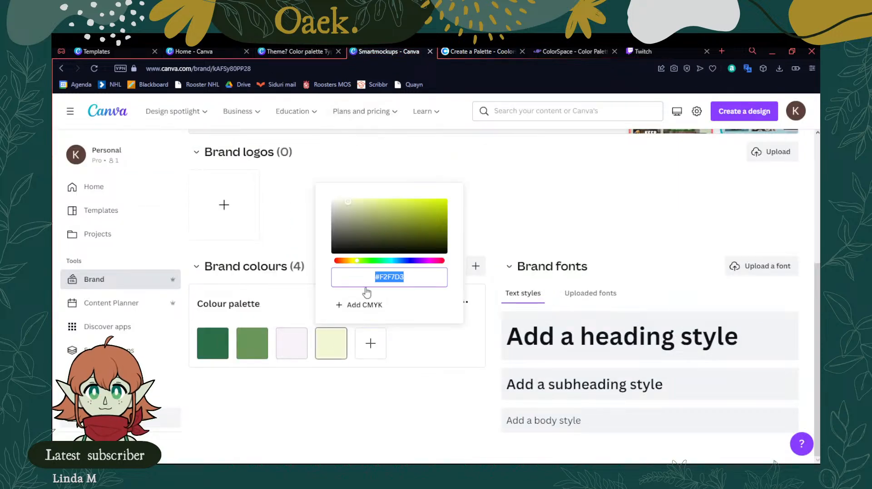
pyautogui.hotkey('ctrl', 'v')
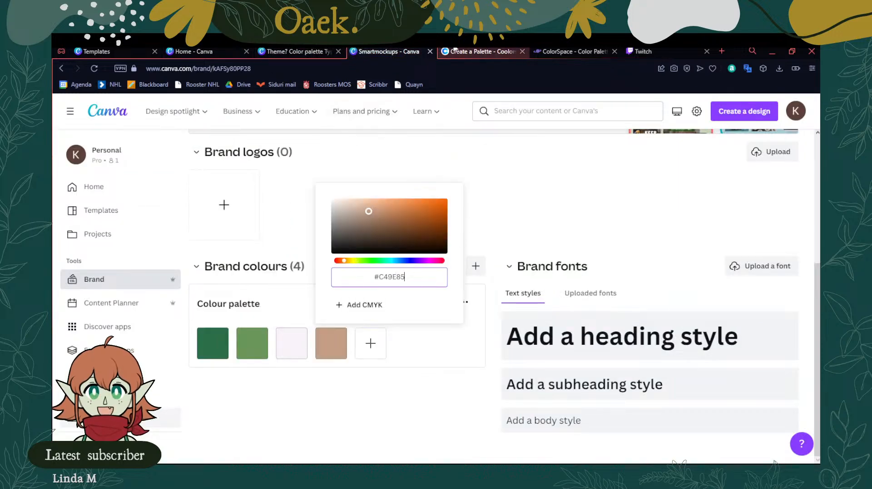
# Copy the Liver brown 6B4B3E from Coolors and add it to the Canva brand palette
pyautogui.click(489, 51)
pyautogui.click(282, 341)
pyautogui.click(366, 52)
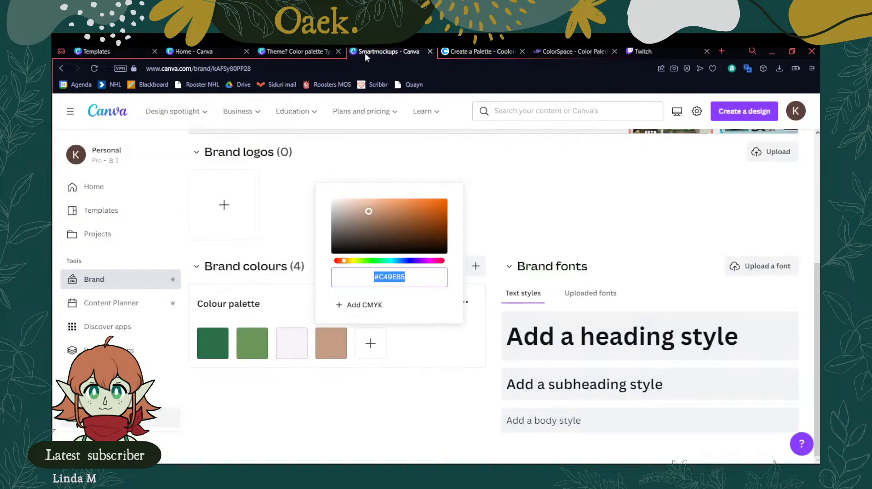
pyautogui.click(370, 343)
pyautogui.hotkey('ctrl', 'v')
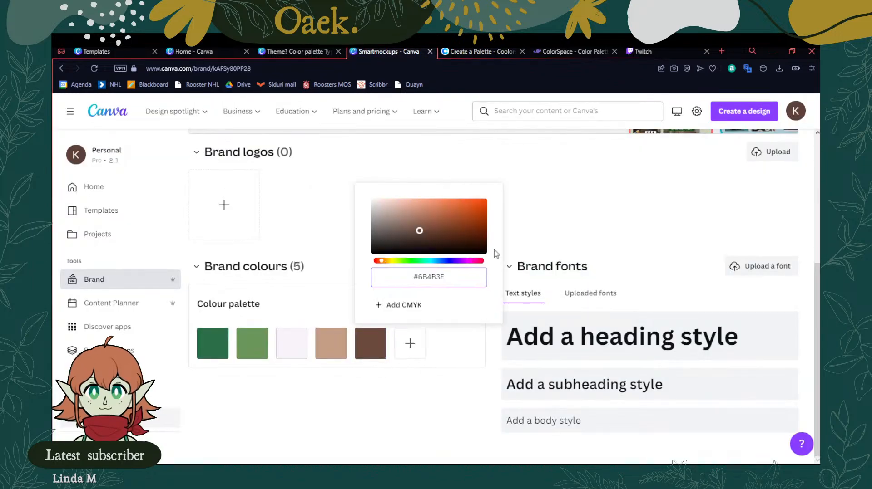
# Copy the UP Maroon colour 750E0E from Coolors, add it to the Canva brand palette and close the colour picker
pyautogui.click(481, 52)
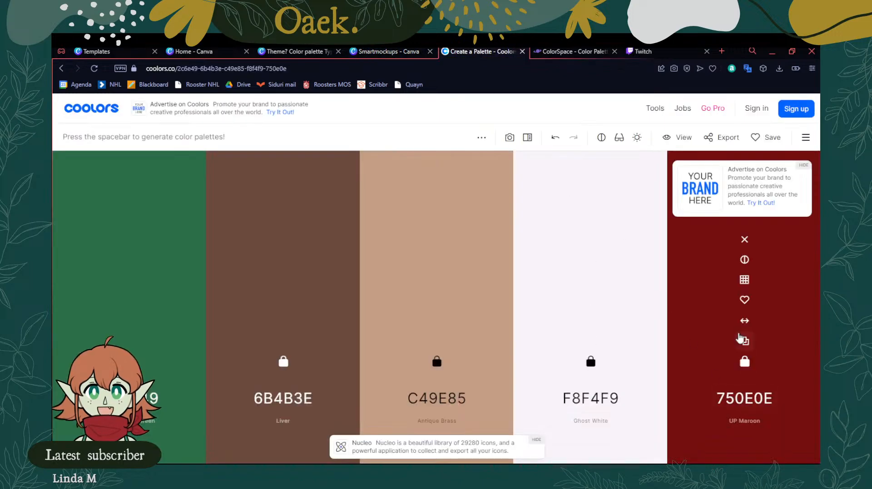
pyautogui.click(745, 341)
pyautogui.click(365, 51)
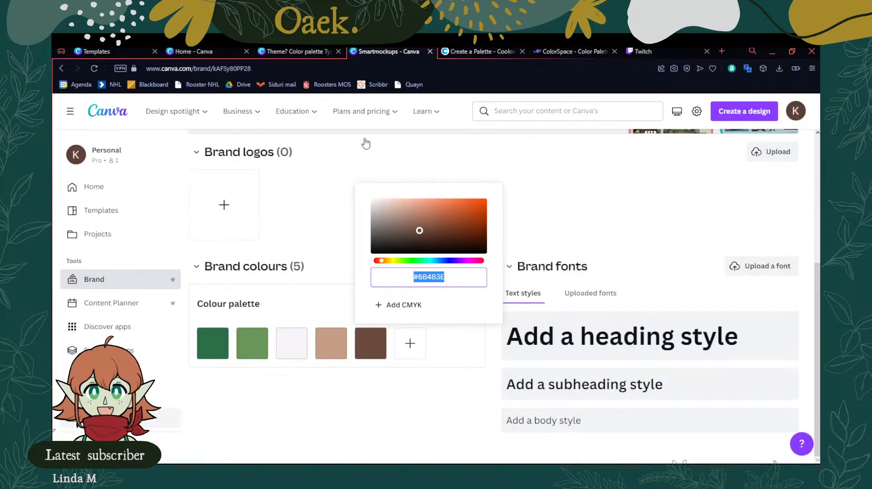
pyautogui.click(399, 348)
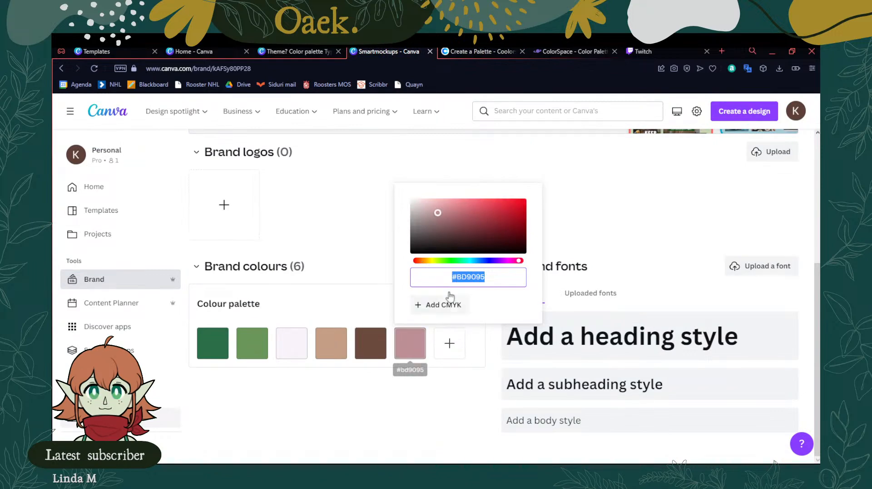
pyautogui.hotkey('ctrl', 'v')
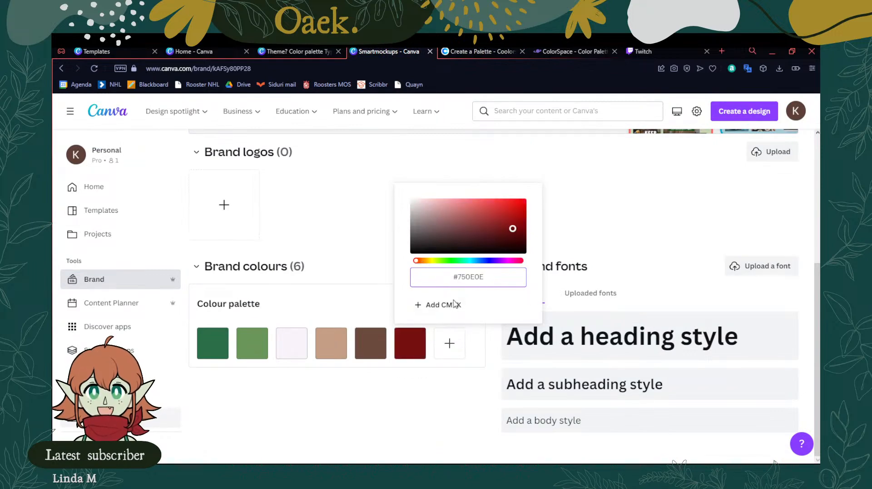
pyautogui.click(387, 398)
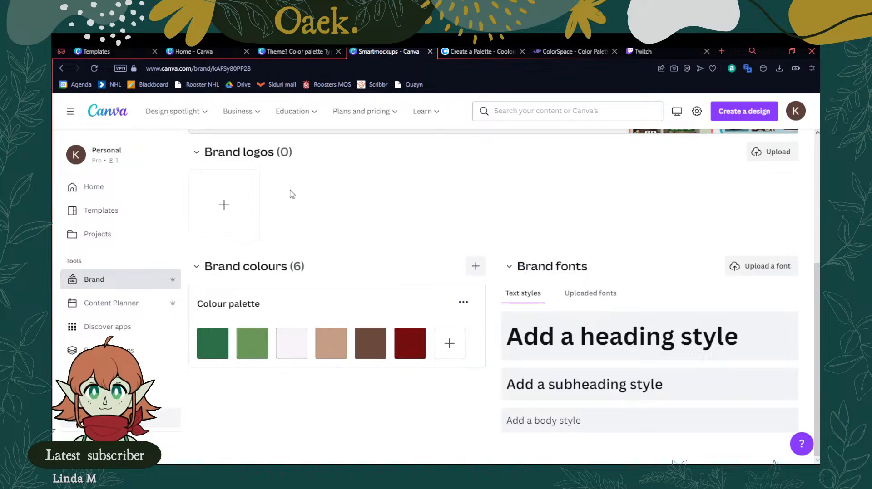
# Set the brand kit's heading style to the recently used Railey font
pyautogui.click(568, 334)
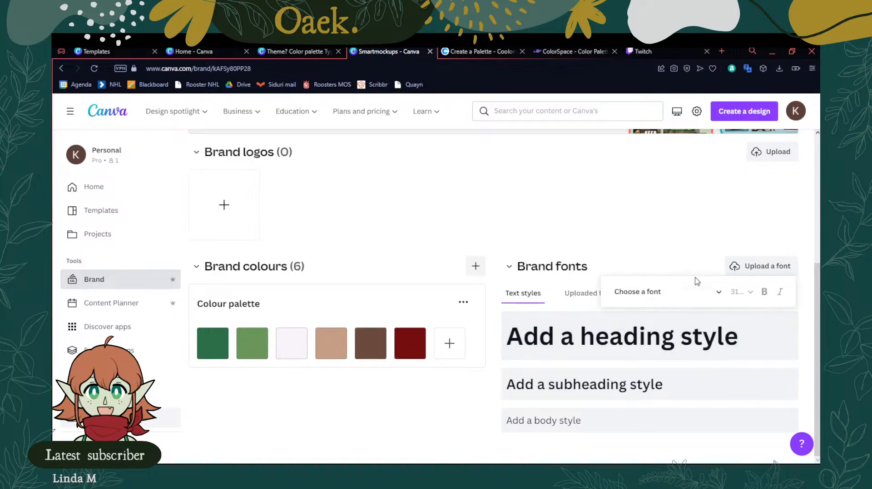
pyautogui.click(659, 293)
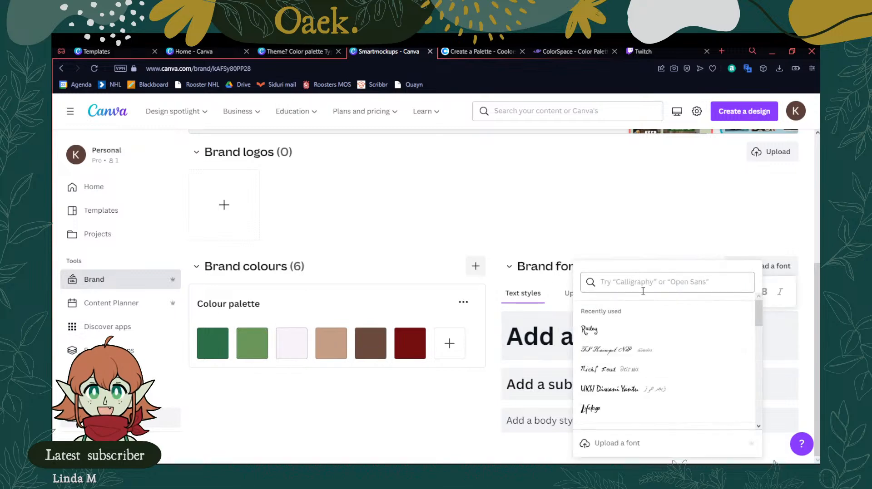
pyautogui.click(609, 332)
pyautogui.click(512, 220)
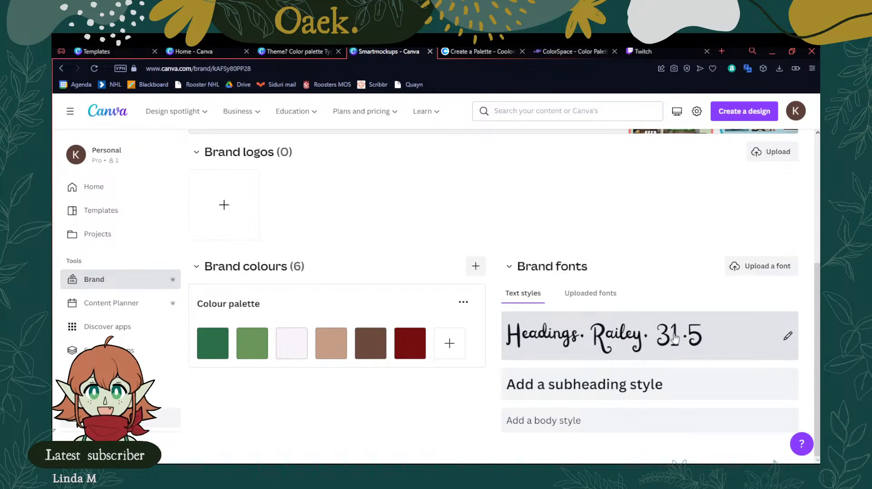
# Browse the popular fonts for the brand kit's subheading style and apply Cerebri
pyautogui.click(570, 383)
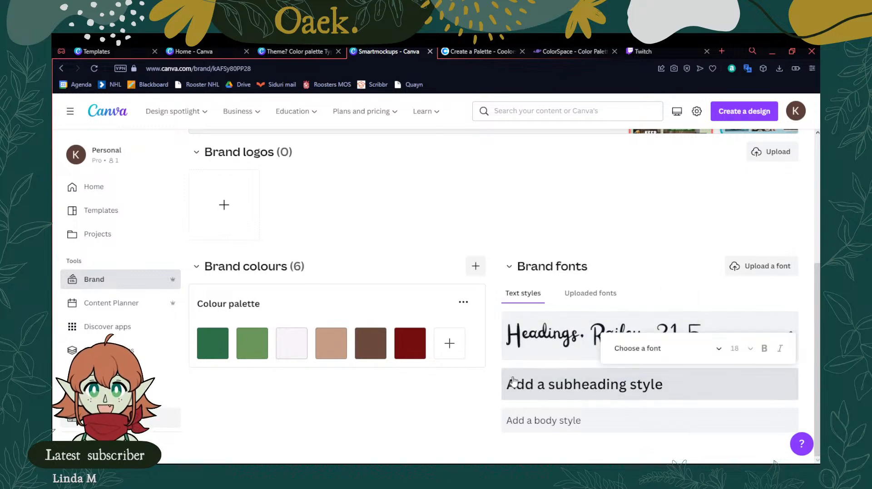
pyautogui.click(652, 351)
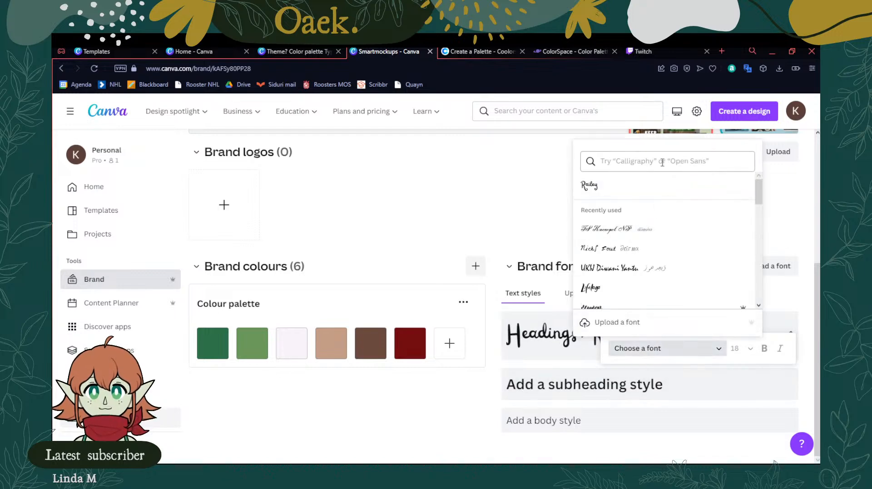
pyautogui.scroll(-2, 664, 249)
pyautogui.scroll(-3, 663, 250)
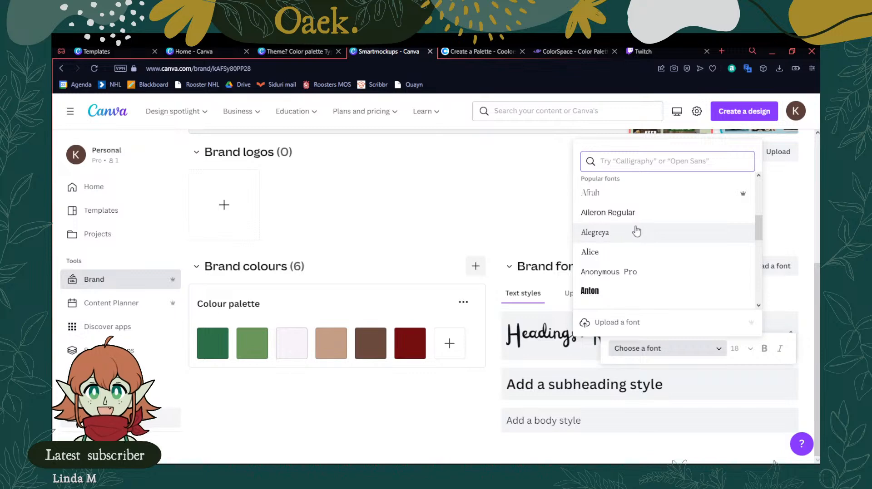
pyautogui.scroll(-1, 636, 233)
pyautogui.scroll(-1, 637, 232)
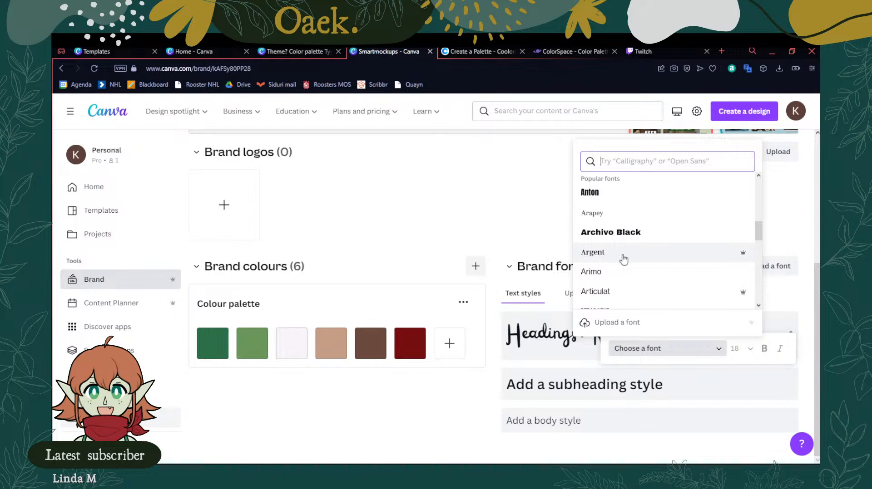
pyautogui.scroll(-1, 628, 263)
pyautogui.scroll(-1, 638, 275)
pyautogui.scroll(-3, 631, 247)
pyautogui.scroll(-3, 625, 253)
pyautogui.scroll(3, 629, 245)
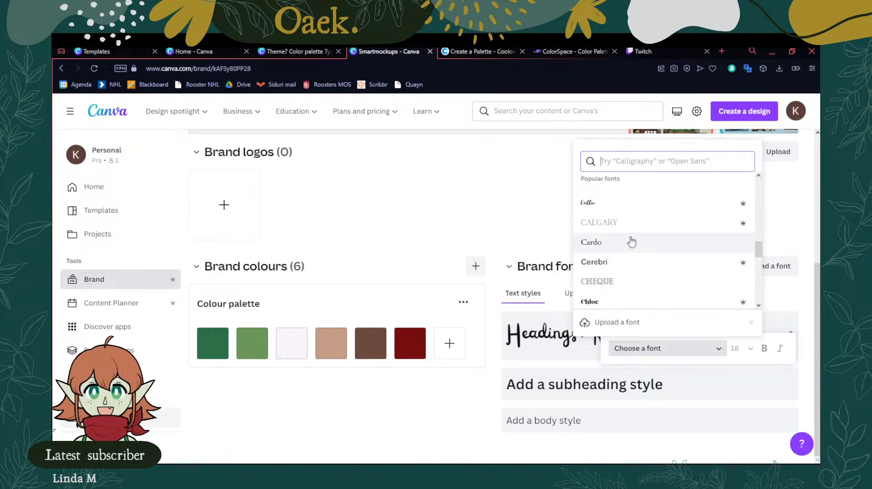
pyautogui.click(627, 270)
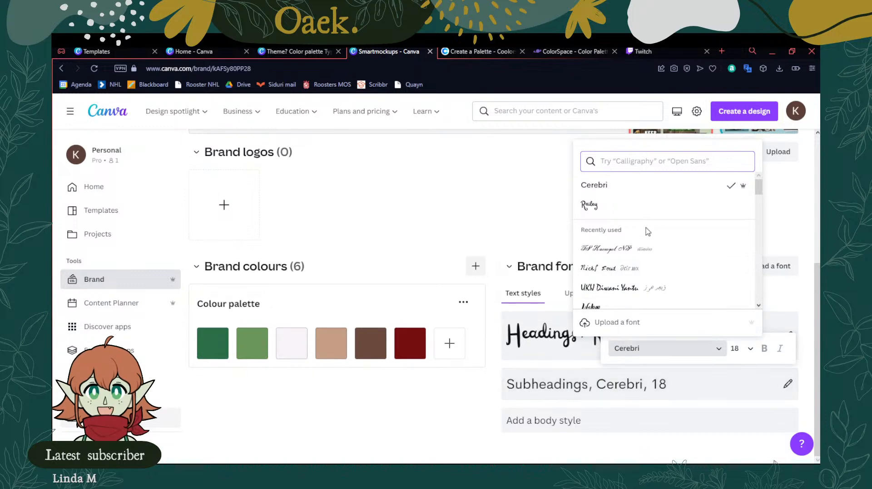
# Search the fonts for "bod", set the subheading style to Bodoni FLF and close the font list
pyautogui.scroll(-10, 648, 230)
pyautogui.scroll(5, 651, 250)
pyautogui.write('bod')
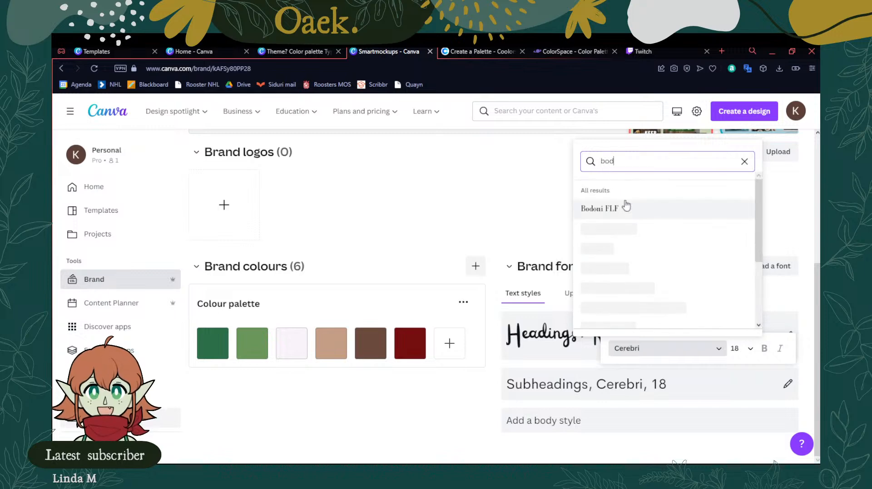
pyautogui.click(610, 217)
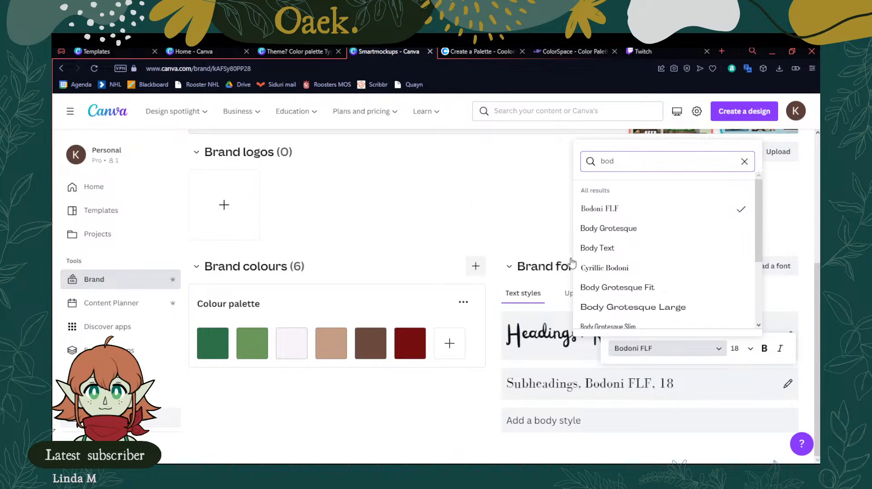
pyautogui.click(510, 213)
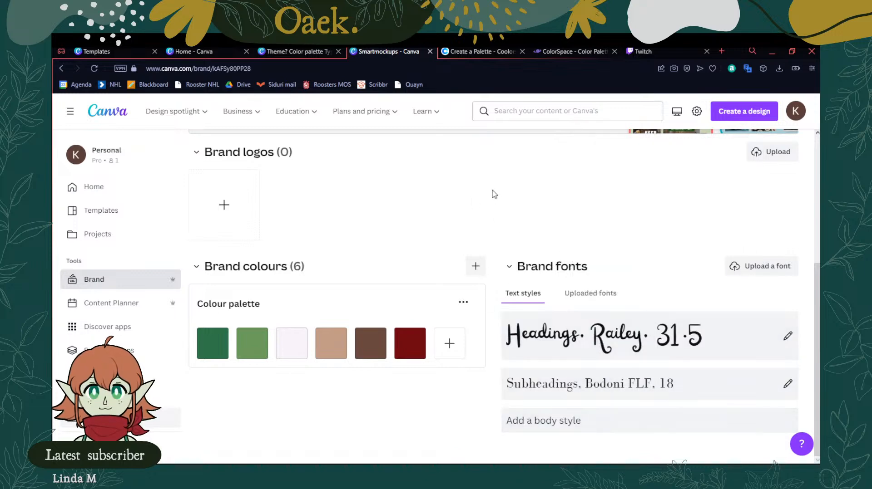
# Review the Stream Kit brand kit's logo, colour and font sections, checking briefly against the mushroom theme design
pyautogui.scroll(1, 474, 193)
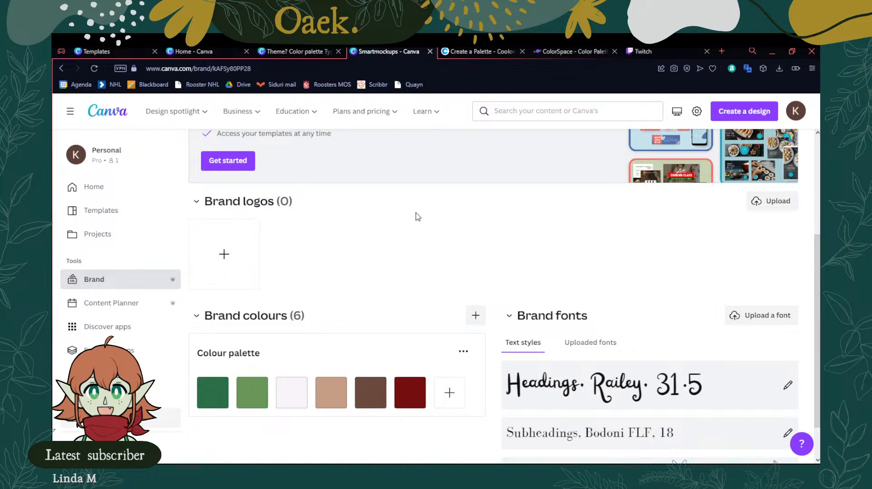
pyautogui.click(295, 51)
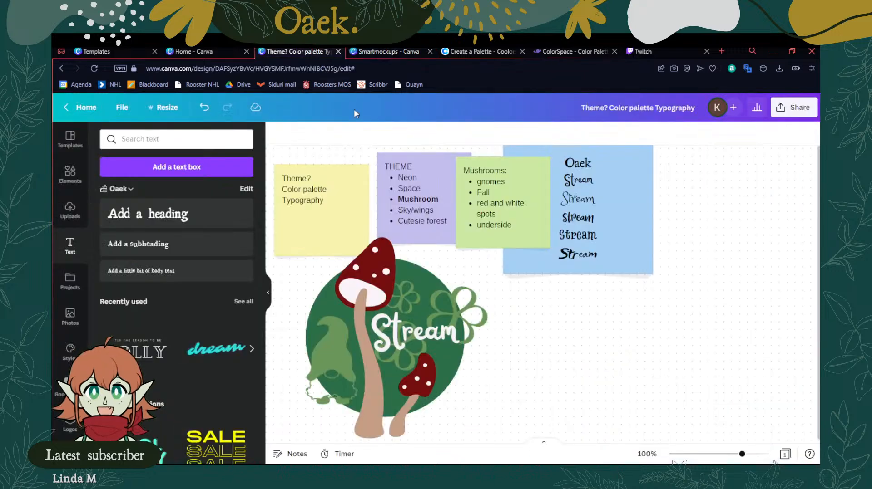
pyautogui.click(380, 52)
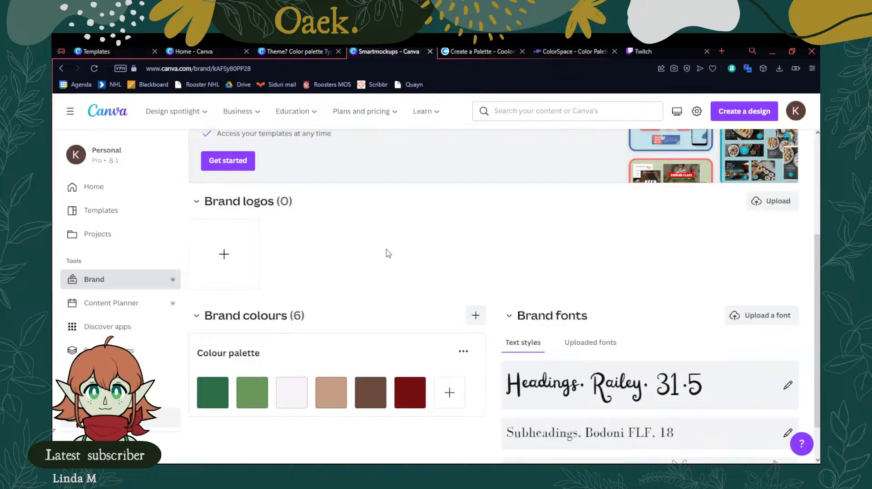
pyautogui.scroll(2, 424, 255)
pyautogui.scroll(-3, 424, 255)
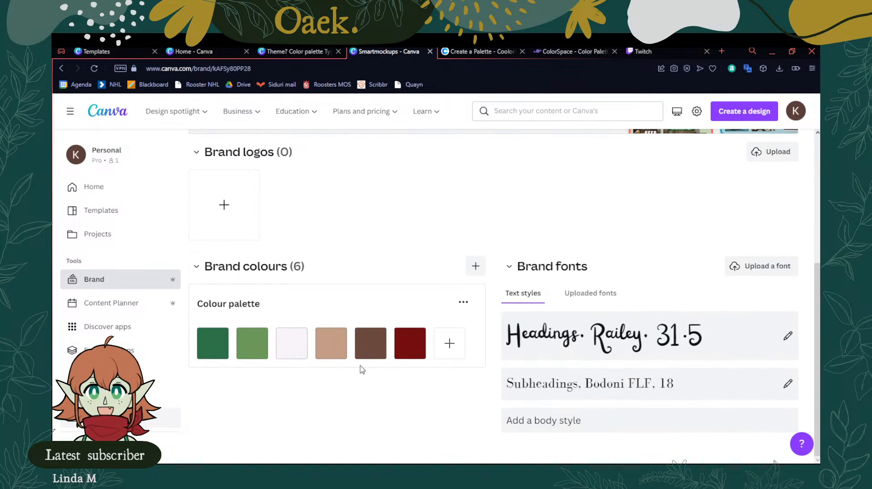
pyautogui.scroll(5, 452, 198)
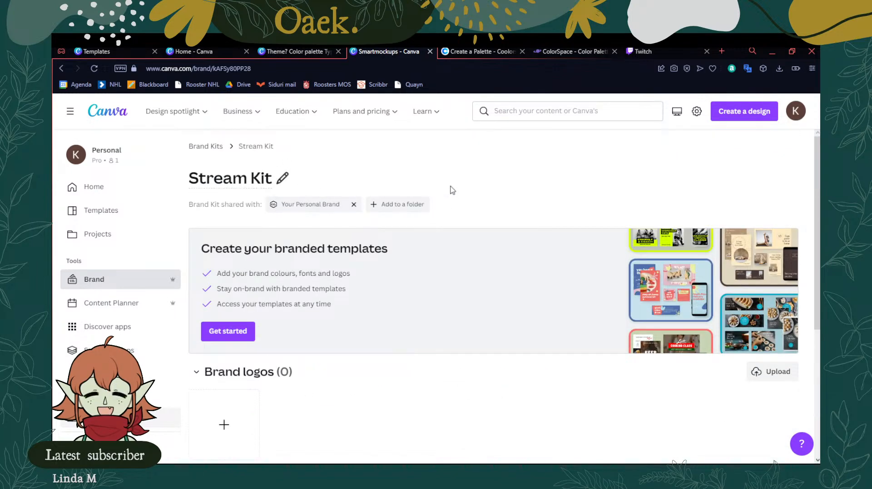
# In the theme design, select the blue font-sample note and switch its colour options to the Stream Kit brand kit
pyautogui.click(297, 51)
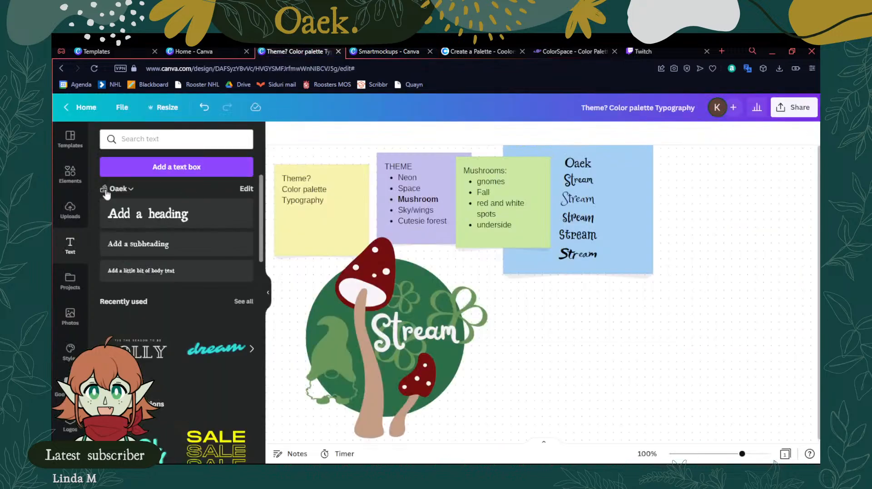
pyautogui.click(71, 176)
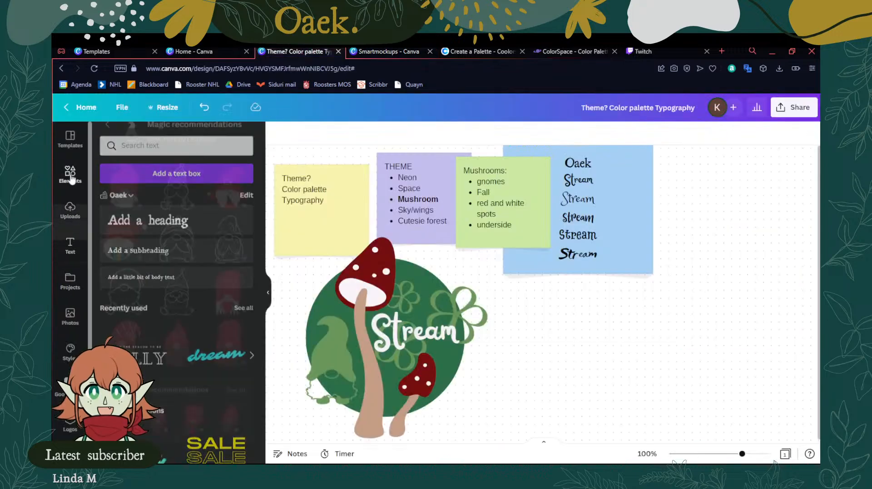
pyautogui.click(564, 252)
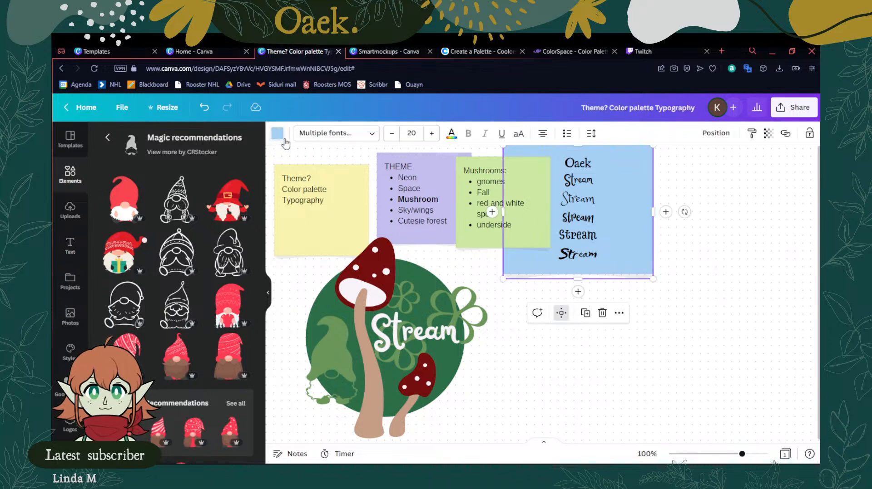
pyautogui.click(278, 133)
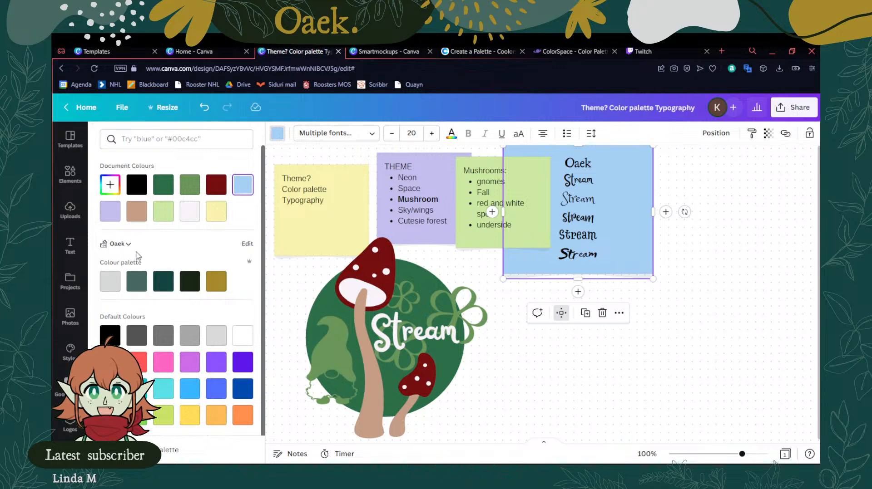
pyautogui.click(128, 246)
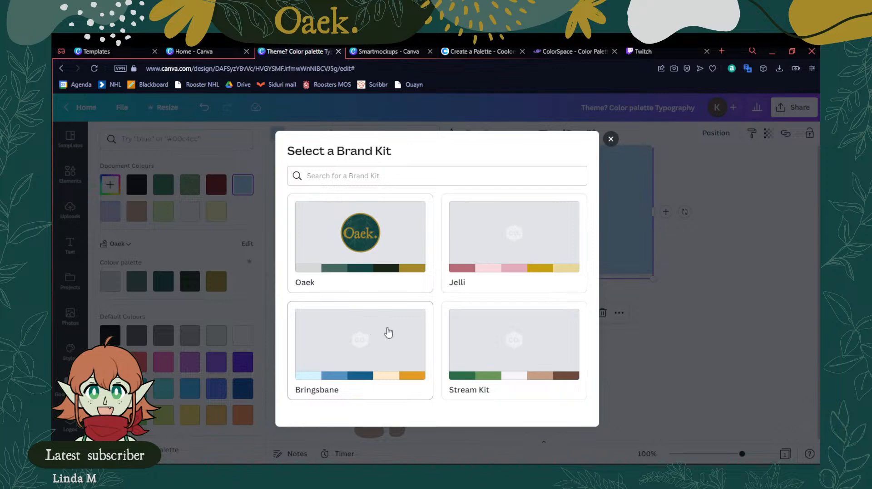
pyautogui.click(488, 342)
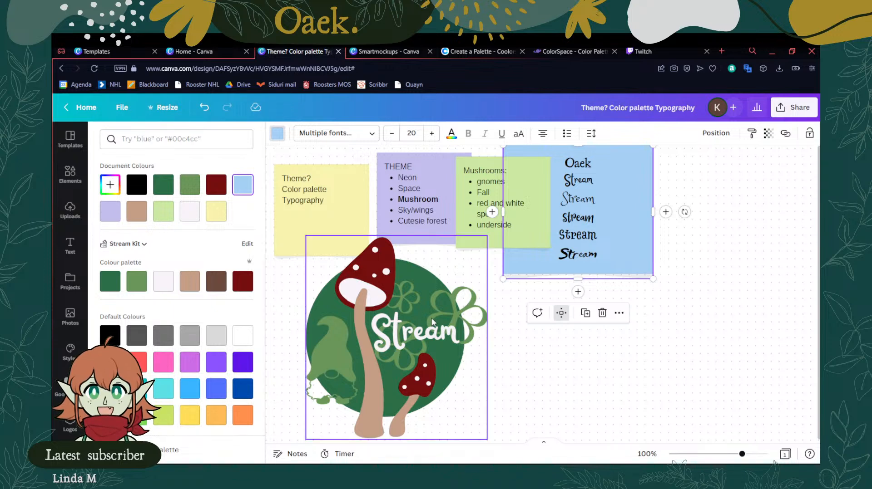
pyautogui.click(602, 380)
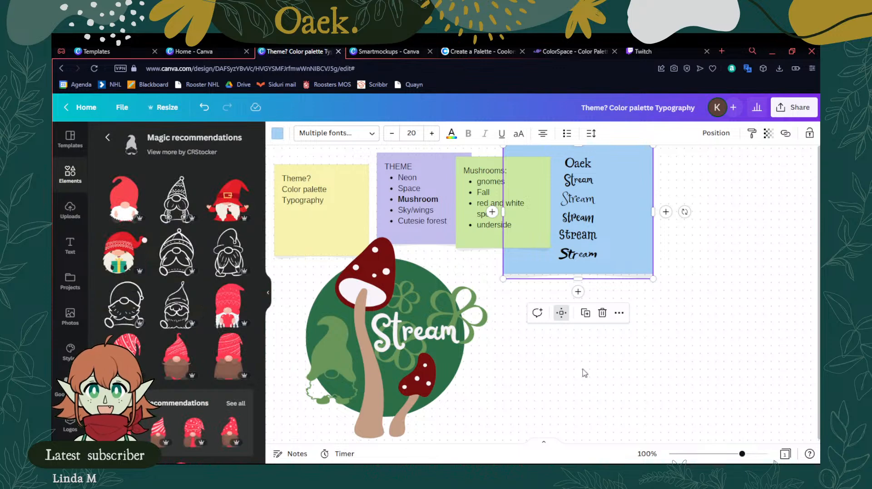
pyautogui.click(567, 370)
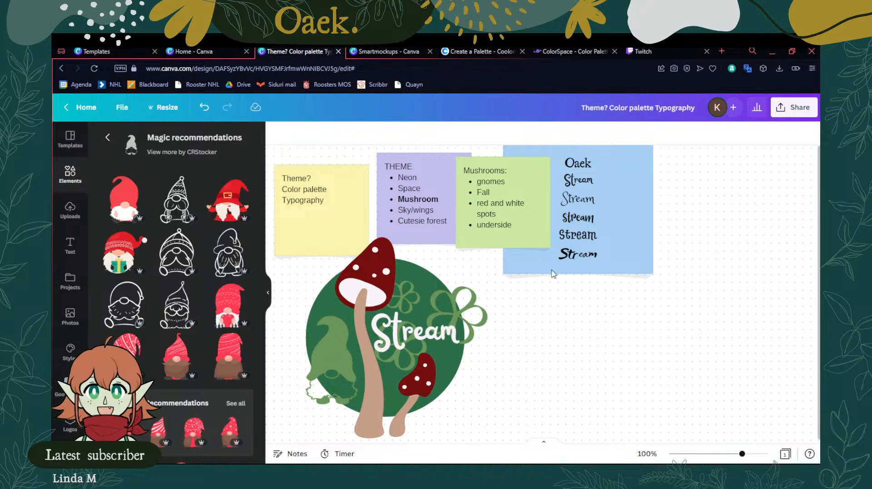
# Switch to Twitch, look through the live followed channels and view the fairycore island decorating stream with its sound toggled
pyautogui.click(657, 51)
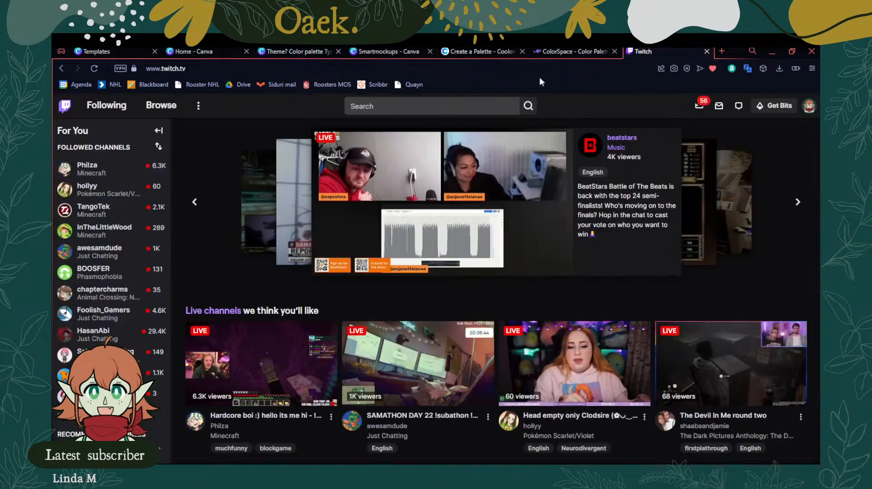
pyautogui.scroll(-3, 114, 254)
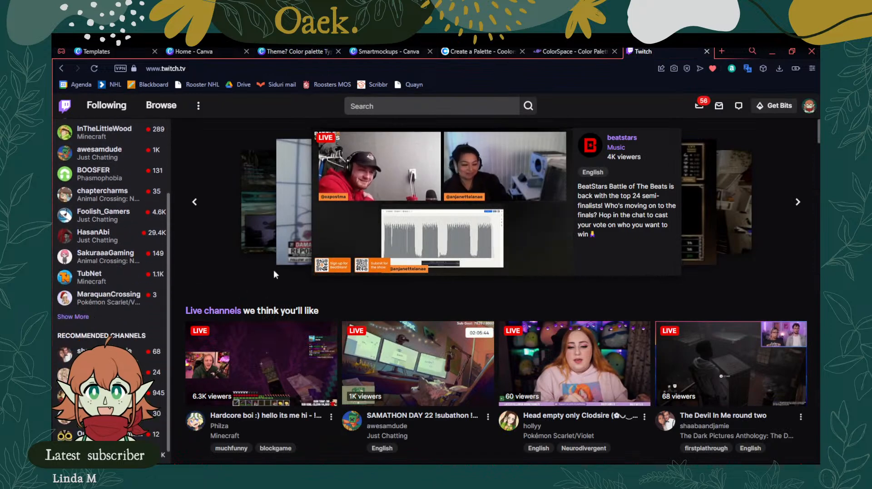
pyautogui.scroll(3, 145, 272)
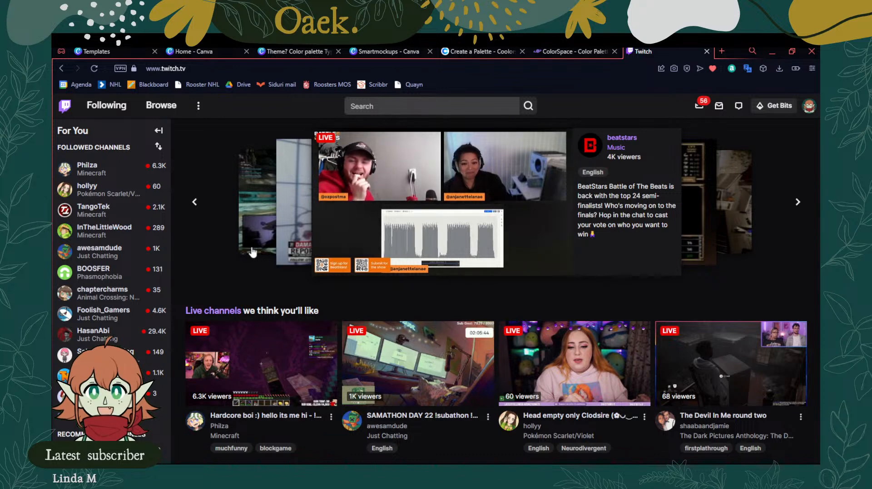
pyautogui.scroll(-1, 232, 221)
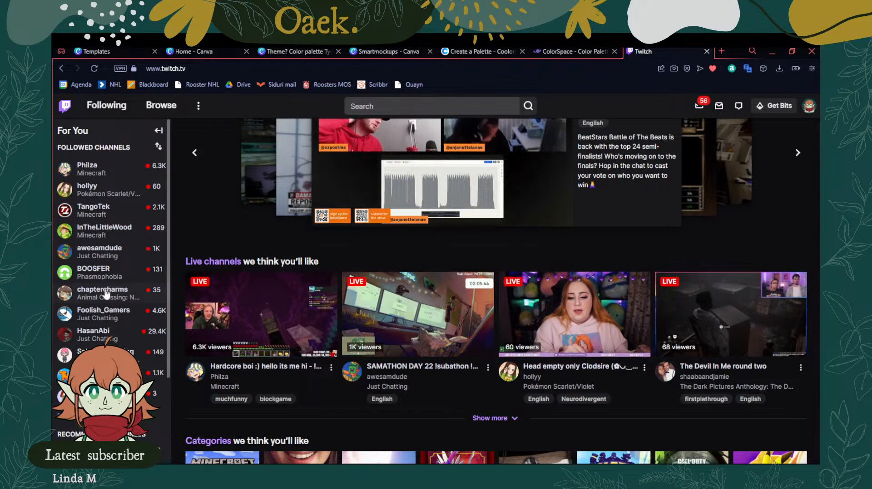
pyautogui.moveTo(105, 300)
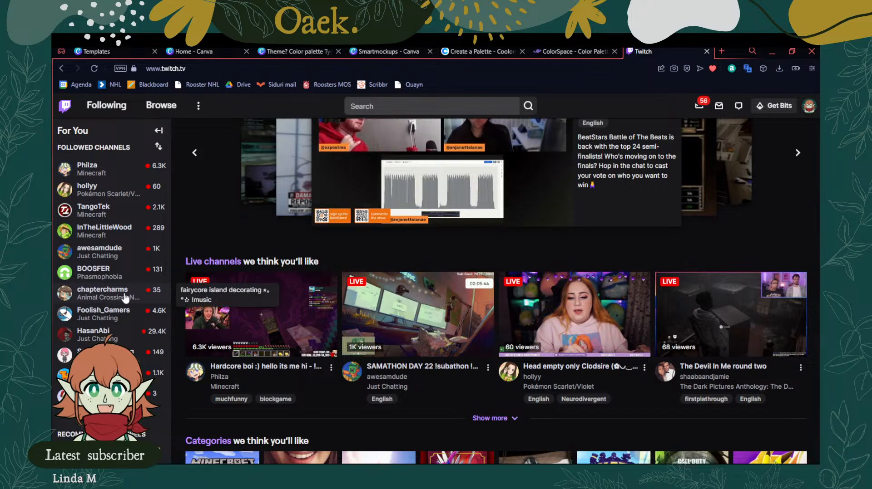
pyautogui.click(124, 294)
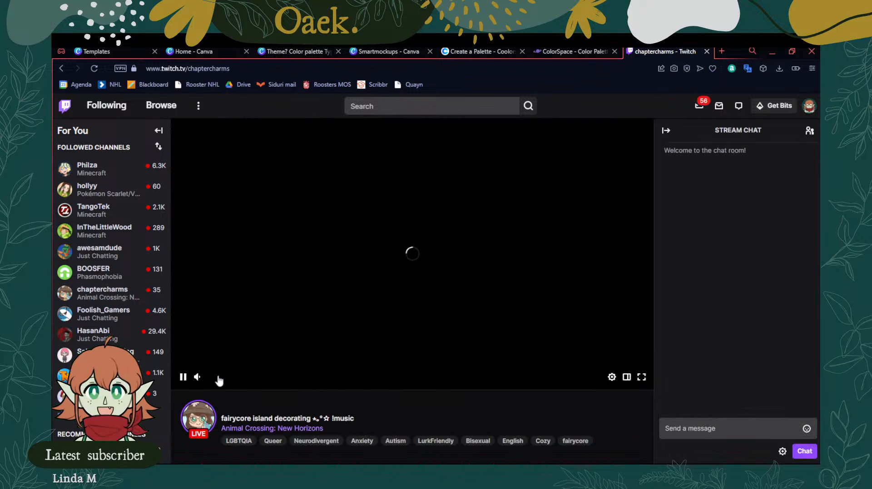
pyautogui.click(198, 377)
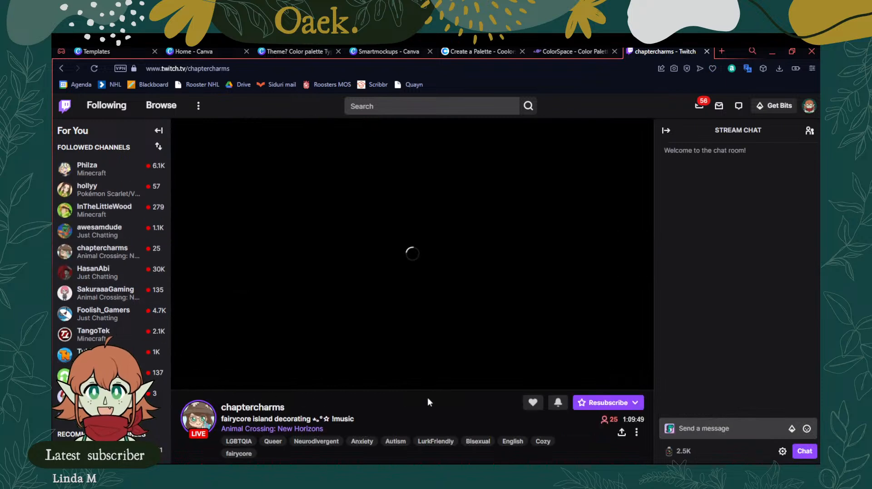
pyautogui.scroll(-1, 455, 401)
pyautogui.scroll(1, 459, 404)
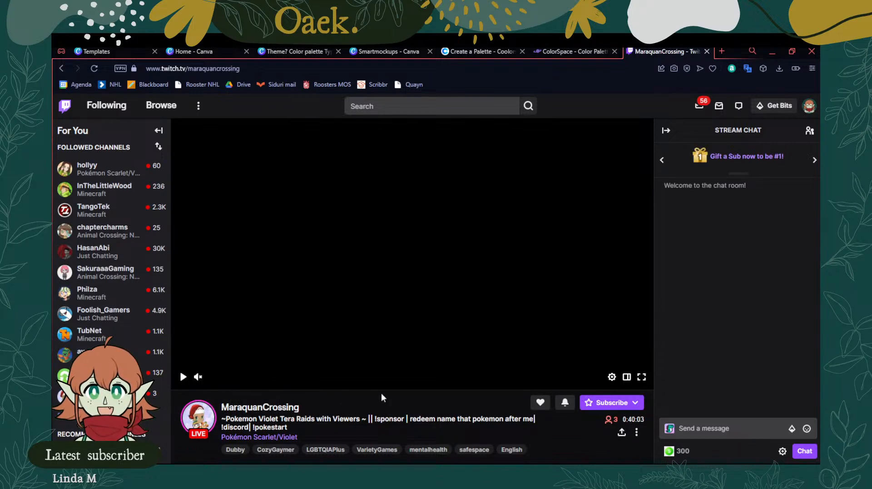
# Play the Pokémon Violet Tera Raids stream to view its overlay, expand the followed channels list and close Twitch
pyautogui.click(184, 377)
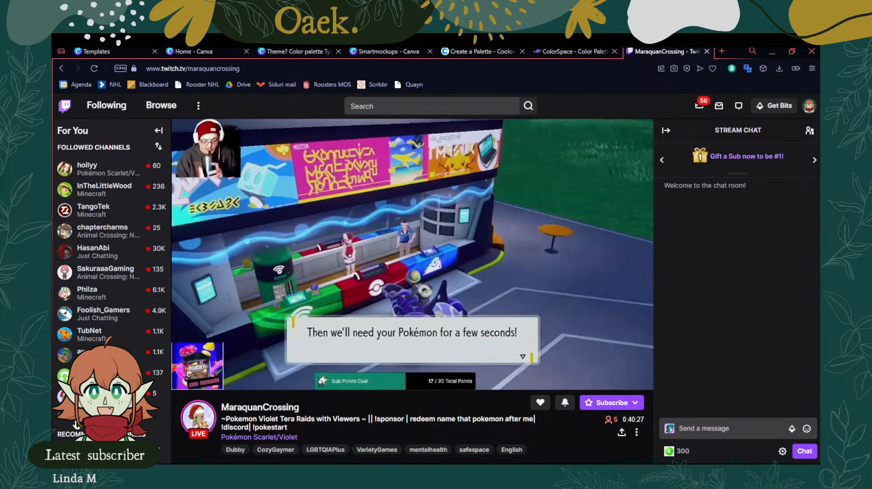
pyautogui.click(71, 414)
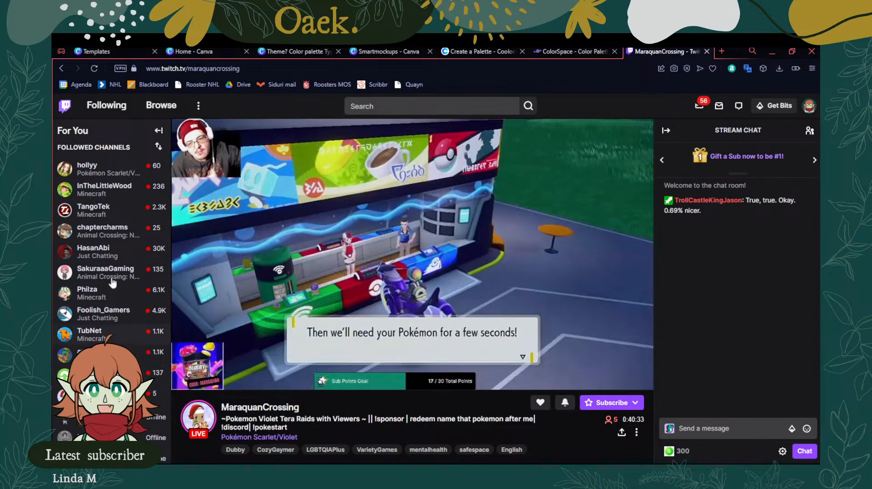
pyautogui.click(707, 51)
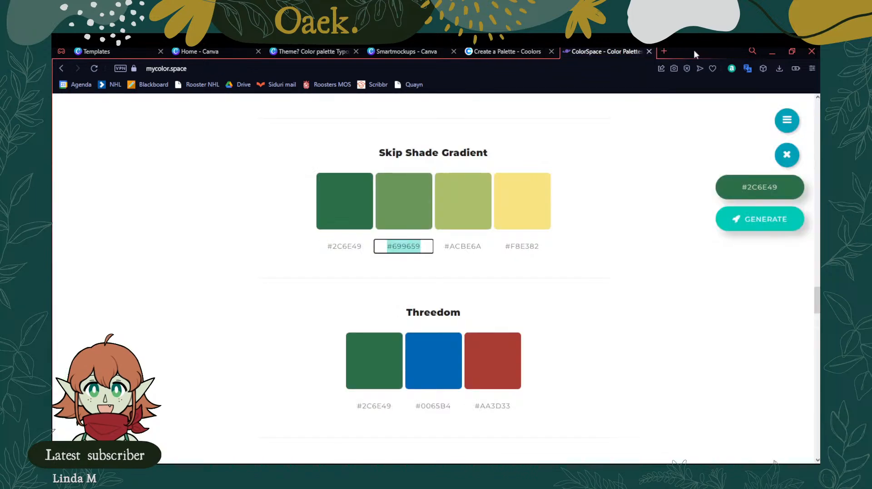
# Open YouTube in a new tab, view the overlay of the "making a small town fish market!" live stream and close it
pyautogui.click(665, 52)
pyautogui.click(444, 411)
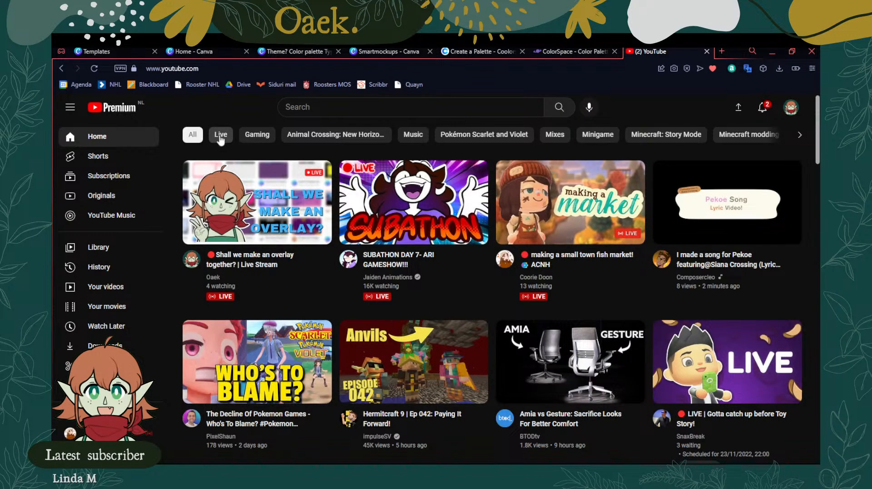
pyautogui.click(572, 200)
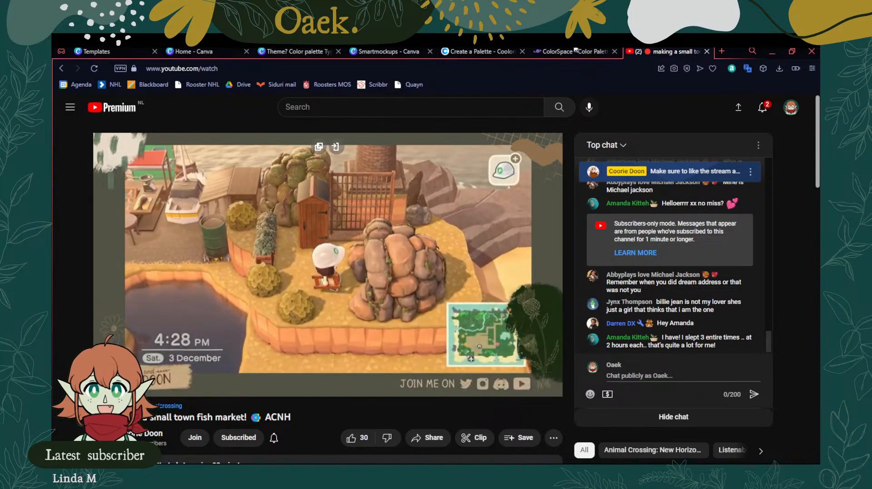
pyautogui.click(706, 51)
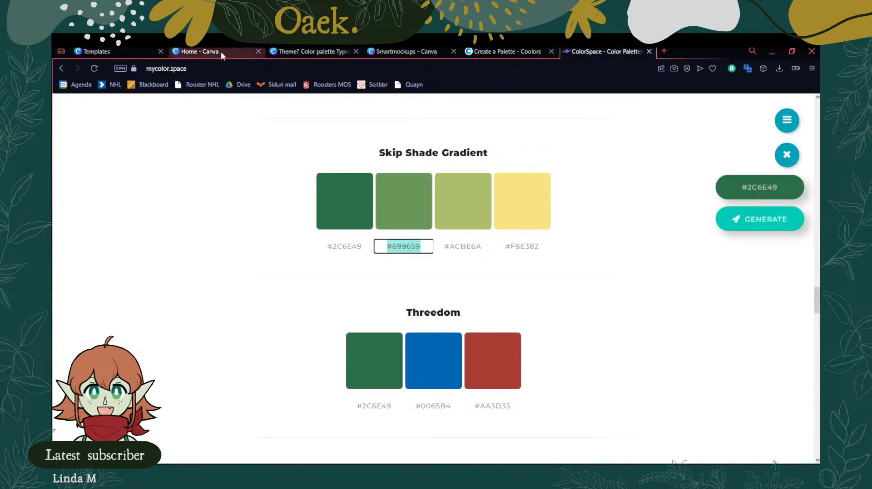
# Return to Canva's Stream Overlay templates and examine how their screen, webcam and chat areas are laid out
pyautogui.click(103, 52)
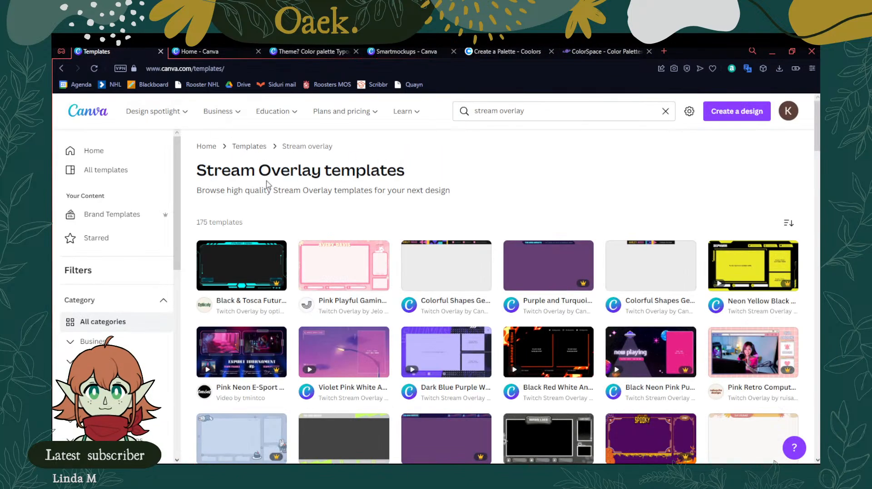
pyautogui.moveTo(197, 172); pyautogui.dragTo(329, 179)
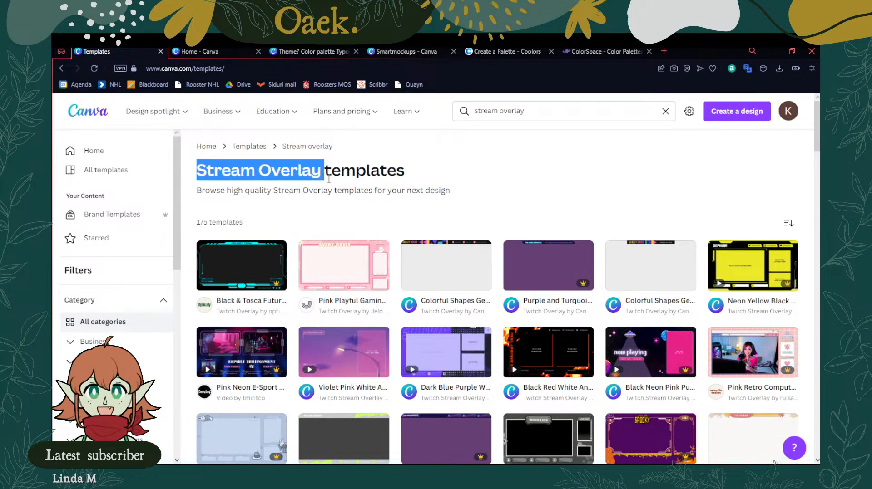
pyautogui.click(522, 171)
pyautogui.scroll(-2, 540, 244)
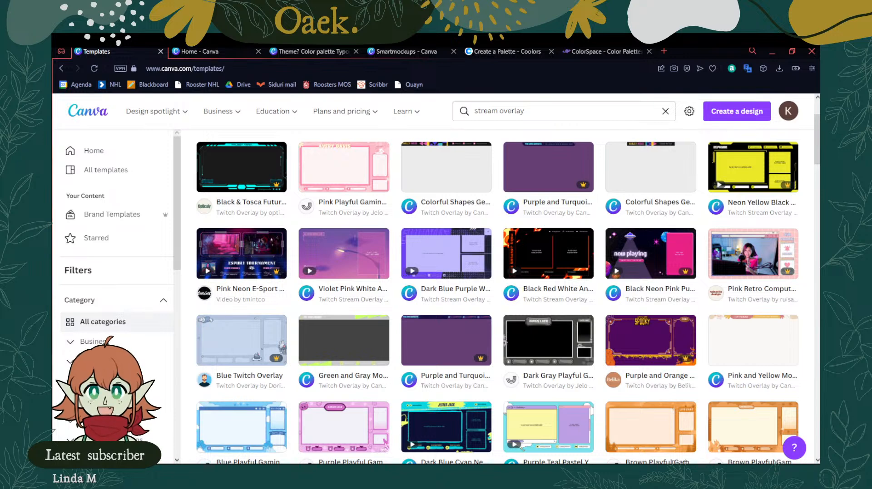
pyautogui.scroll(1, 753, 254)
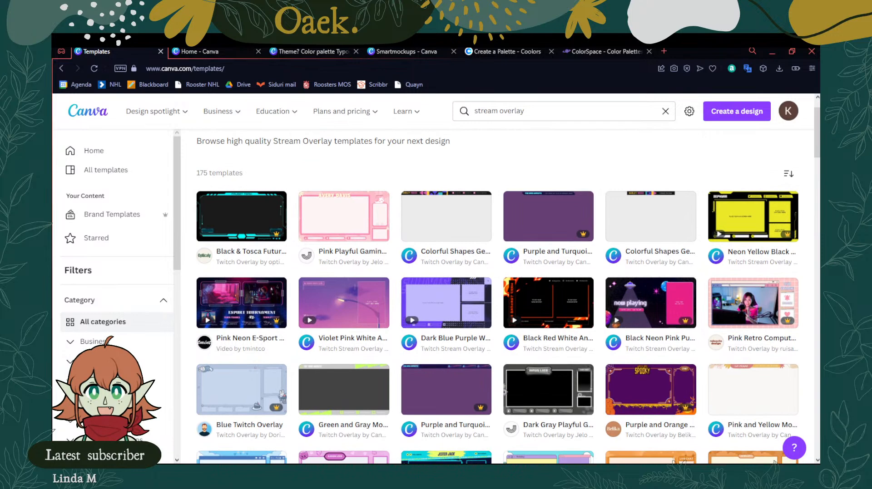
pyautogui.scroll(-2, 497, 300)
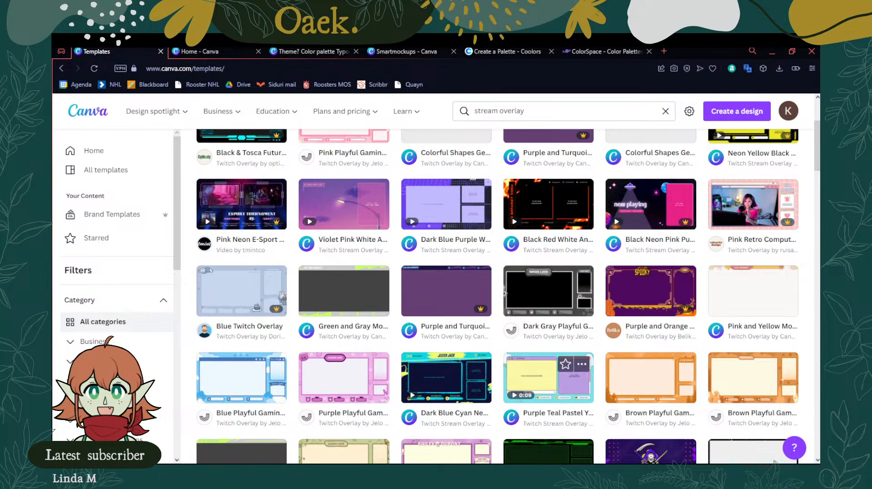
pyautogui.scroll(-3, 774, 462)
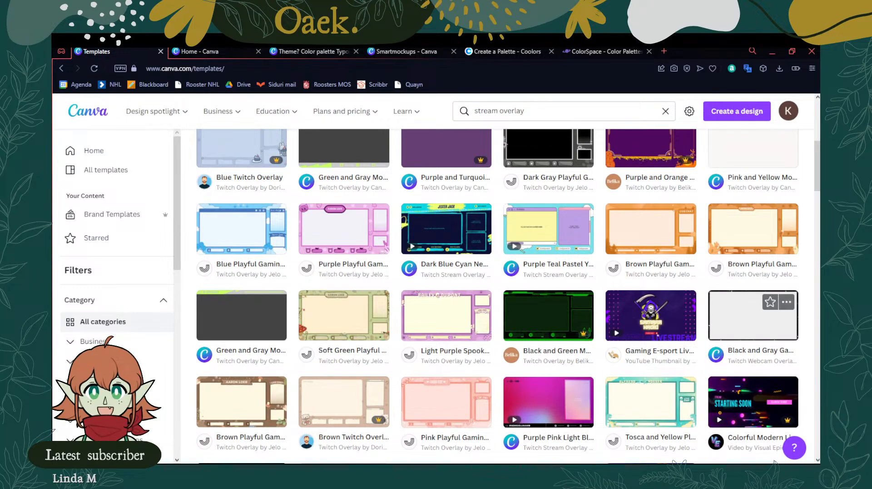
pyautogui.scroll(1, 754, 318)
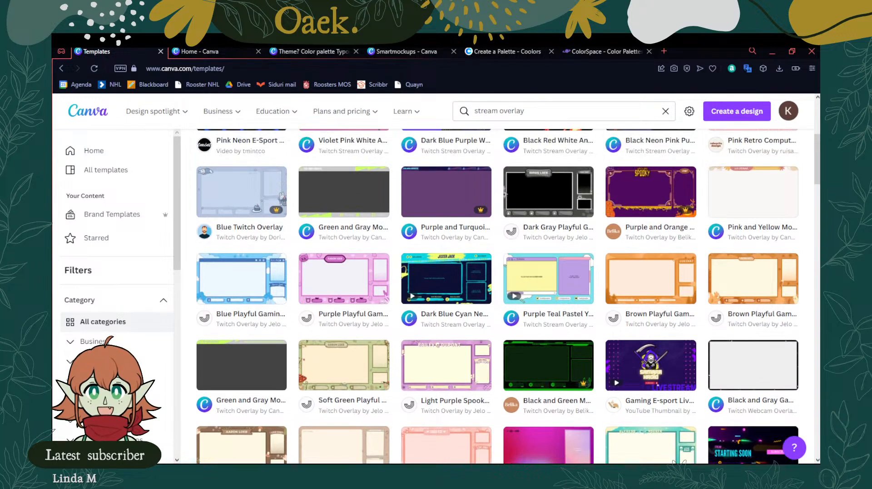
pyautogui.scroll(1, 674, 462)
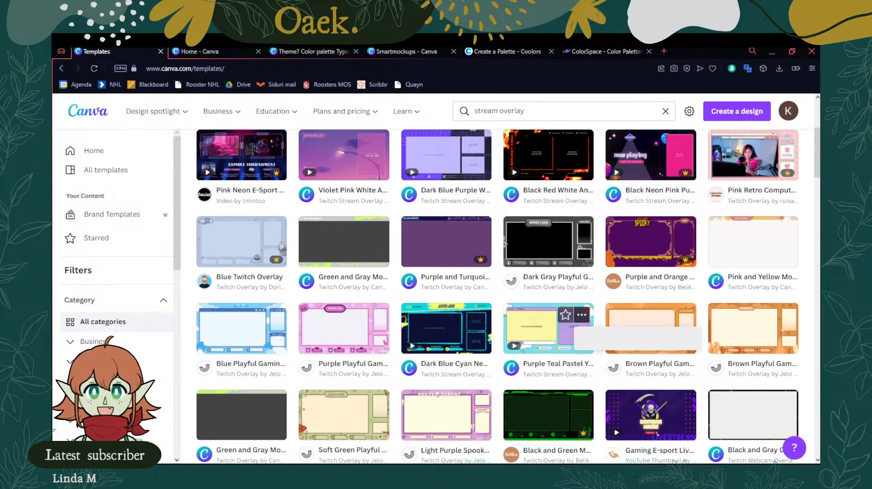
# Preview the Purple Teal Pastel Yellow Gamer Girl Just Chatting stream overlay template, open it for customising and dismiss the page timing tip
pyautogui.click(581, 314)
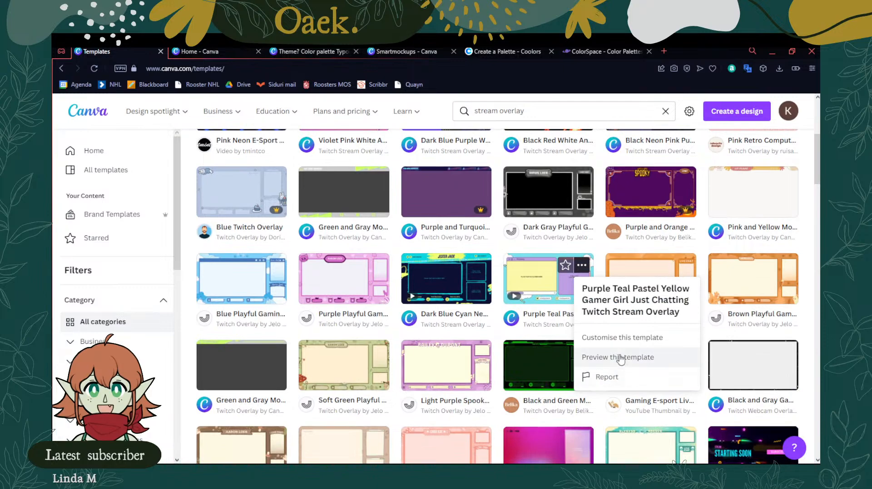
pyautogui.click(621, 356)
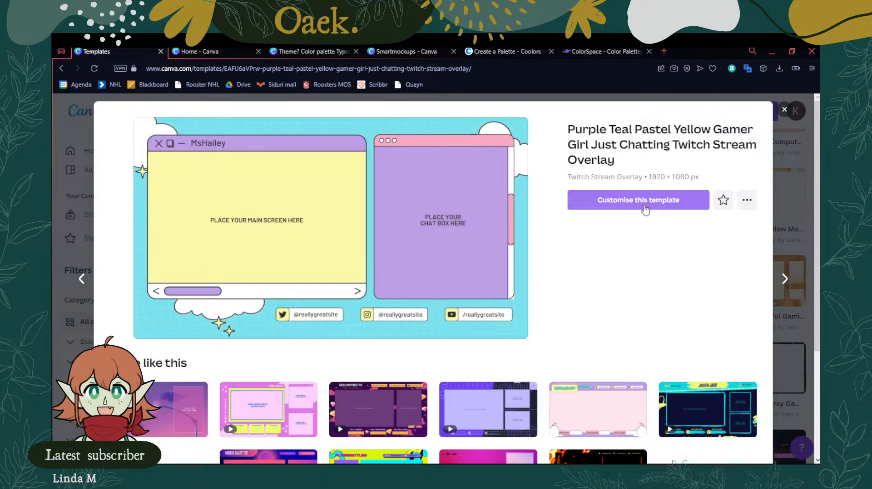
pyautogui.click(623, 202)
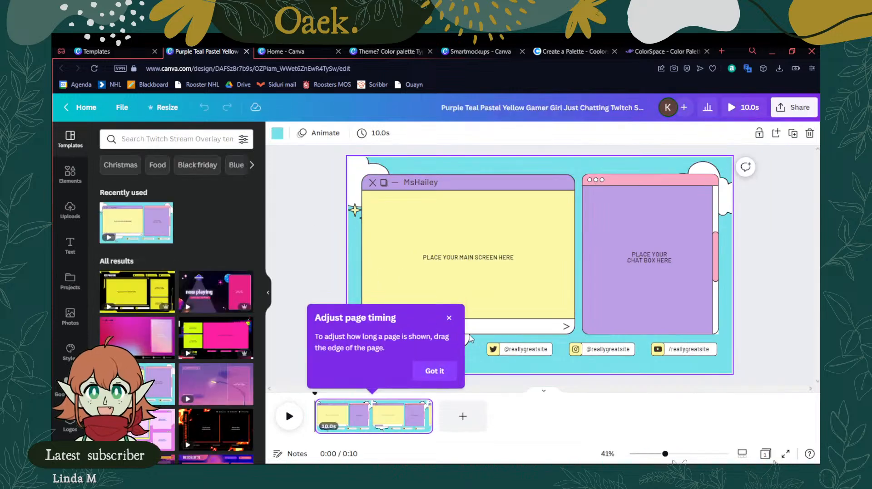
pyautogui.click(448, 319)
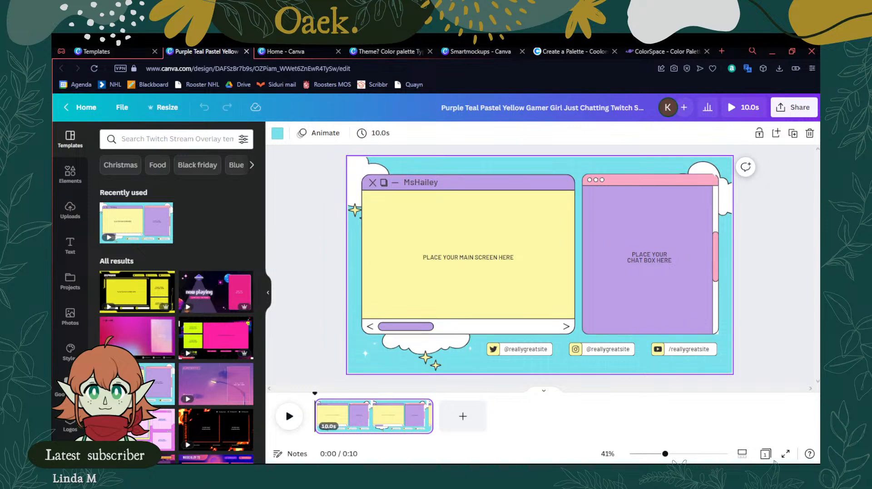
pyautogui.click(794, 271)
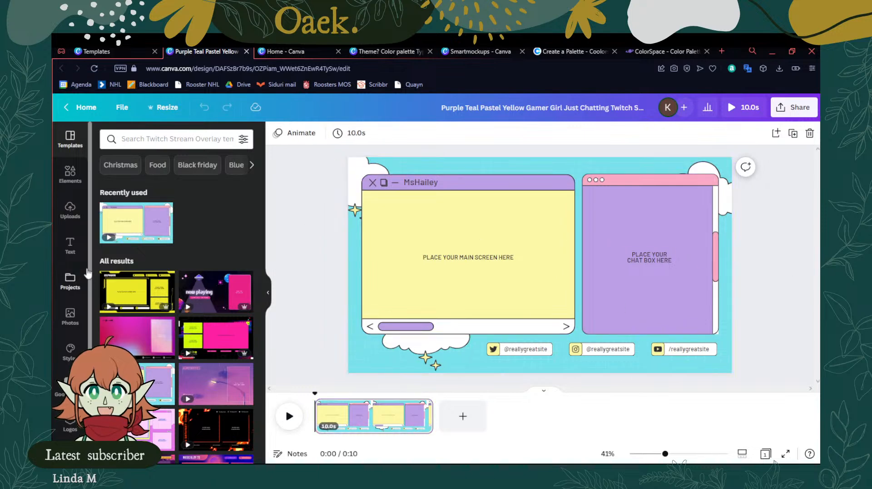
# Show all recently used elements and delete the "PLACE YOUR MAIN SCREEN HERE" text from the overlay
pyautogui.click(72, 182)
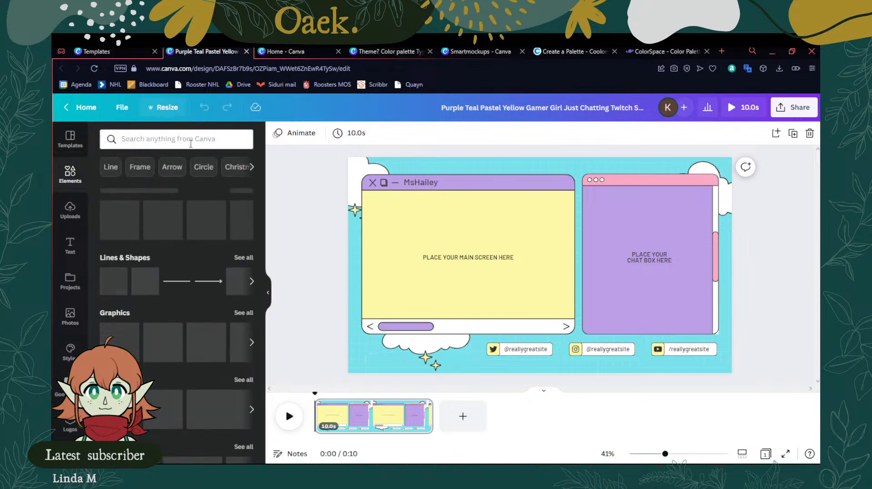
pyautogui.click(244, 192)
pyautogui.scroll(-15, 216, 270)
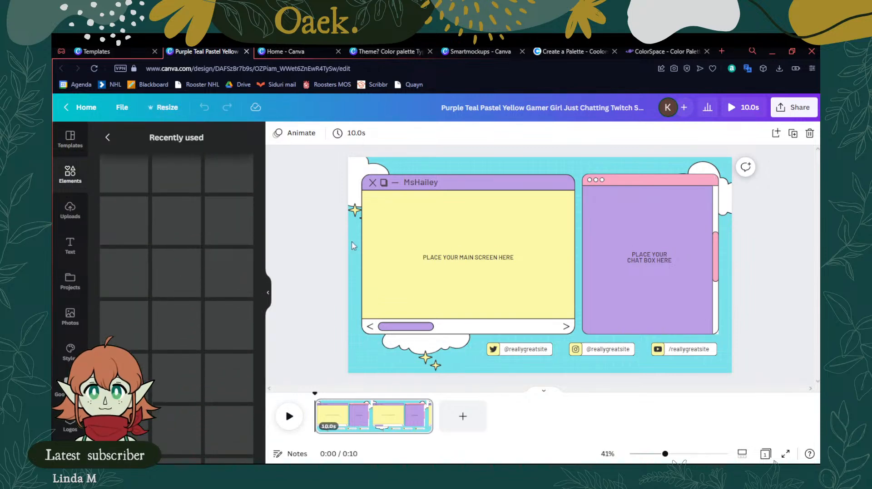
pyautogui.click(479, 260)
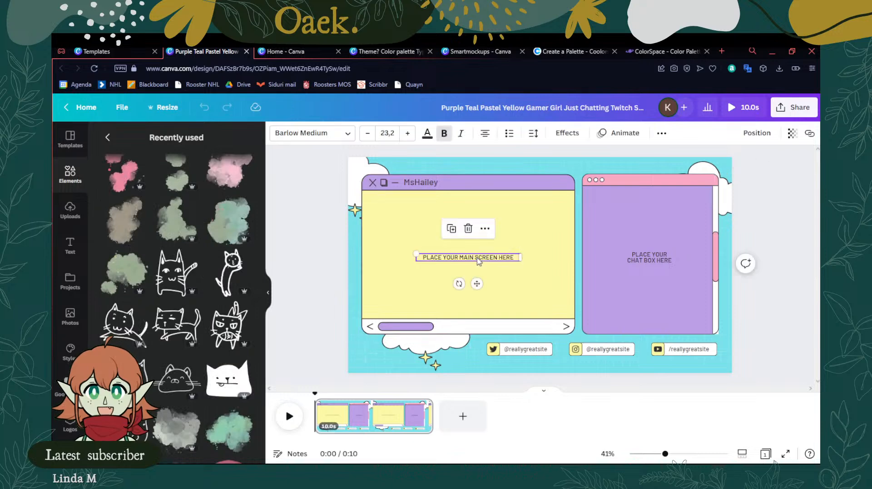
pyautogui.press('Delete')
# Find the dark red cave wall graphic among the recently used elements and place it at the right side of the main screen area
pyautogui.scroll(-2, 181, 292)
pyautogui.scroll(-5, 183, 293)
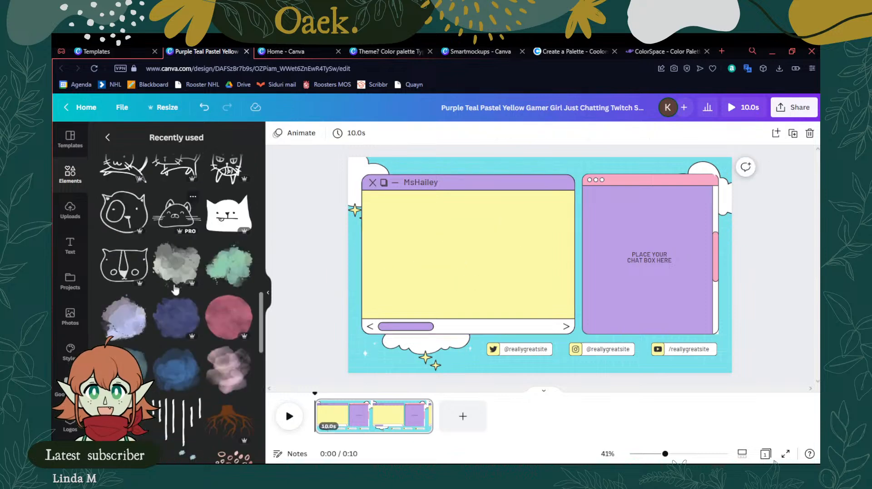
pyautogui.scroll(-5, 196, 281)
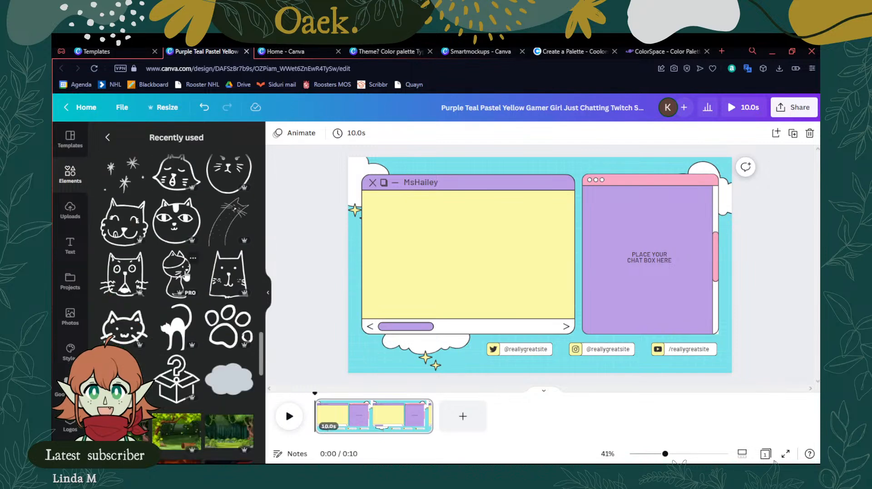
pyautogui.scroll(-3, 158, 278)
pyautogui.scroll(-1, 158, 278)
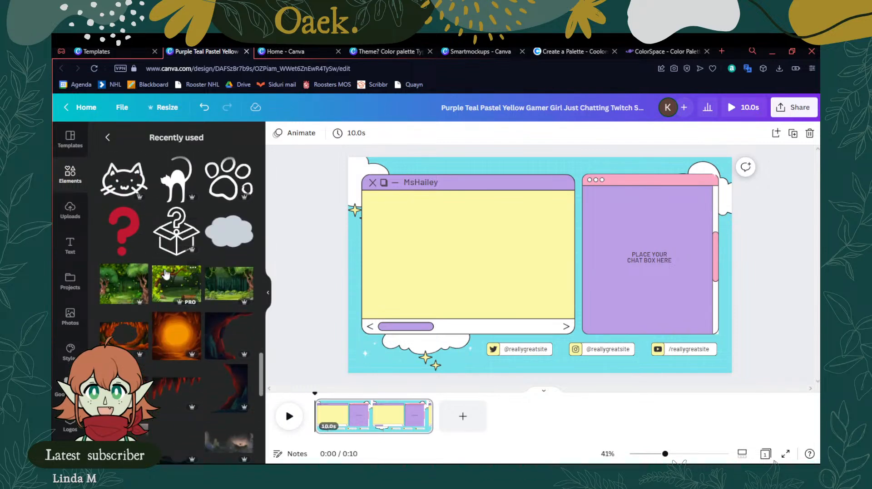
pyautogui.scroll(-2, 200, 331)
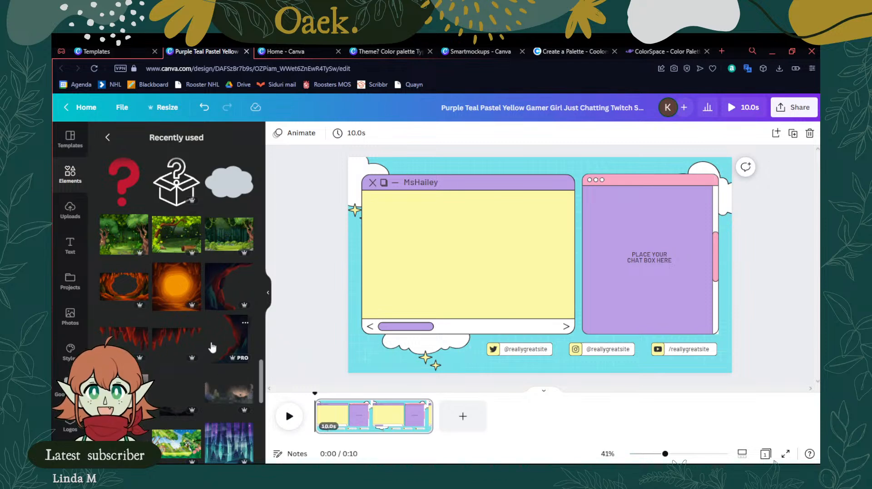
pyautogui.click(232, 338)
pyautogui.moveTo(603, 178); pyautogui.dragTo(581, 211)
pyautogui.moveTo(557, 272); pyautogui.dragTo(551, 259)
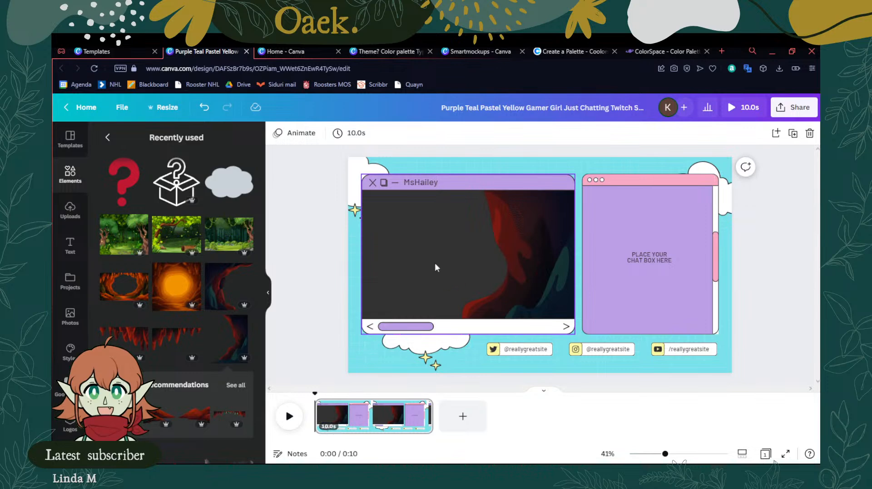
pyautogui.click(512, 256)
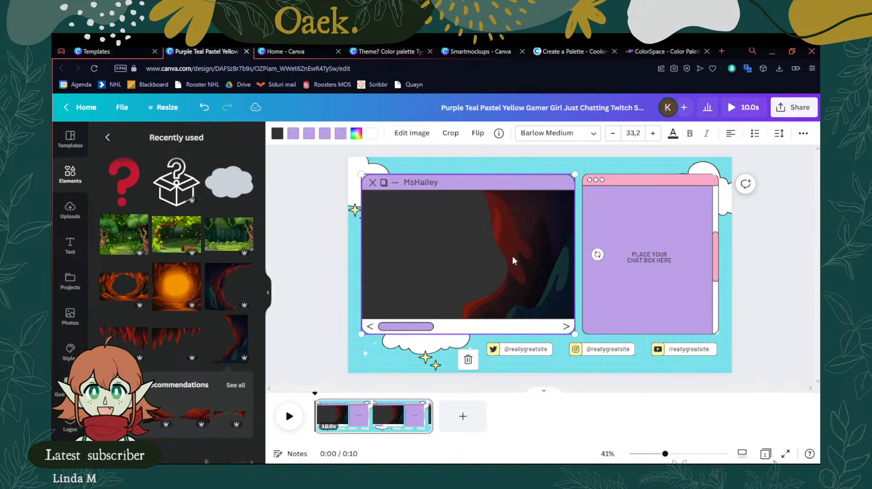
pyautogui.doubleClick(512, 257)
pyautogui.moveTo(497, 290); pyautogui.dragTo(577, 373)
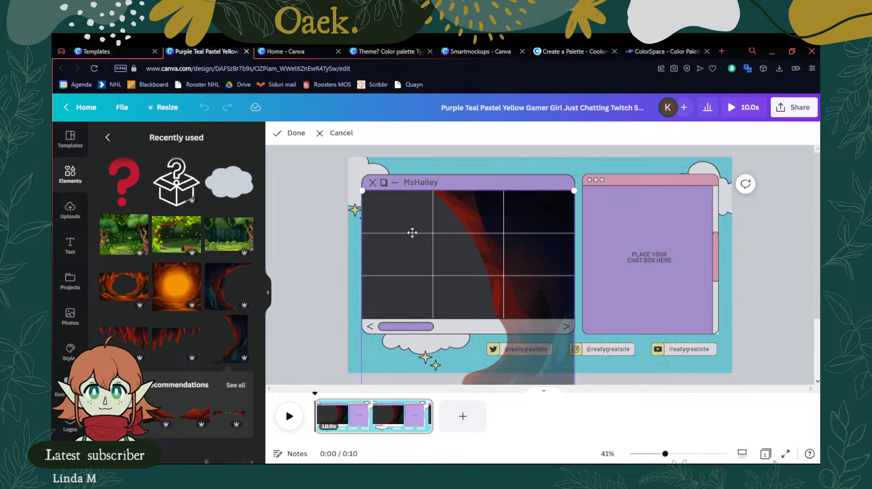
pyautogui.click(455, 259)
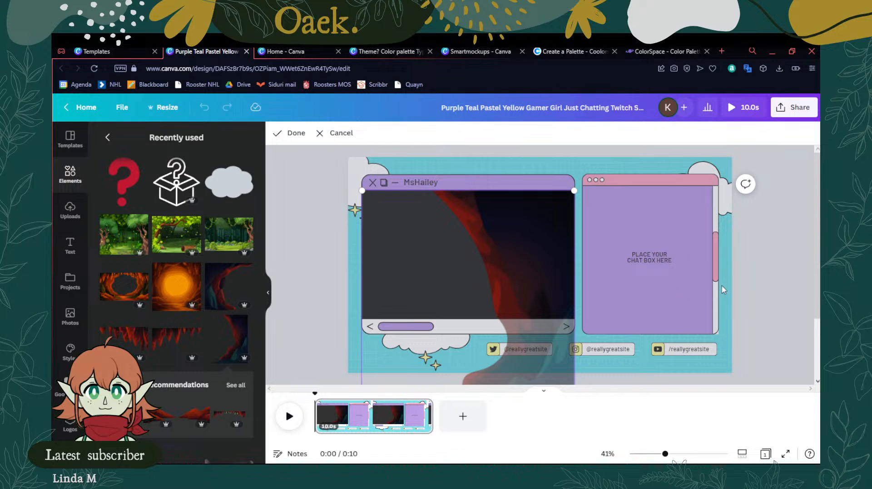
pyautogui.click(335, 132)
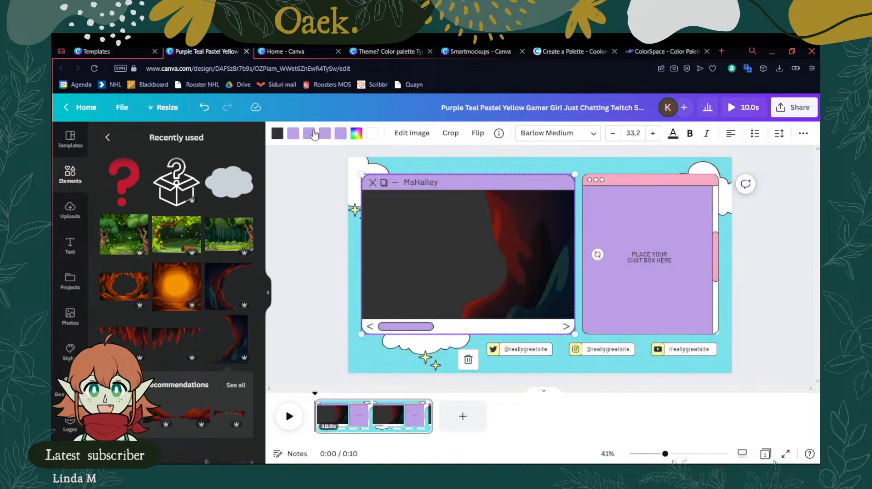
pyautogui.click(206, 108)
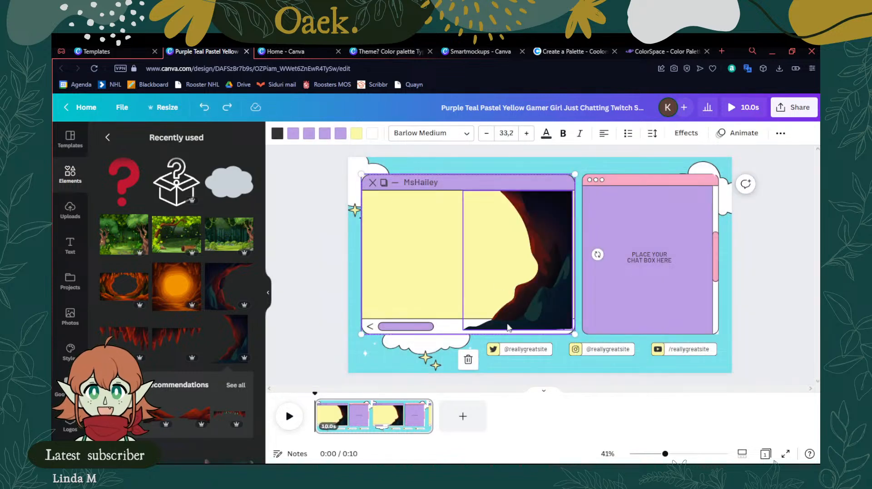
# Shrink the cave wall graphic to the height of the main screen area and nudge it flush into the area's lower-right corner
pyautogui.click(483, 324)
pyautogui.moveTo(463, 331); pyautogui.dragTo(474, 318)
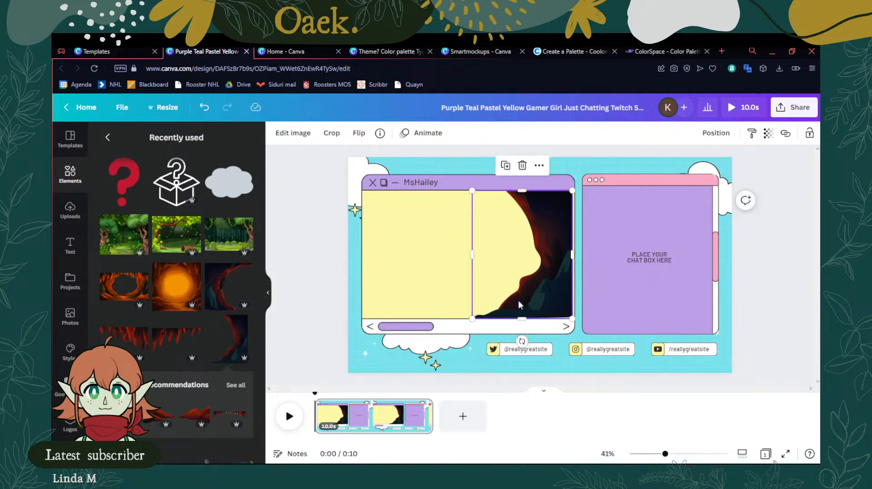
pyautogui.press('Right')
pyautogui.press('Right')
pyautogui.press('Right')
pyautogui.press('Right')
pyautogui.press('Right')
pyautogui.press('Right')
pyautogui.press('Right')
pyautogui.press('Right')
pyautogui.press('Right')
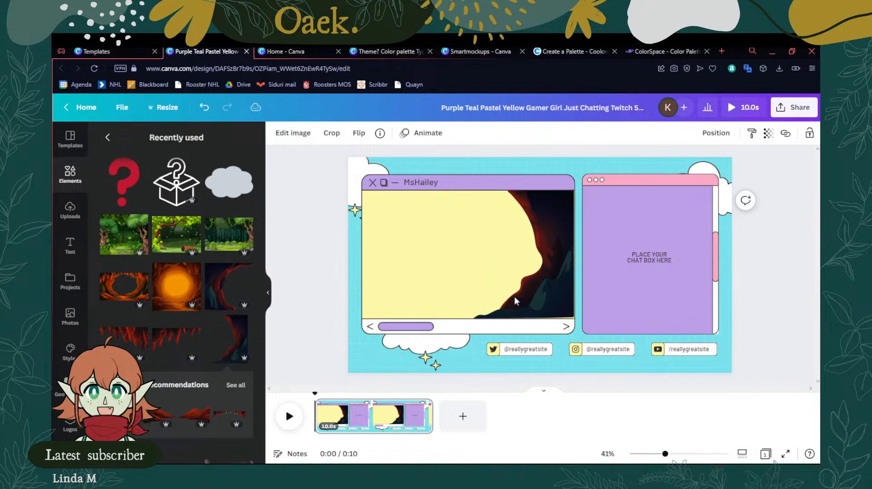
pyautogui.press('Down')
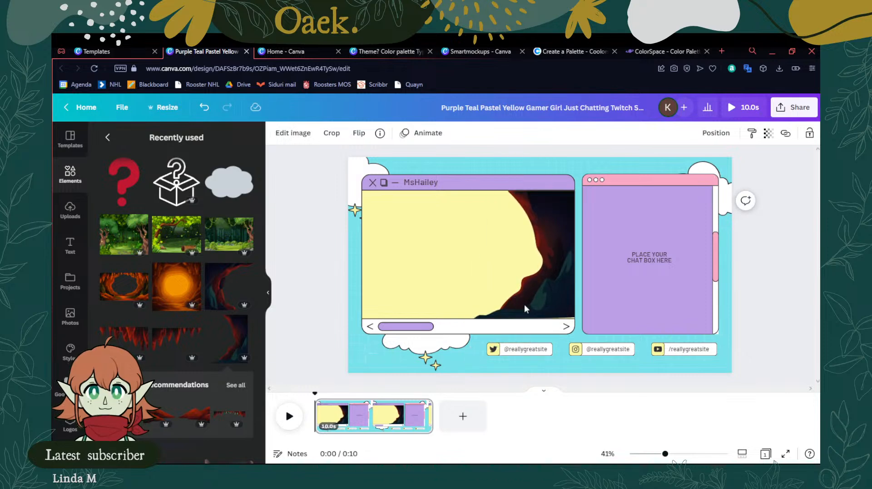
pyautogui.moveTo(475, 319); pyautogui.dragTo(472, 320)
pyautogui.click(765, 317)
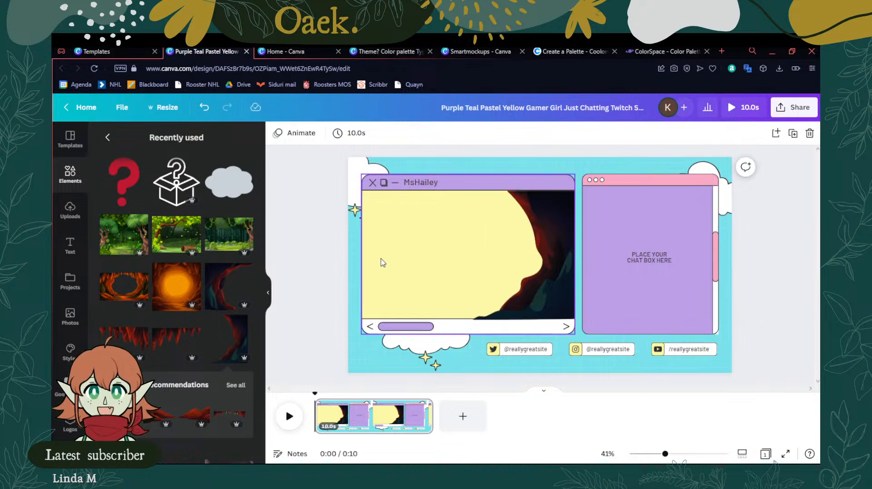
# Fill the main screen frame with the green forest background and place a scaled-down curved cave arch graphic in its upper-left corner
pyautogui.click(123, 242)
pyautogui.moveTo(571, 263); pyautogui.dragTo(468, 243)
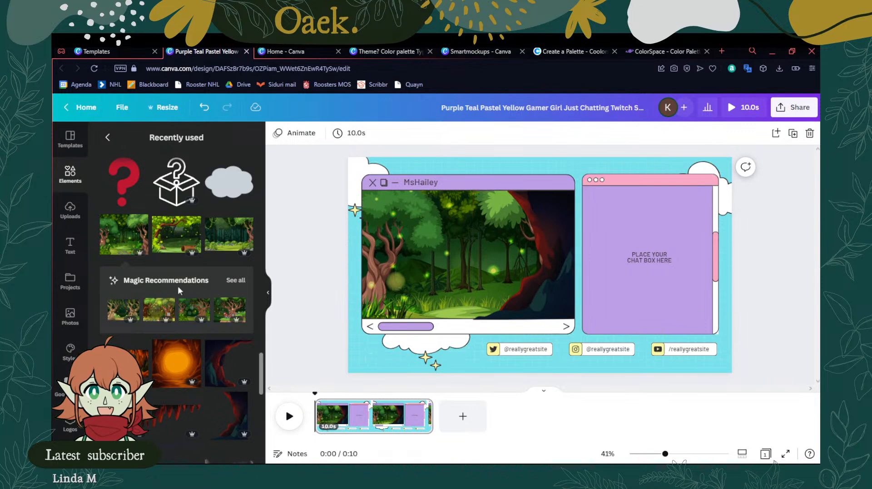
pyautogui.scroll(2, 221, 260)
pyautogui.scroll(-4, 196, 262)
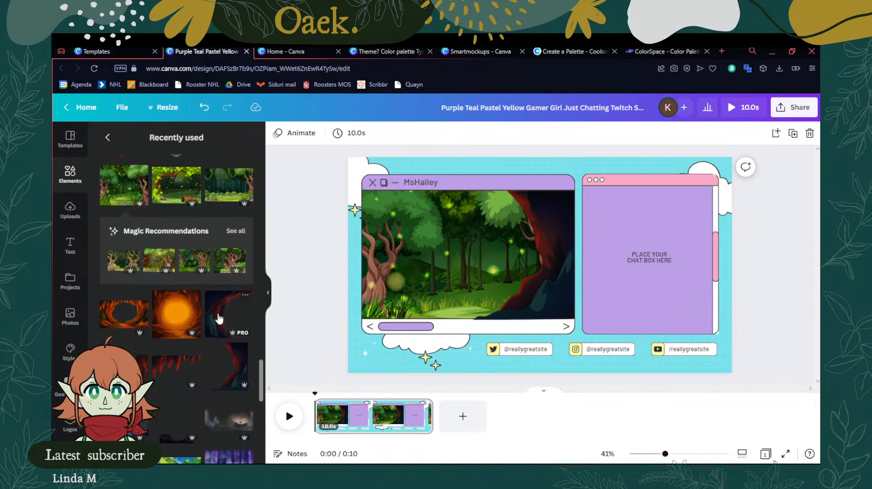
pyautogui.click(224, 314)
pyautogui.moveTo(404, 214); pyautogui.dragTo(541, 276)
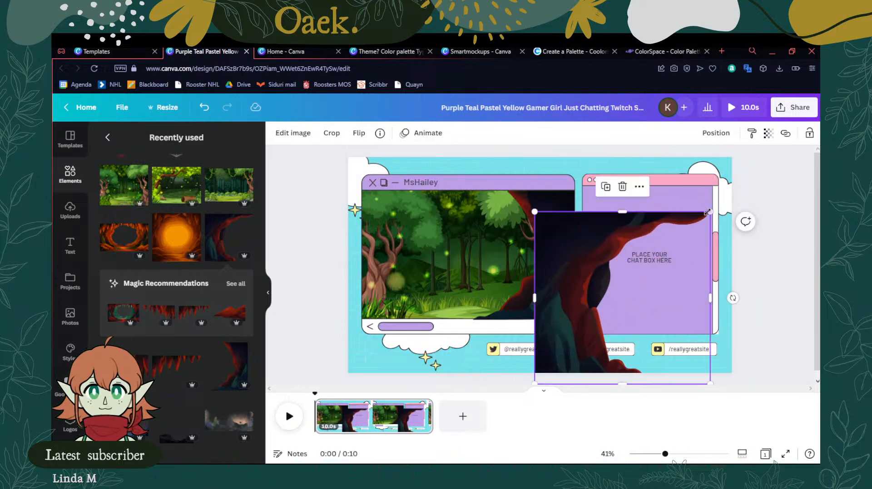
pyautogui.moveTo(708, 213); pyautogui.dragTo(633, 288)
pyautogui.moveTo(553, 333); pyautogui.dragTo(381, 239)
pyautogui.click(207, 111)
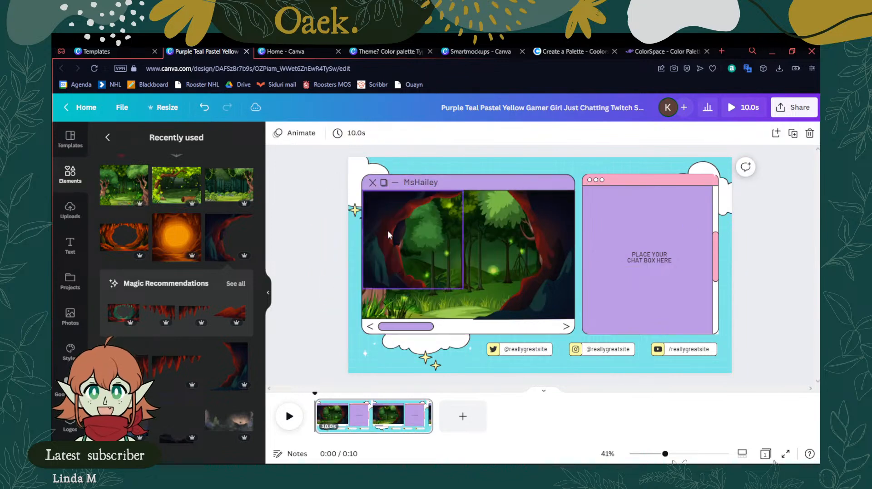
# Enlarge the cave arch graphic to the full height of the main screen area so it frames the forest's left side
pyautogui.click(389, 272)
pyautogui.moveTo(462, 289); pyautogui.dragTo(496, 315)
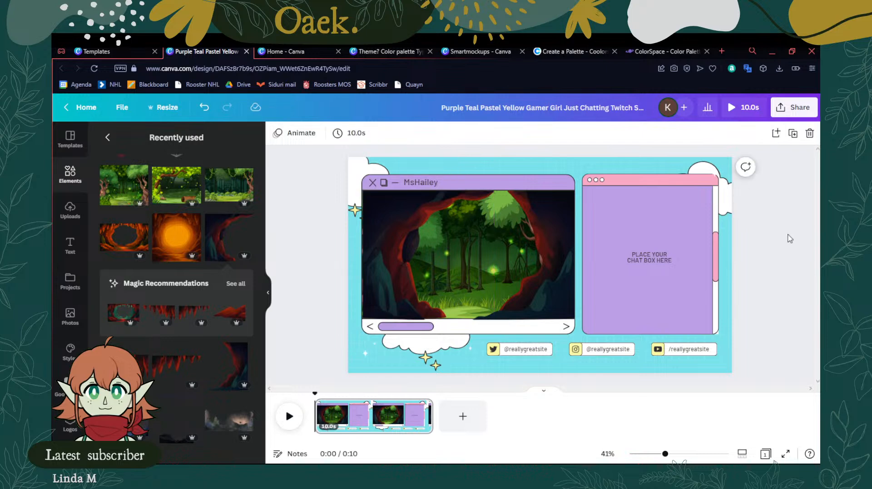
pyautogui.moveTo(387, 246); pyautogui.dragTo(385, 246)
pyautogui.click(385, 244)
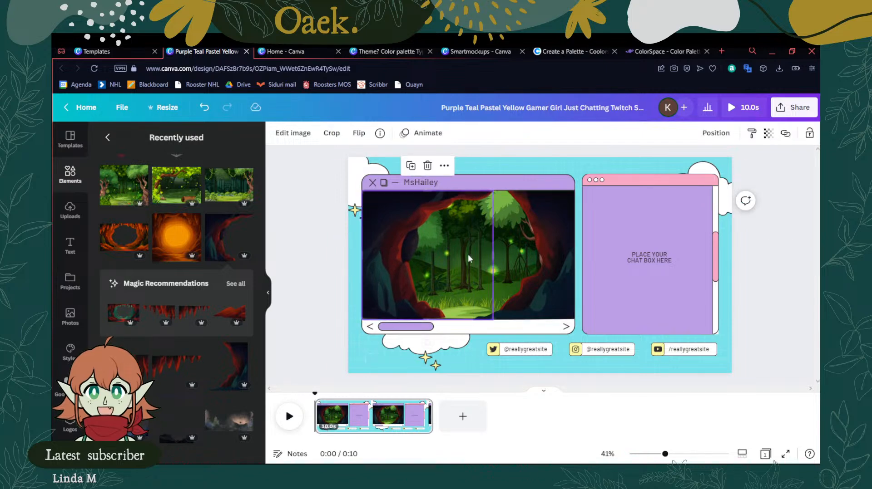
pyautogui.click(799, 280)
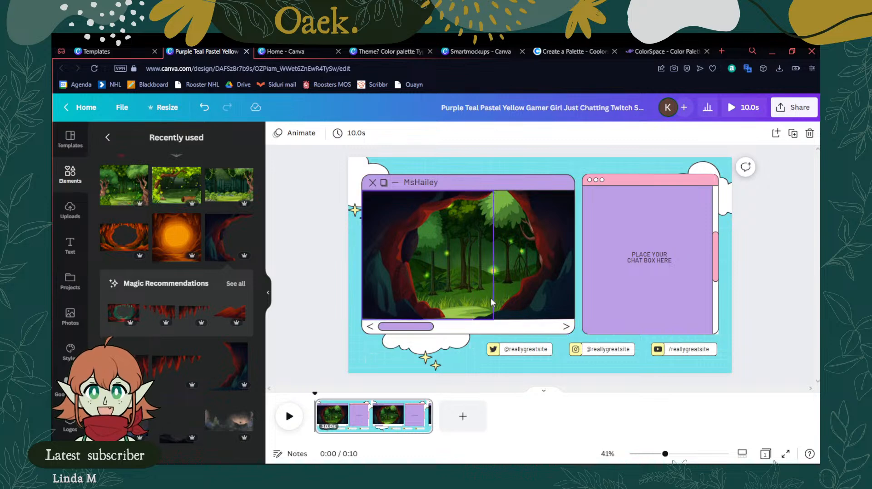
# Close the customised overlay design and the template preview, and return to browsing the stream overlay templates
pyautogui.click(478, 329)
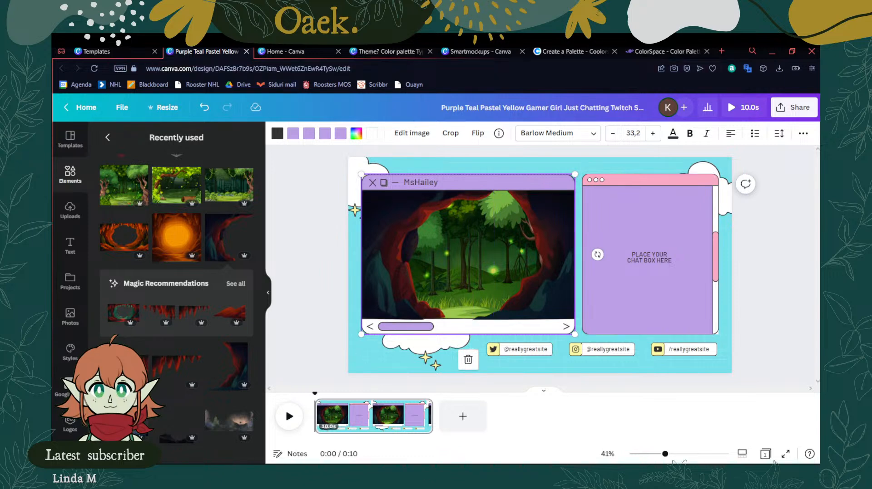
pyautogui.click(246, 51)
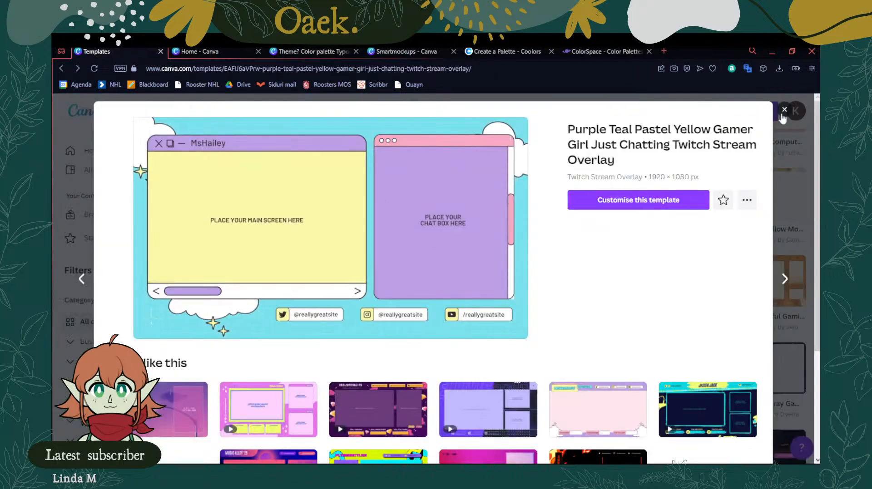
pyautogui.click(784, 110)
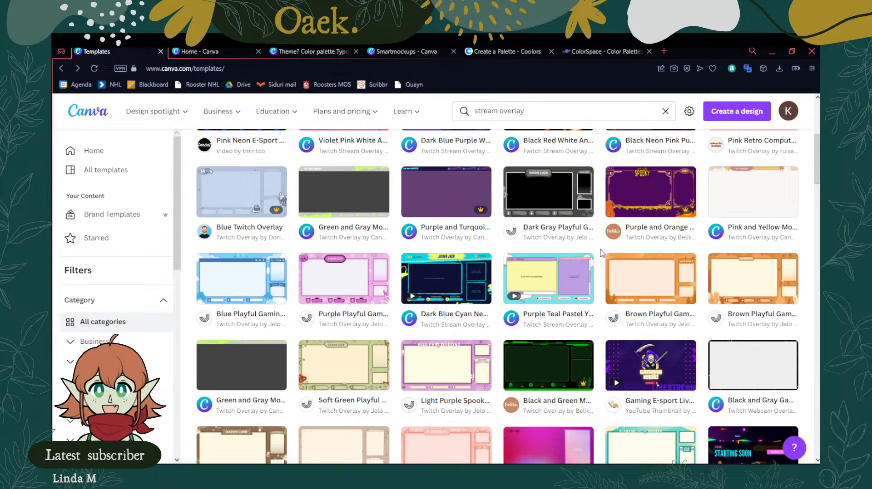
pyautogui.scroll(2, 681, 254)
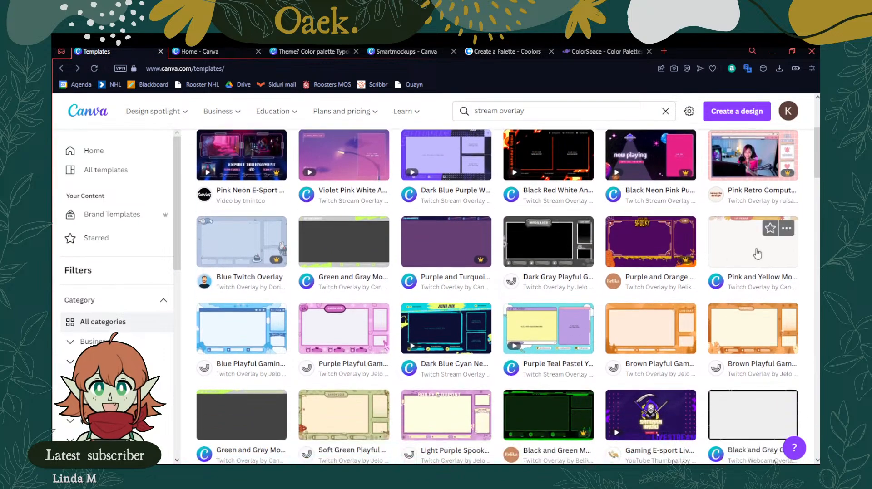
pyautogui.click(756, 255)
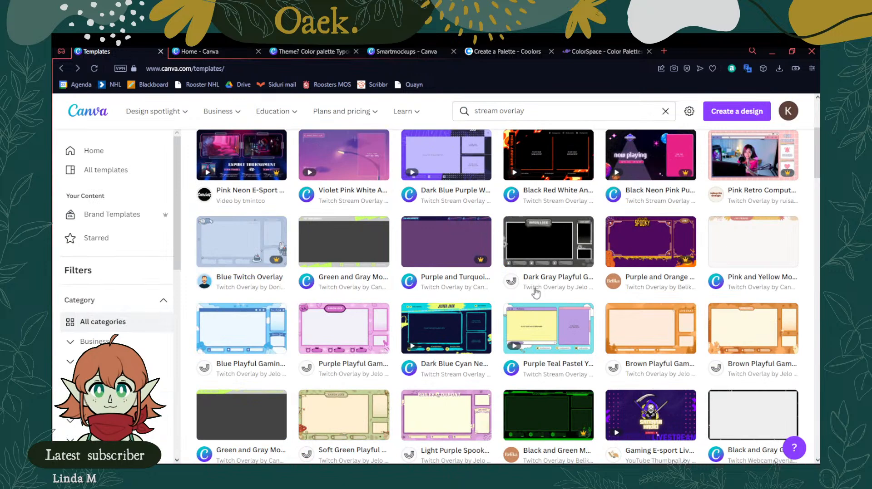
pyautogui.scroll(-1, 489, 300)
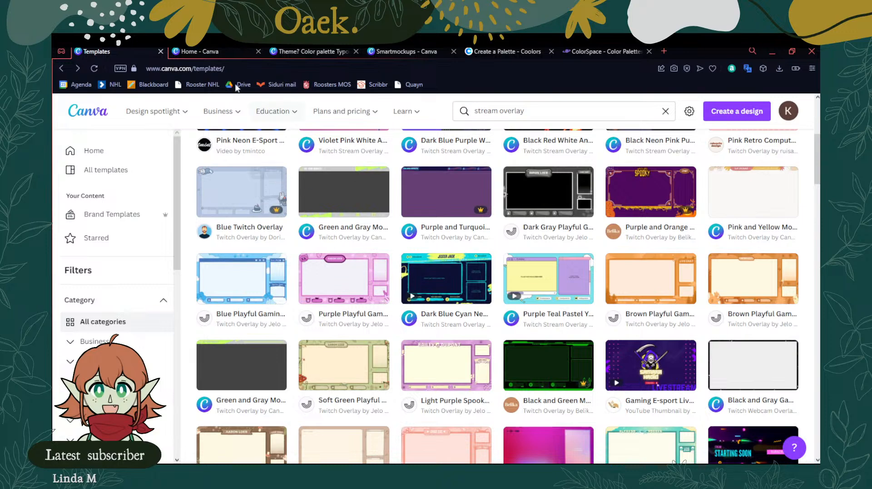
# Open the Bringsbane Twitch overlay from the recent designs on the Canva home page
pyautogui.click(219, 50)
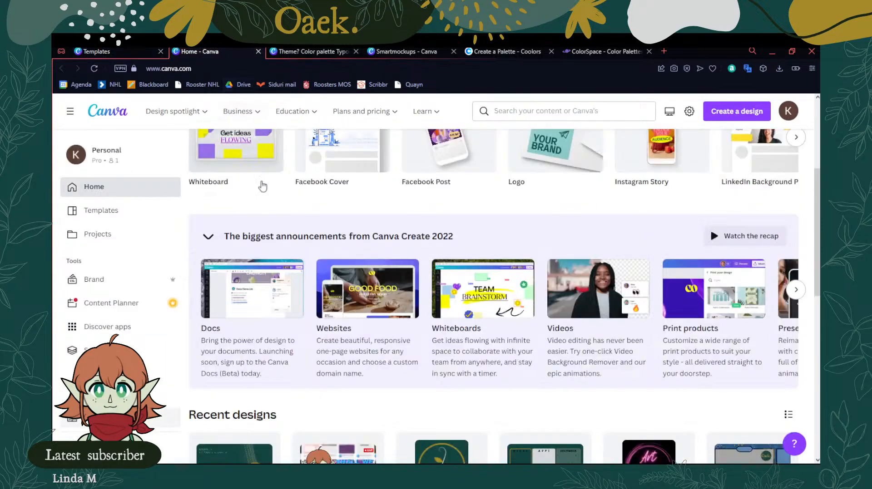
pyautogui.scroll(-10, 327, 272)
pyautogui.scroll(3, 598, 256)
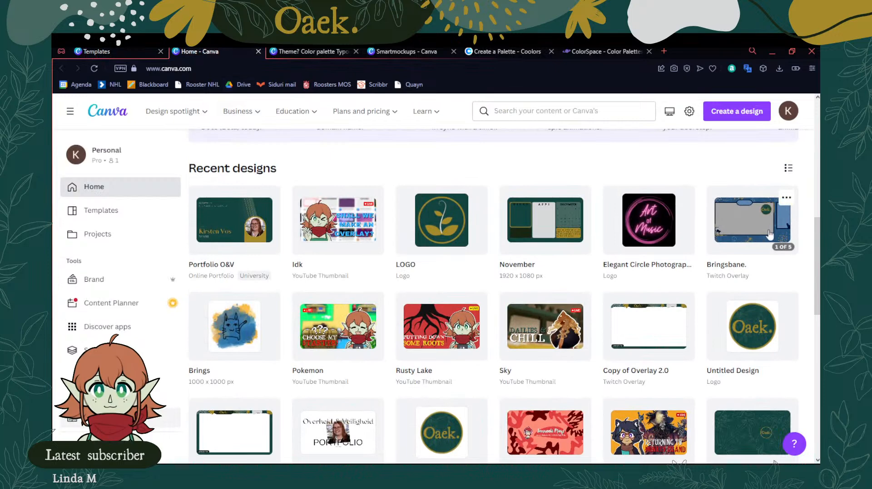
pyautogui.click(767, 231)
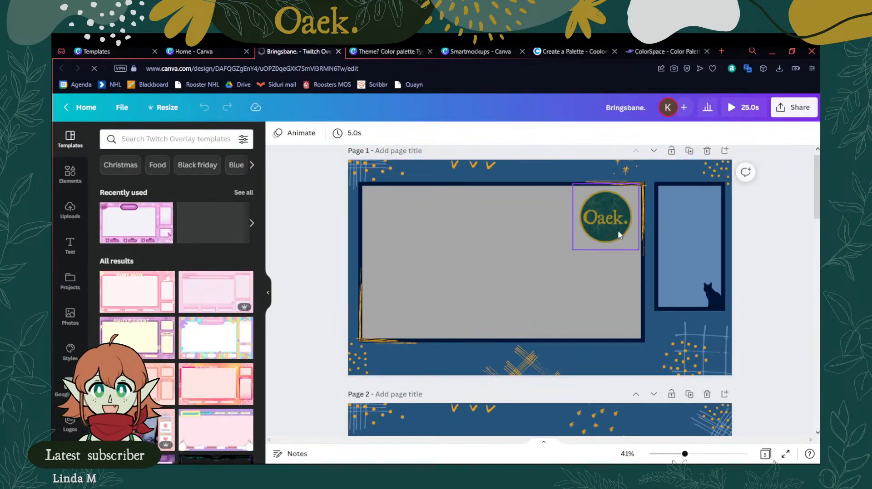
# Look through the pages of the Bringsbane design, from the game overlay to the Be Right Back screen, and return to page 1
pyautogui.scroll(-5, 799, 308)
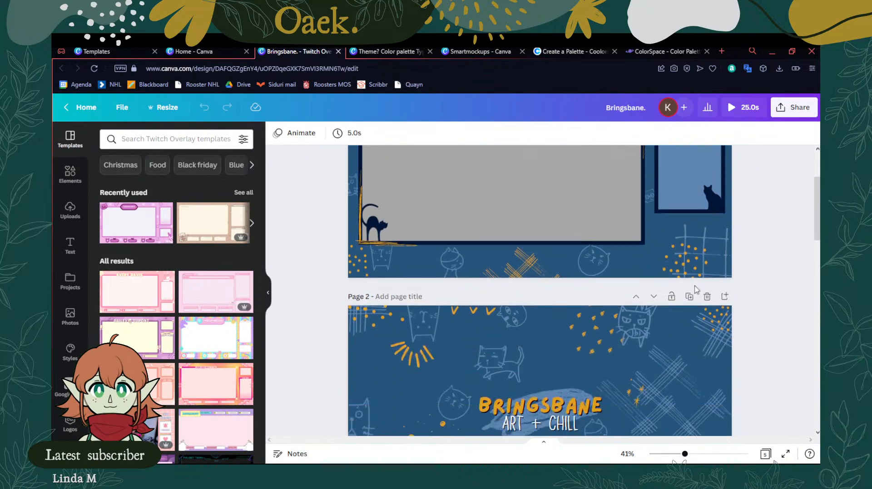
pyautogui.scroll(5, 704, 264)
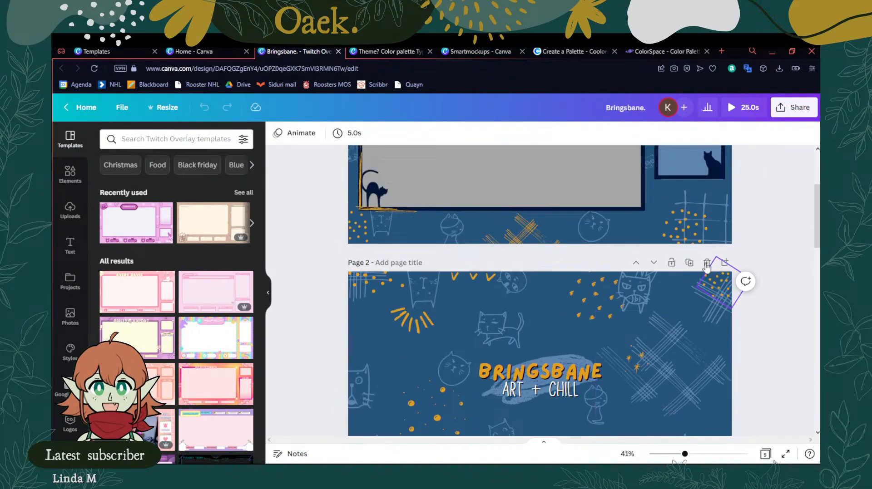
pyautogui.scroll(-11, 704, 262)
pyautogui.scroll(-8, 702, 263)
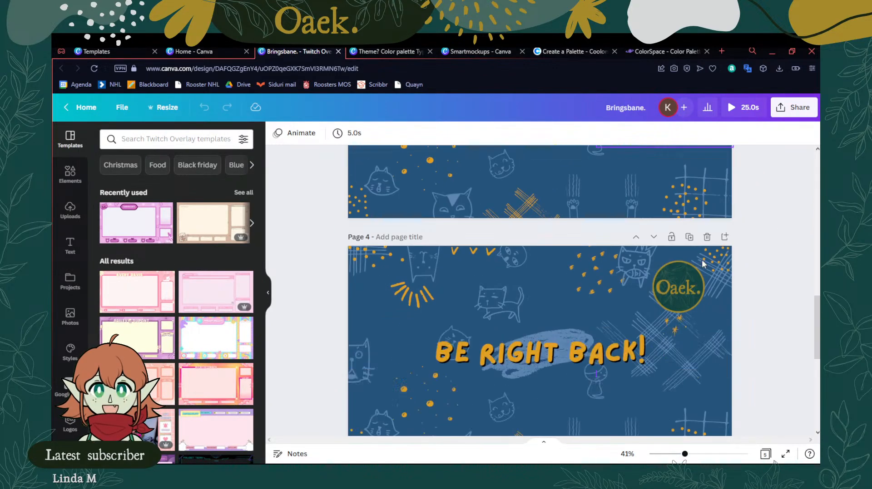
pyautogui.scroll(12, 702, 263)
pyautogui.scroll(4, 700, 264)
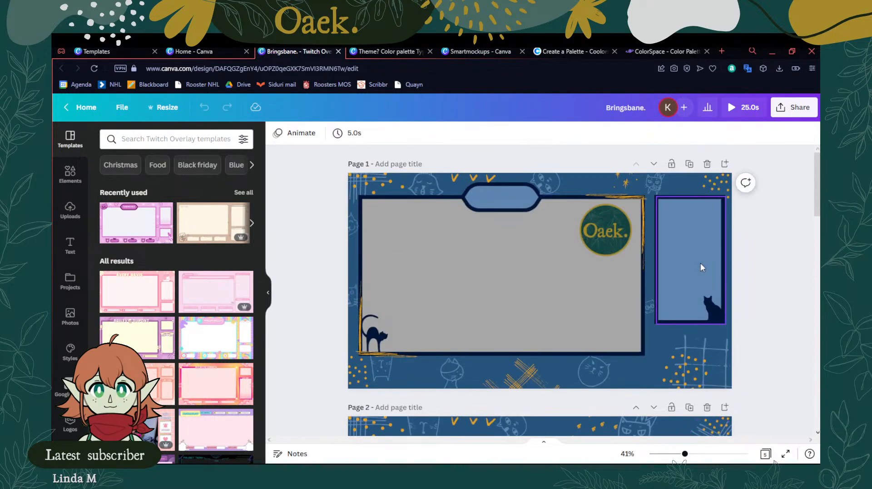
# Return to the stream overlay templates and preview the Purple Playful Gaming Twitch Overlay
pyautogui.click(190, 51)
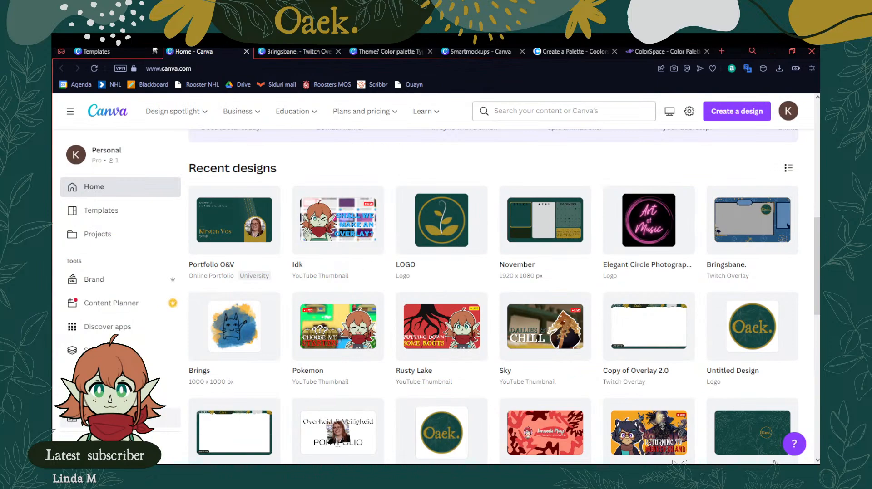
pyautogui.click(125, 51)
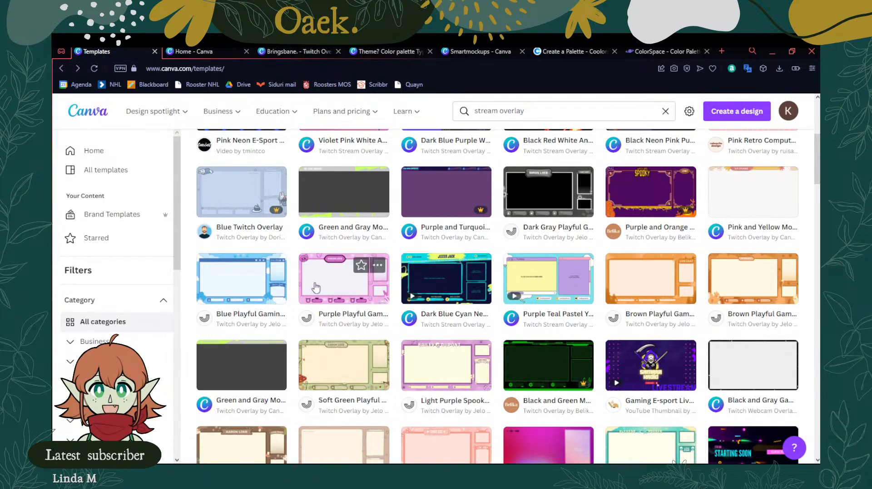
pyautogui.click(347, 280)
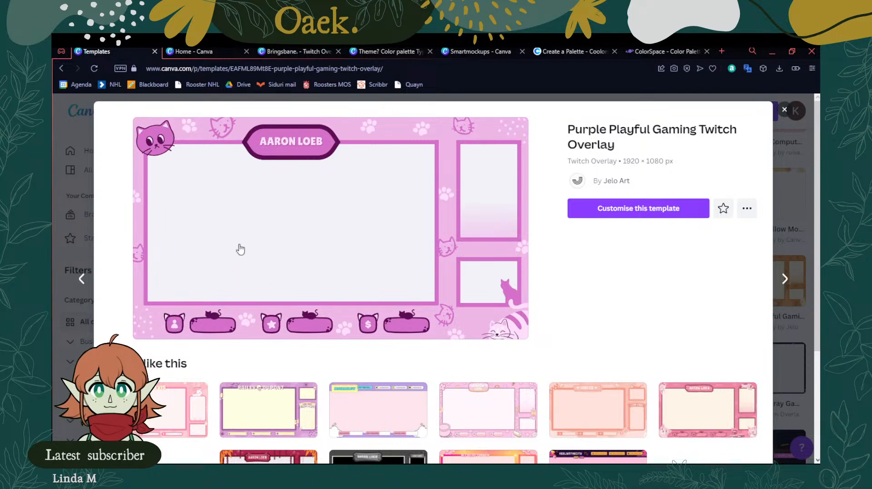
# Compare the Bringsbane overlay's layout with the purple cat template it resembles, and close the template preview
pyautogui.hotkey('ctrl', 'Tab')
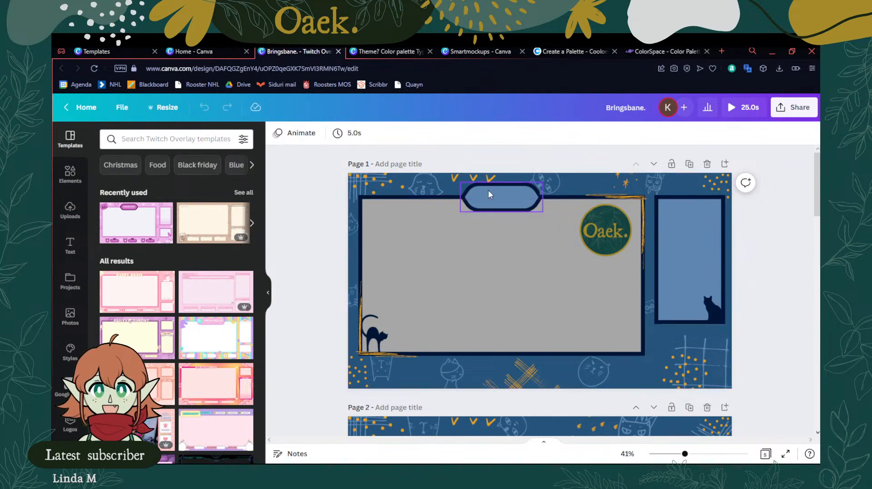
pyautogui.click(191, 52)
pyautogui.click(132, 51)
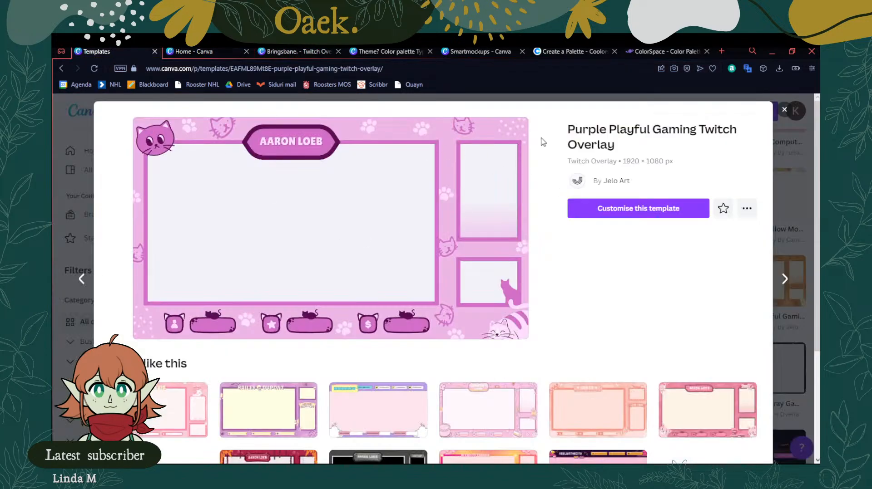
pyautogui.click(277, 51)
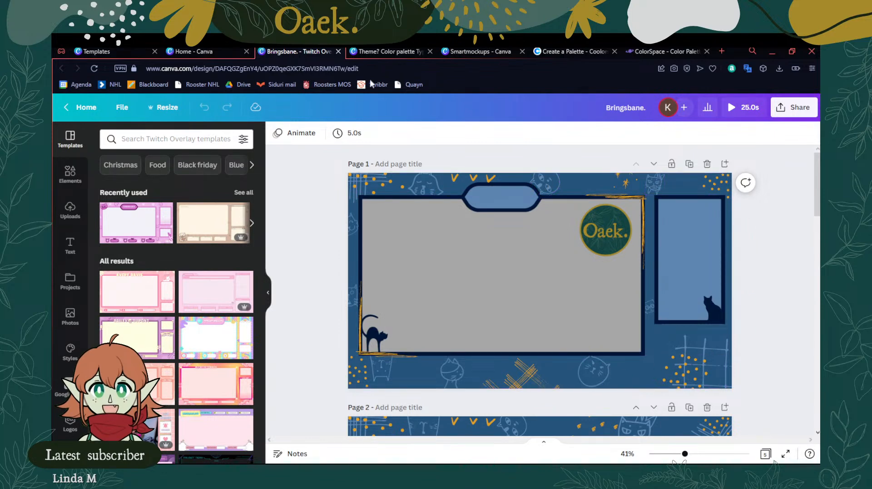
pyautogui.click(195, 51)
pyautogui.click(120, 50)
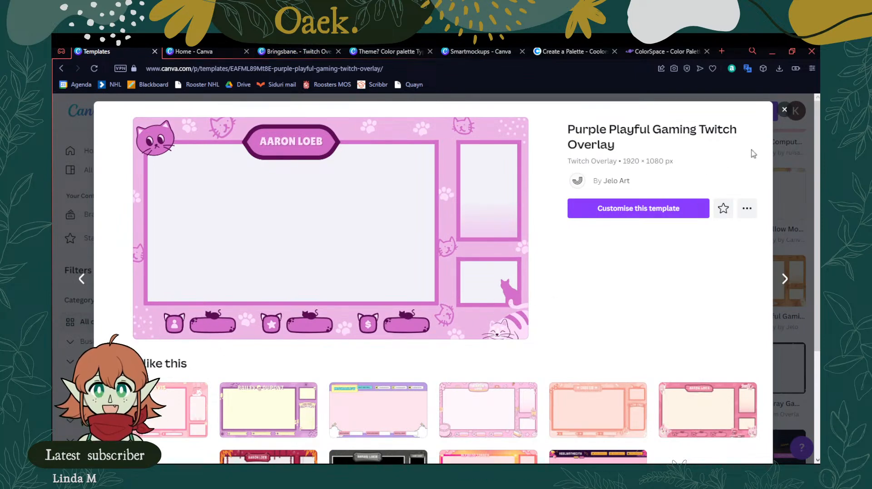
pyautogui.click(783, 110)
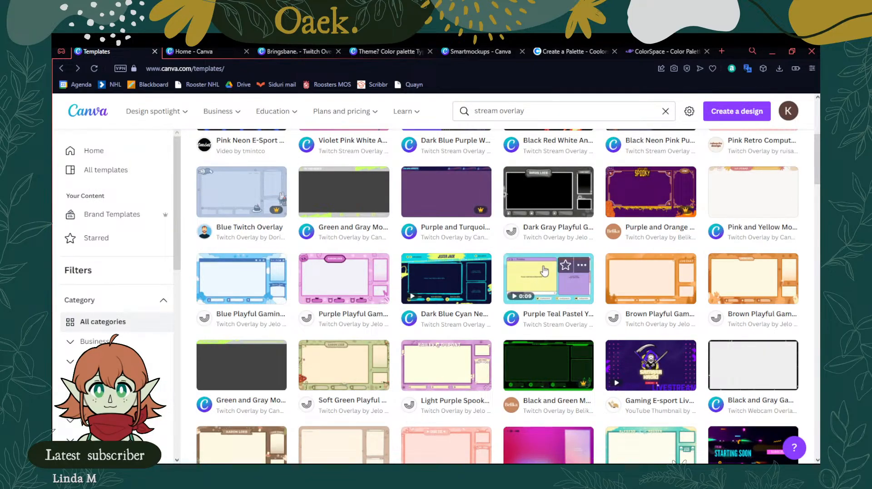
# Browse further down the stream overlay templates and examine the BRG2 Blue Yellow Energetic Typographic Twitch Overlay in a preview, closing it when done
pyautogui.scroll(-5, 508, 261)
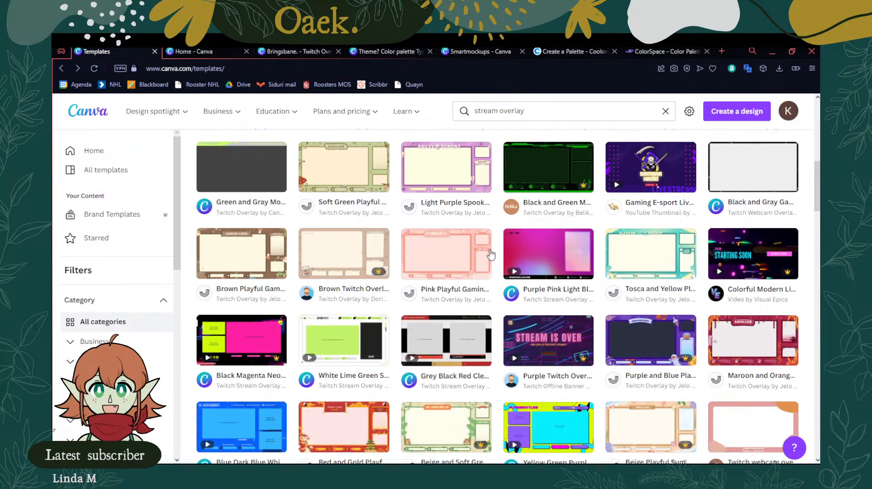
pyautogui.scroll(1, 492, 257)
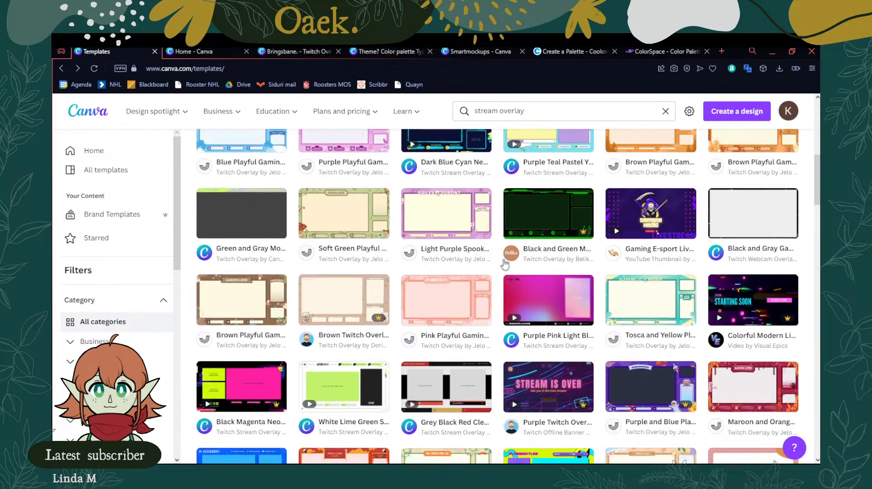
pyautogui.scroll(-3, 567, 272)
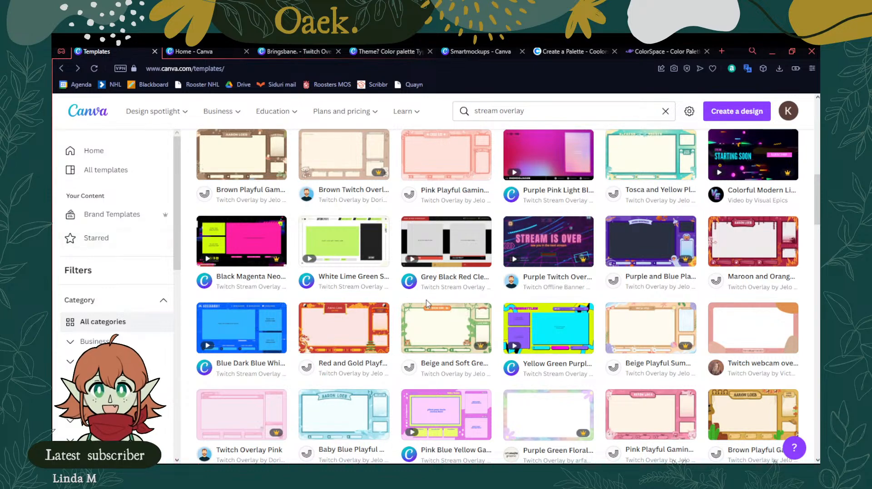
pyautogui.scroll(-8, 428, 292)
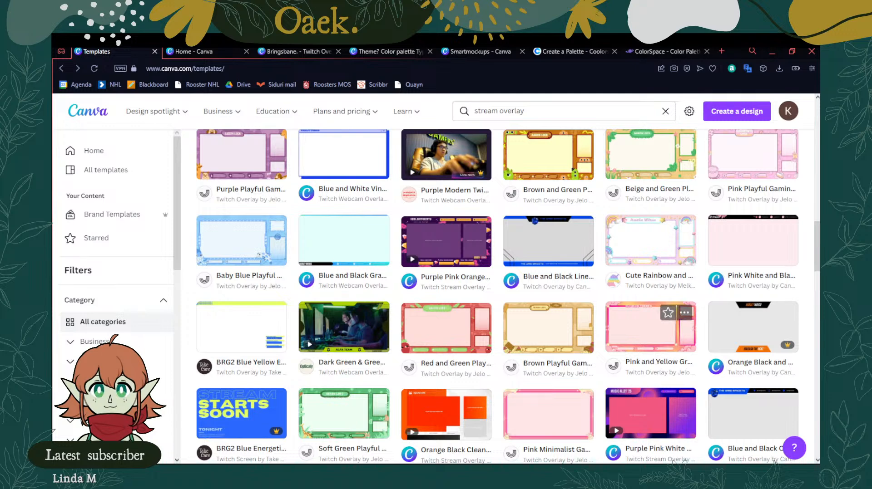
pyautogui.scroll(-2, 775, 462)
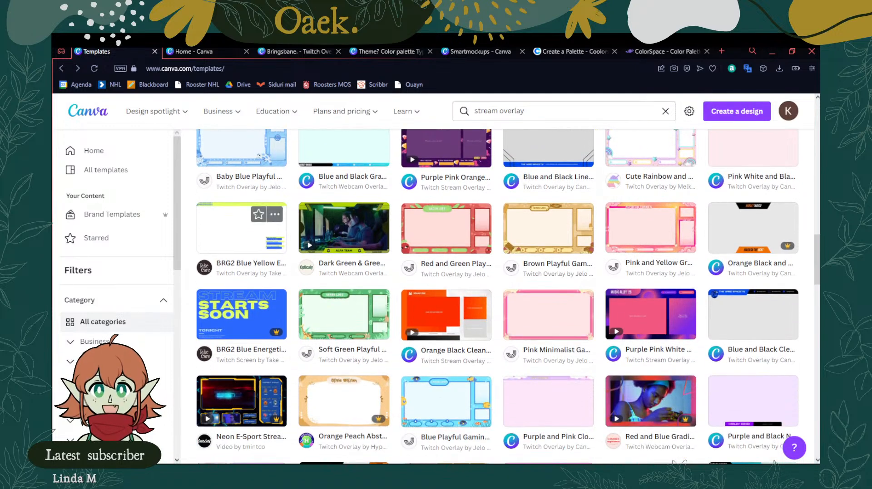
pyautogui.click(252, 239)
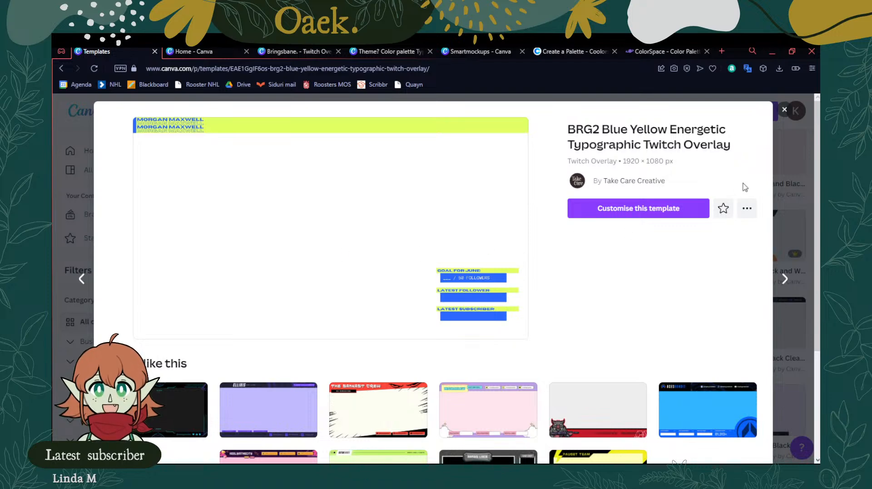
pyautogui.click(785, 110)
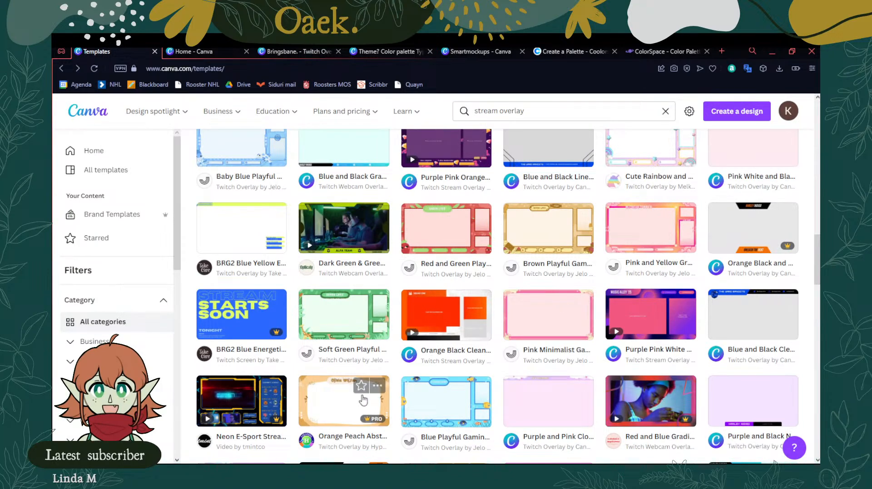
# Preview the Orange Peach Abstract Webcam Twitch Overlay to study its organic frame, and close the preview
pyautogui.scroll(-2, 349, 395)
pyautogui.scroll(-1, 348, 394)
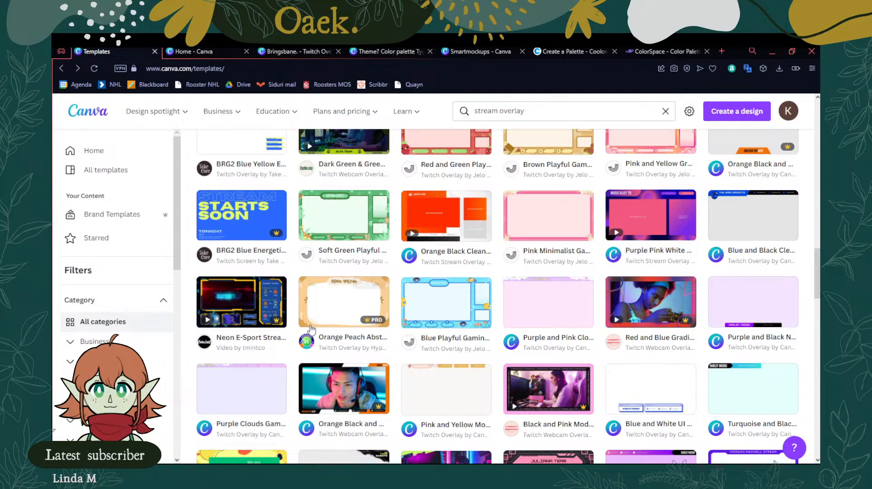
pyautogui.click(335, 317)
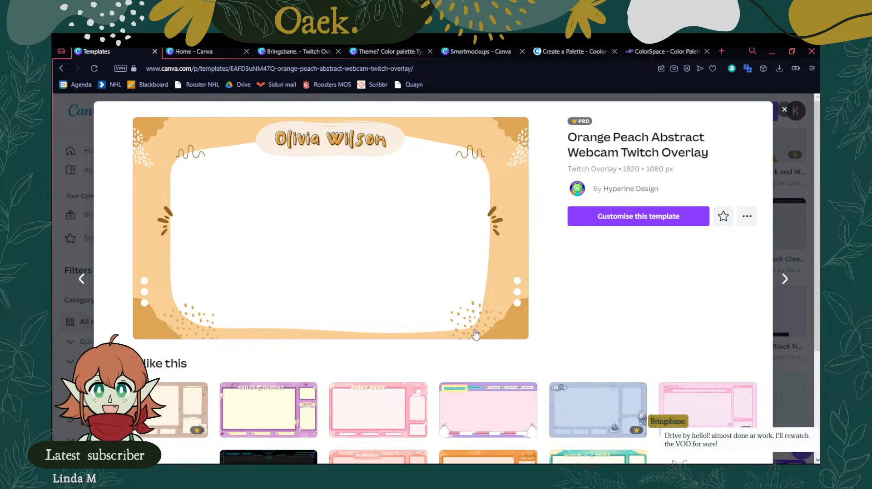
pyautogui.click(784, 110)
# Go through the template results again from the beginning, and preview and close the White Lime Green Slate Grey Sports and Racing Sports overlay
pyautogui.scroll(-3, 698, 213)
pyautogui.scroll(8, 596, 326)
pyautogui.scroll(10, 551, 350)
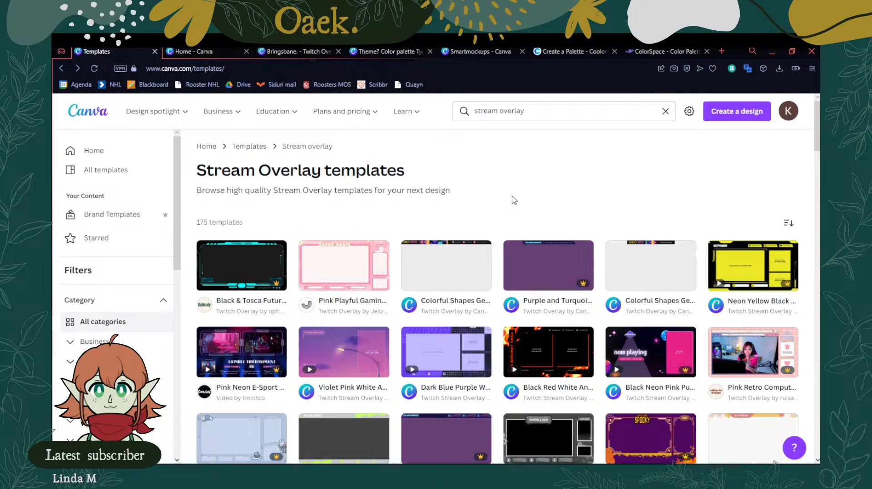
pyautogui.scroll(-2, 513, 200)
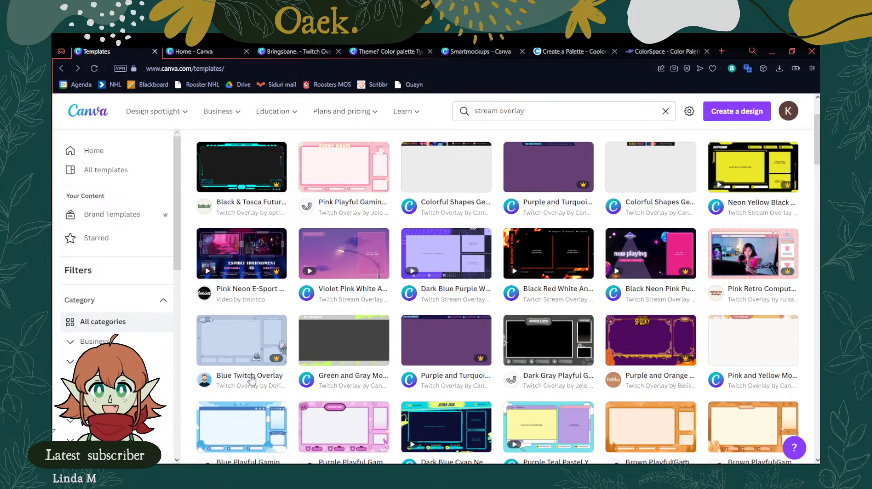
pyautogui.scroll(-2, 436, 363)
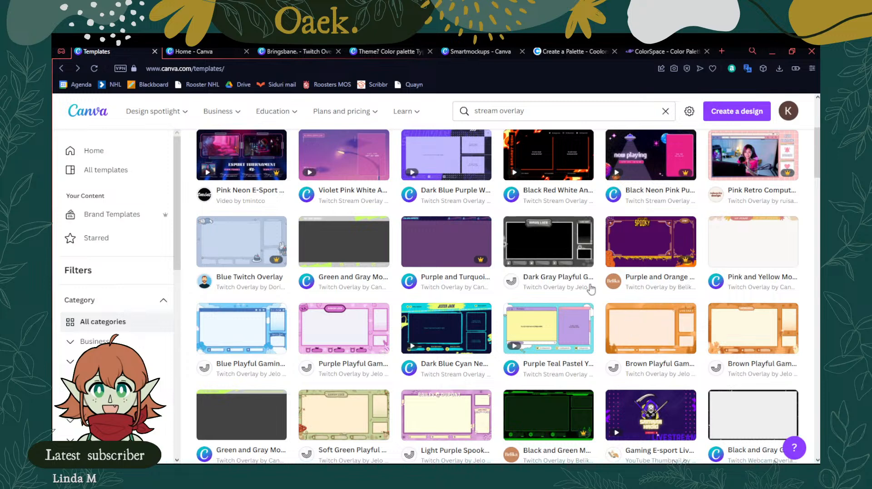
pyautogui.scroll(-3, 587, 286)
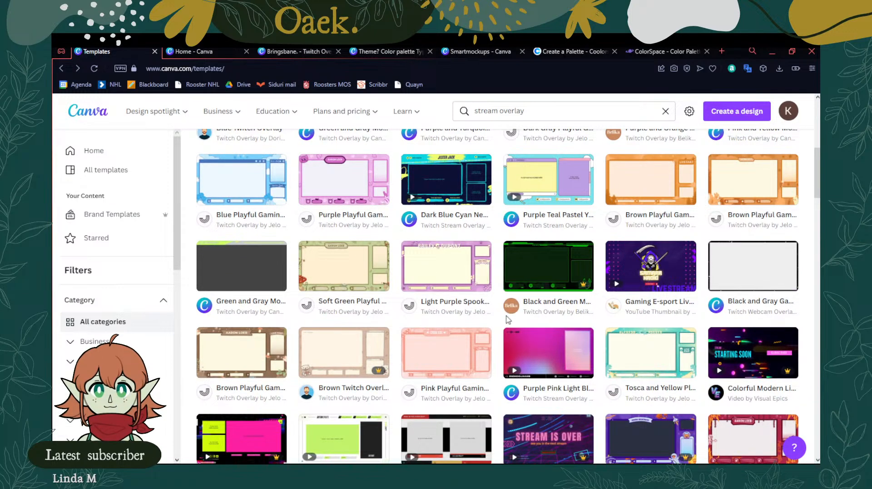
pyautogui.scroll(-2, 494, 322)
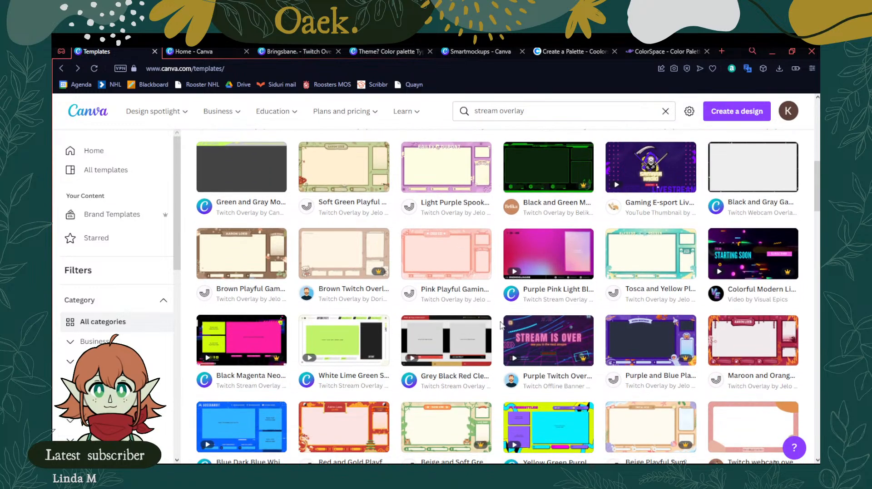
pyautogui.click(387, 341)
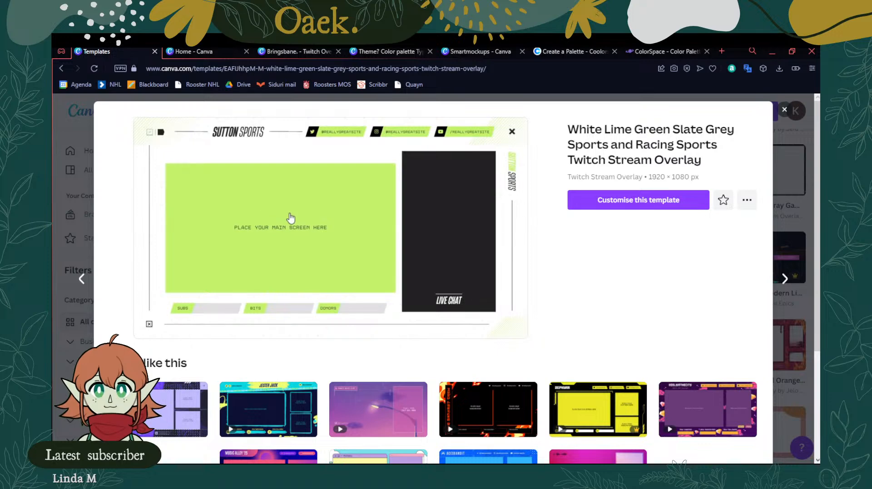
pyautogui.click(779, 114)
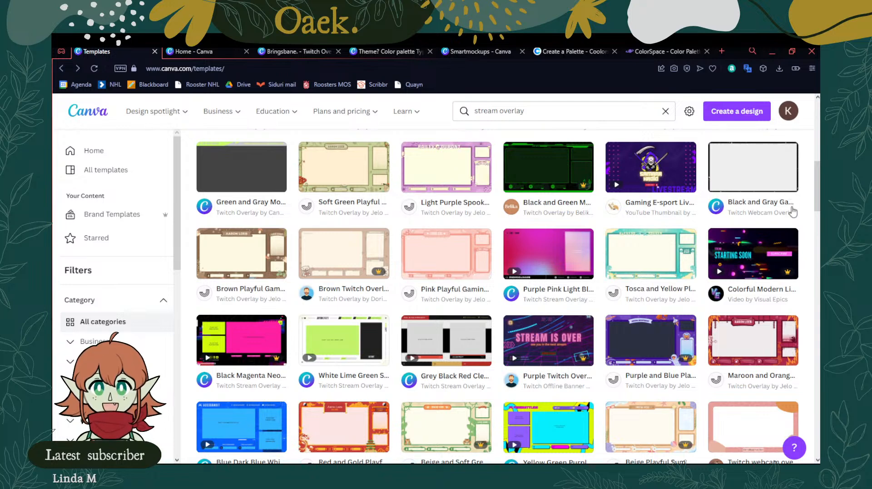
# Browse the stream overlay templates for frame layouts, down to the rows around the BRG2 Blue Energetic design
pyautogui.scroll(-2, 792, 212)
pyautogui.scroll(-2, 792, 212)
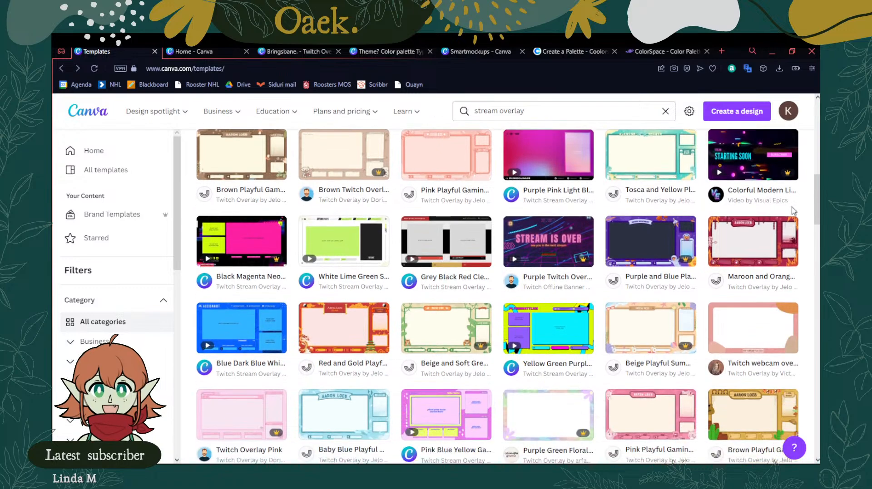
pyautogui.scroll(-2, 792, 212)
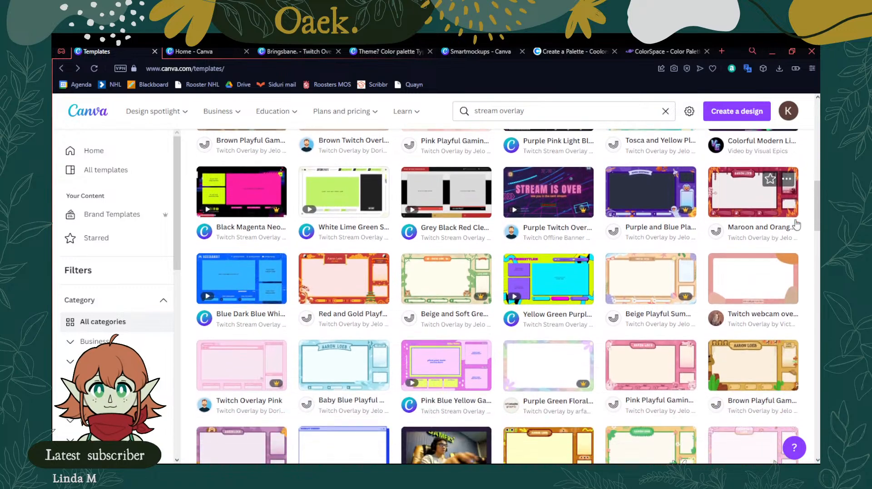
pyautogui.scroll(2, 803, 233)
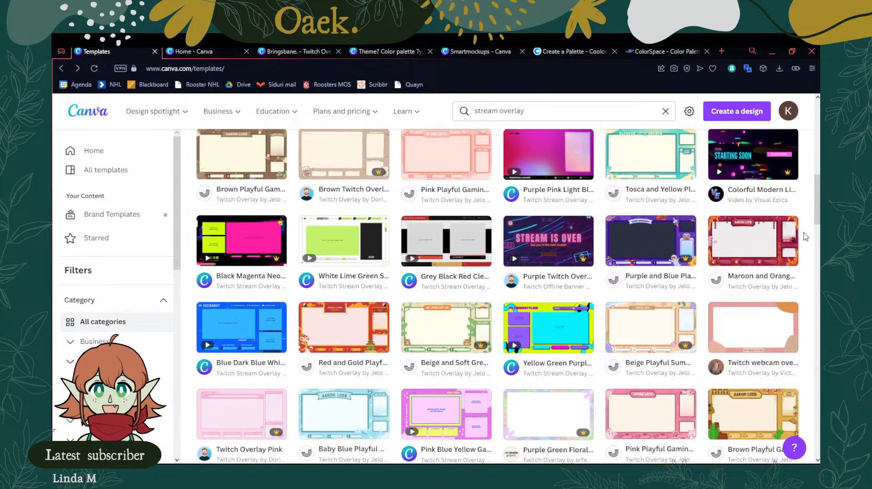
pyautogui.scroll(-4, 775, 239)
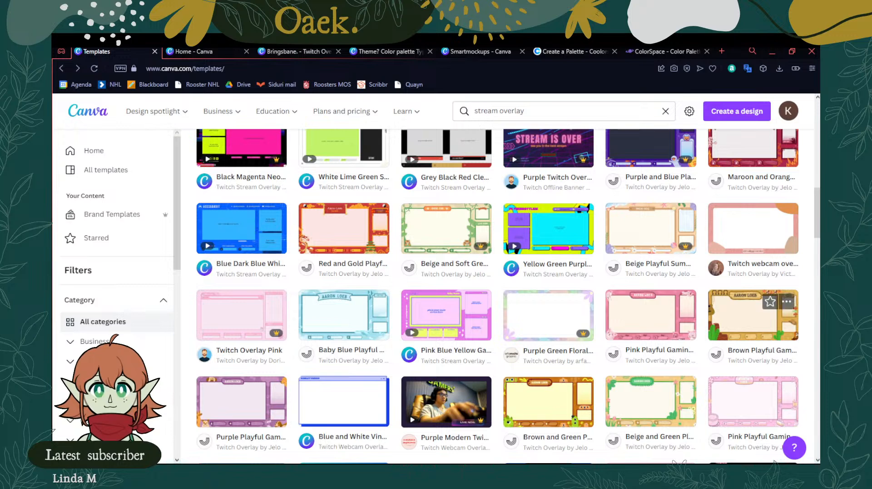
pyautogui.scroll(-3, 508, 296)
pyautogui.scroll(-1, 508, 296)
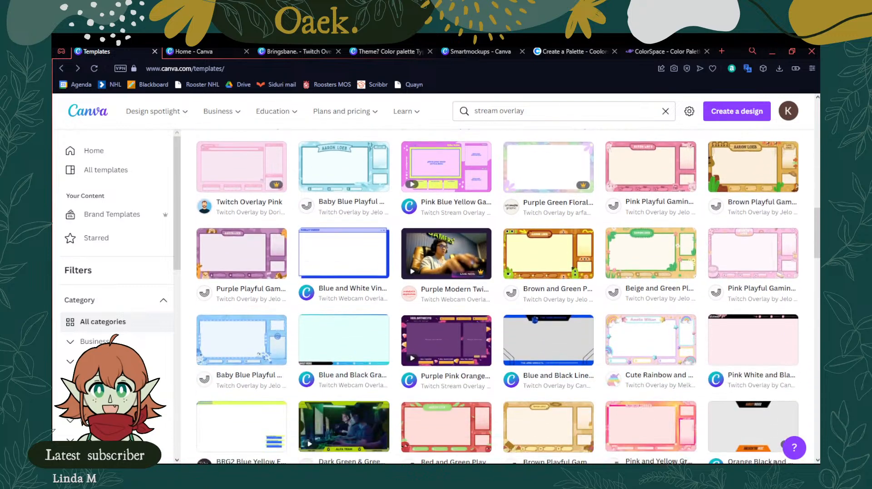
pyautogui.scroll(-3, 673, 462)
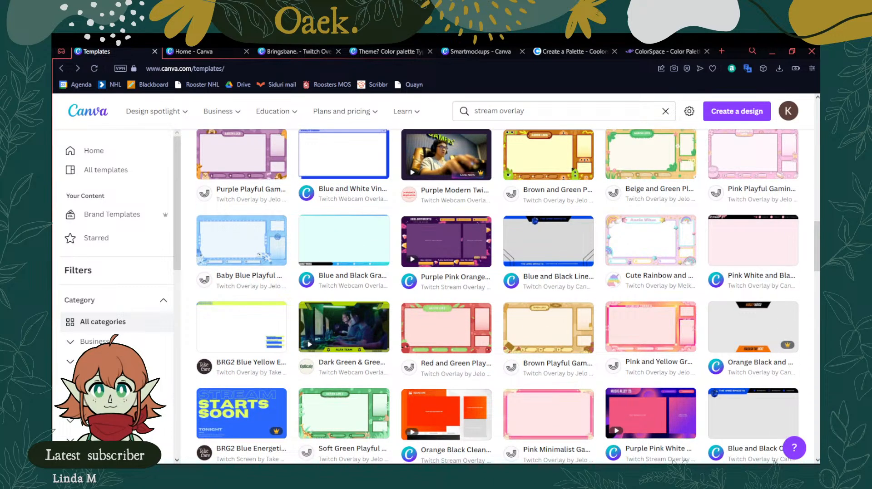
pyautogui.scroll(-3, 499, 295)
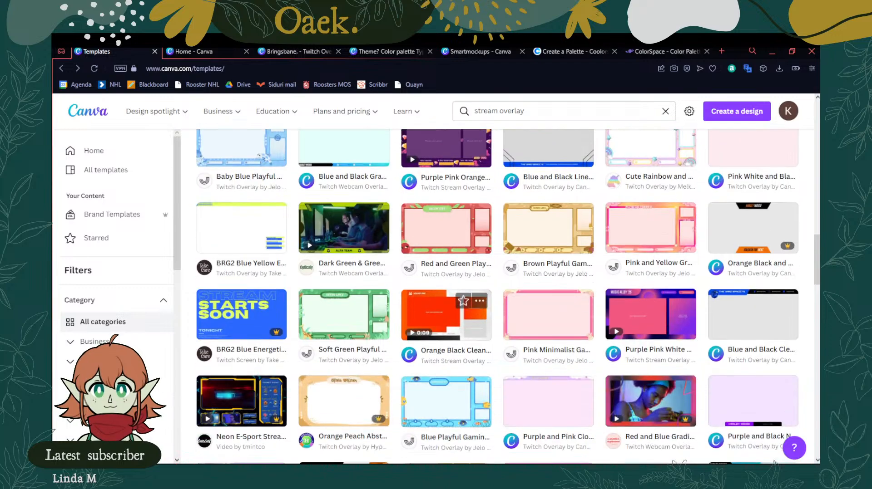
# Preview the Soft Green Playful Gaming and the Red and Green Playful Gaming Twitch Overlays, closing each preview
pyautogui.click(327, 323)
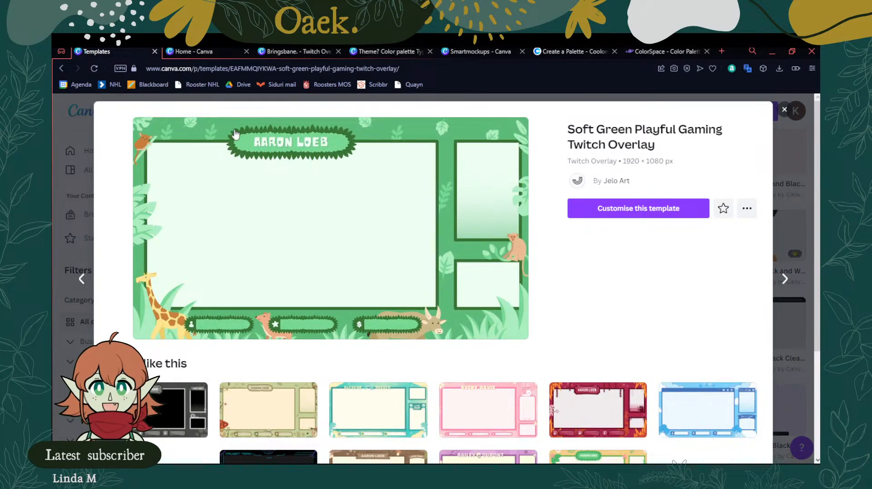
pyautogui.click(784, 110)
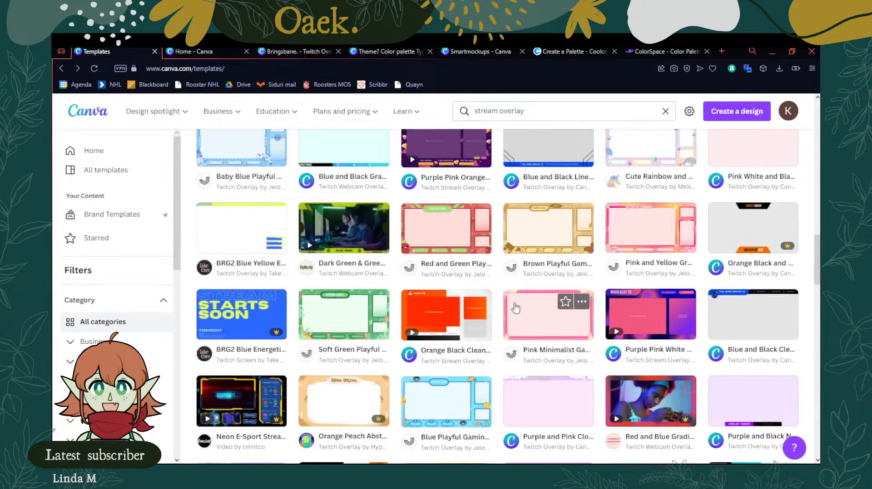
pyautogui.click(449, 236)
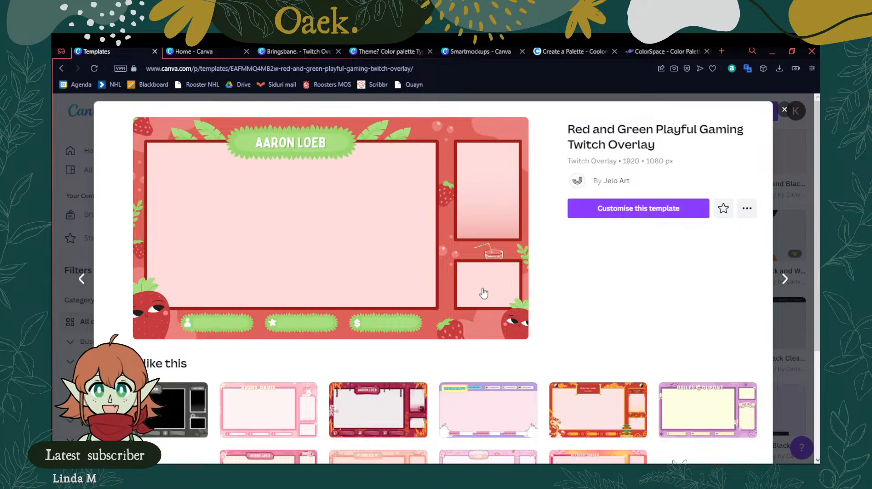
pyautogui.click(784, 109)
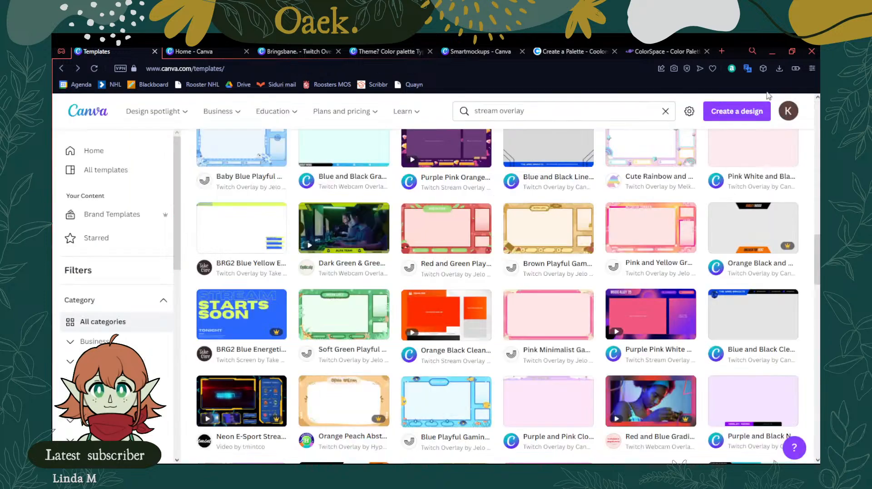
# Preview the Purple Pink White Bold Gradient stream overlay and the Neon E-Sport Streaming Overlay Video, closing each preview
pyautogui.scroll(-1, 572, 213)
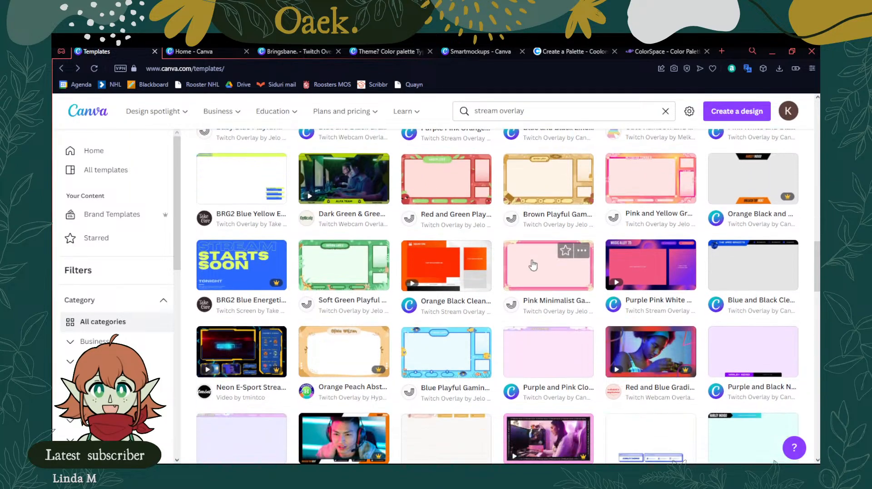
pyautogui.click(642, 279)
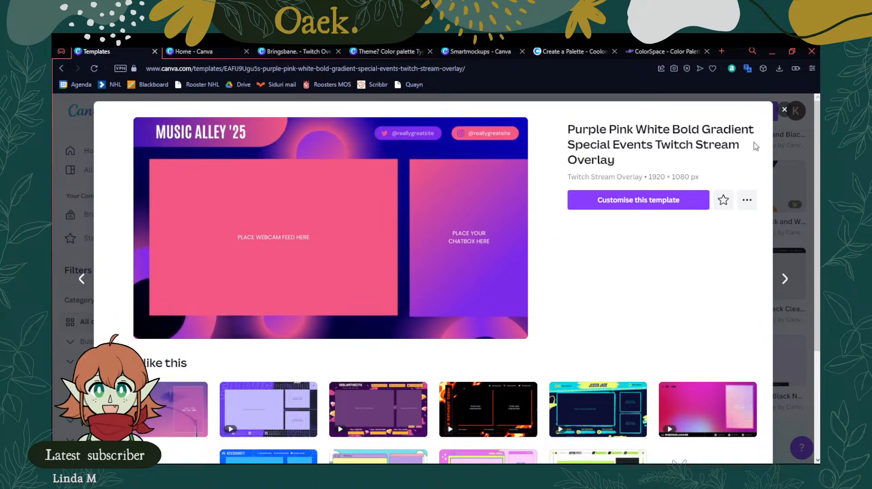
pyautogui.click(784, 110)
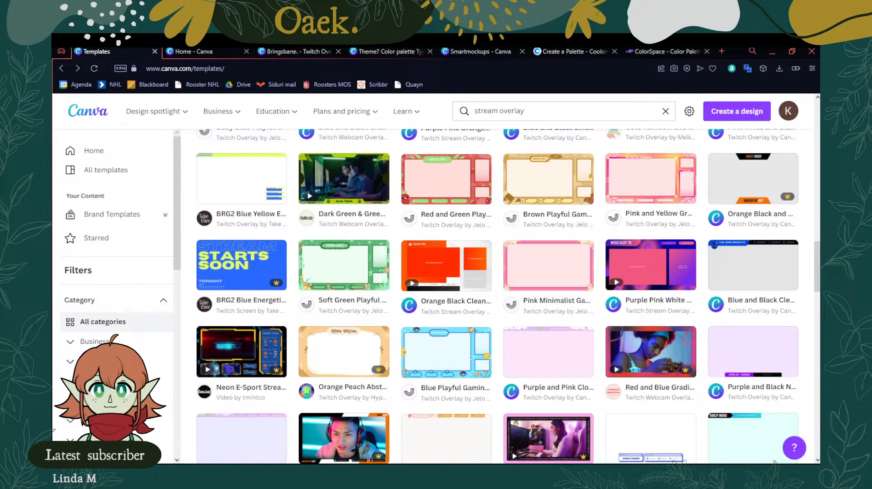
pyautogui.scroll(-1, 774, 464)
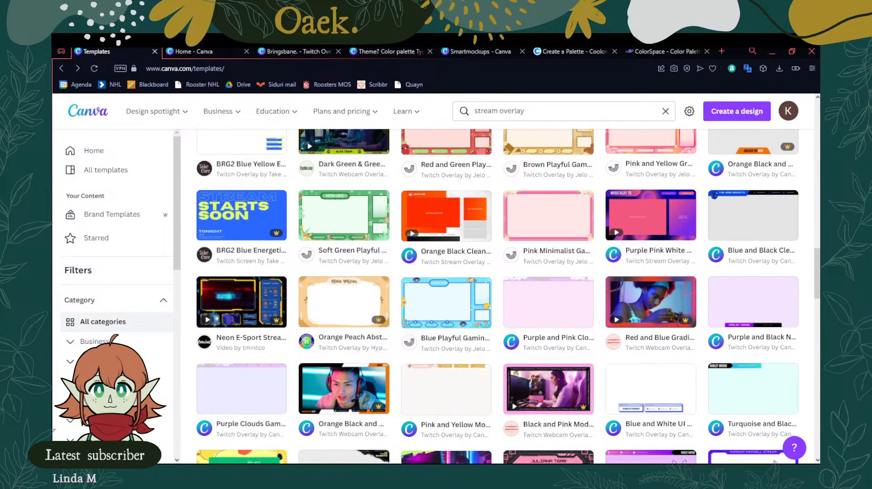
pyautogui.click(234, 298)
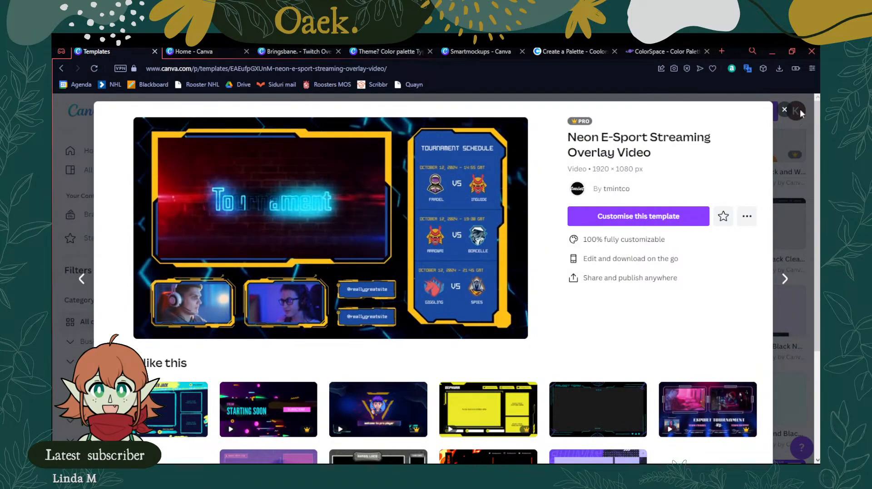
pyautogui.click(784, 110)
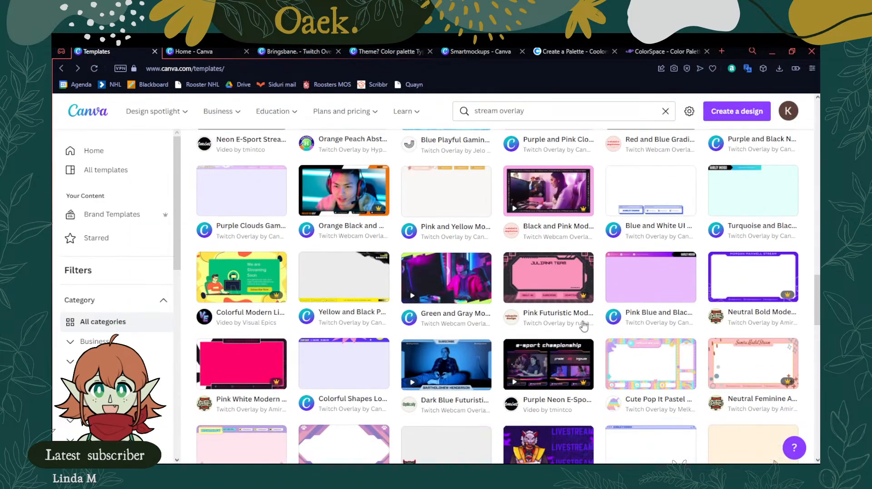
# Skim the remaining stream overlay templates and return to the beginning of the results
pyautogui.scroll(-2, 542, 287)
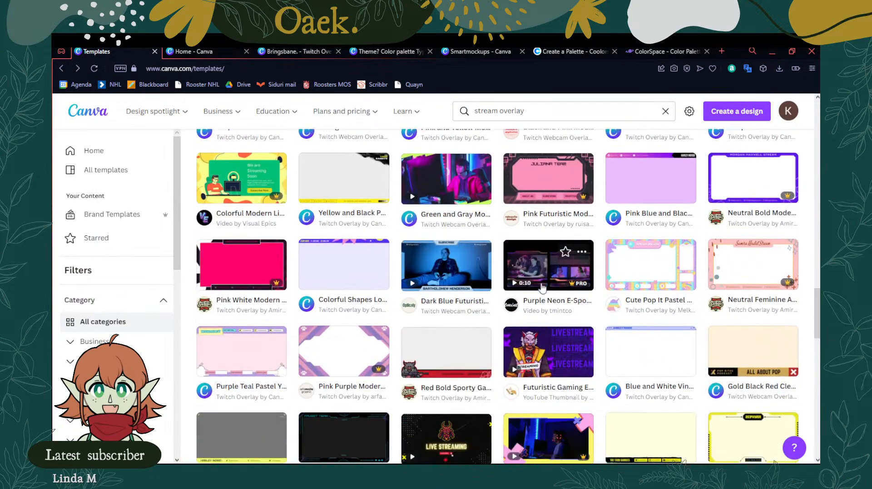
pyautogui.scroll(-2, 542, 287)
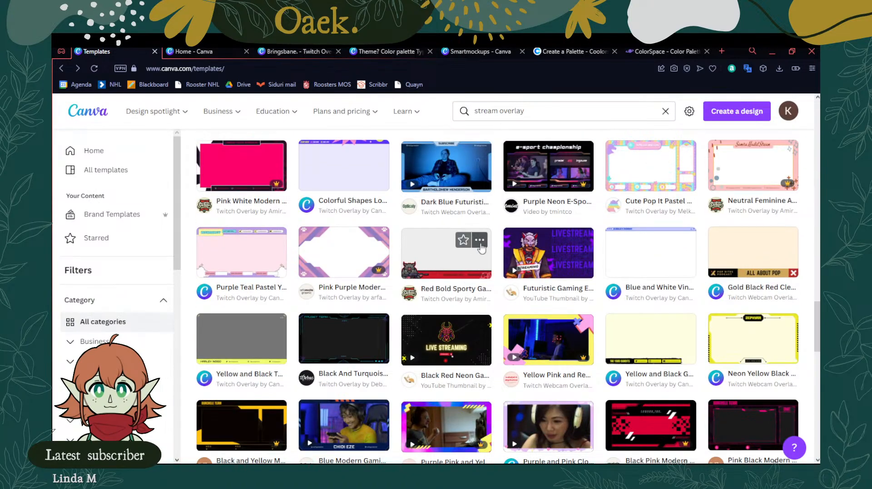
pyautogui.scroll(-5, 481, 246)
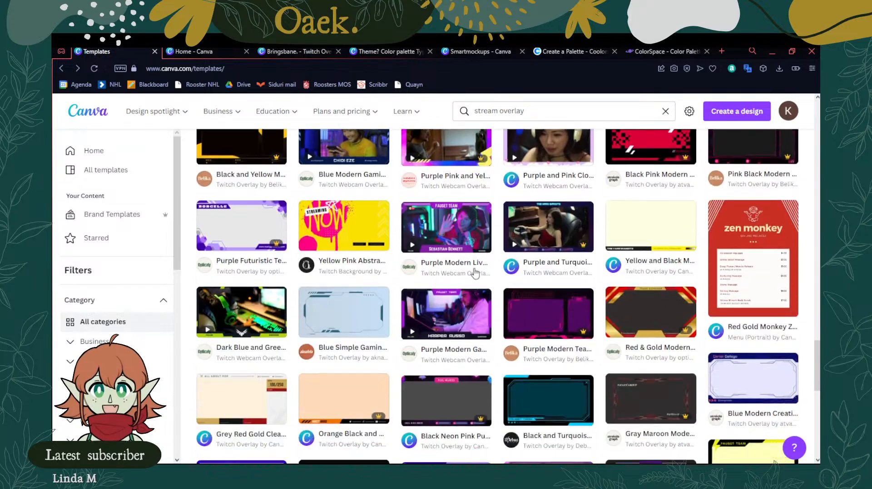
pyautogui.scroll(-15, 381, 198)
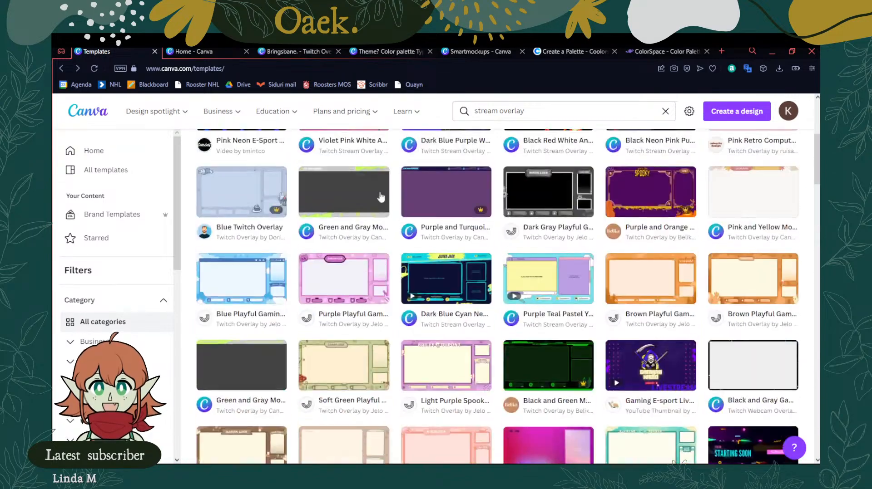
pyautogui.scroll(5, 382, 198)
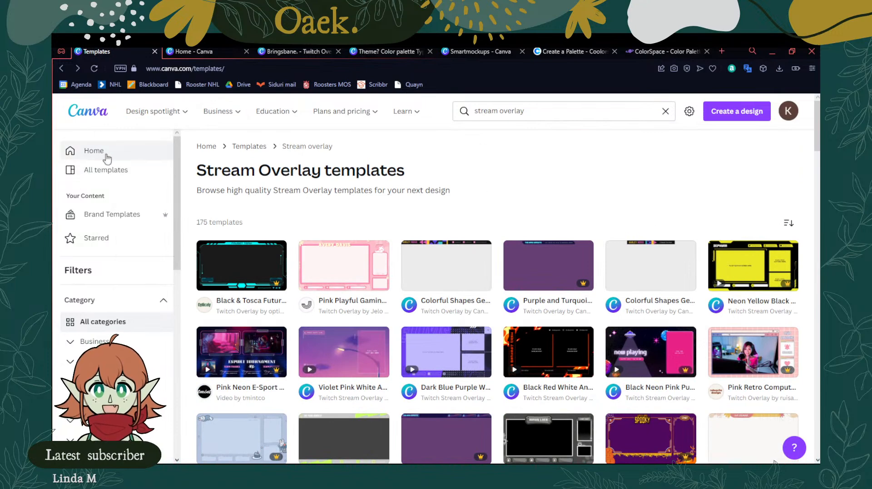
# Create a new blank design with a custom size of 1920 × 1080 px
pyautogui.click(712, 119)
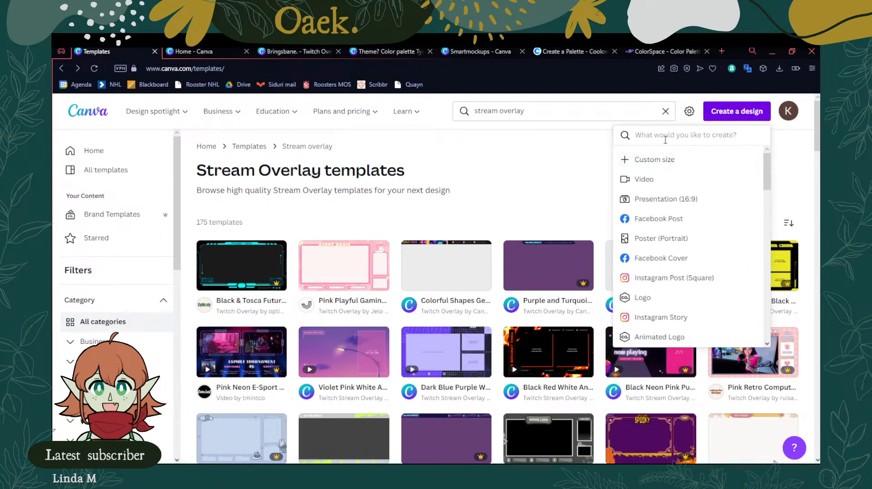
pyautogui.click(666, 164)
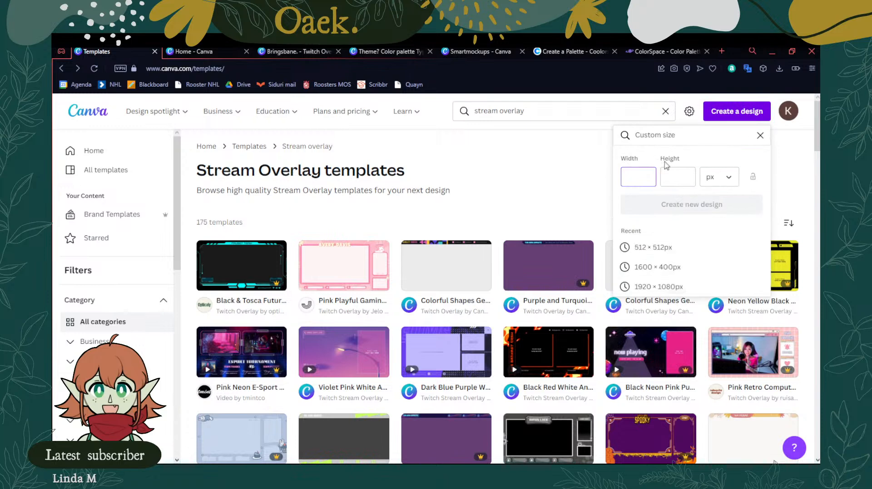
pyautogui.write('1920')
pyautogui.click(677, 182)
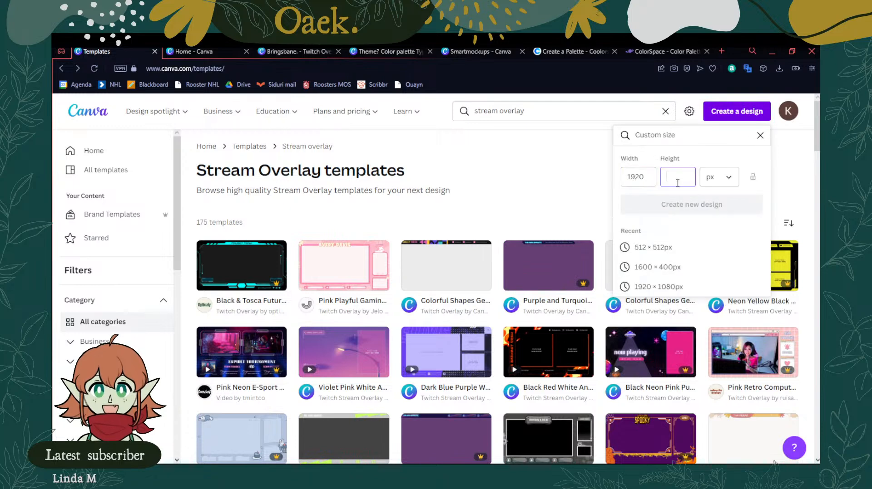
pyautogui.write('1080')
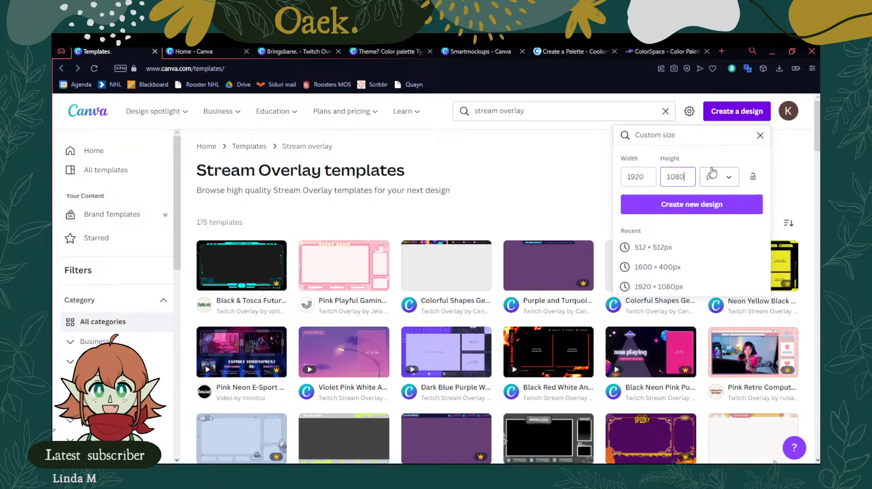
pyautogui.click(683, 205)
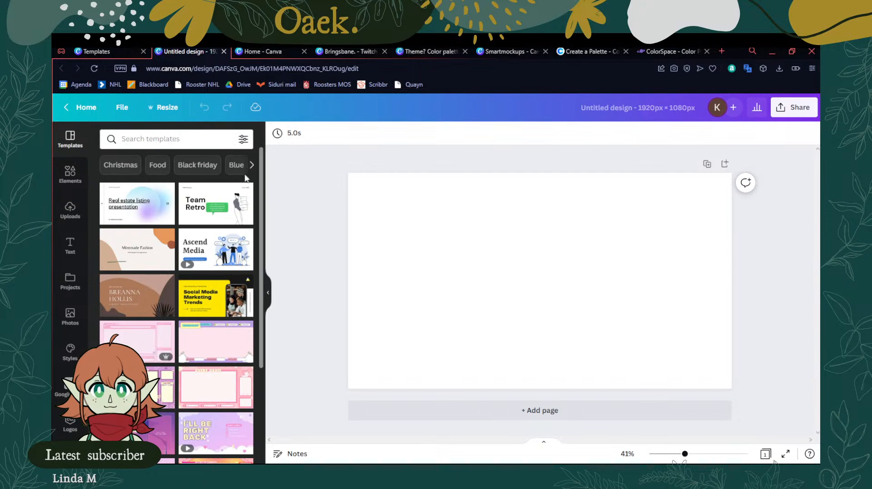
# Add a square shape and form it into a thin dark green bar spanning the full width of the page's upper edge
pyautogui.click(73, 172)
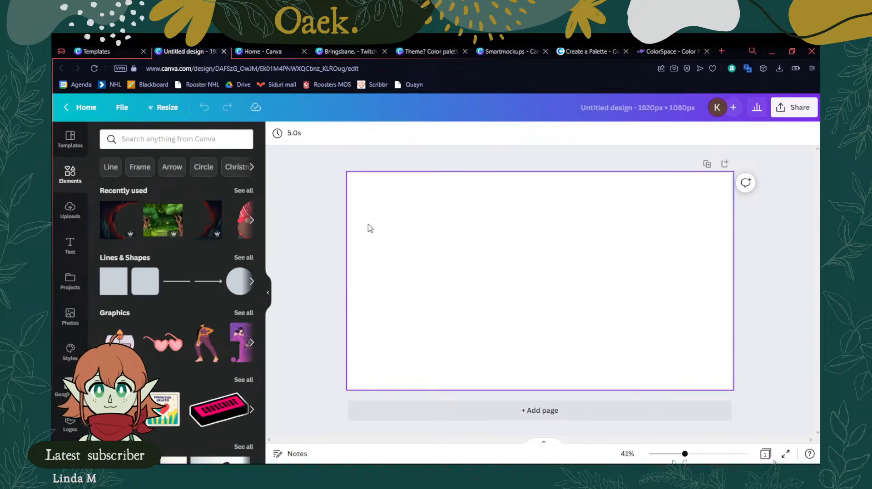
pyautogui.click(113, 282)
pyautogui.moveTo(539, 313); pyautogui.dragTo(732, 189)
pyautogui.moveTo(538, 205); pyautogui.dragTo(540, 190)
pyautogui.click(765, 244)
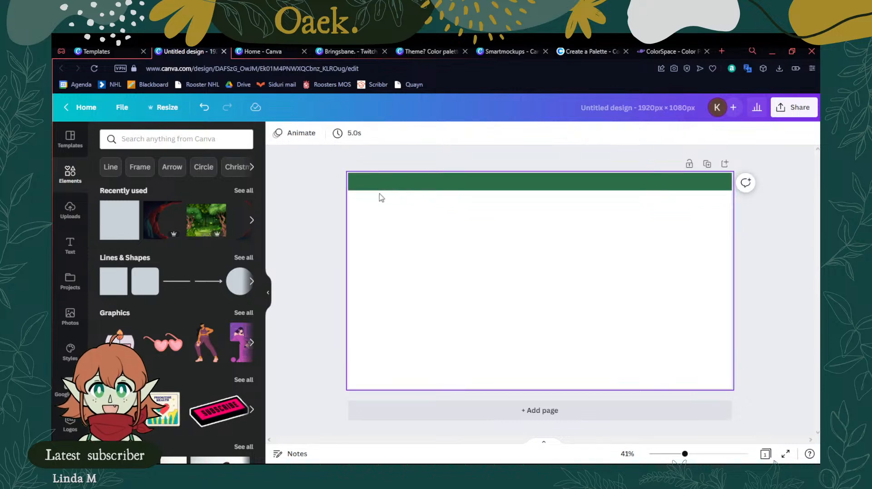
# Duplicate the green bar and place the copy along the page's lower edge, partly extending beyond the page
pyautogui.click(404, 185)
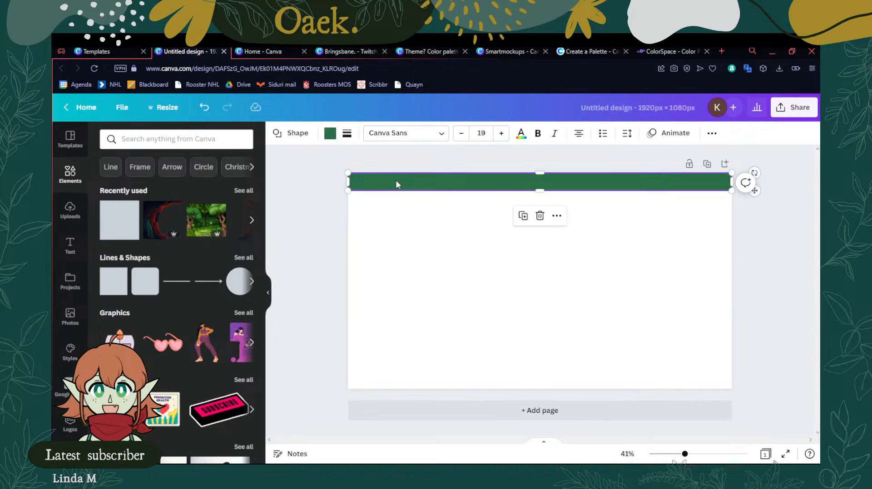
pyautogui.hotkey('ctrl', 'd')
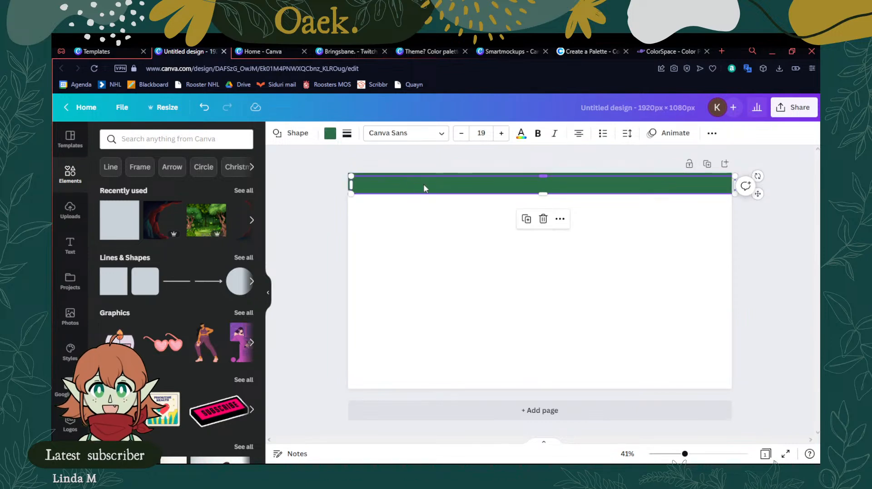
pyautogui.moveTo(452, 189); pyautogui.dragTo(447, 392)
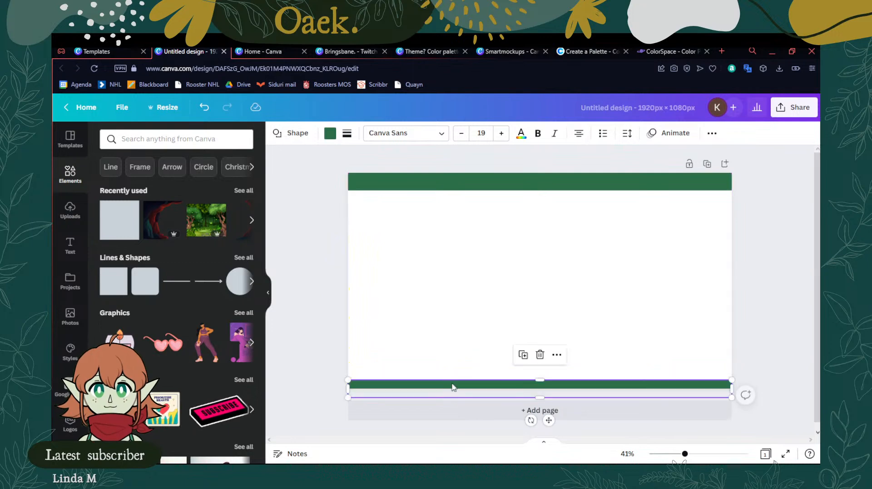
pyautogui.click(780, 307)
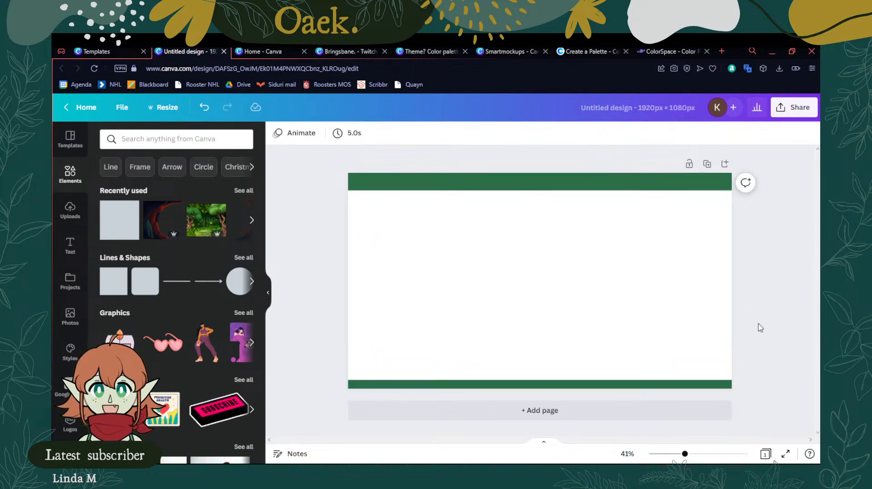
# Place the uploaded game screenshot of the long-haired masked character, scale it to nearly fill the page, and centre it
pyautogui.click(472, 275)
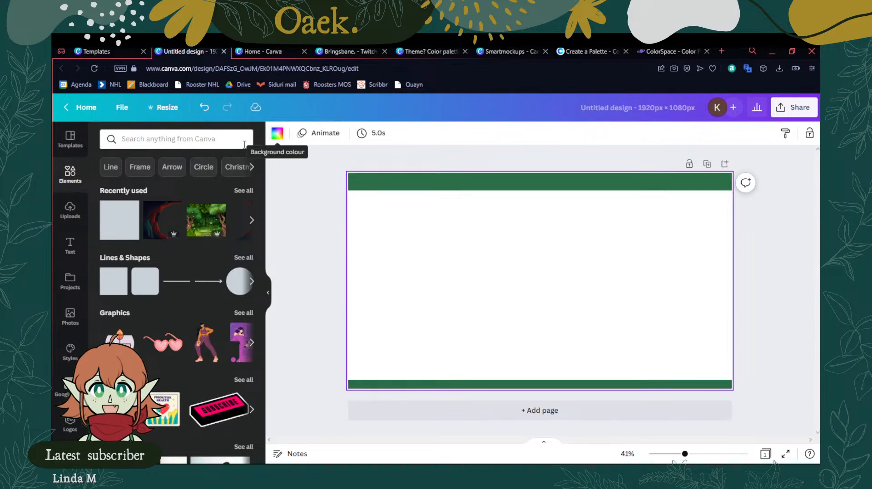
pyautogui.click(71, 212)
pyautogui.scroll(-5, 195, 289)
pyautogui.scroll(-5, 195, 289)
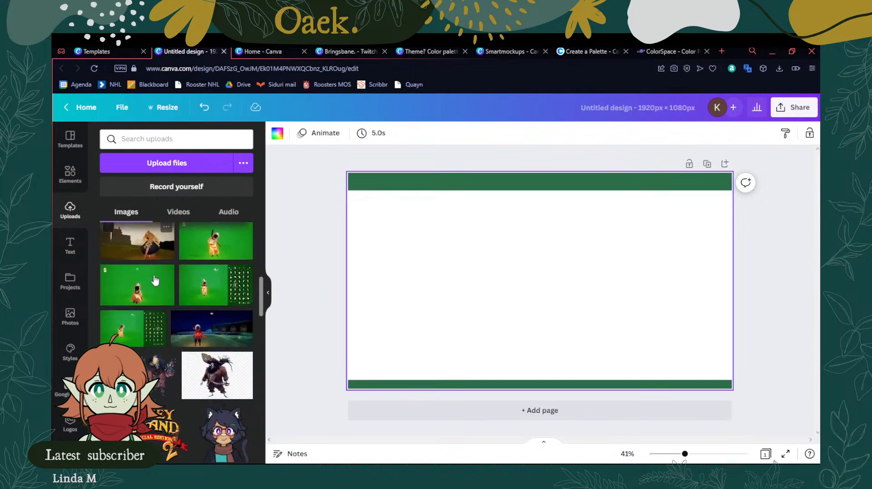
pyautogui.scroll(2, 184, 297)
pyautogui.scroll(2, 184, 298)
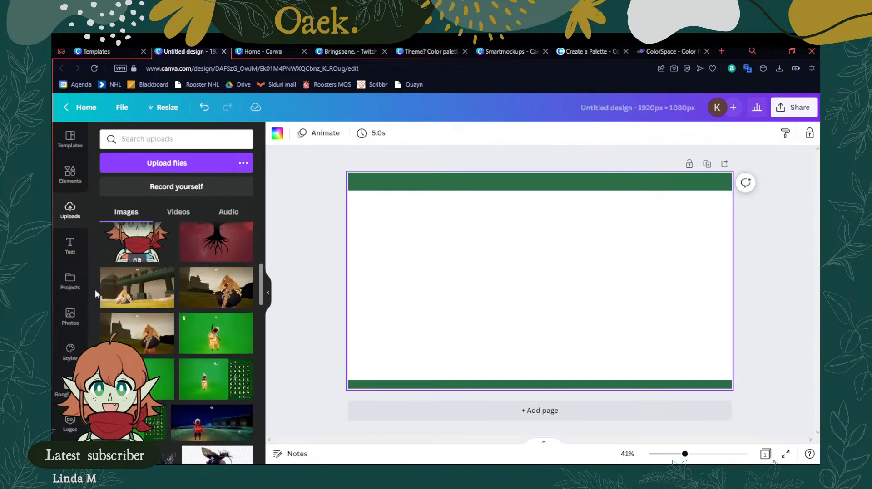
pyautogui.click(203, 290)
pyautogui.moveTo(536, 263); pyautogui.dragTo(476, 228)
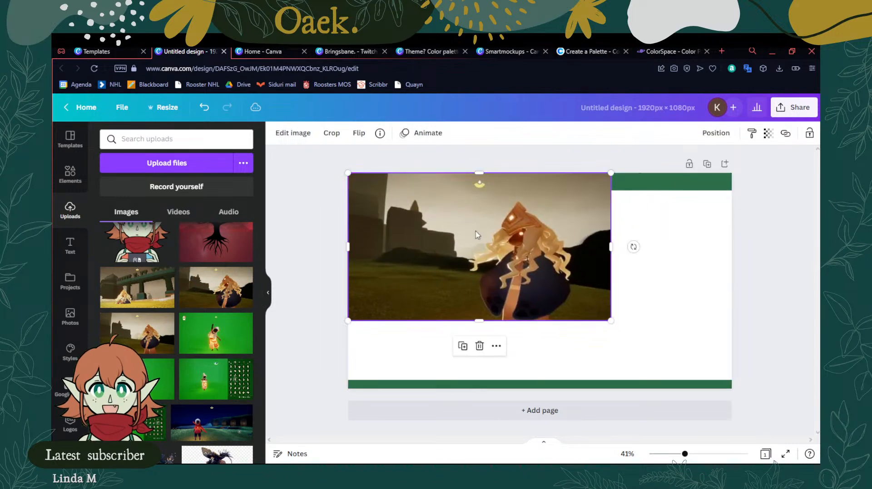
pyautogui.moveTo(610, 321); pyautogui.dragTo(567, 296)
pyautogui.moveTo(464, 231)
pyautogui.mouseDown()
pyautogui.moveTo(545, 278)
pyautogui.moveTo(498, 245)
pyautogui.moveTo(513, 243)
pyautogui.moveTo(471, 241)
pyautogui.mouseUp()
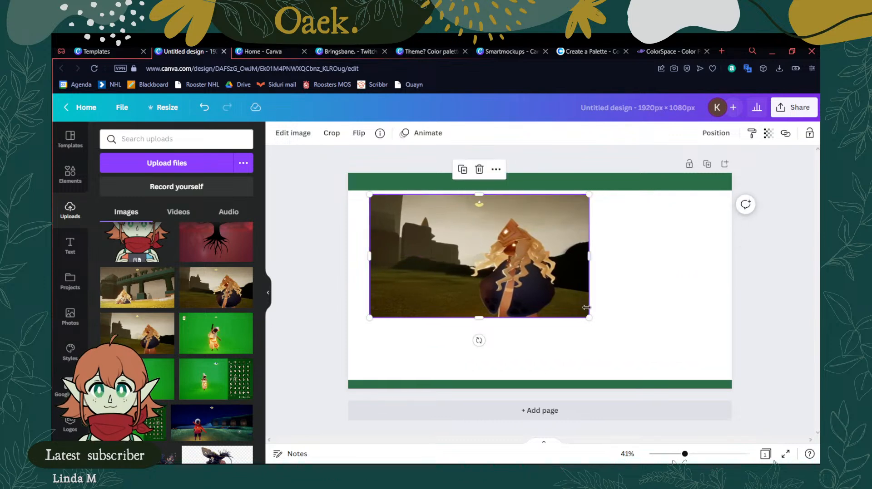
pyautogui.moveTo(589, 319)
pyautogui.mouseDown()
pyautogui.moveTo(718, 375)
pyautogui.moveTo(582, 316)
pyautogui.mouseUp()
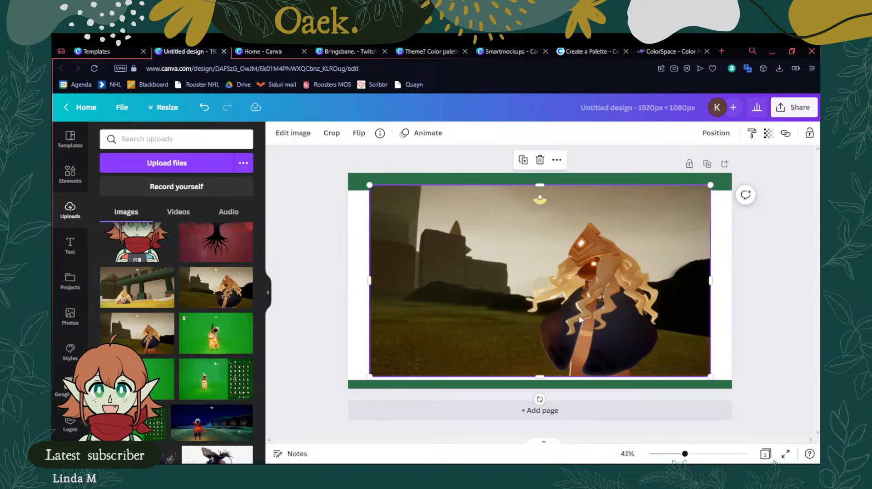
# Nudge the game screenshot sideways in both directions and recentre it on the page
pyautogui.press('Left')
pyautogui.press('Left')
pyautogui.press('Left')
pyautogui.press('Left')
pyautogui.press('Left')
pyautogui.press('Left')
pyautogui.press('Left')
pyautogui.press('Left')
pyautogui.press('Left')
pyautogui.press('Left')
pyautogui.press('Left')
pyautogui.press('Left')
pyautogui.press('Left')
pyautogui.press('Left')
pyautogui.press('Left')
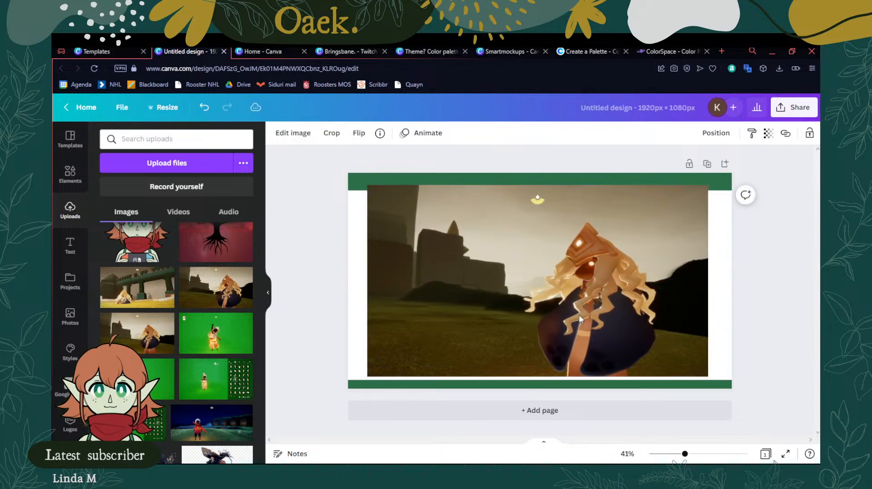
pyautogui.press('Right')
pyautogui.press('Right')
pyautogui.press('Right')
pyautogui.press('Right')
pyautogui.press('Right')
pyautogui.press('Right')
pyautogui.press('Right')
pyautogui.press('Right')
pyautogui.press('Right')
pyautogui.press('Right')
pyautogui.press('Right')
pyautogui.press('Right')
pyautogui.press('Right')
pyautogui.press('Right')
pyautogui.press('Right')
pyautogui.press('Right')
pyautogui.press('Right')
pyautogui.press('Right')
pyautogui.press('Right')
pyautogui.press('Right')
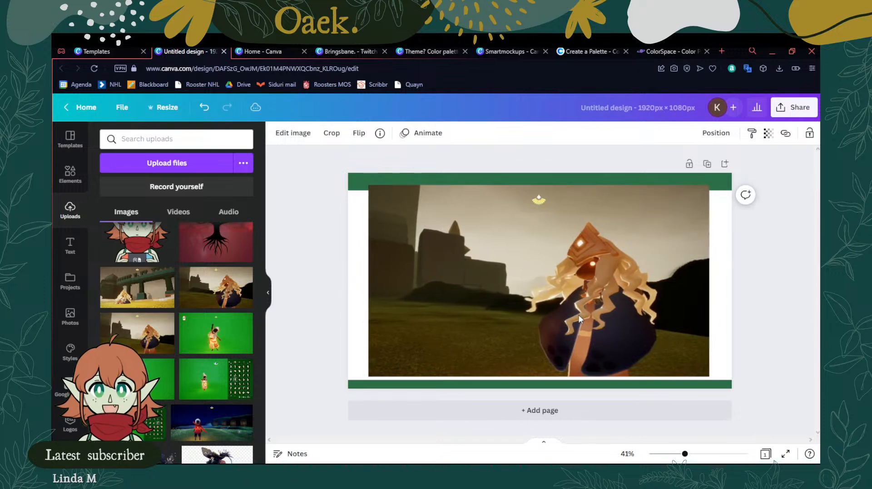
pyautogui.moveTo(578, 316); pyautogui.dragTo(577, 315)
pyautogui.press('Right')
pyautogui.press('Right')
pyautogui.press('Left')
pyautogui.press('Left')
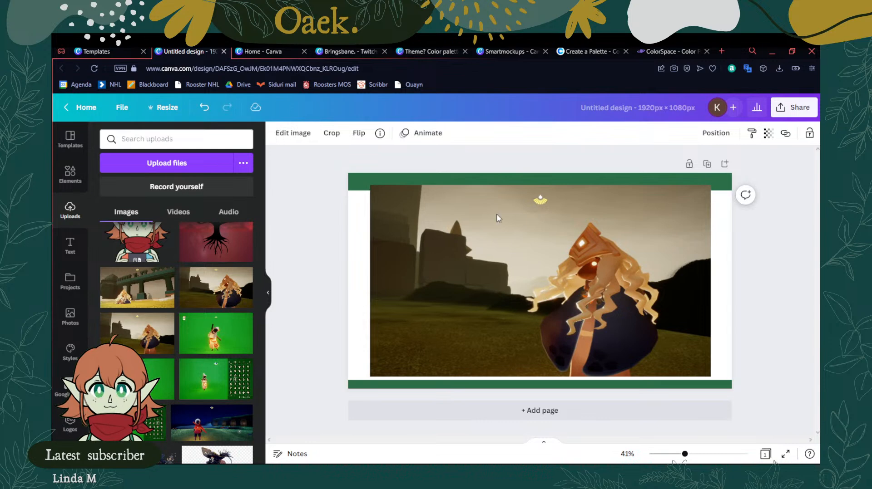
pyautogui.moveTo(529, 261); pyautogui.dragTo(531, 259)
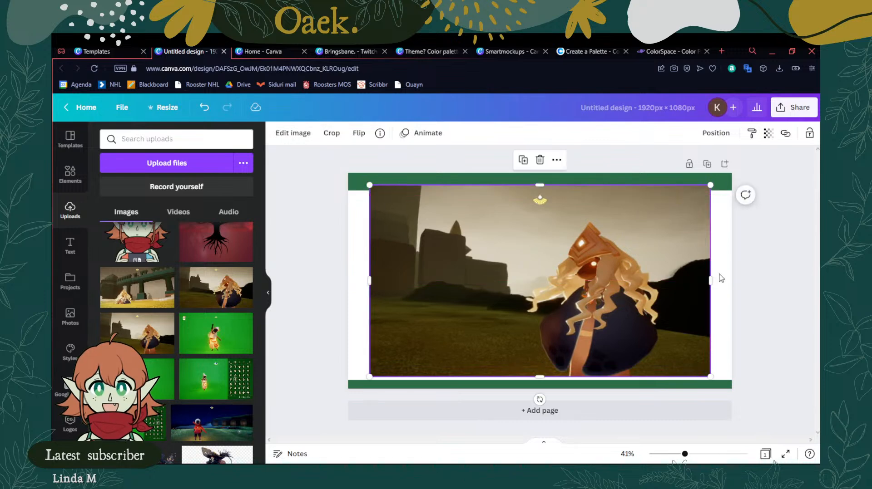
# Send the game screenshot backward behind the upper green bar
pyautogui.click(717, 135)
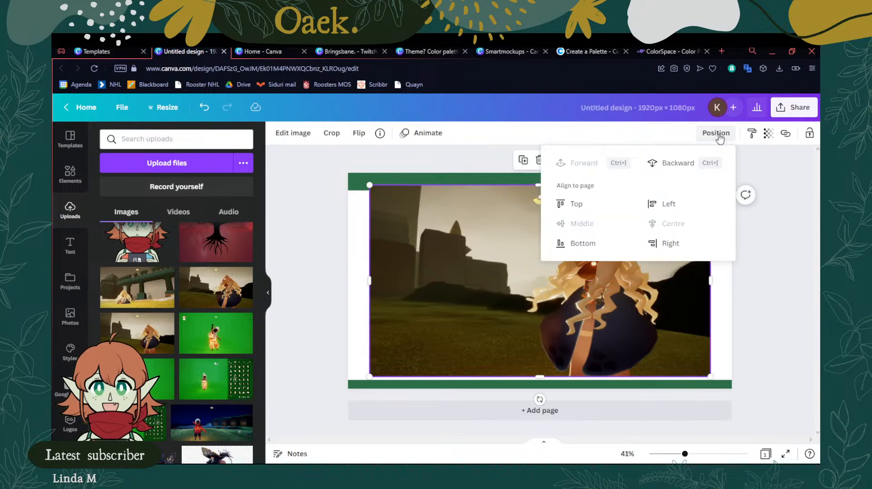
pyautogui.click(805, 255)
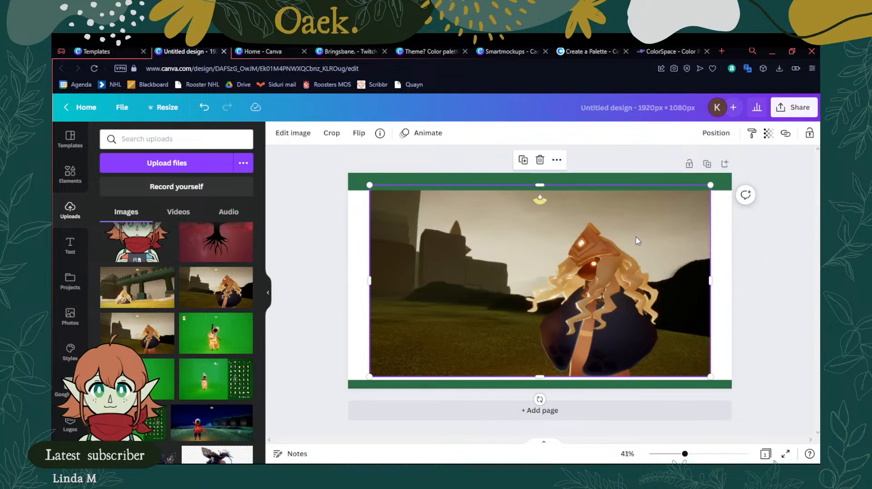
pyautogui.click(788, 266)
# Thin the upper green bar and extend the lower one so both meet the screenshot's edges
pyautogui.click(361, 185)
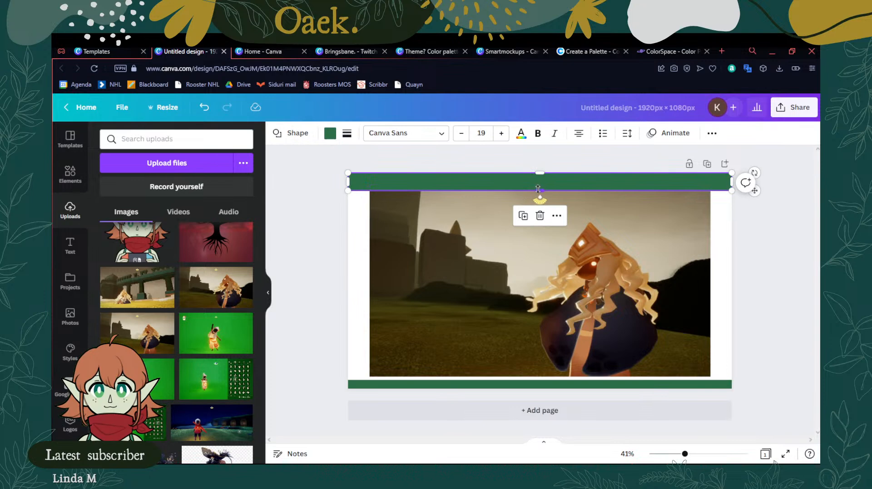
pyautogui.moveTo(537, 189); pyautogui.dragTo(534, 185)
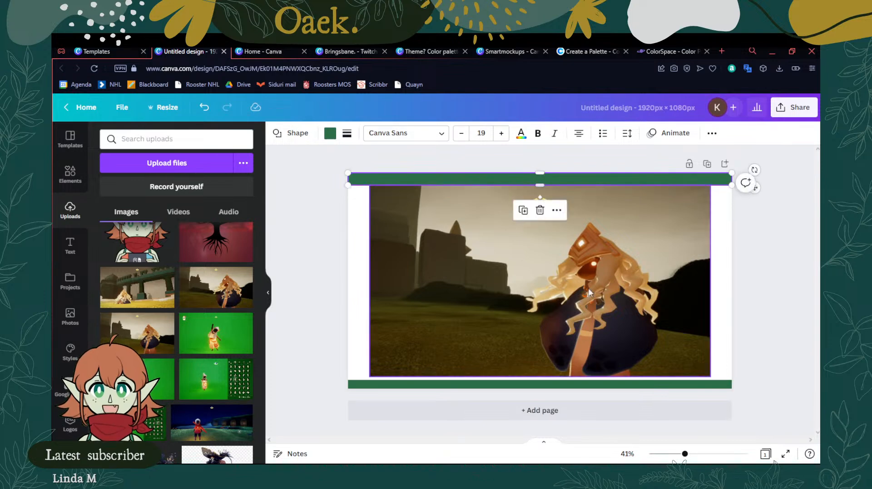
pyautogui.click(537, 383)
pyautogui.moveTo(536, 380); pyautogui.dragTo(536, 377)
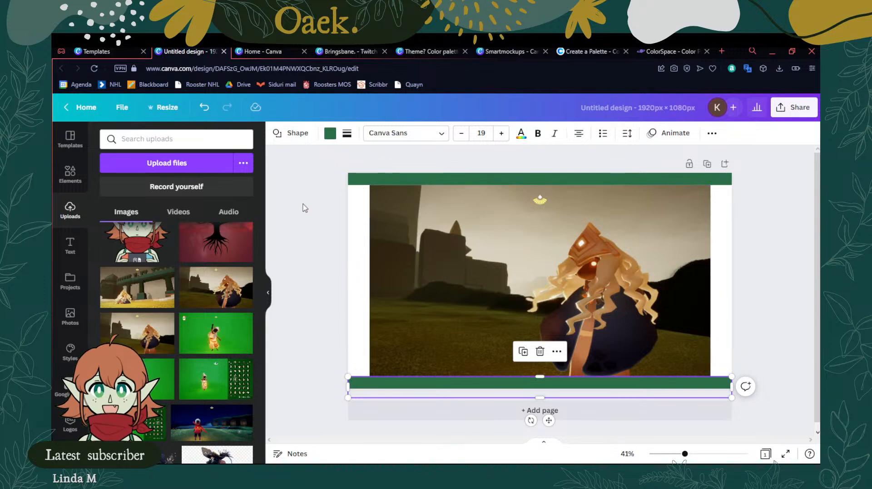
# Duplicate the upper green bar and reshape the copy into a vertical bar filling the page's left margin beside the screenshot
pyautogui.click(368, 177)
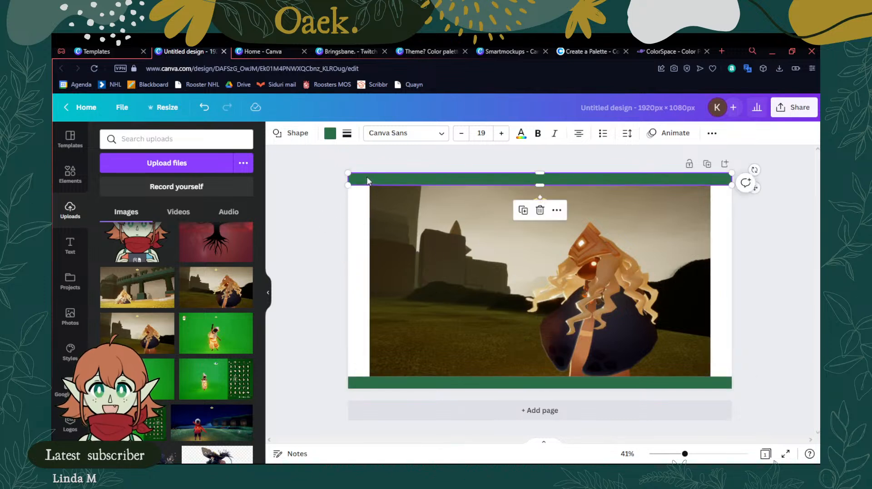
pyautogui.hotkey('ctrl', 'd')
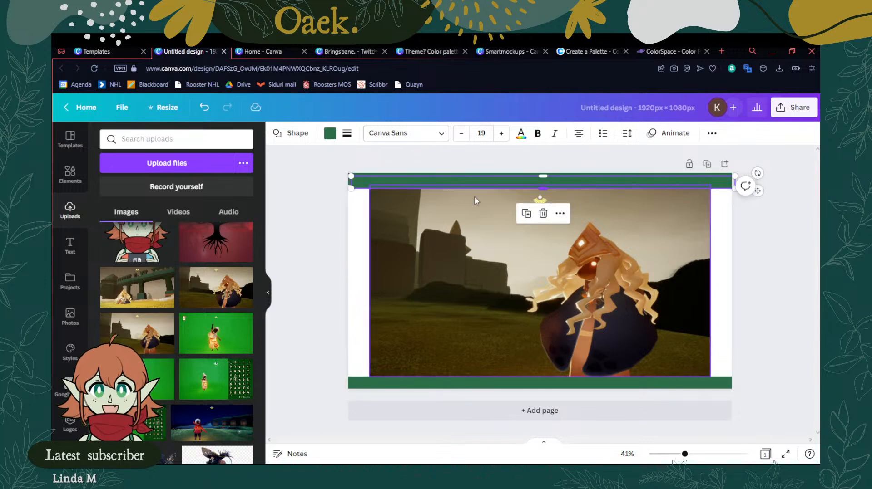
pyautogui.moveTo(464, 185); pyautogui.dragTo(426, 237)
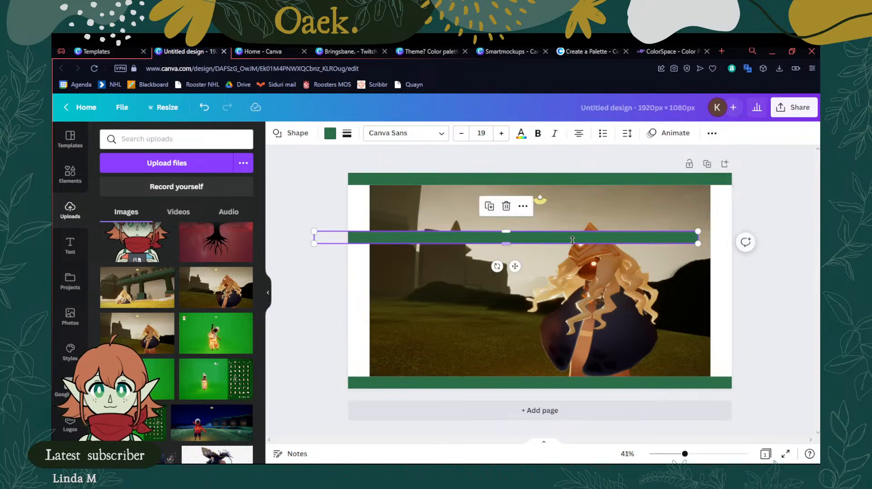
pyautogui.moveTo(698, 243); pyautogui.dragTo(370, 382)
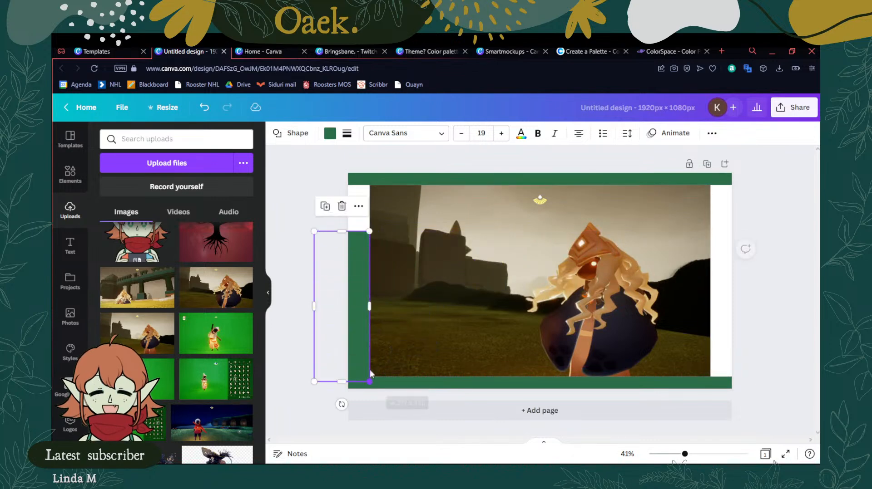
pyautogui.moveTo(342, 231); pyautogui.dragTo(342, 173)
pyautogui.click(790, 279)
# Duplicate the left vertical bar and place the copy in the right margin, flush with the screenshot, completing the green frame
pyautogui.moveTo(546, 278)
pyautogui.mouseDown()
pyautogui.moveTo(511, 261)
pyautogui.moveTo(531, 268)
pyautogui.moveTo(533, 280)
pyautogui.mouseUp()
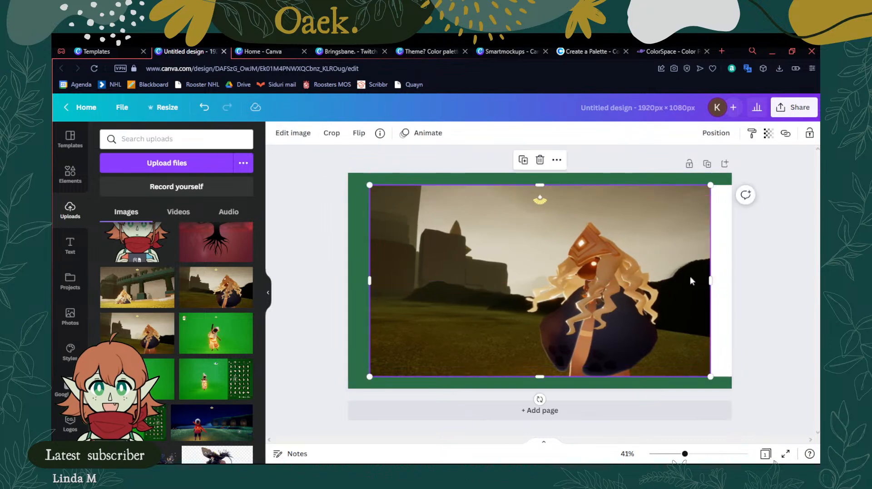
pyautogui.click(358, 244)
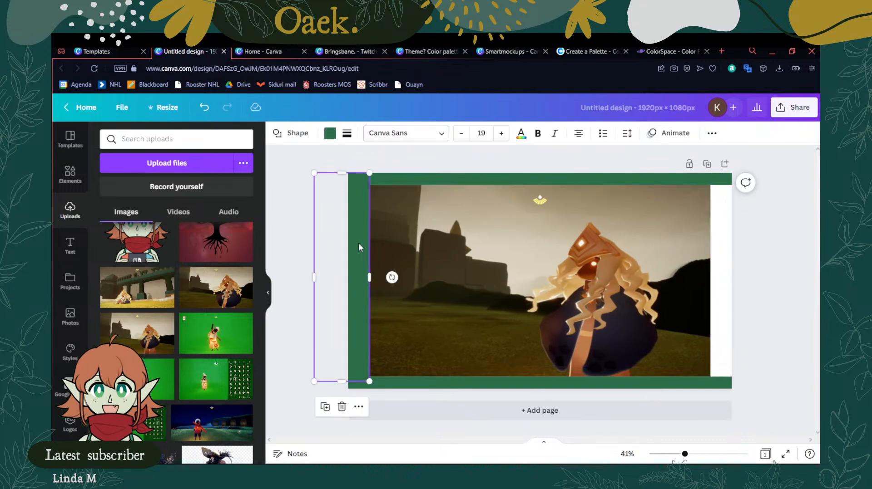
pyautogui.moveTo(358, 243); pyautogui.dragTo(736, 251)
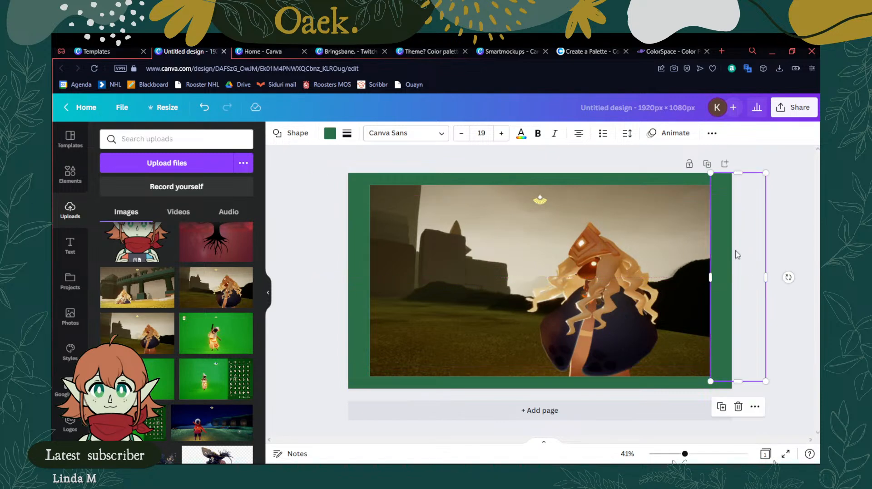
pyautogui.click(404, 162)
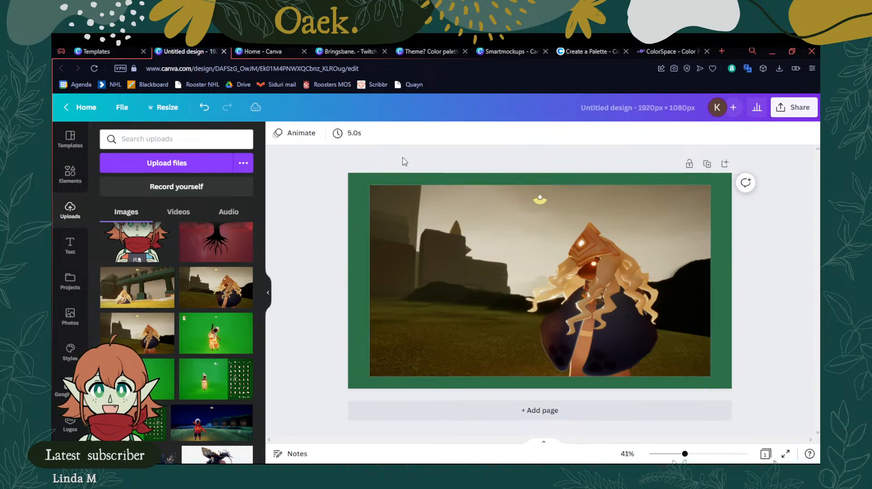
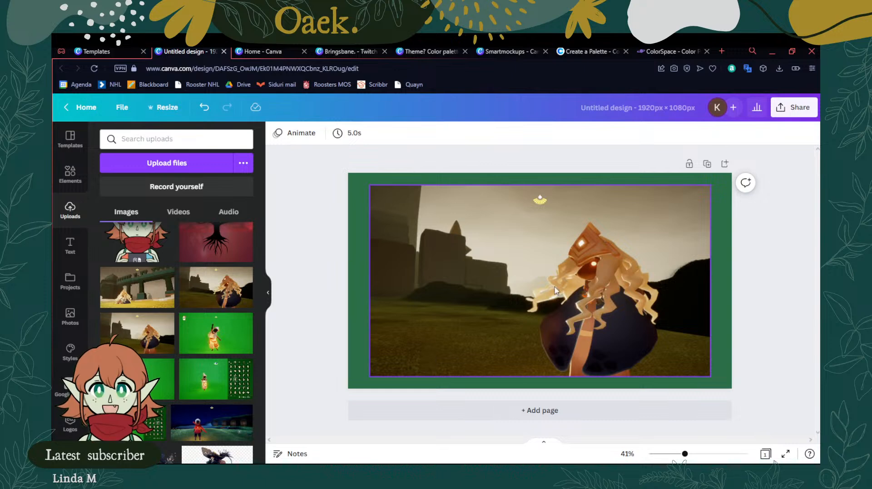
# Narrow the left green bar and move the screenshot flush against its inner edge
pyautogui.click(362, 271)
pyautogui.moveTo(371, 278); pyautogui.dragTo(364, 281)
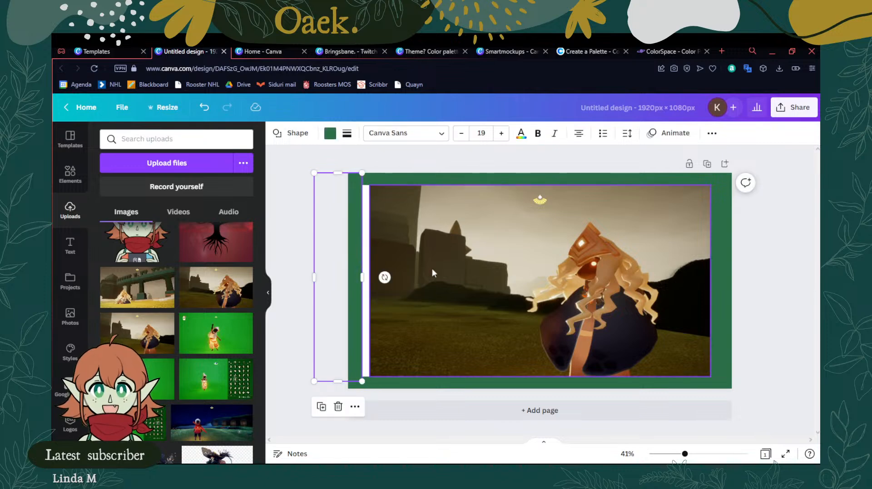
pyautogui.click(495, 277)
pyautogui.moveTo(534, 289); pyautogui.dragTo(527, 289)
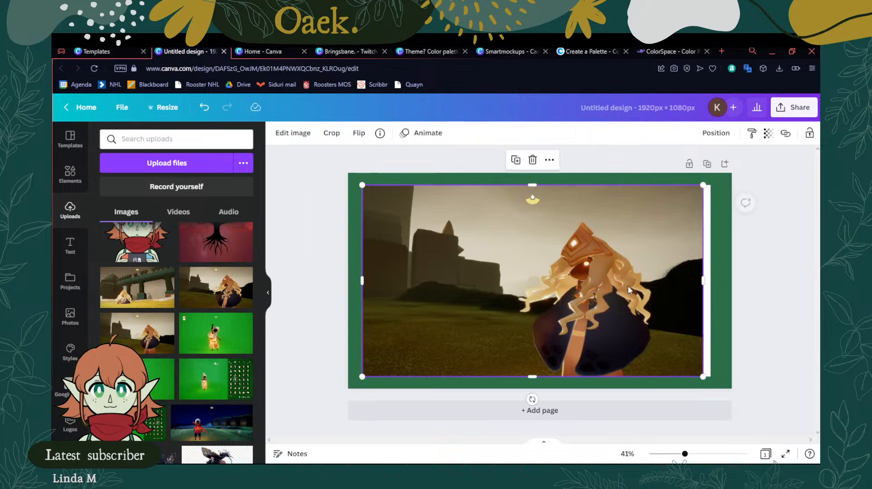
# Scale the screenshot down from its lower-right corner and widen the right green bar to meet it
pyautogui.moveTo(703, 373); pyautogui.dragTo(639, 351)
pyautogui.click(725, 306)
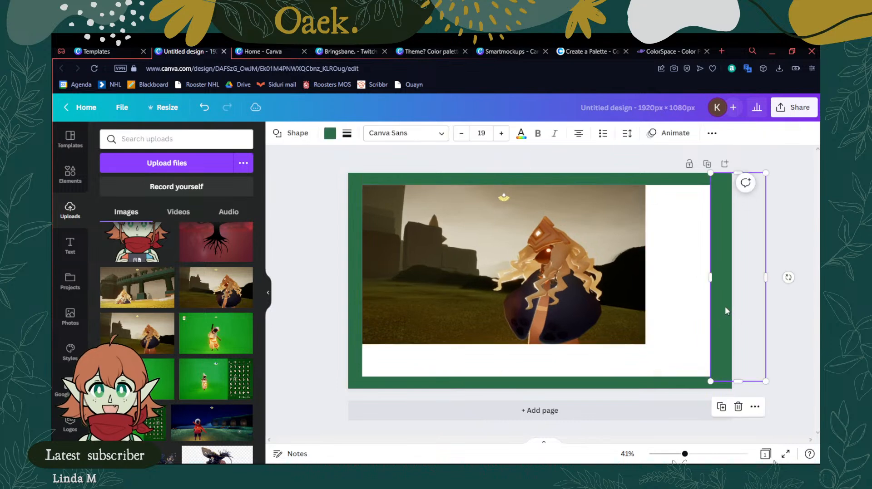
pyautogui.moveTo(708, 276); pyautogui.dragTo(645, 293)
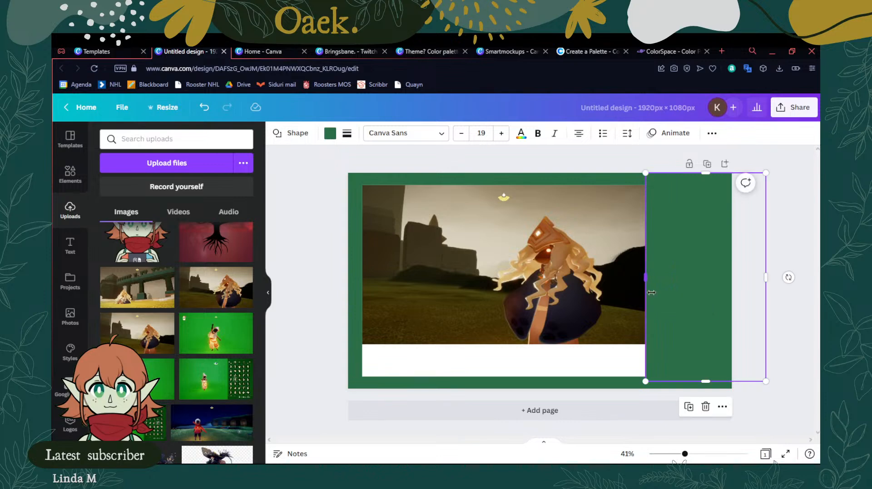
# Make the lower green bar taller up to the screenshot's lower edge, and shift the bar slightly downward
pyautogui.click(540, 389)
pyautogui.moveTo(538, 376); pyautogui.dragTo(534, 344)
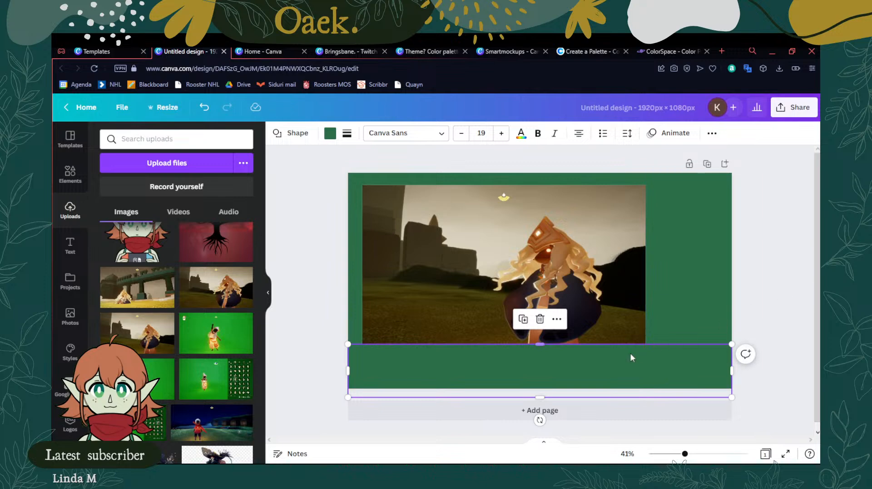
pyautogui.moveTo(612, 364); pyautogui.dragTo(612, 375)
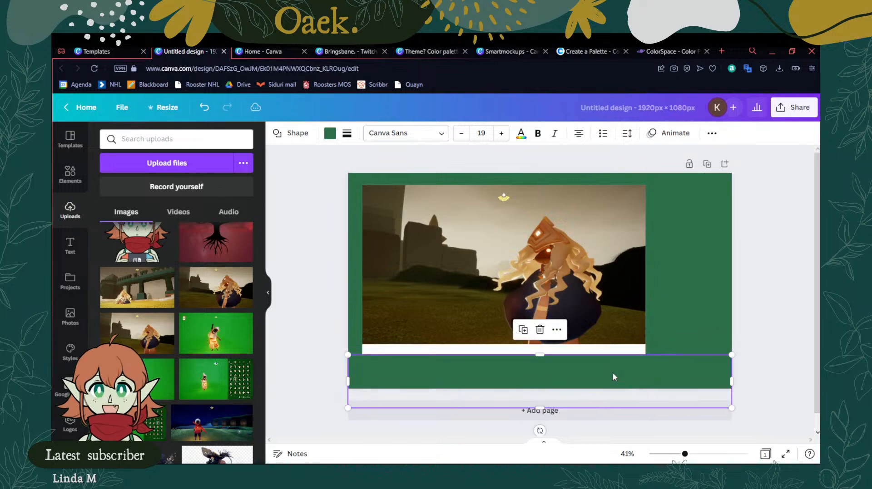
# Move the screenshot down onto the lower bar and extend the upper green bar down to the screenshot's upper edge
pyautogui.click(565, 279)
pyautogui.moveTo(564, 279); pyautogui.dragTo(565, 283)
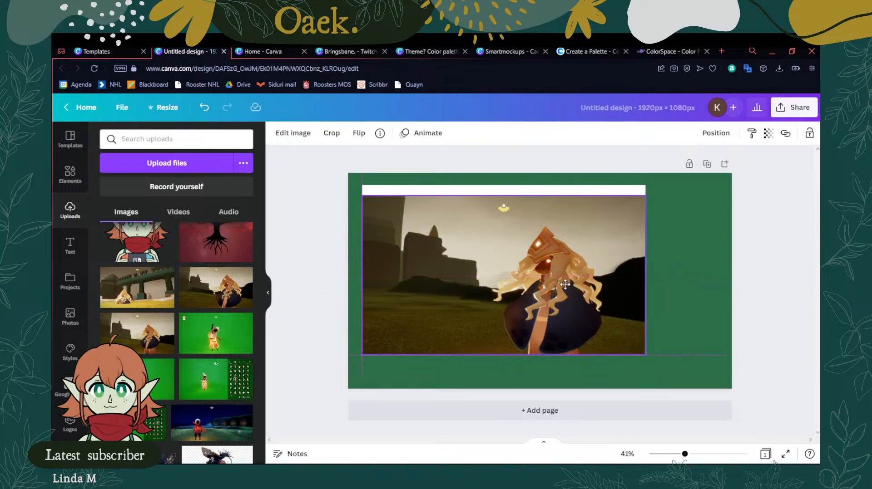
pyautogui.click(568, 184)
pyautogui.moveTo(539, 185); pyautogui.dragTo(538, 196)
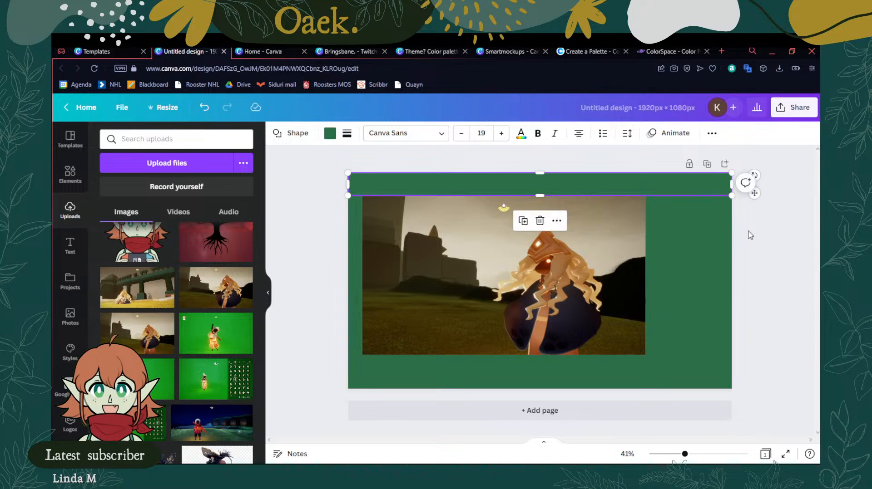
pyautogui.click(804, 257)
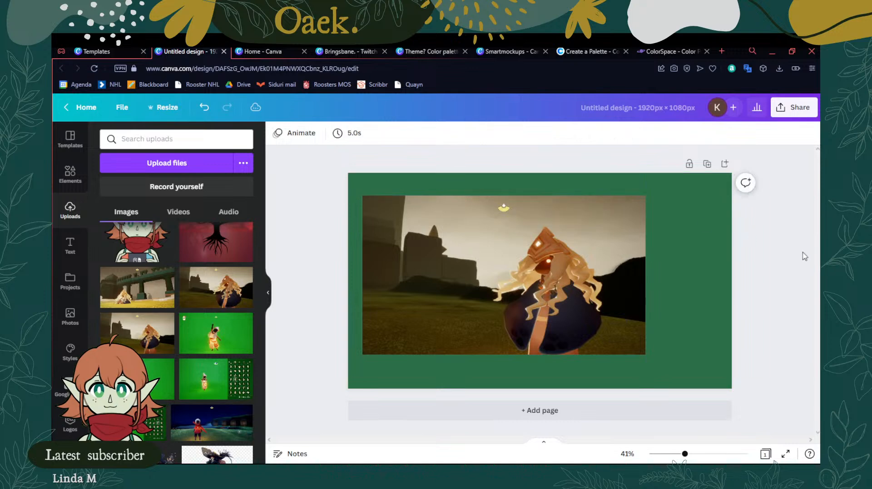
# Delete the screenshot from the frame and try light cyan, blue and violet as the page background colour
pyautogui.click(458, 253)
pyautogui.press('Delete')
pyautogui.click(460, 253)
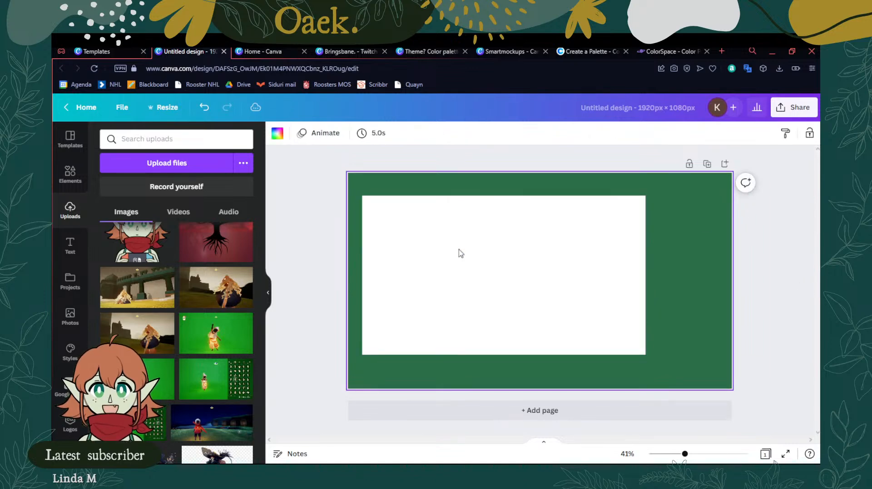
pyautogui.click(277, 134)
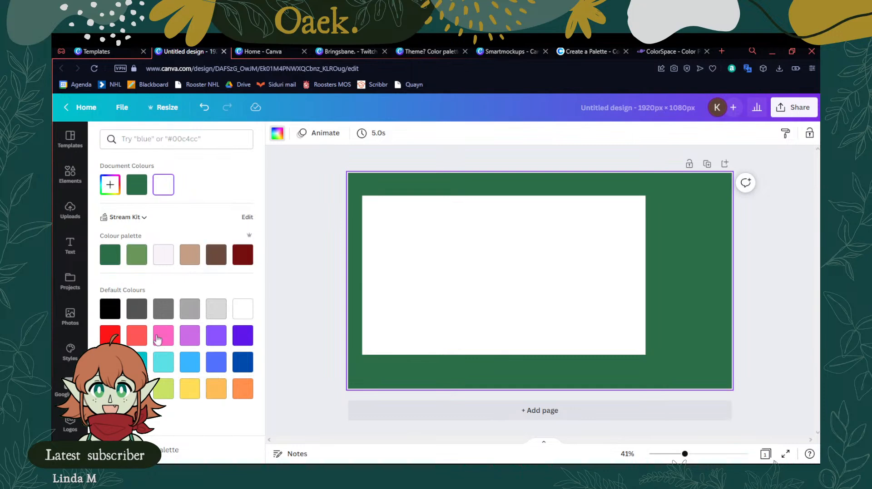
pyautogui.click(163, 363)
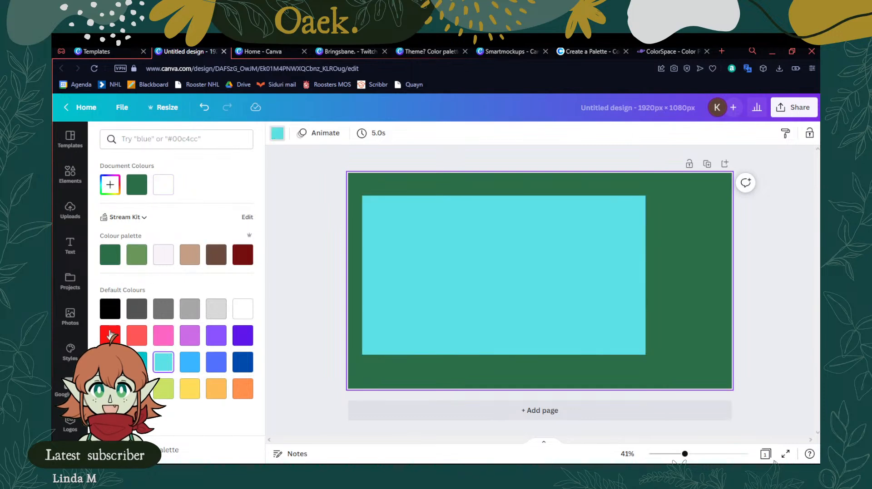
pyautogui.click(191, 363)
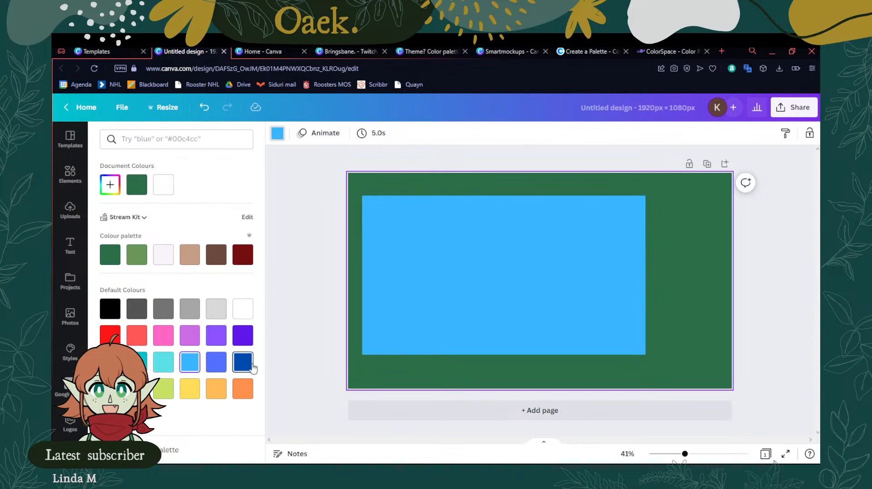
pyautogui.click(242, 336)
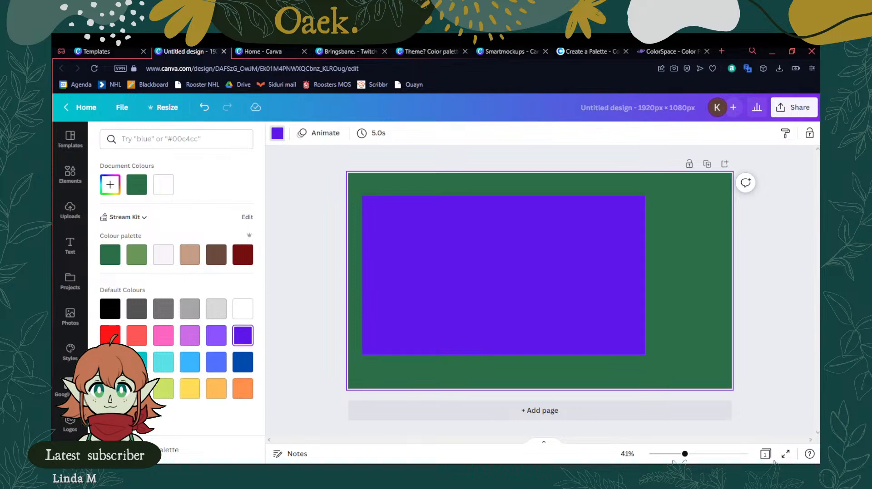
pyautogui.click(788, 236)
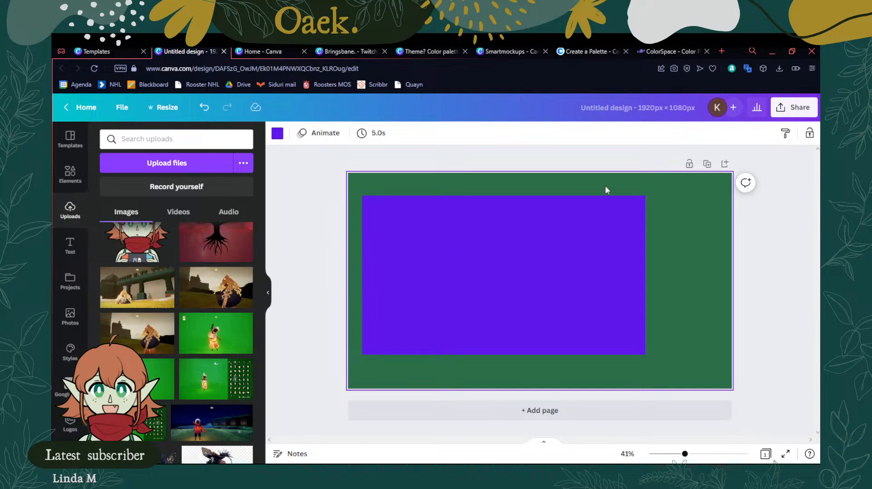
# Check the PNG download options for the design and close them without downloading
pyautogui.click(799, 105)
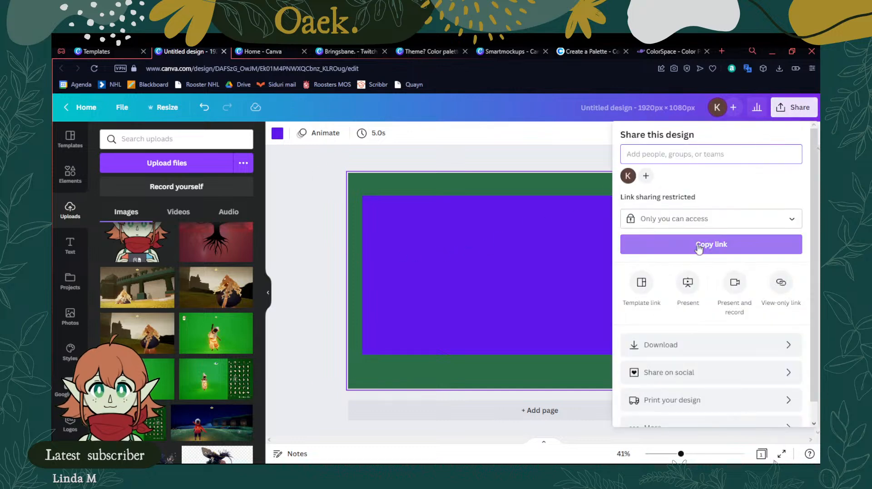
pyautogui.click(657, 345)
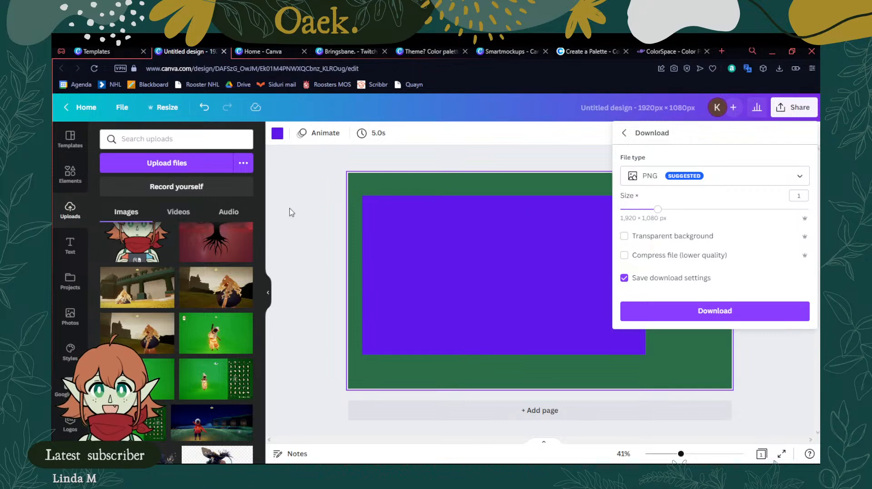
pyautogui.click(312, 239)
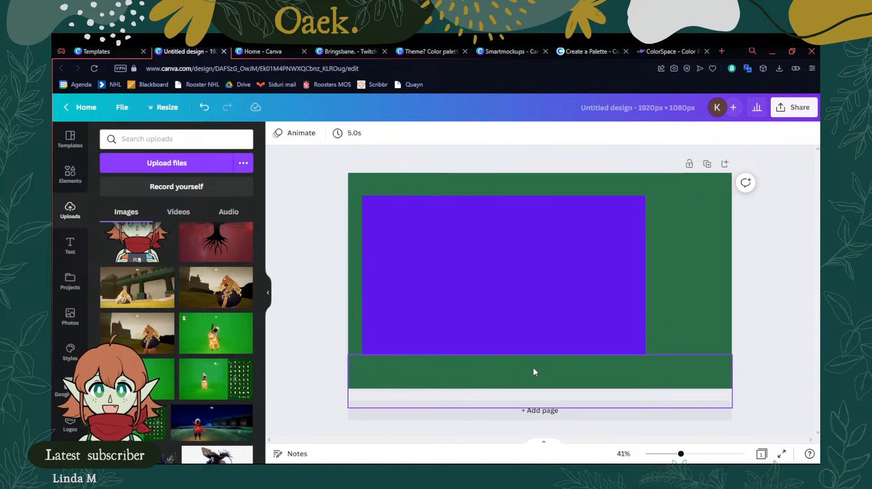
# Undo the background colours, the screenshot deletion and the off-centre frame adjustments, back to the thin green frame around the centred screenshot
pyautogui.hotkey('ctrl', 'z')
pyautogui.hotkey('ctrl', 'z')
pyautogui.hotkey('ctrl', 'z')
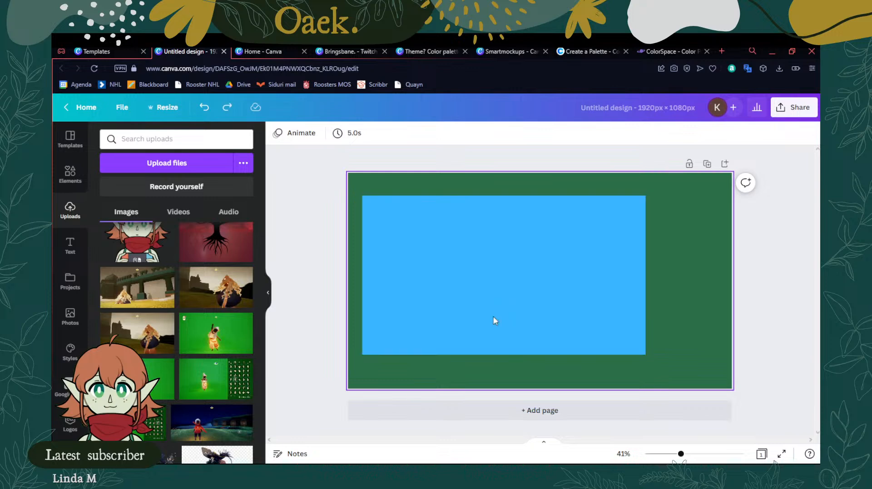
pyautogui.hotkey('ctrl', 'z')
pyautogui.hotkey('ctrl', 'z')
pyautogui.hotkey('ctrl', 'z')
pyautogui.hotkey('ctrl', 'z')
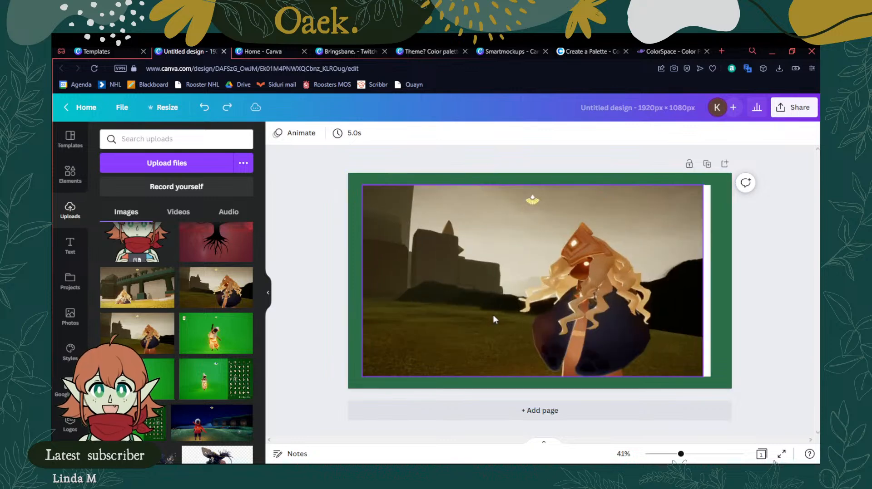
pyautogui.hotkey('ctrl', 'z')
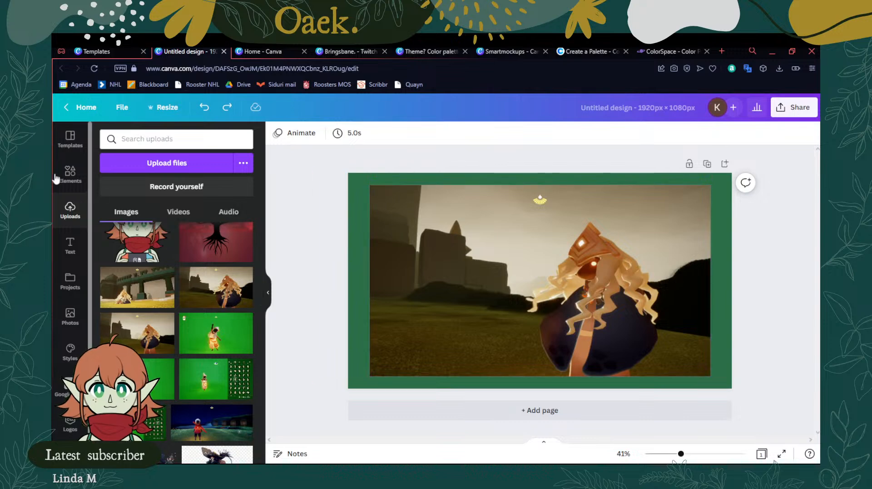
# Search the elements for "chat bubble" and place a small, wide pale pink bubble in the screenshot's lower-left corner
pyautogui.click(70, 174)
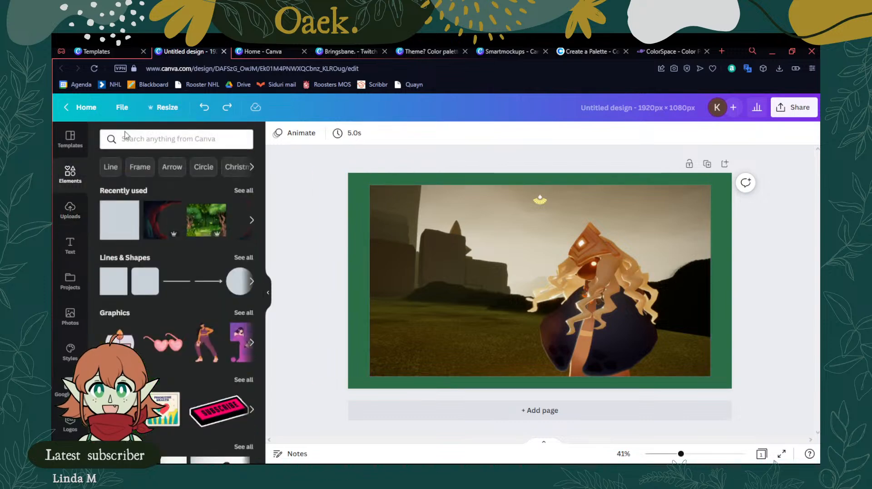
pyautogui.click(161, 139)
pyautogui.write('chat bubb')
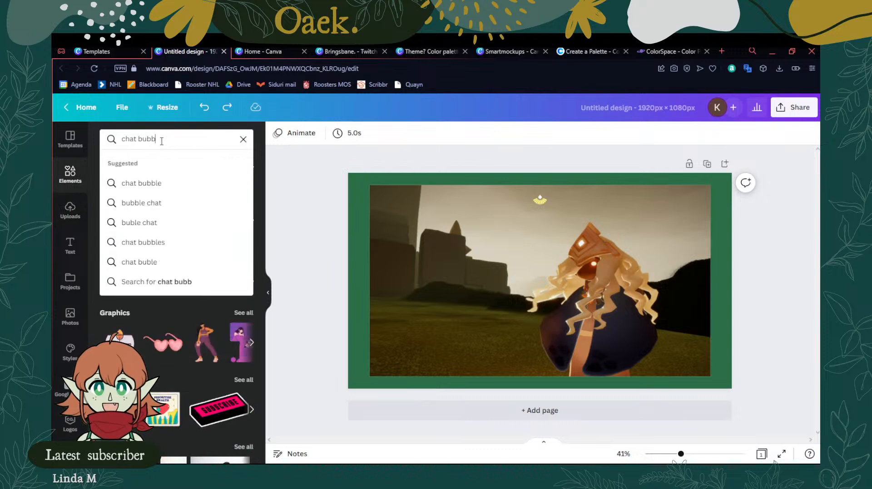
pyautogui.write('le')
pyautogui.press('Return')
pyautogui.scroll(-3, 229, 320)
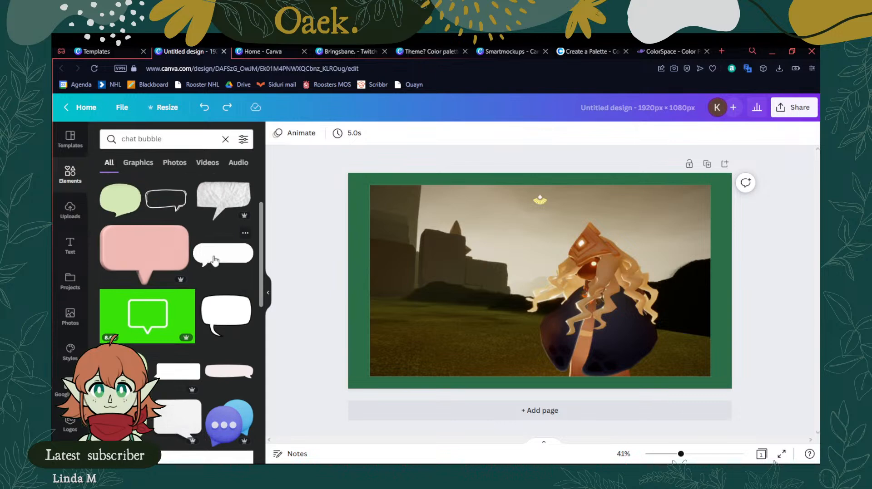
pyautogui.scroll(-2, 217, 264)
pyautogui.click(220, 330)
pyautogui.moveTo(712, 230); pyautogui.dragTo(417, 366)
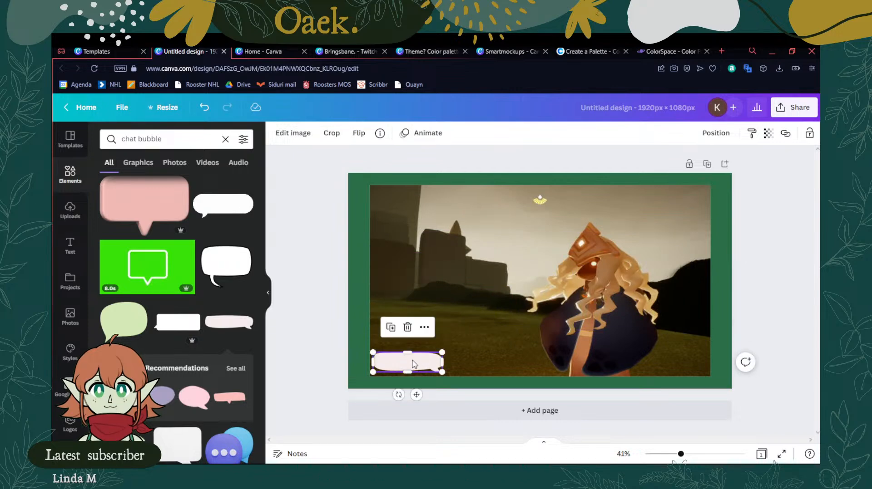
# Stack three copies of the chat bubble above the original, evenly spaced along the screenshot's left edge
pyautogui.moveTo(411, 363); pyautogui.dragTo(412, 341)
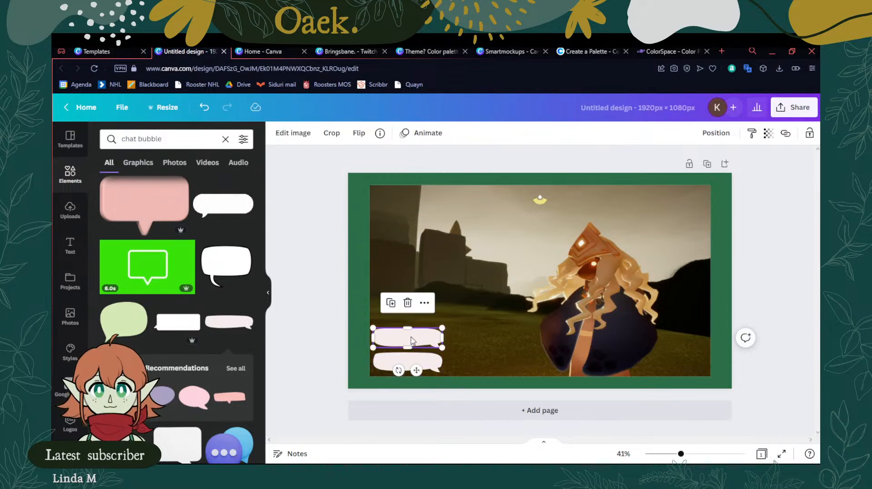
pyautogui.click(409, 356)
pyautogui.moveTo(417, 372); pyautogui.dragTo(413, 318)
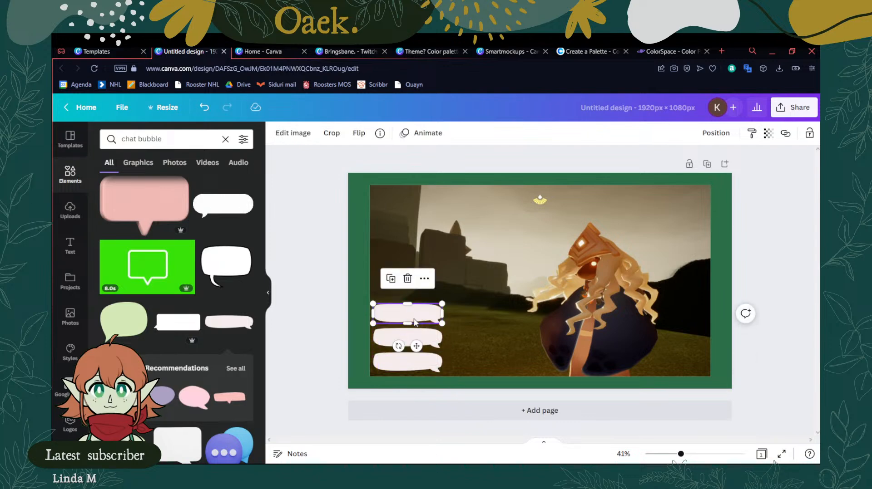
pyautogui.click(414, 363)
pyautogui.moveTo(424, 366); pyautogui.dragTo(421, 289)
pyautogui.click(770, 235)
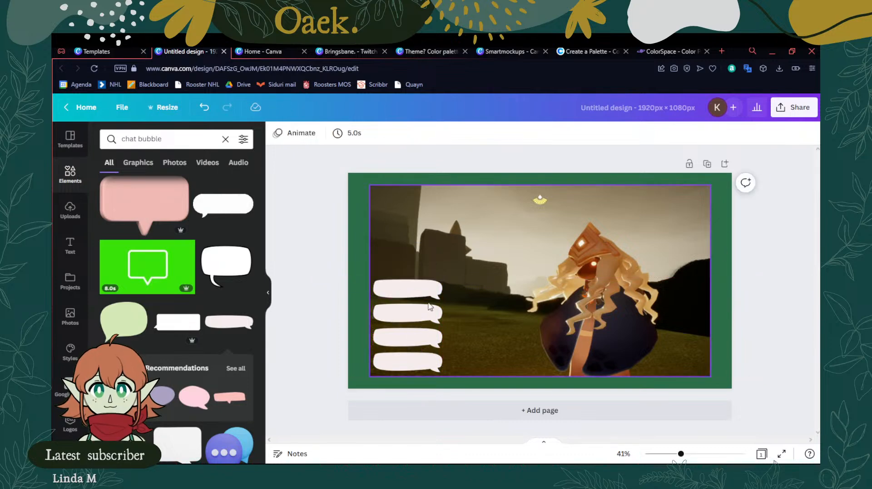
# Select all four chat bubbles and scale them down together towards the lower-left corner
pyautogui.click(416, 291)
pyautogui.keyDown('shift'); pyautogui.click(423, 317); pyautogui.keyUp('shift')
pyautogui.keyDown('shift'); pyautogui.click(406, 341); pyautogui.keyUp('shift')
pyautogui.keyDown('shift'); pyautogui.click(407, 363); pyautogui.keyUp('shift')
pyautogui.moveTo(442, 281); pyautogui.dragTo(432, 293)
pyautogui.click(782, 256)
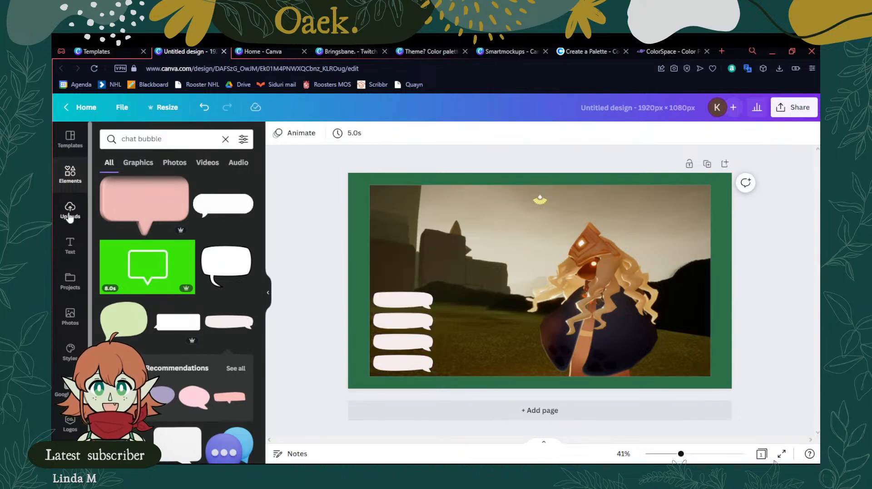
# Add the uploaded winking elf character, scale it down and place it in the screenshot's lower-right corner
pyautogui.scroll(3, 136, 204)
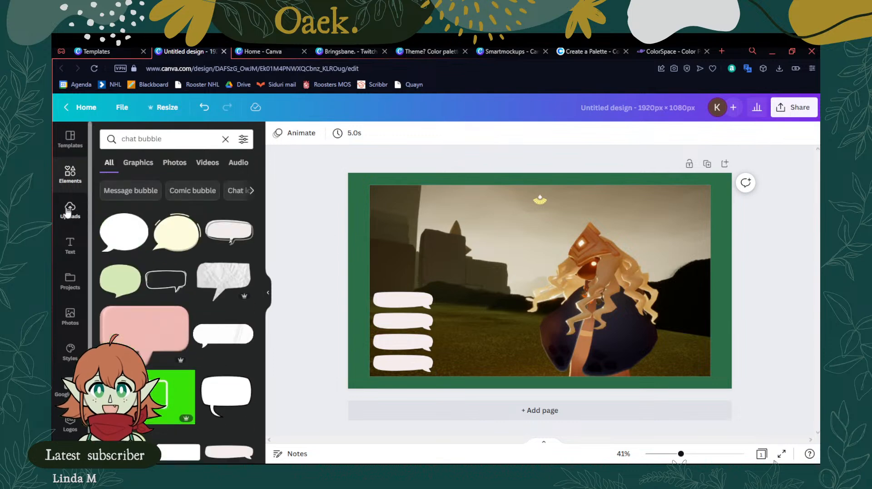
pyautogui.click(70, 210)
pyautogui.scroll(5, 167, 251)
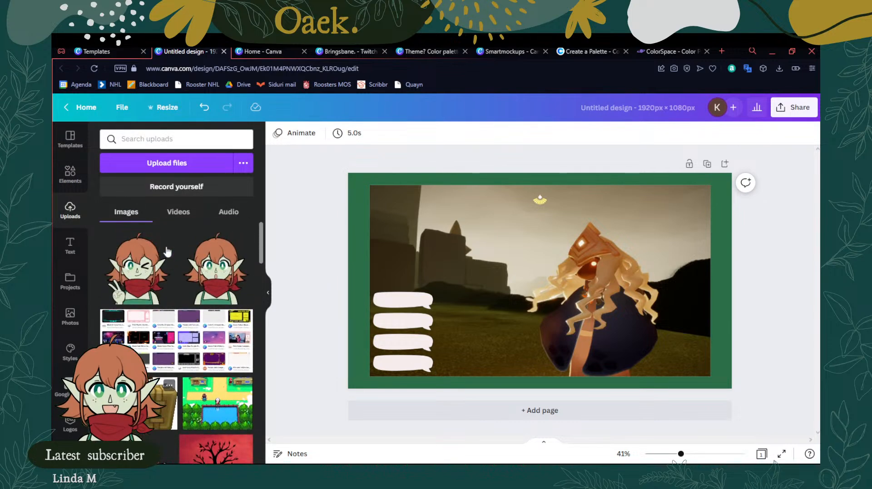
pyautogui.click(135, 272)
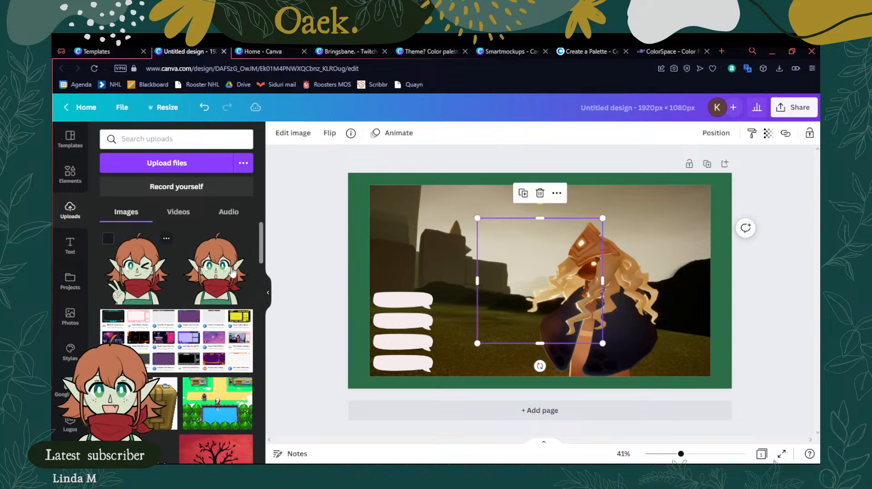
pyautogui.moveTo(477, 219); pyautogui.dragTo(536, 272)
pyautogui.moveTo(565, 307); pyautogui.dragTo(668, 339)
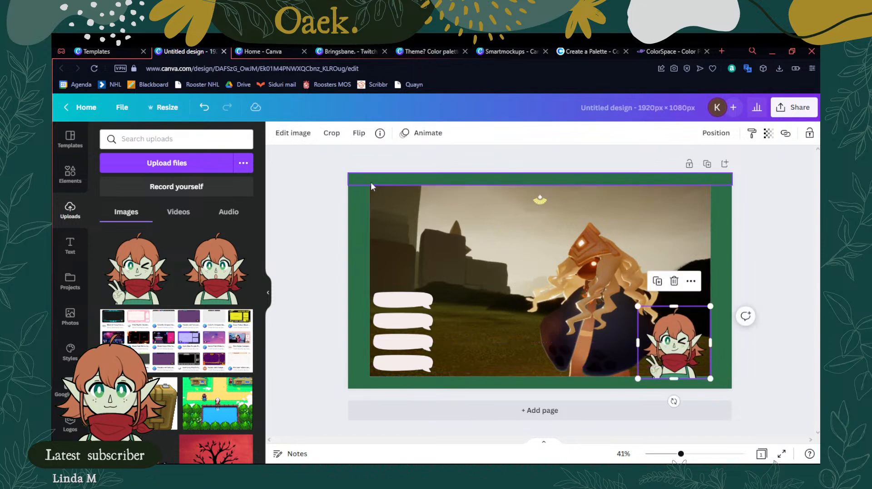
# Move the avatar image backward and bring the lower green border bar forward so it overlaps the avatar's base
pyautogui.click(715, 134)
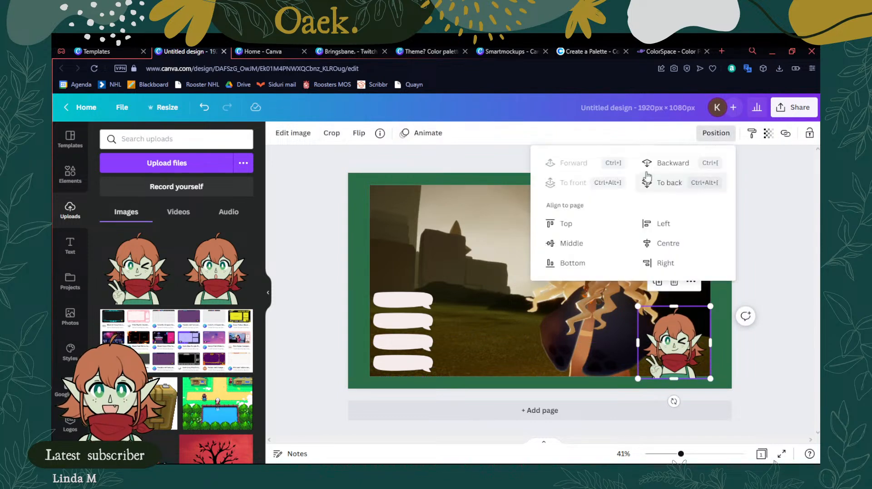
pyautogui.click(650, 170)
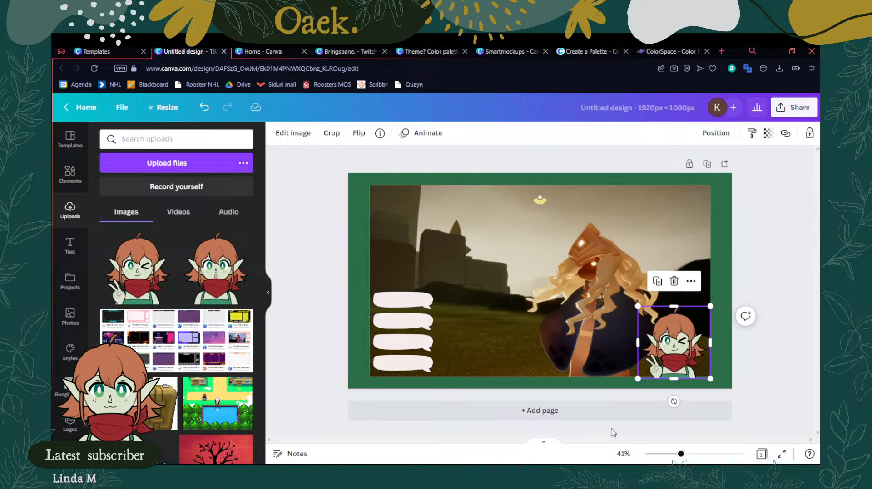
pyautogui.click(584, 387)
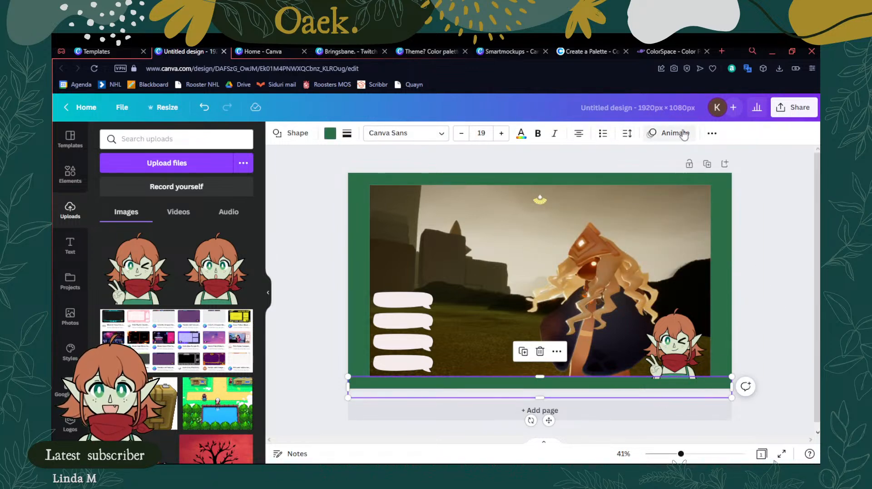
pyautogui.click(712, 134)
pyautogui.click(599, 162)
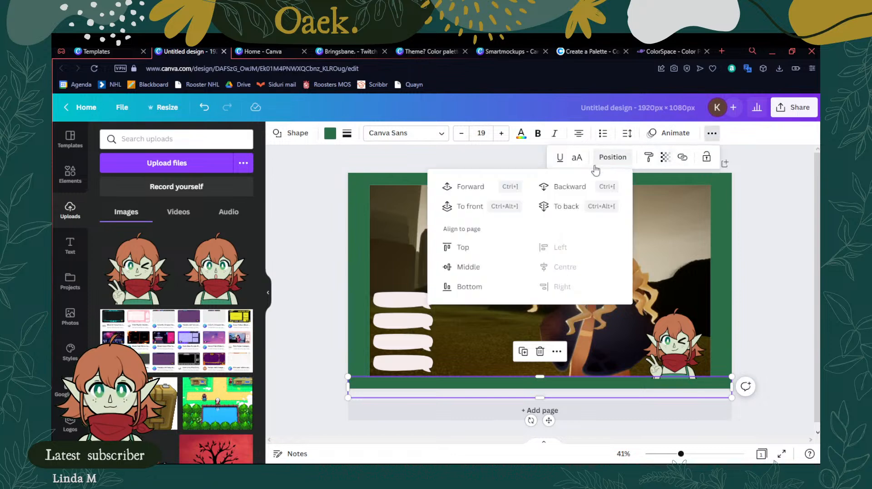
pyautogui.click(478, 196)
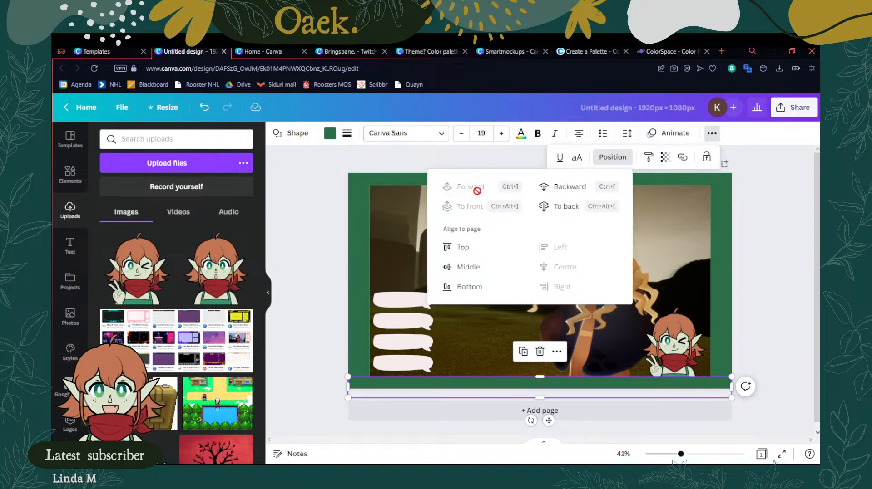
pyautogui.click(788, 283)
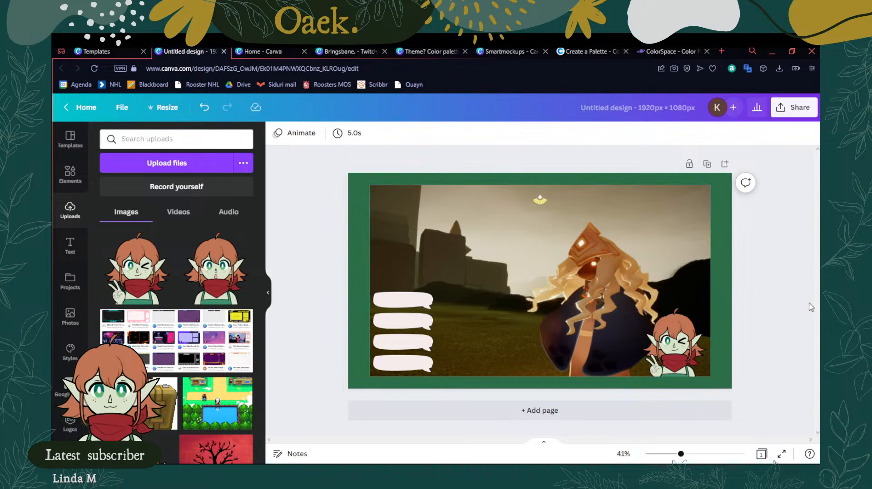
# Look at the Bringsbane Twitch overlay and the recent designs on the home page, and return to the untitled design
pyautogui.click(337, 51)
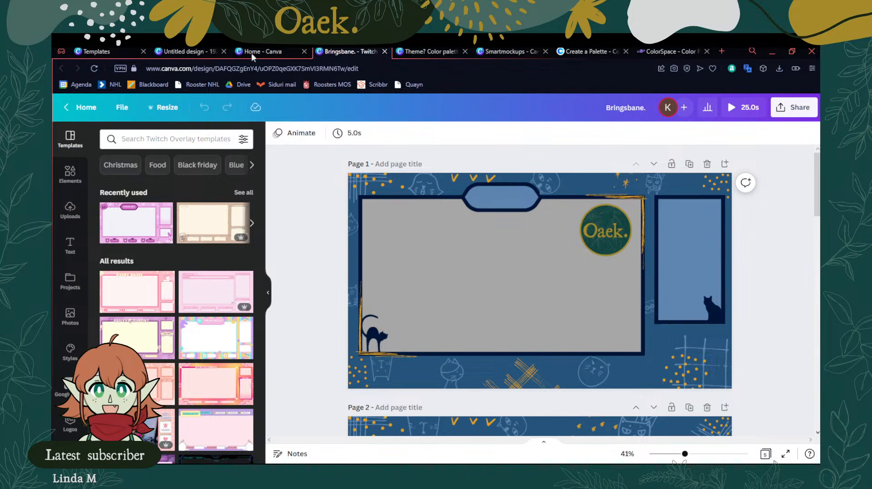
pyautogui.click(395, 51)
pyautogui.click(263, 52)
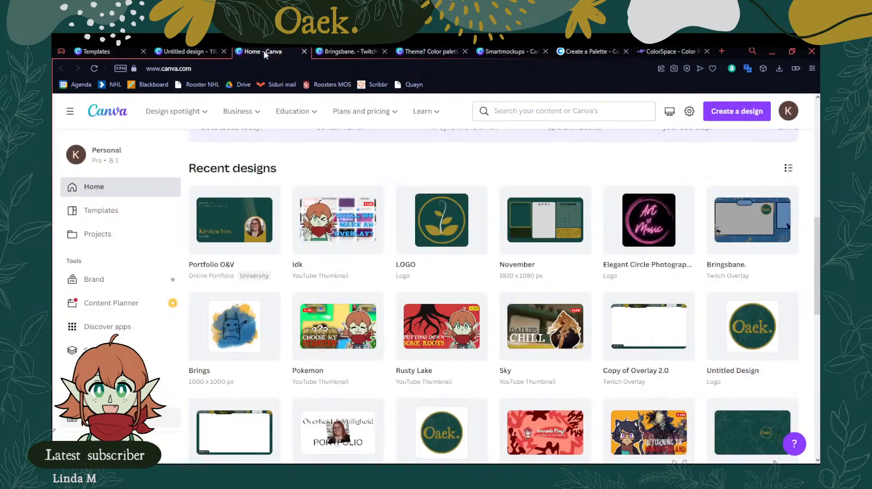
pyautogui.click(184, 51)
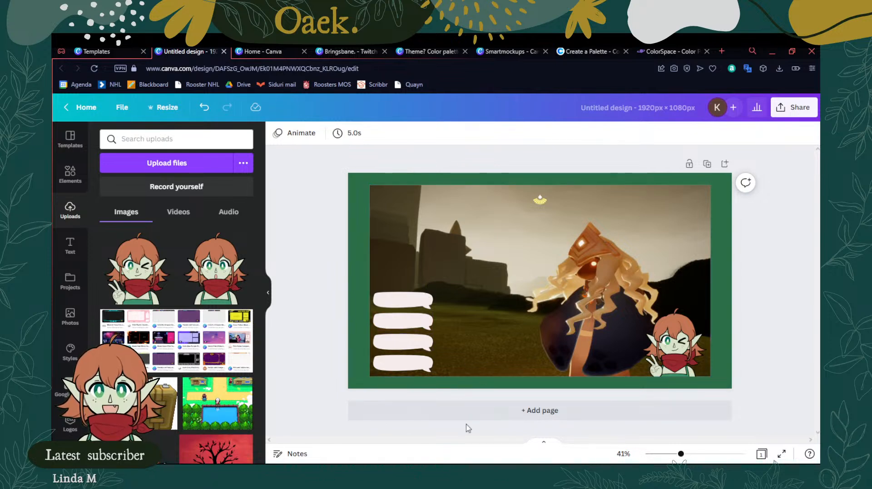
# Look through the page's timing setting and the available page animations without applying any
pyautogui.click(350, 133)
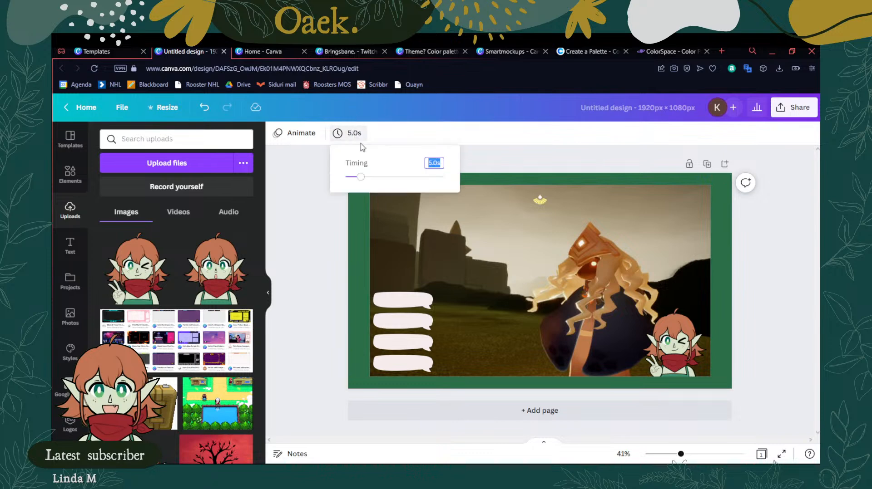
pyautogui.click(551, 141)
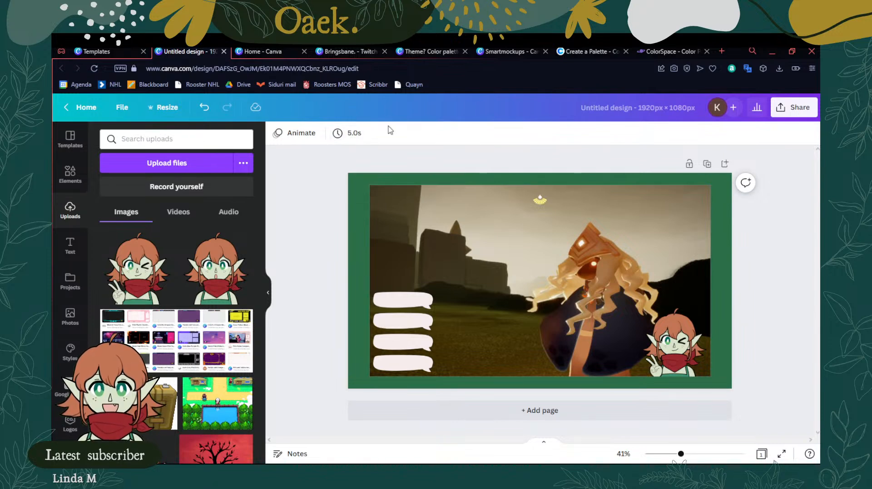
pyautogui.click(295, 134)
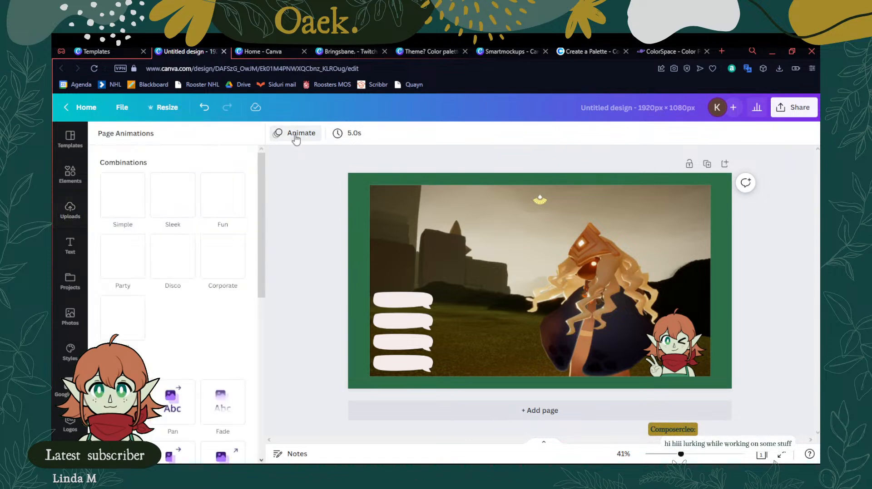
pyautogui.scroll(-5, 208, 291)
pyautogui.scroll(-2, 208, 291)
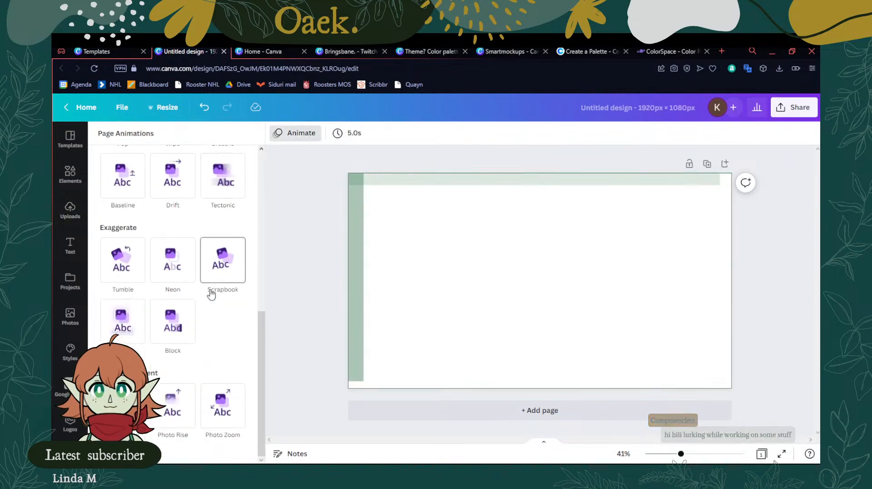
pyautogui.scroll(8, 264, 195)
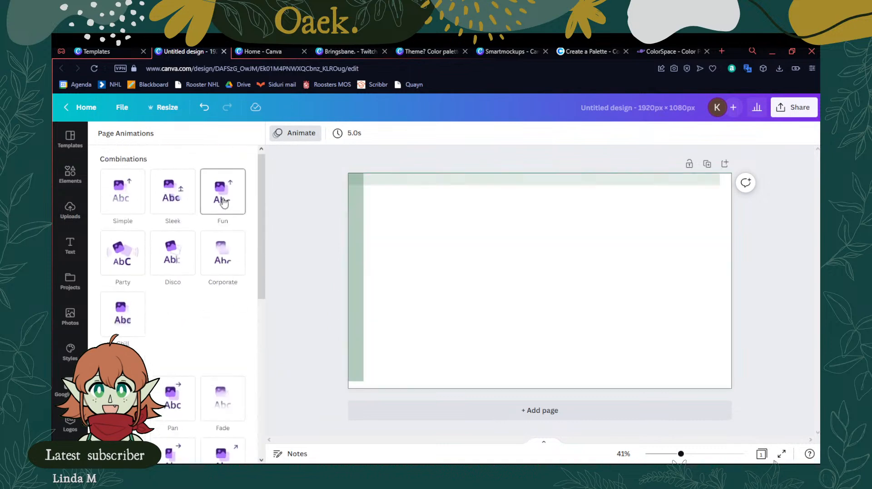
pyautogui.click(302, 134)
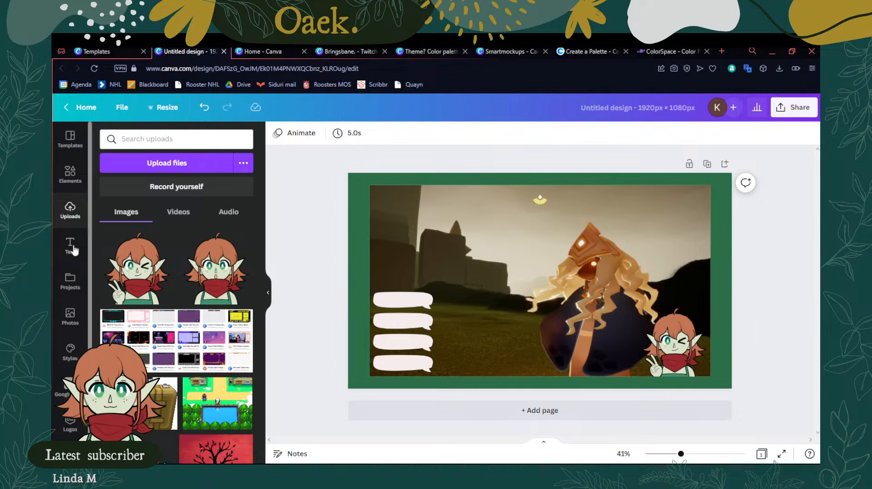
# Clear the chat bubble search, show all recently used elements, and try the dark red mushroom pair before deleting it
pyautogui.click(71, 179)
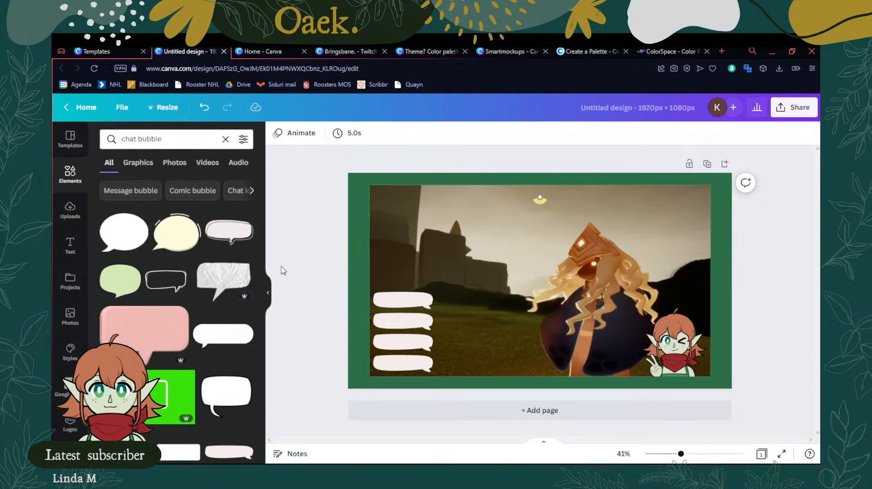
pyautogui.click(225, 140)
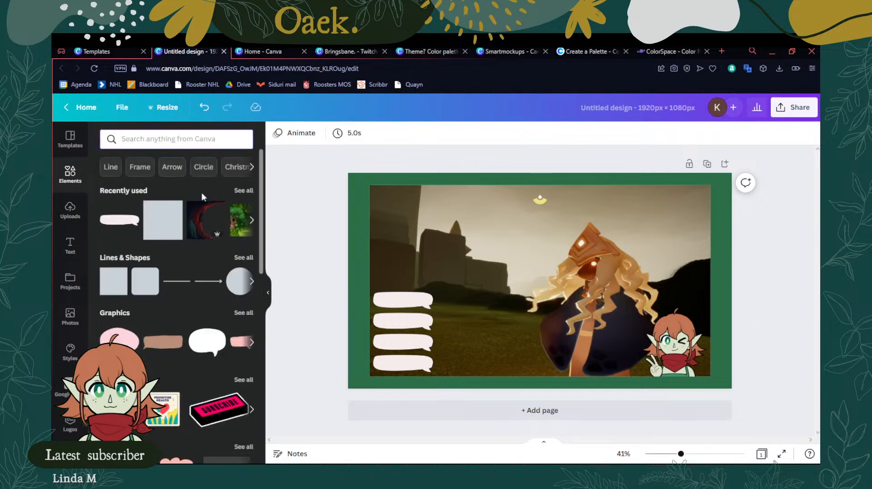
pyautogui.click(244, 190)
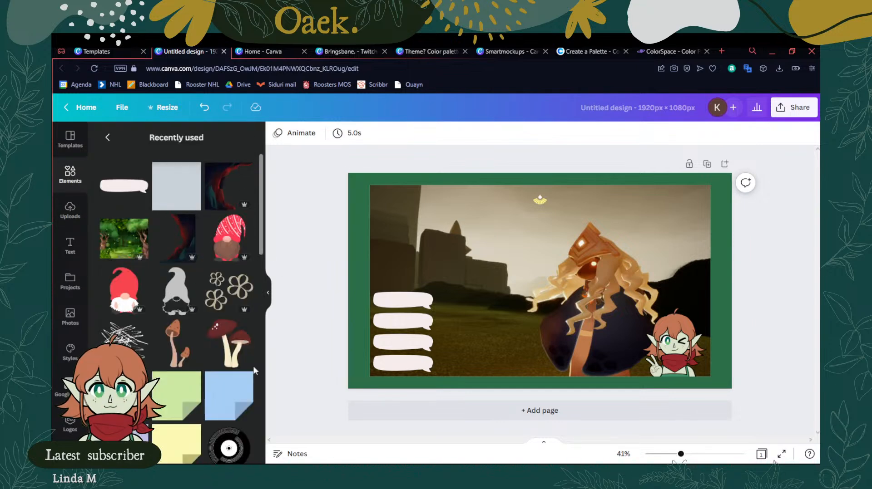
pyautogui.click(233, 361)
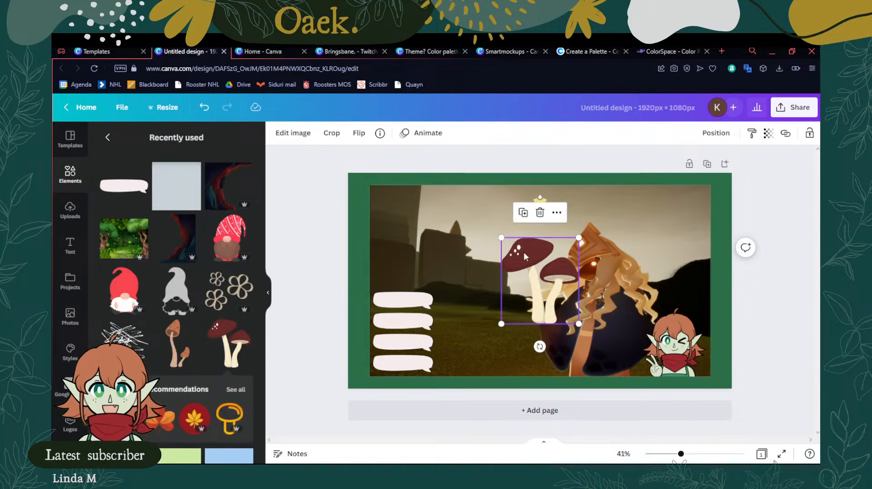
pyautogui.click(540, 212)
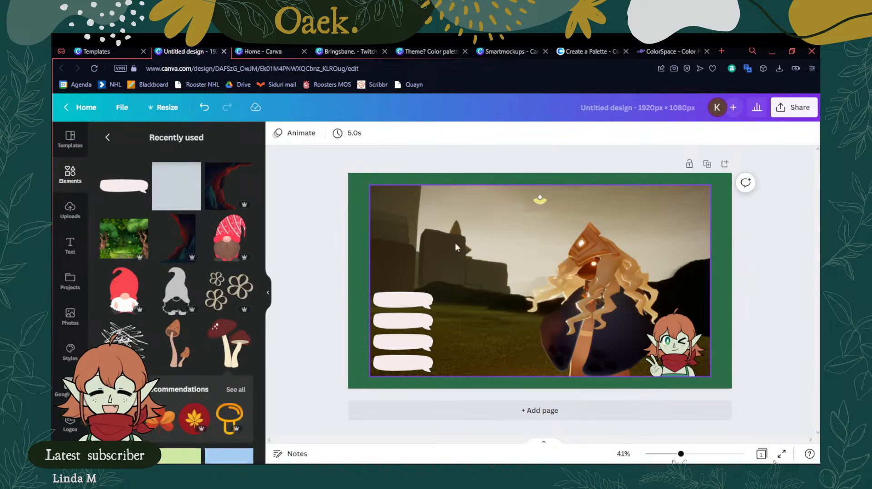
# Add the brown mushroom graphic from the recently used elements, enlarge it to nearly page height and place it over the right green border
pyautogui.click(184, 349)
pyautogui.moveTo(533, 283); pyautogui.dragTo(725, 349)
pyautogui.moveTo(709, 300); pyautogui.dragTo(641, 179)
pyautogui.moveTo(695, 322); pyautogui.dragTo(727, 329)
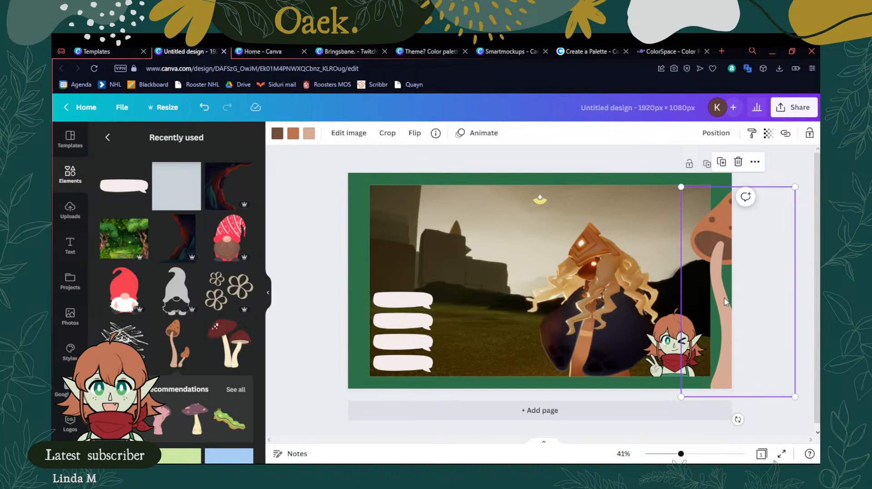
pyautogui.moveTo(724, 298); pyautogui.dragTo(711, 305)
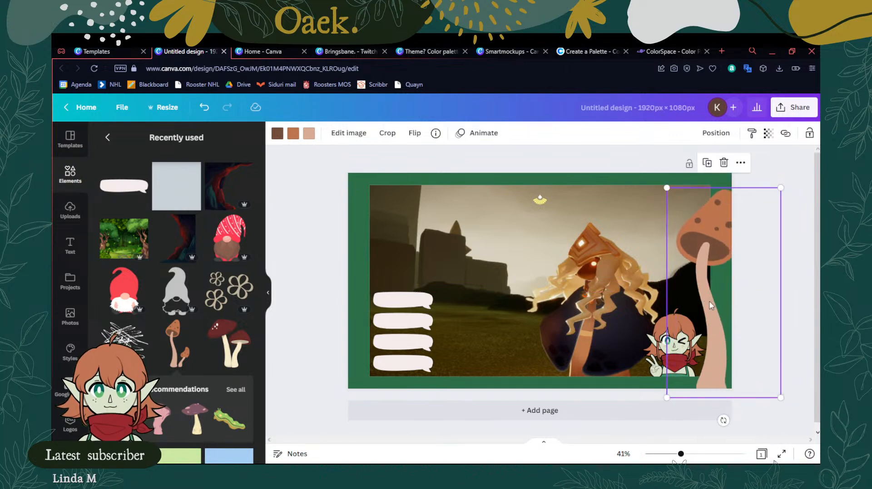
# Flip the mushroom graphic horizontally and shift it slightly left along the right border
pyautogui.click(415, 135)
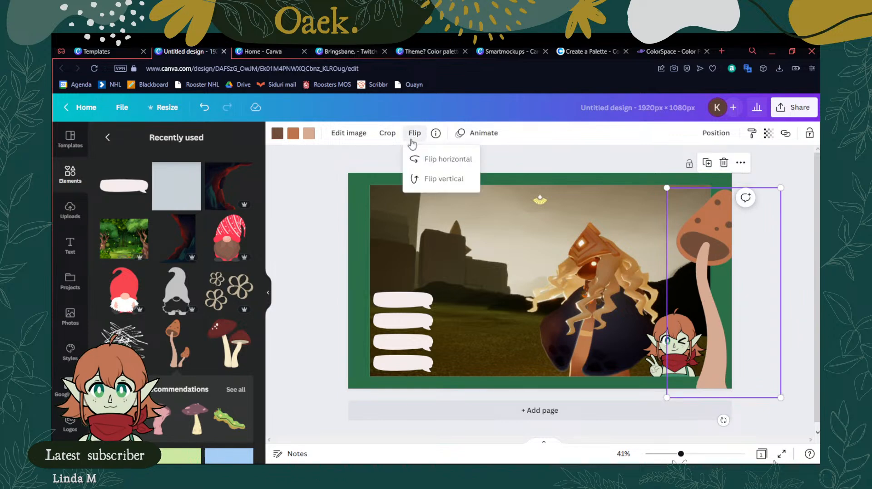
pyautogui.click(443, 159)
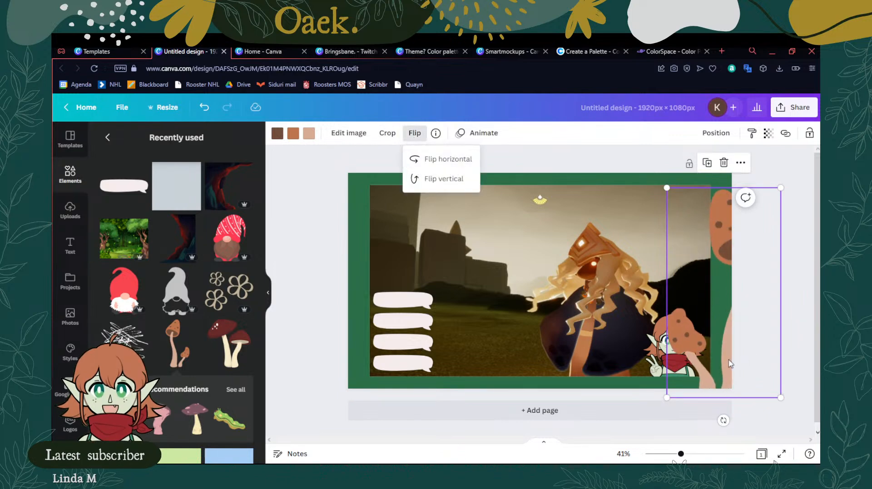
pyautogui.moveTo(724, 361)
pyautogui.mouseDown()
pyautogui.moveTo(700, 358)
pyautogui.moveTo(709, 357)
pyautogui.mouseUp()
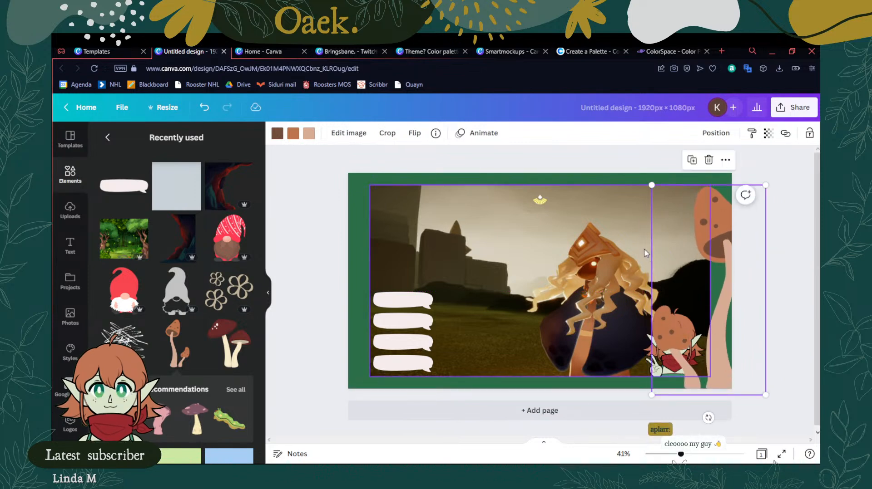
pyautogui.moveTo(653, 395); pyautogui.dragTo(662, 399)
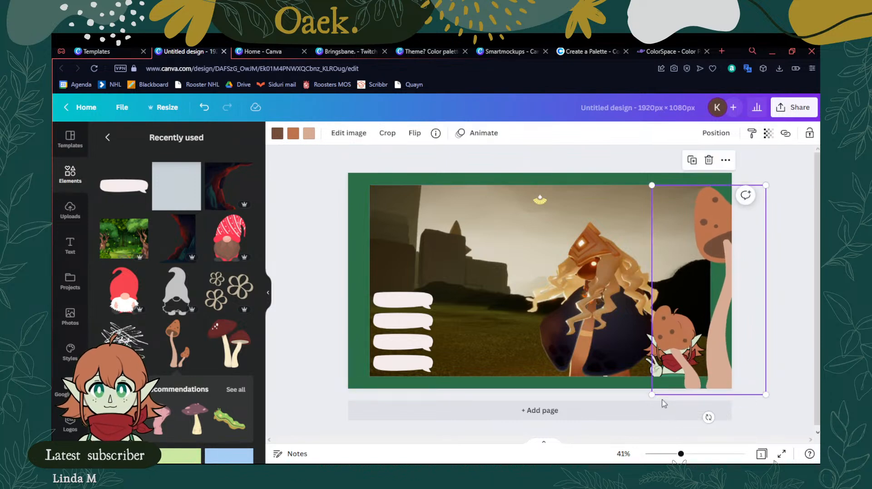
# Try to crop the mushroom graphic on the right border
pyautogui.click(384, 132)
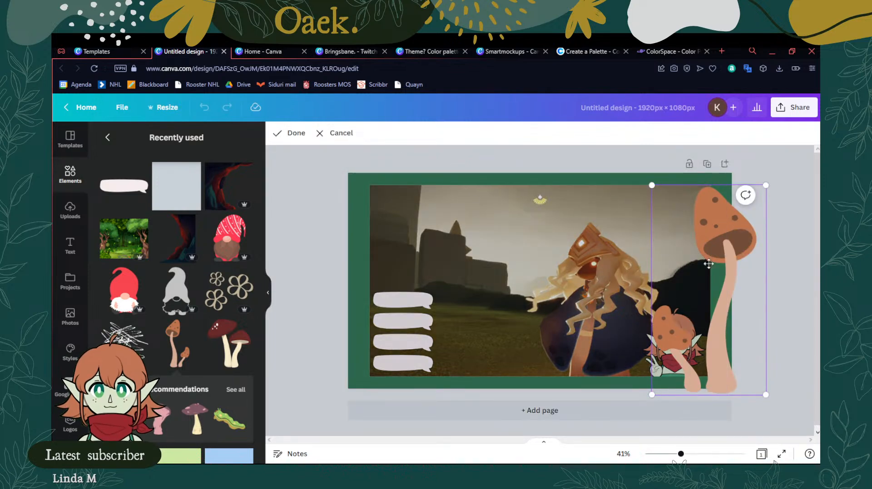
pyautogui.moveTo(652, 185); pyautogui.dragTo(713, 336)
pyautogui.click(764, 395)
pyautogui.moveTo(698, 260); pyautogui.dragTo(663, 245)
pyautogui.press('Return')
pyautogui.doubleClick(728, 259)
pyautogui.press('Return')
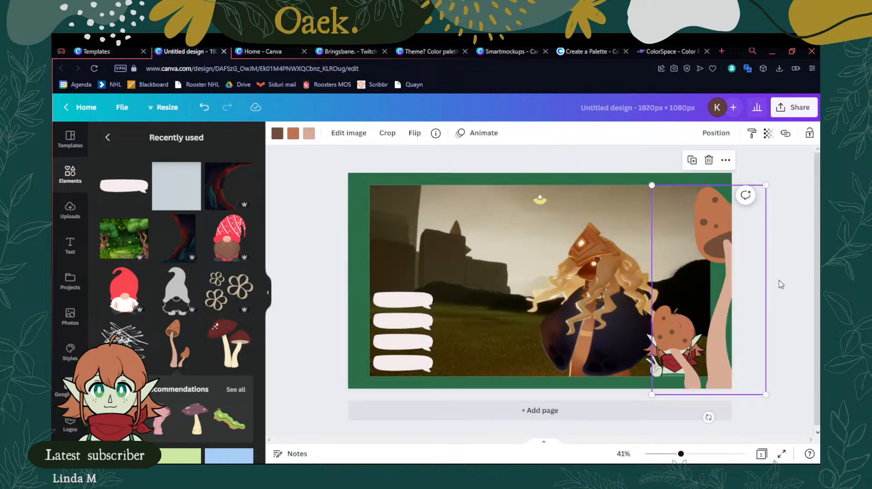
# Move the mushroom graphic to the left green border, scale it down and place its large stem beside the chat bubbles
pyautogui.moveTo(719, 266); pyautogui.dragTo(713, 266)
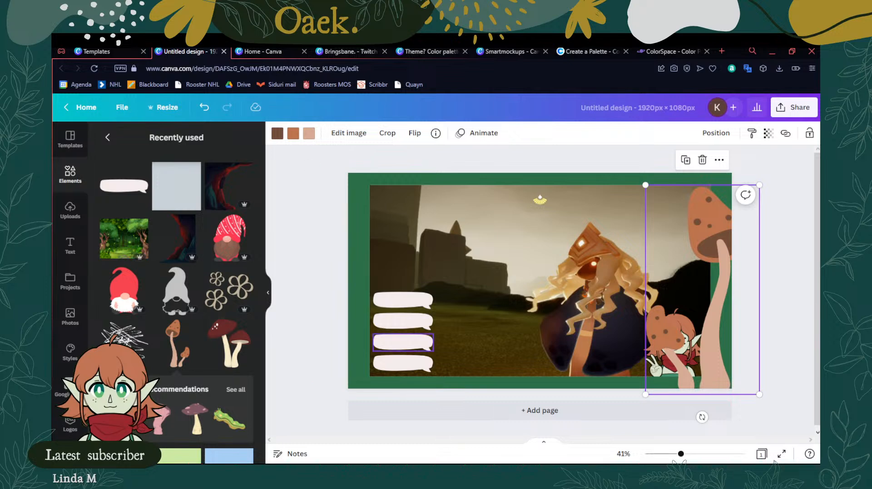
pyautogui.moveTo(714, 373); pyautogui.dragTo(355, 387)
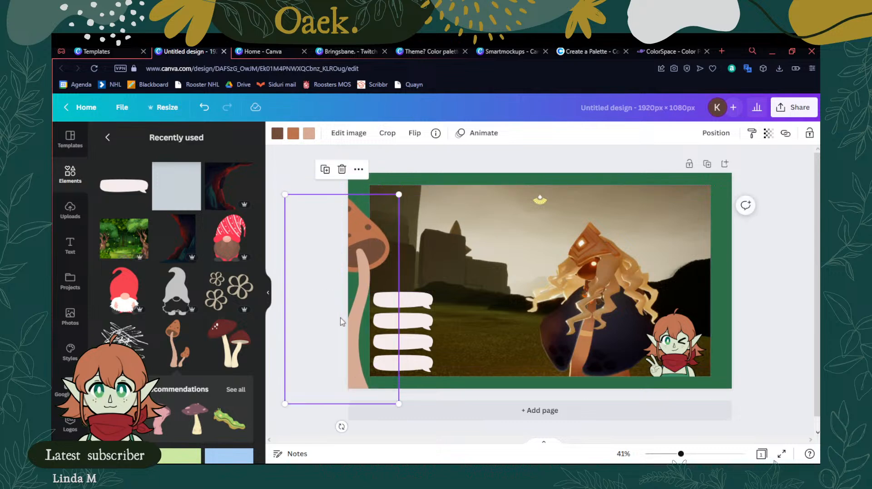
pyautogui.moveTo(398, 196); pyautogui.dragTo(377, 235)
pyautogui.moveTo(355, 269); pyautogui.dragTo(377, 274)
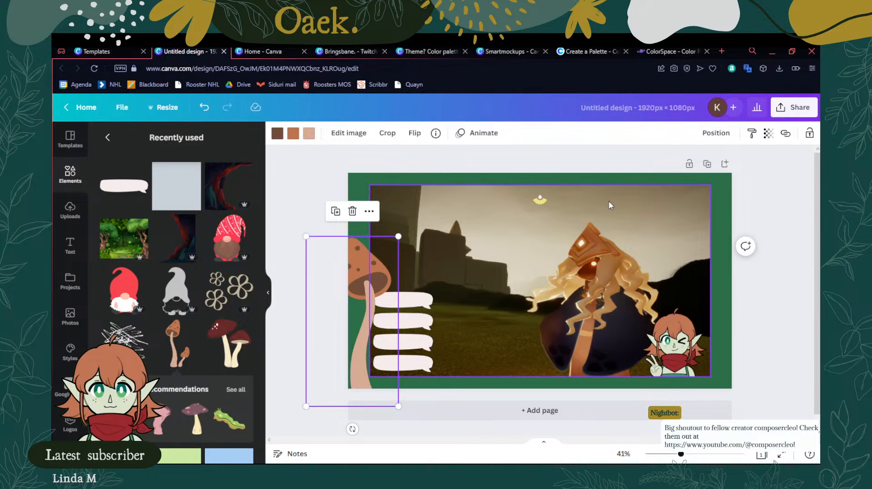
# Recolour the mushroom with the Stream Kit palette: tan #c49e85 stem, dark red cap, and off-white spots and underside
pyautogui.click(309, 133)
pyautogui.click(193, 260)
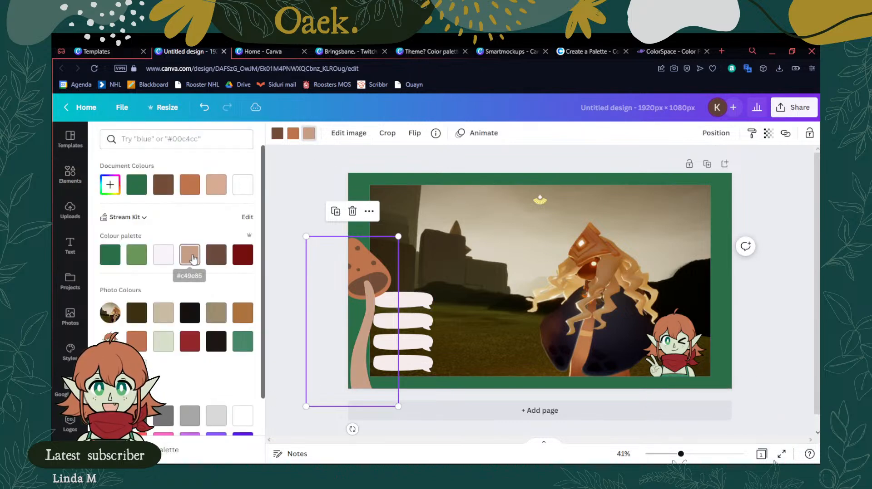
pyautogui.click(242, 254)
pyautogui.click(278, 135)
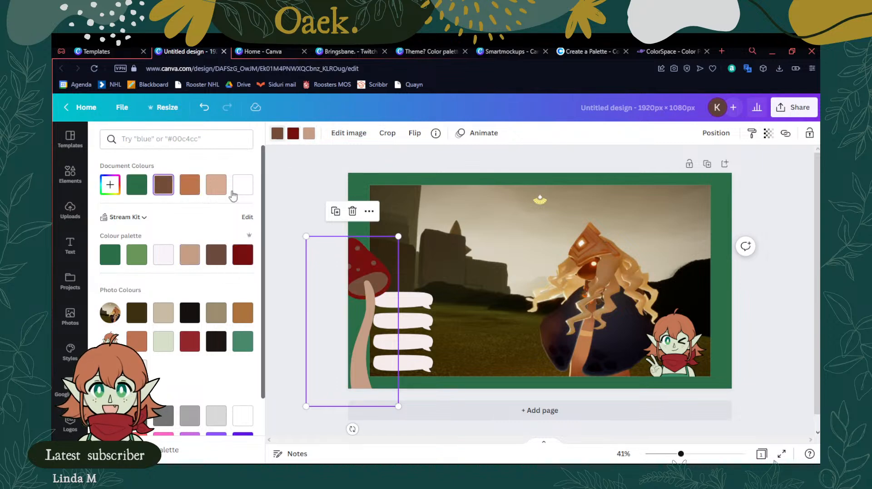
pyautogui.click(168, 255)
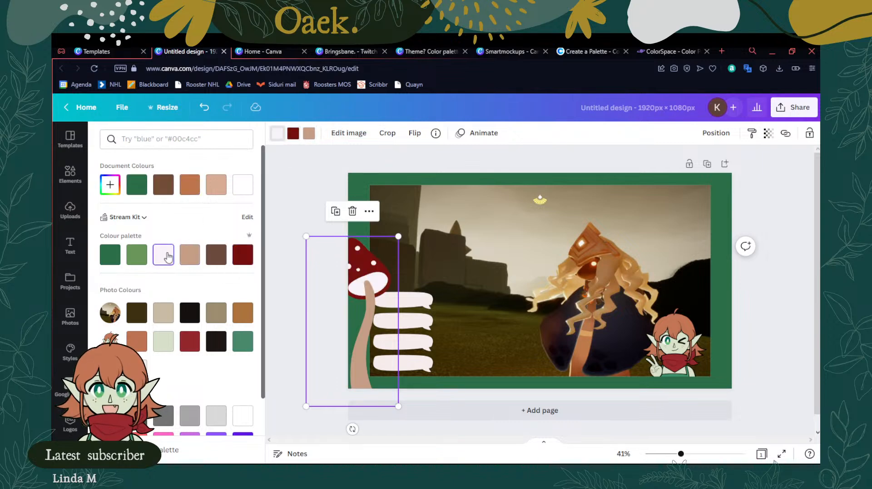
pyautogui.click(285, 171)
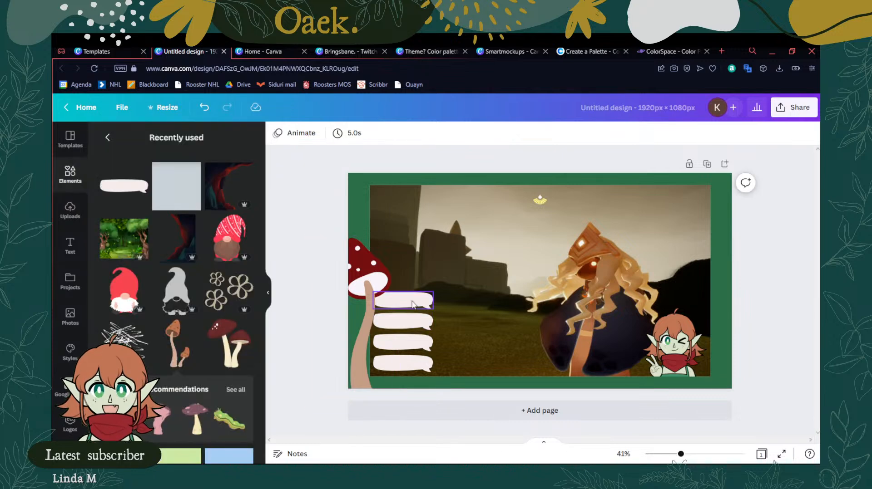
pyautogui.click(235, 390)
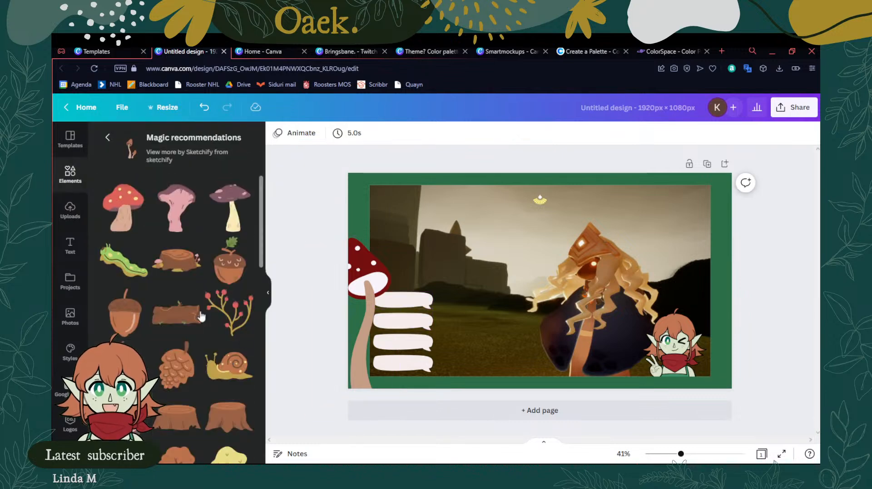
pyautogui.scroll(-15, 201, 319)
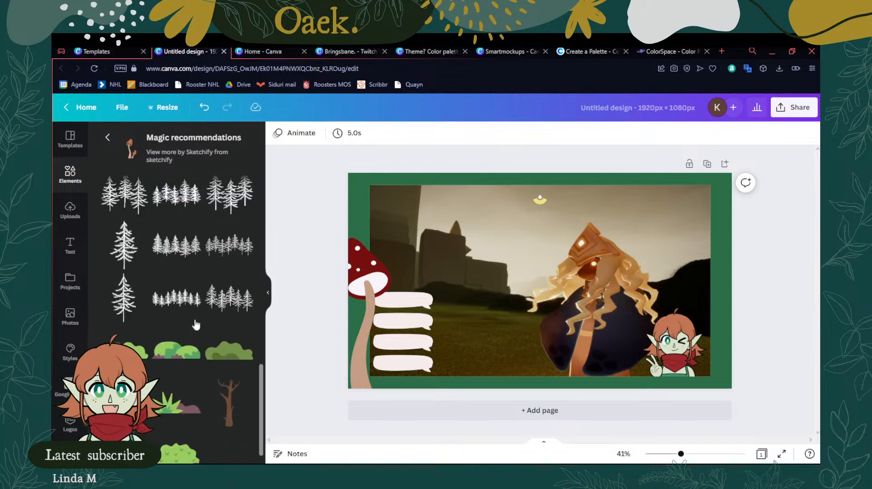
pyautogui.scroll(15, 163, 277)
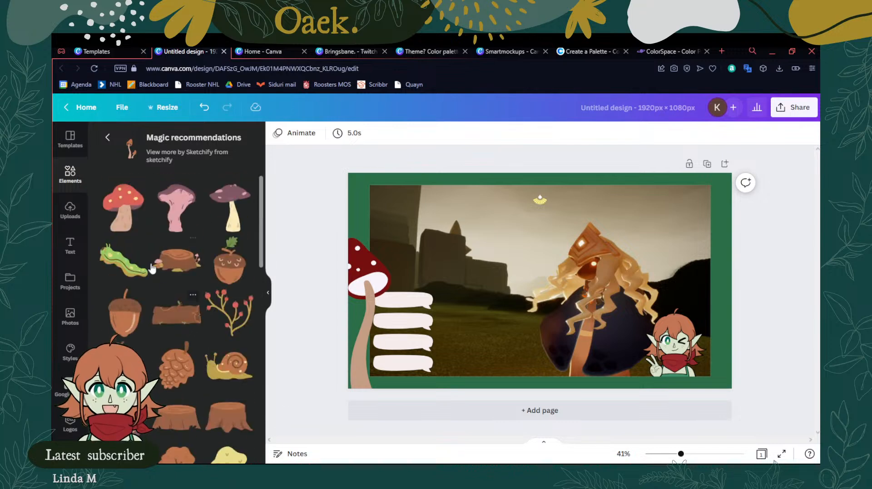
pyautogui.click(130, 227)
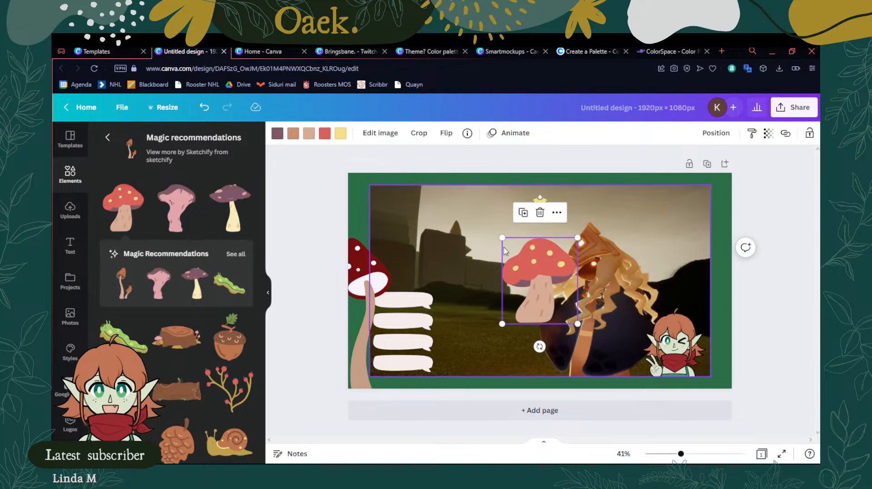
pyautogui.press('Delete')
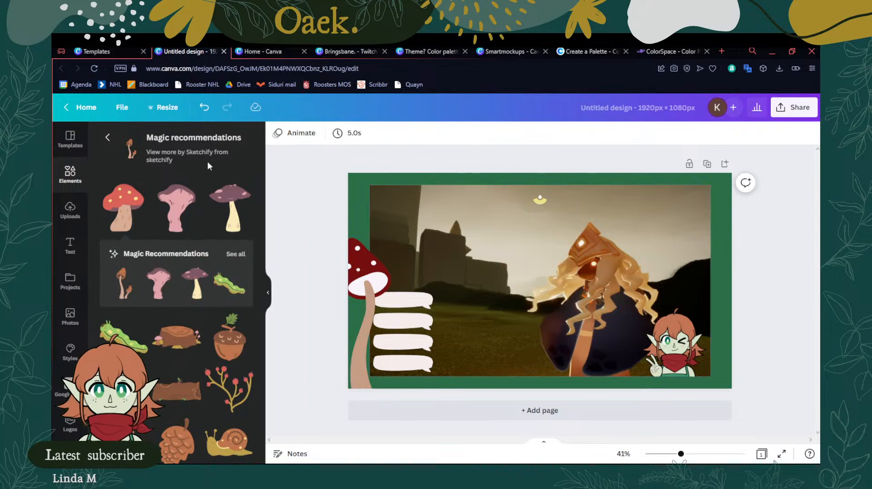
pyautogui.click(109, 138)
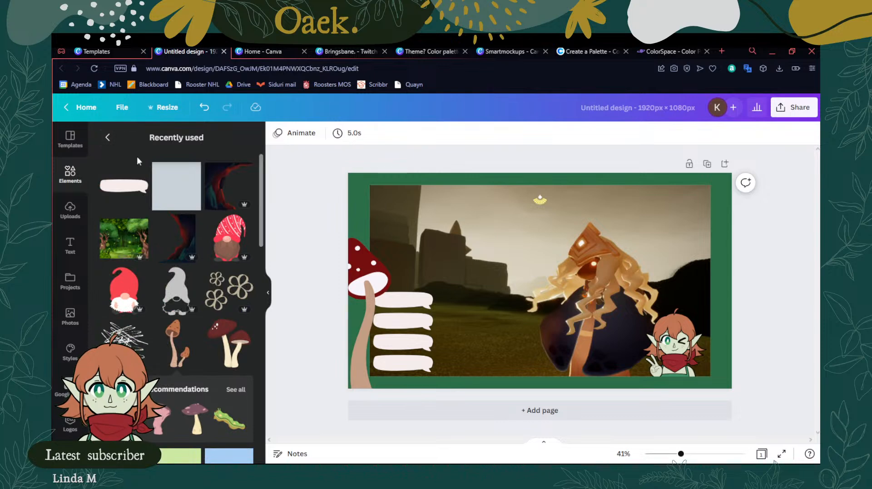
pyautogui.click(108, 143)
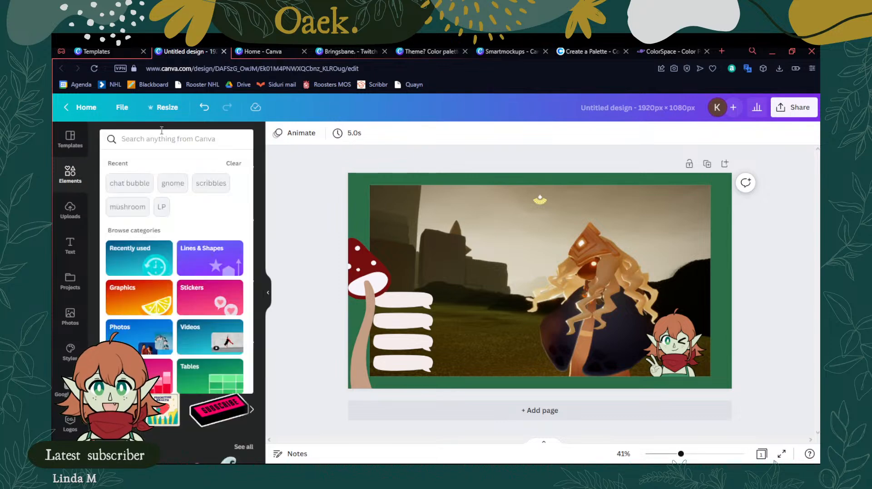
# Search the elements library for "mushroom" and limit the results to graphics
pyautogui.click(176, 141)
pyautogui.write('mushoo')
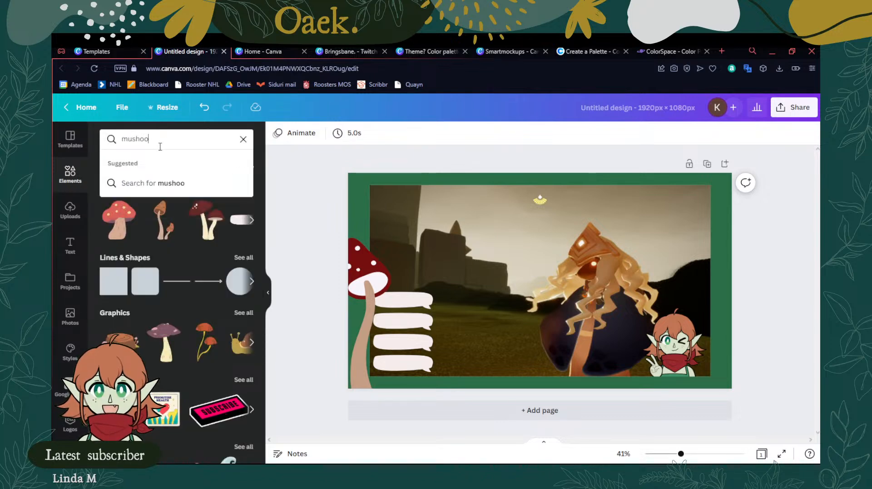
pyautogui.press('BackSpace')
pyautogui.press('BackSpace')
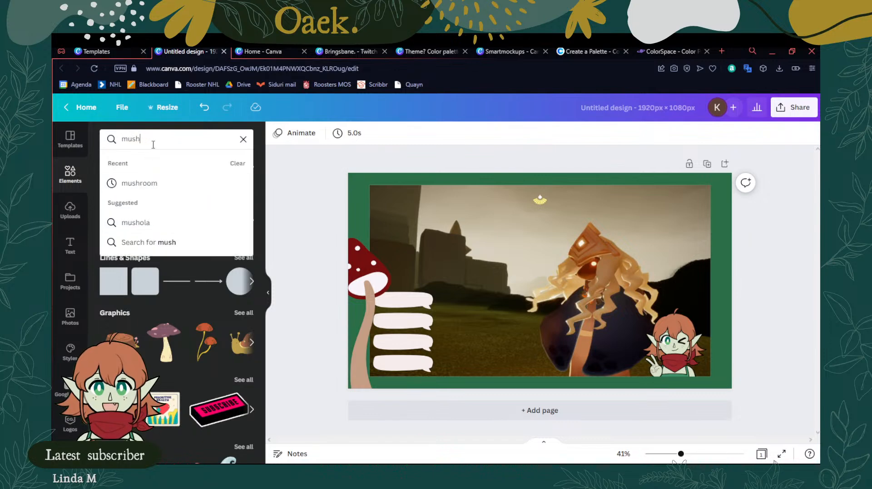
pyautogui.click(159, 186)
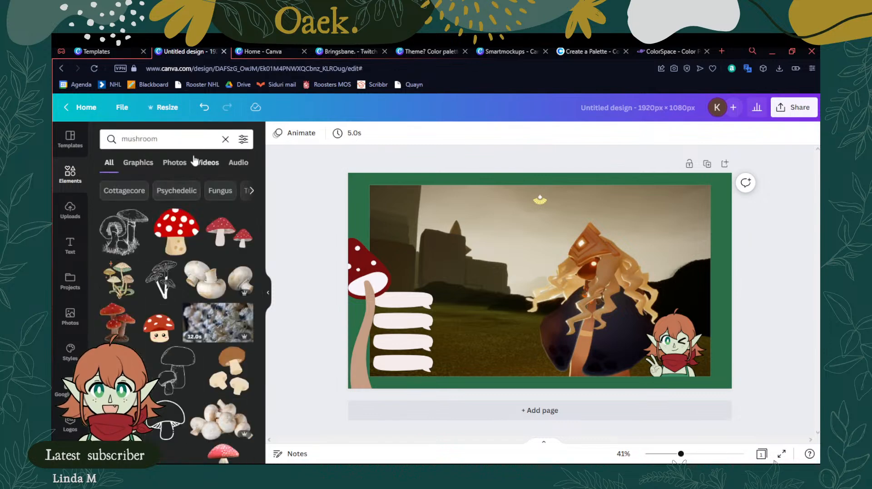
pyautogui.click(141, 165)
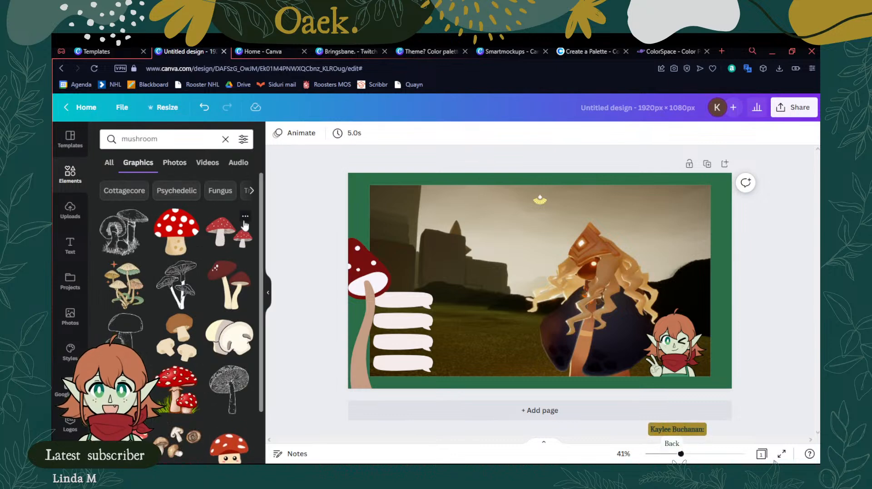
pyautogui.scroll(-2, 239, 235)
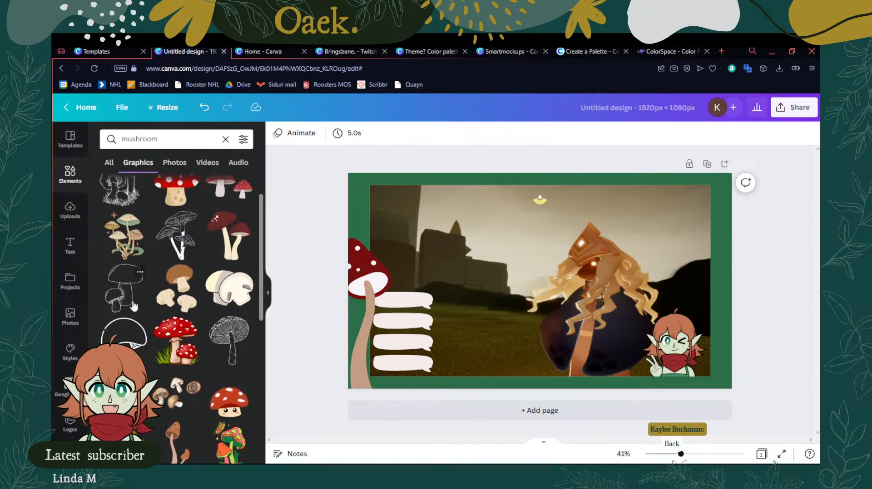
pyautogui.scroll(-2, 172, 283)
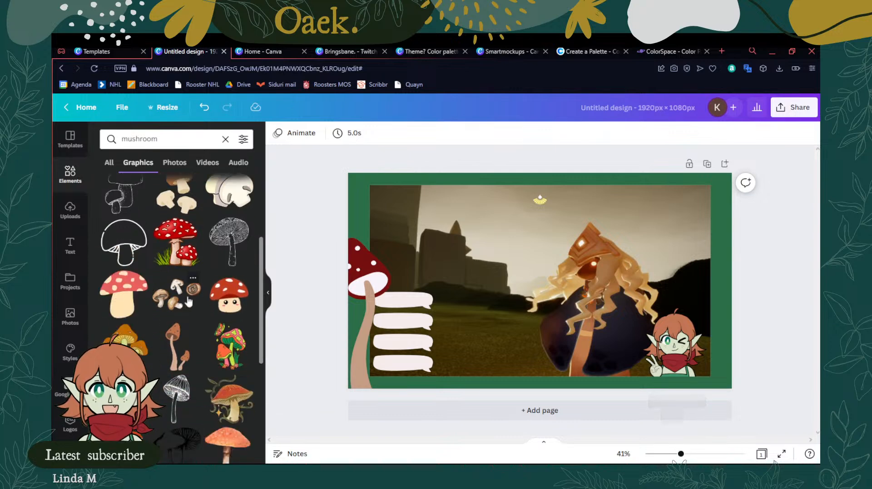
pyautogui.scroll(-2, 206, 320)
pyautogui.scroll(-4, 197, 326)
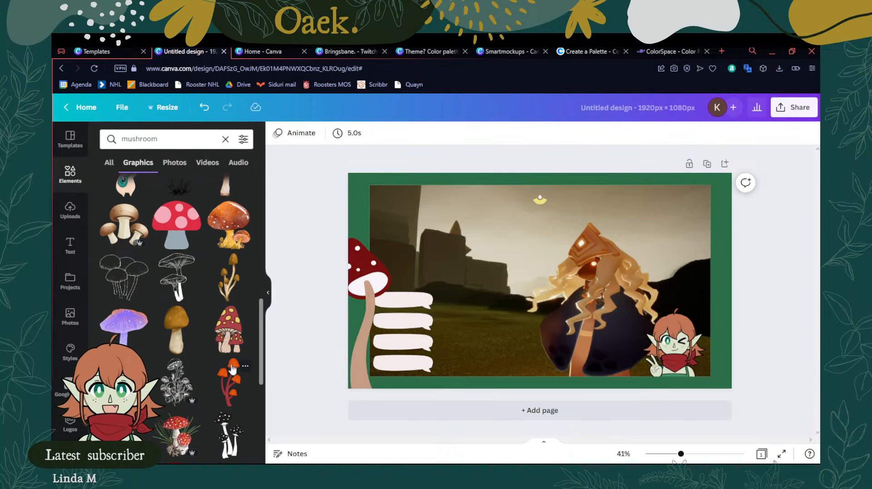
pyautogui.scroll(-1, 218, 366)
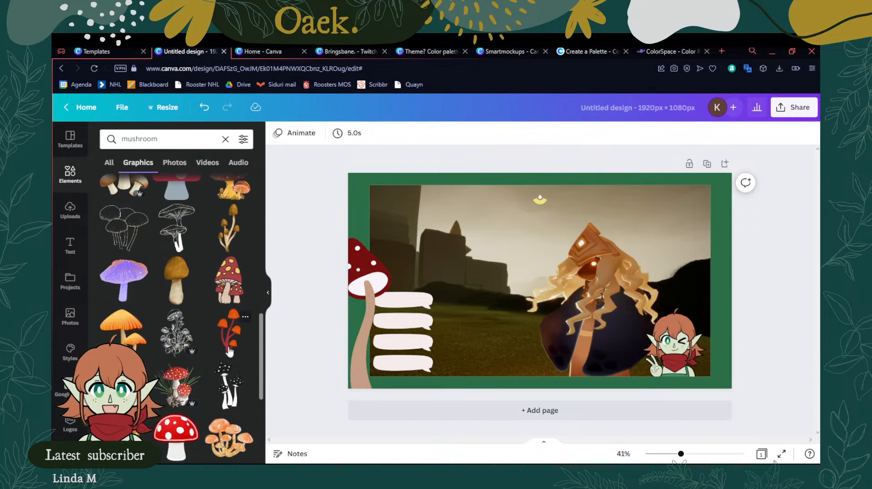
pyautogui.click(229, 334)
pyautogui.press('Delete')
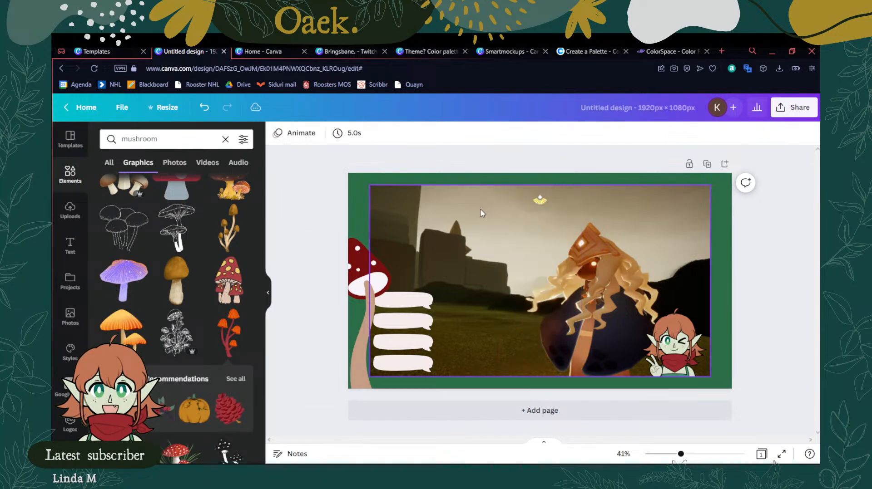
# Add the grey-capped twin mushroom graphic, enlarge it slightly and place it over the lower end of the right green border, beside the avatar
pyautogui.scroll(-2, 152, 363)
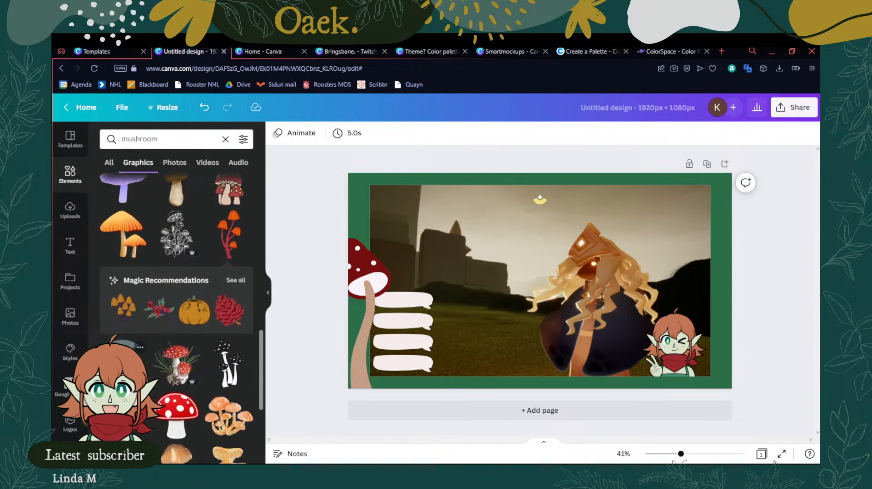
pyautogui.click(131, 363)
pyautogui.moveTo(484, 288); pyautogui.dragTo(720, 354)
pyautogui.moveTo(695, 307); pyautogui.dragTo(685, 293)
pyautogui.moveTo(712, 347); pyautogui.dragTo(715, 356)
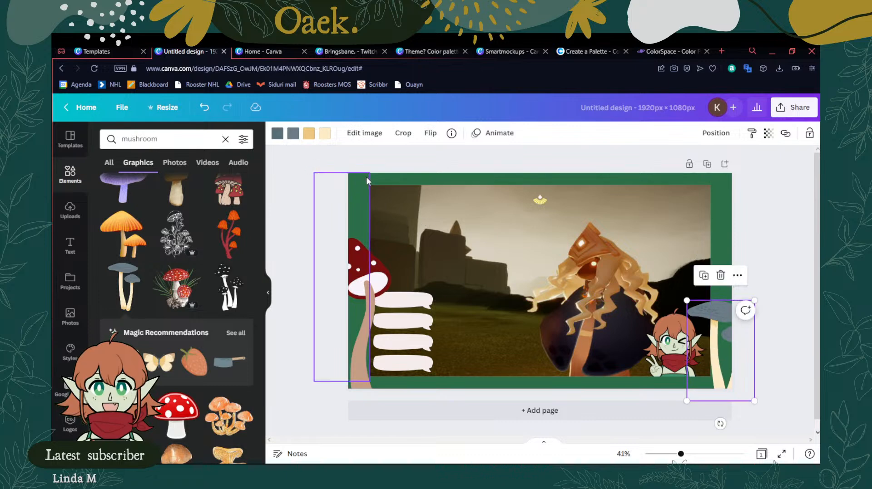
# Recolour the twin mushroom beside the avatar with tan stems, dark red caps and off-white spots
pyautogui.click(312, 136)
pyautogui.click(325, 133)
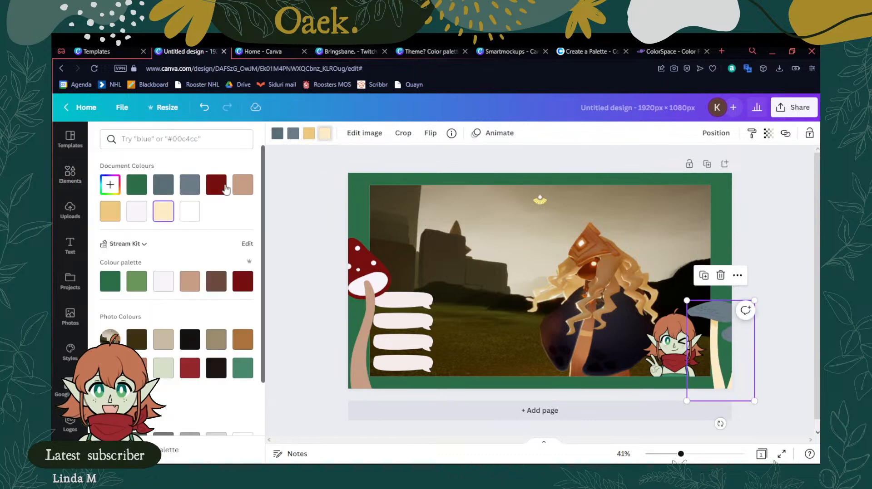
pyautogui.click(163, 282)
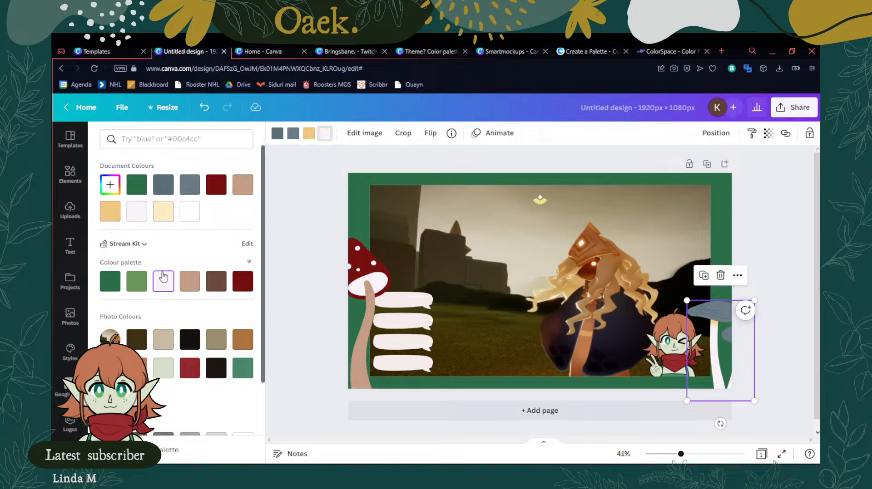
pyautogui.click(190, 281)
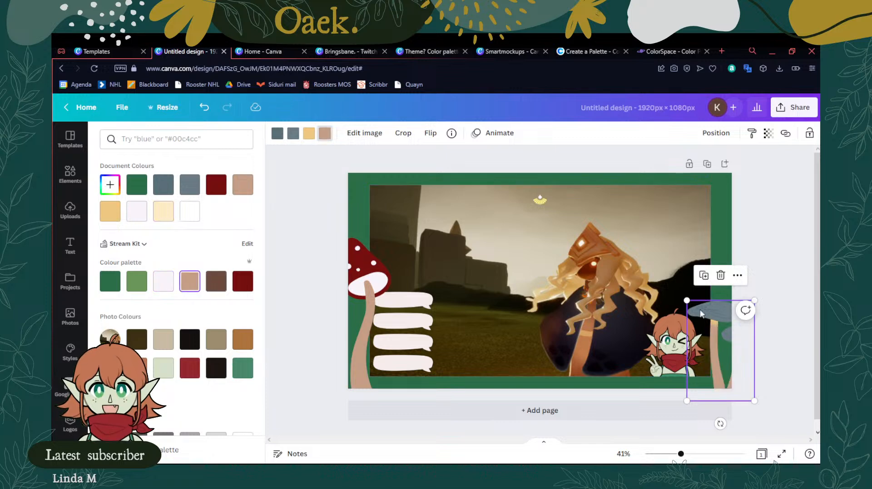
pyautogui.click(293, 135)
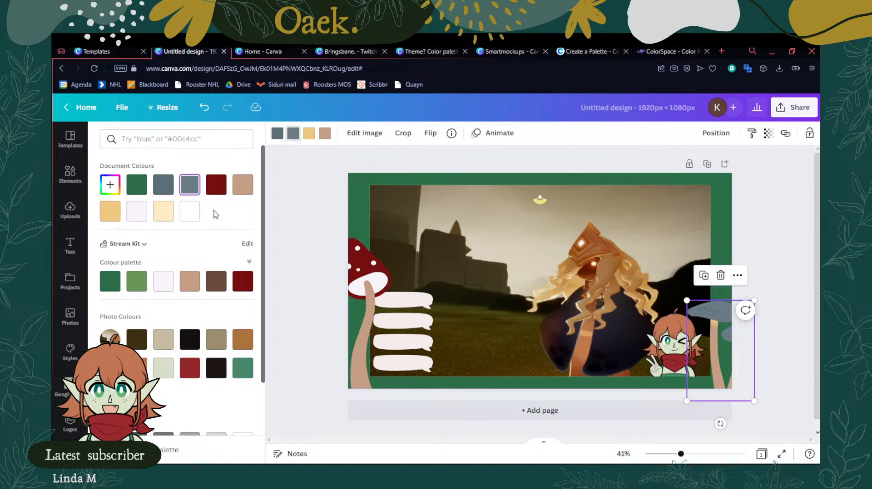
pyautogui.click(216, 184)
pyautogui.click(277, 134)
pyautogui.click(162, 282)
# Recolour the yellow stem bases of the twin mushroom tan and adjust its position so the stems run off the lower right corner
pyautogui.moveTo(707, 341); pyautogui.dragTo(705, 324)
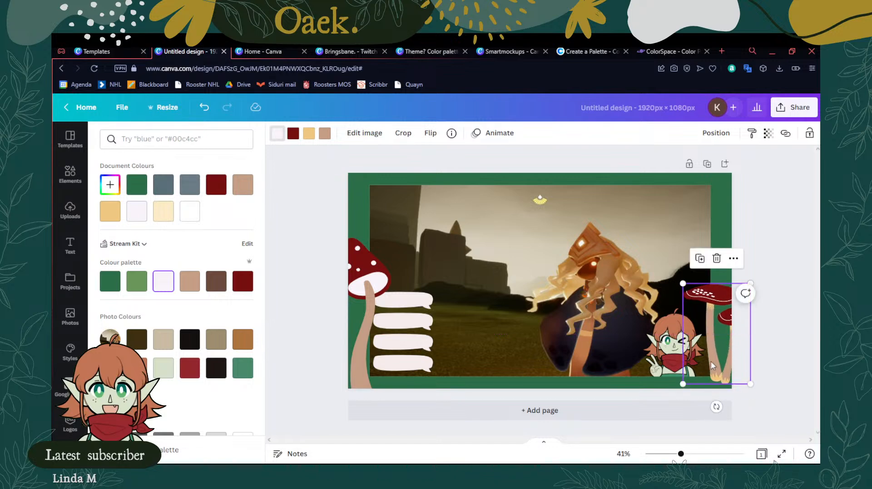
pyautogui.moveTo(709, 360); pyautogui.dragTo(713, 374)
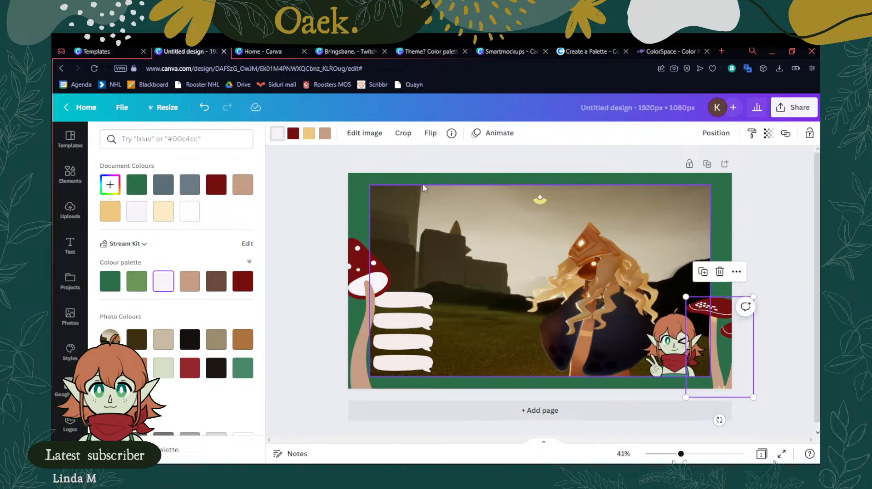
pyautogui.click(308, 134)
pyautogui.click(190, 282)
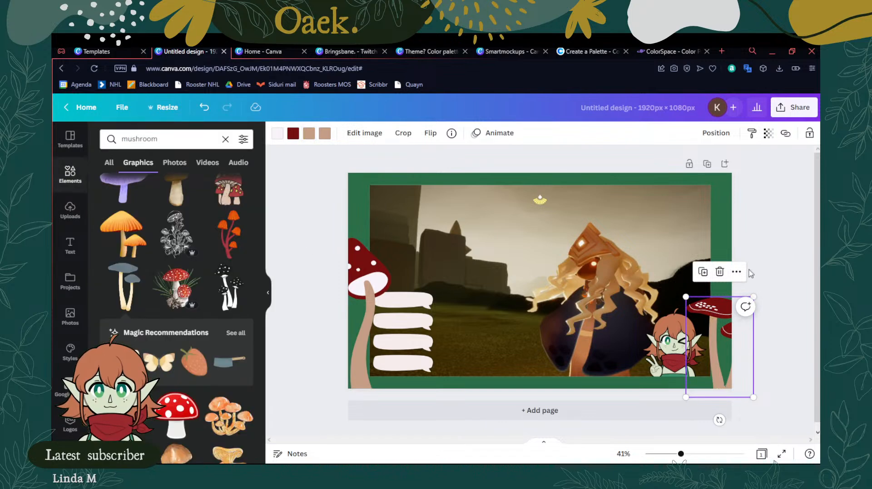
pyautogui.moveTo(710, 315); pyautogui.dragTo(710, 309)
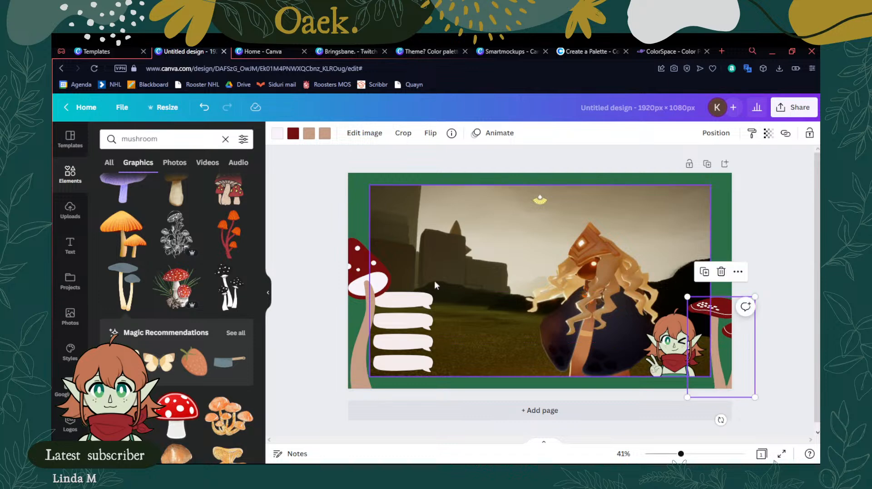
pyautogui.click(804, 283)
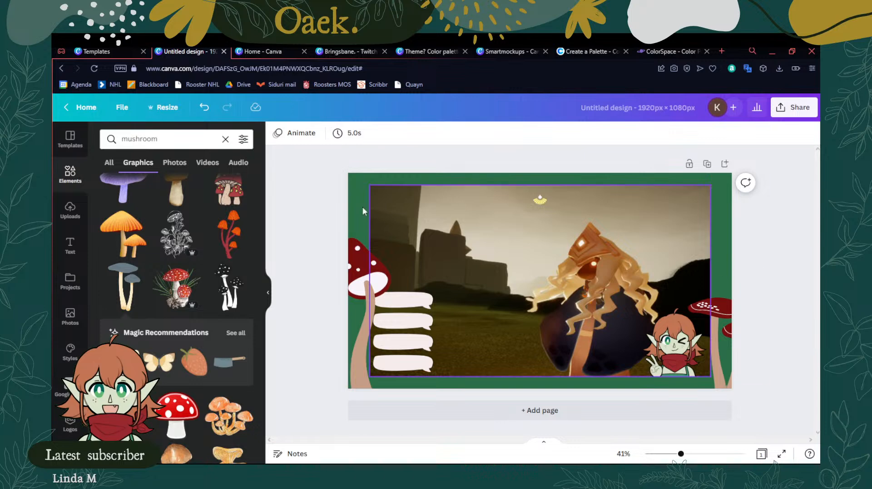
pyautogui.scroll(-1, 213, 247)
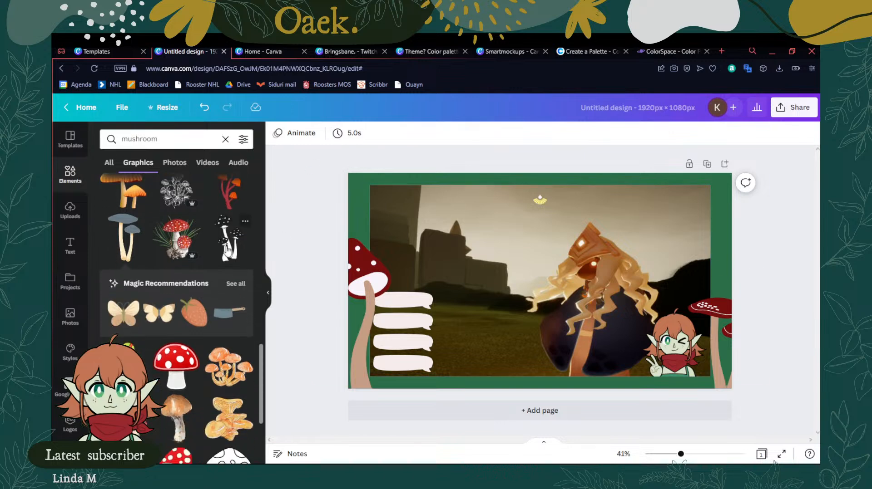
pyautogui.click(226, 247)
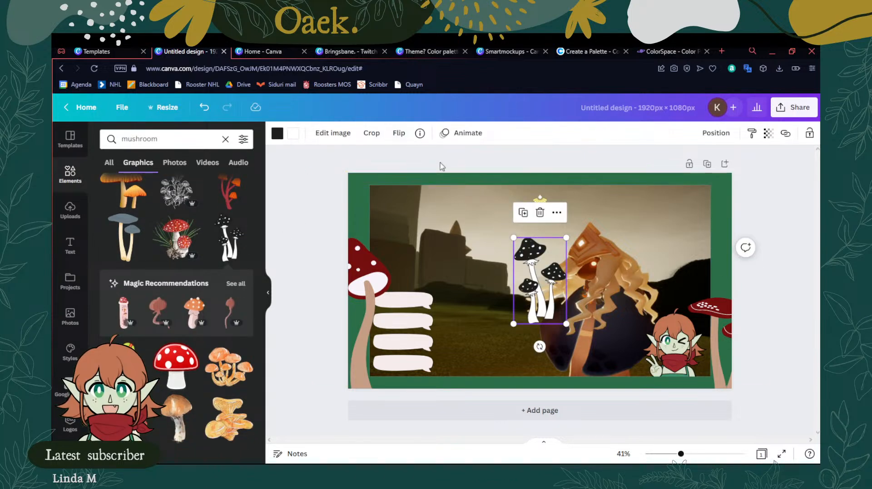
pyautogui.click(539, 213)
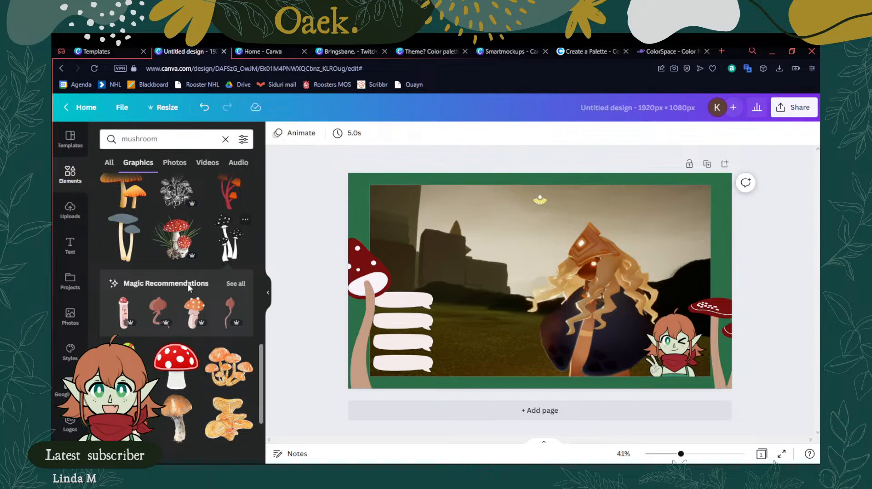
pyautogui.scroll(-2, 169, 297)
pyautogui.scroll(-3, 172, 300)
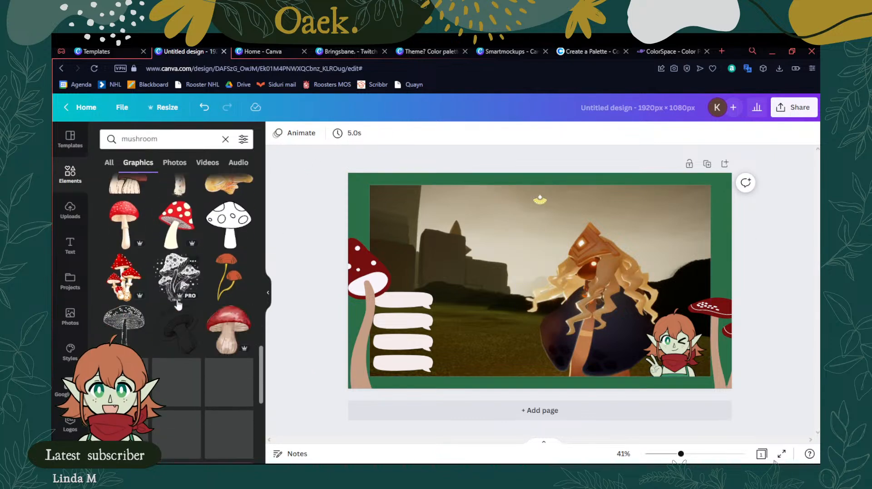
pyautogui.click(215, 293)
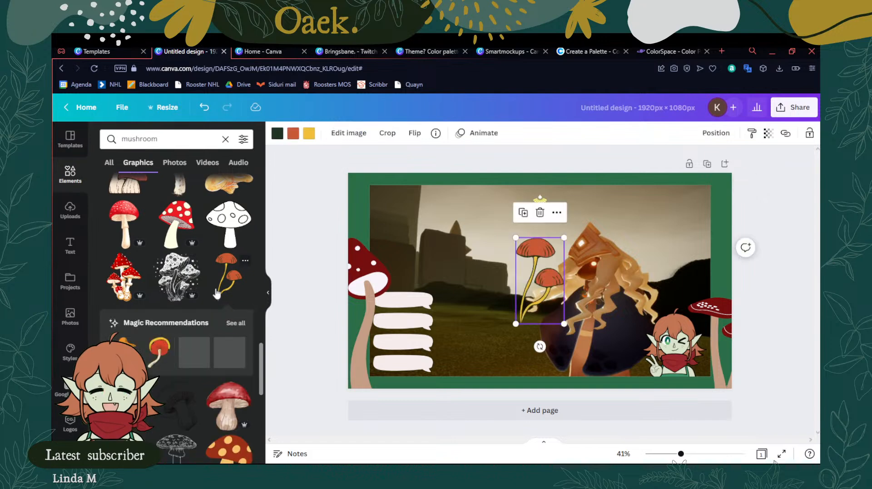
pyautogui.click(539, 213)
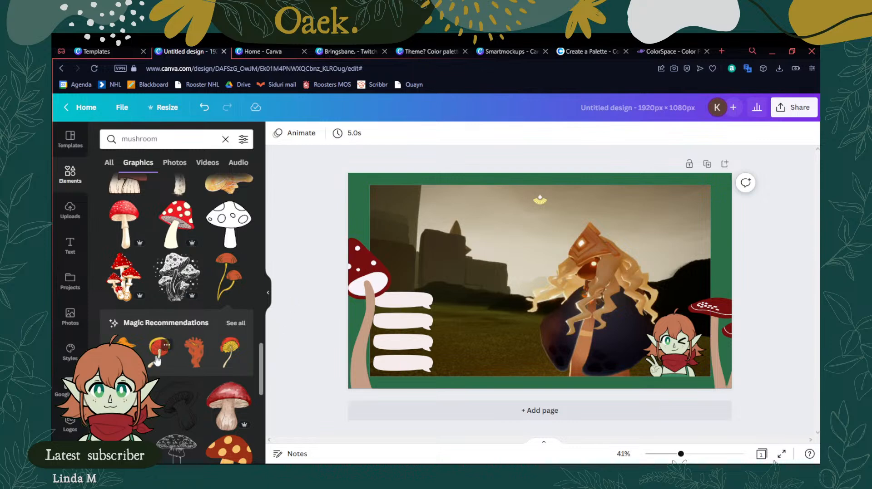
# Try the orange-capped mushroom cluster from the graphics results on the overlay and remove it
pyautogui.scroll(-1, 163, 341)
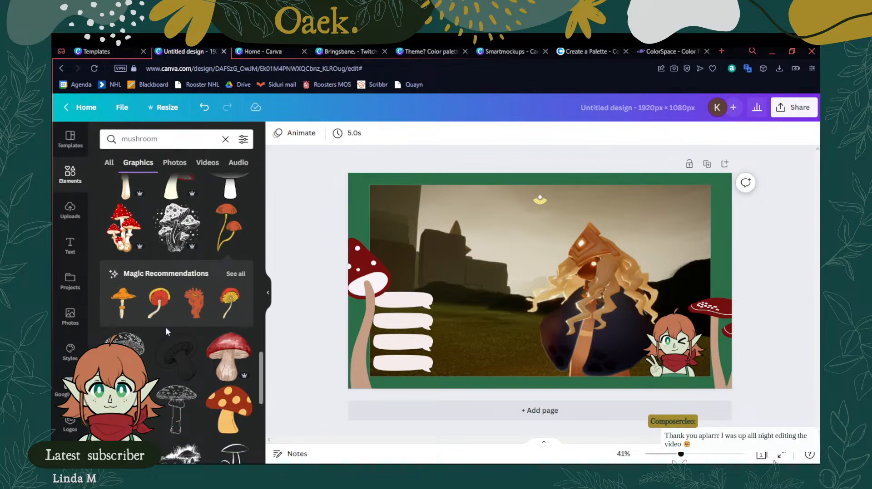
pyautogui.scroll(-3, 167, 332)
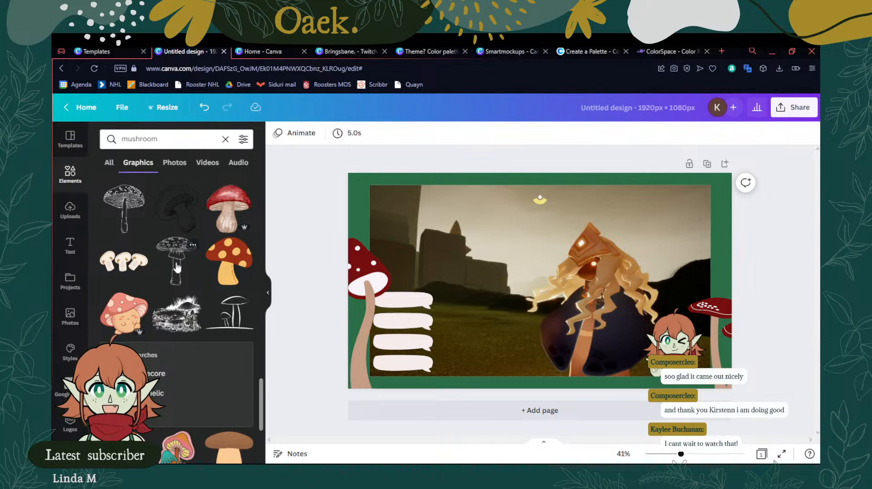
pyautogui.scroll(-3, 177, 269)
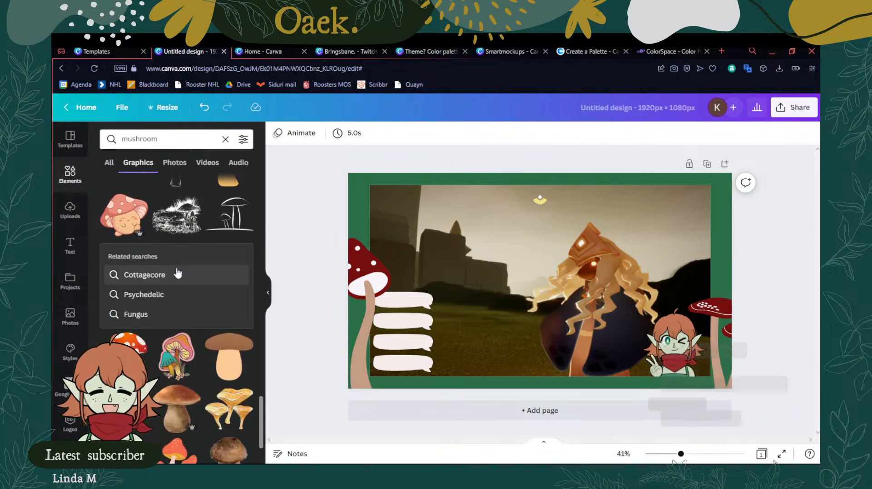
pyautogui.scroll(-3, 182, 292)
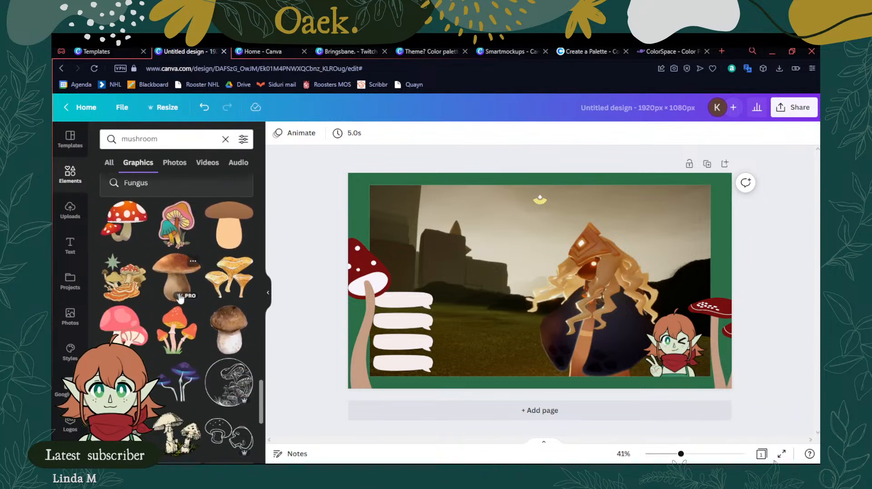
pyautogui.click(185, 340)
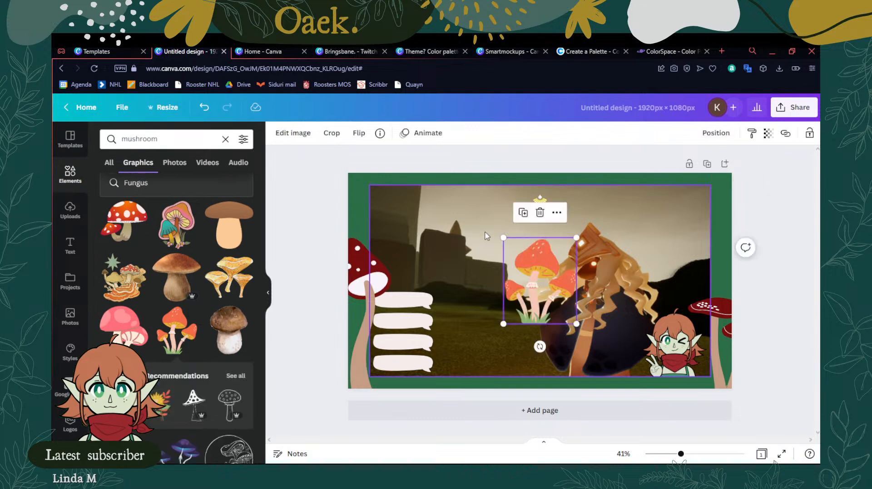
pyautogui.click(540, 214)
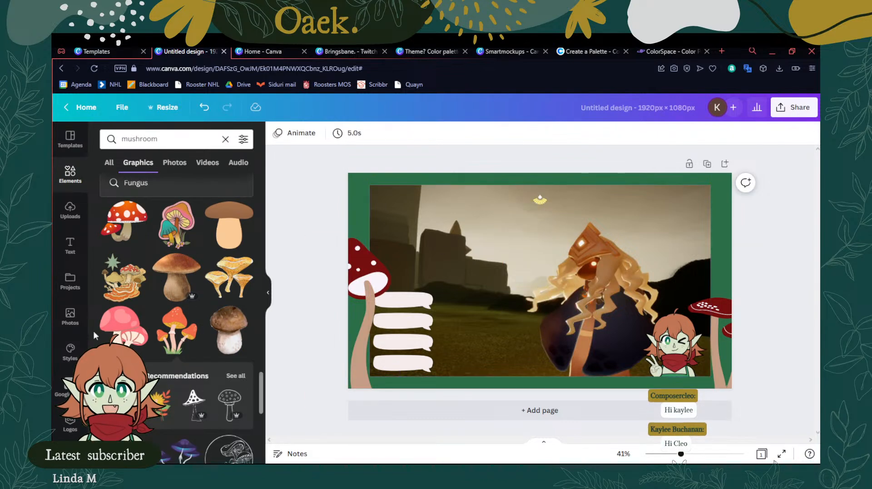
# Try the blue mushroom cluster graphic on the overlay and delete it
pyautogui.scroll(-1, 209, 338)
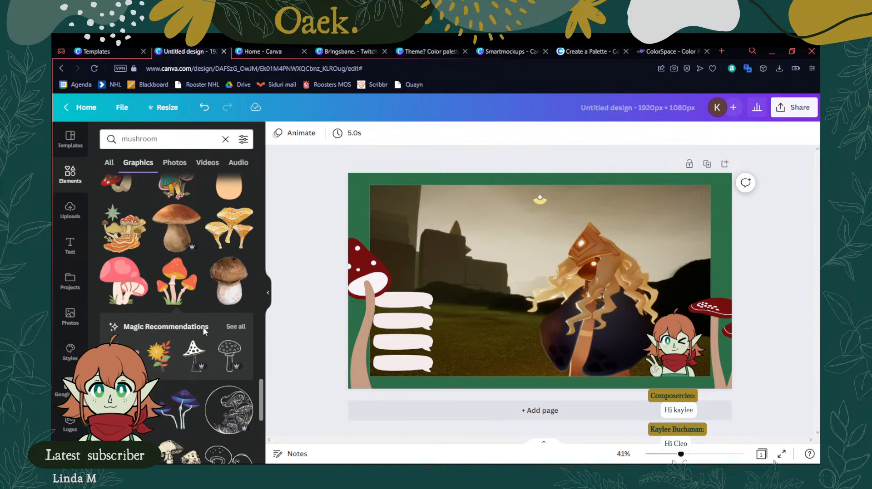
pyautogui.scroll(-2, 191, 313)
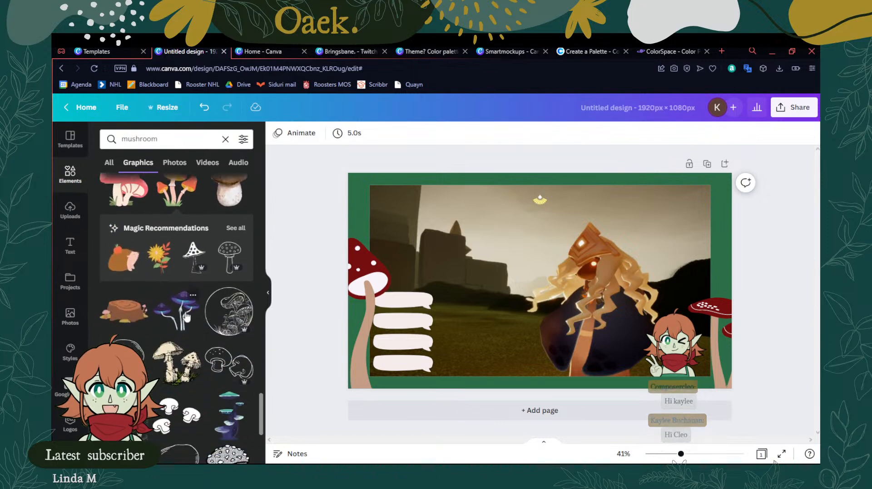
pyautogui.click(186, 317)
pyautogui.click(540, 212)
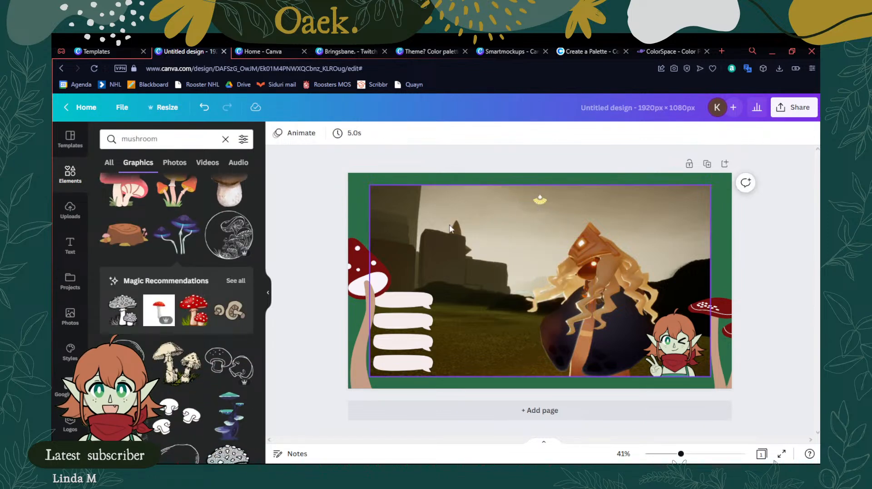
# Try the dark brown three-mushroom graphic over the middle of the overlay and delete it
pyautogui.scroll(-3, 196, 359)
pyautogui.scroll(-2, 207, 350)
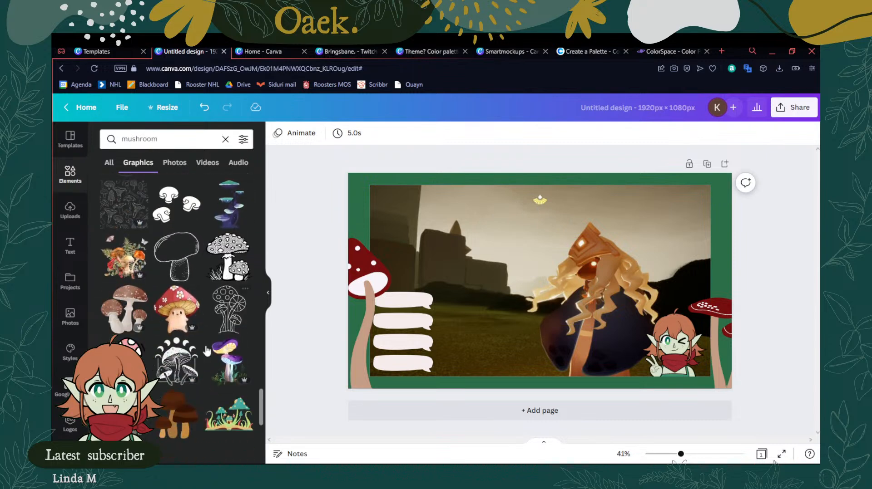
pyautogui.scroll(-1, 205, 346)
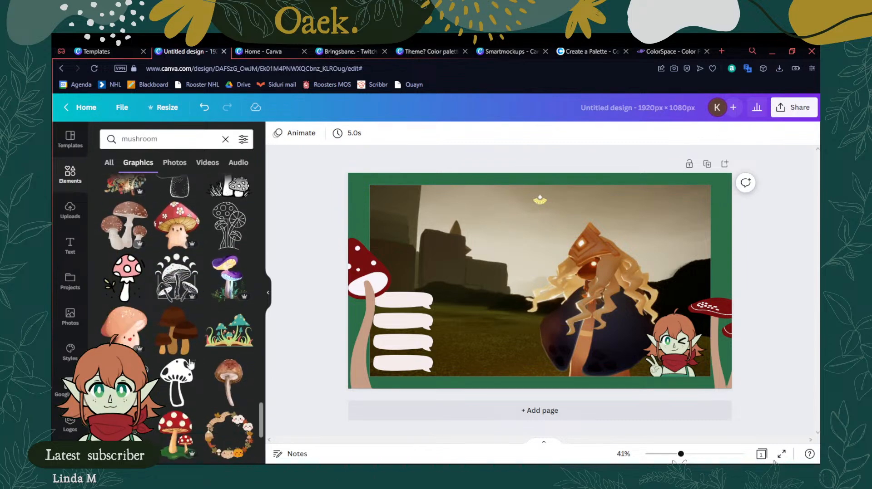
pyautogui.click(177, 331)
pyautogui.moveTo(544, 263); pyautogui.dragTo(508, 278)
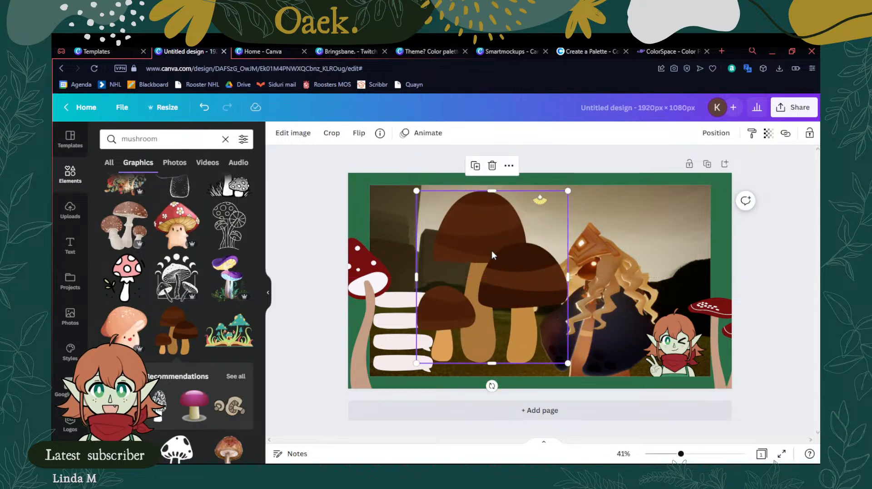
pyautogui.click(492, 165)
# Try the purple spotted mushroom graphic with the yellow stem on the overlay and delete it
pyautogui.scroll(-1, 204, 359)
pyautogui.scroll(-2, 205, 359)
pyautogui.scroll(-3, 190, 361)
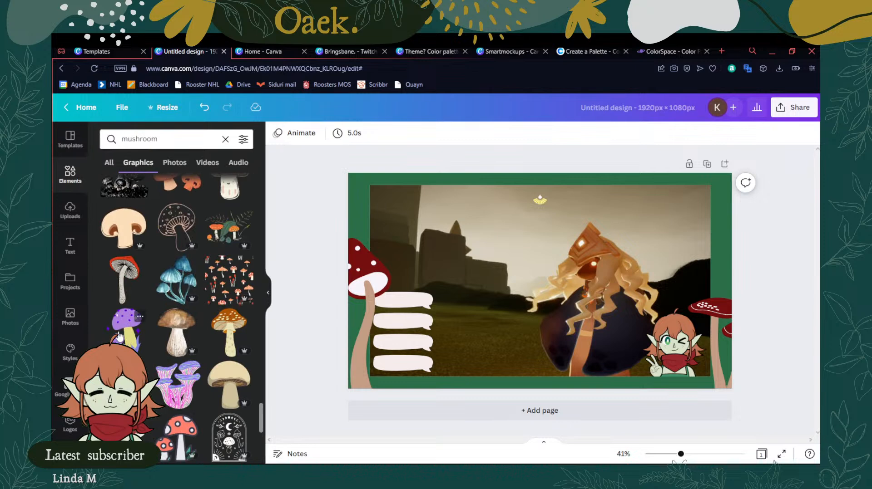
pyautogui.click(127, 323)
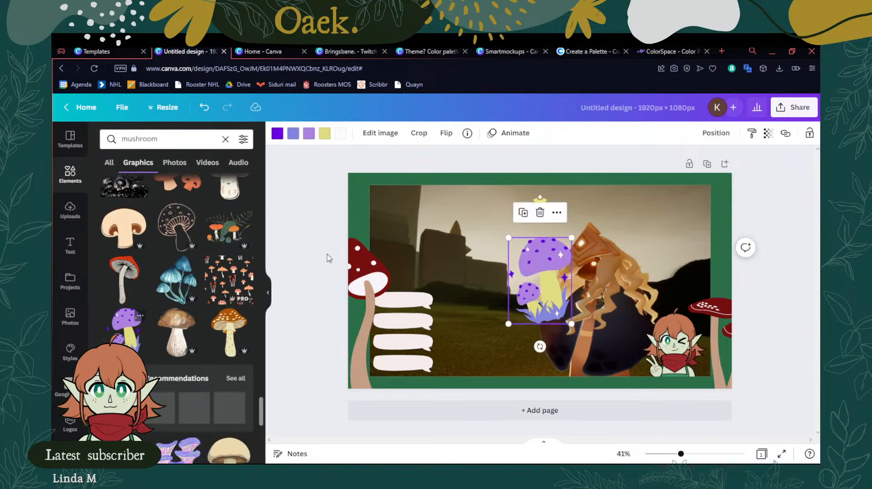
pyautogui.click(539, 213)
# Try the recommended pink-capped twin mushroom beside the chat bubbles and delete it
pyautogui.scroll(-1, 194, 379)
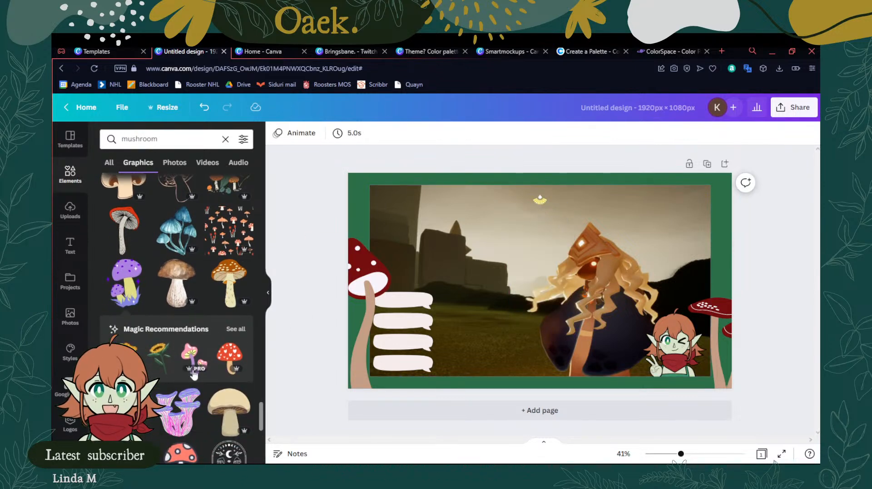
pyautogui.click(193, 359)
pyautogui.moveTo(532, 279); pyautogui.dragTo(479, 328)
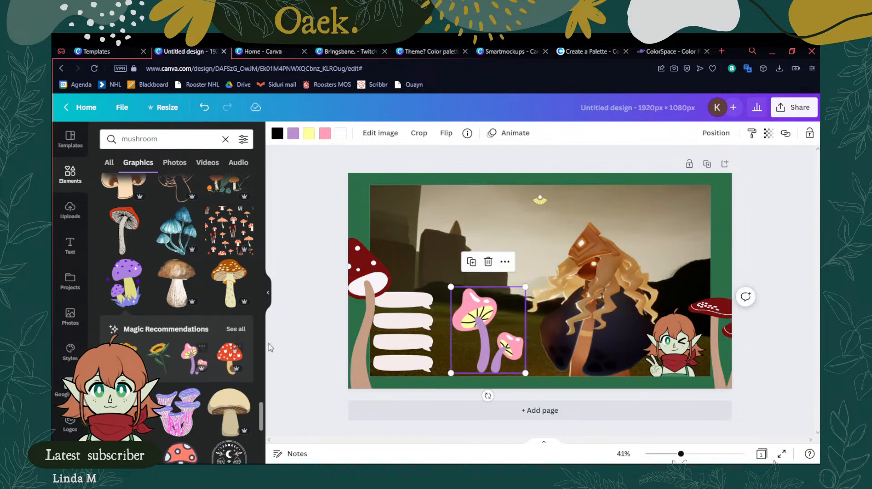
pyautogui.click(487, 263)
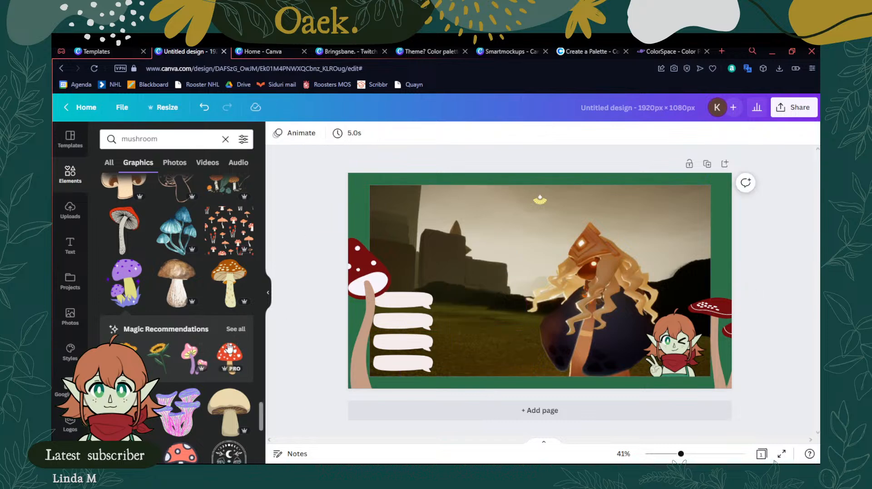
# Add the pink-capped twin mushroom to the overlay again, view all graphics recommended for it, and remove the mushroom
pyautogui.click(236, 329)
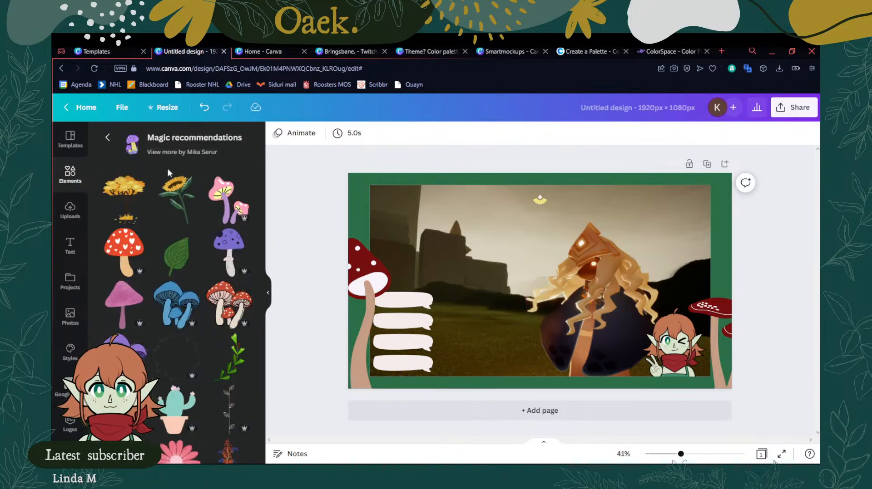
pyautogui.scroll(-5, 178, 286)
pyautogui.scroll(5, 178, 284)
pyautogui.click(220, 195)
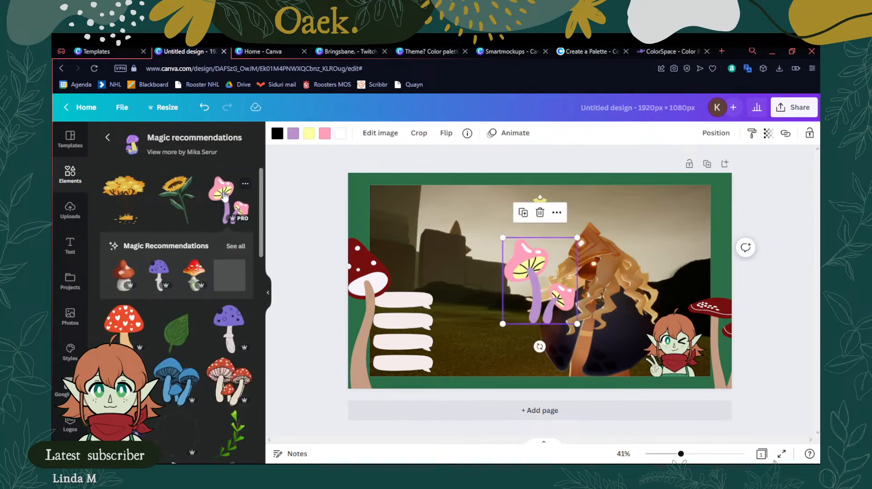
pyautogui.click(236, 248)
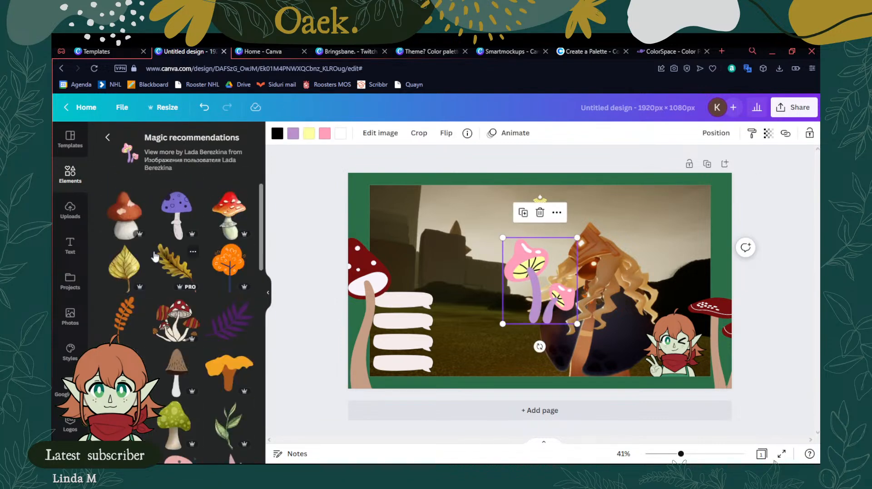
pyautogui.moveTo(527, 285); pyautogui.dragTo(674, 233)
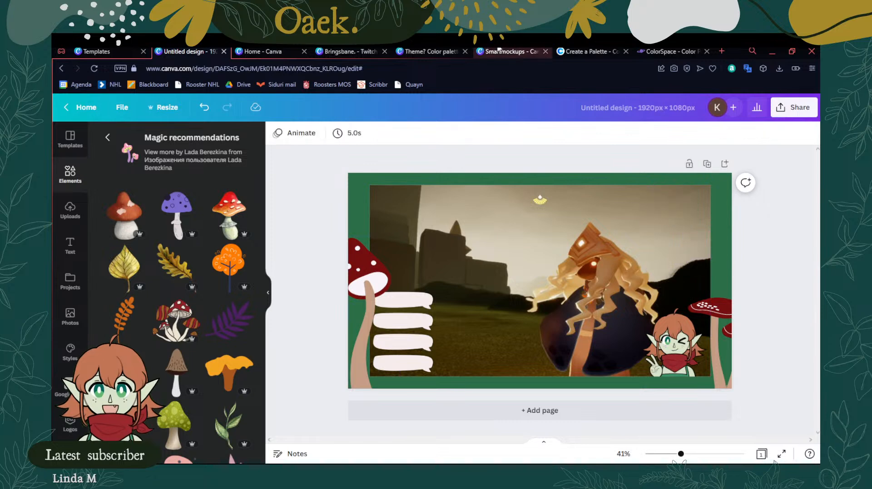
# Switch to the "Theme? Color palette Typography" whiteboard and show all recently used elements
pyautogui.click(427, 51)
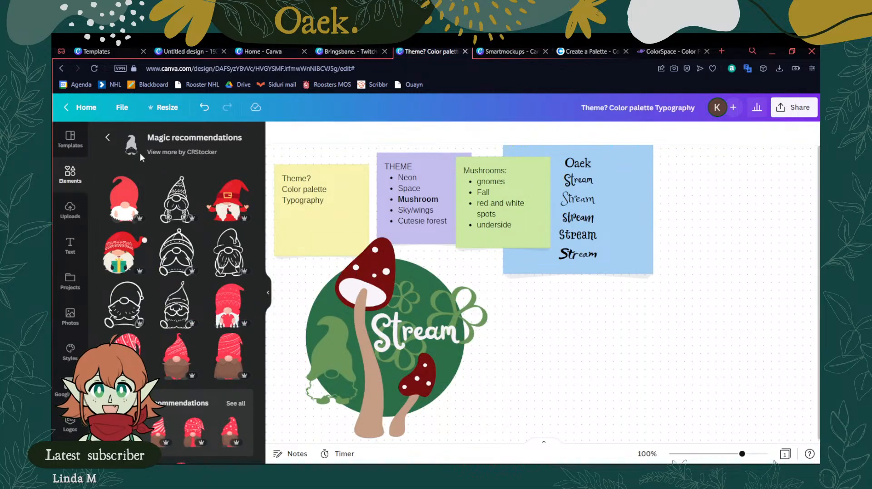
pyautogui.click(106, 137)
pyautogui.click(224, 140)
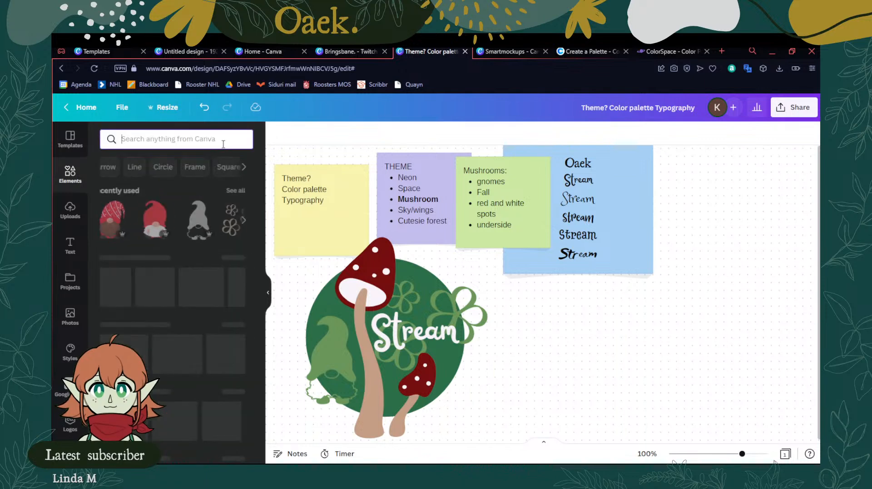
pyautogui.click(241, 191)
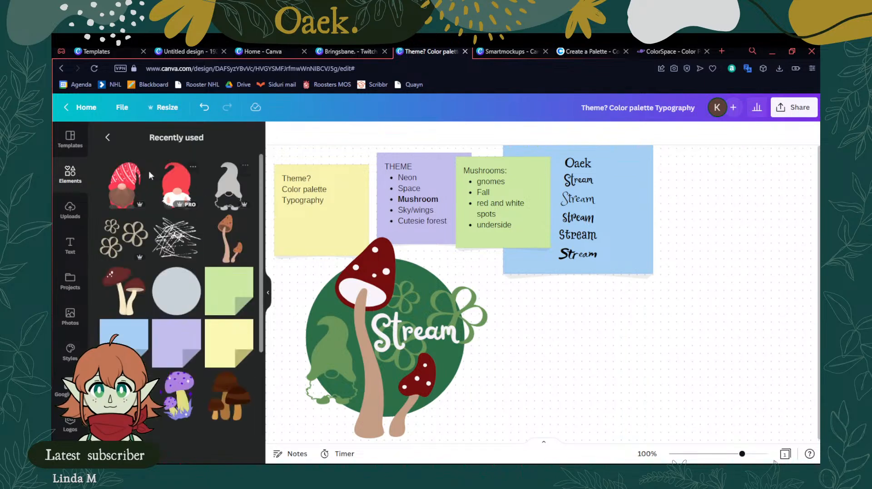
pyautogui.click(108, 137)
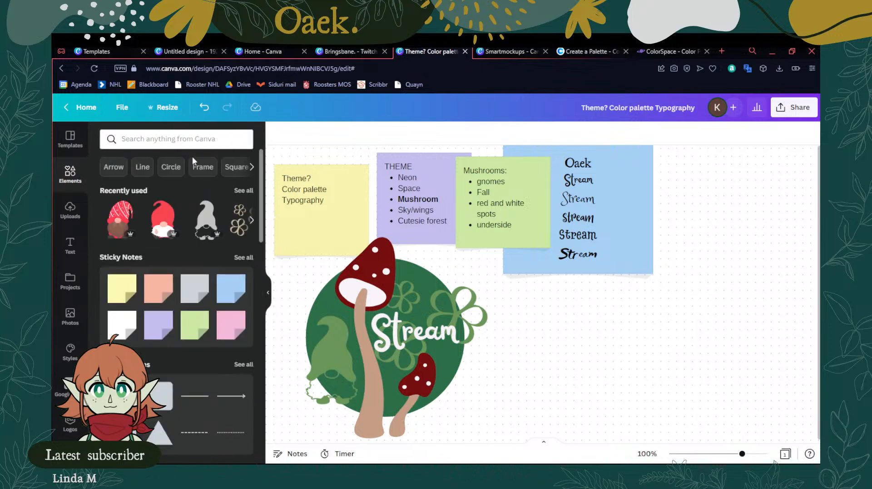
pyautogui.click(249, 193)
pyautogui.scroll(-2, 177, 295)
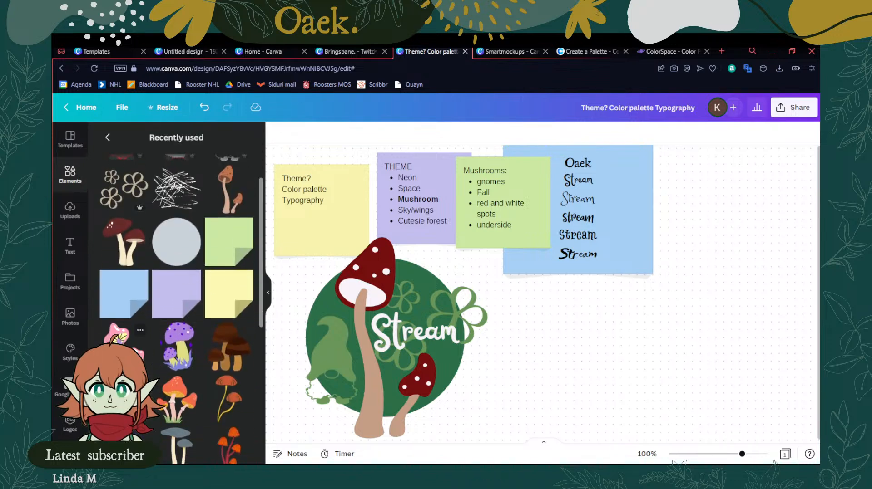
# Place the pink-capped twin mushroom and the purple spotted mushroom in the empty whiteboard area beyond the Stream logo and blue note
pyautogui.click(120, 338)
pyautogui.moveTo(477, 219); pyautogui.dragTo(694, 275)
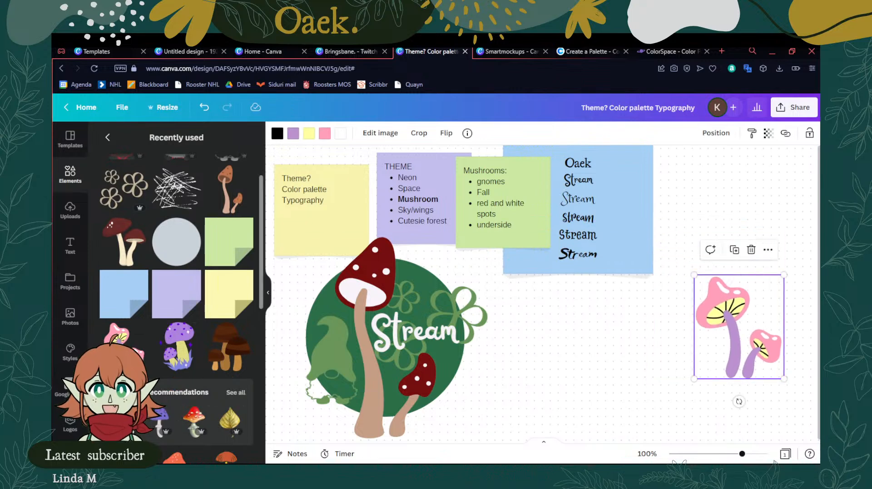
pyautogui.click(170, 405)
pyautogui.moveTo(516, 246); pyautogui.dragTo(638, 314)
pyautogui.moveTo(679, 379); pyautogui.dragTo(773, 277)
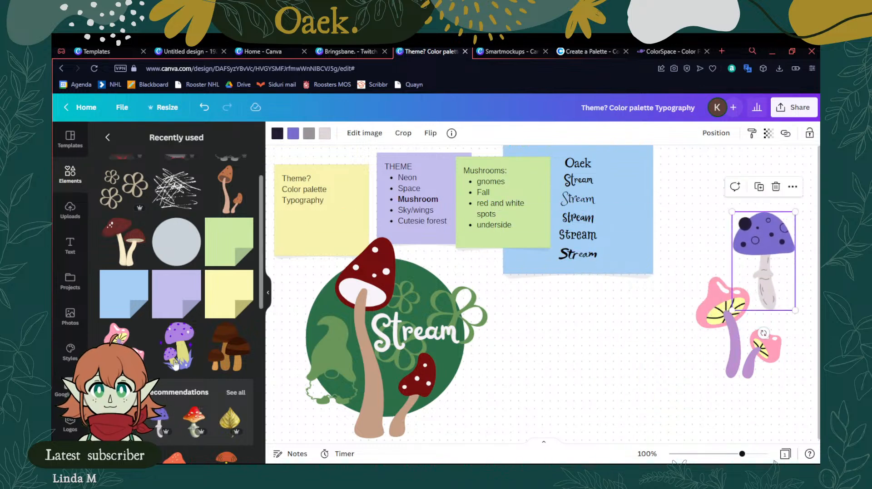
# Add the brown conical mushroom from the pink mushroom's full recommendations, shrink it and place it beside the pink mushrooms
pyautogui.click(237, 393)
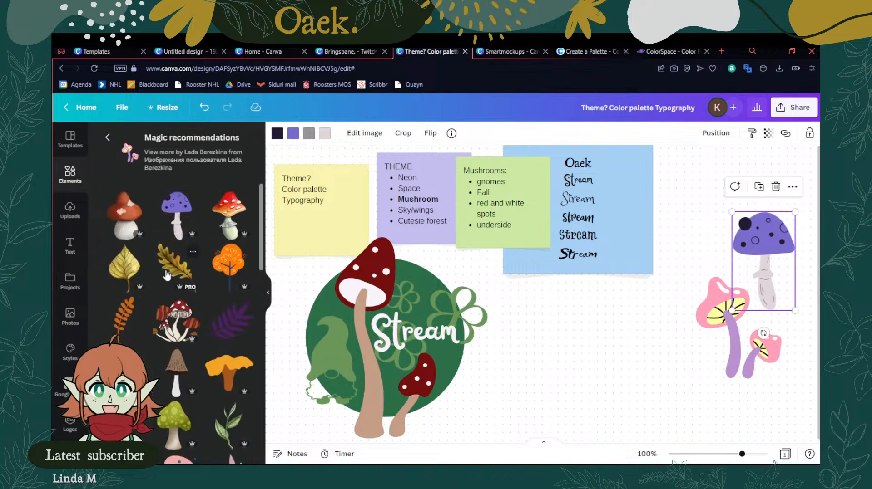
pyautogui.scroll(-3, 190, 231)
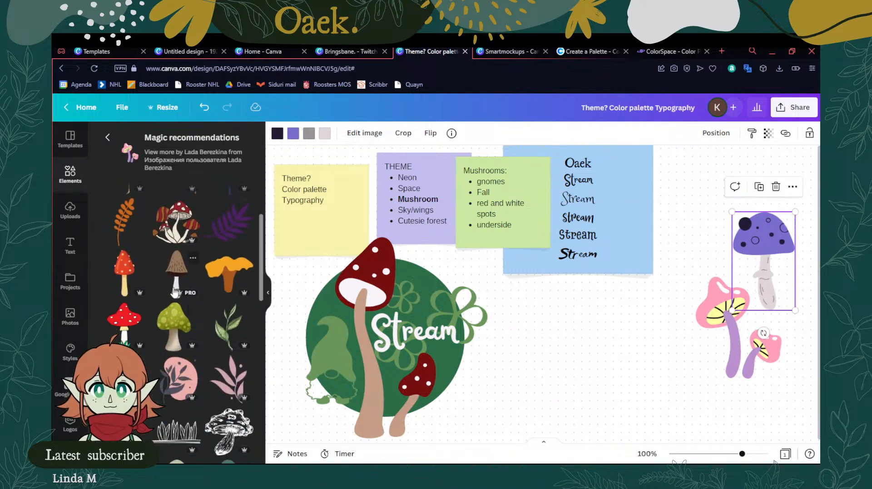
pyautogui.click(177, 273)
pyautogui.moveTo(563, 303); pyautogui.dragTo(681, 334)
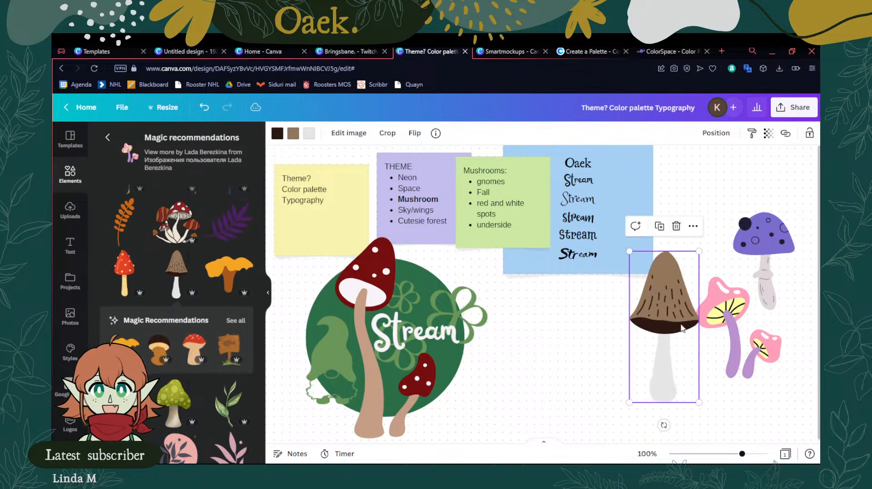
pyautogui.moveTo(699, 252); pyautogui.dragTo(679, 325)
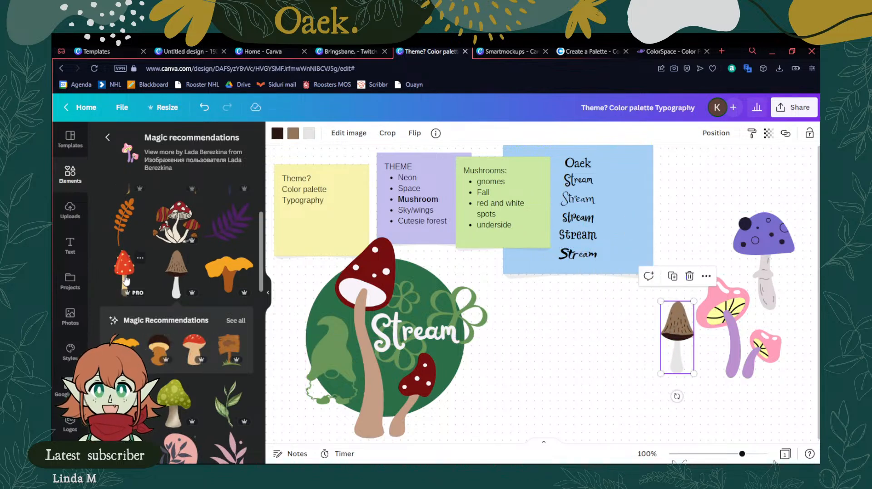
# Try the red conical mushroom with pale spots on the whiteboard and delete it
pyautogui.click(125, 282)
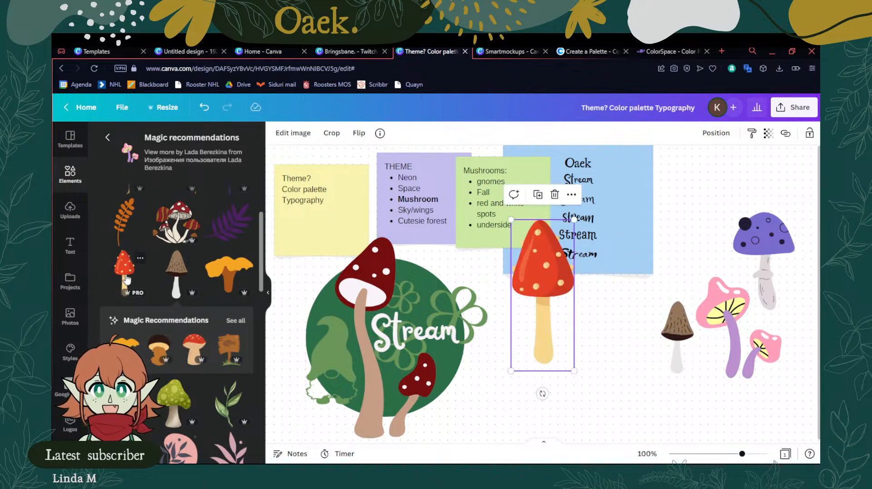
pyautogui.click(554, 196)
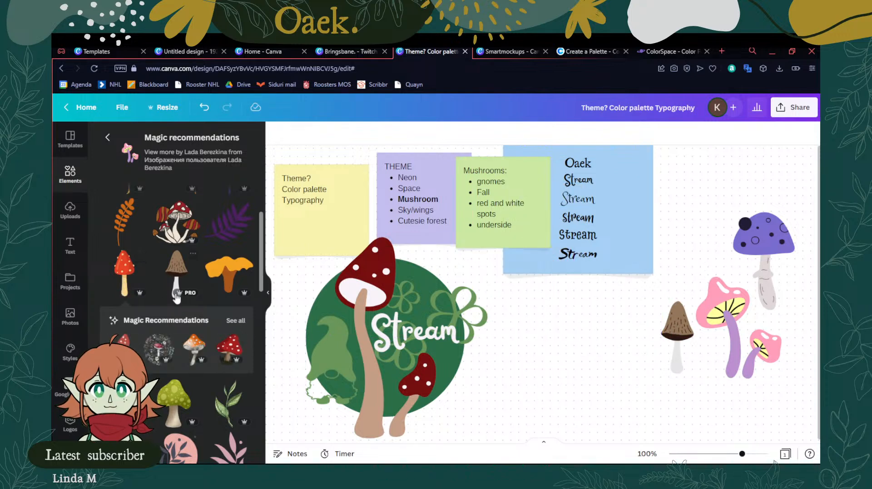
# Show the full recommendations for the brown conical mushroom, deleting the extra copy added to the whiteboard
pyautogui.click(175, 287)
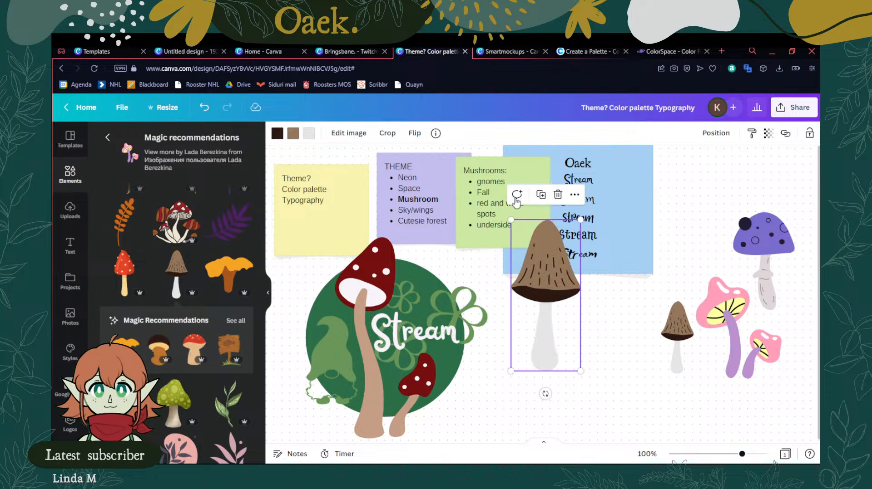
pyautogui.click(558, 194)
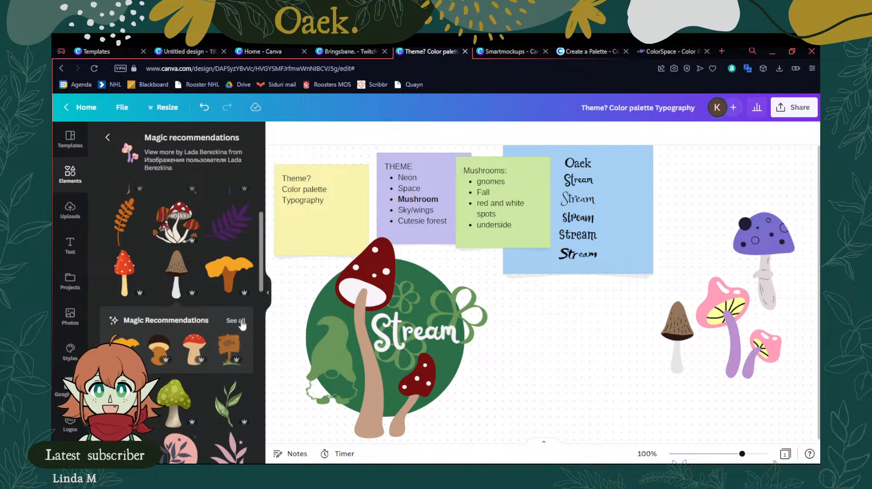
pyautogui.click(242, 321)
# Try the two separate orange mushrooms on the whiteboard and delete them
pyautogui.click(185, 256)
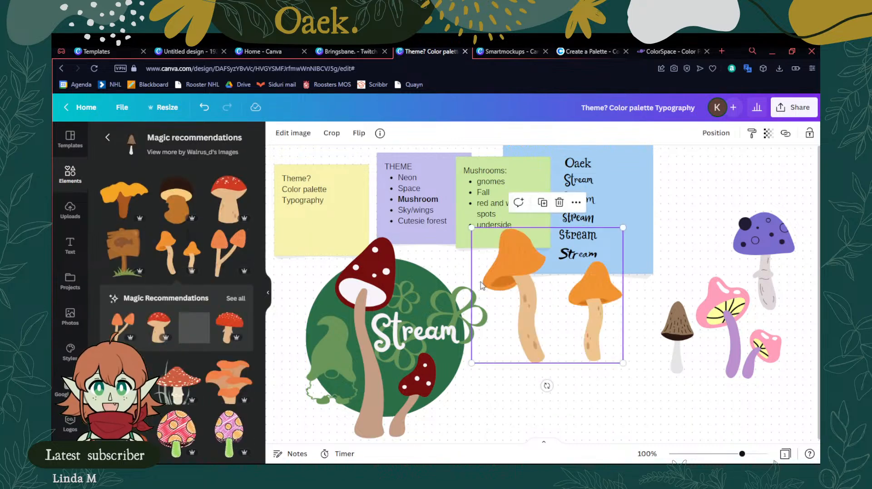
pyautogui.click(560, 203)
# Add the forked orange twin mushroom, shrink it and place it above the brown mushroom, beside the purple spotted one
pyautogui.click(220, 255)
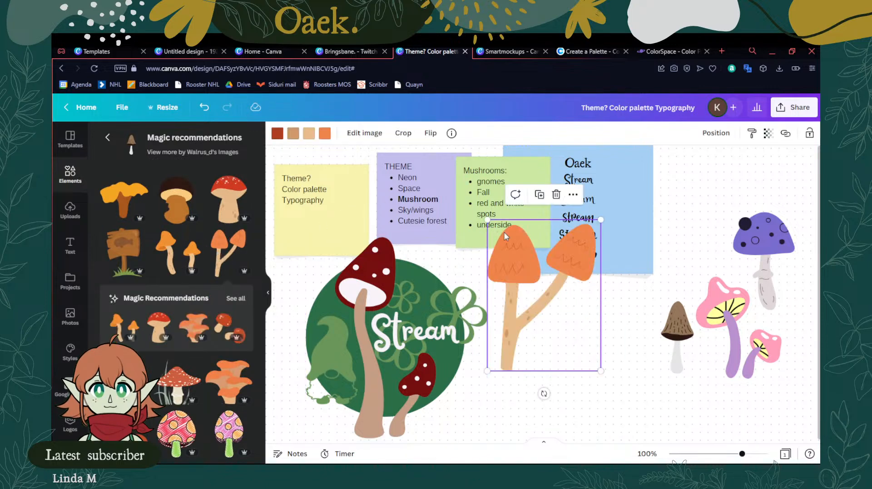
pyautogui.moveTo(538, 265); pyautogui.dragTo(632, 297)
pyautogui.moveTo(695, 253); pyautogui.dragTo(660, 298)
pyautogui.moveTo(611, 346); pyautogui.dragTo(698, 222)
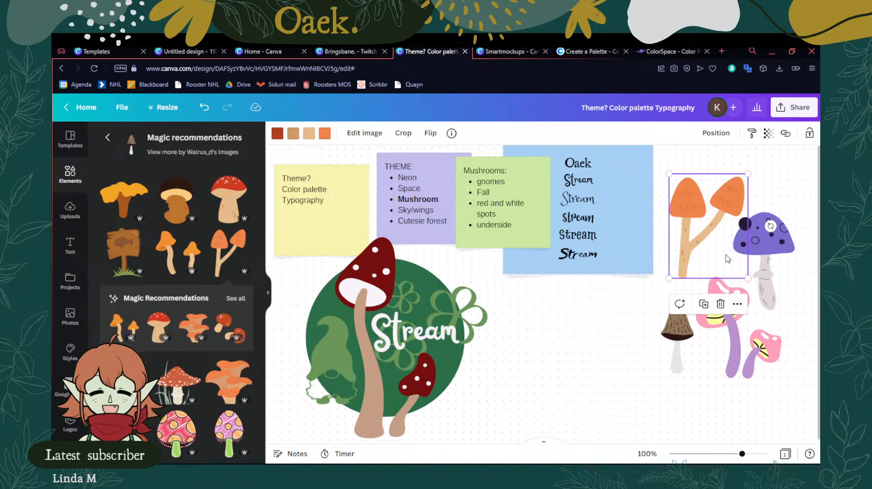
pyautogui.click(808, 191)
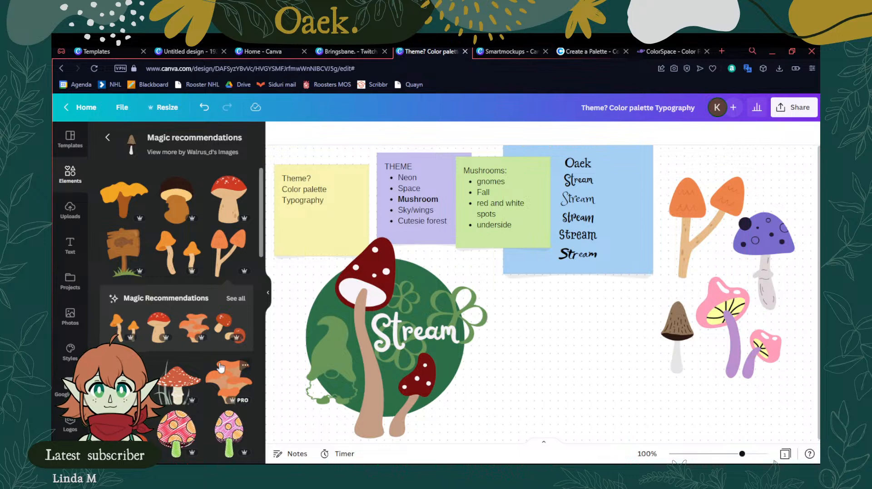
# Try the clustered orange mushroom on the whiteboard and delete it
pyautogui.click(190, 338)
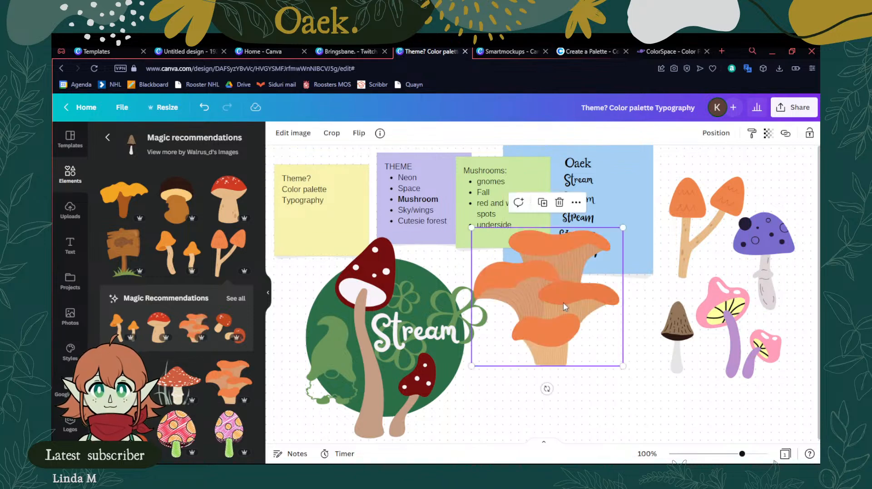
pyautogui.click(558, 205)
pyautogui.click(704, 254)
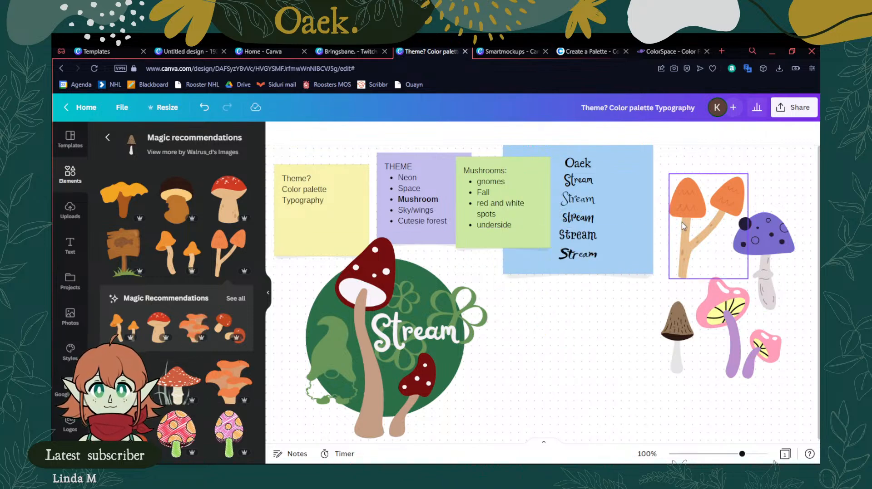
pyautogui.click(782, 254)
pyautogui.click(706, 320)
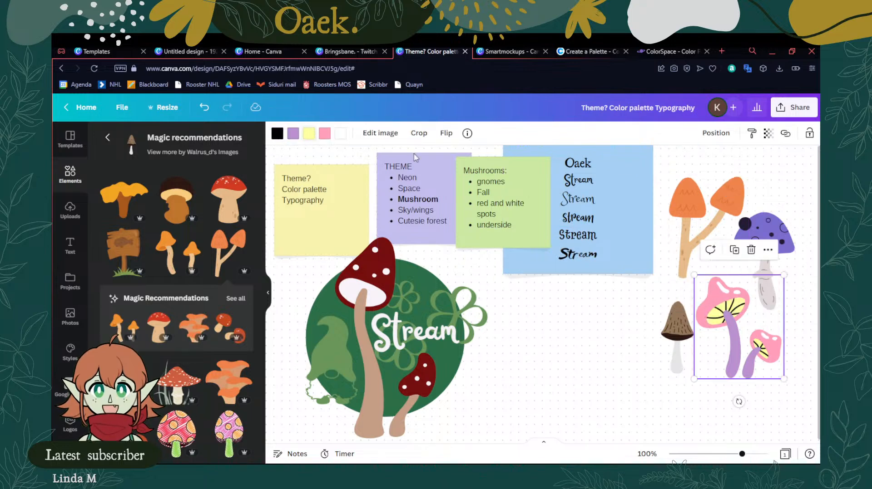
# Recolour the purple spotted mushroom with a dark red cap and off-white spots from the Stream Kit palette
pyautogui.click(768, 224)
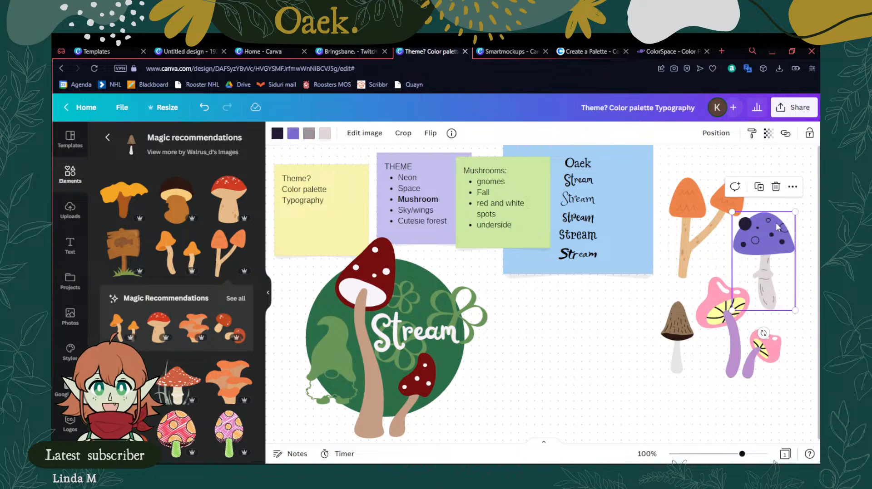
pyautogui.click(286, 135)
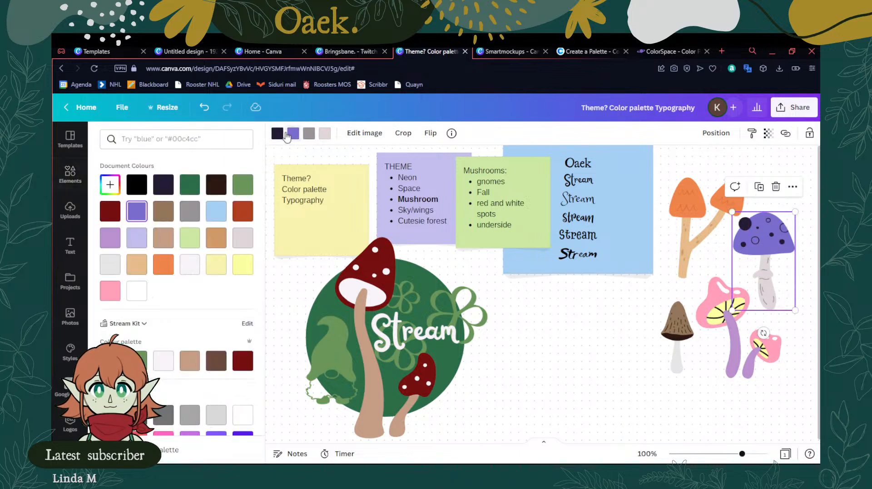
pyautogui.click(286, 135)
pyautogui.click(292, 133)
pyautogui.click(243, 361)
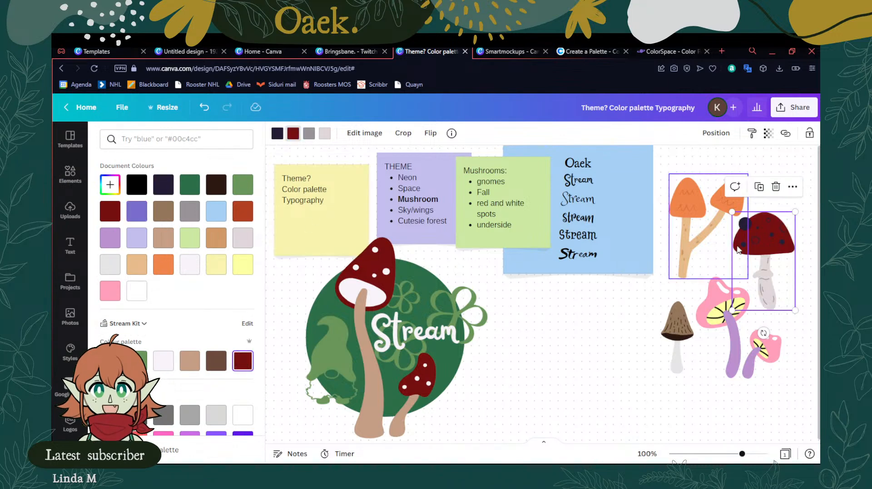
pyautogui.click(277, 134)
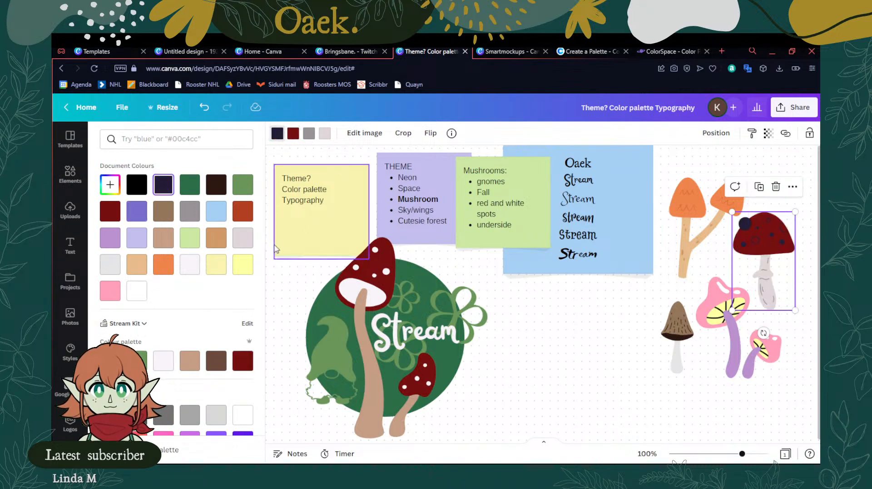
pyautogui.click(159, 362)
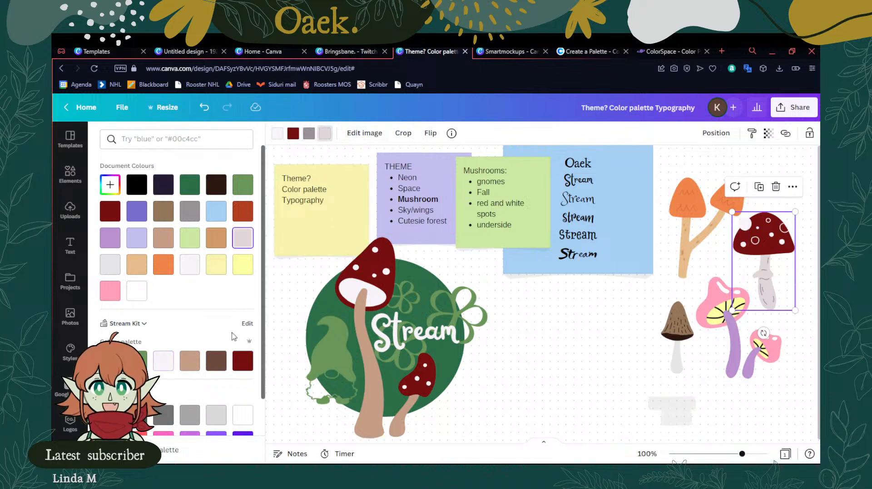
# Colour the spotted mushroom's stem tan and its stem details brown, and place it beside the logo's smaller red mushroom
pyautogui.click(194, 360)
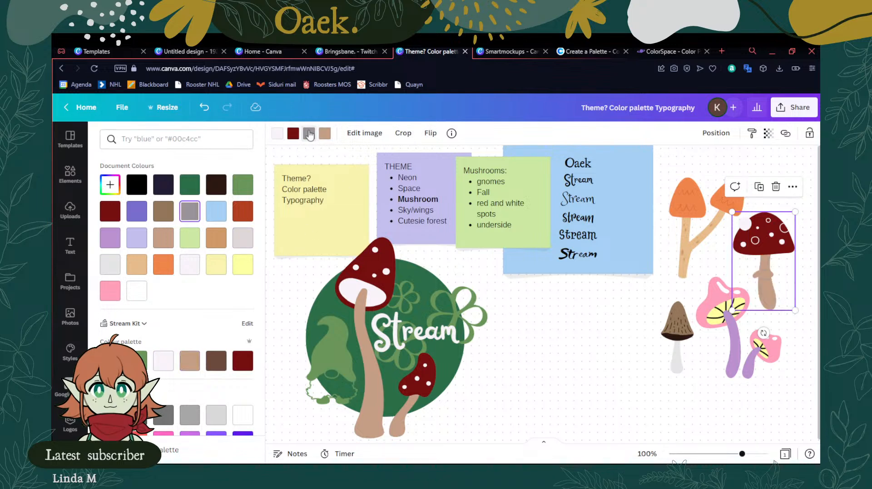
pyautogui.click(216, 361)
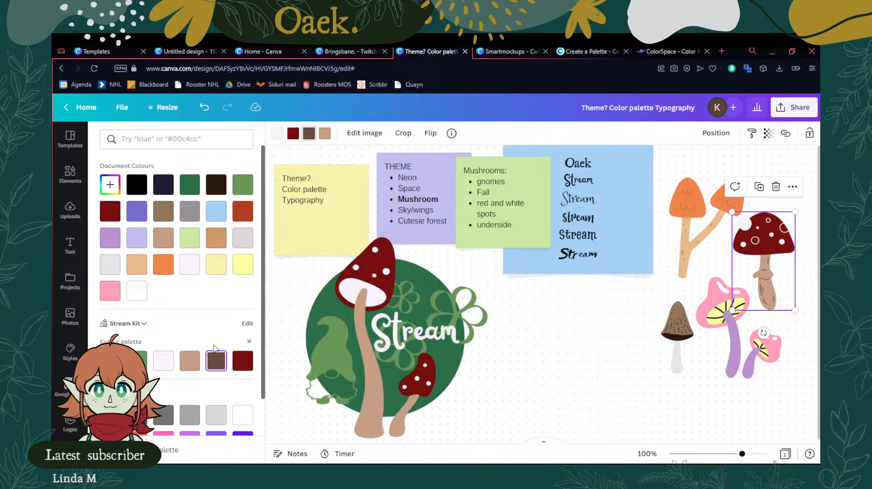
pyautogui.moveTo(764, 272); pyautogui.dragTo(478, 395)
# Recolour the brown conical mushroom with a tan stem, dark red cap and off-white details, and place it above the Stream lettering
pyautogui.moveTo(675, 336); pyautogui.dragTo(541, 349)
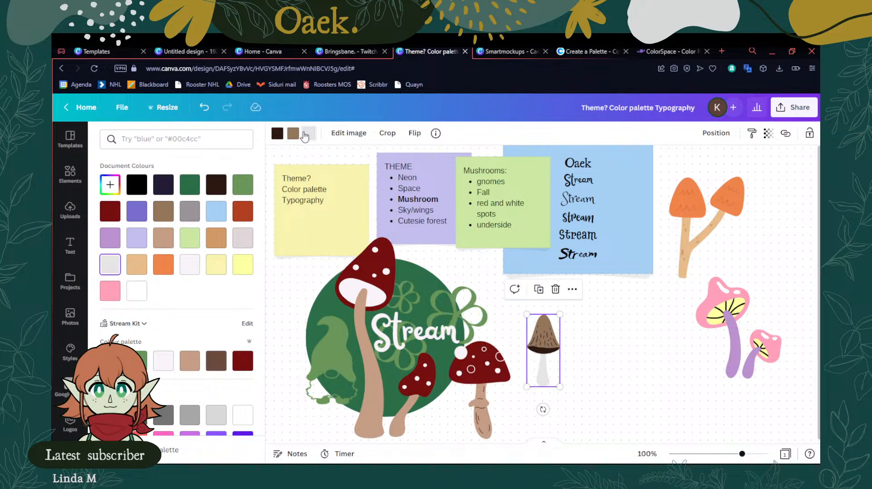
pyautogui.click(190, 361)
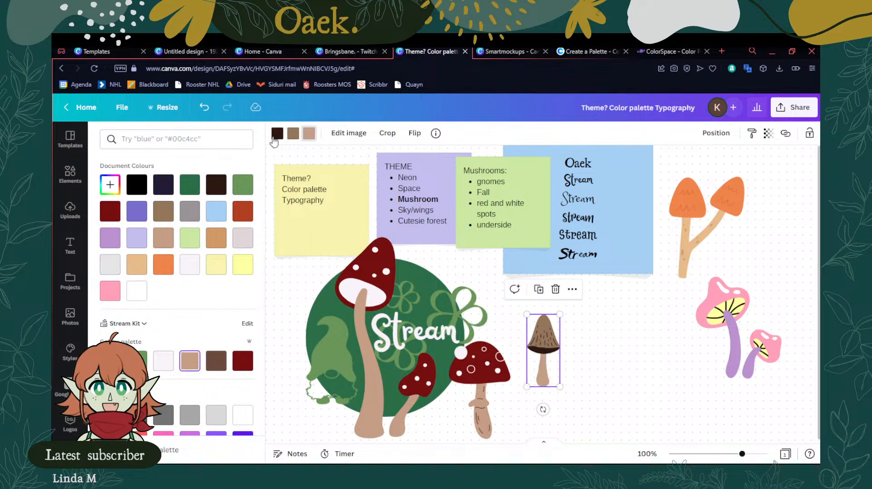
pyautogui.click(293, 134)
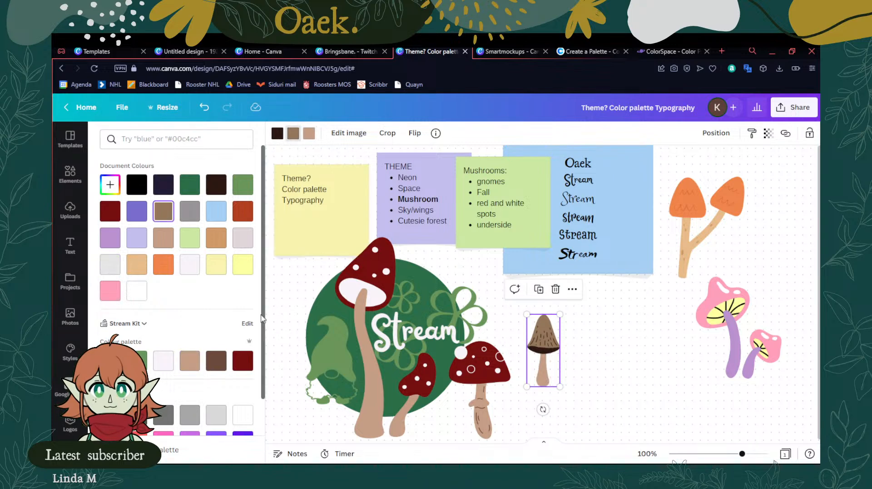
pyautogui.click(239, 365)
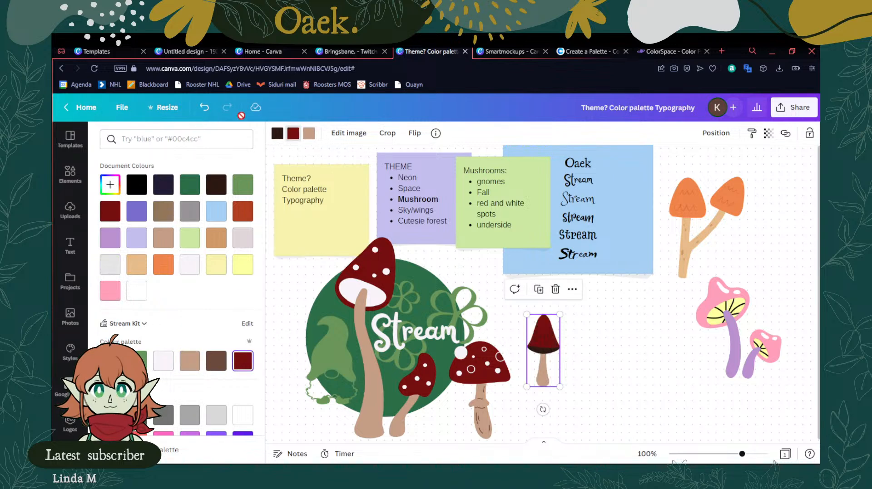
pyautogui.click(278, 134)
pyautogui.click(164, 361)
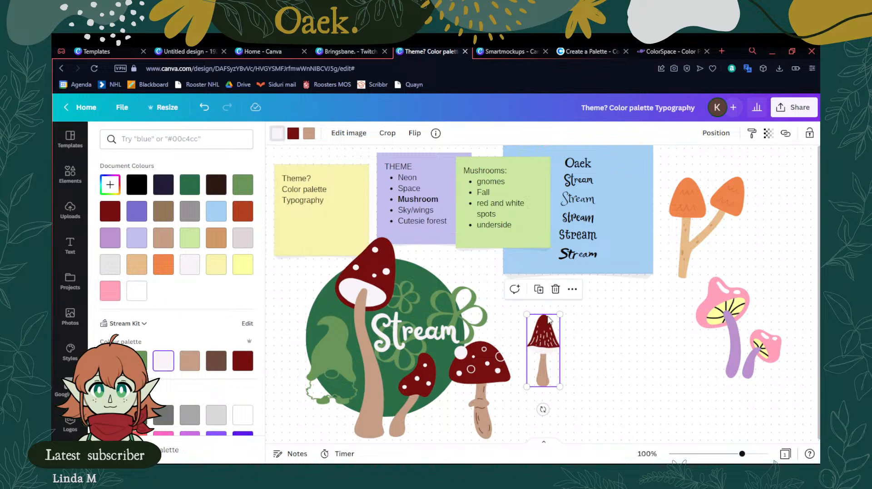
pyautogui.moveTo(530, 341); pyautogui.dragTo(410, 278)
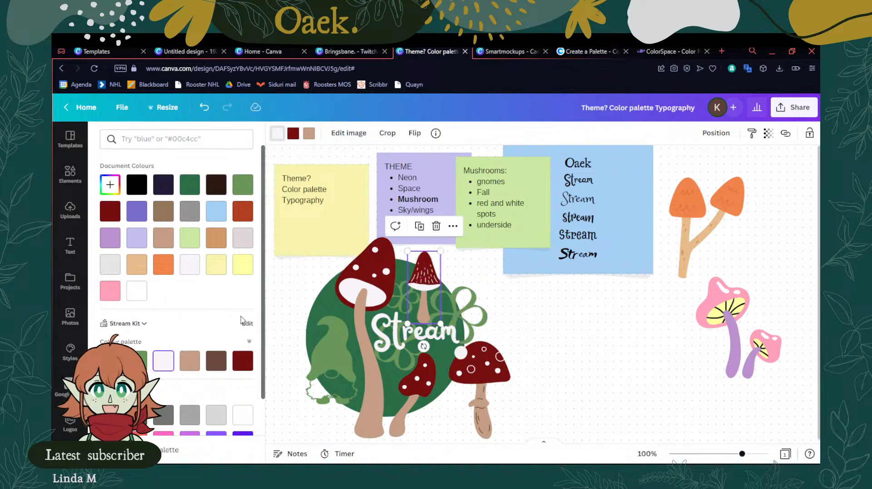
# Try the brown palette colour on the conical mushroom's details and return them to off-white
pyautogui.click(211, 366)
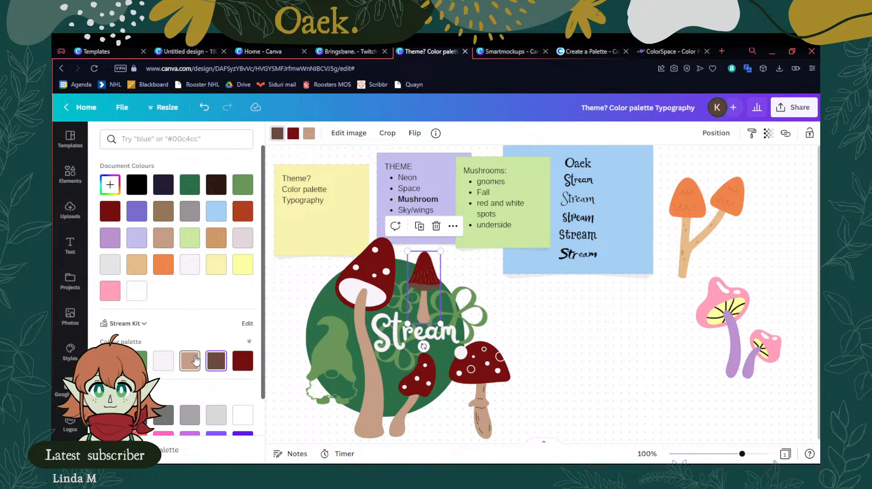
pyautogui.click(195, 361)
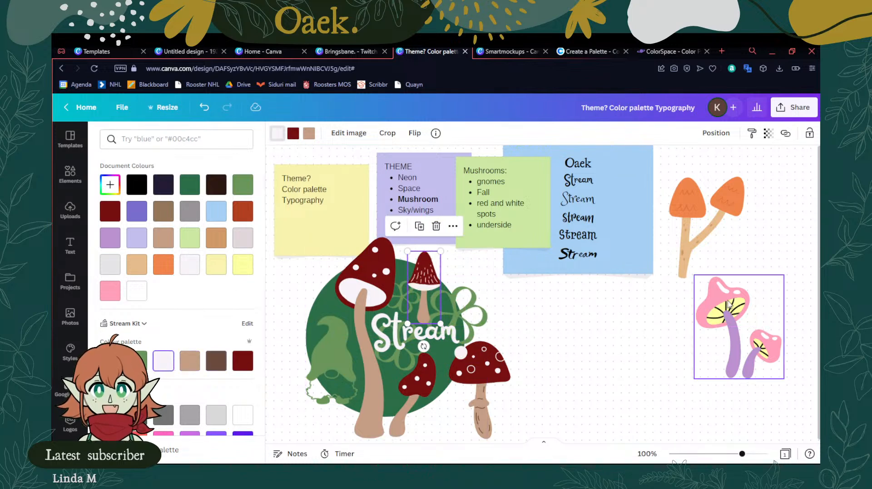
# Move the pink twin mushroom below the blue note and recolour its caps dark red and undersides off-white
pyautogui.click(727, 318)
pyautogui.moveTo(727, 318); pyautogui.dragTo(558, 334)
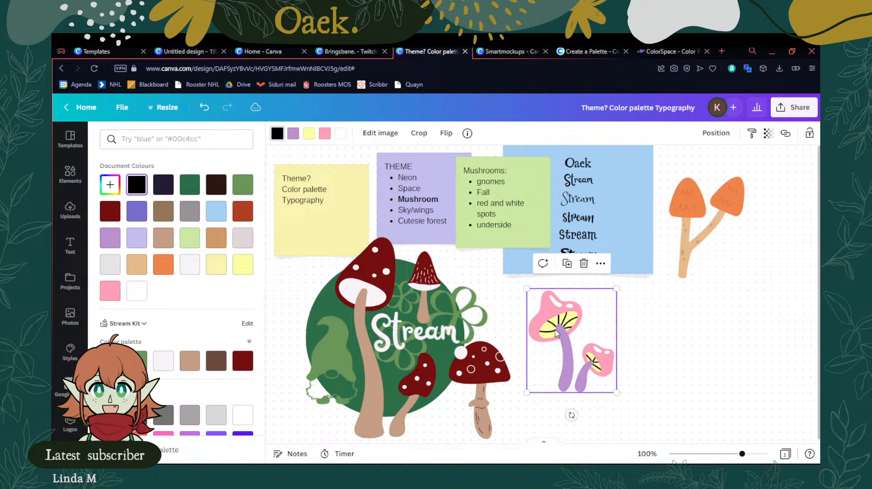
pyautogui.click(324, 133)
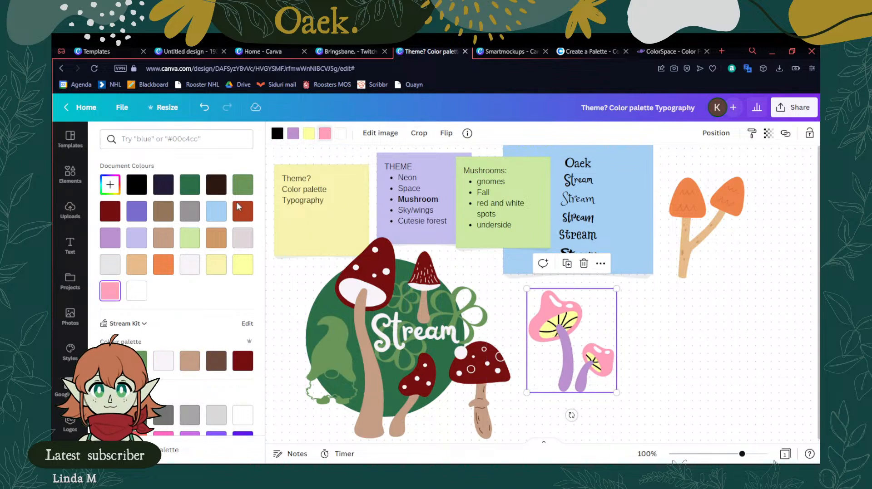
pyautogui.click(241, 363)
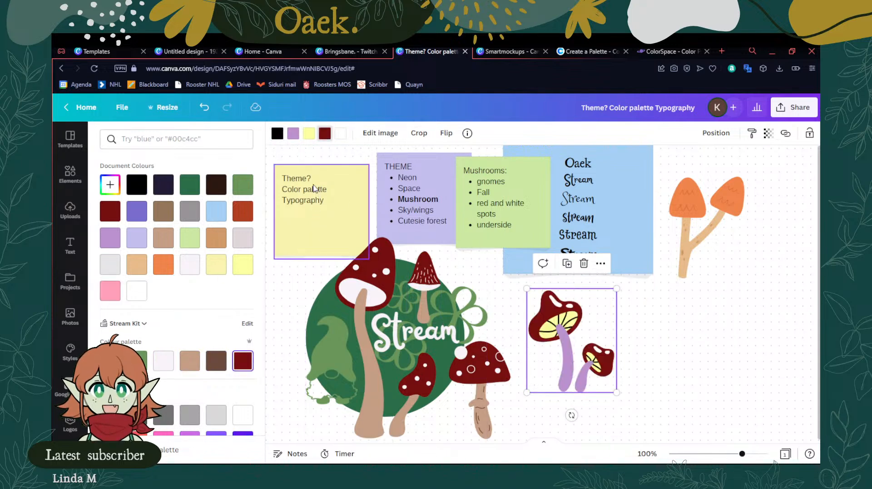
pyautogui.click(167, 363)
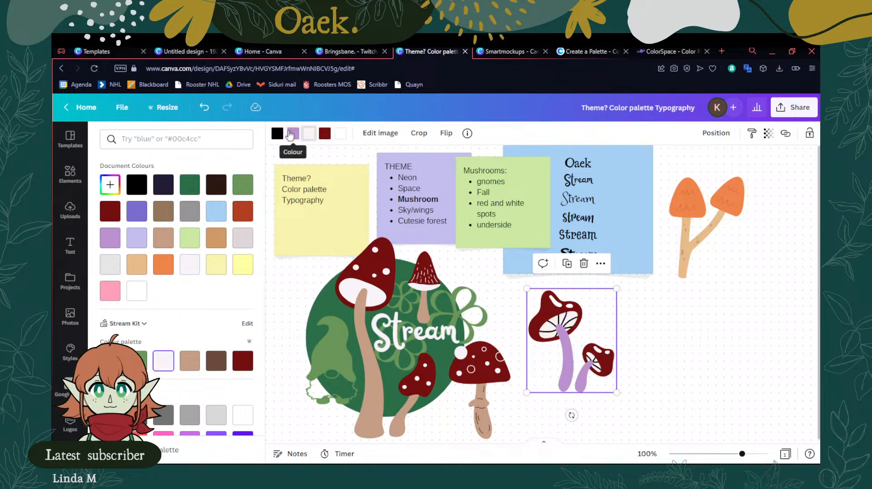
# Colour the twin mushroom's stems tan and its gill lines brown, and place it beside the Stream logo
pyautogui.click(291, 133)
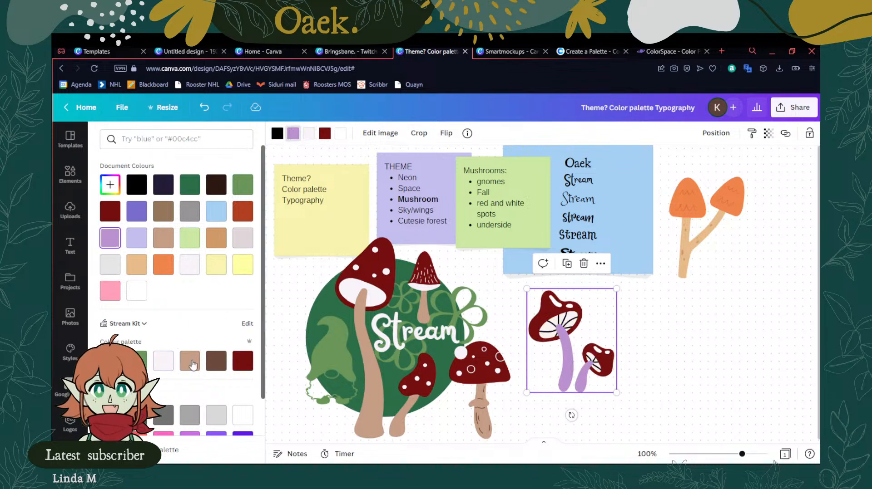
pyautogui.click(191, 365)
pyautogui.click(277, 133)
pyautogui.click(216, 362)
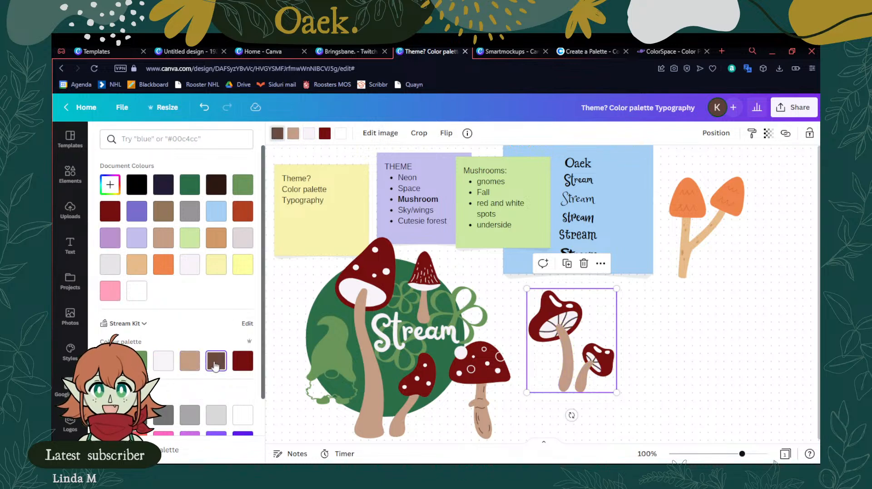
pyautogui.moveTo(576, 362); pyautogui.dragTo(537, 344)
# Move the orange twin mushroom below the blue note and recolour its caps dark red and its stems tan
pyautogui.click(711, 232)
pyautogui.moveTo(710, 233); pyautogui.dragTo(631, 366)
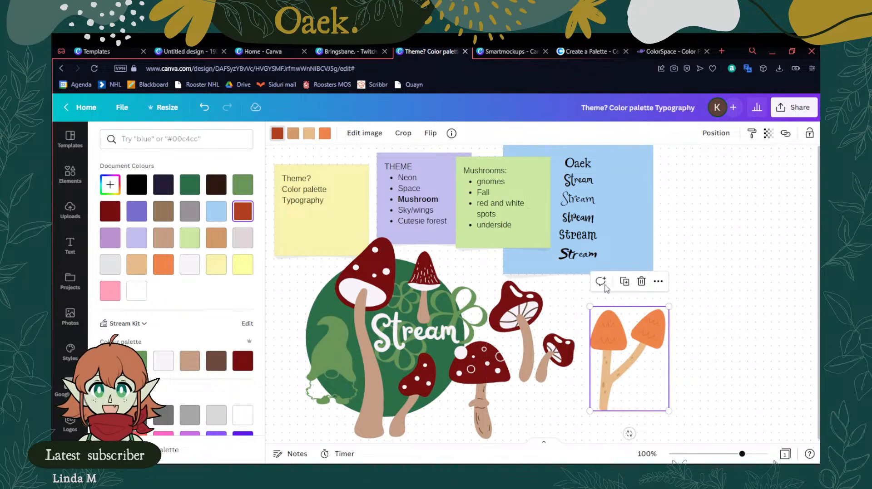
pyautogui.click(323, 133)
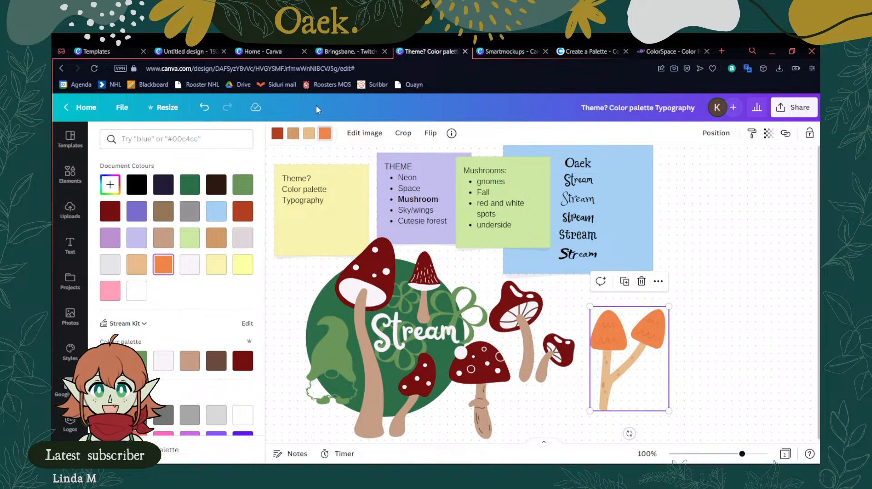
pyautogui.click(246, 369)
pyautogui.click(309, 135)
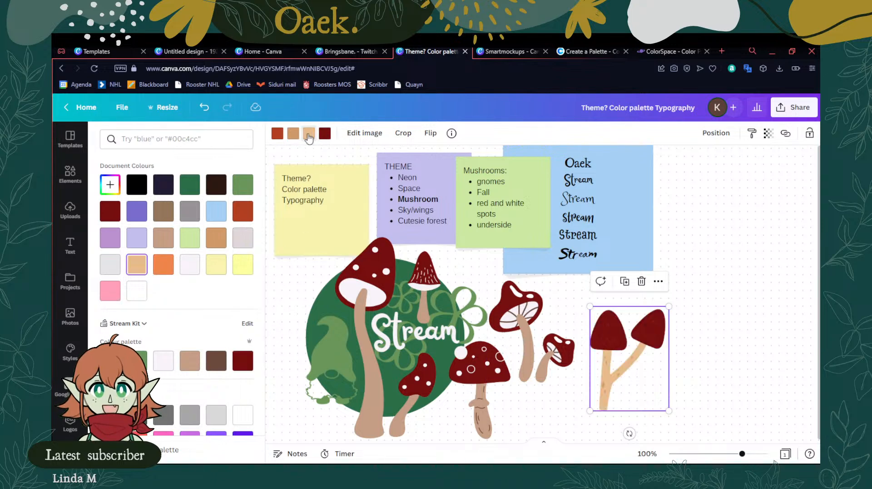
pyautogui.click(163, 363)
pyautogui.click(190, 362)
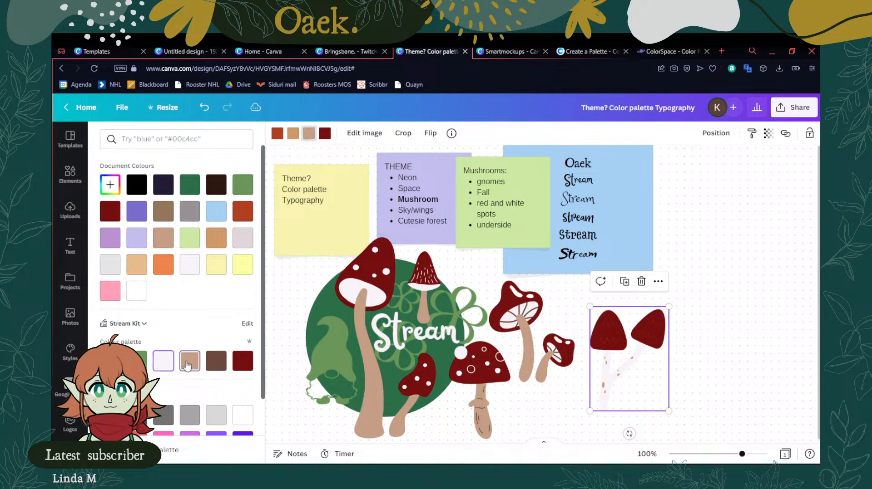
# Colour the forked mushroom's stem marks brown and its cap details off-white, and place it closer to the other mushrooms
pyautogui.click(293, 133)
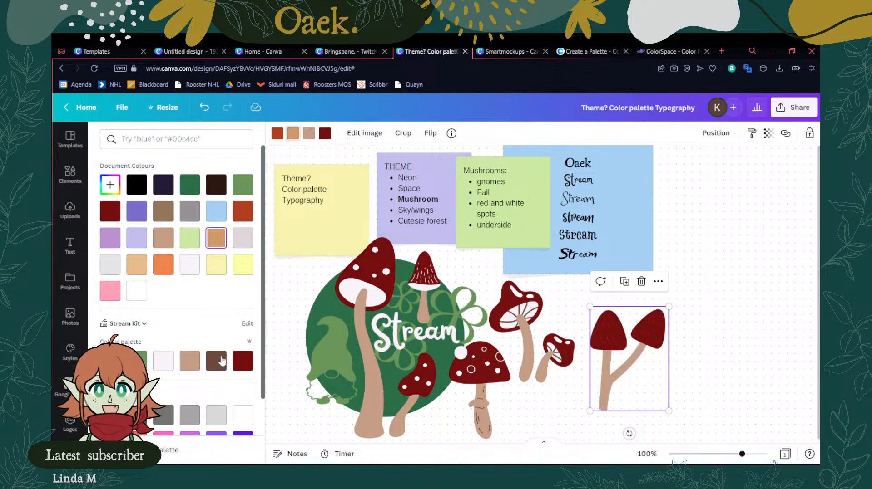
pyautogui.click(216, 362)
pyautogui.click(277, 133)
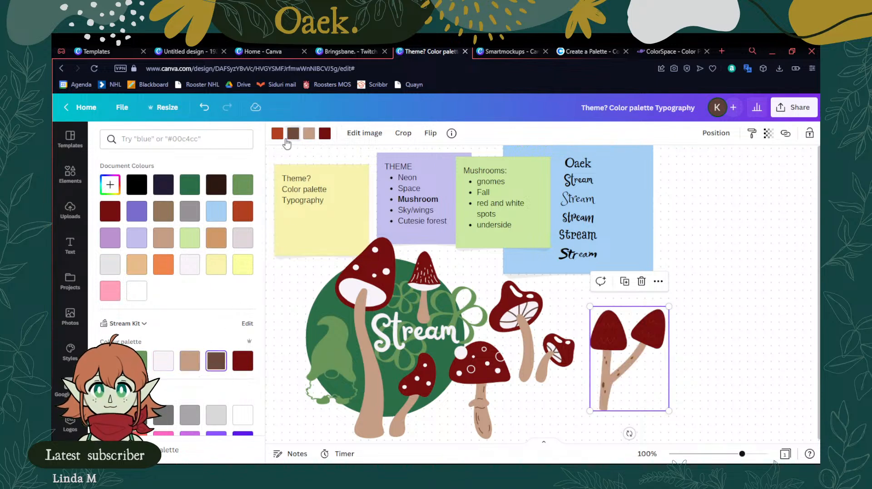
pyautogui.click(162, 362)
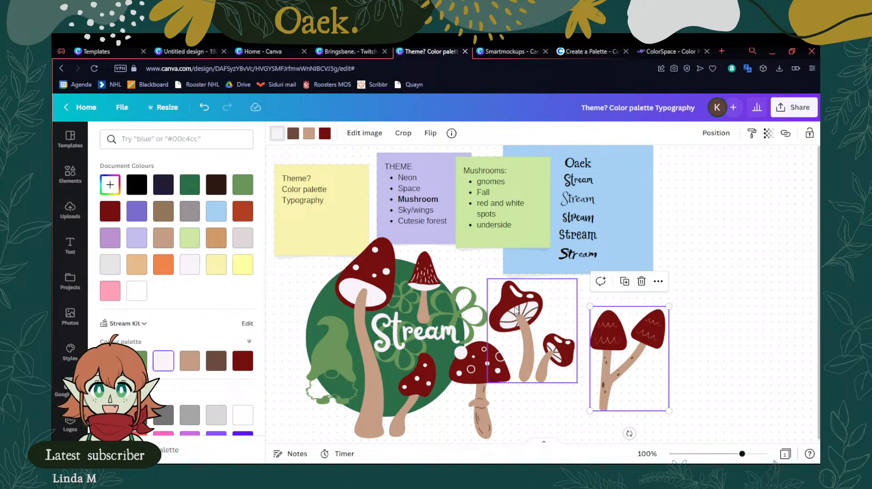
pyautogui.moveTo(631, 336); pyautogui.dragTo(618, 313)
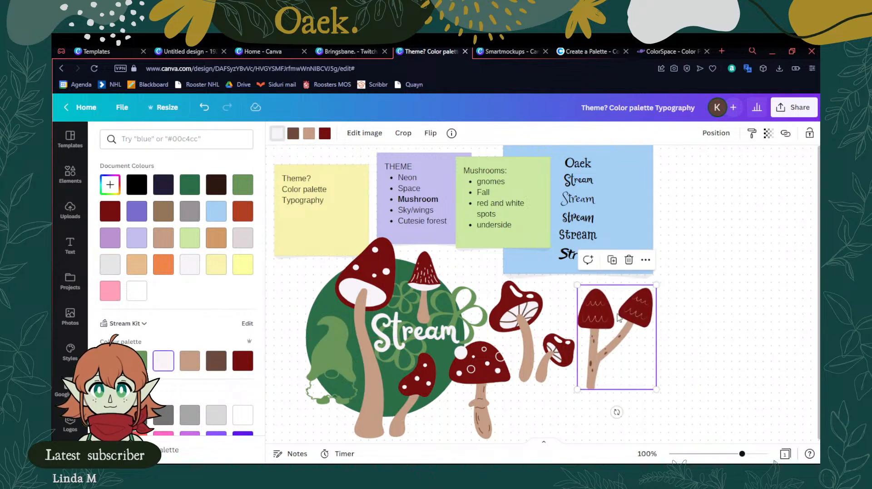
# Browse the element categories and open the full list of Magic recommendations for graphics
pyautogui.click(68, 175)
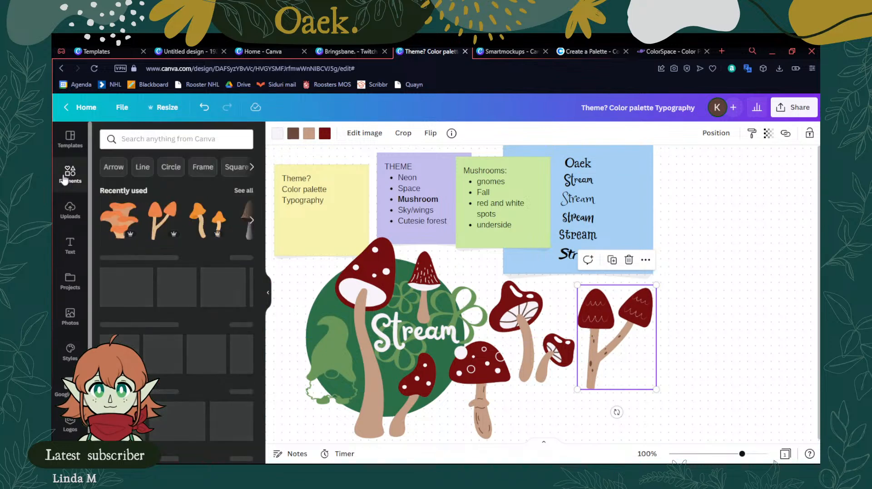
pyautogui.click(244, 190)
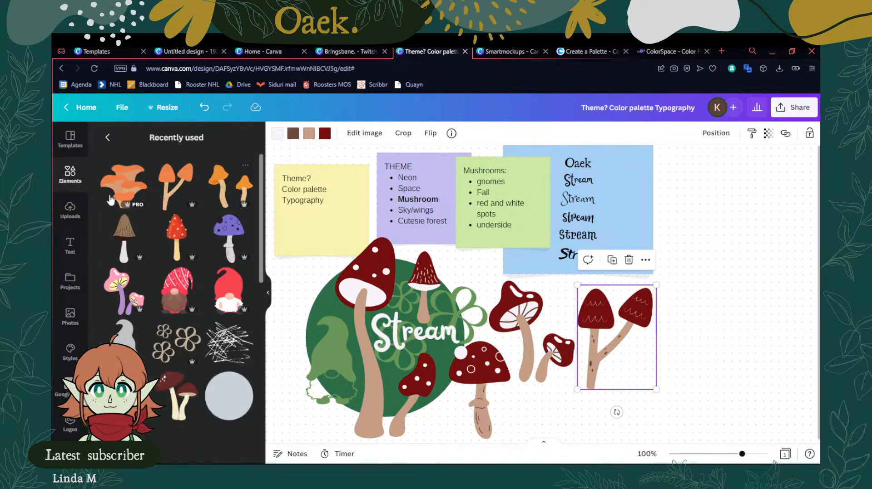
pyautogui.click(109, 138)
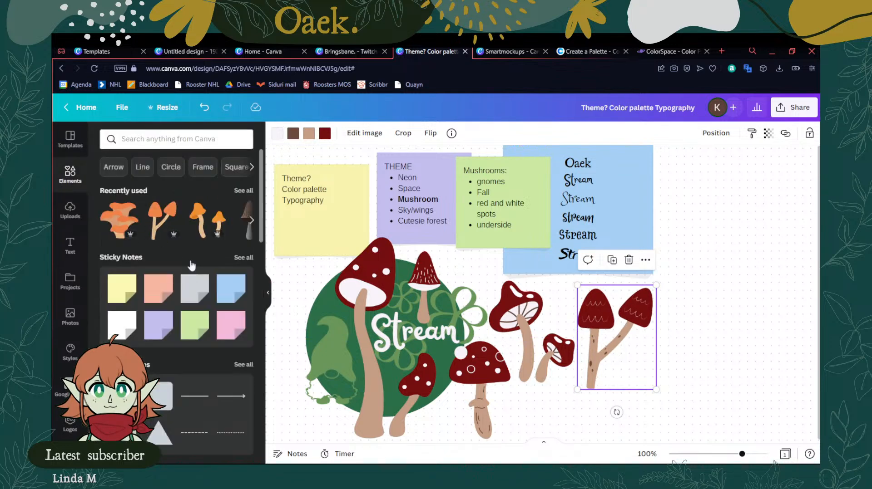
pyautogui.scroll(-5, 159, 258)
pyautogui.scroll(-2, 136, 258)
pyautogui.scroll(3, 207, 321)
pyautogui.scroll(-2, 206, 321)
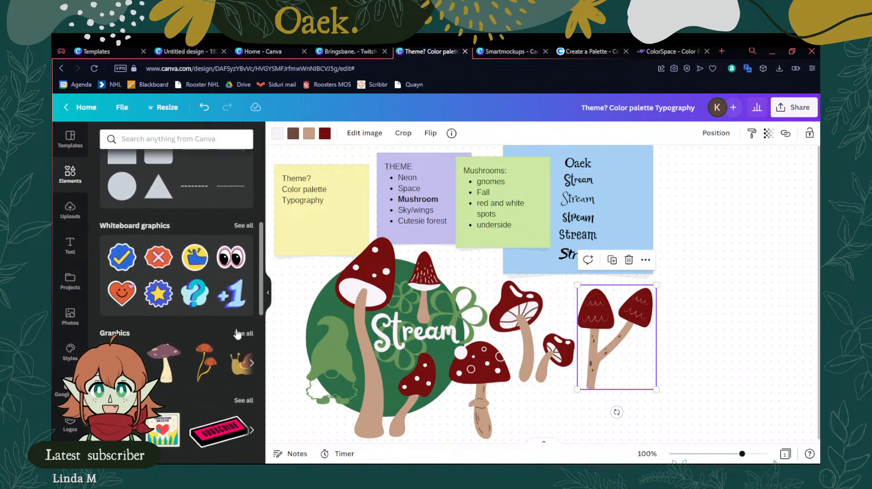
pyautogui.click(240, 334)
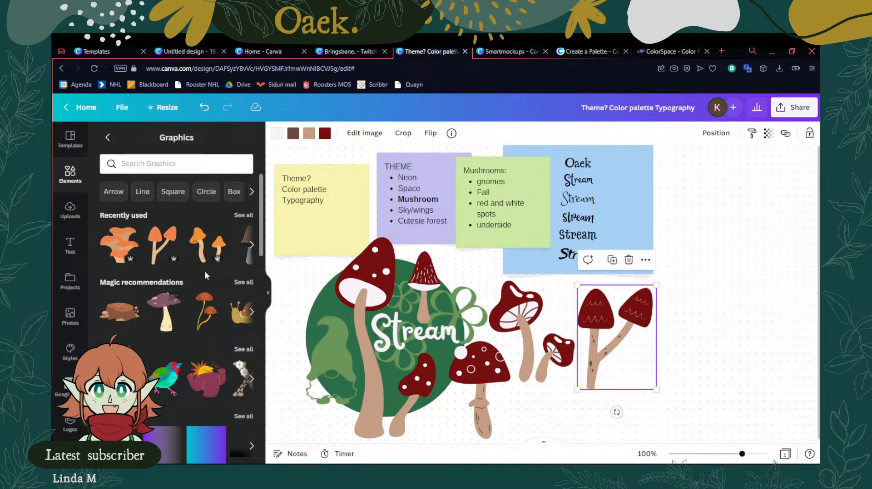
pyautogui.click(244, 285)
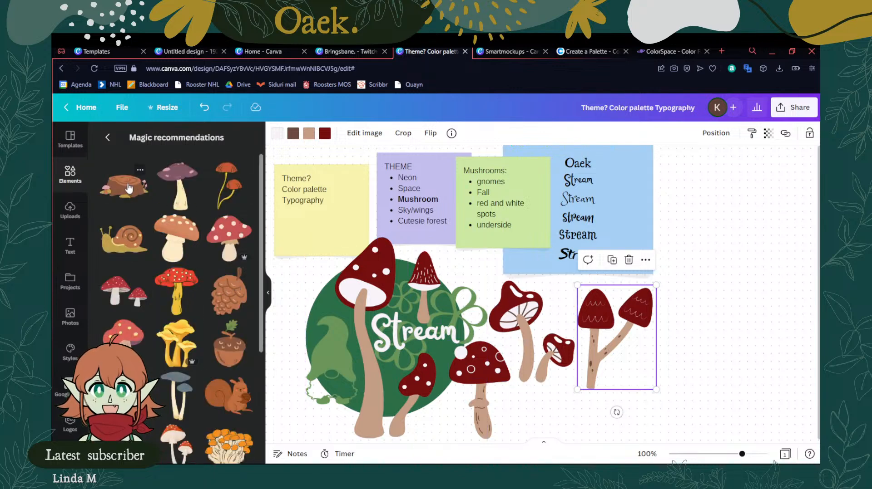
# Try the dark brown-capped twin mushroom graphic on the whiteboard and delete it
pyautogui.click(129, 398)
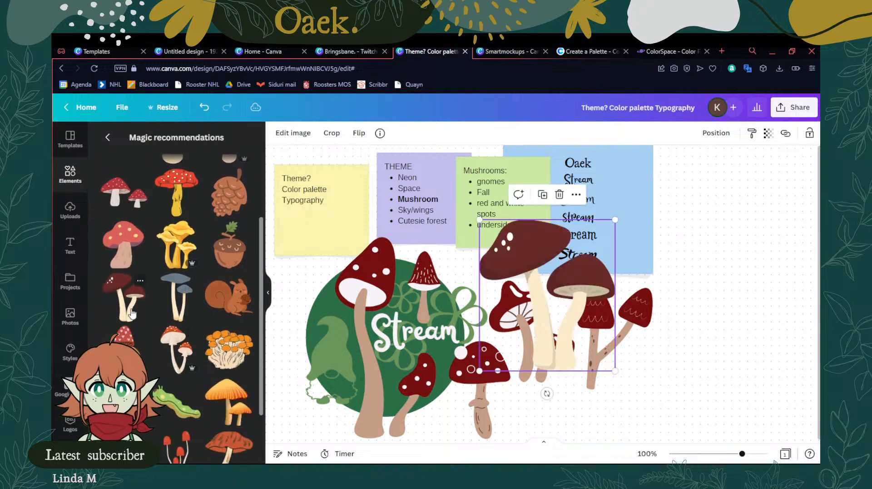
pyautogui.scroll(-2, 178, 340)
pyautogui.click(559, 196)
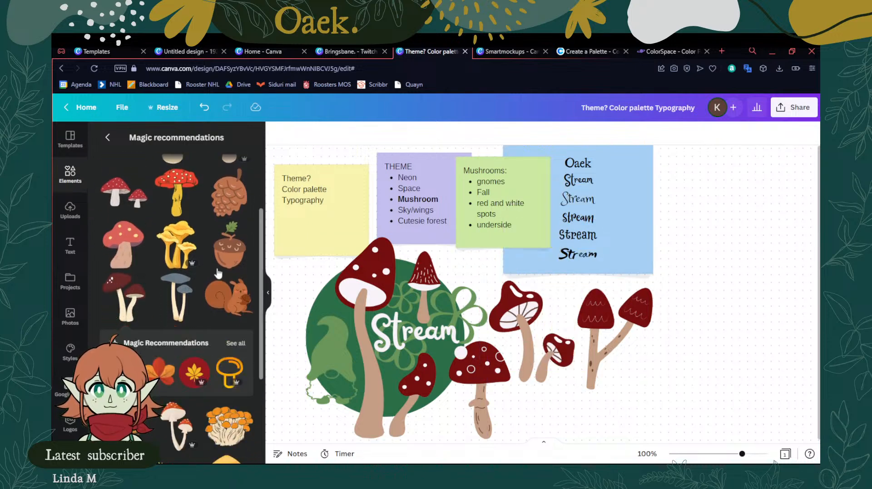
# Add the blue-grey twin mushroom beside the others and recolour its cap details off-white and its caps dark red
pyautogui.click(177, 314)
pyautogui.moveTo(570, 262); pyautogui.dragTo(687, 267)
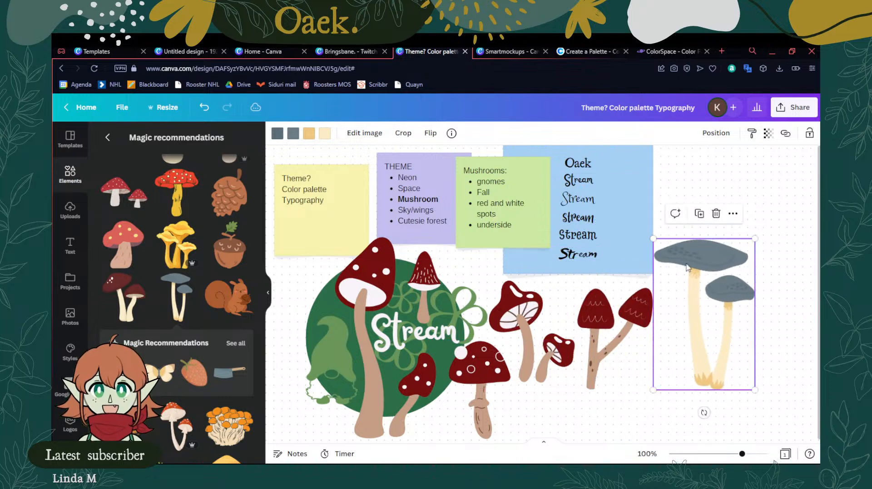
pyautogui.click(277, 135)
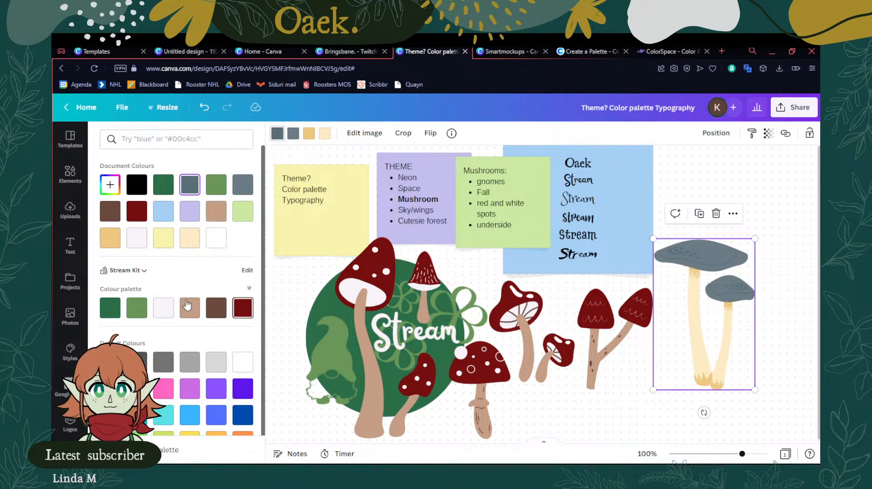
pyautogui.click(163, 308)
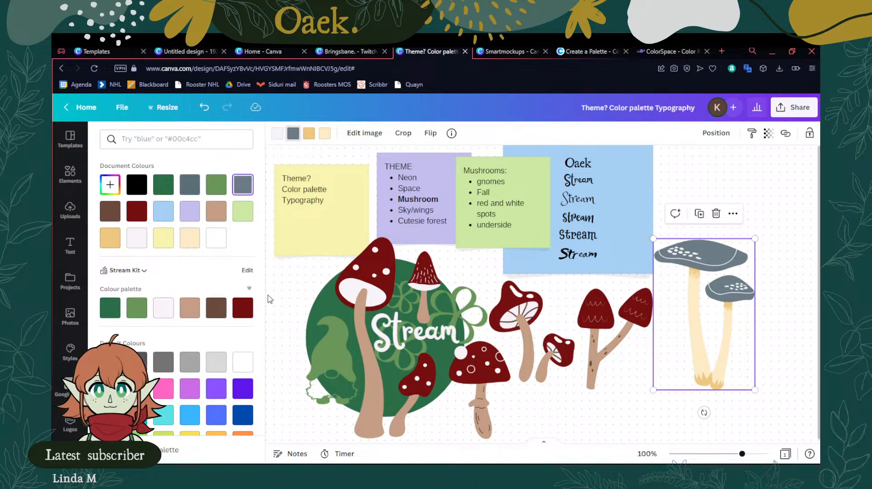
pyautogui.click(243, 307)
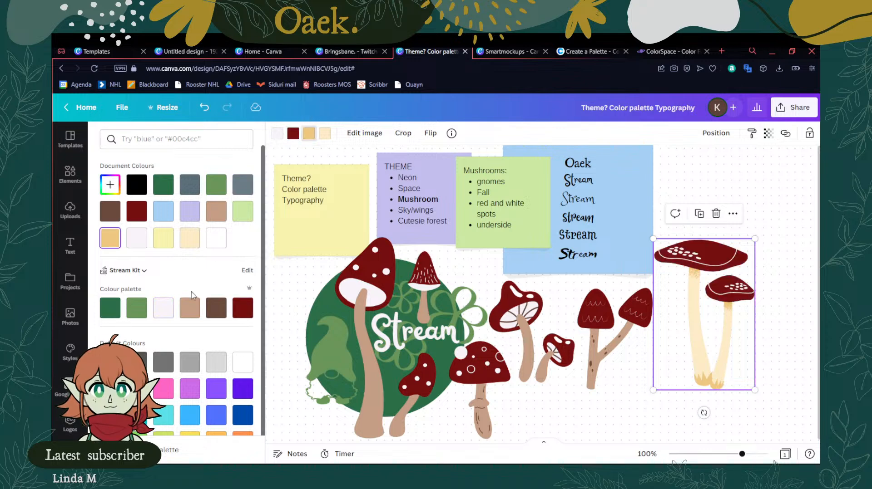
# Colour the new twin mushroom's stem shading brown and its stems tan
pyautogui.click(192, 313)
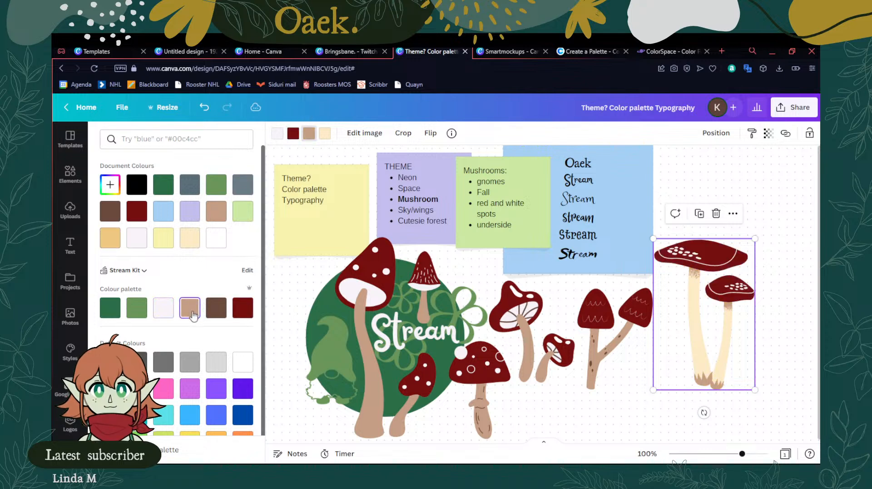
pyautogui.click(216, 308)
pyautogui.click(325, 133)
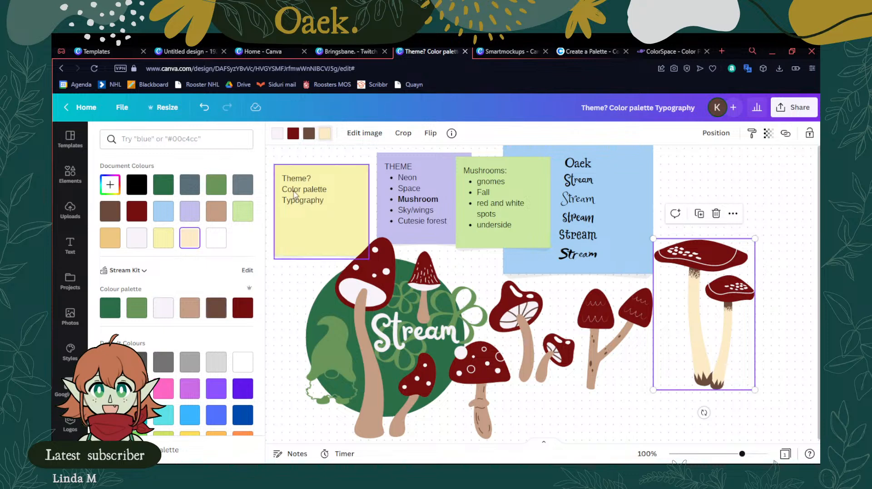
pyautogui.click(191, 316)
# Shrink the flat-capped twin mushroom and place it at the lower right of the forked mushroom
pyautogui.moveTo(700, 287); pyautogui.dragTo(693, 315)
pyautogui.moveTo(746, 267); pyautogui.dragTo(714, 310)
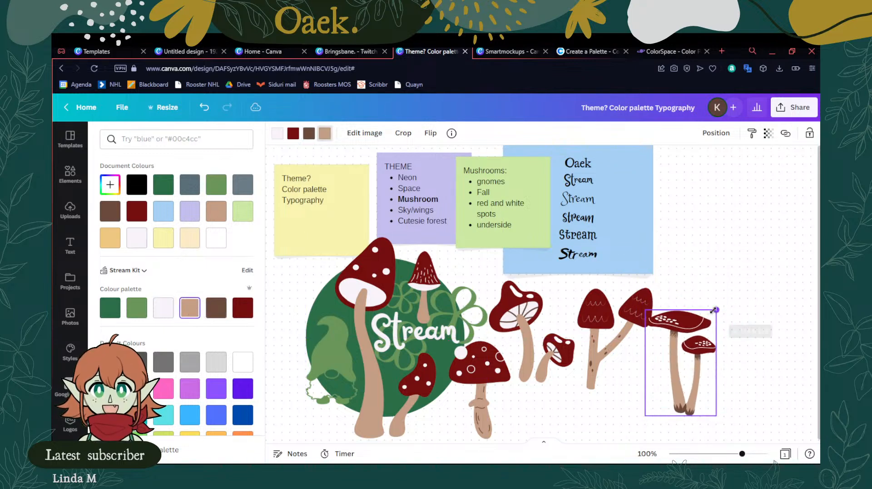
pyautogui.moveTo(650, 350); pyautogui.dragTo(622, 376)
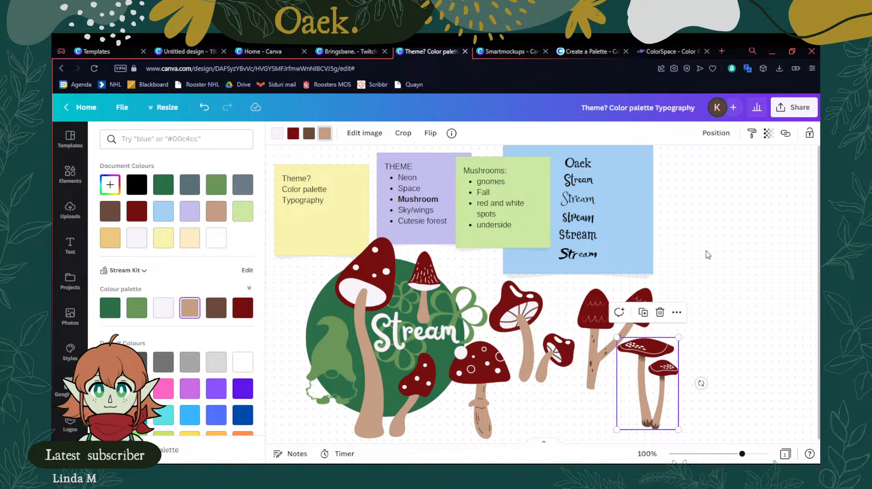
pyautogui.click(749, 275)
pyautogui.click(720, 336)
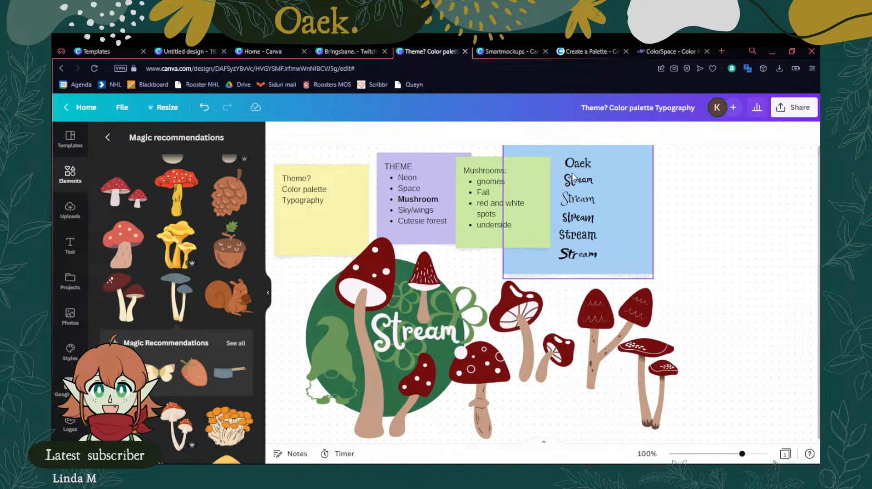
# Review the colour palettes in Coolors and ColorSpace, and return to the theme whiteboard
pyautogui.click(590, 51)
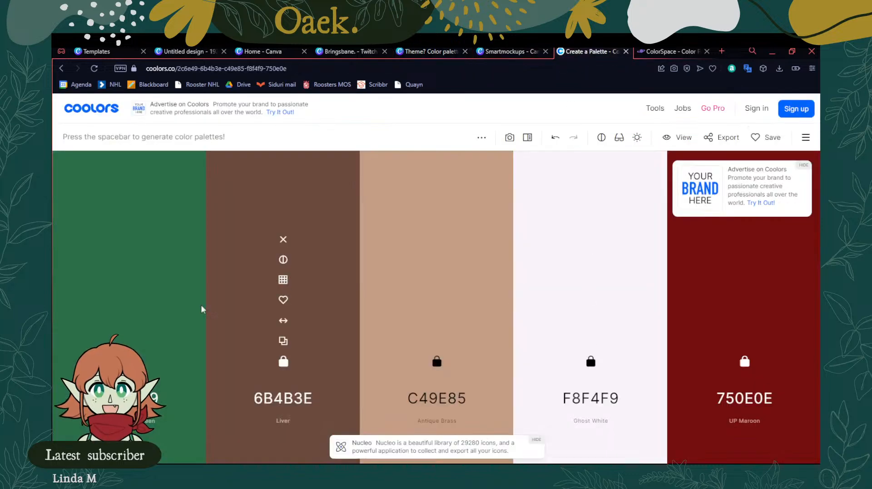
pyautogui.click(654, 51)
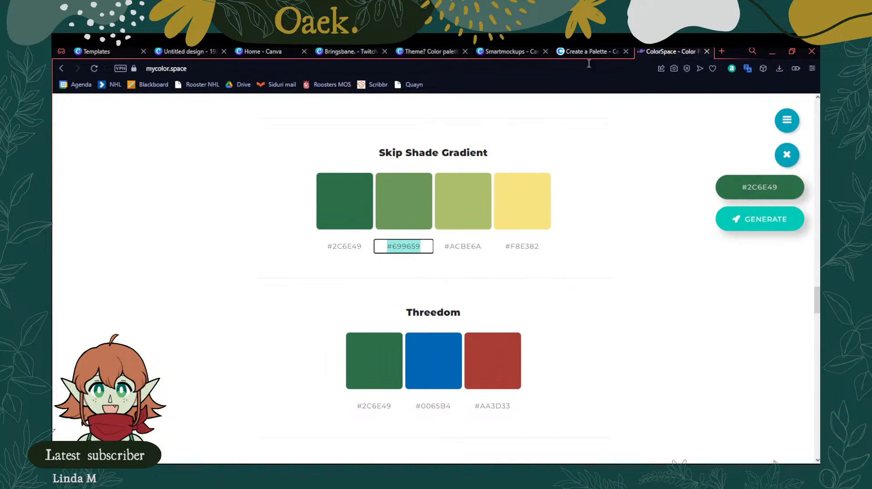
pyautogui.click(603, 303)
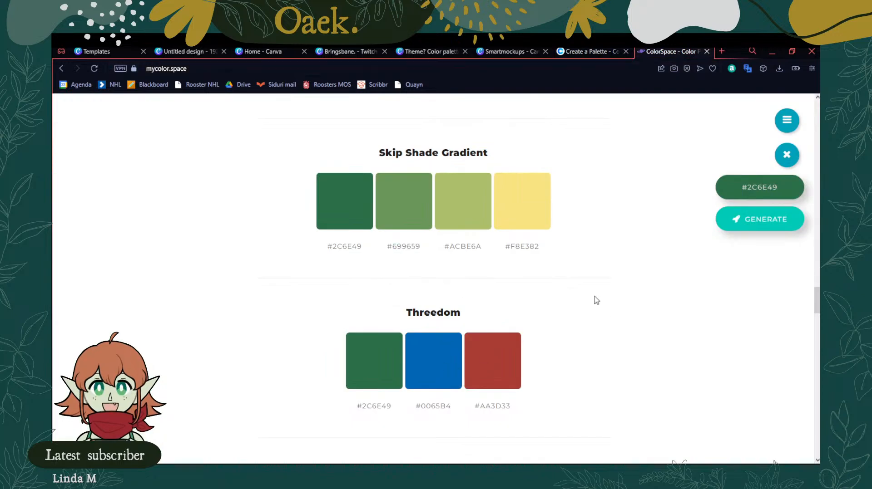
pyautogui.click(608, 52)
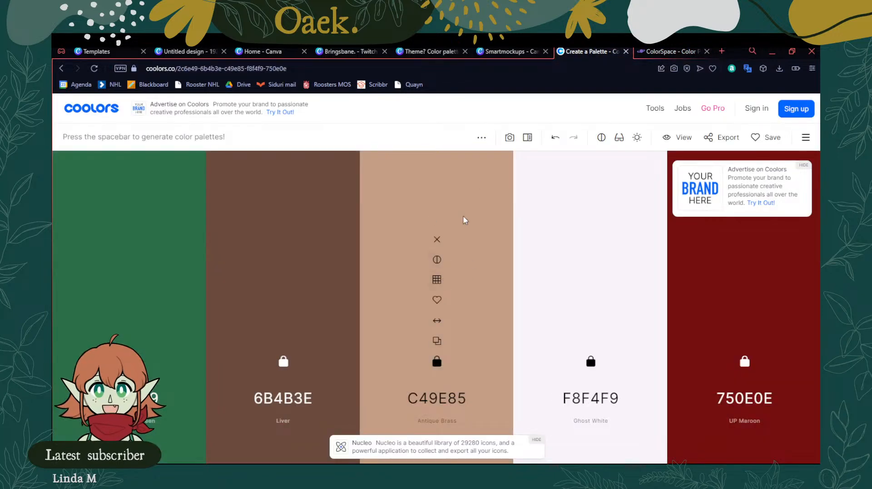
pyautogui.click(507, 51)
pyautogui.click(424, 51)
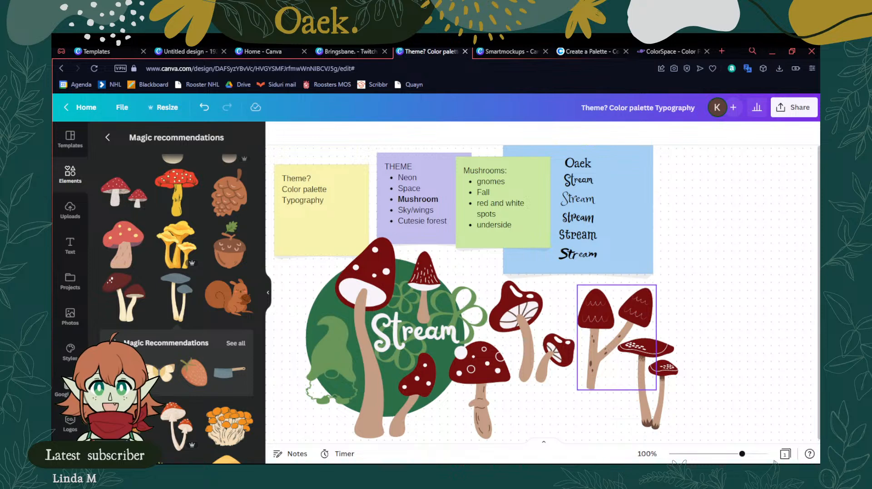
# Try the heart-spotted mushroom group and the realistic orange-red capped pair on the whiteboard, deleting each one
pyautogui.scroll(-2, 176, 272)
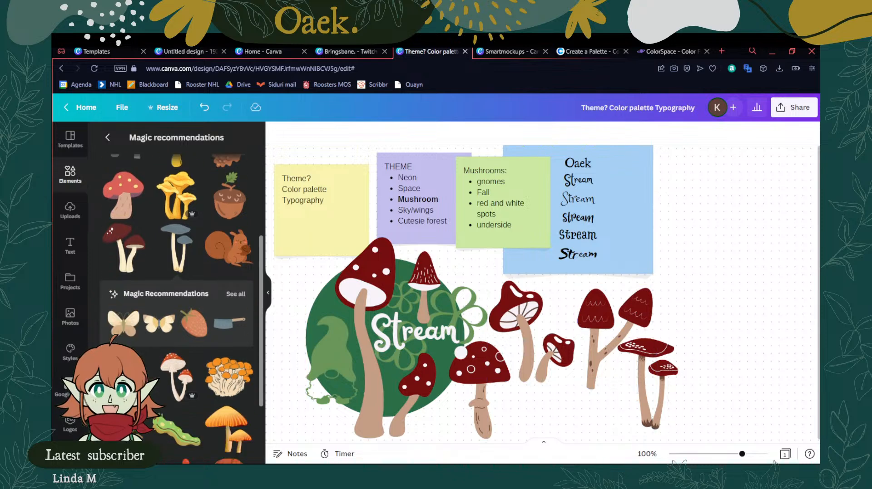
pyautogui.click(124, 377)
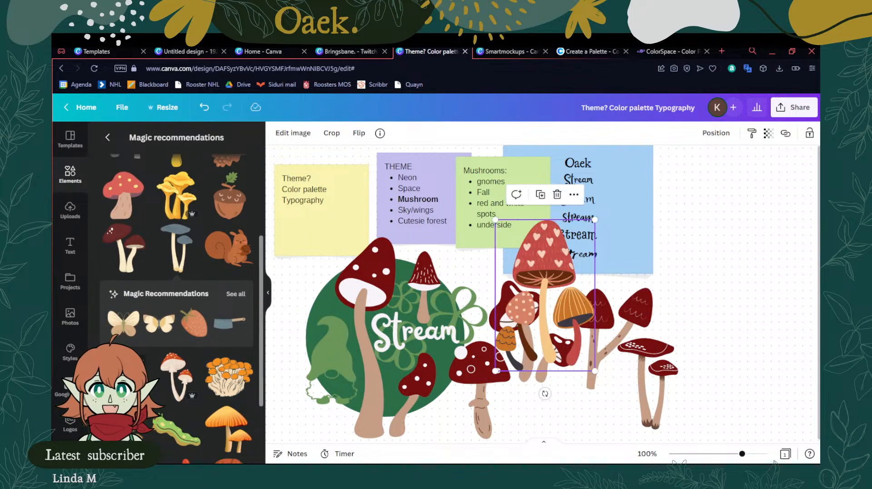
pyautogui.click(556, 195)
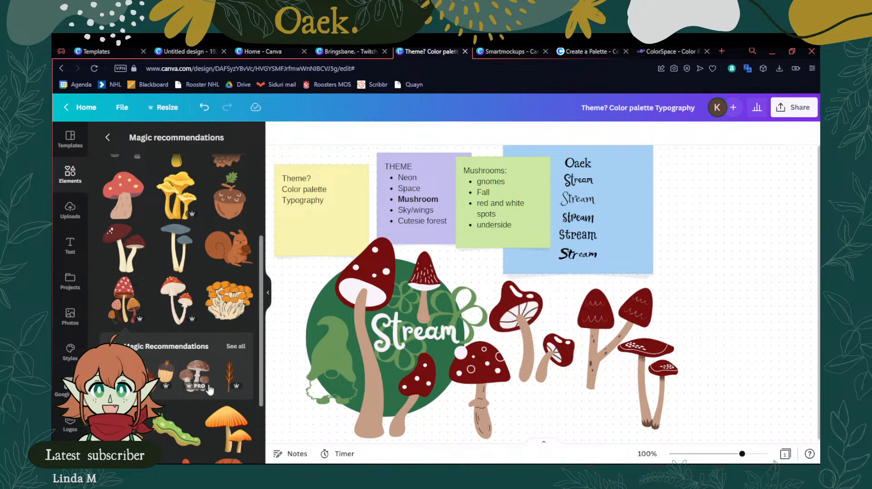
pyautogui.click(191, 310)
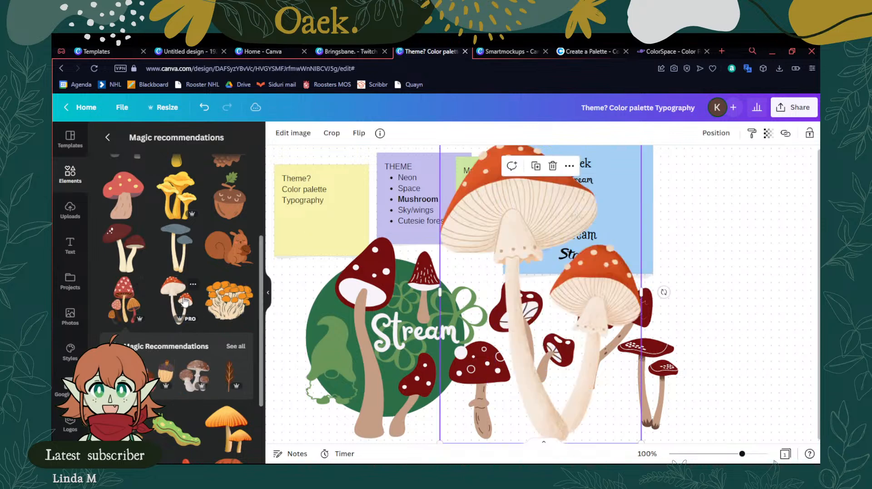
pyautogui.click(553, 165)
# Try the orange mushroom cluster in dark red, tan and brown, and the brown mushroom group on the whiteboard, deleting each one
pyautogui.scroll(-3, 184, 297)
pyautogui.click(232, 202)
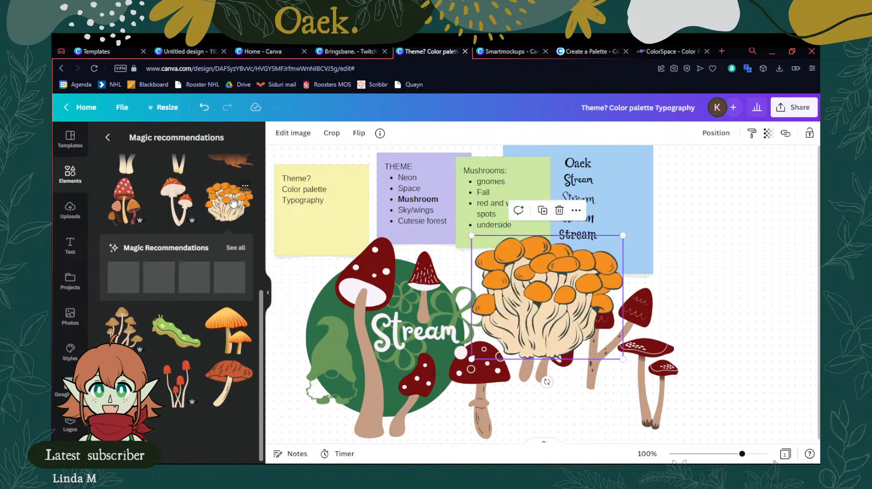
pyautogui.moveTo(528, 306); pyautogui.dragTo(717, 310)
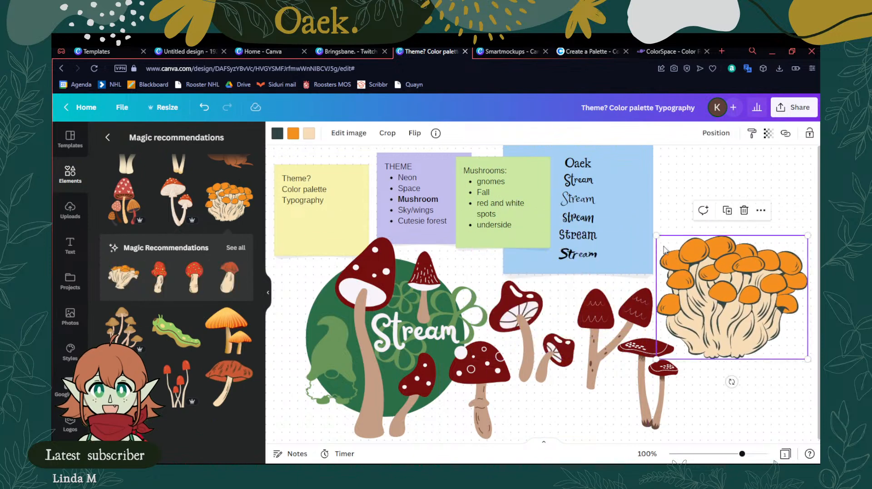
pyautogui.click(293, 133)
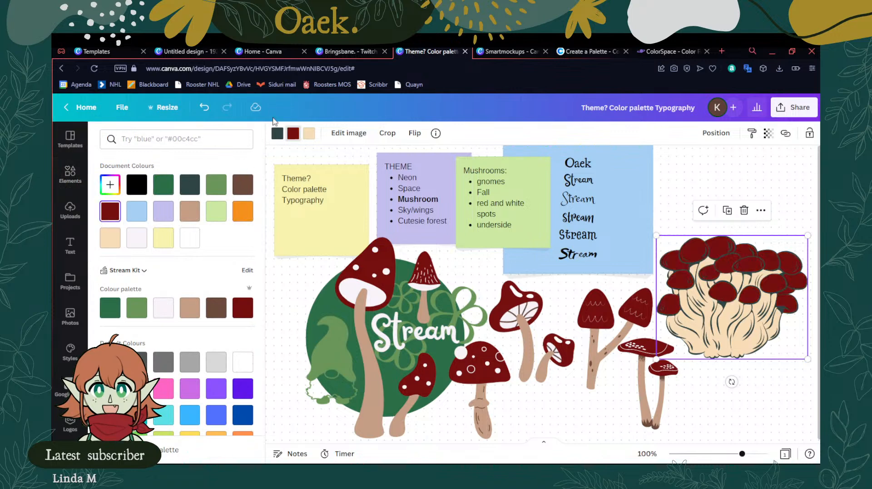
pyautogui.click(189, 308)
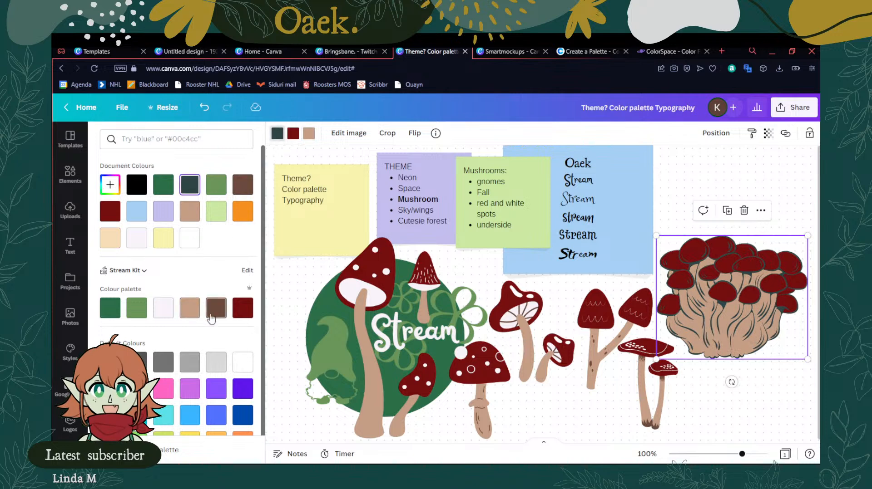
pyautogui.click(215, 313)
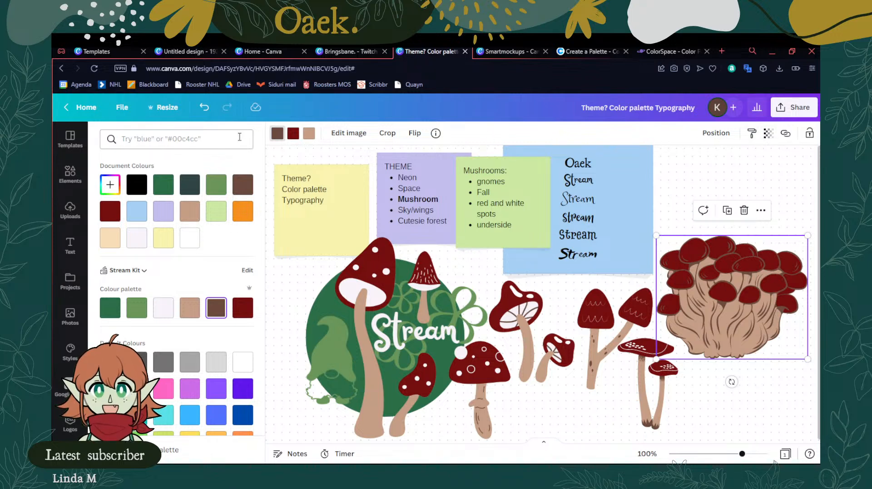
pyautogui.click(744, 210)
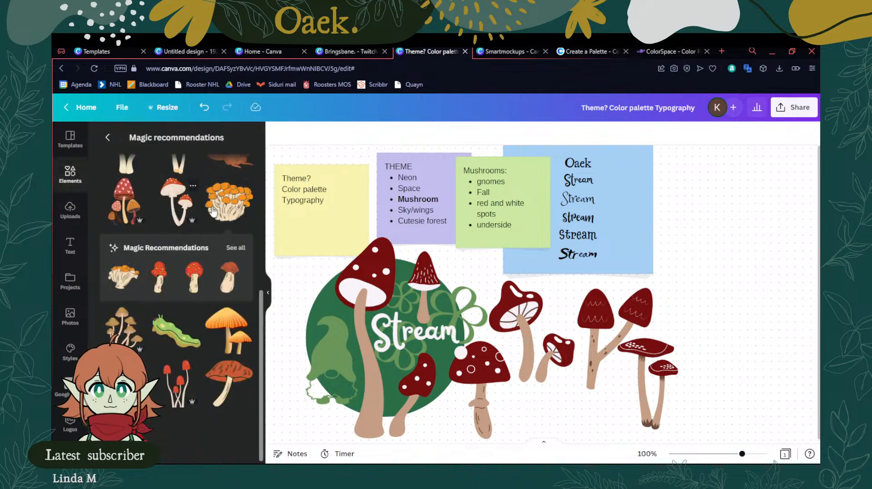
pyautogui.click(134, 329)
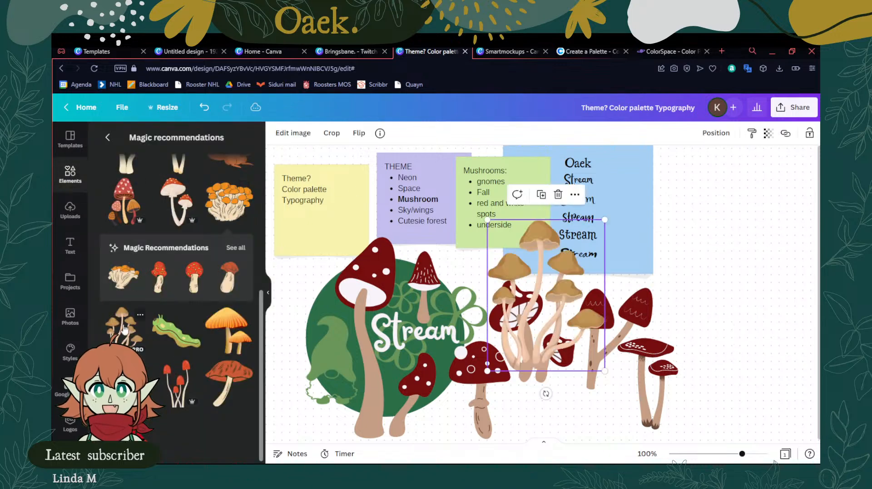
pyautogui.click(559, 196)
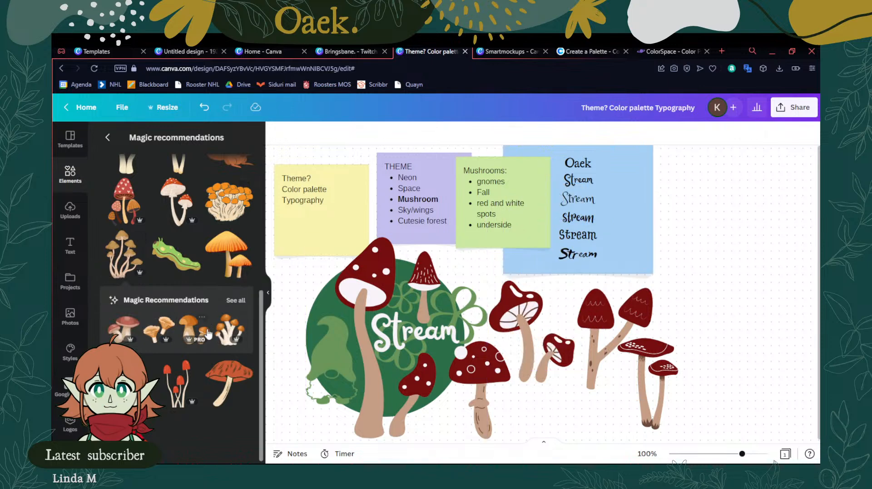
# Add the red four-stemmed mushroom group to the whiteboard, colouring its caps dark red, stems tan and spots off-white from the Stream Kit
pyautogui.click(177, 384)
pyautogui.moveTo(553, 295); pyautogui.dragTo(728, 302)
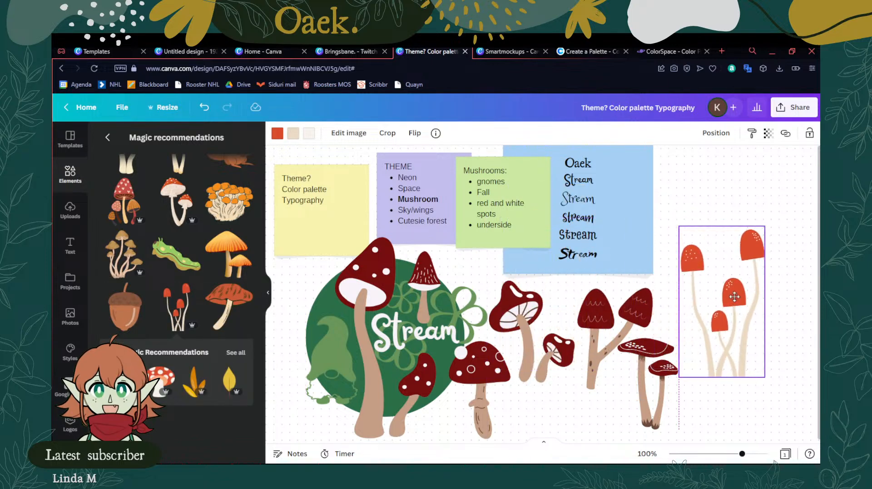
pyautogui.click(276, 134)
pyautogui.click(244, 320)
pyautogui.click(292, 134)
pyautogui.click(196, 307)
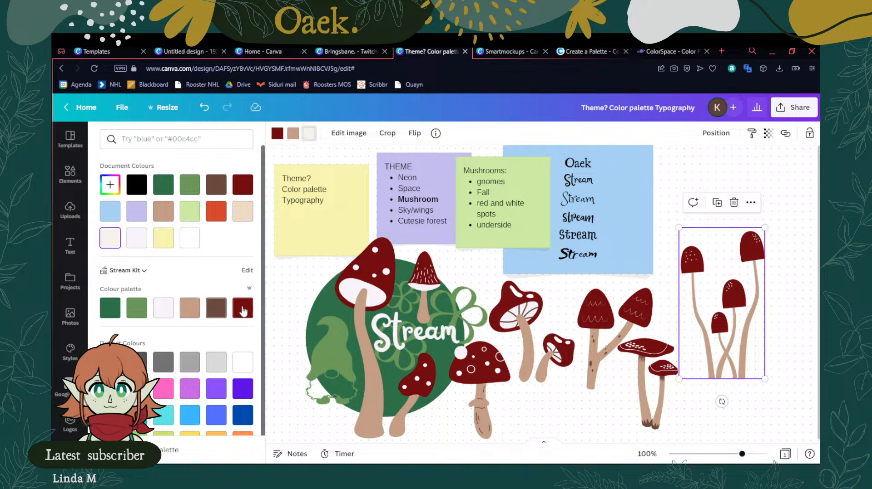
pyautogui.click(163, 312)
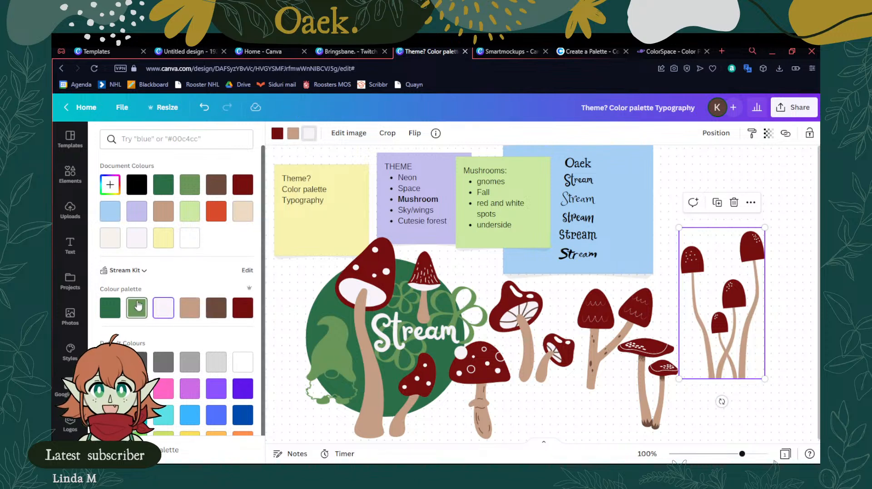
# Shrink the four-stemmed mushroom group and place it above the flat-capped twin mushroom on the whiteboard
pyautogui.moveTo(735, 300); pyautogui.dragTo(728, 320)
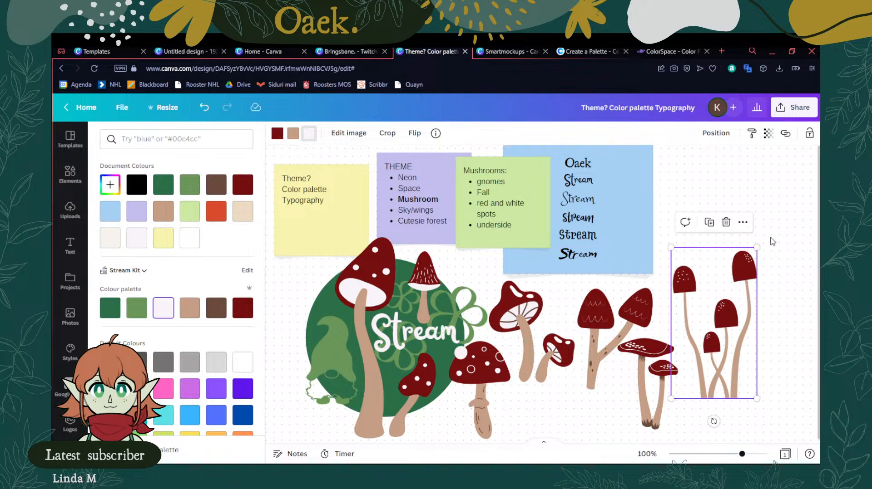
pyautogui.moveTo(756, 248); pyautogui.dragTo(732, 291)
pyautogui.moveTo(713, 320); pyautogui.dragTo(689, 260)
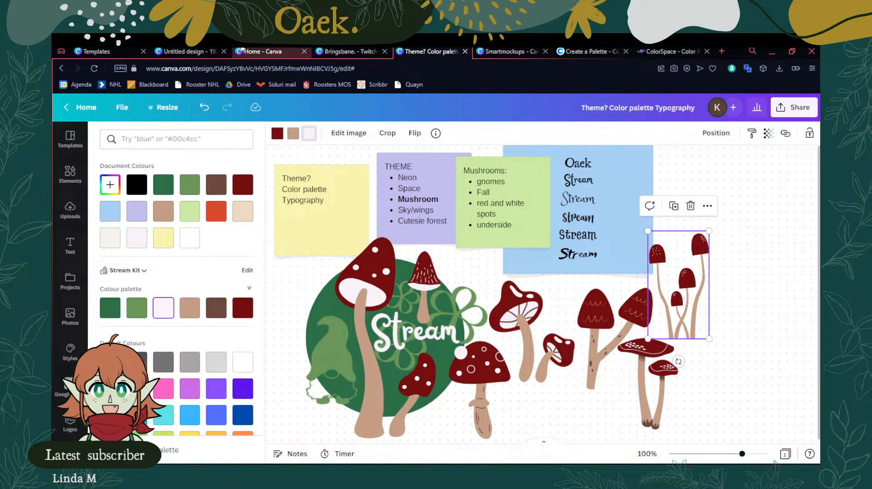
pyautogui.click(186, 52)
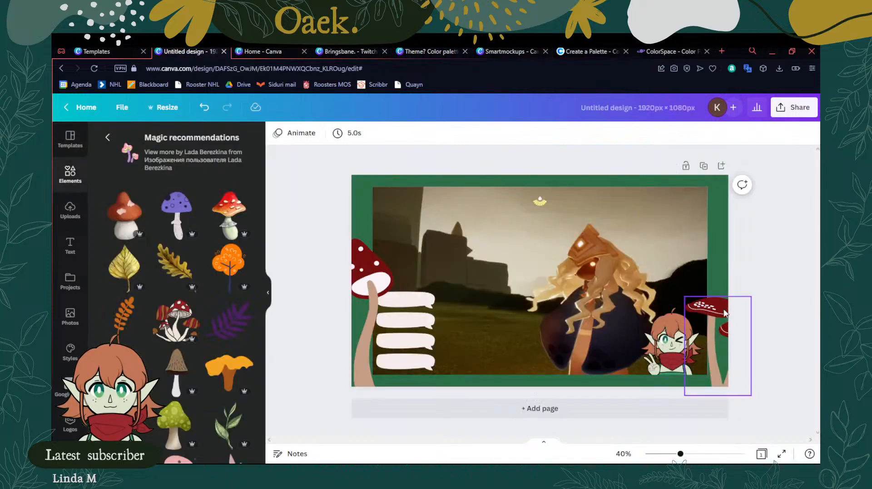
pyautogui.click(69, 172)
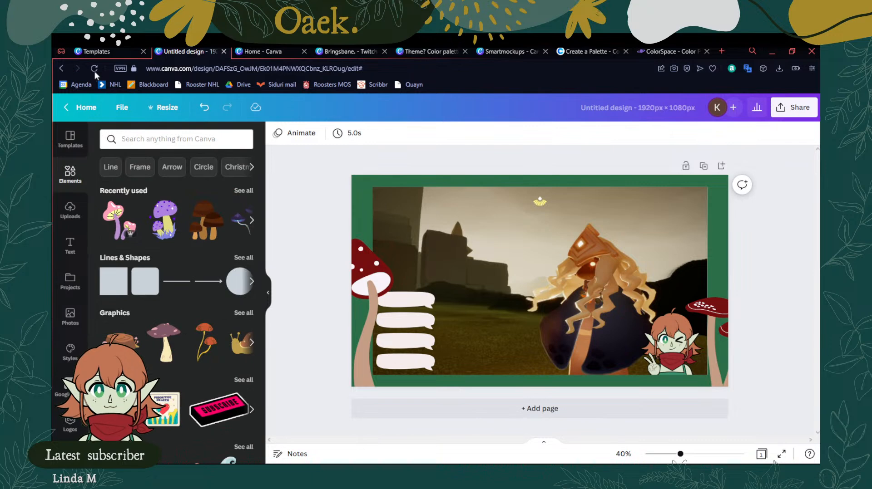
pyautogui.click(349, 51)
pyautogui.click(429, 52)
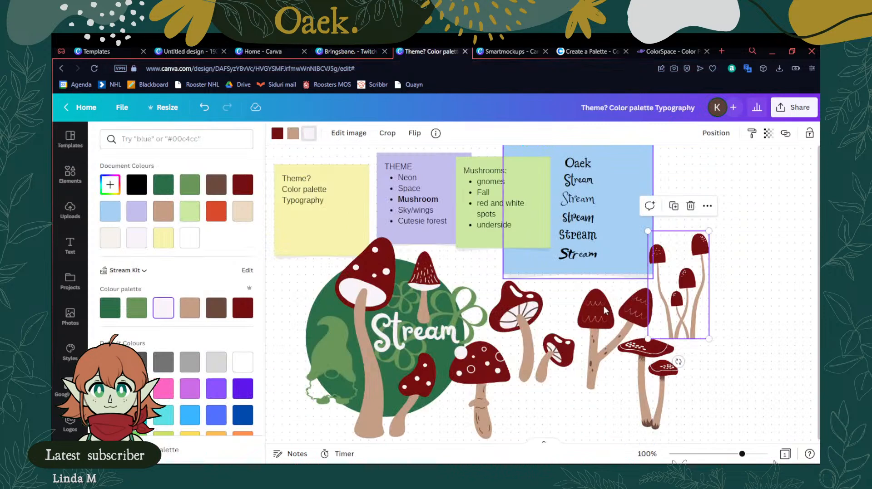
pyautogui.click(703, 263)
pyautogui.moveTo(677, 298); pyautogui.dragTo(676, 289)
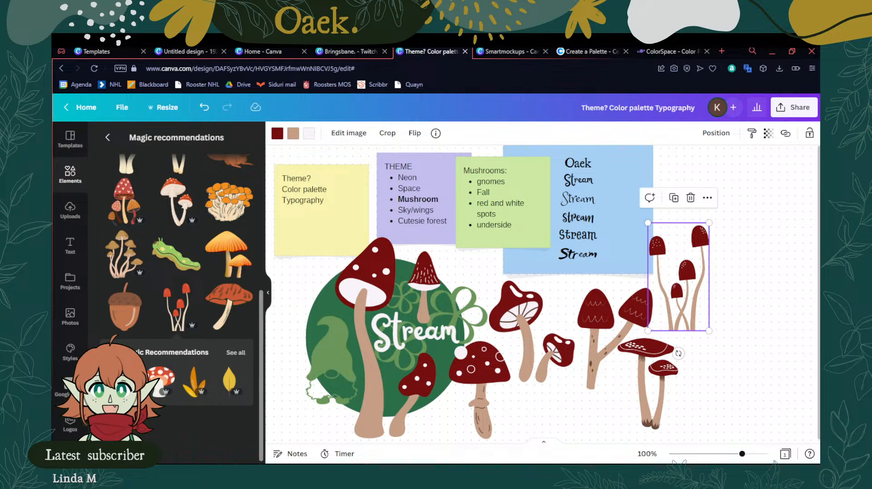
# Try the orange spotted mushroom on the whiteboard, undo its insertion and look through the other mushroom recommendations
pyautogui.click(226, 254)
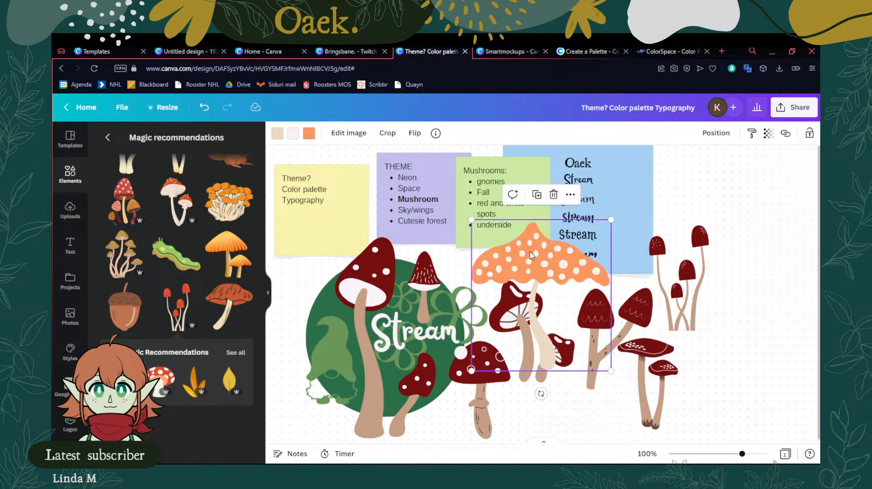
pyautogui.click(204, 108)
pyautogui.scroll(2, 136, 343)
pyautogui.scroll(5, 135, 341)
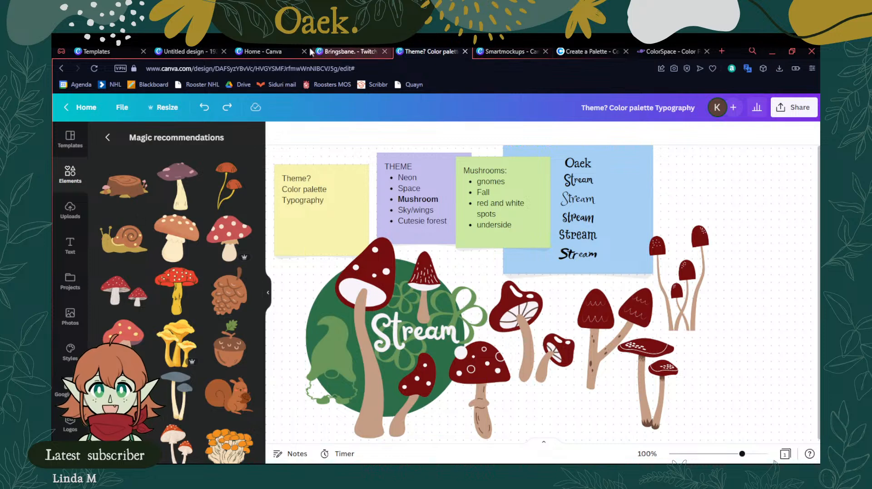
# Switch to the 1920 × 1080 overlay design, group the four speech bubbles and move them beside the game character
pyautogui.click(194, 53)
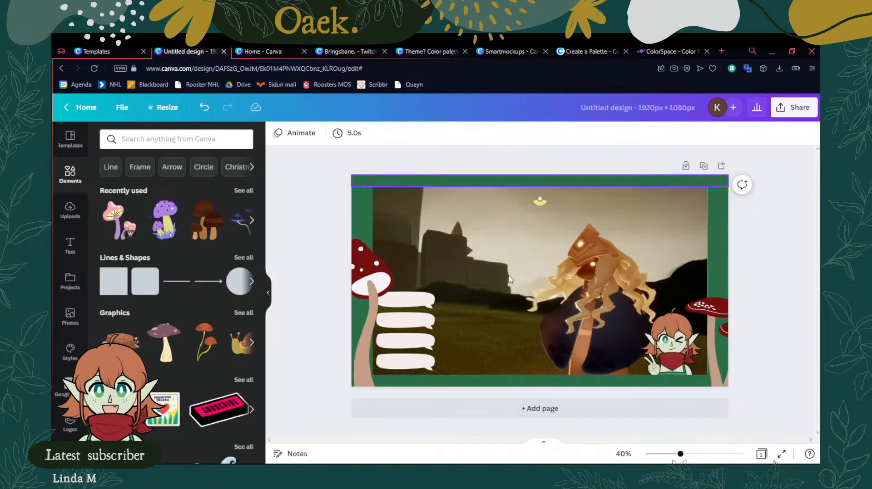
pyautogui.click(414, 307)
pyautogui.keyDown('shift'); pyautogui.click(427, 323); pyautogui.keyUp('shift')
pyautogui.keyDown('shift'); pyautogui.click(424, 341); pyautogui.keyUp('shift')
pyautogui.keyDown('shift'); pyautogui.click(422, 362); pyautogui.keyUp('shift')
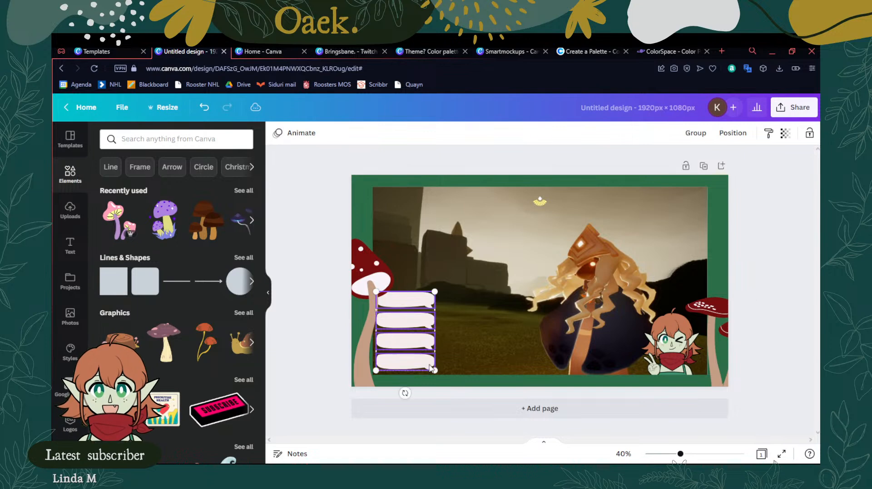
pyautogui.click(695, 133)
pyautogui.moveTo(423, 332); pyautogui.dragTo(528, 327)
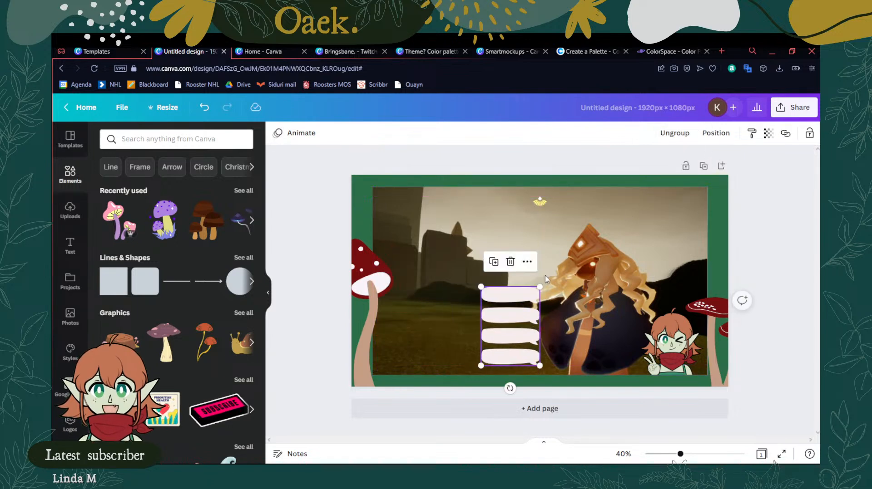
# Shrink the game screenshot toward the overlay's left side and place the speech bubble group at the overlay's upper right
pyautogui.click(595, 343)
pyautogui.moveTo(707, 375); pyautogui.dragTo(675, 350)
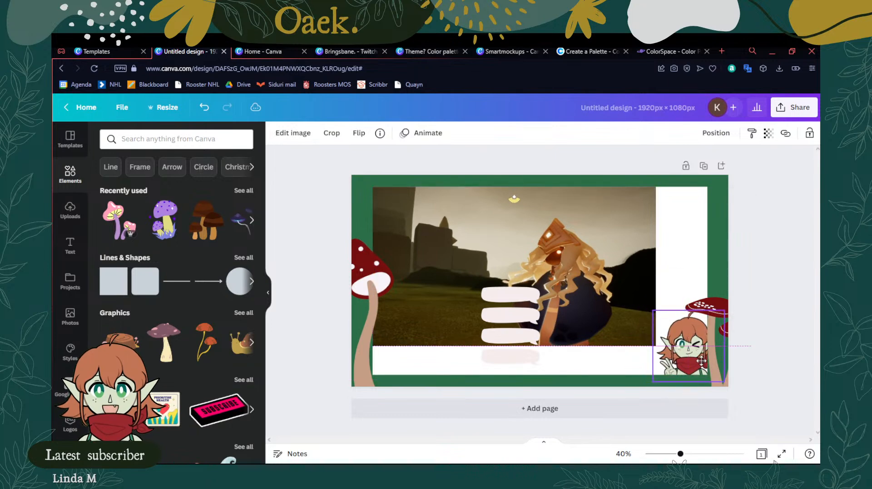
pyautogui.moveTo(528, 242); pyautogui.dragTo(525, 251)
pyautogui.moveTo(511, 317); pyautogui.dragTo(690, 219)
pyautogui.moveTo(505, 252); pyautogui.dragTo(497, 251)
# Resize the overlay's left, top and bottom green borders to meet the edges of the game screenshot
pyautogui.click(354, 222)
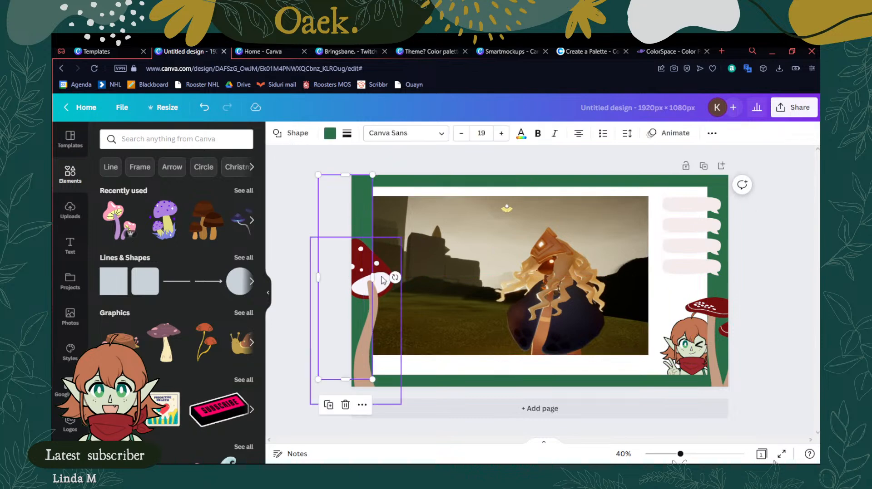
pyautogui.moveTo(372, 279); pyautogui.dragTo(363, 279)
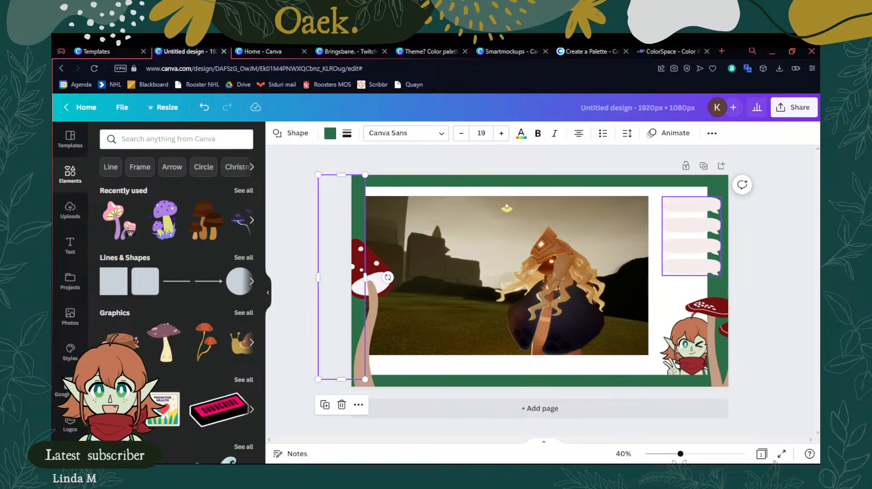
pyautogui.click(491, 182)
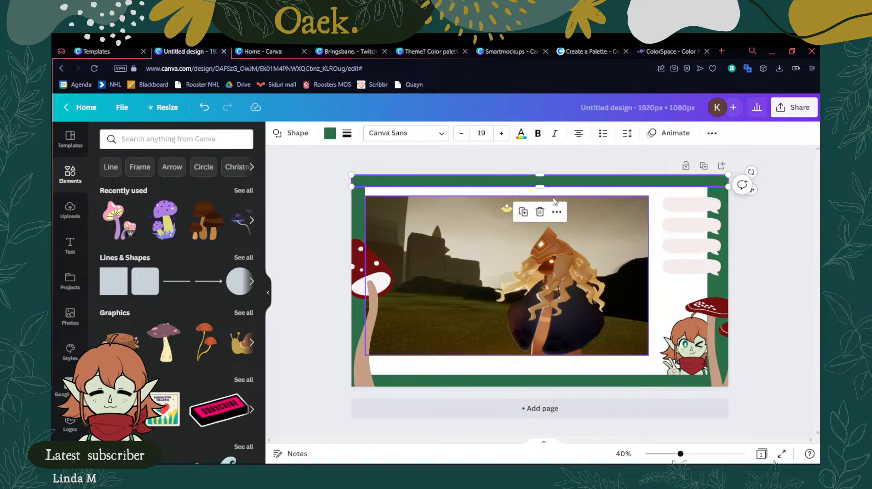
pyautogui.moveTo(540, 186); pyautogui.dragTo(540, 196)
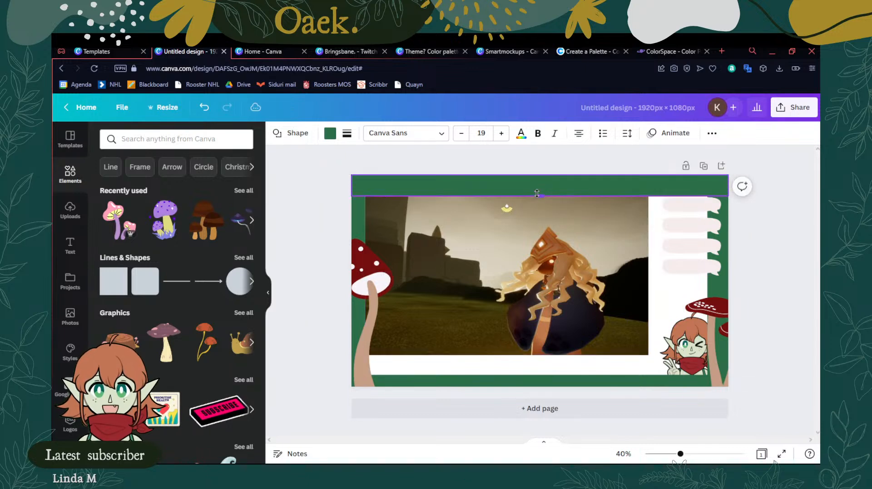
pyautogui.click(500, 384)
pyautogui.moveTo(534, 375); pyautogui.dragTo(534, 356)
# Move the avatar onto the game screenshot and widen the right green border to the screenshot's edge
pyautogui.click(722, 290)
pyautogui.moveTo(704, 281)
pyautogui.mouseDown()
pyautogui.moveTo(645, 283)
pyautogui.moveTo(695, 284)
pyautogui.mouseUp()
pyautogui.moveTo(682, 337); pyautogui.dragTo(523, 295)
pyautogui.click(700, 291)
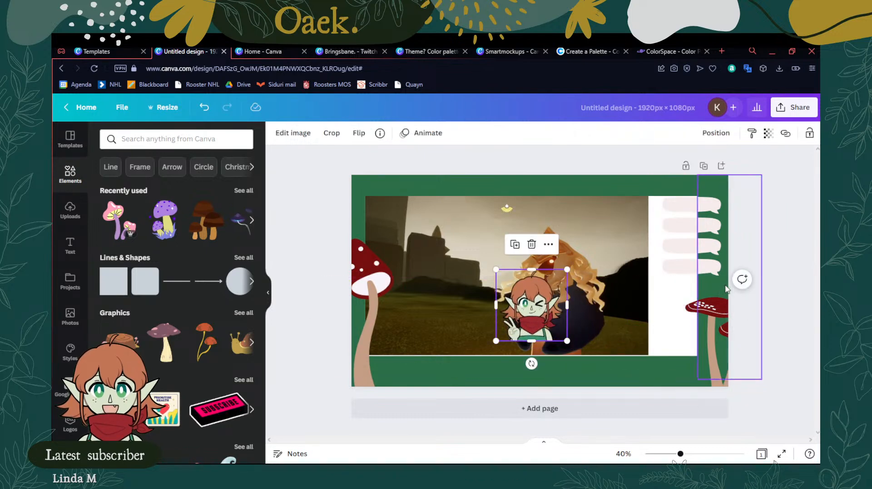
pyautogui.moveTo(701, 277); pyautogui.dragTo(648, 279)
pyautogui.click(607, 371)
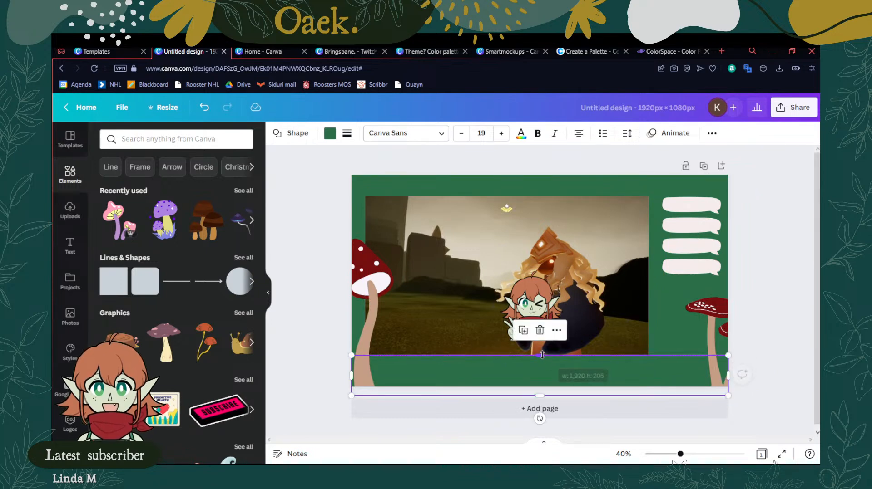
pyautogui.click(780, 321)
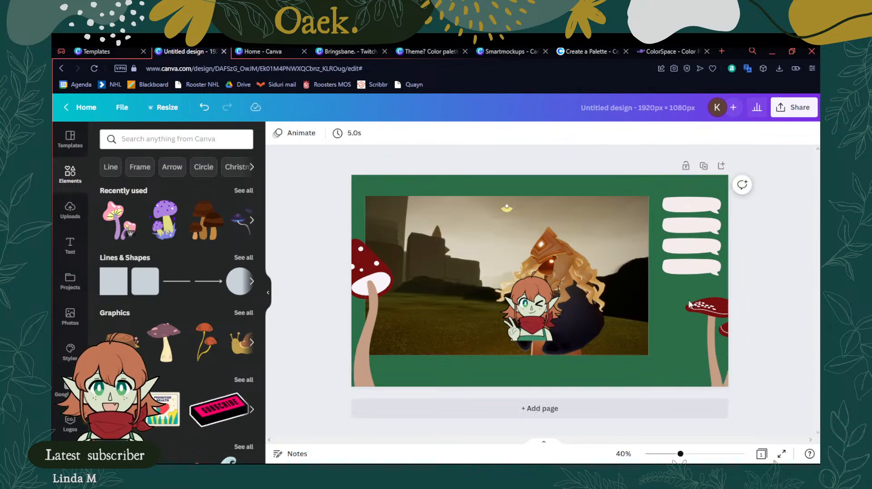
# Shrink the avatar into the game screenshot's lower-right corner and reduce the flat-capped twin mushroom in the overlay's lower-right corner
pyautogui.moveTo(522, 310); pyautogui.dragTo(608, 324)
pyautogui.moveTo(581, 285); pyautogui.dragTo(589, 292)
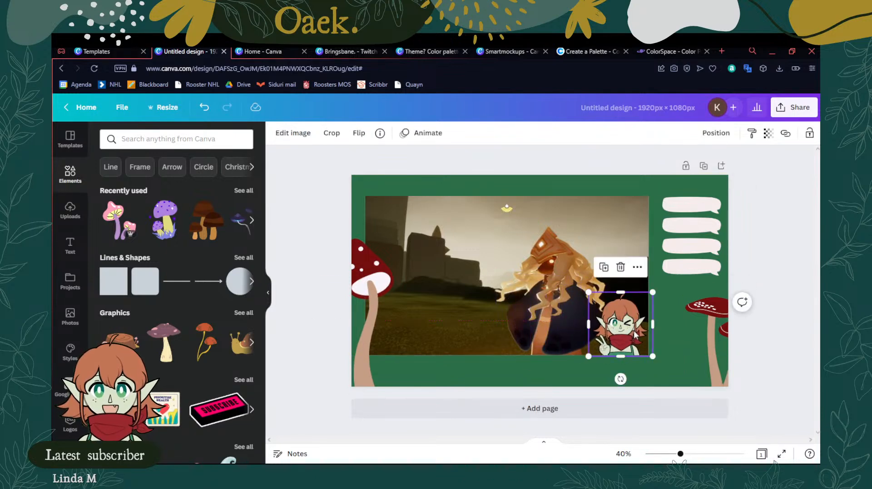
pyautogui.click(712, 335)
pyautogui.moveTo(683, 297); pyautogui.dragTo(702, 343)
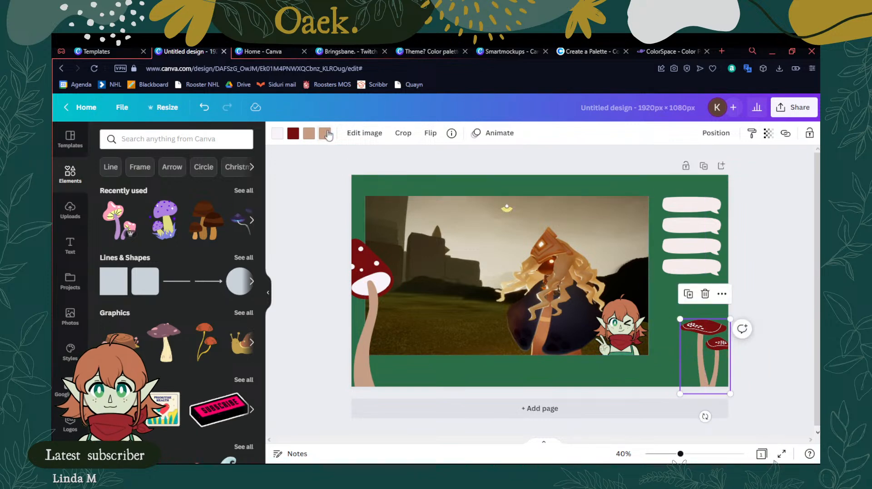
# Colour the flat-capped twin mushroom's stem shading brown, and place it smaller beside the large spotted mushroom's stem at the overlay's lower left
pyautogui.click(326, 134)
pyautogui.click(217, 257)
pyautogui.click(189, 255)
pyautogui.click(310, 136)
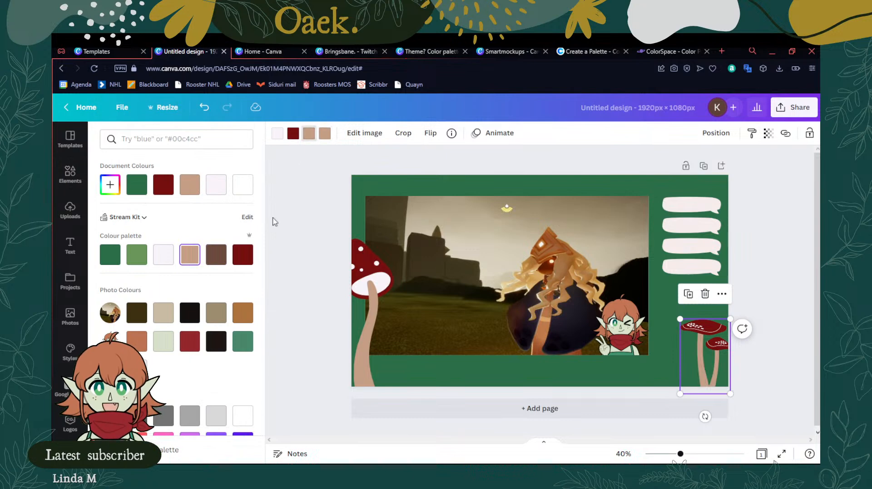
pyautogui.click(216, 255)
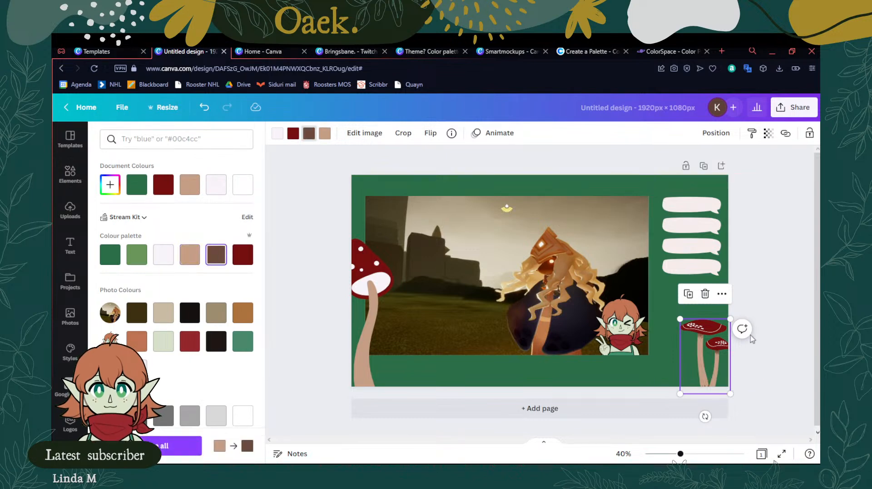
pyautogui.moveTo(680, 320); pyautogui.dragTo(381, 363)
pyautogui.click(774, 319)
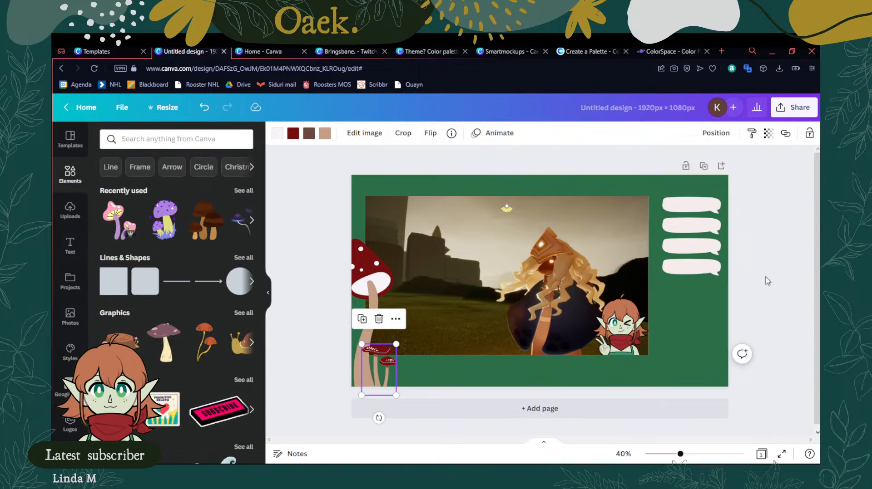
# Shrink the large spotted mushroom at the overlay's lower left and shift the flat-capped twin mushroom closer against its stem
pyautogui.click(399, 253)
pyautogui.moveTo(401, 233); pyautogui.dragTo(386, 259)
pyautogui.moveTo(366, 304); pyautogui.dragTo(369, 296)
pyautogui.moveTo(380, 386); pyautogui.dragTo(373, 385)
pyautogui.click(813, 309)
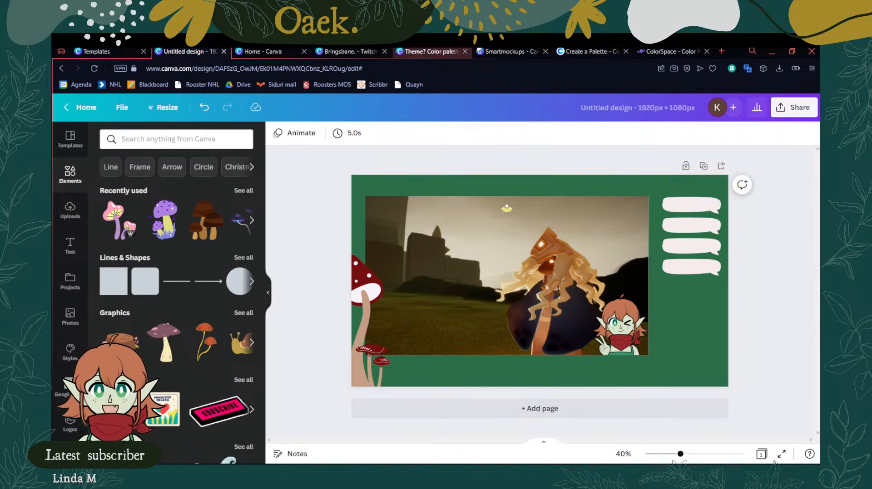
# Copy the white-gilled twin mushroom from the theme whiteboard into the 1920 × 1080 overlay design
pyautogui.click(429, 51)
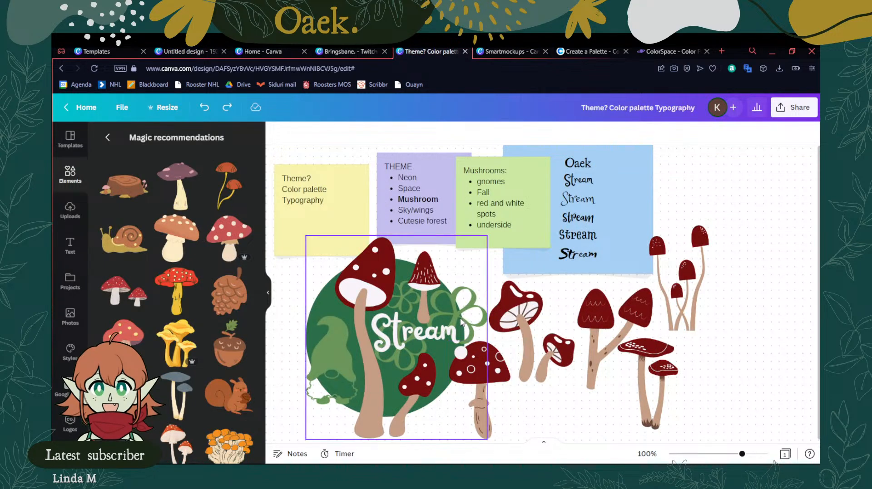
pyautogui.click(534, 358)
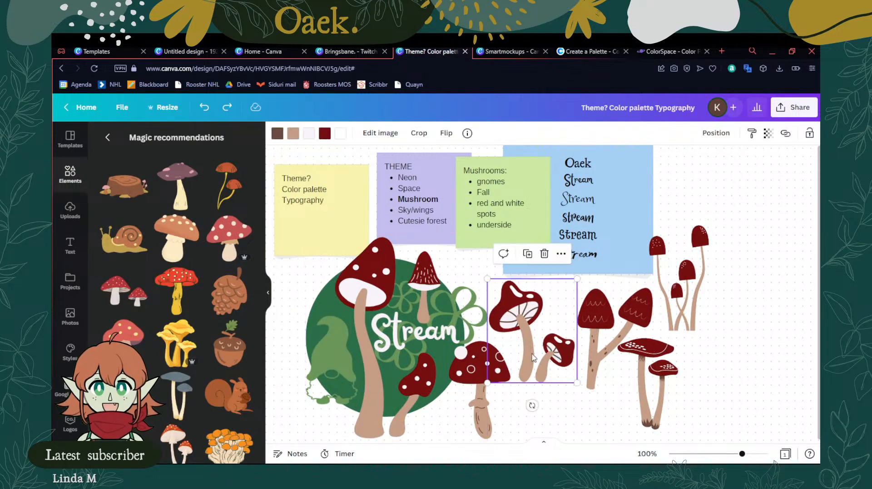
pyautogui.click(252, 52)
pyautogui.click(217, 53)
pyautogui.hotkey('ctrl', 'v')
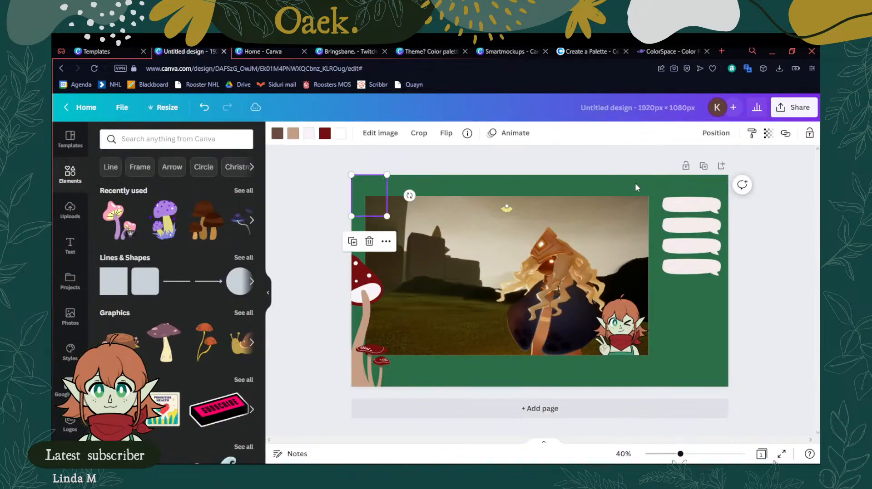
# Place the pasted white-gilled twin mushroom, slightly reduced, on the overlay's lower edge beside the flat-capped twin mushroom
pyautogui.moveTo(379, 196); pyautogui.dragTo(669, 319)
pyautogui.moveTo(728, 387); pyautogui.dragTo(728, 389)
pyautogui.moveTo(726, 320); pyautogui.dragTo(424, 357)
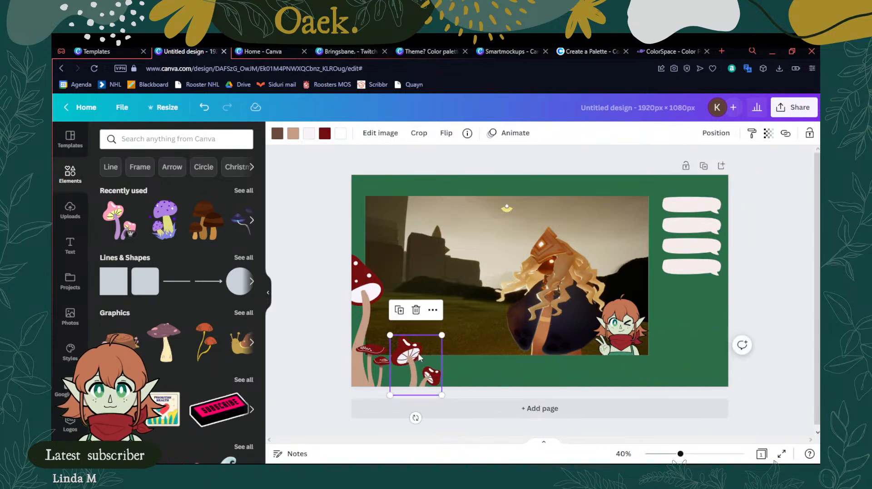
pyautogui.moveTo(389, 335); pyautogui.dragTo(399, 339)
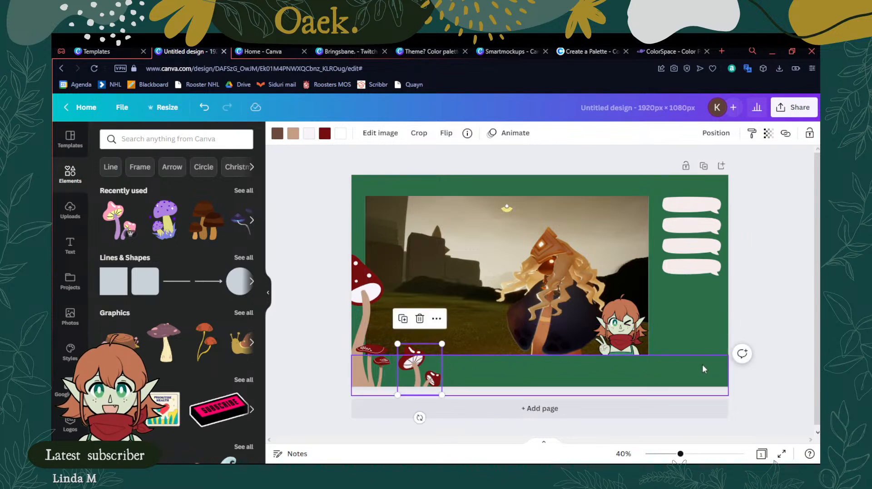
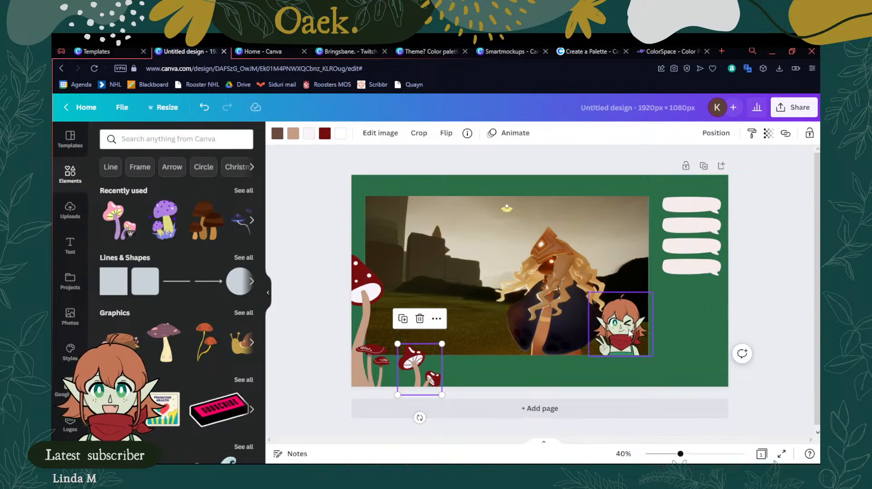
# Bring the avatar in front of all other overlay elements
pyautogui.click(620, 332)
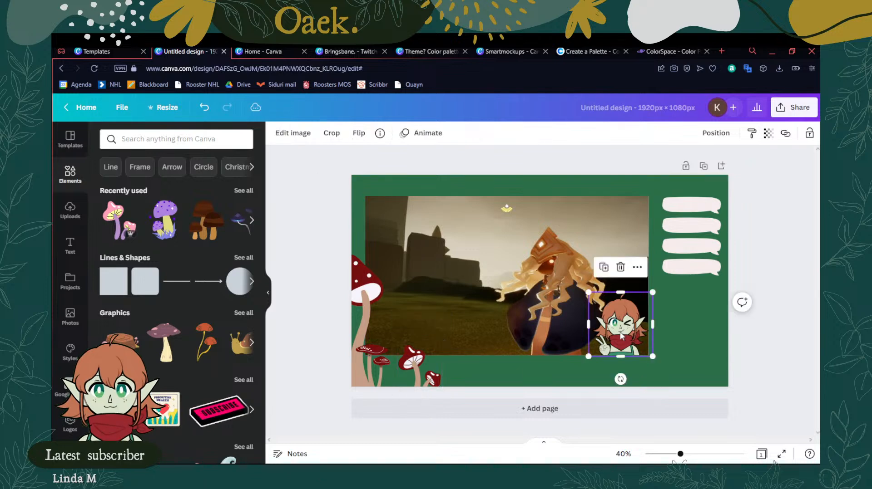
pyautogui.click(717, 133)
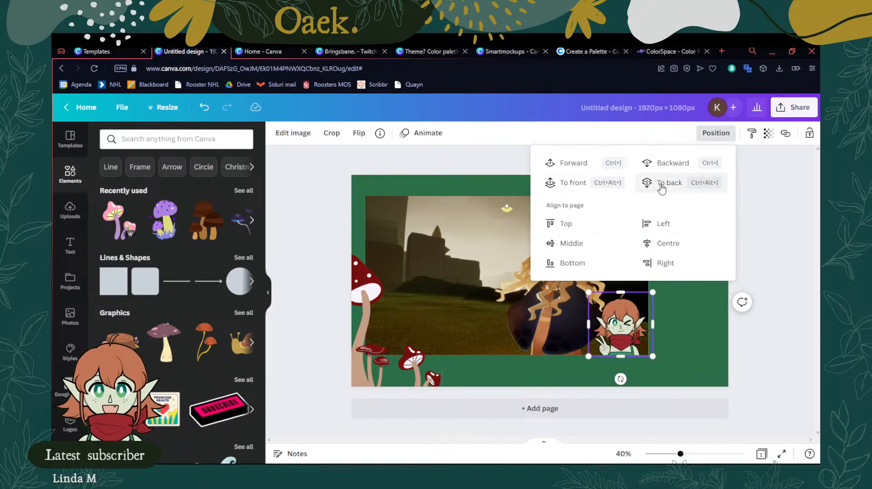
pyautogui.click(568, 183)
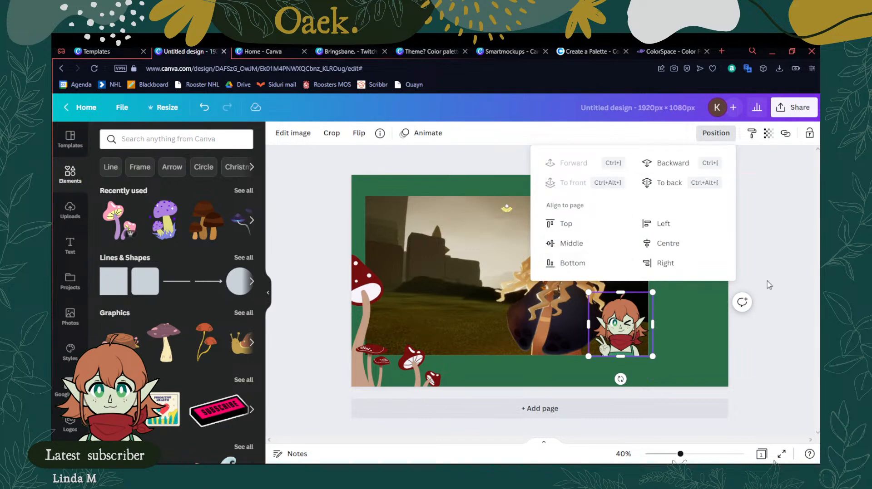
pyautogui.click(795, 258)
# Move the avatar into the overlay's lower-right corner and size it to about 395 × 395 within the right border
pyautogui.moveTo(606, 324); pyautogui.dragTo(691, 356)
pyautogui.moveTo(673, 325); pyautogui.dragTo(656, 307)
pyautogui.moveTo(703, 358); pyautogui.dragTo(698, 360)
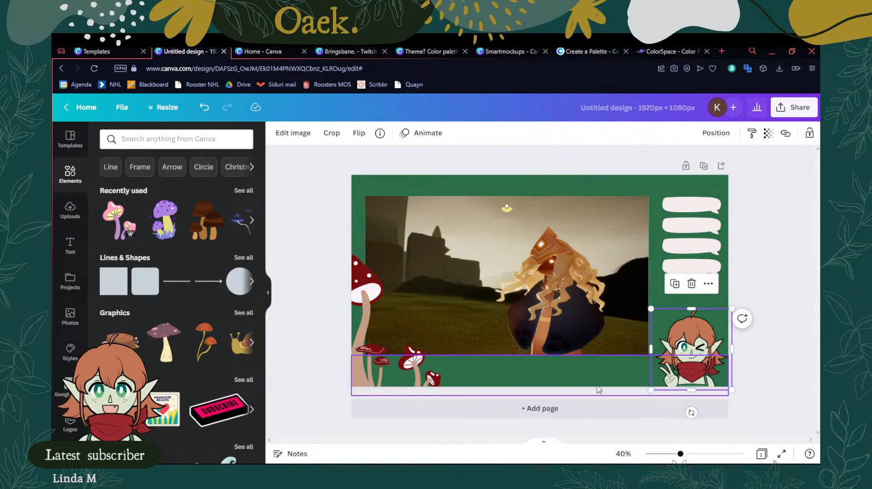
pyautogui.moveTo(730, 308); pyautogui.dragTo(727, 312)
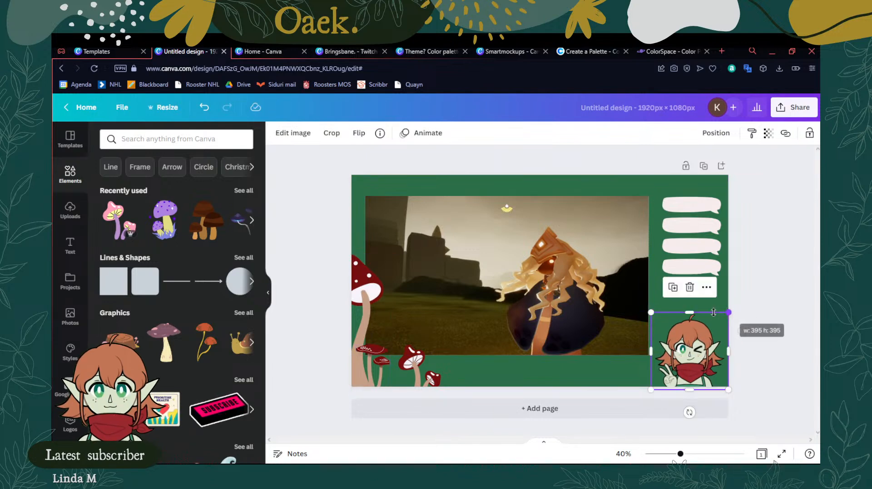
pyautogui.moveTo(685, 357); pyautogui.dragTo(682, 353)
# Move the group of four speech bubbles down the right border to sit just above the avatar
pyautogui.click(695, 249)
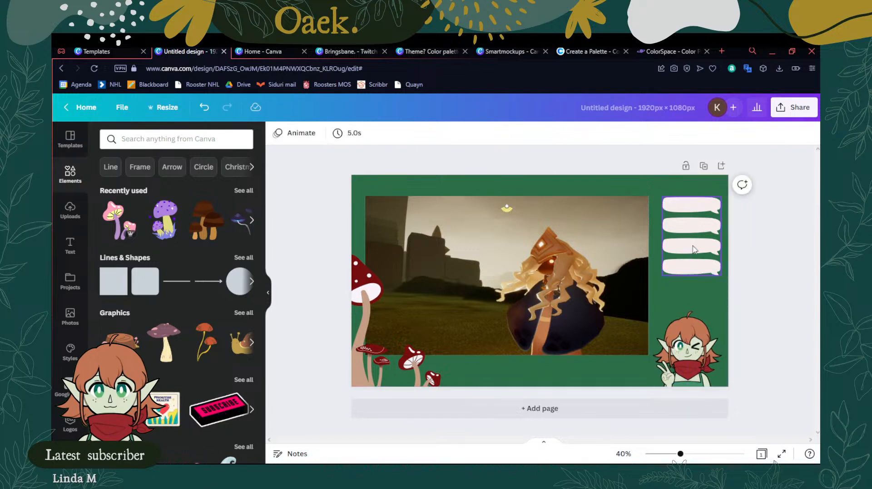
pyautogui.moveTo(679, 206); pyautogui.dragTo(680, 221)
pyautogui.click(773, 228)
# Duplicate the speech bubble group onto the game screenshot and ungroup the copy
pyautogui.click(677, 240)
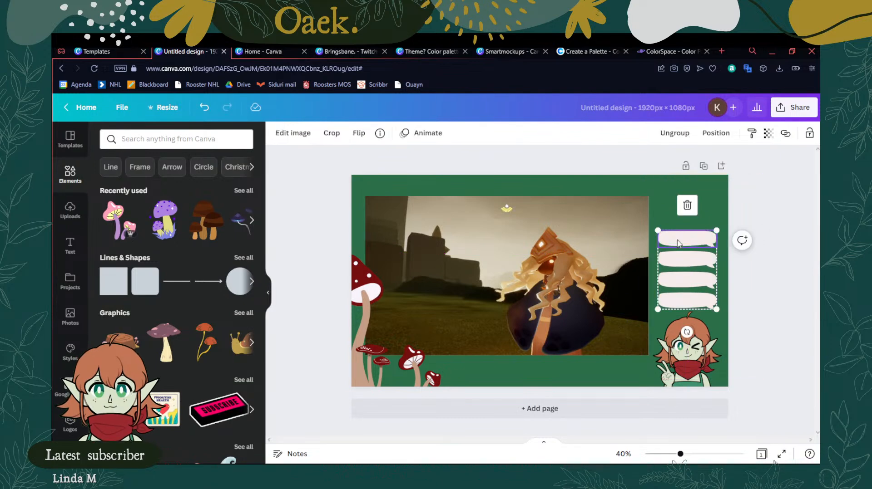
pyautogui.hotkey('ctrl', 'v')
pyautogui.moveTo(692, 293); pyautogui.dragTo(606, 255)
pyautogui.click(689, 214)
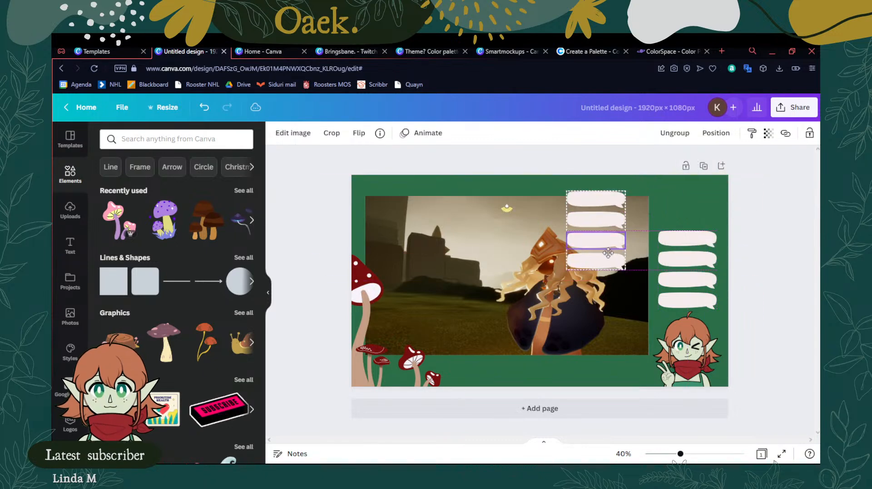
pyautogui.click(675, 134)
pyautogui.click(768, 254)
# Stack two of the copied speech bubbles evenly above the four in the right border, and ungroup the original four
pyautogui.moveTo(600, 265); pyautogui.dragTo(689, 216)
pyautogui.click(688, 257)
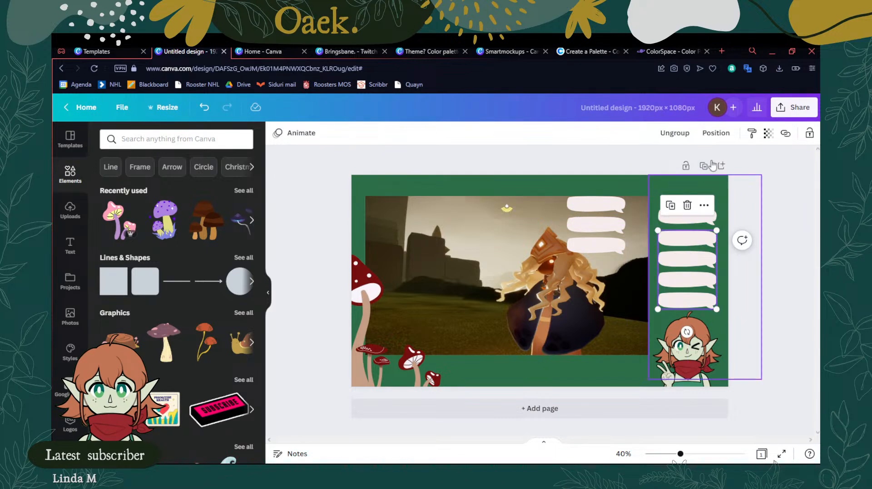
pyautogui.click(682, 136)
pyautogui.click(782, 214)
pyautogui.moveTo(693, 221)
pyautogui.mouseDown()
pyautogui.moveTo(692, 186)
pyautogui.moveTo(693, 218)
pyautogui.mouseUp()
pyautogui.moveTo(592, 247); pyautogui.dragTo(681, 196)
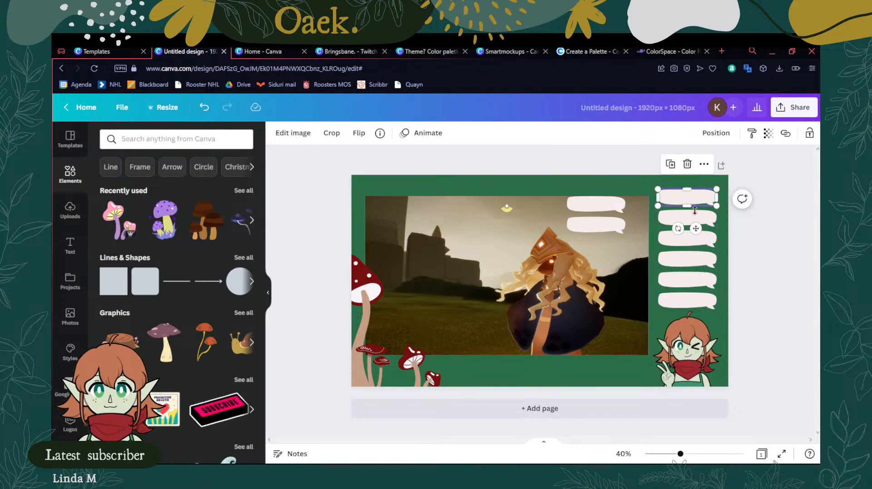
# Centre the avatar below the speech bubbles and lower all six bubbles to align with the game screenshot's top edge
pyautogui.click(690, 347)
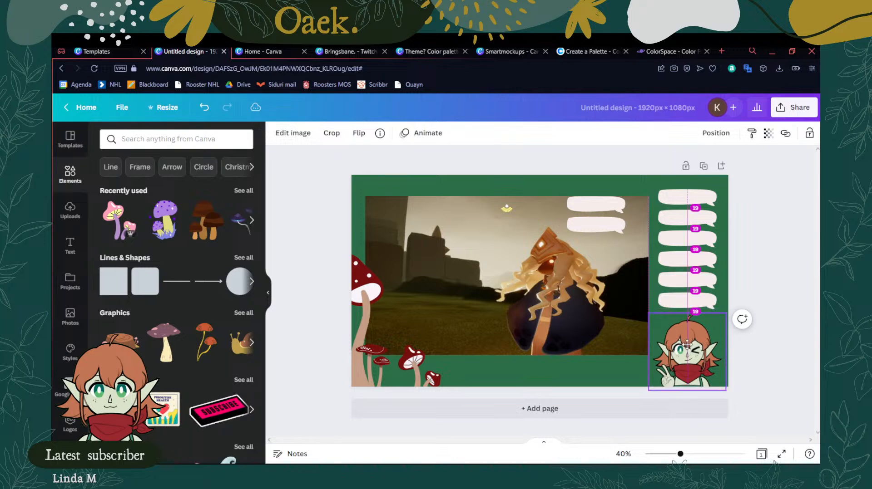
pyautogui.click(679, 198)
pyautogui.click(680, 198)
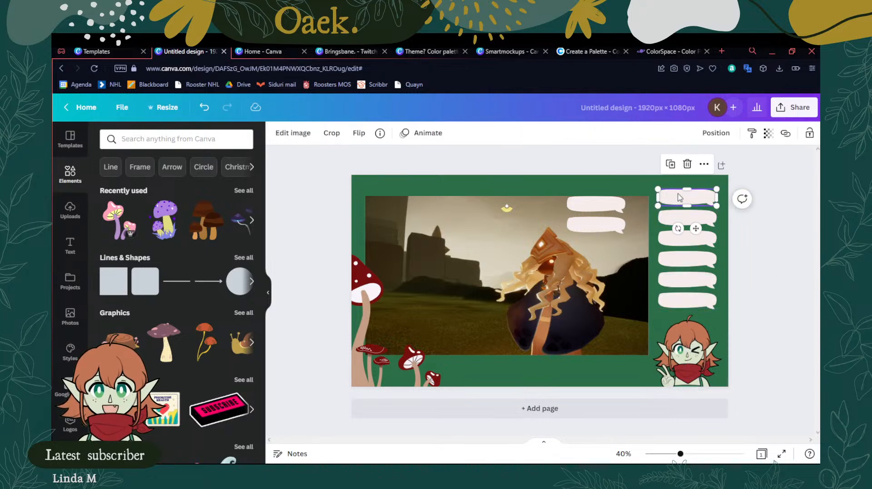
pyautogui.keyDown('shift'); pyautogui.click(682, 220); pyautogui.keyUp('shift')
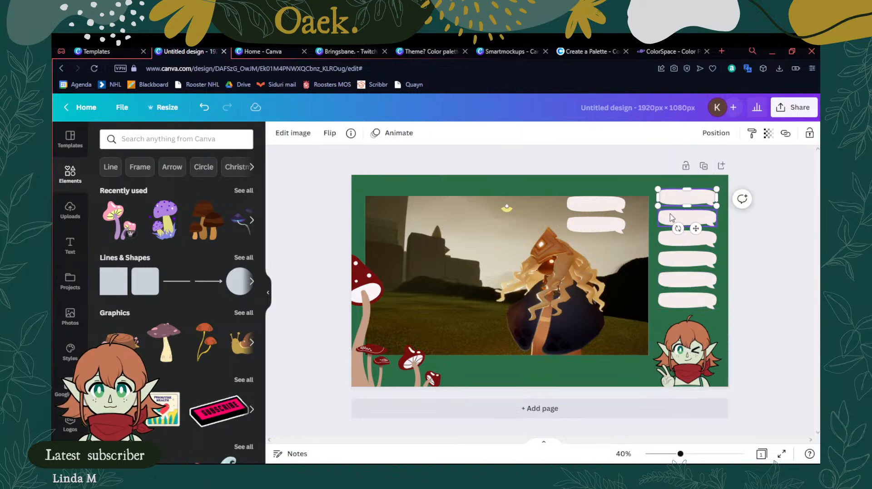
pyautogui.keyDown('shift'); pyautogui.click(675, 239); pyautogui.keyUp('shift')
pyautogui.keyDown('shift'); pyautogui.click(676, 259); pyautogui.keyUp('shift')
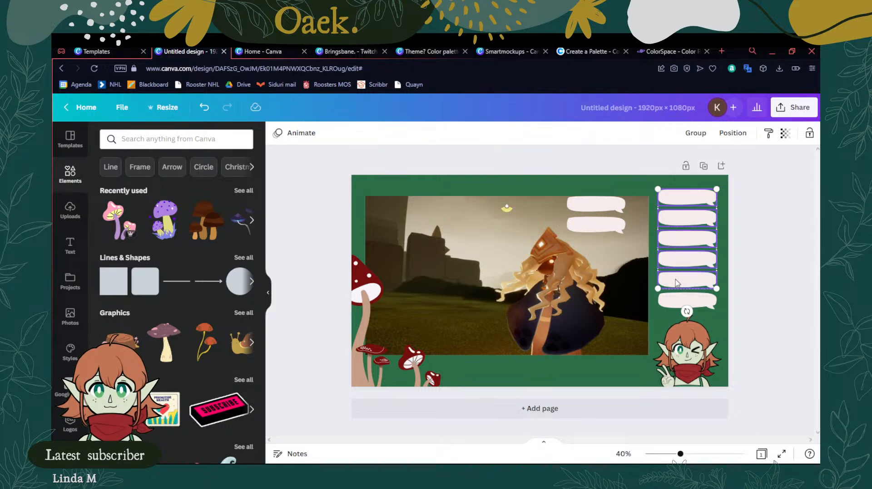
pyautogui.keyDown('shift'); pyautogui.click(675, 299); pyautogui.keyUp('shift')
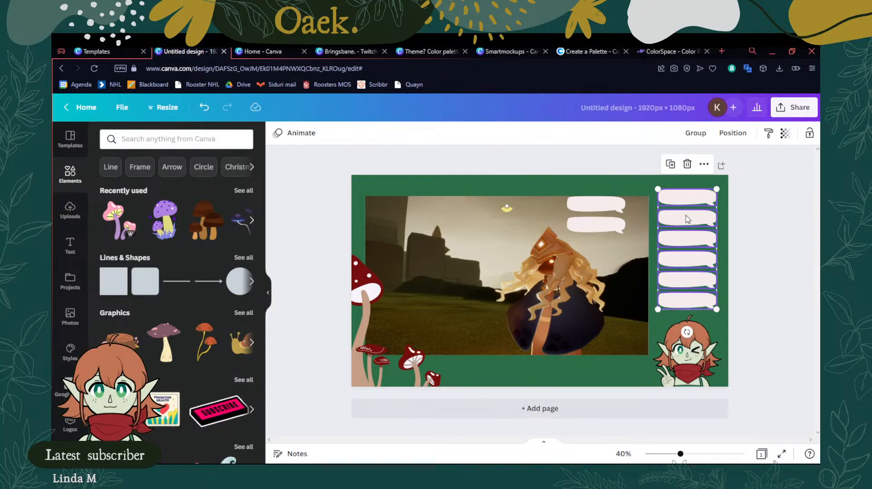
pyautogui.moveTo(686, 221); pyautogui.dragTo(686, 222)
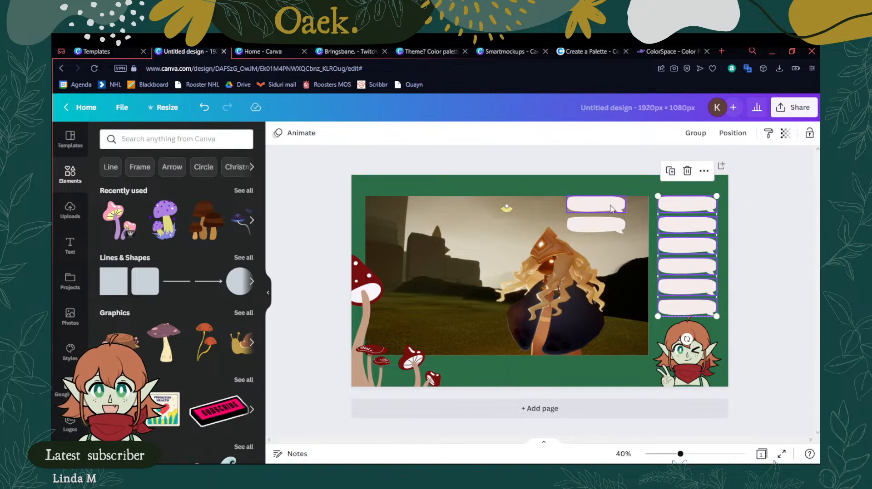
# Delete the two leftover speech bubbles from the game screenshot
pyautogui.click(599, 206)
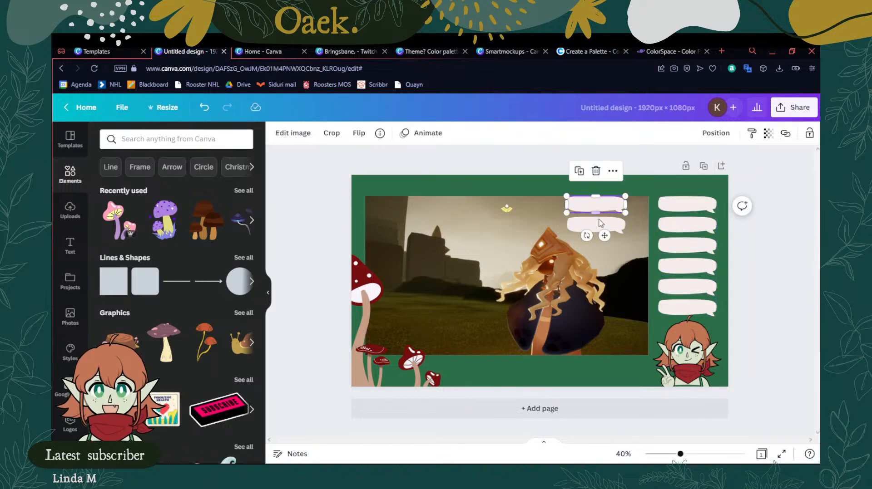
pyautogui.press('Delete')
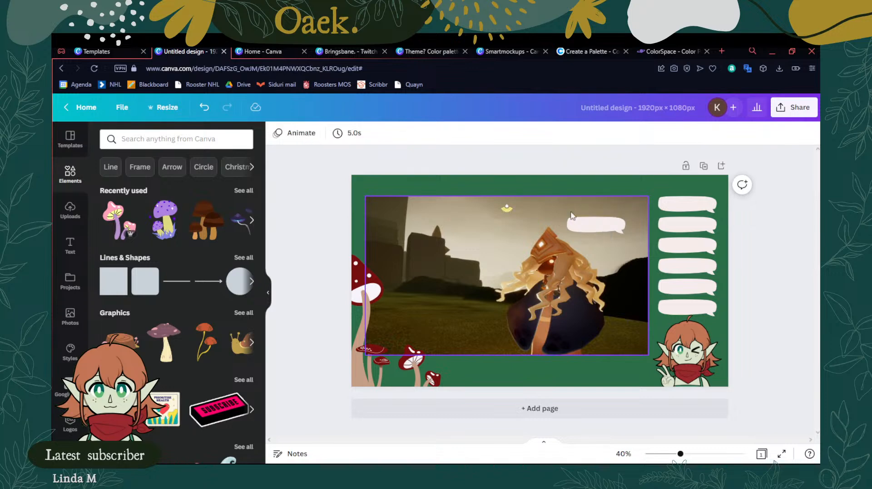
pyautogui.click(595, 230)
pyautogui.press('Delete')
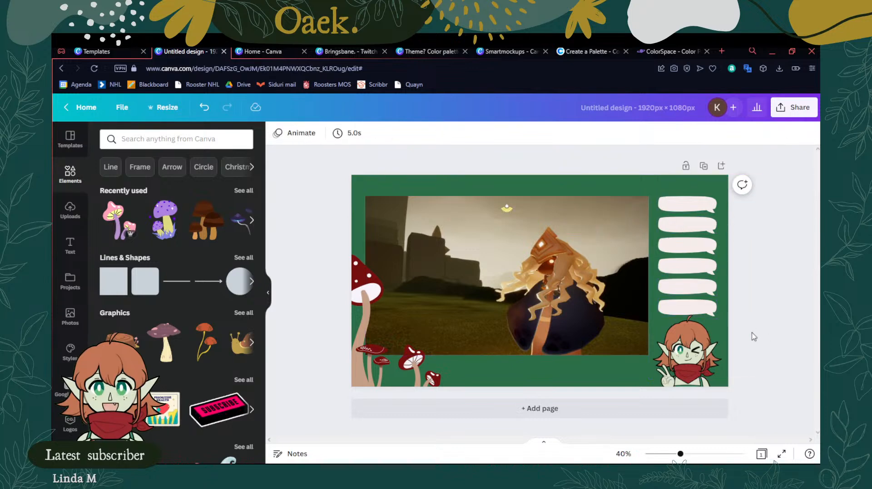
# Shrink the avatar slightly and re-centre it below the speech bubbles on the overlay's lower edge
pyautogui.click(690, 343)
pyautogui.moveTo(726, 313); pyautogui.dragTo(717, 323)
pyautogui.moveTo(686, 348); pyautogui.dragTo(691, 344)
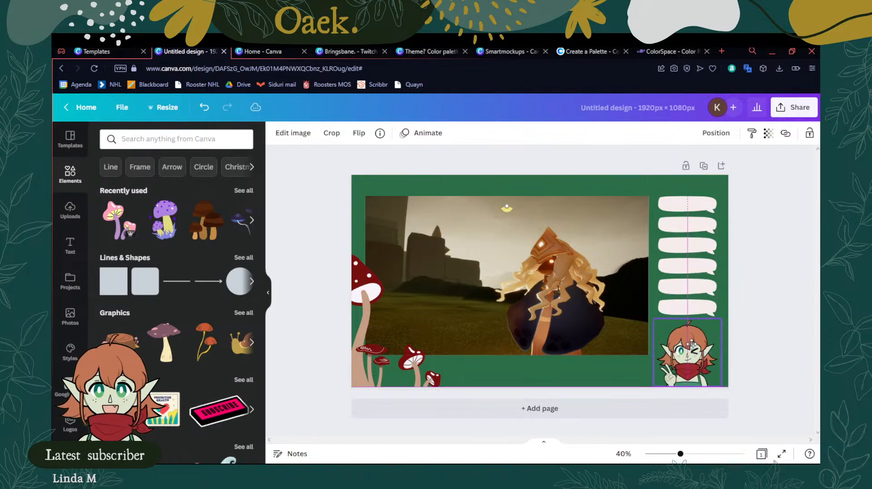
pyautogui.click(759, 298)
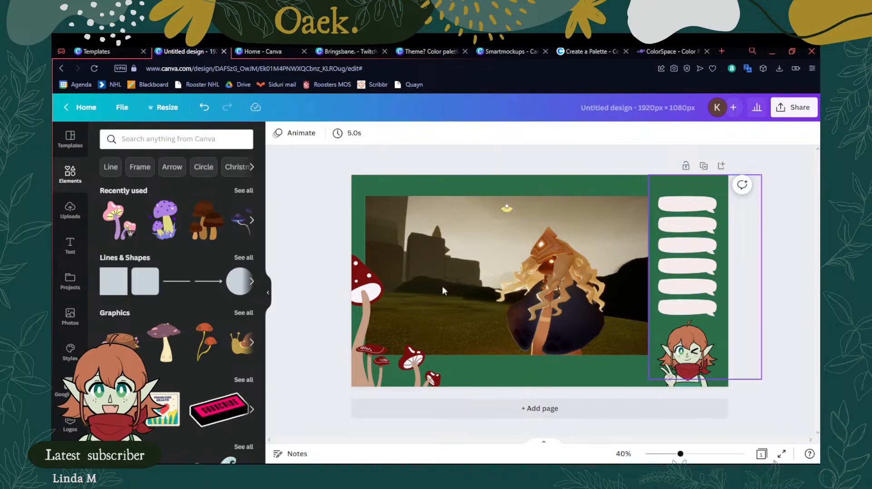
# Search the elements for "gnome" and place the solid grey gnome silhouette over the game screenshot's upper-left area
pyautogui.click(162, 140)
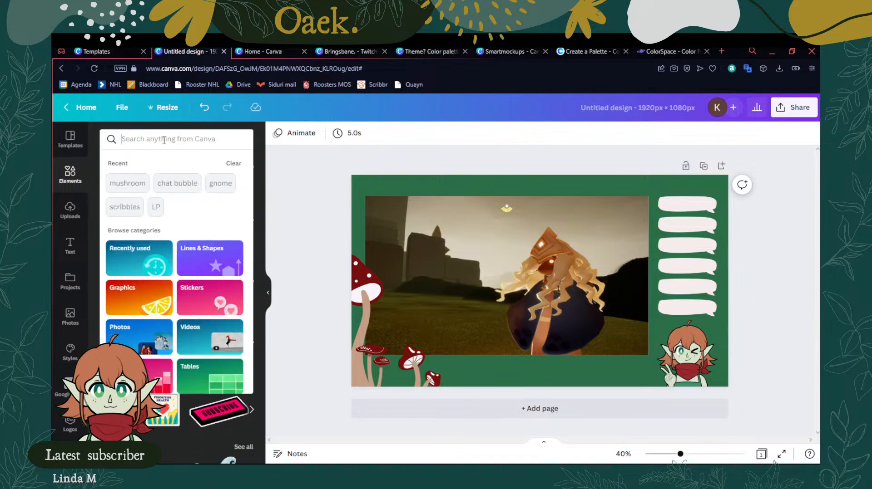
pyautogui.write('gno')
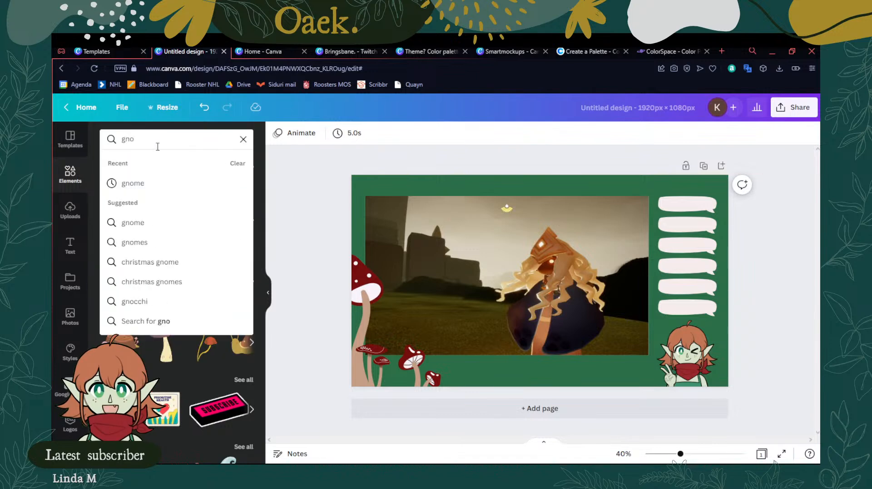
pyautogui.click(139, 185)
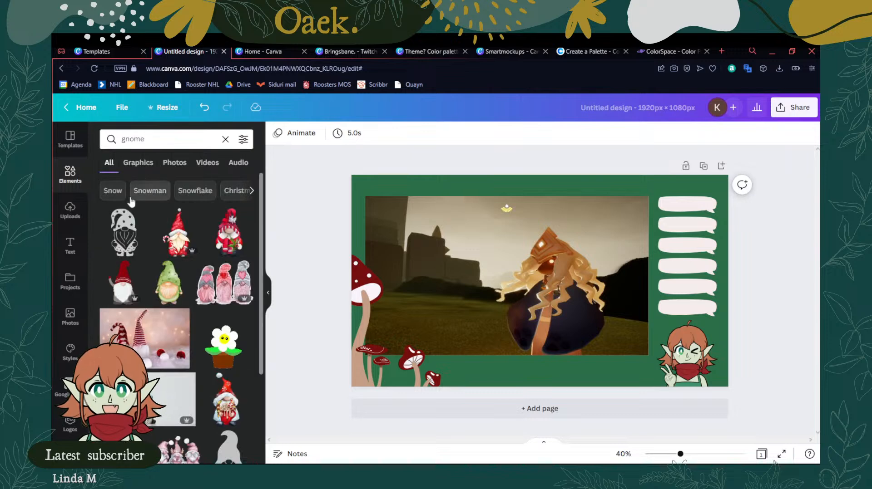
pyautogui.scroll(-5, 175, 290)
pyautogui.scroll(3, 176, 296)
pyautogui.click(224, 293)
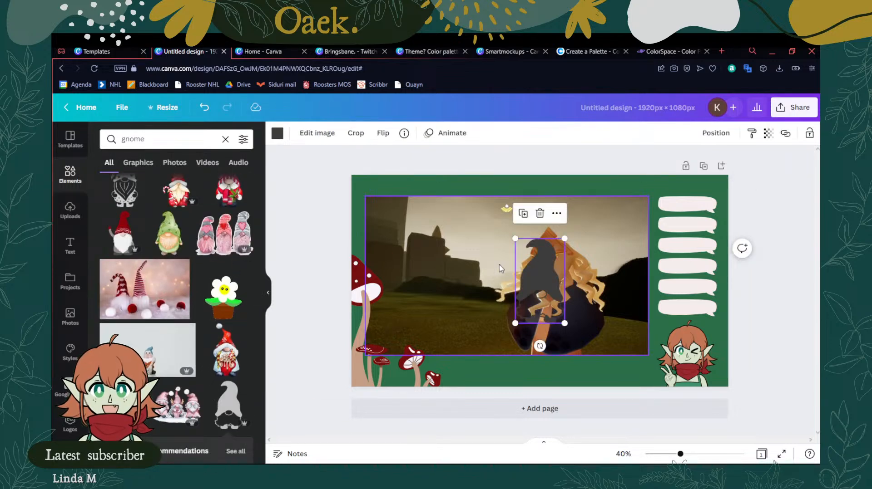
pyautogui.moveTo(543, 265); pyautogui.dragTo(458, 231)
# Add the line-art gnome from the silhouette's magic recommendations, and place it small on the overlay's lower edge beside the avatar
pyautogui.scroll(-3, 246, 305)
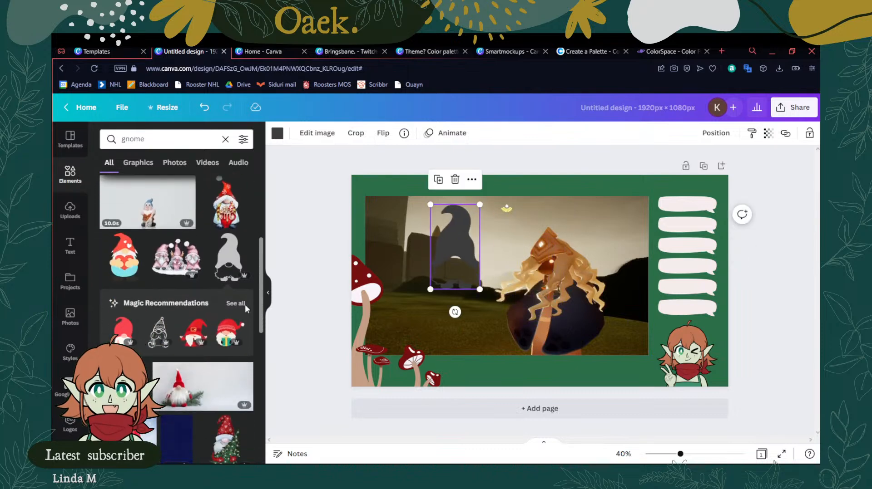
pyautogui.click(244, 304)
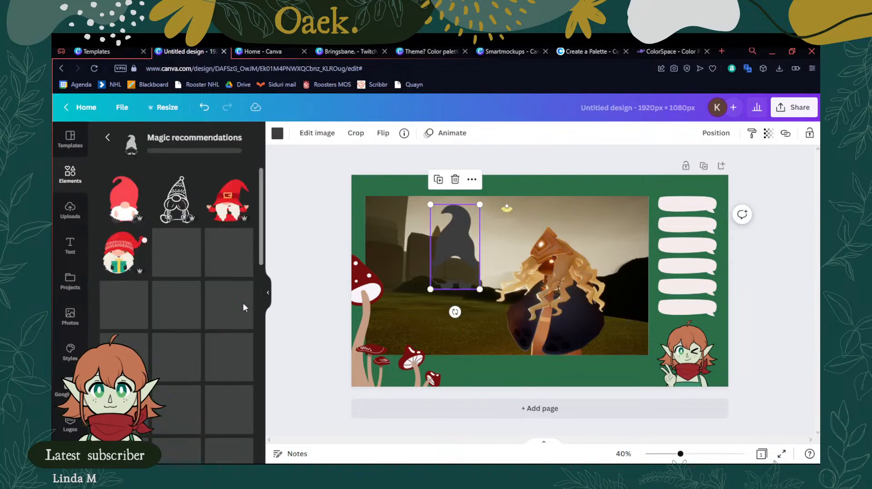
pyautogui.click(186, 209)
pyautogui.moveTo(541, 283); pyautogui.dragTo(606, 358)
pyautogui.moveTo(636, 312); pyautogui.dragTo(642, 364)
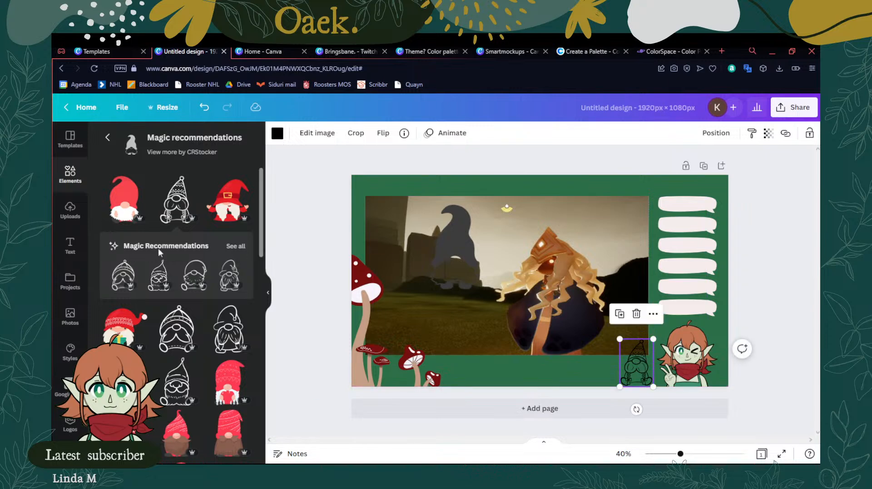
# Add the bobble-hat line-art gnome from the magic recommendations small beside the first gnome on the lower border, shrinking the first gnome slightly
pyautogui.click(235, 252)
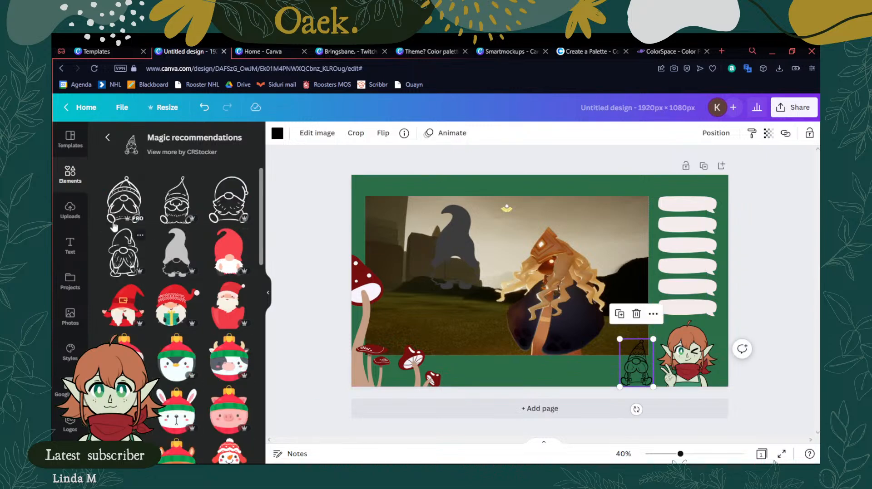
pyautogui.click(130, 203)
pyautogui.moveTo(556, 309); pyautogui.dragTo(595, 364)
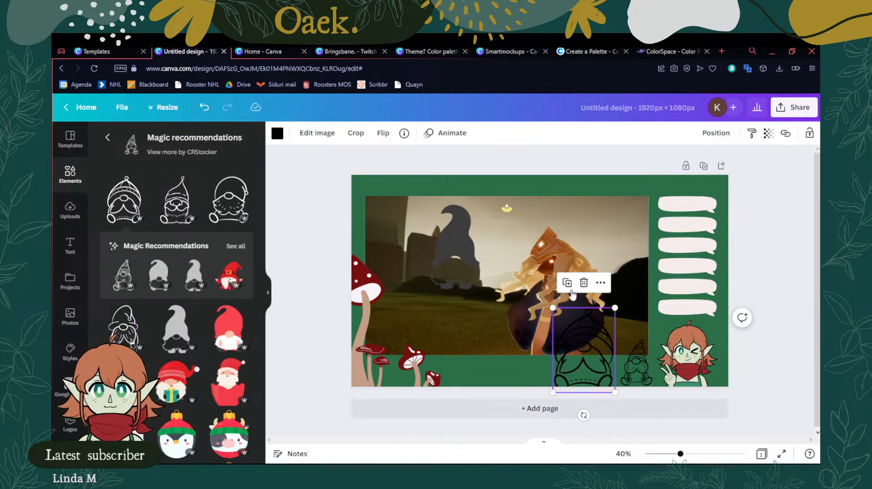
pyautogui.moveTo(616, 310); pyautogui.dragTo(581, 365)
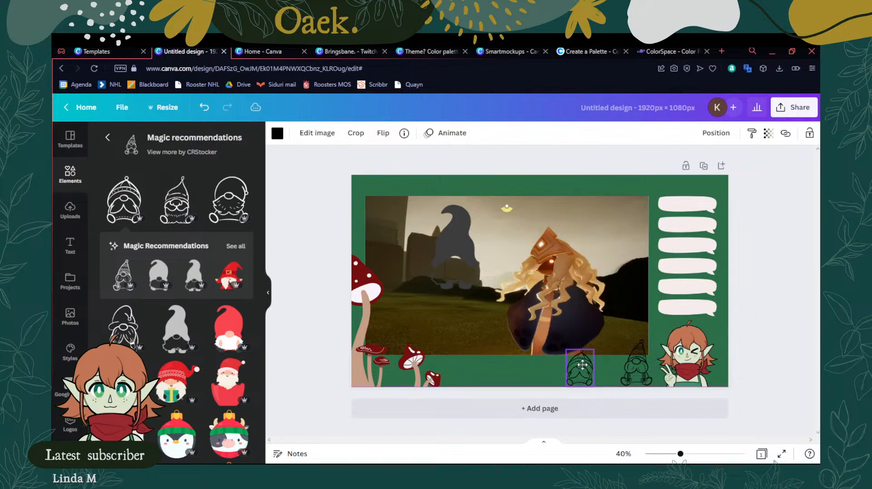
pyautogui.click(634, 369)
pyautogui.moveTo(652, 339); pyautogui.dragTo(648, 346)
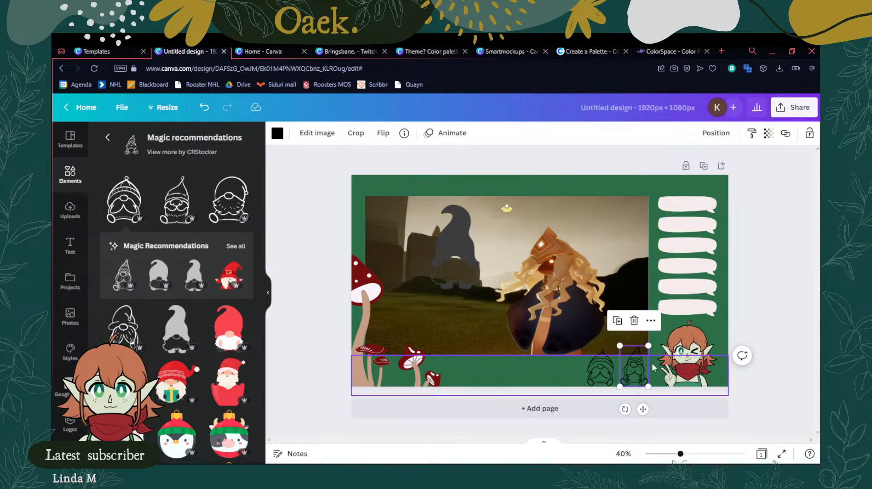
# Add the round-hat and long-bearded line-art gnomes, shrink them, and continue the row of gnomes along the overlay's lower border
pyautogui.click(225, 209)
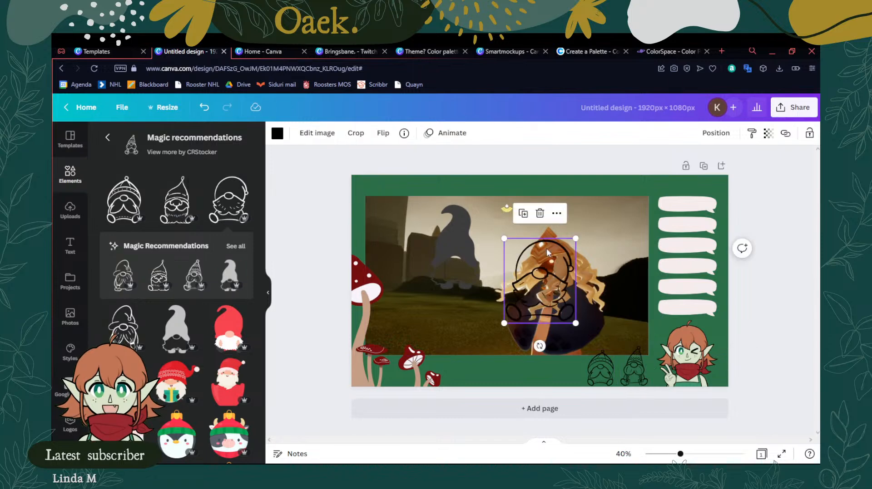
pyautogui.moveTo(574, 240); pyautogui.dragTo(570, 364)
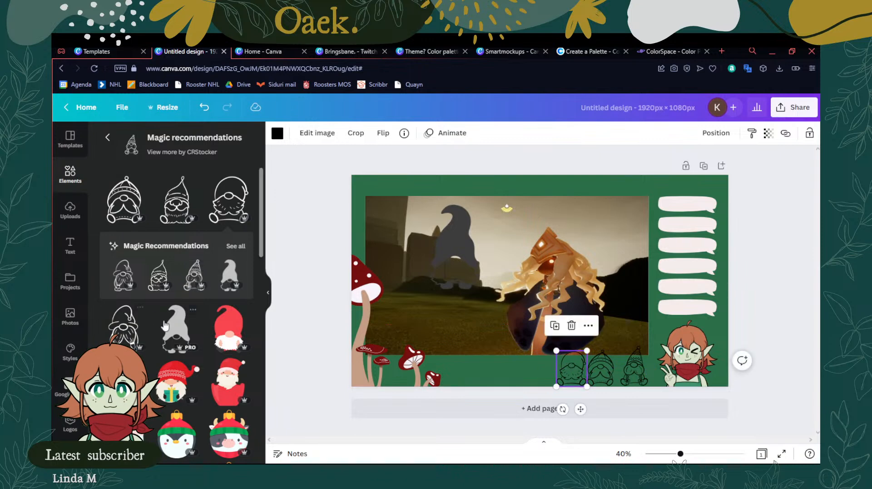
pyautogui.click(138, 327)
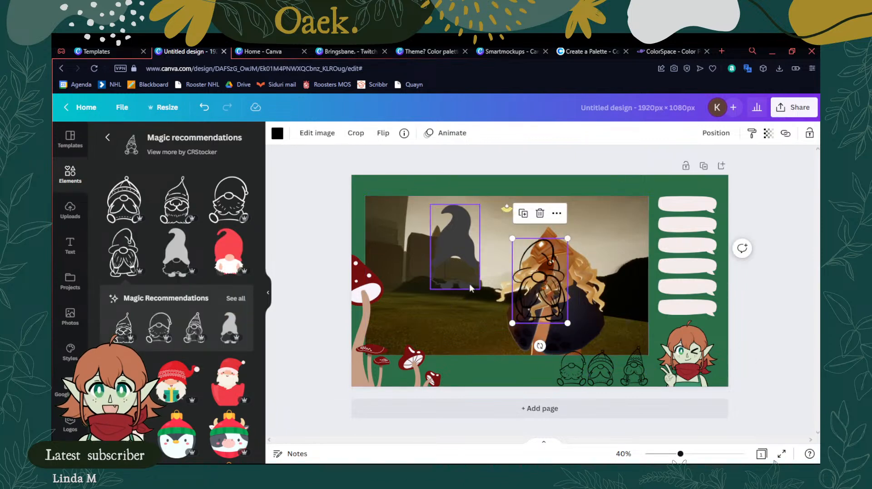
pyautogui.moveTo(569, 237); pyautogui.dragTo(531, 362)
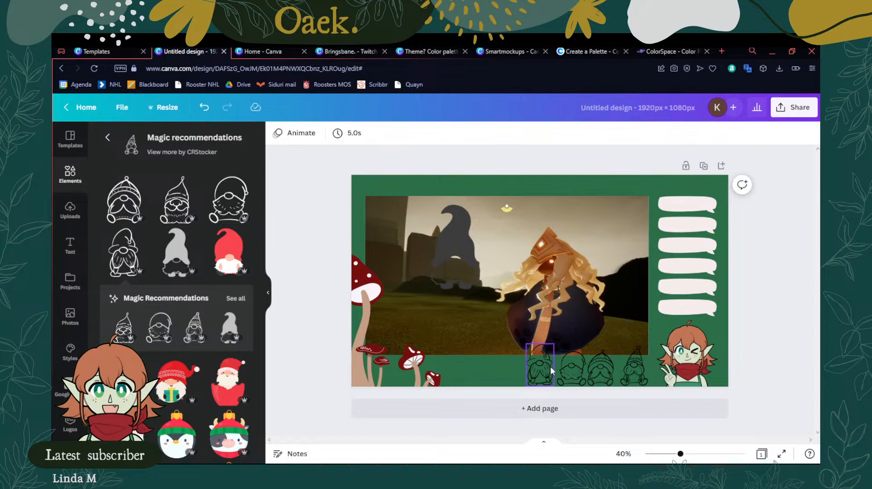
# Recolour all four line-art gnomes to the Stream Kit light green and shift the leftmost gnome slightly further left
pyautogui.click(277, 133)
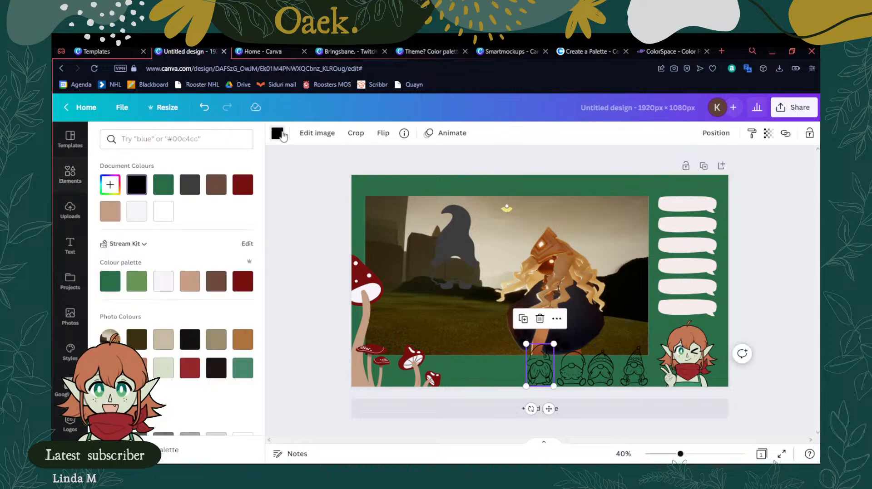
pyautogui.click(137, 281)
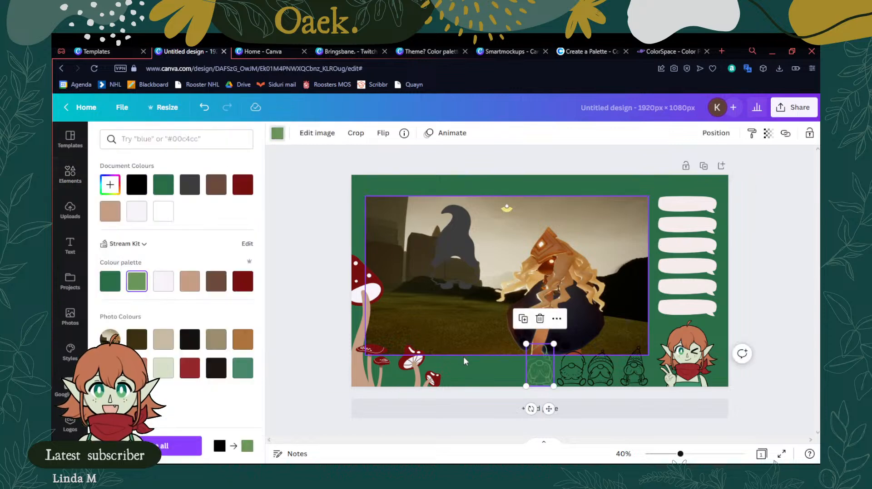
pyautogui.click(560, 366)
pyautogui.click(137, 281)
pyautogui.click(595, 370)
pyautogui.click(137, 282)
pyautogui.click(638, 372)
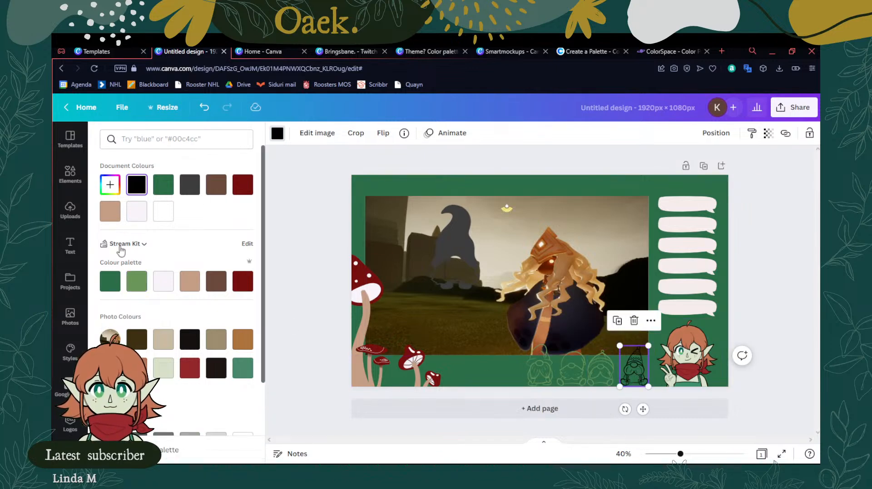
pyautogui.click(138, 289)
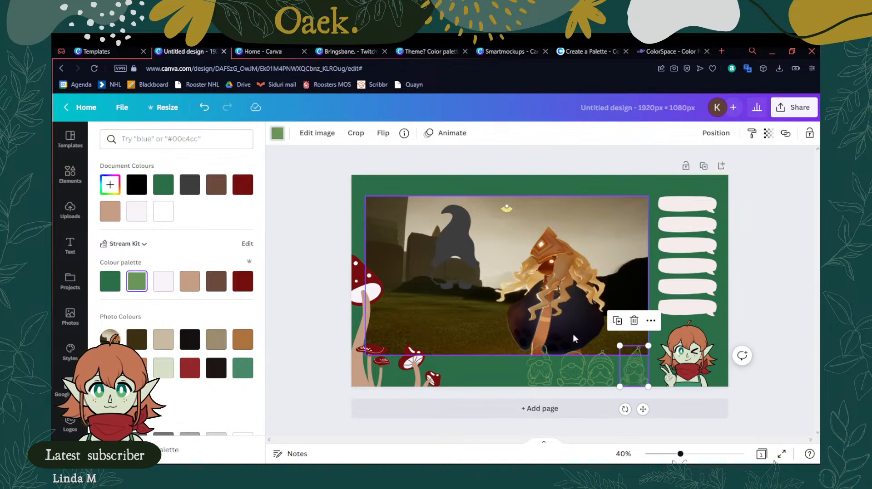
pyautogui.click(539, 360)
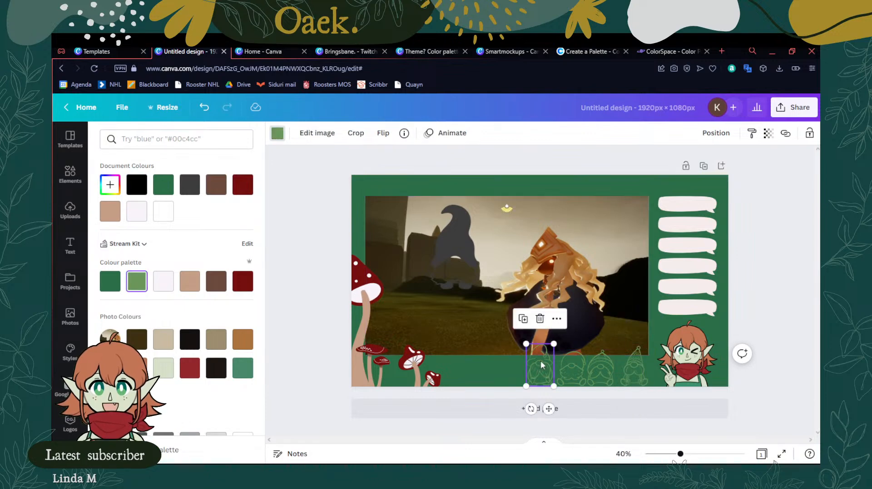
pyautogui.moveTo(537, 360); pyautogui.dragTo(527, 360)
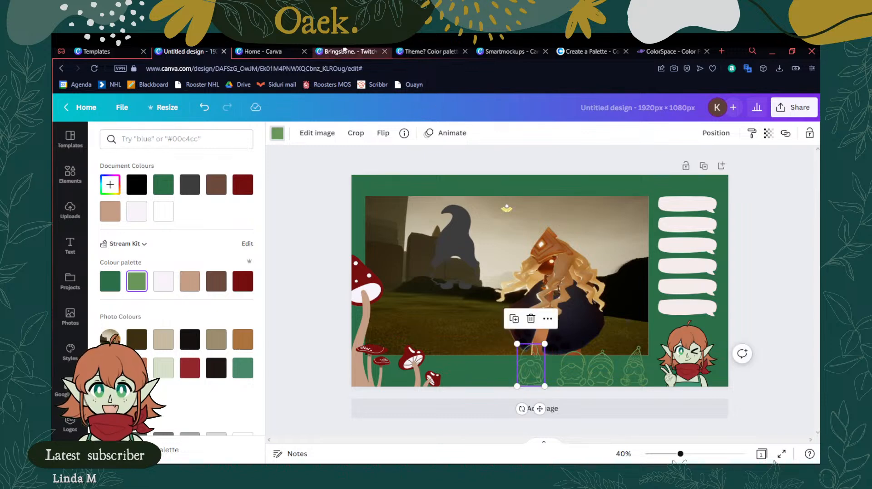
# Look at the existing Bringsbane. Twitch overlay for reference and return to the untitled overlay design
pyautogui.click(372, 52)
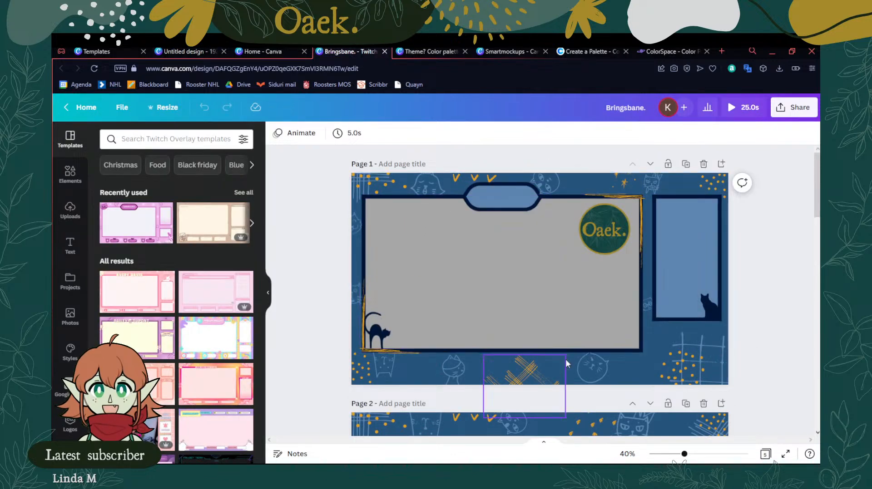
pyautogui.click(285, 52)
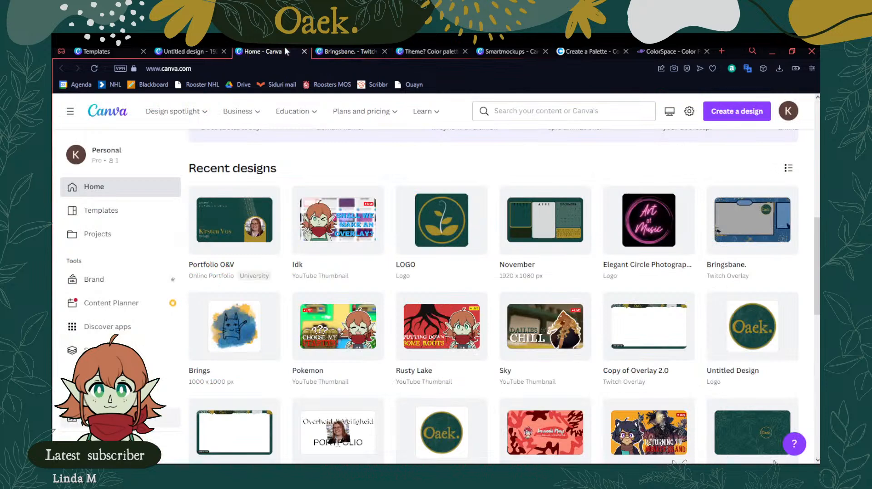
pyautogui.click(184, 51)
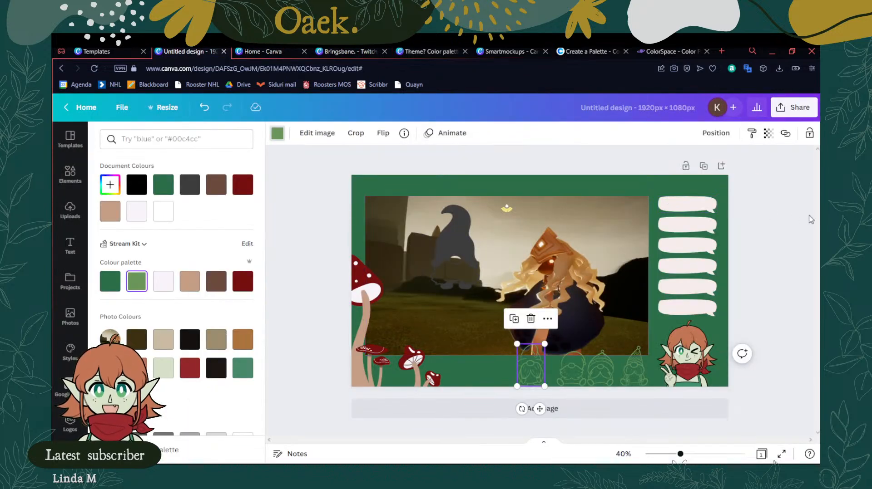
# Delete the grey gnome silhouette from the game screenshot
pyautogui.click(452, 240)
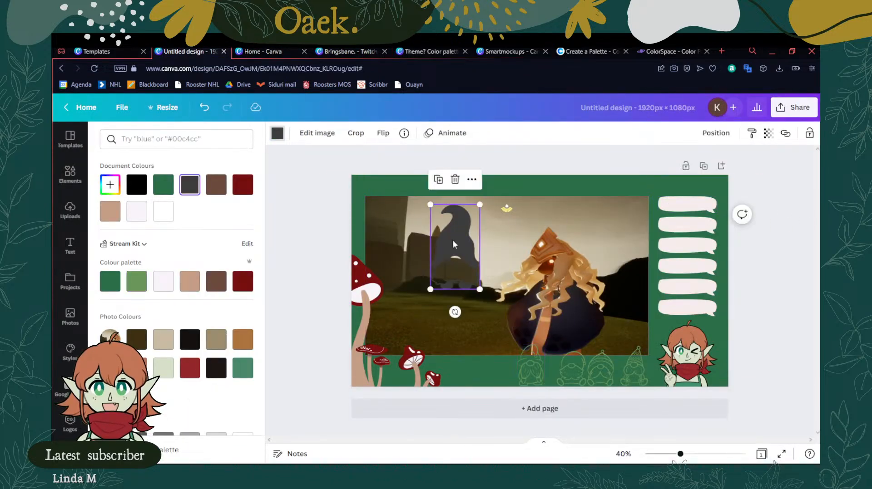
pyautogui.press('Delete')
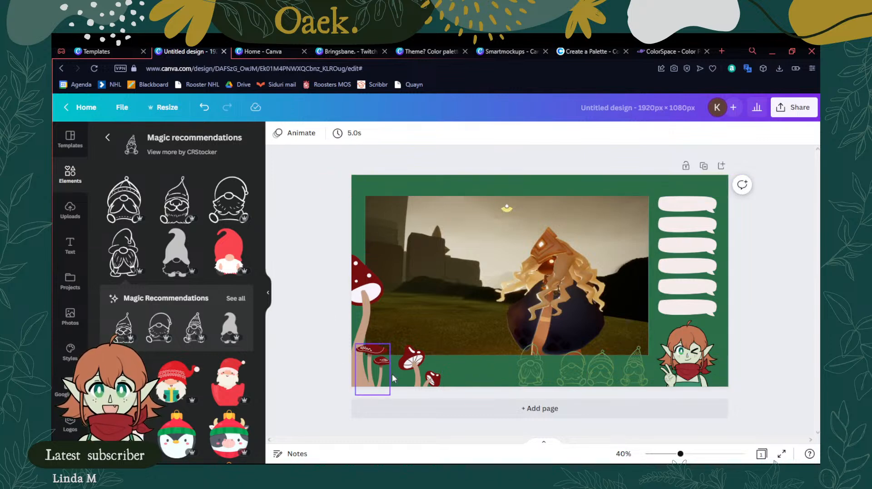
# Nudge the small mushrooms in the overlay's lower-left corner, flip the white-gilled pair horizontally, and move it closer to the cluster
pyautogui.moveTo(375, 357); pyautogui.dragTo(373, 357)
pyautogui.click(421, 379)
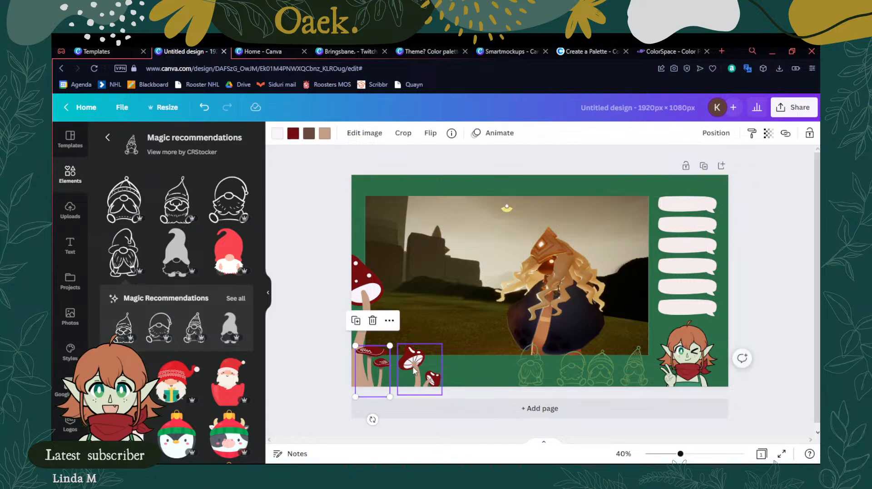
pyautogui.moveTo(421, 380); pyautogui.dragTo(414, 377)
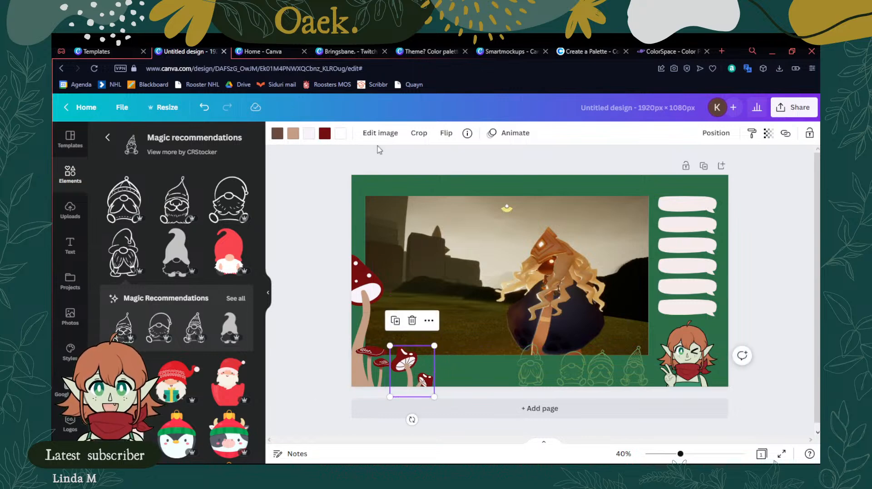
pyautogui.click(447, 135)
pyautogui.click(472, 159)
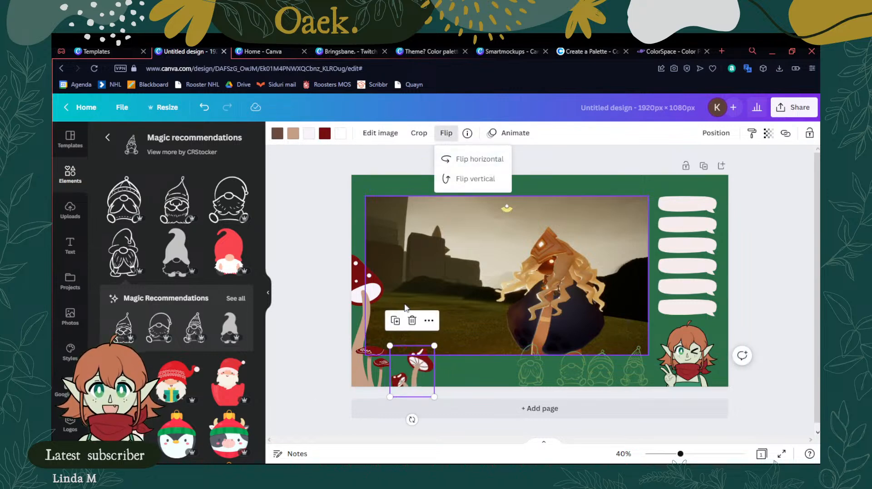
pyautogui.click(420, 372)
pyautogui.moveTo(420, 373)
pyautogui.mouseDown()
pyautogui.moveTo(400, 375)
pyautogui.moveTo(410, 364)
pyautogui.mouseUp()
pyautogui.click(786, 308)
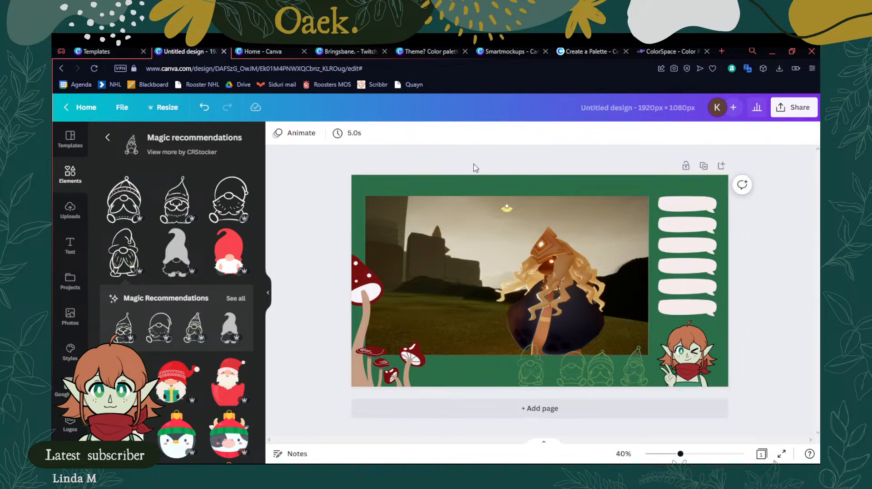
# Delete all four light green line-art gnomes from the overlay's lower border
pyautogui.click(522, 372)
pyautogui.click(527, 373)
pyautogui.moveTo(527, 374); pyautogui.dragTo(471, 369)
pyautogui.press('Delete')
pyautogui.click(564, 370)
pyautogui.press('Delete')
pyautogui.click(595, 371)
pyautogui.press('Delete')
pyautogui.click(642, 369)
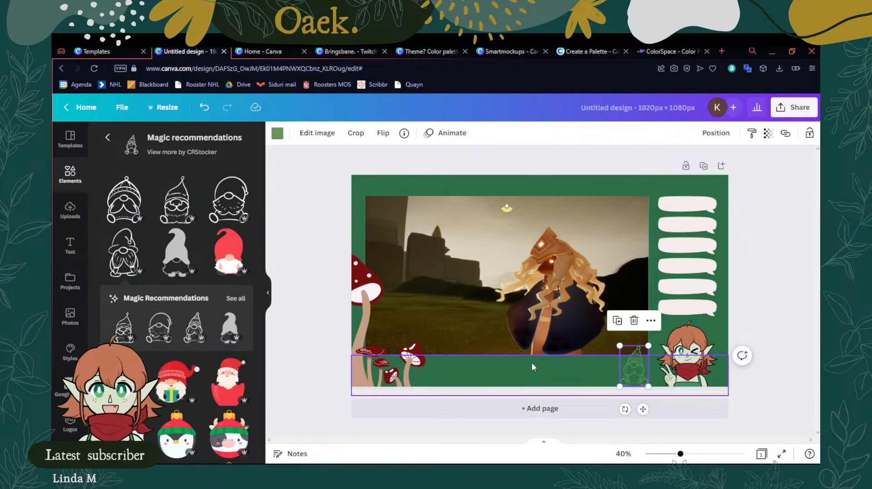
pyautogui.press('Delete')
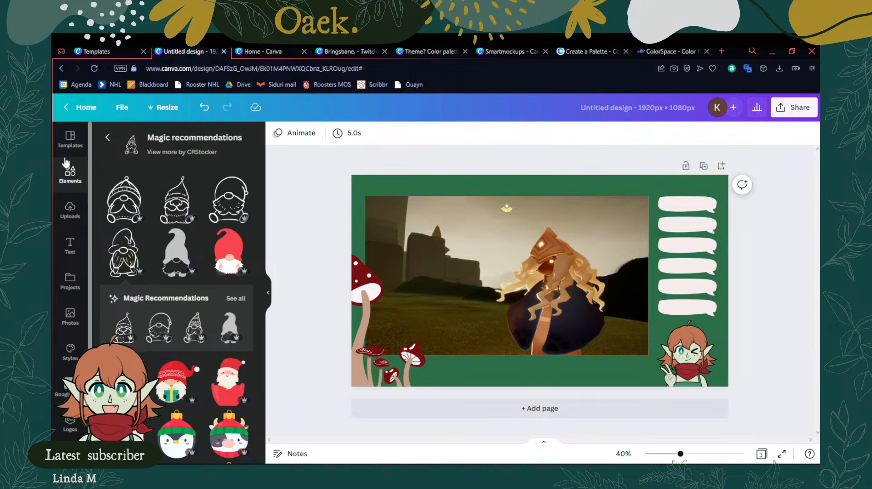
# Add a plain solid line to the overlay with a line weight of 40 and the Stream Kit light green colour
pyautogui.click(73, 172)
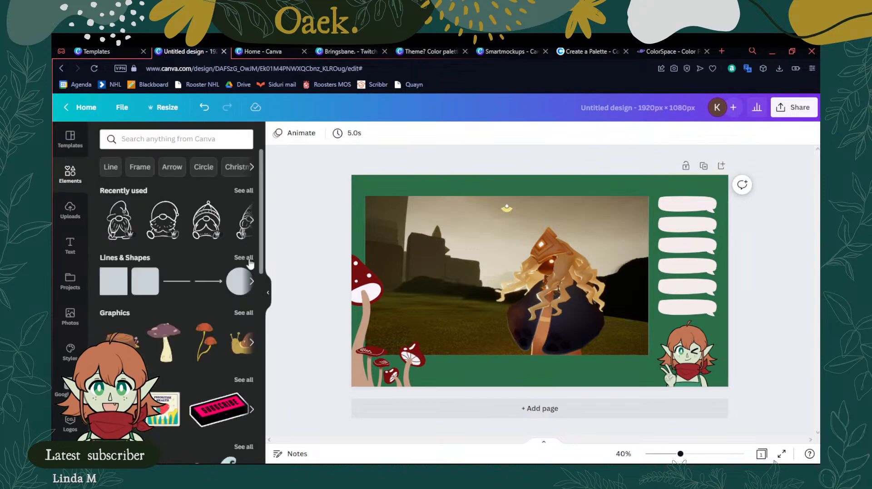
pyautogui.click(216, 254)
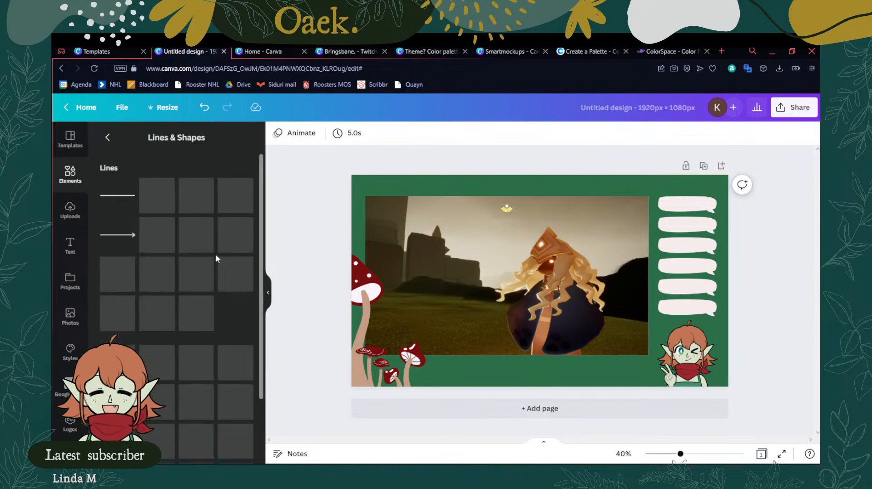
pyautogui.click(117, 196)
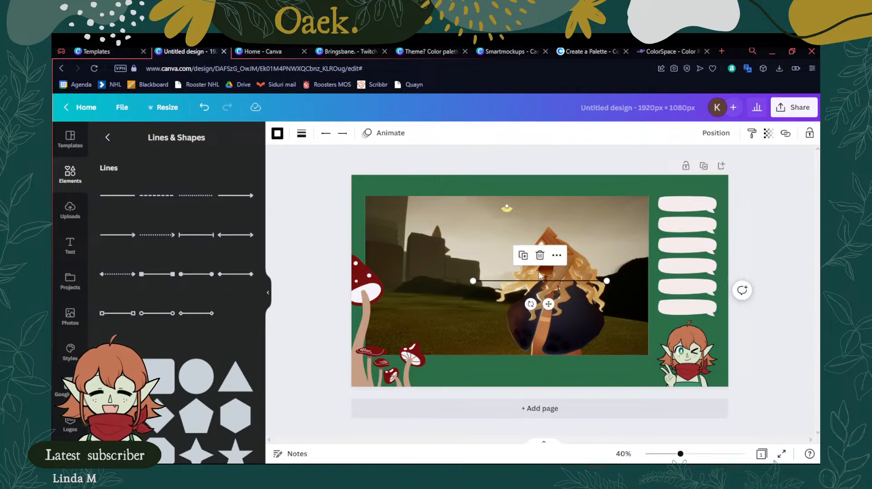
pyautogui.click(300, 134)
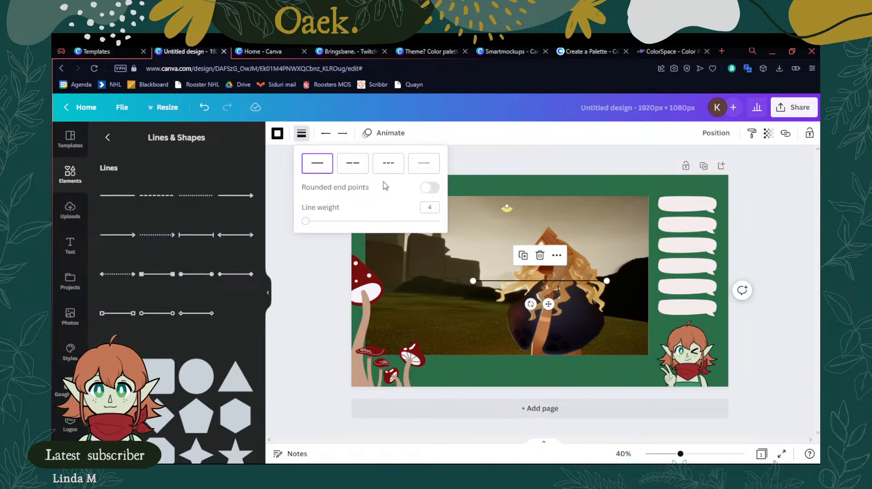
pyautogui.moveTo(306, 222); pyautogui.dragTo(356, 222)
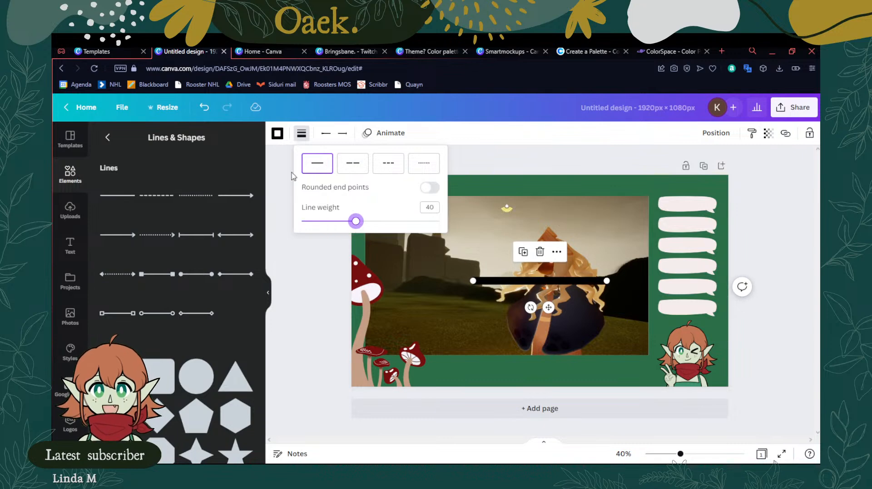
pyautogui.click(277, 134)
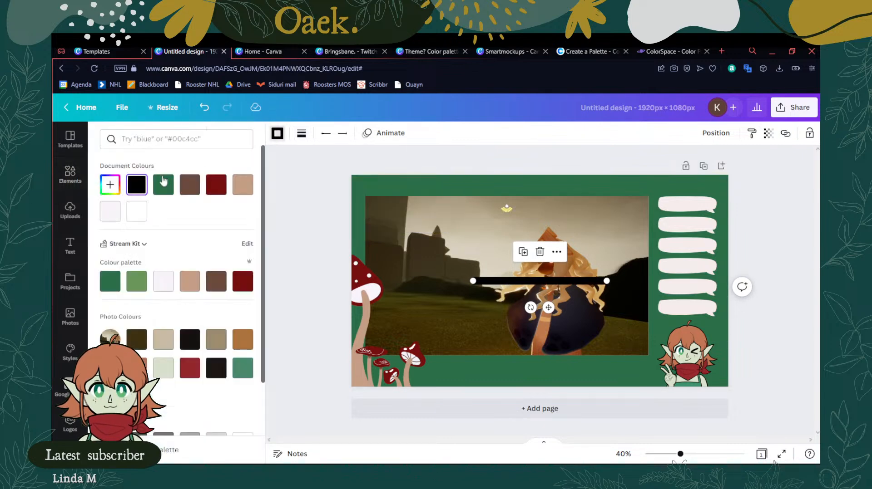
pyautogui.click(140, 282)
# Place the light green line along the game screenshot's upper edge, reduce its weight, and stretch it across the screenshot's full width
pyautogui.moveTo(550, 269); pyautogui.dragTo(453, 192)
pyautogui.click(302, 134)
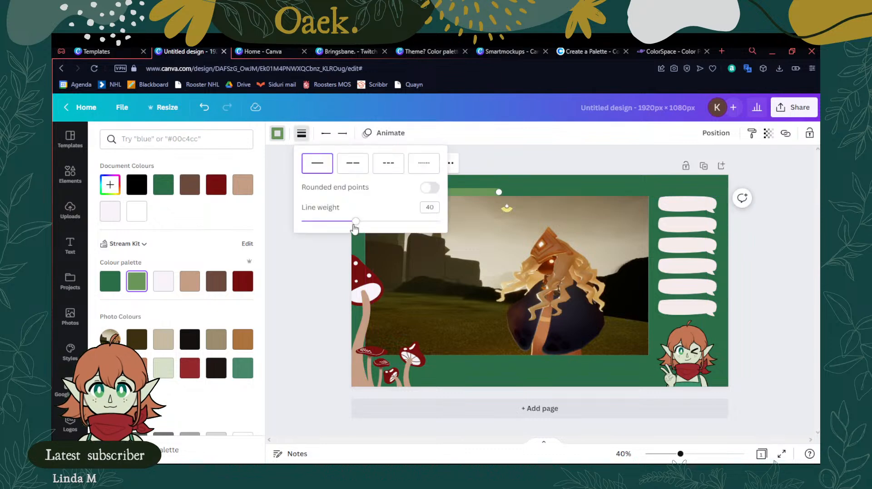
pyautogui.moveTo(347, 227); pyautogui.dragTo(334, 228)
pyautogui.click(529, 141)
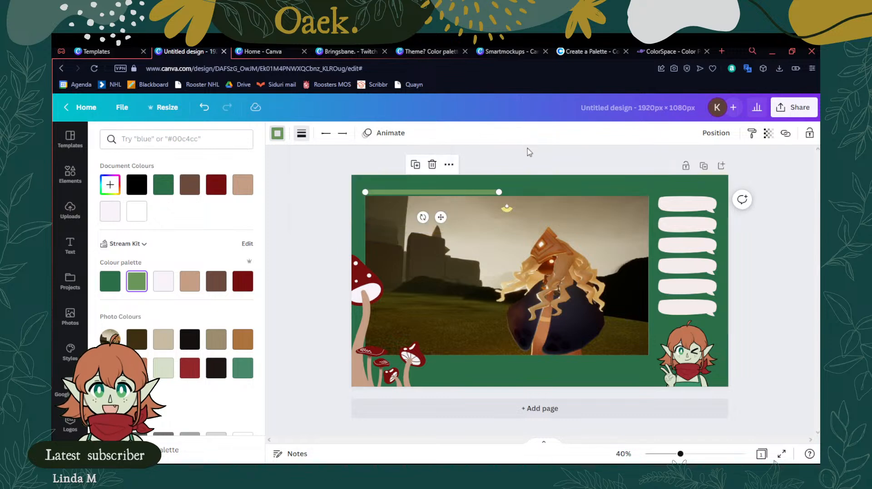
pyautogui.moveTo(435, 194); pyautogui.dragTo(437, 195)
pyautogui.moveTo(499, 193); pyautogui.dragTo(650, 195)
pyautogui.click(805, 208)
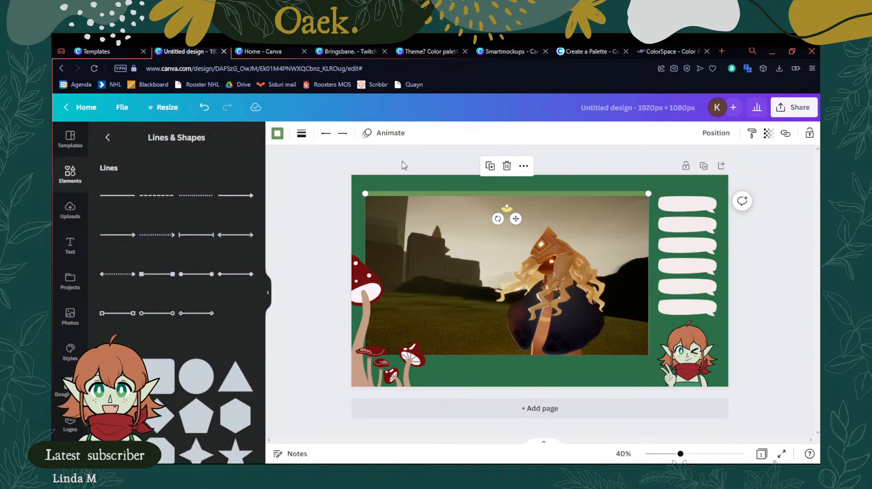
# Duplicate the light green line and place the copy along the game screenshot's lower edge
pyautogui.click(490, 166)
pyautogui.moveTo(471, 197); pyautogui.dragTo(468, 360)
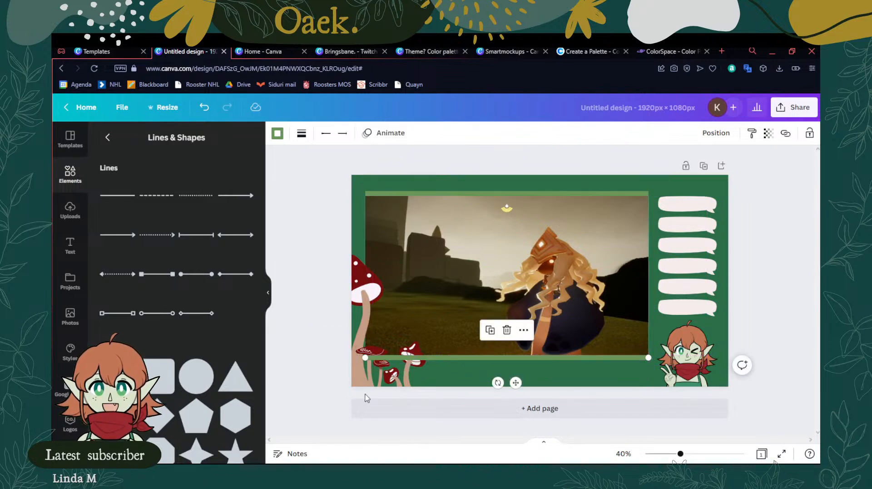
# Bring the small mushroom clusters at the overlay's lower edge to the front, above the light green line
pyautogui.click(381, 386)
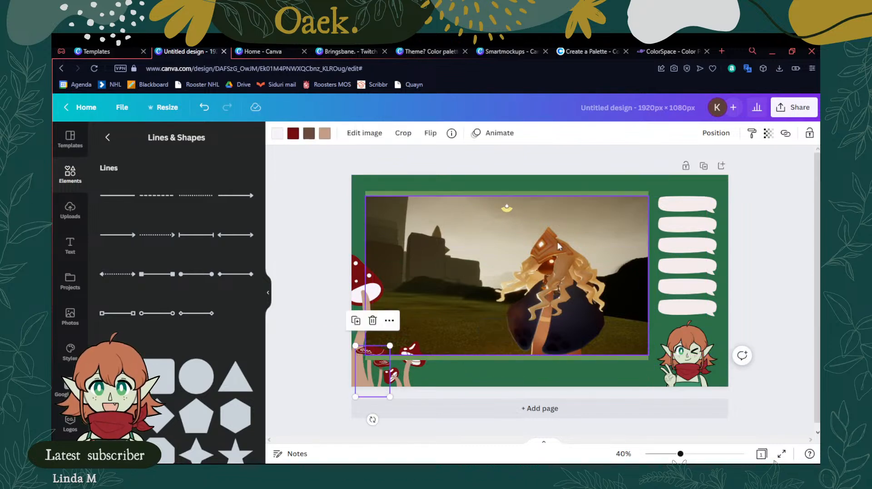
pyautogui.click(714, 133)
pyautogui.click(563, 164)
pyautogui.click(409, 365)
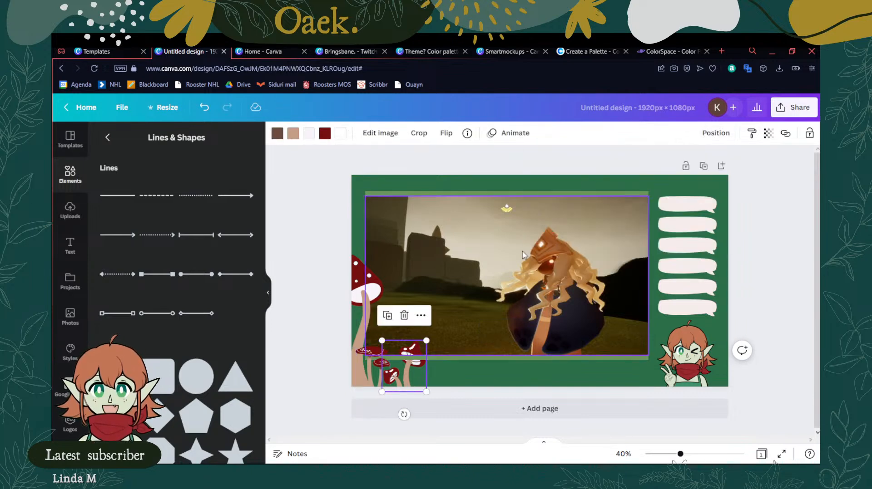
pyautogui.click(714, 133)
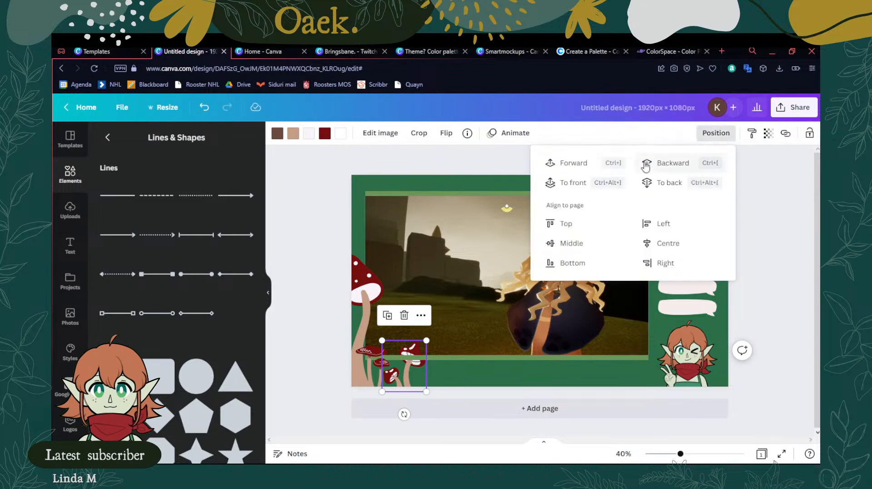
pyautogui.click(574, 182)
pyautogui.click(792, 304)
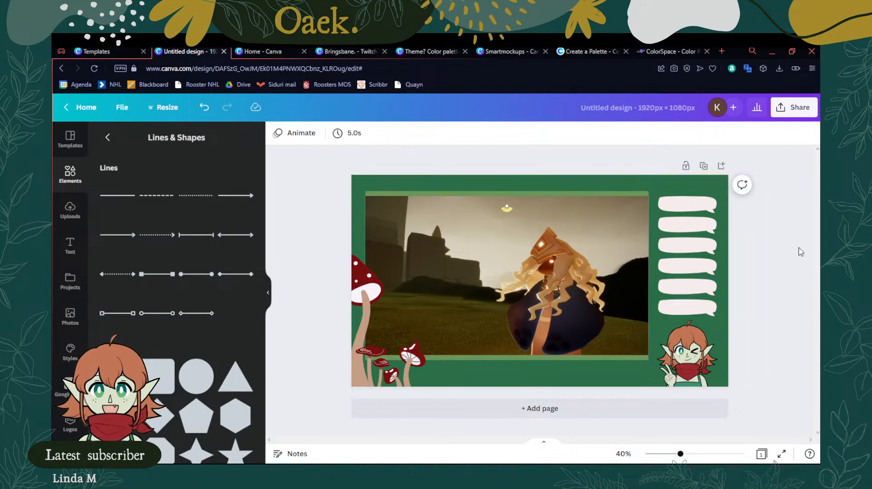
# Delete the avatar below the speech bubbles and align the lower light green line's right end with the game screenshot's corner
pyautogui.click(635, 359)
pyautogui.moveTo(649, 358); pyautogui.dragTo(778, 352)
pyautogui.click(684, 356)
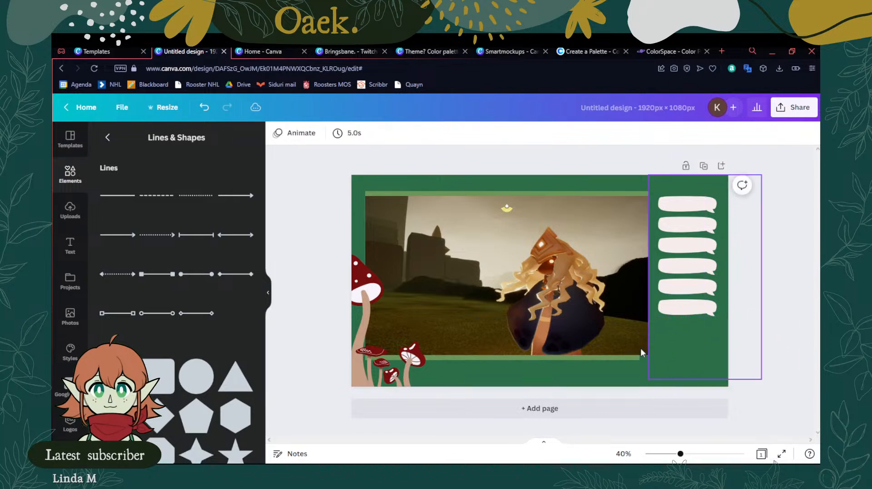
pyautogui.click(596, 358)
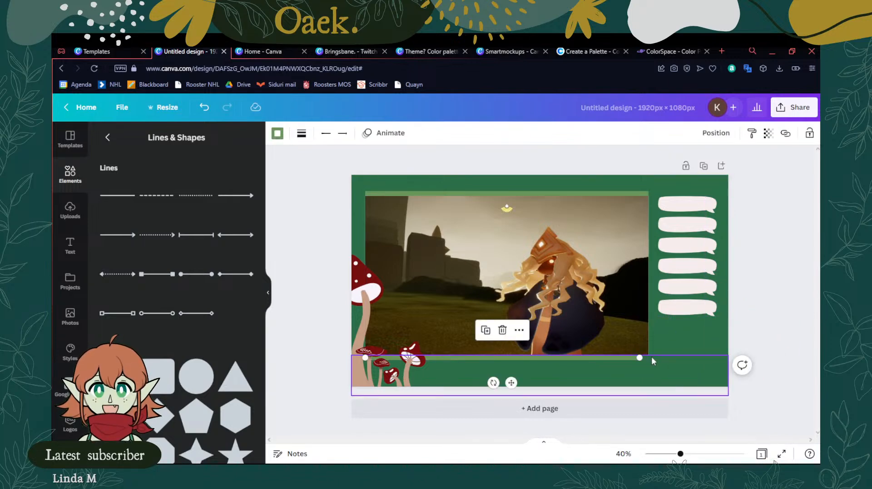
pyautogui.moveTo(639, 358); pyautogui.dragTo(650, 358)
# Duplicate the upper light green line and turn the copy into a vertical line along the game screenshot's right edge
pyautogui.click(442, 193)
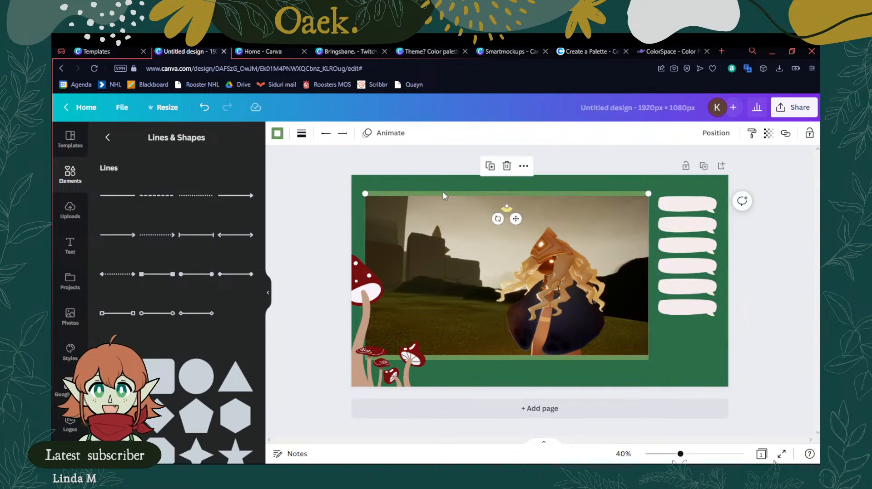
pyautogui.moveTo(442, 192); pyautogui.dragTo(446, 195)
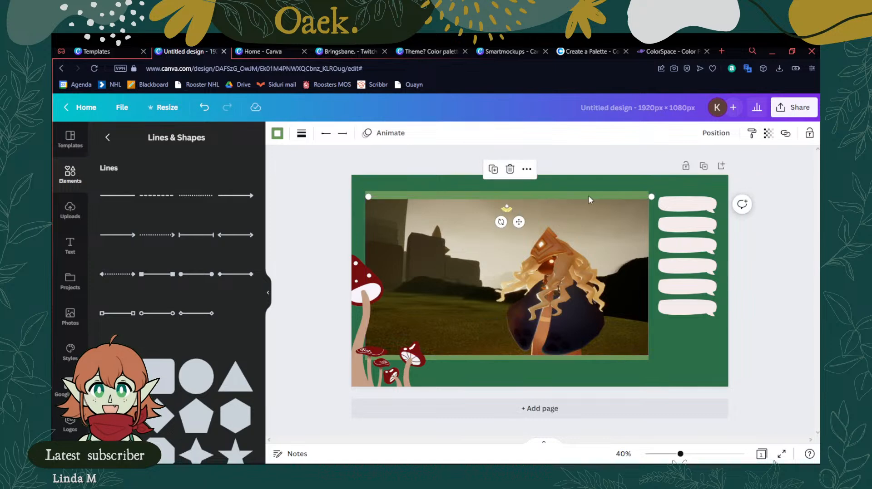
pyautogui.moveTo(579, 196); pyautogui.dragTo(579, 192)
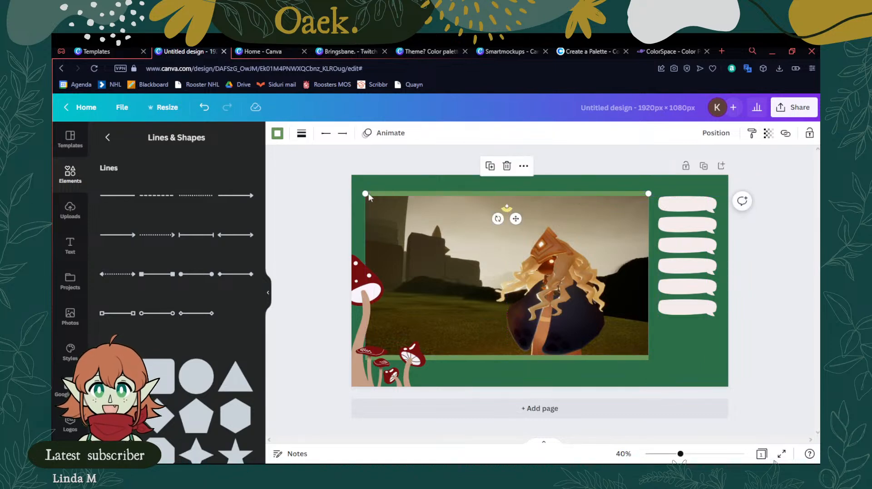
pyautogui.moveTo(363, 193); pyautogui.dragTo(649, 360)
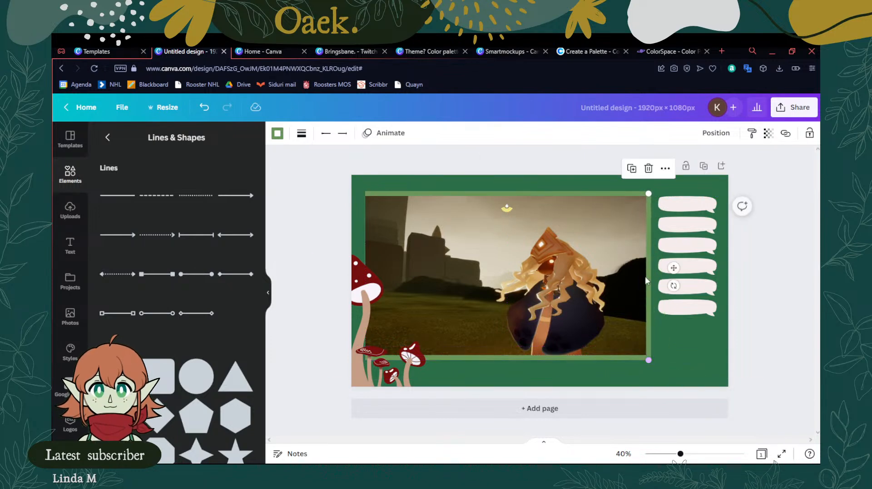
pyautogui.moveTo(650, 273); pyautogui.dragTo(653, 274)
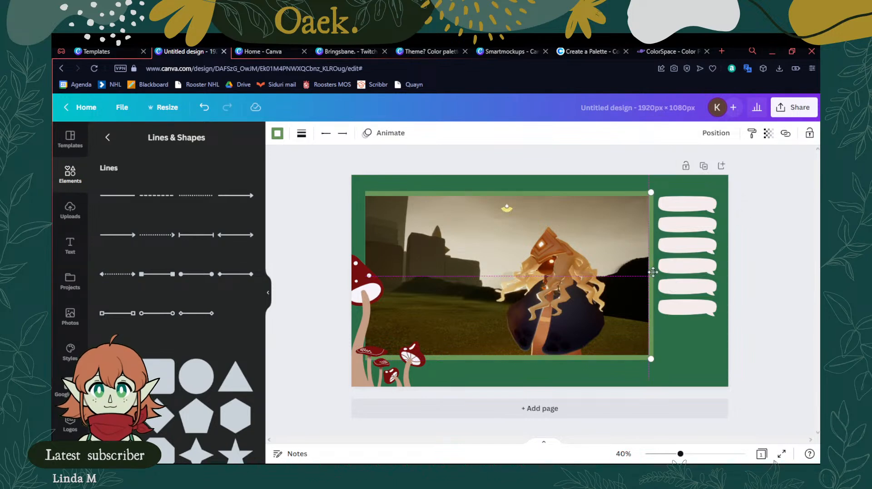
pyautogui.moveTo(652, 271); pyautogui.dragTo(652, 272)
pyautogui.click(767, 257)
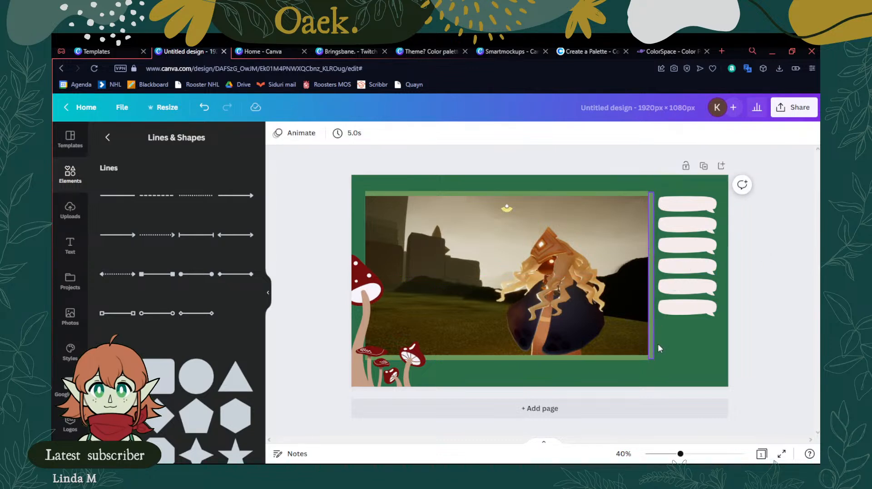
# Extend the lower light green line to the vertical line's outer edge so the lower-right frame corner is closed
pyautogui.moveTo(688, 455)
pyautogui.mouseDown()
pyautogui.moveTo(672, 454)
pyautogui.moveTo(695, 455)
pyautogui.mouseUp()
pyautogui.scroll(-2, 699, 371)
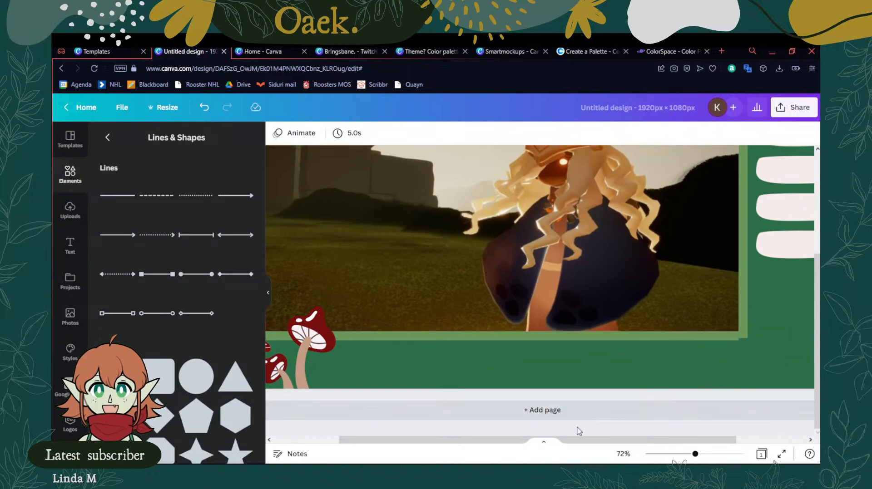
pyautogui.moveTo(617, 440); pyautogui.dragTo(715, 368)
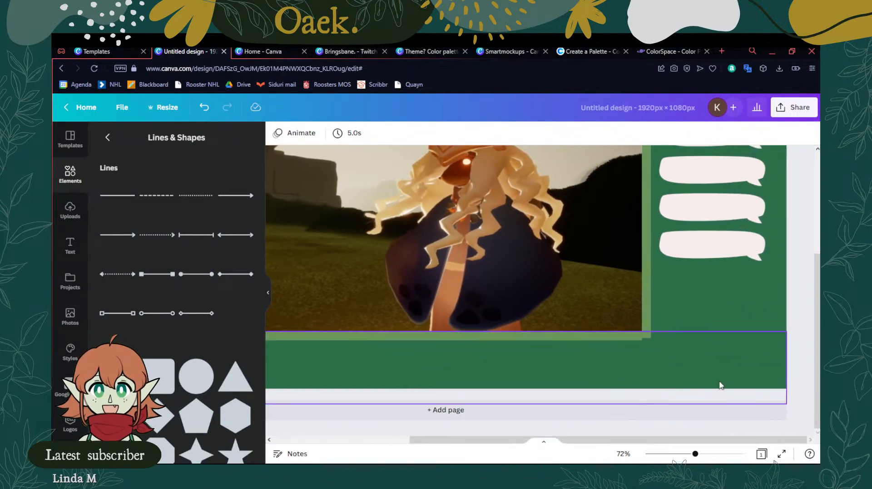
pyautogui.moveTo(694, 454); pyautogui.dragTo(713, 455)
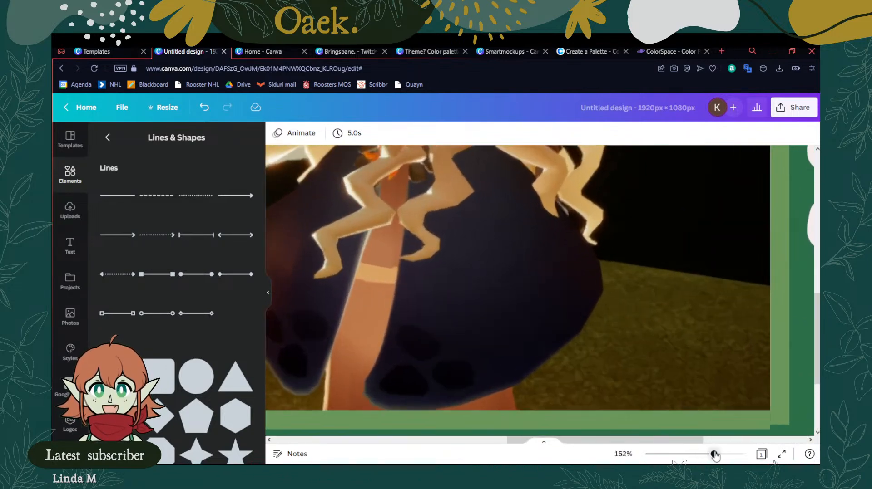
pyautogui.scroll(-3, 669, 392)
pyautogui.moveTo(661, 443); pyautogui.dragTo(710, 437)
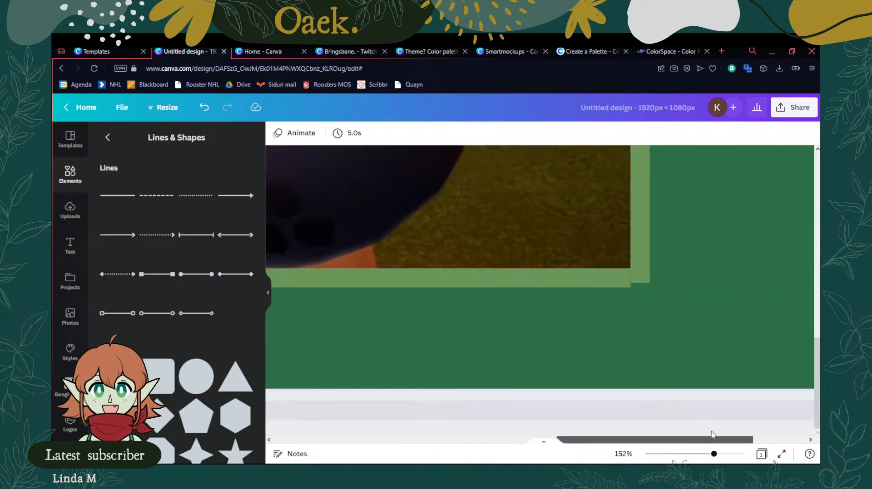
pyautogui.click(605, 280)
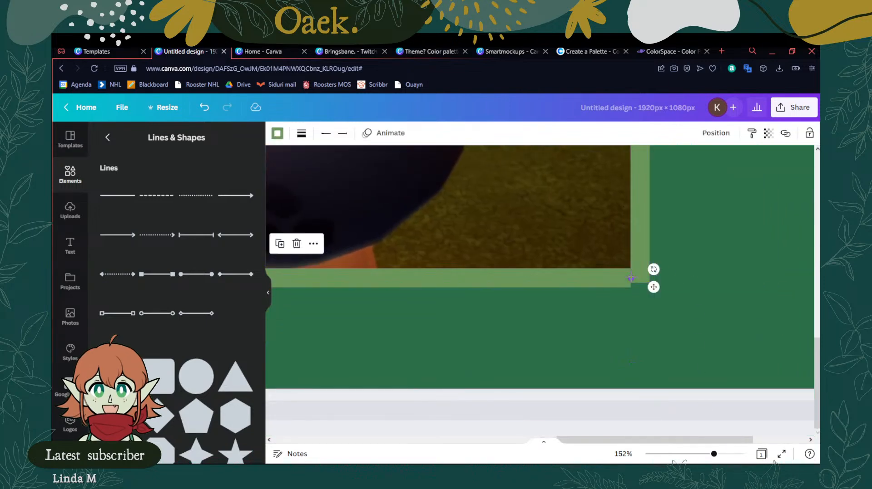
pyautogui.moveTo(630, 278); pyautogui.dragTo(649, 279)
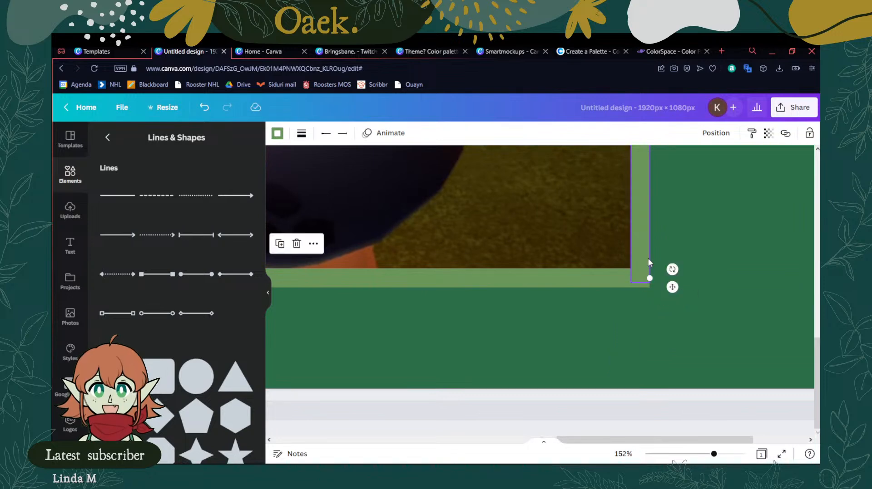
pyautogui.click(746, 402)
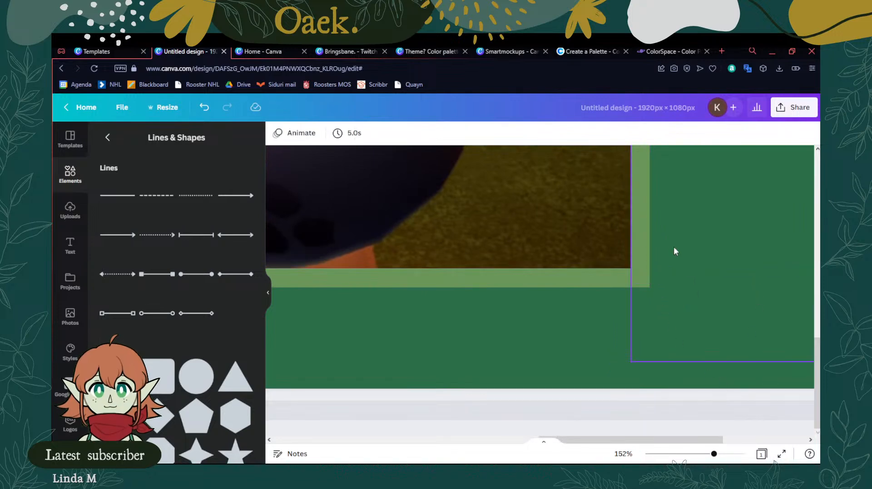
# Nudge the vertical line against the game screenshot's right edge and trim the lower line's end flush with its outer side
pyautogui.click(641, 255)
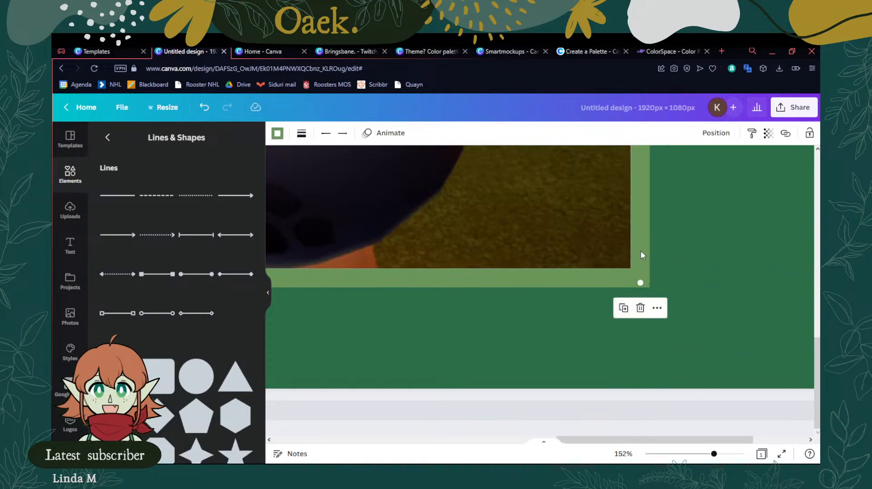
pyautogui.scroll(8, 641, 251)
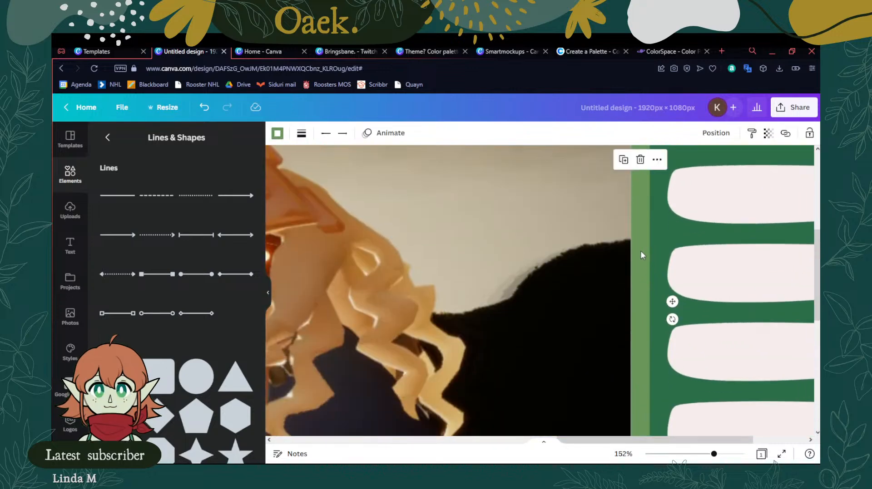
pyautogui.press('Right')
pyautogui.press('Right')
pyautogui.press('Right')
pyautogui.press('Right')
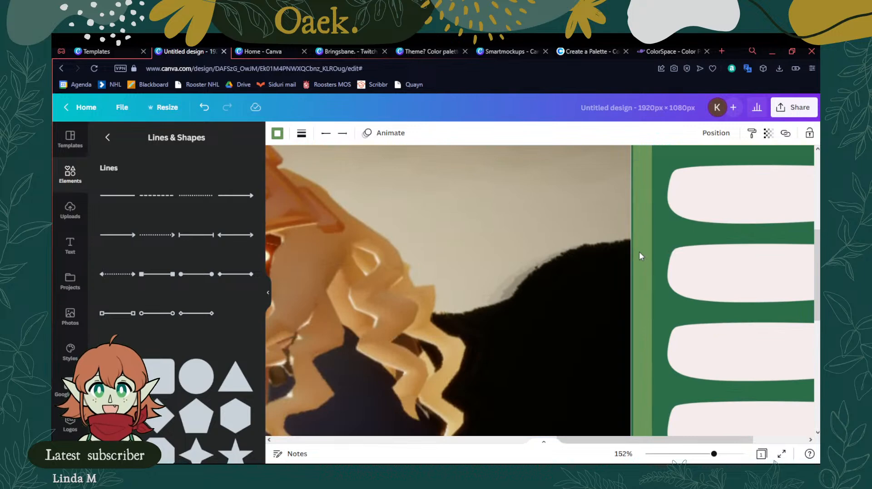
pyautogui.press('Left')
pyautogui.press('Left')
pyautogui.scroll(-5, 639, 253)
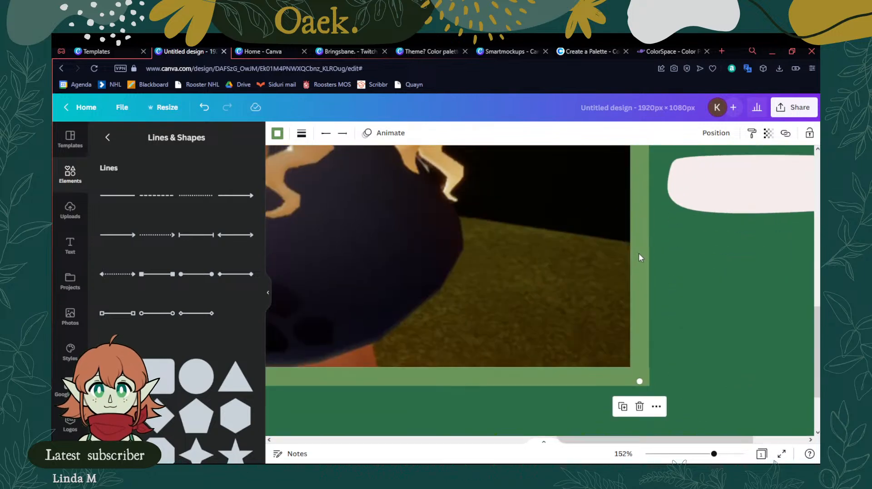
pyautogui.click(620, 374)
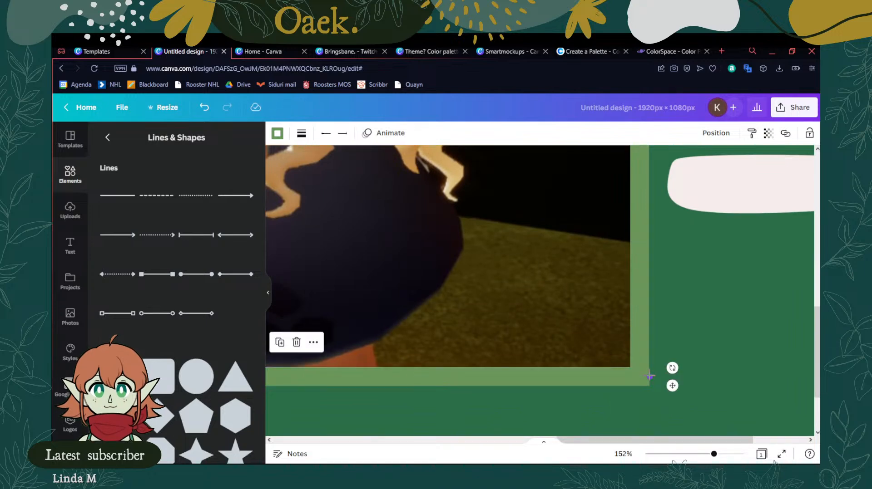
pyautogui.moveTo(650, 376); pyautogui.dragTo(648, 377)
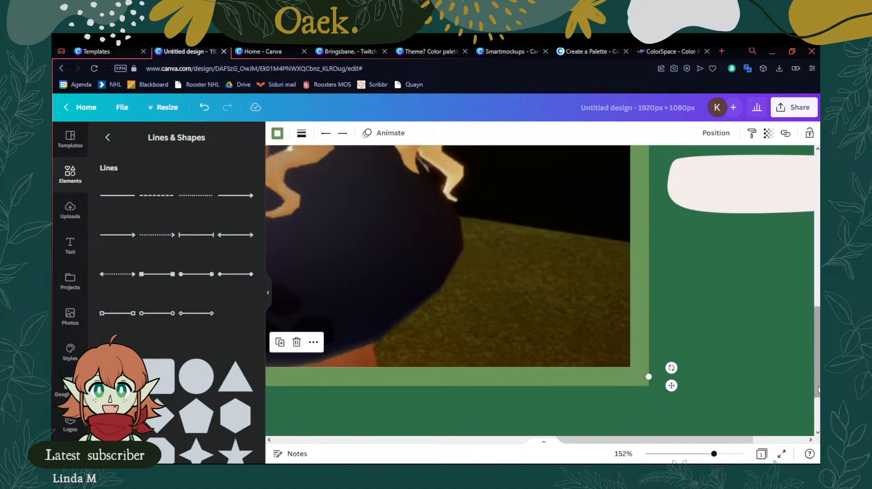
pyautogui.scroll(-3, 622, 406)
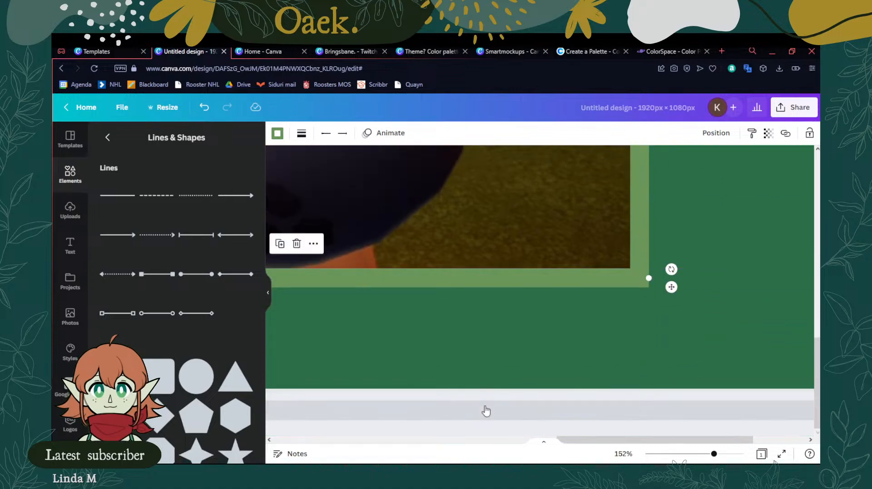
pyautogui.click(485, 406)
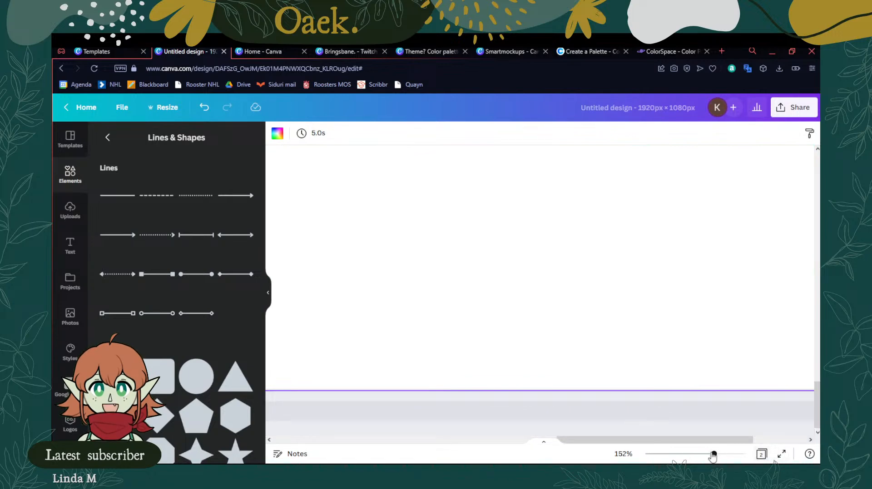
pyautogui.moveTo(712, 455); pyautogui.dragTo(649, 455)
pyautogui.click(582, 286)
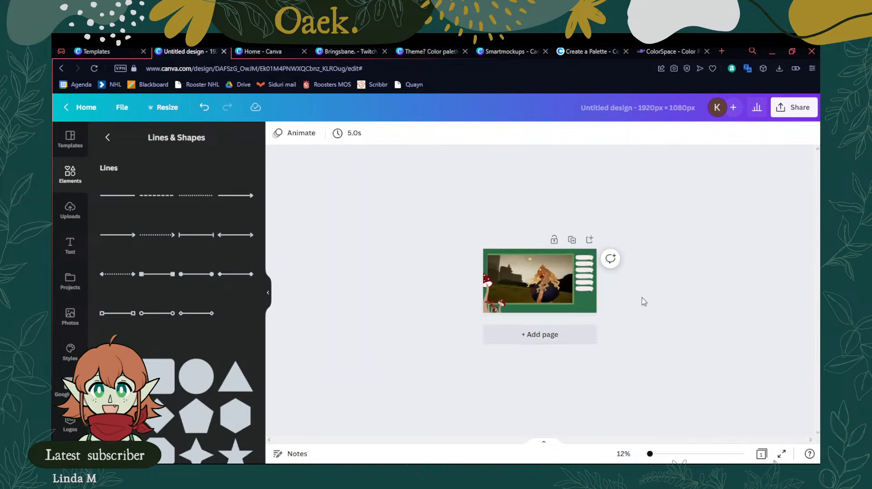
# Adjust the vertical line's upper end so it sits flush with the upper light green line at the frame's upper-right corner
pyautogui.moveTo(649, 454); pyautogui.dragTo(678, 454)
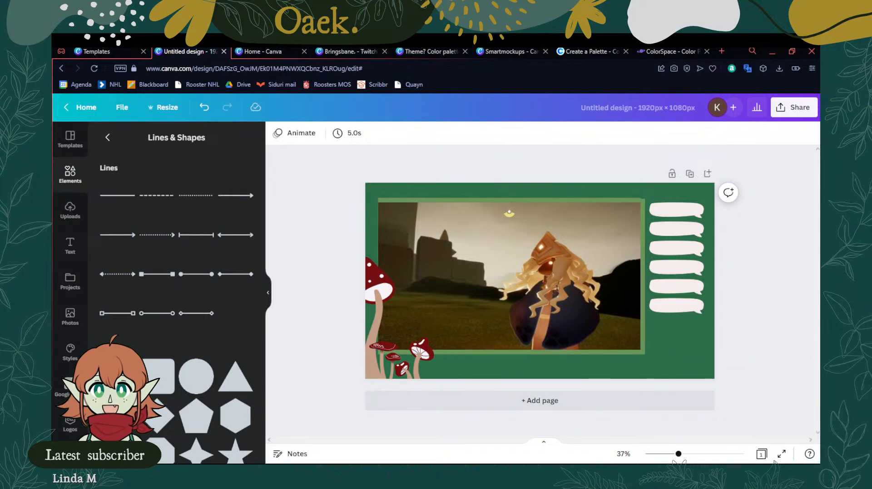
pyautogui.scroll(5, 715, 422)
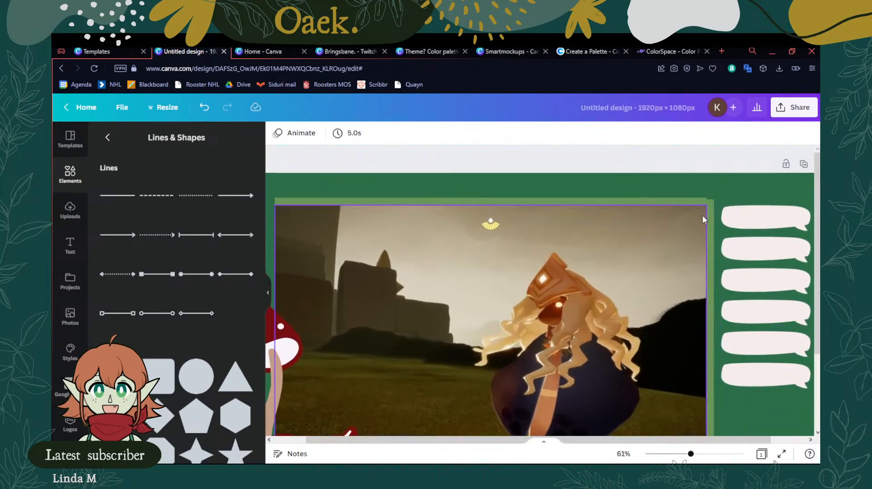
pyautogui.click(710, 212)
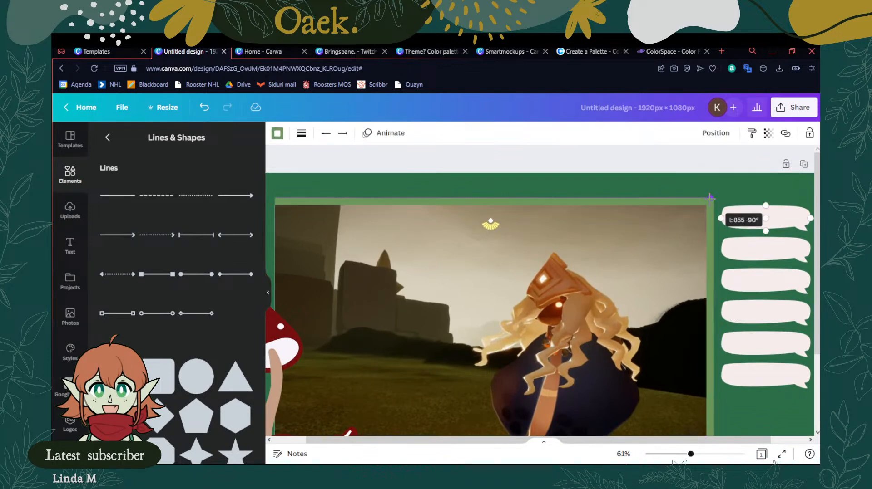
pyautogui.moveTo(710, 198); pyautogui.dragTo(711, 198)
pyautogui.click(580, 155)
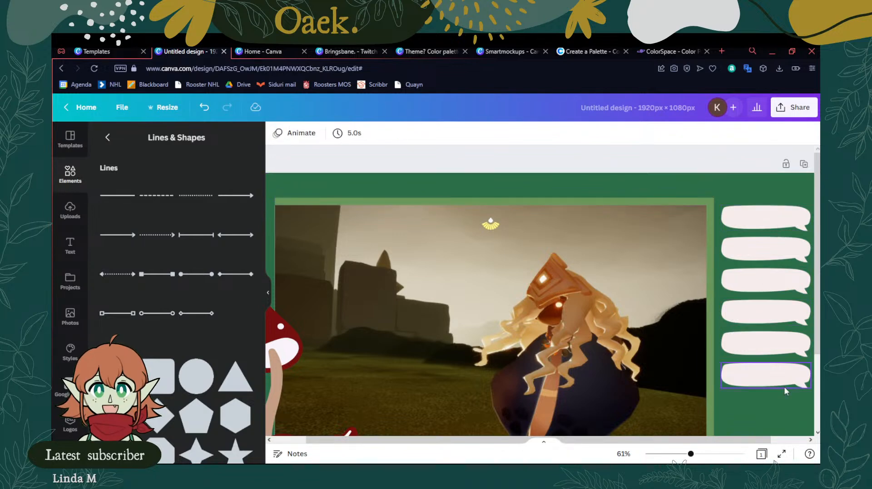
# Duplicate the vertical light green line on the game screenshot's right side and place the copy along its left edge
pyautogui.moveTo(691, 454); pyautogui.dragTo(706, 454)
pyautogui.moveTo(630, 443); pyautogui.dragTo(706, 443)
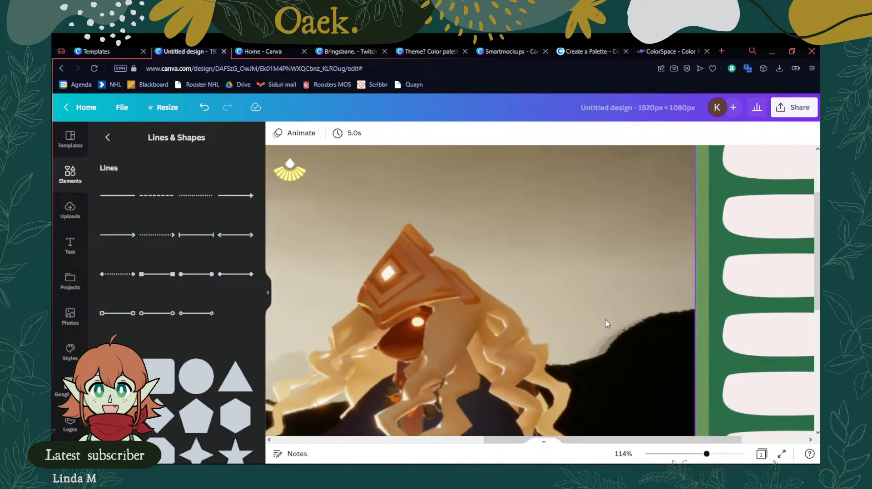
pyautogui.scroll(3, 667, 276)
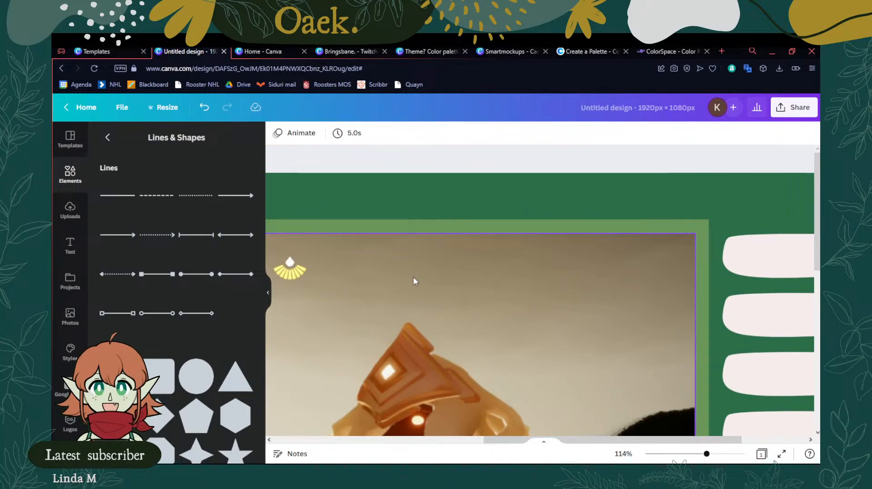
pyautogui.moveTo(589, 444); pyautogui.dragTo(306, 384)
pyautogui.scroll(-6, 510, 258)
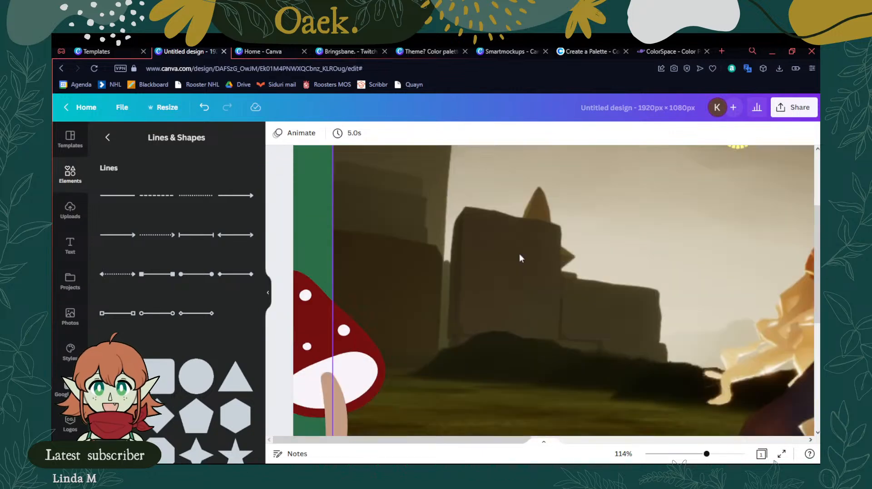
pyautogui.moveTo(502, 444); pyautogui.dragTo(656, 393)
pyautogui.click(582, 358)
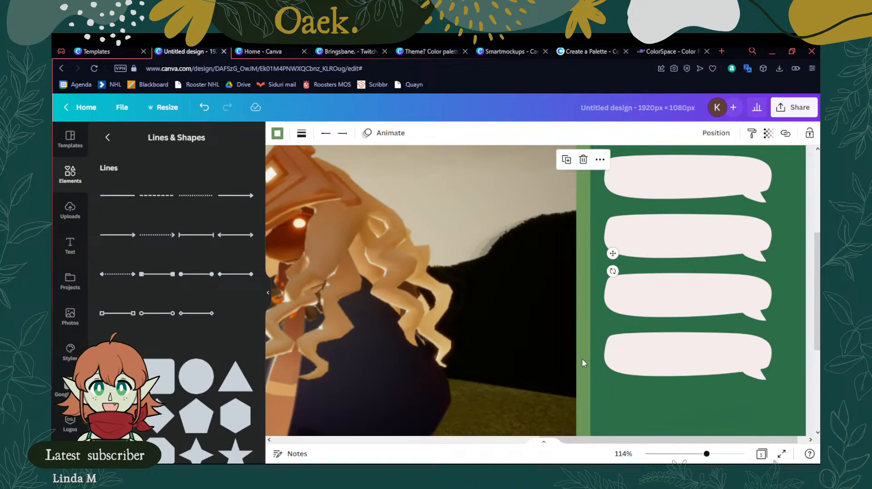
pyautogui.moveTo(706, 454); pyautogui.dragTo(680, 454)
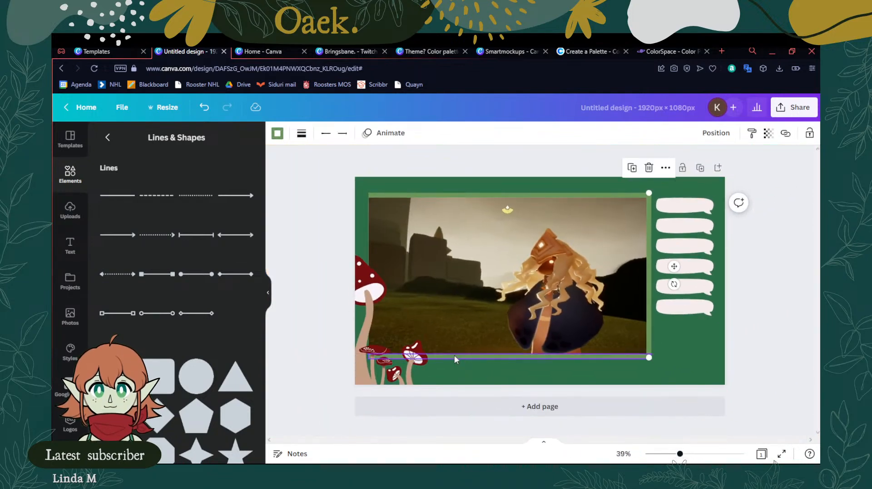
pyautogui.hotkey('ctrl', 'v')
pyautogui.moveTo(650, 296); pyautogui.dragTo(365, 291)
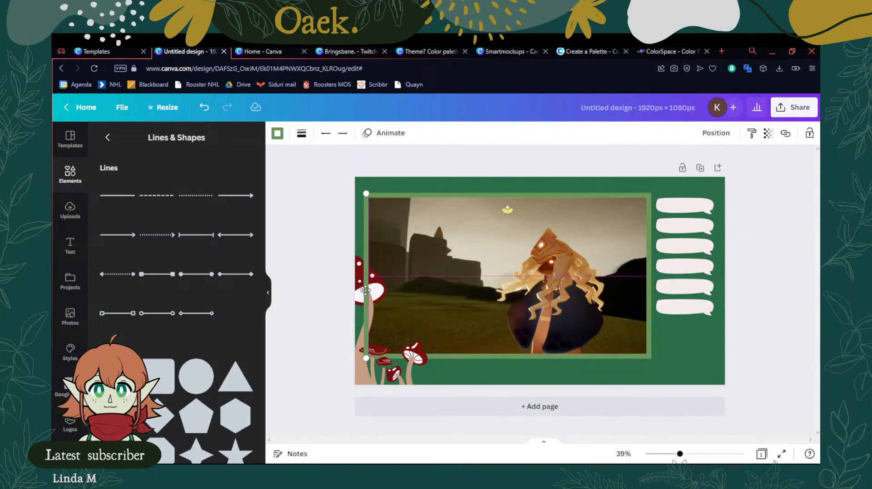
# Send the left vertical light green line backward so it sits behind the mushrooms
pyautogui.click(711, 133)
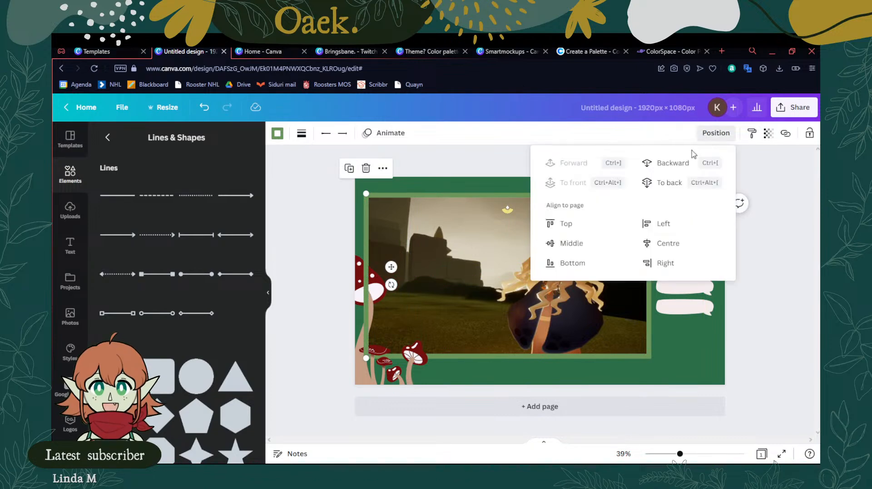
pyautogui.click(660, 169)
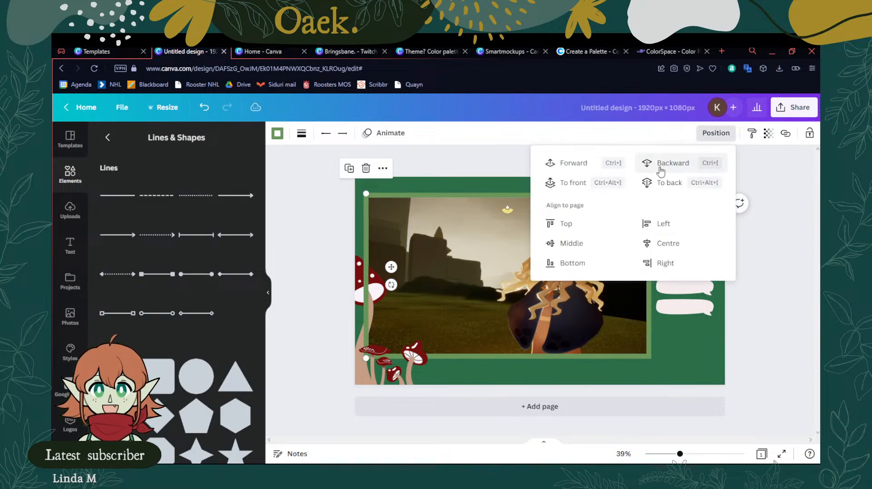
pyautogui.click(806, 309)
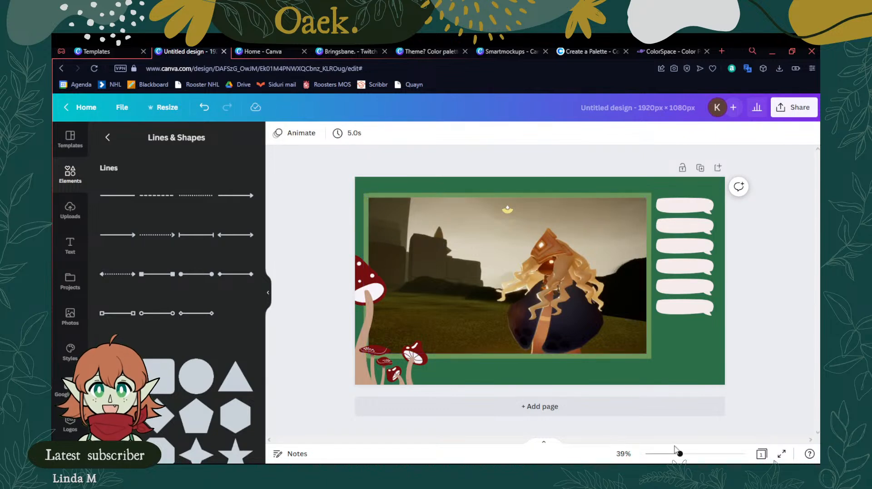
# Adjust the left vertical line's upper end so it sits flush with the upper light green line at the upper-left corner
pyautogui.moveTo(679, 454); pyautogui.dragTo(704, 454)
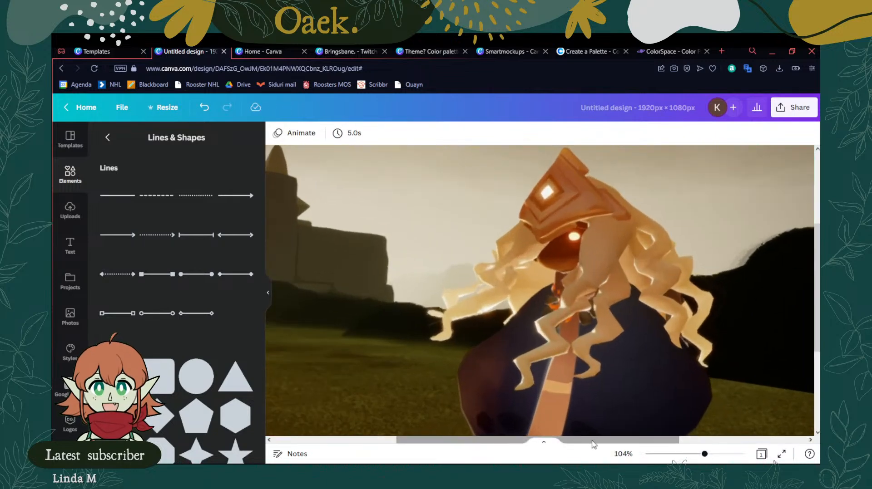
pyautogui.hscroll(-5, 449, 423)
pyautogui.scroll(3, 356, 359)
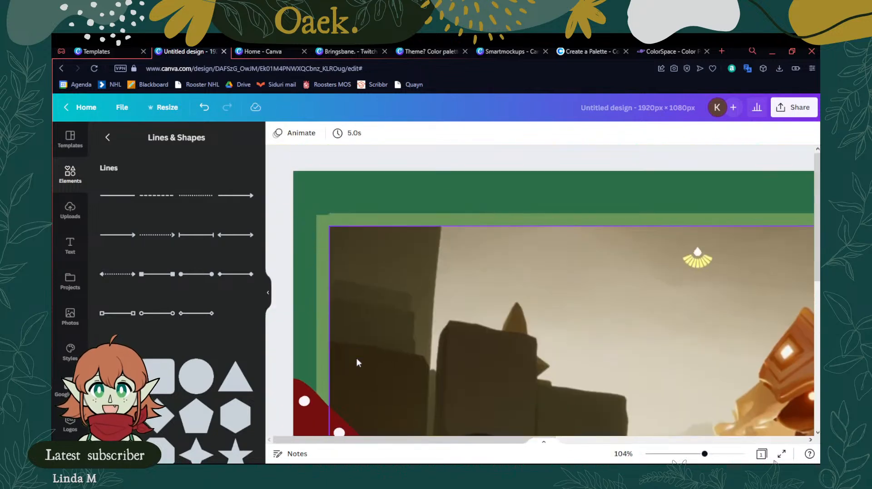
pyautogui.click(322, 226)
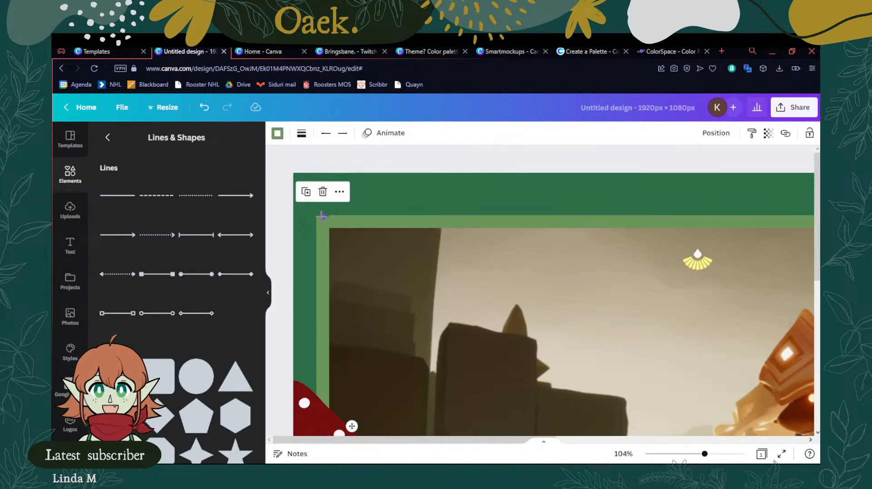
pyautogui.moveTo(321, 215); pyautogui.dragTo(320, 223)
pyautogui.click(353, 226)
pyautogui.click(286, 210)
# Examine the light green frame's corners around the game screenshot and the column of speech bubbles beside it
pyautogui.scroll(-5, 286, 212)
pyautogui.scroll(-2, 286, 212)
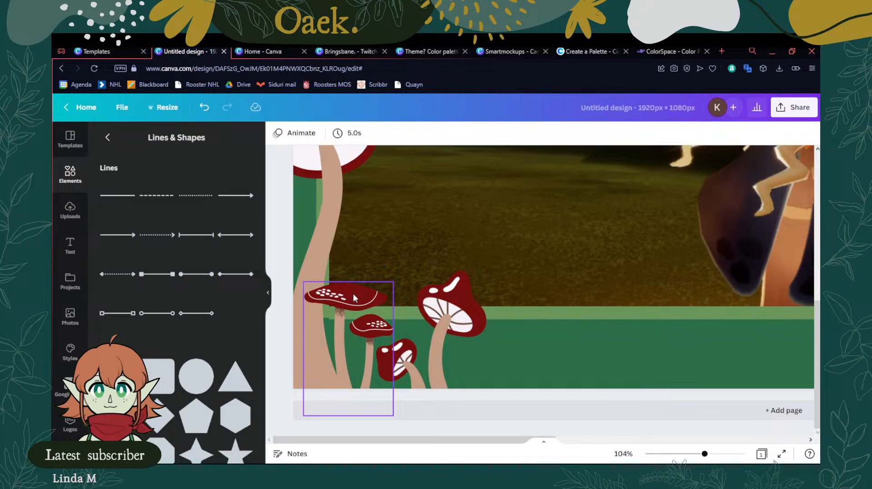
pyautogui.scroll(10, 353, 294)
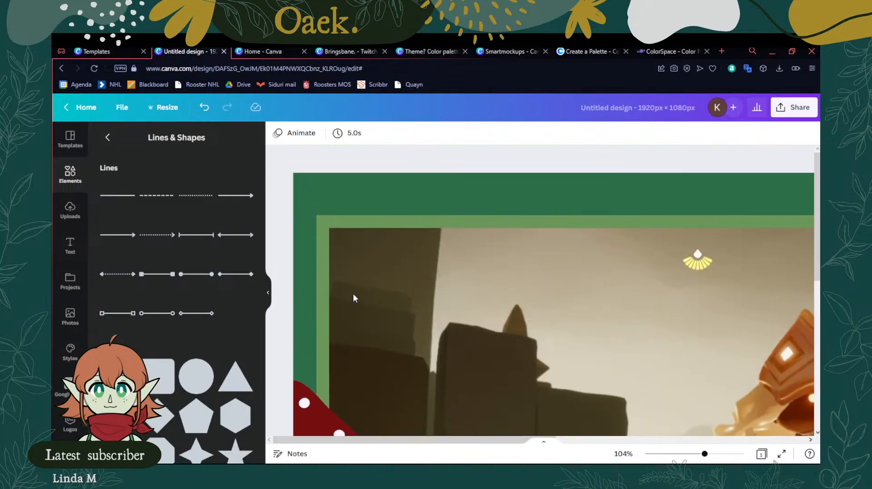
pyautogui.moveTo(415, 440); pyautogui.dragTo(683, 440)
pyautogui.scroll(-2, 654, 295)
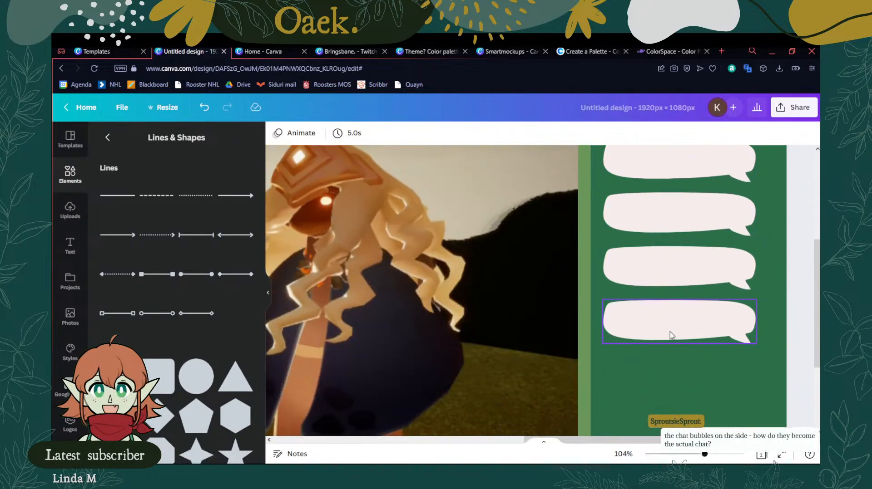
pyautogui.scroll(2, 645, 335)
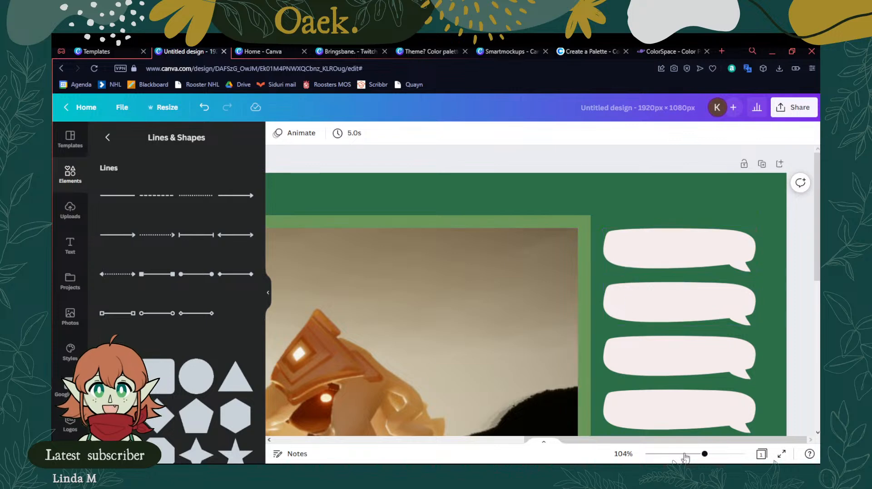
pyautogui.moveTo(704, 454); pyautogui.dragTo(683, 455)
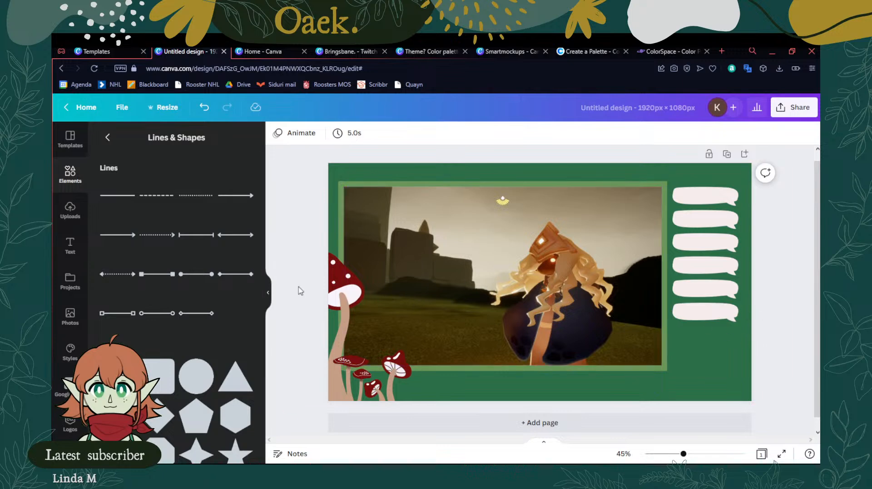
pyautogui.click(716, 312)
pyautogui.click(766, 278)
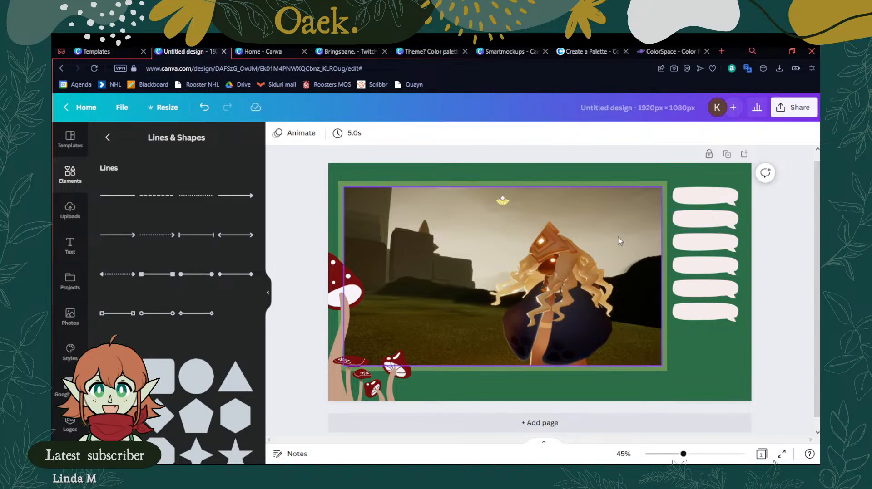
pyautogui.scroll(-6, 181, 301)
pyautogui.scroll(-3, 171, 309)
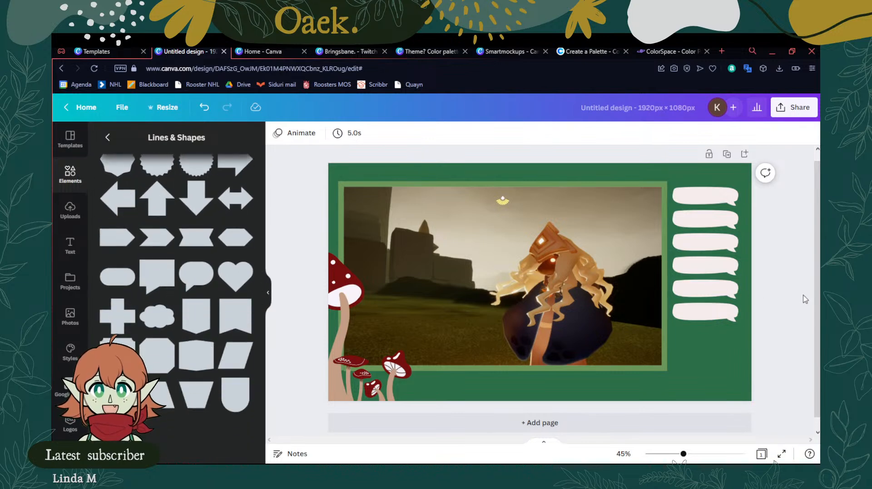
pyautogui.scroll(1, 781, 309)
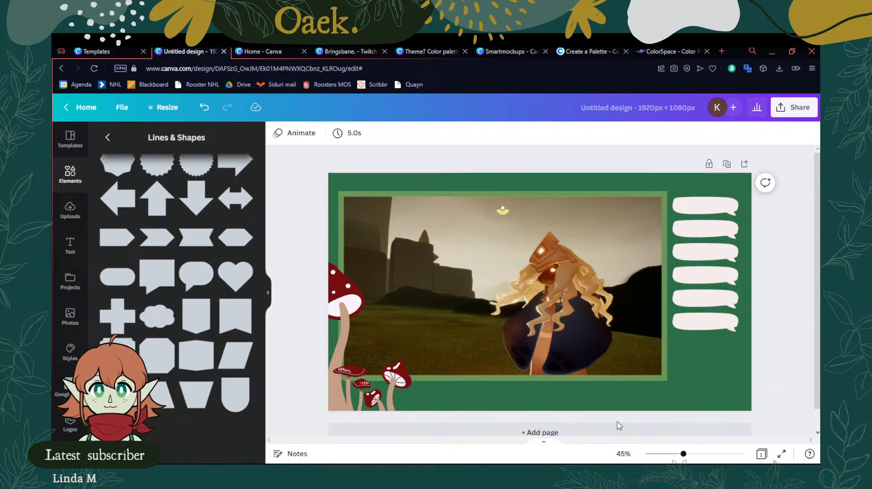
# Search the elements library for "chat bubble" and look through the results for a bubble design
pyautogui.moveTo(683, 454); pyautogui.dragTo(802, 436)
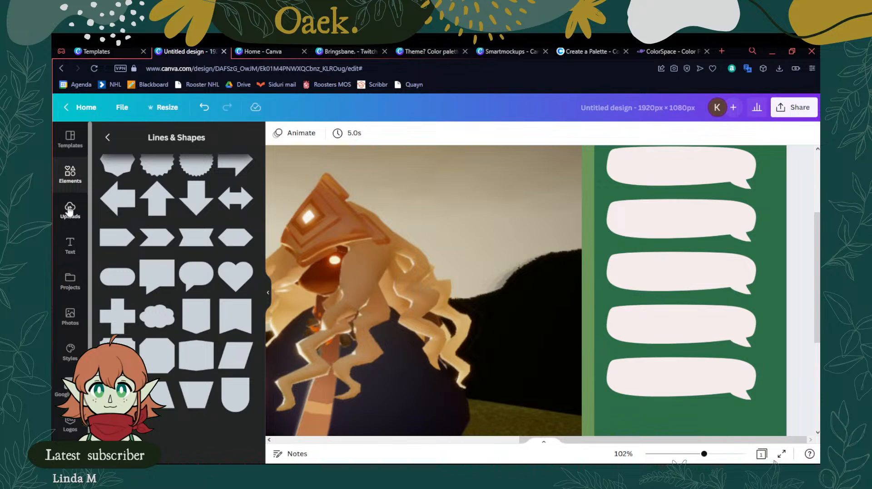
pyautogui.click(108, 137)
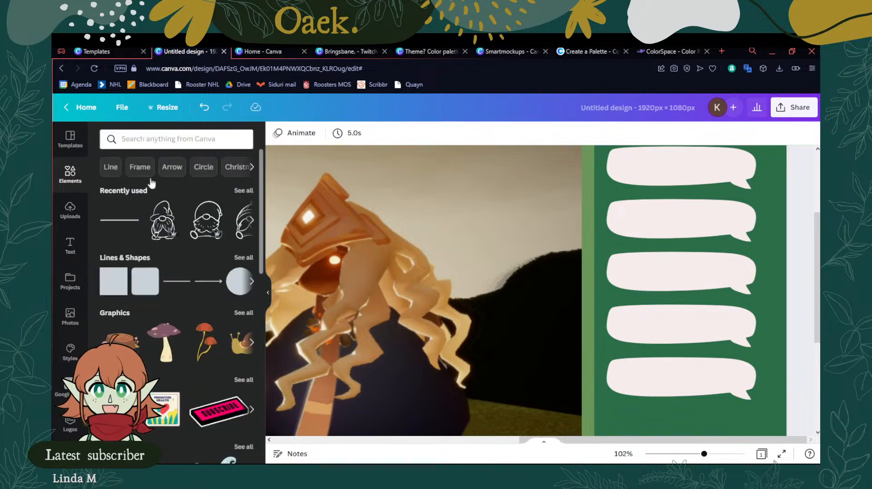
pyautogui.click(130, 140)
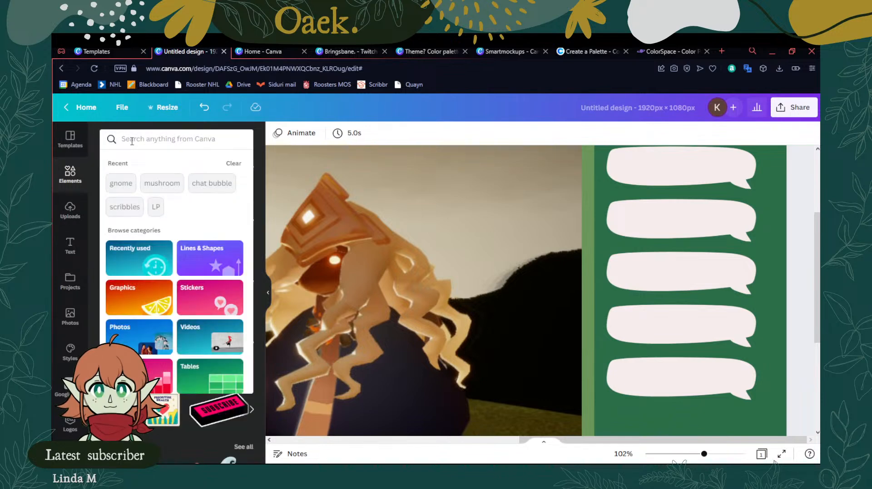
pyautogui.write('bu')
pyautogui.press('BackSpace')
pyautogui.press('BackSpace')
pyautogui.write('ch')
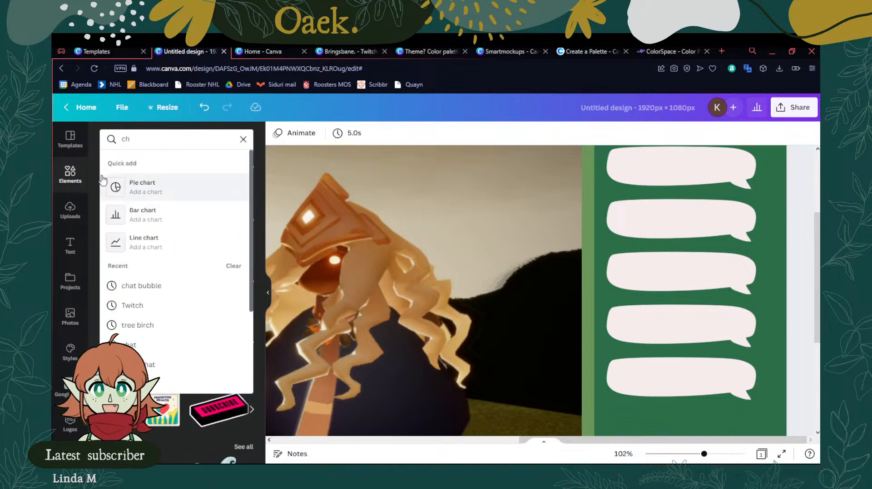
pyautogui.click(149, 289)
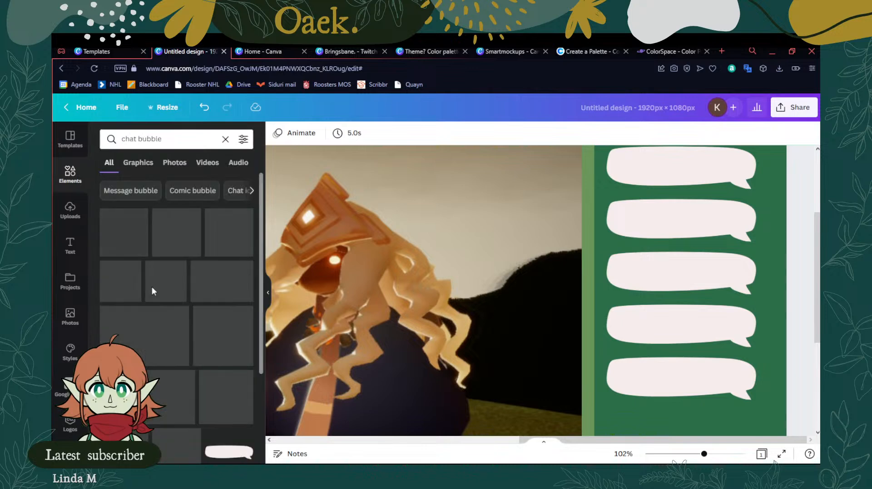
pyautogui.scroll(-6, 132, 268)
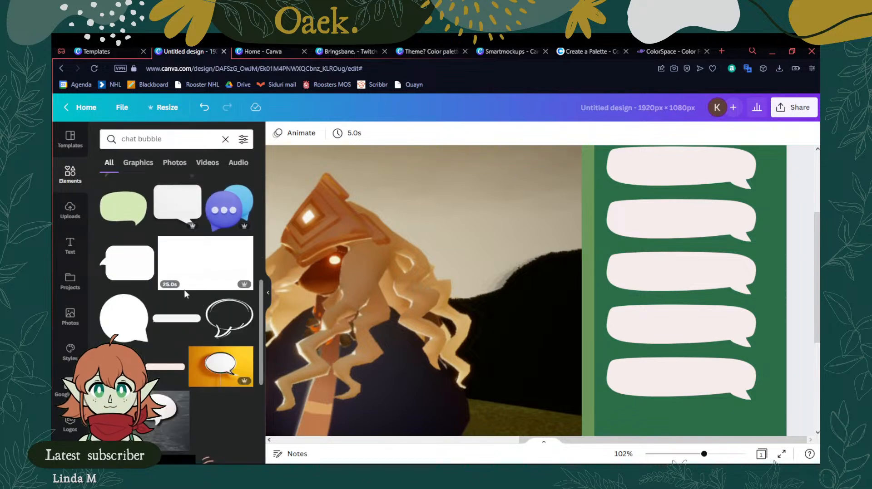
pyautogui.scroll(-2, 177, 319)
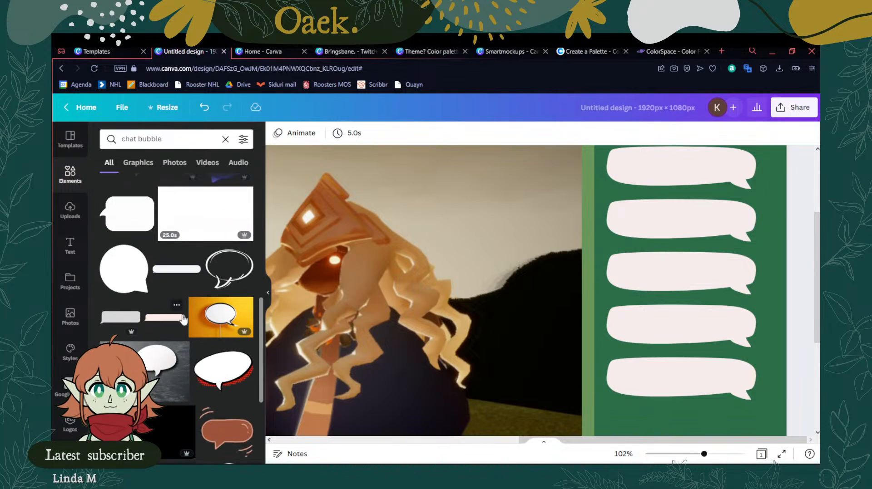
pyautogui.scroll(-10, 183, 320)
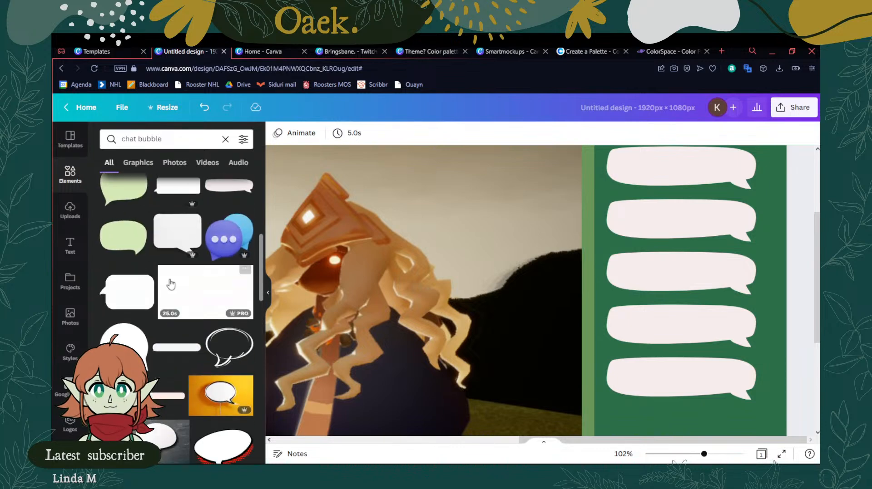
# Limit the results to graphics and look through the suggested "Message box" and "Chat box" searches for bubble designs
pyautogui.click(138, 163)
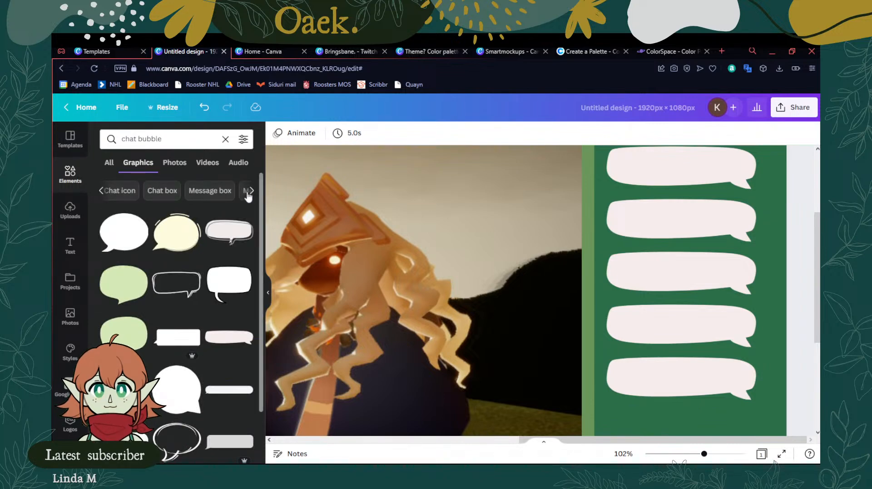
pyautogui.click(217, 196)
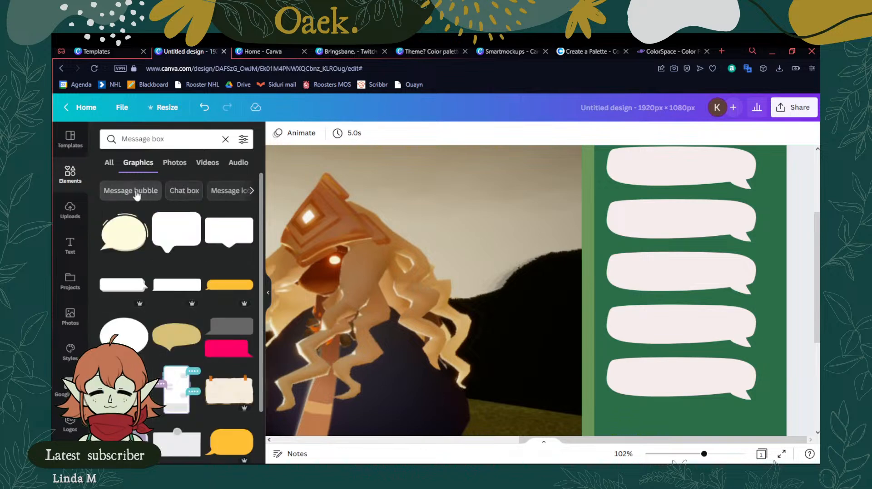
pyautogui.click(172, 192)
pyautogui.scroll(-1, 149, 264)
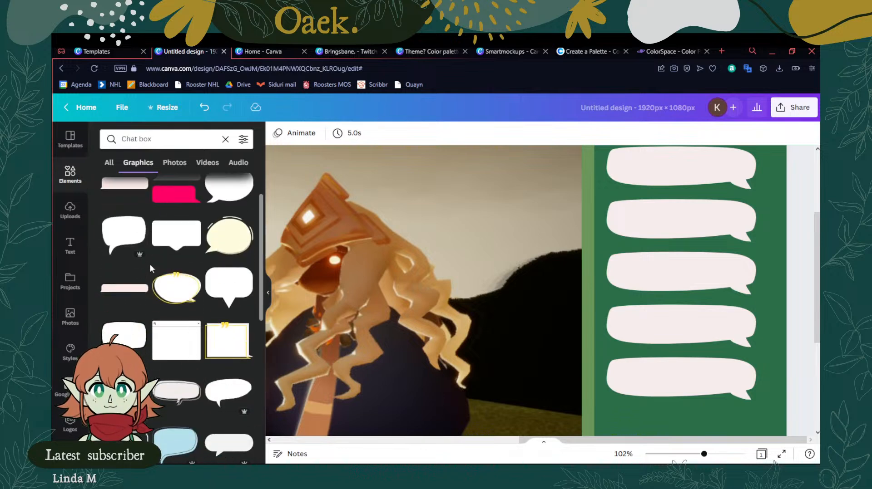
pyautogui.scroll(-5, 153, 261)
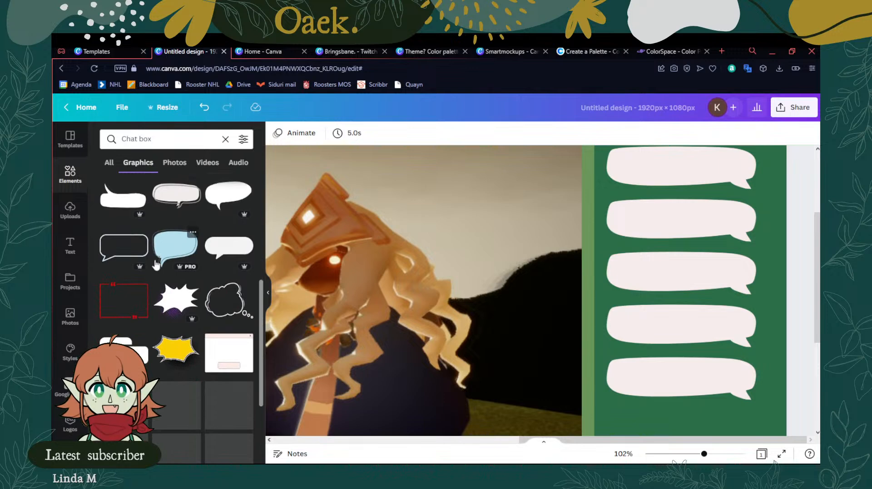
pyautogui.scroll(-3, 156, 264)
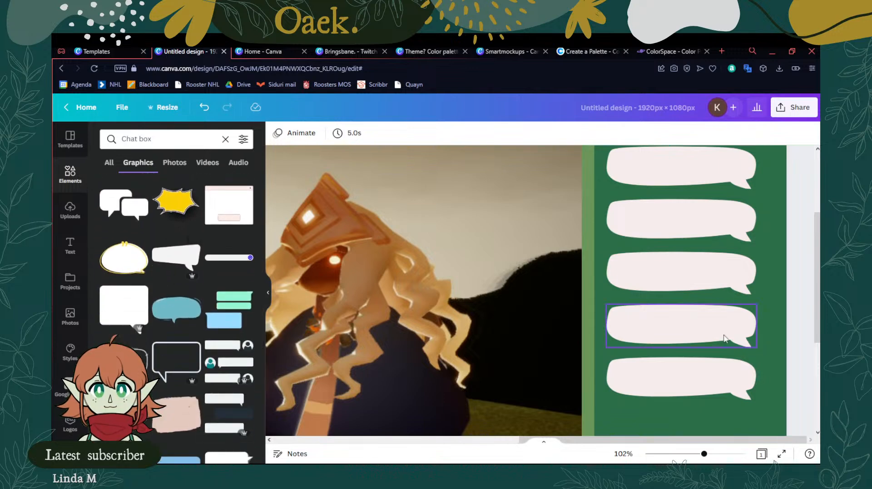
pyautogui.scroll(-1, 184, 270)
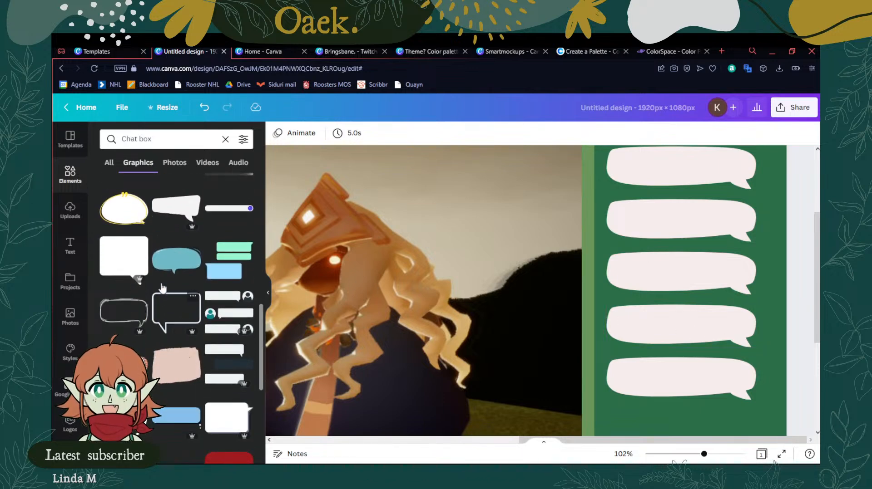
pyautogui.scroll(3, 187, 267)
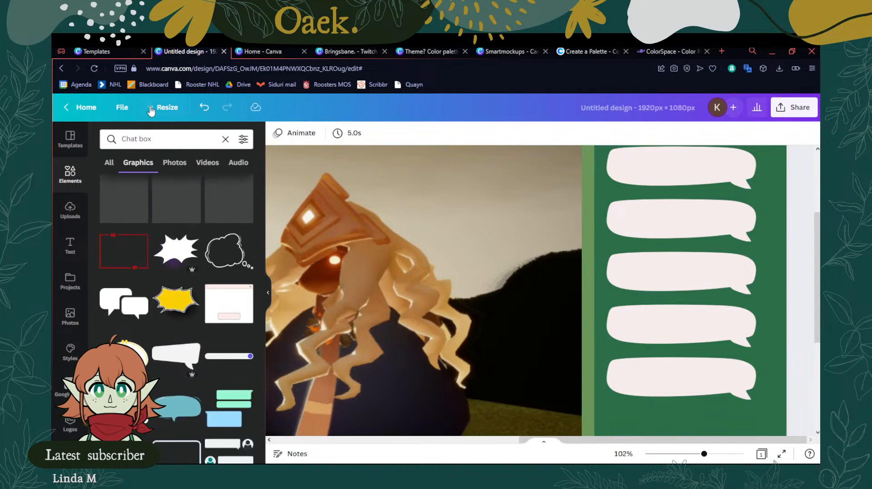
# Leave the "Chat box" search results and open the full list of recently used elements
pyautogui.click(162, 140)
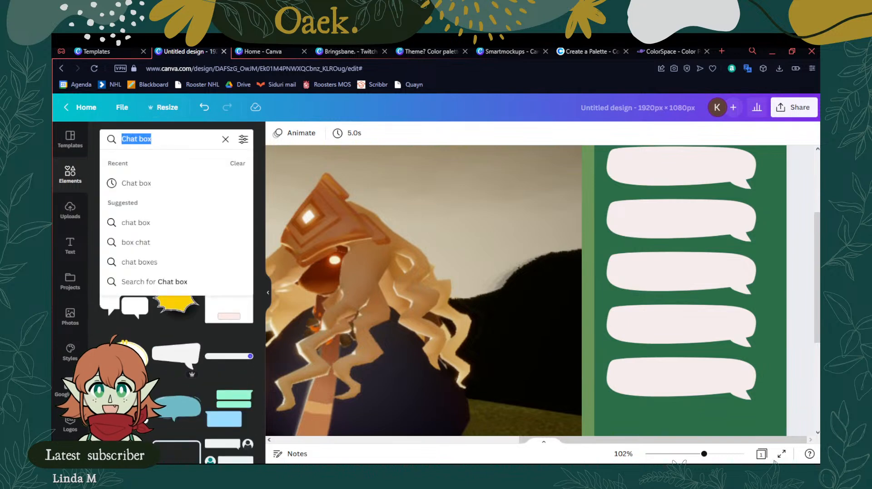
pyautogui.click(88, 175)
pyautogui.scroll(-1, 218, 190)
pyautogui.scroll(1, 218, 191)
pyautogui.click(243, 195)
# Look through the recently used elements for simple shapes that could decorate the overlay
pyautogui.scroll(-5, 208, 225)
pyautogui.scroll(-10, 208, 224)
pyautogui.scroll(-5, 199, 233)
pyautogui.scroll(-2, 197, 243)
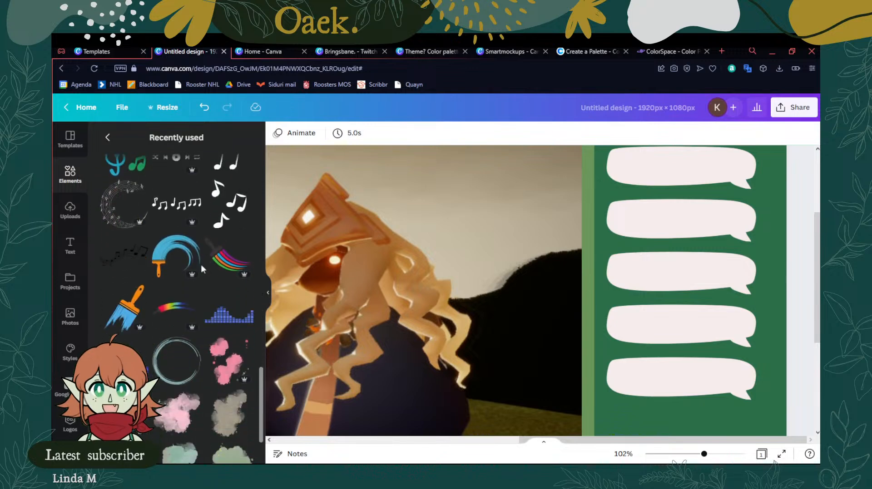
pyautogui.scroll(4, 200, 264)
pyautogui.scroll(-4, 201, 270)
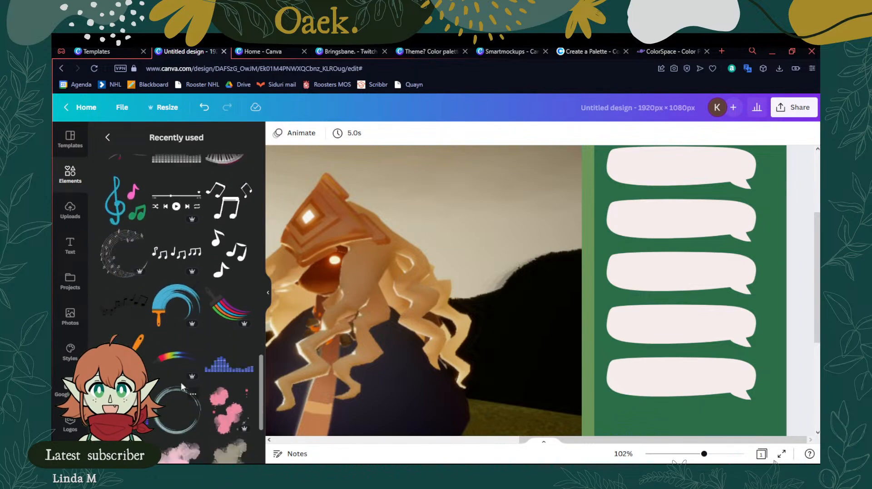
pyautogui.scroll(3, 191, 309)
pyautogui.scroll(-4, 219, 258)
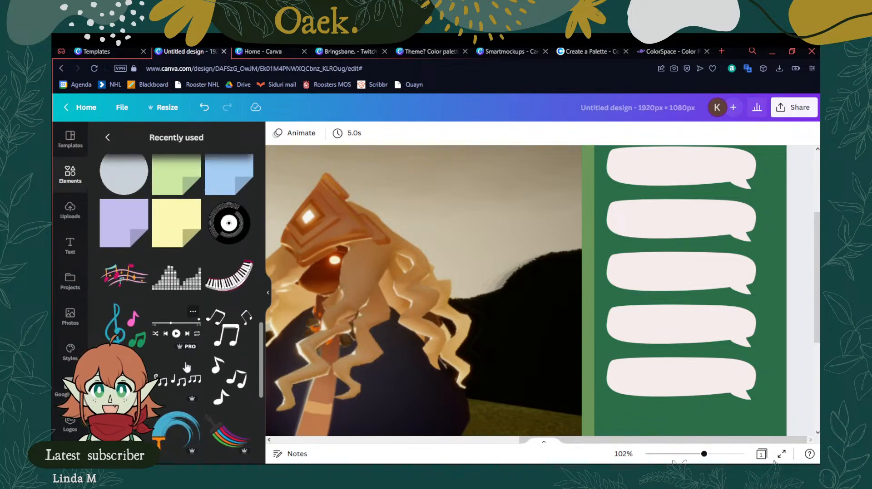
pyautogui.scroll(-2, 173, 314)
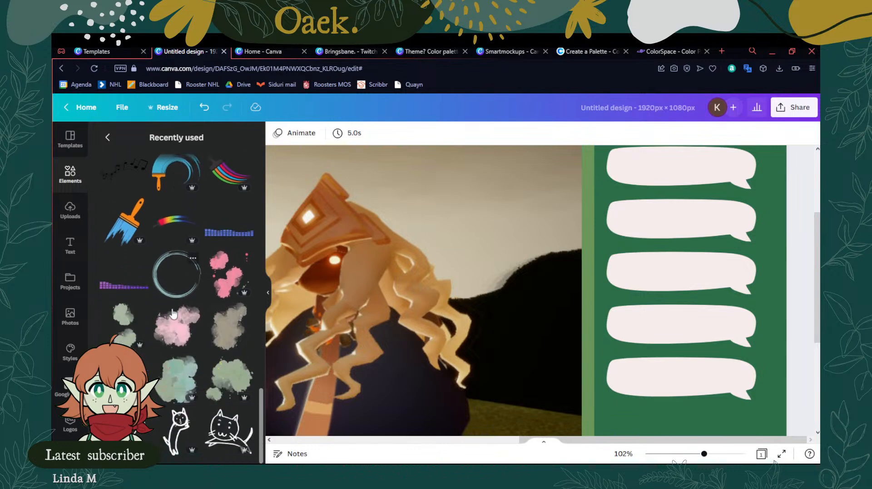
pyautogui.scroll(-5, 180, 271)
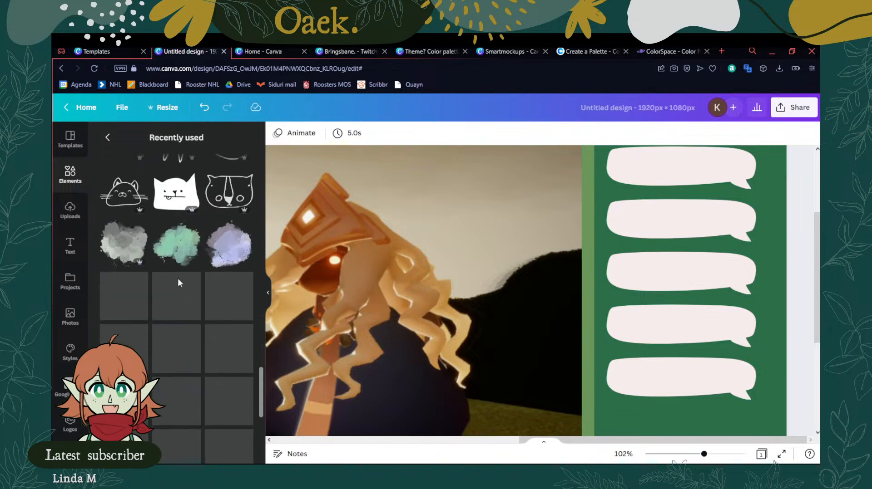
pyautogui.scroll(3, 177, 261)
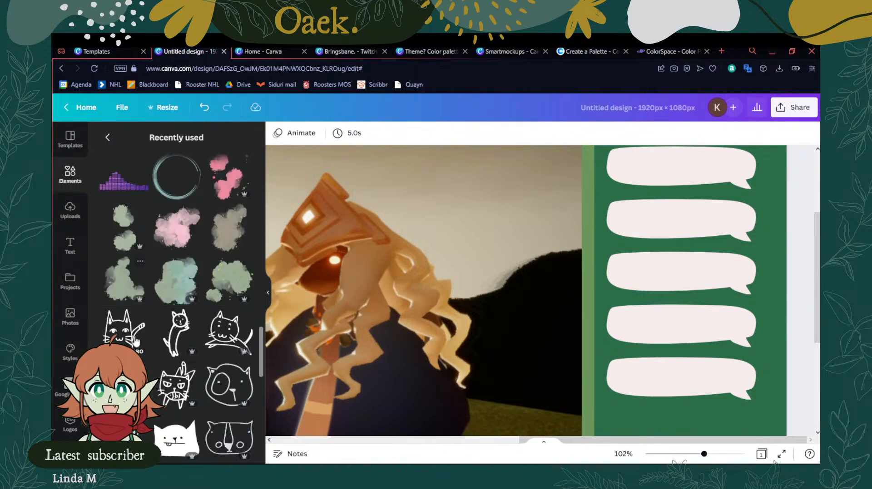
pyautogui.scroll(-5, 218, 295)
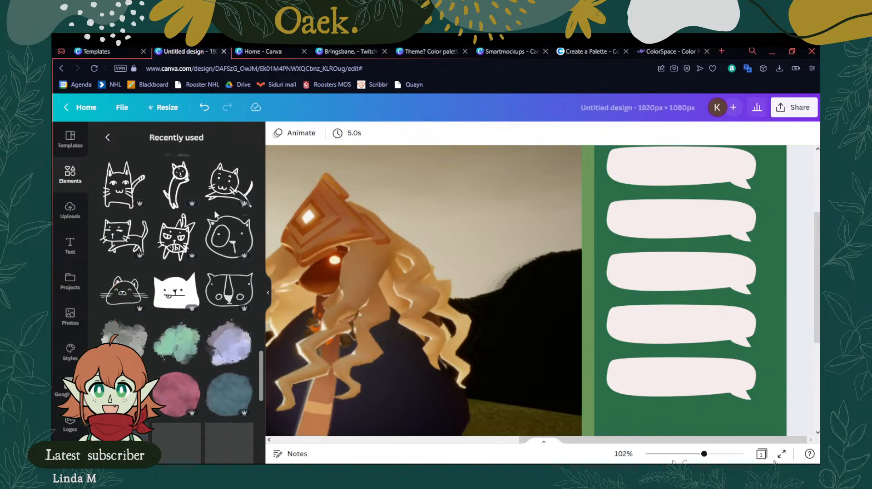
pyautogui.scroll(-4, 199, 318)
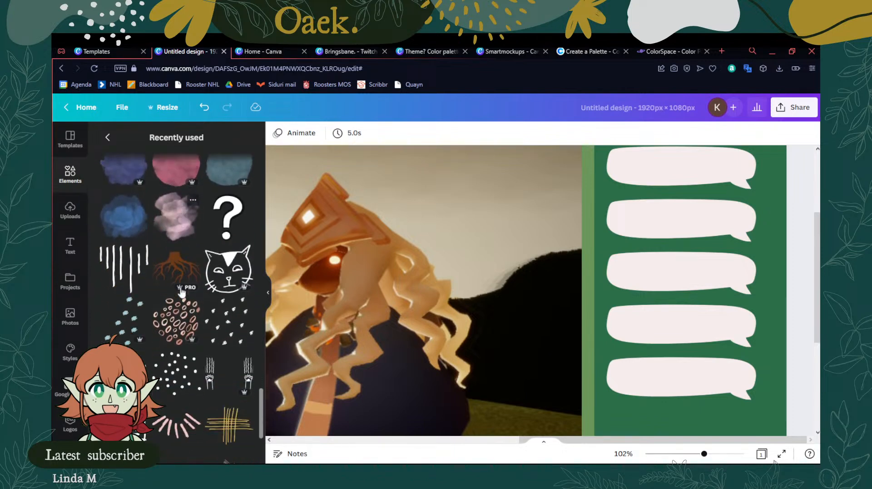
pyautogui.scroll(-5, 210, 325)
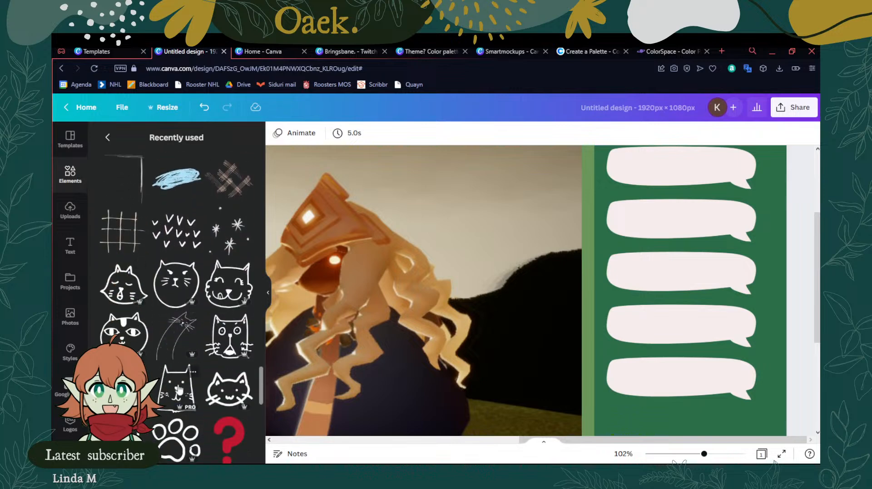
pyautogui.scroll(-4, 175, 387)
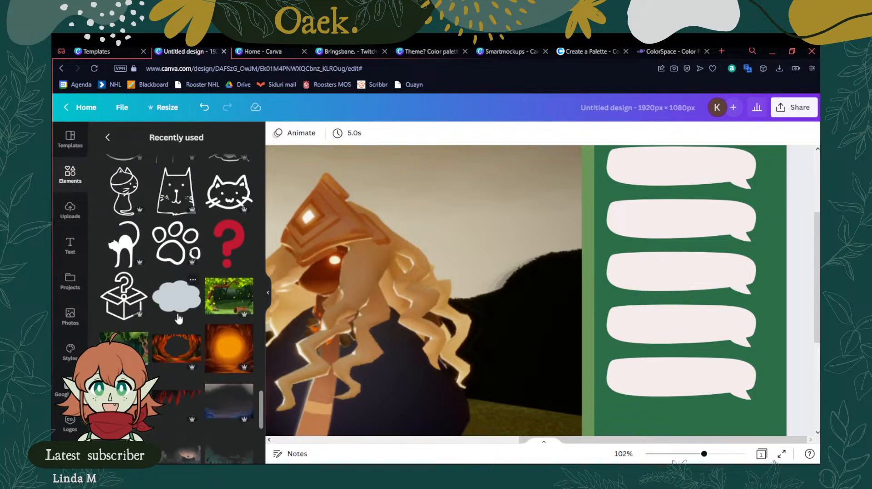
pyautogui.scroll(-6, 178, 319)
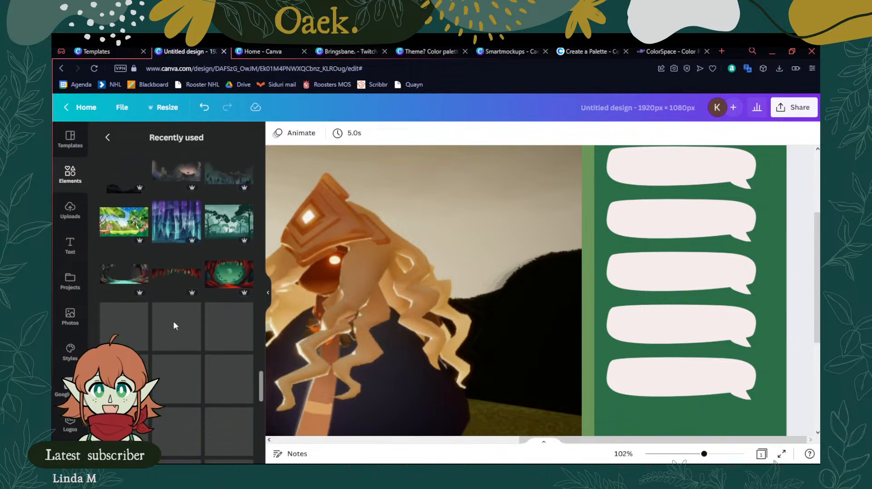
pyautogui.scroll(-4, 175, 331)
pyautogui.scroll(-2, 177, 349)
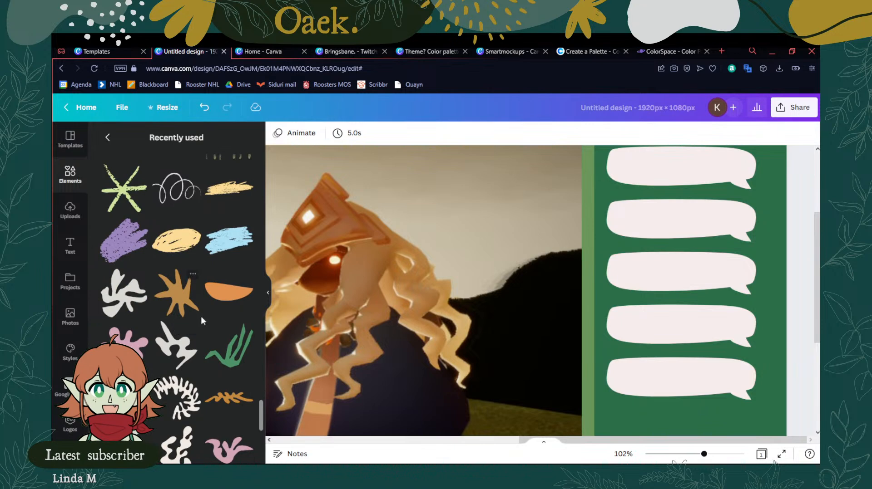
pyautogui.scroll(-5, 202, 321)
pyautogui.scroll(2, 210, 296)
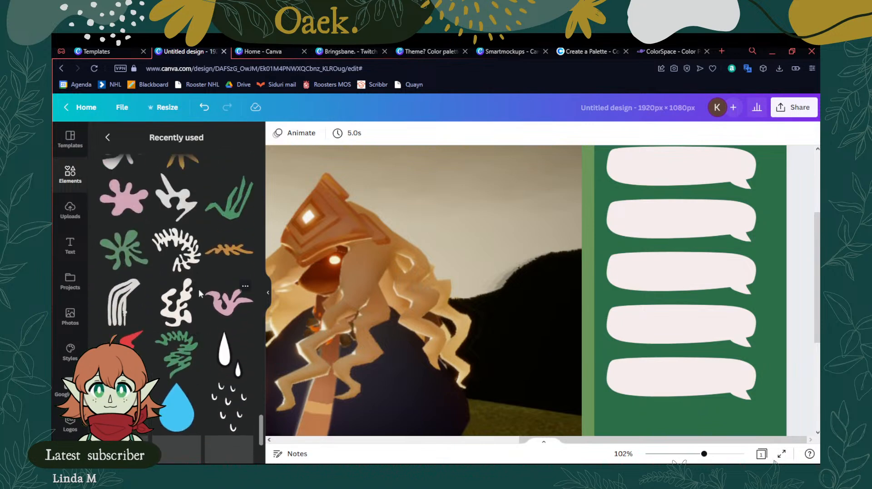
pyautogui.scroll(-10, 210, 296)
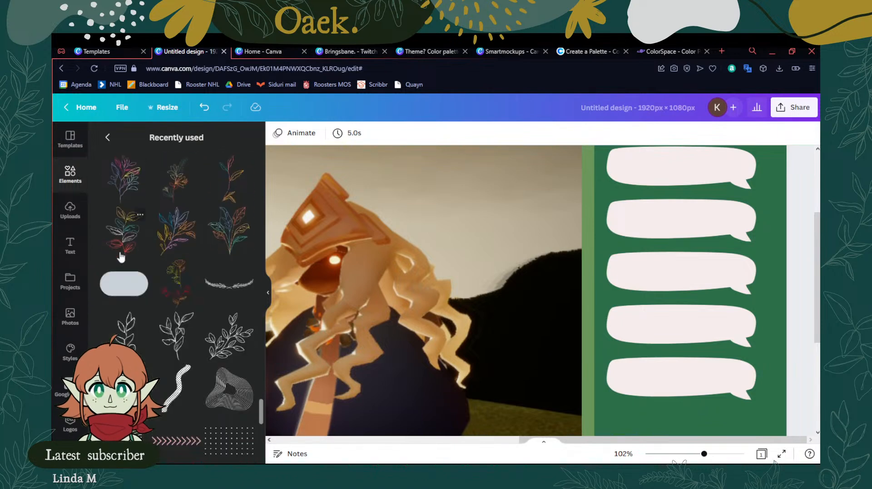
pyautogui.scroll(1, 164, 257)
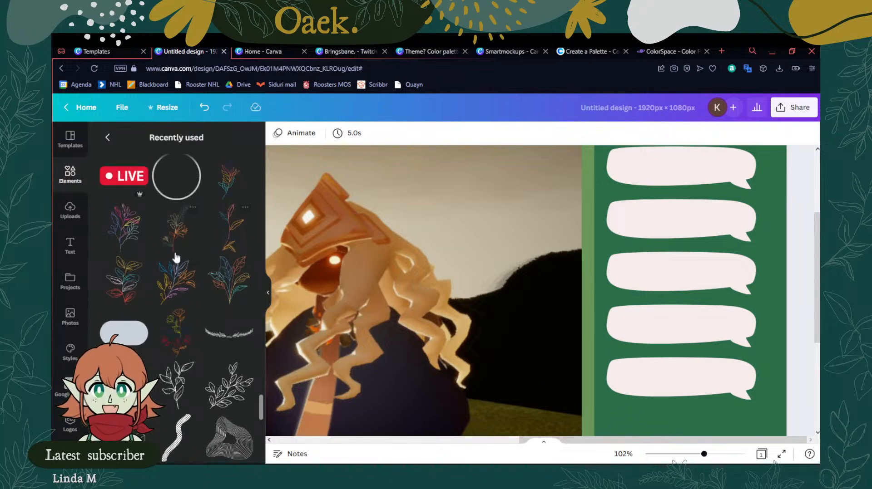
pyautogui.scroll(-5, 201, 304)
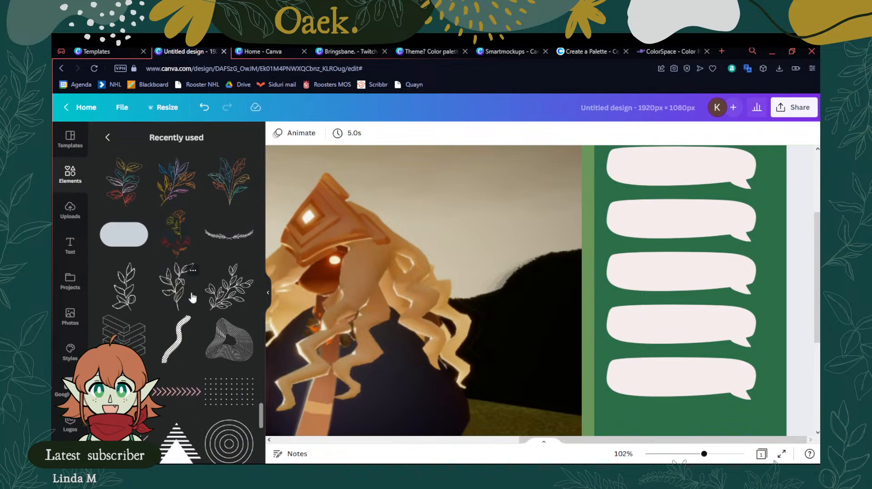
pyautogui.scroll(-4, 186, 295)
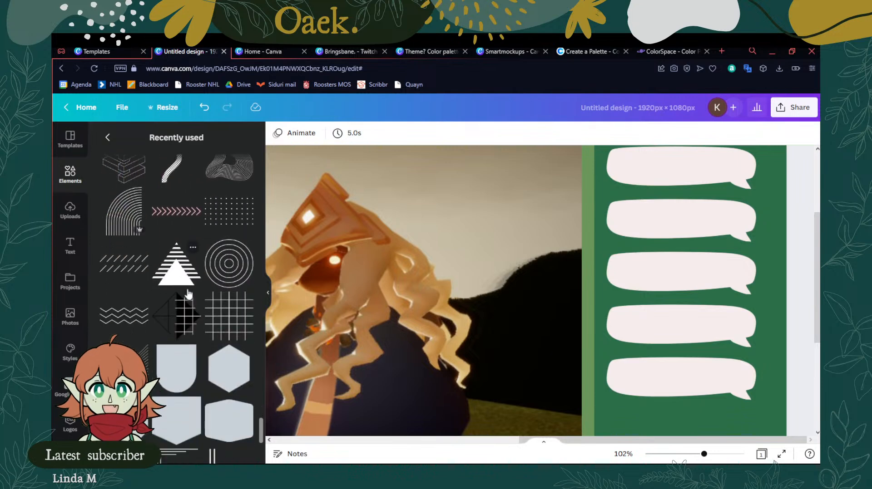
pyautogui.scroll(2, 186, 294)
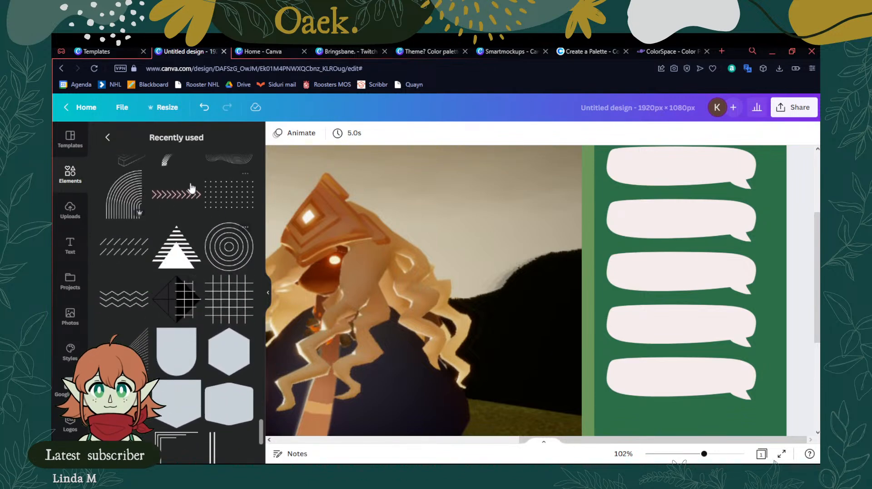
pyautogui.scroll(1, 209, 198)
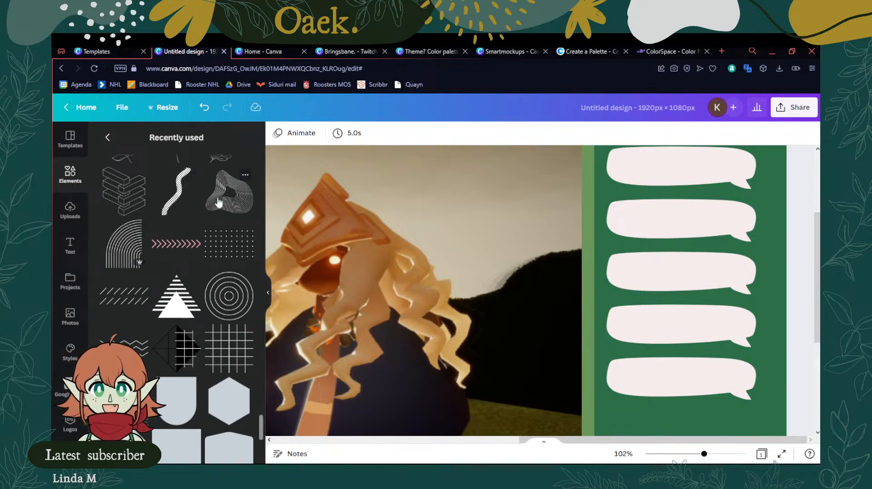
pyautogui.scroll(-1, 196, 311)
pyautogui.scroll(-1, 195, 311)
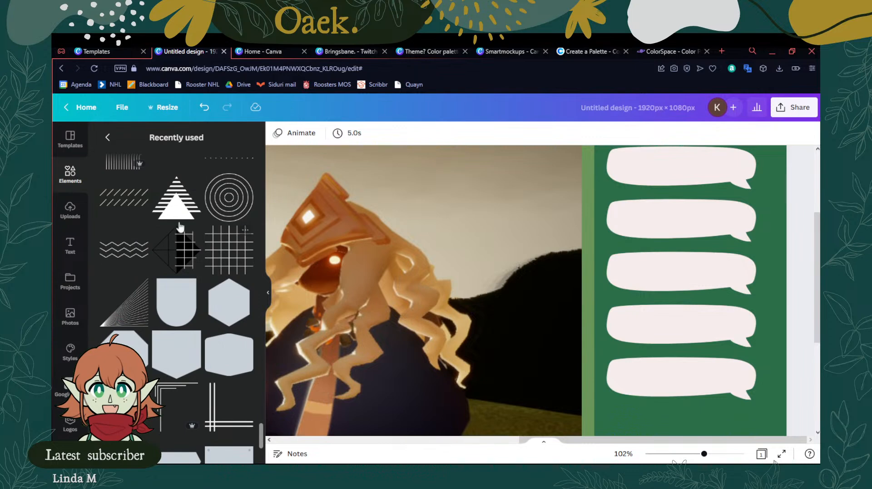
pyautogui.scroll(-3, 182, 222)
pyautogui.scroll(-3, 164, 264)
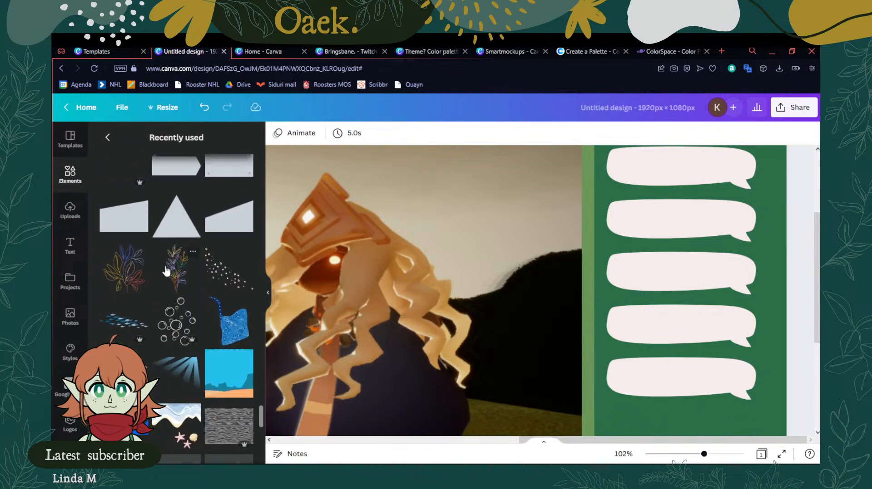
pyautogui.scroll(-3, 165, 272)
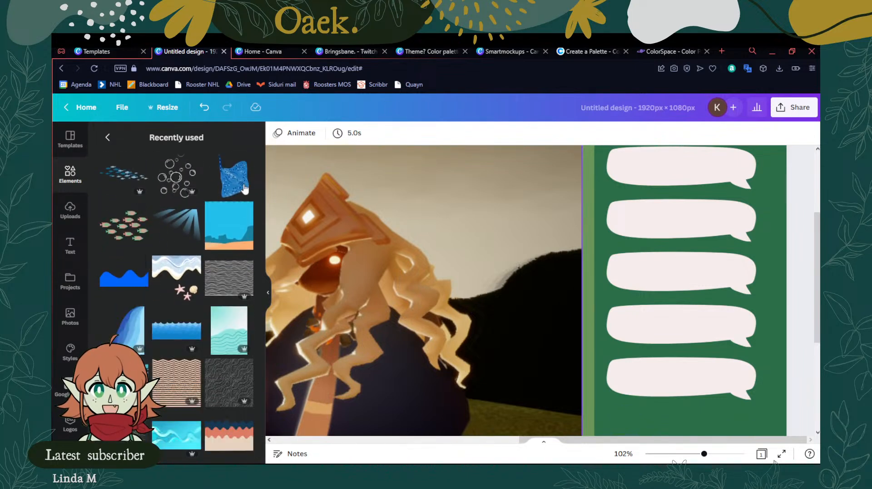
pyautogui.scroll(-3, 158, 327)
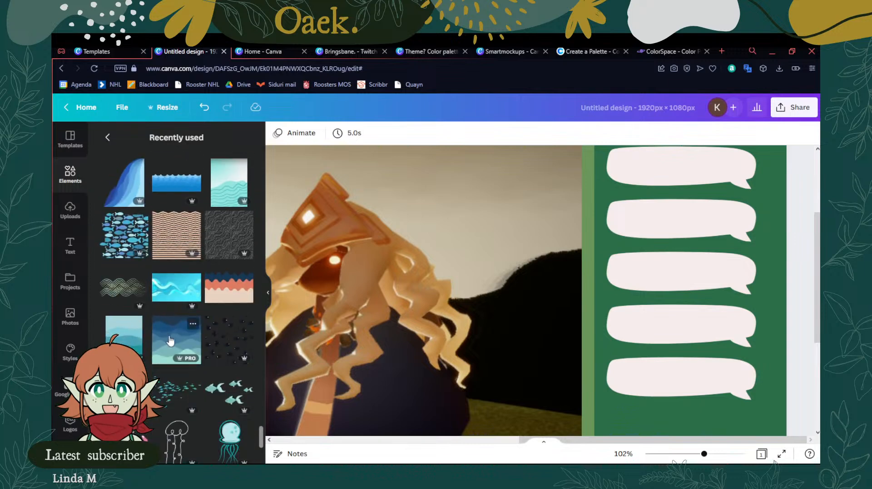
pyautogui.scroll(-10, 201, 339)
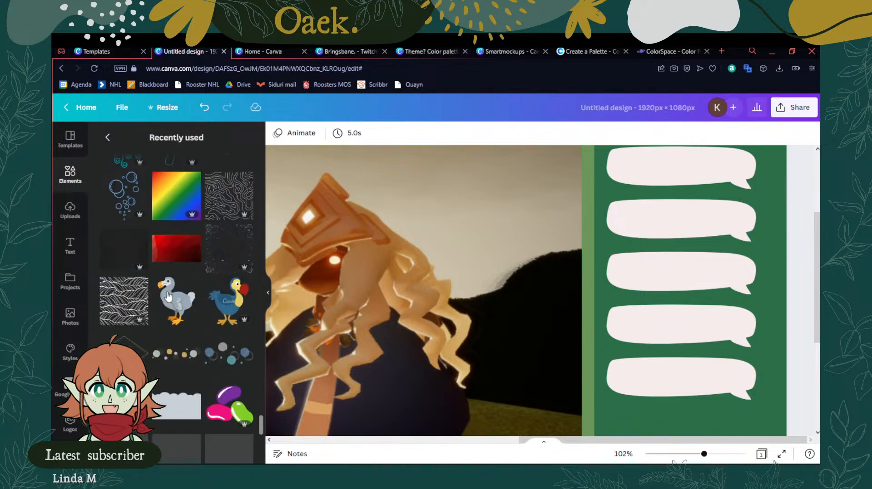
pyautogui.scroll(-3, 162, 294)
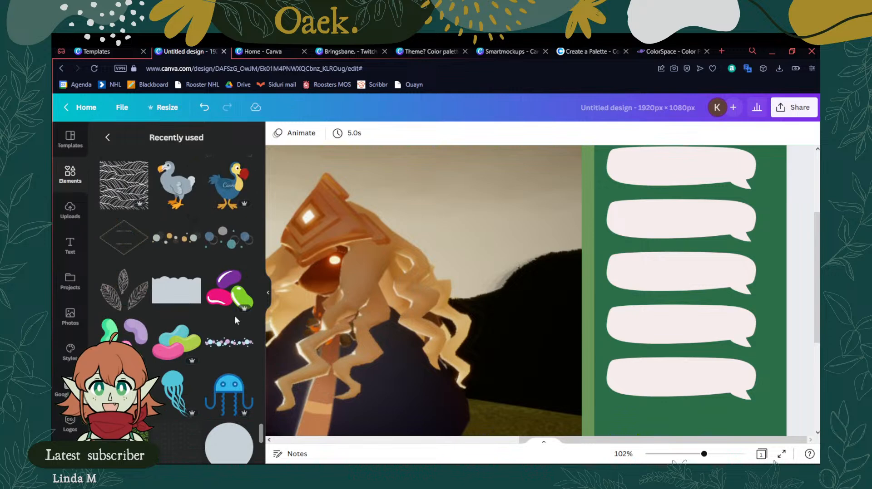
pyautogui.scroll(-6, 231, 326)
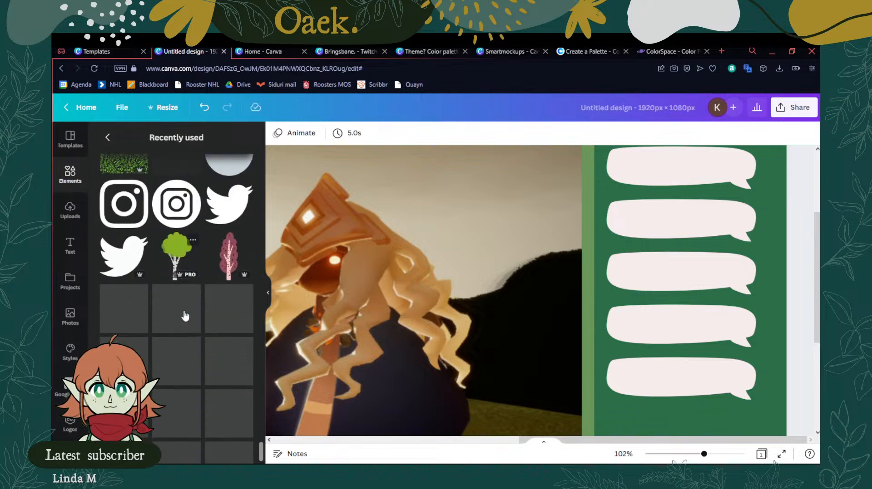
pyautogui.scroll(-6, 157, 313)
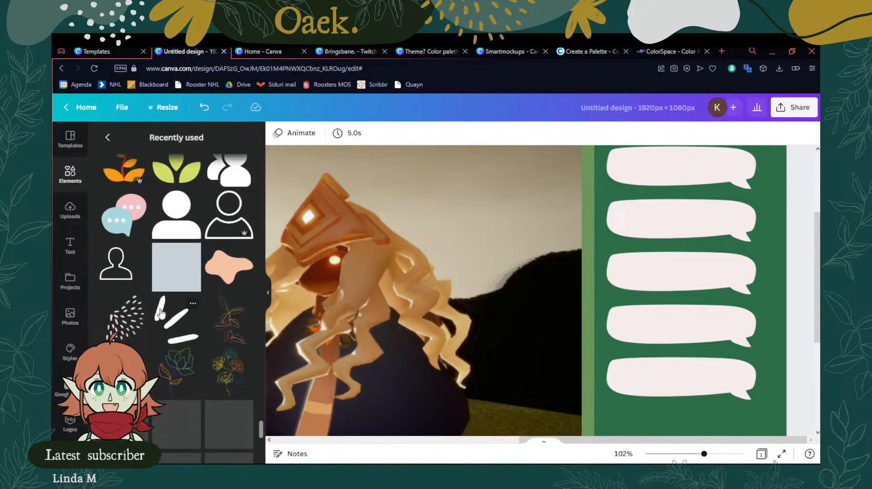
pyautogui.scroll(-5, 193, 316)
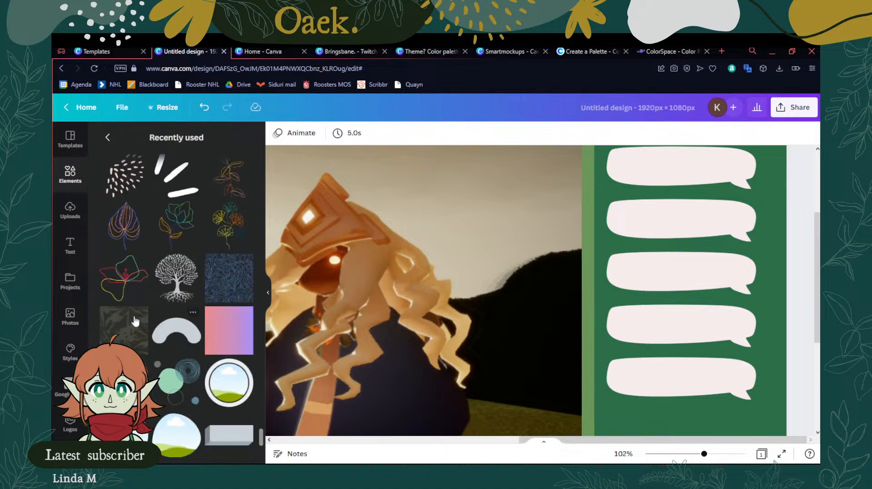
pyautogui.scroll(-5, 180, 325)
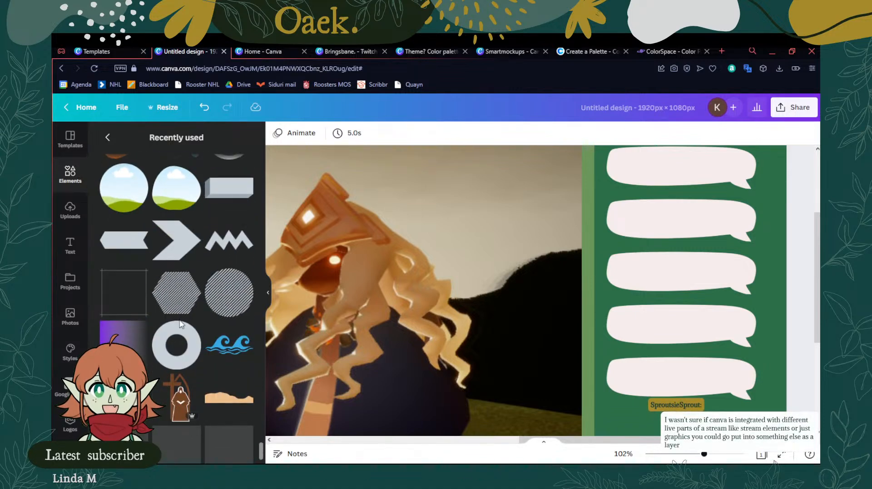
pyautogui.scroll(-5, 180, 325)
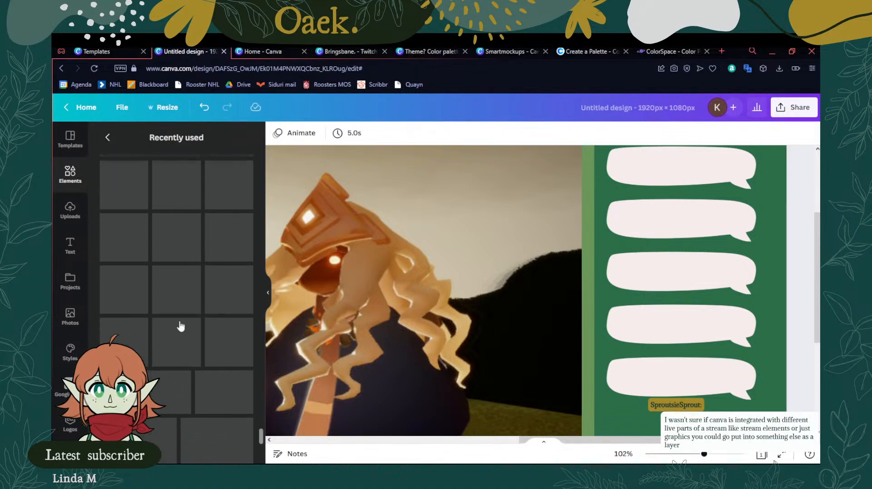
pyautogui.scroll(-3, 179, 320)
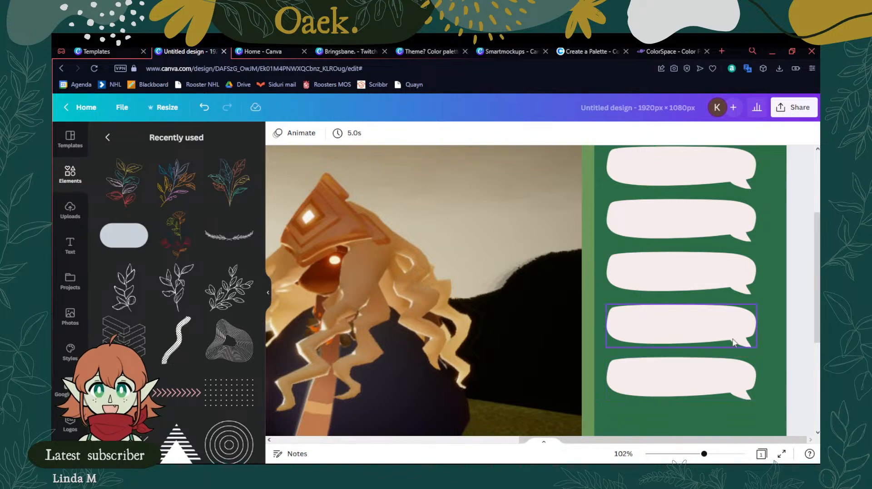
# Add the orange half-oval shape from the recently used elements, shrink it, and move it to the lower part of the speech bubble column
pyautogui.scroll(6, 193, 286)
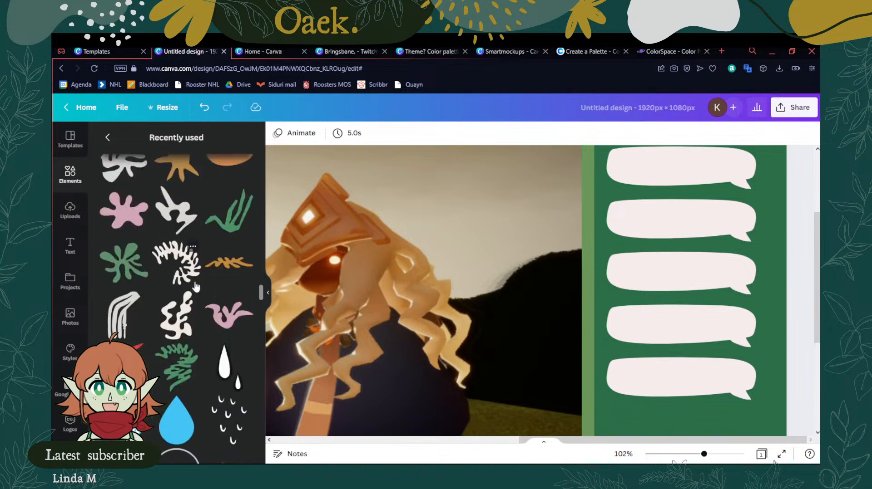
pyautogui.moveTo(227, 304); pyautogui.dragTo(491, 293)
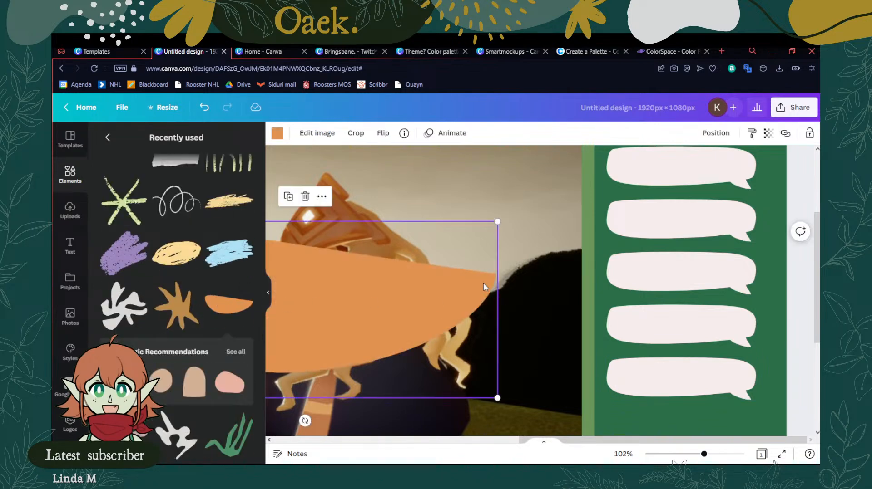
pyautogui.moveTo(499, 222); pyautogui.dragTo(313, 306)
pyautogui.moveTo(303, 337); pyautogui.dragTo(585, 304)
pyautogui.moveTo(594, 273); pyautogui.dragTo(461, 334)
pyautogui.moveTo(430, 358); pyautogui.dragTo(640, 368)
pyautogui.scroll(3, 797, 243)
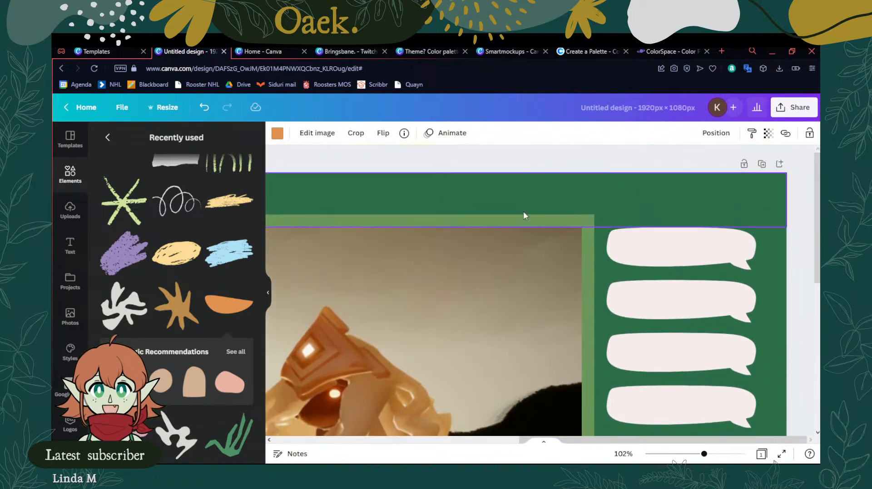
# Shrink the orange half-oval and rotate it so its curved side faces up over the corner of the lowest speech bubble
pyautogui.scroll(-3, 431, 236)
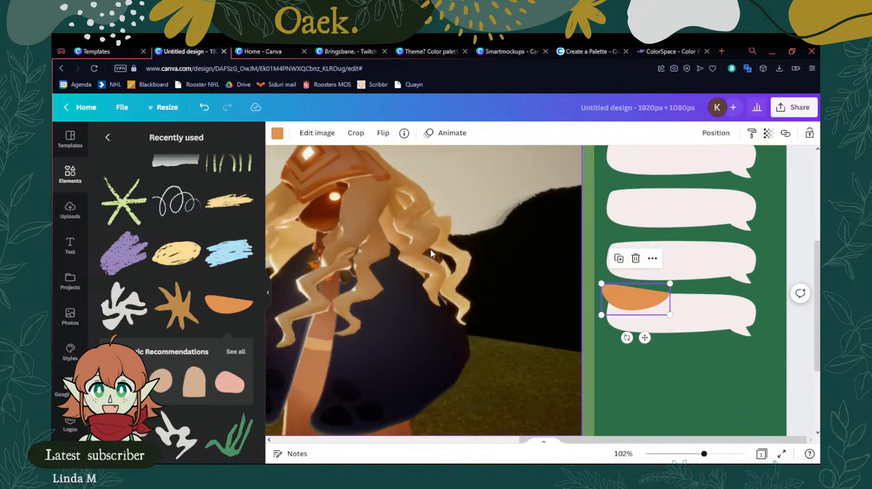
pyautogui.scroll(-2, 432, 252)
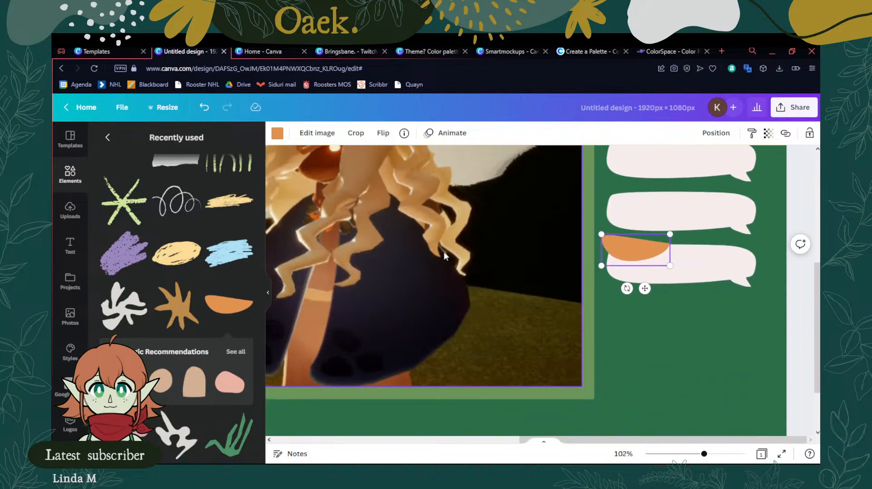
pyautogui.click(806, 306)
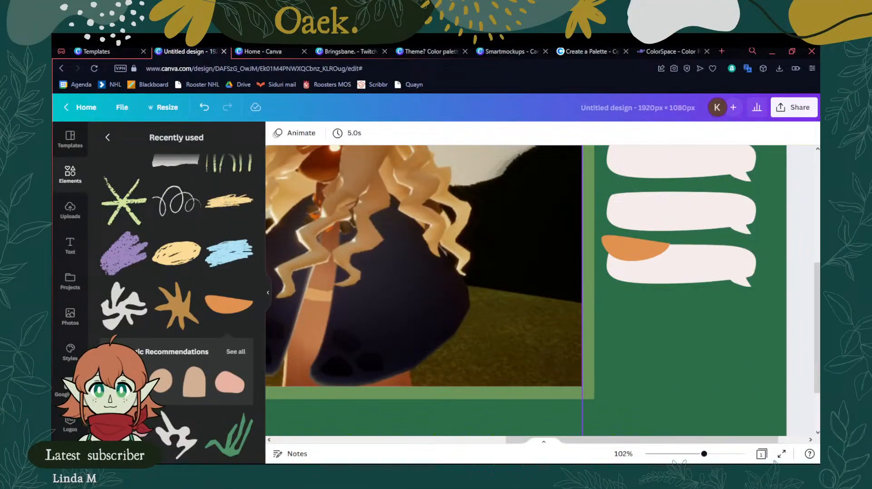
pyautogui.click(635, 249)
pyautogui.moveTo(626, 289); pyautogui.dragTo(631, 289)
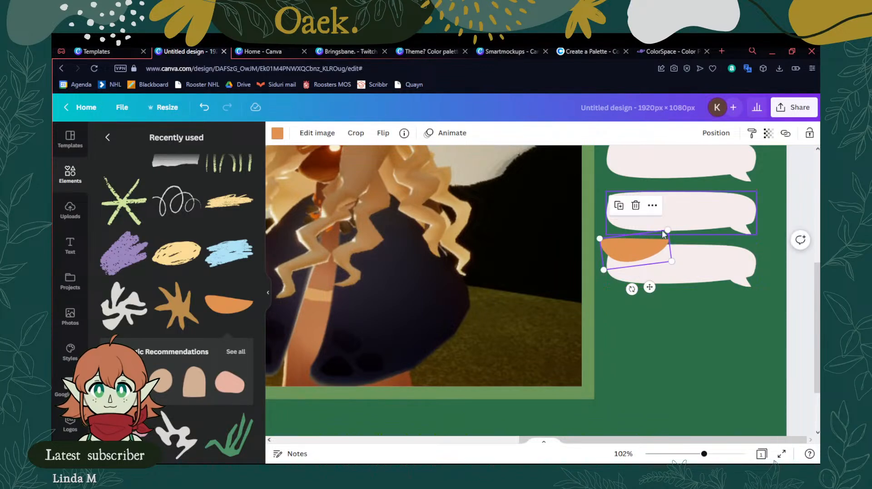
pyautogui.moveTo(665, 231); pyautogui.dragTo(645, 248)
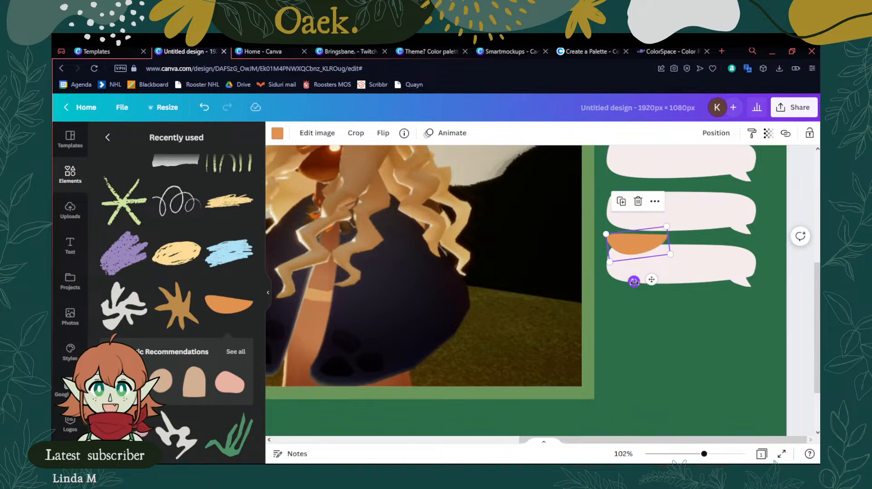
pyautogui.moveTo(634, 282); pyautogui.dragTo(636, 252)
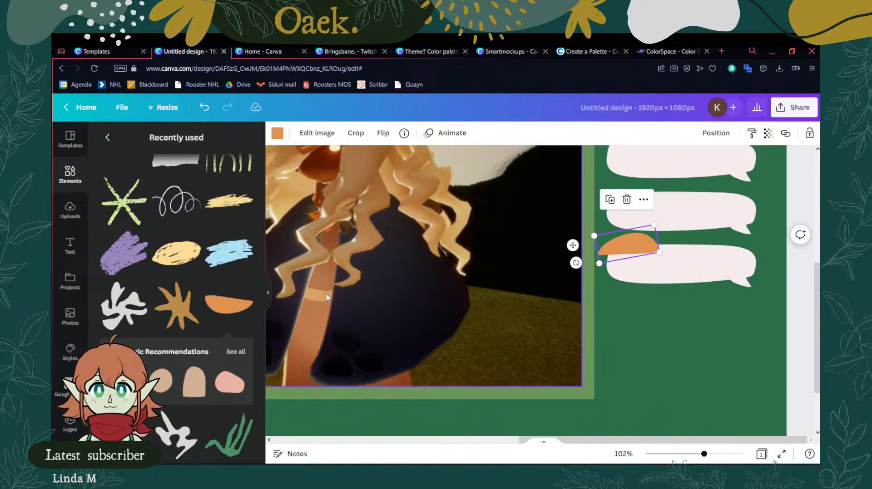
# Open the full list of magic recommendations, delete the orange half-oval from the overlay, and look through the recommended shapes
pyautogui.click(235, 352)
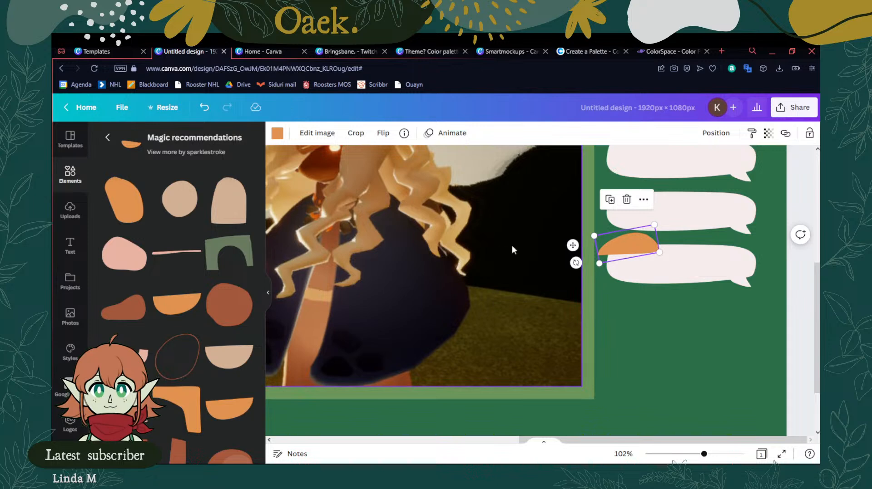
pyautogui.click(626, 200)
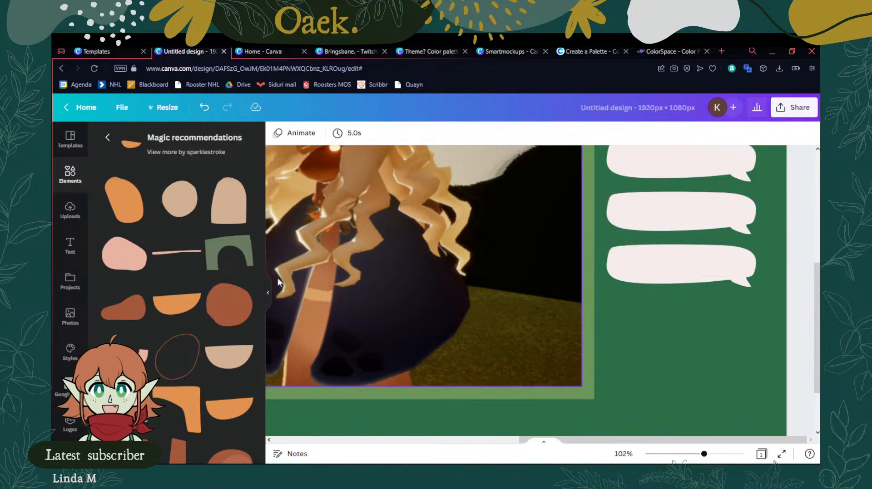
pyautogui.scroll(-10, 195, 301)
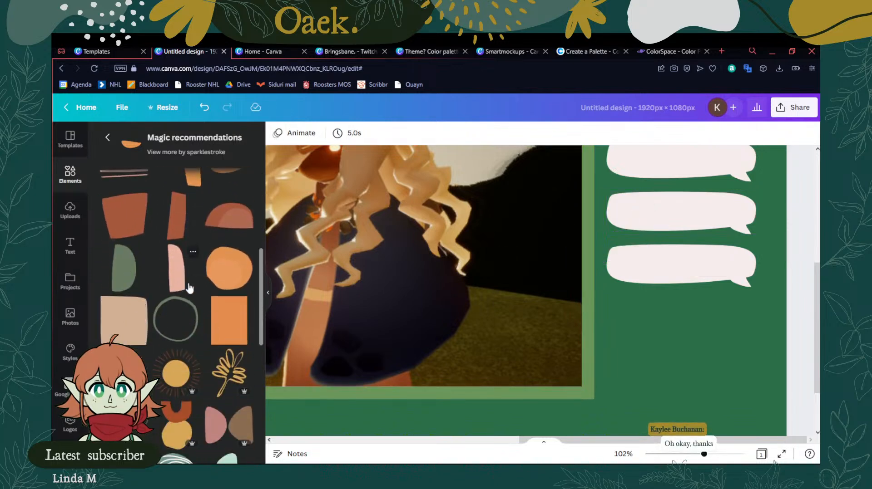
pyautogui.scroll(-5, 189, 288)
pyautogui.scroll(-10, 179, 287)
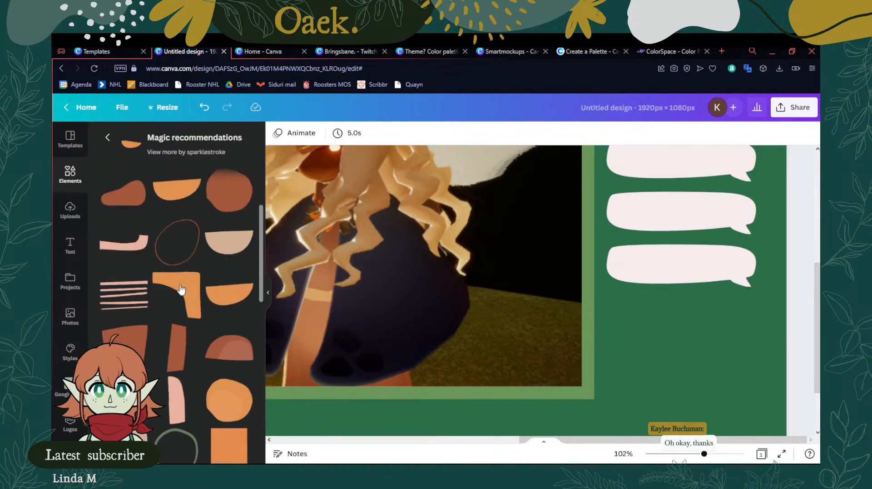
pyautogui.scroll(3, 180, 284)
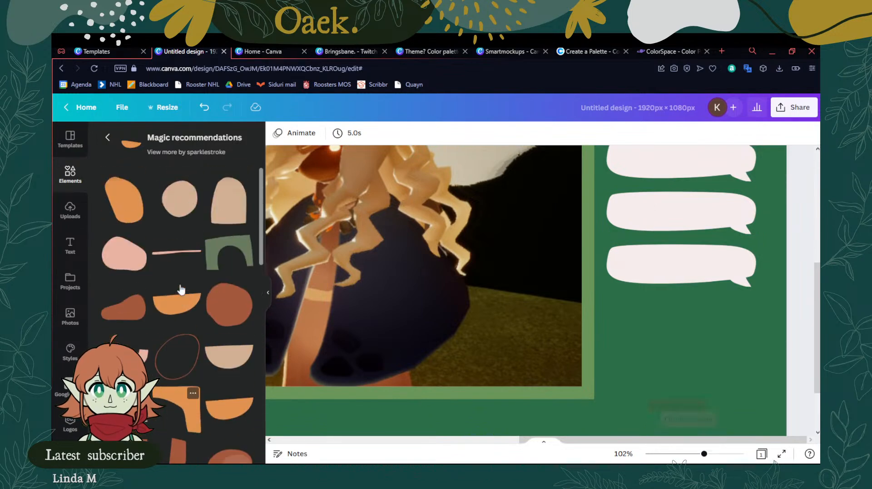
# Add the reddish-brown blob shape, shrink and rotate it, and place it over the upper-left corner of the lowest speech bubble
pyautogui.click(128, 315)
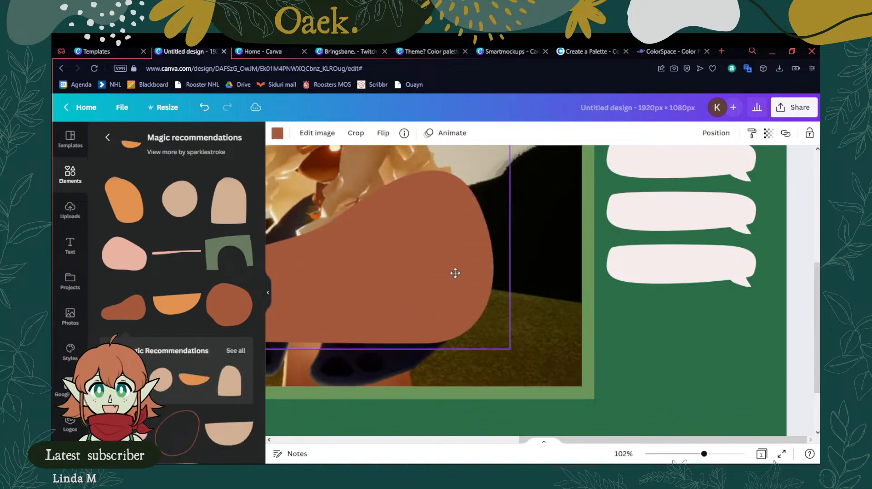
pyautogui.moveTo(575, 177); pyautogui.dragTo(630, 248)
pyautogui.moveTo(621, 278); pyautogui.dragTo(637, 247)
# Add a heading in the Stream Kit style below the brown blob and set its text to "Oaek"
pyautogui.click(70, 245)
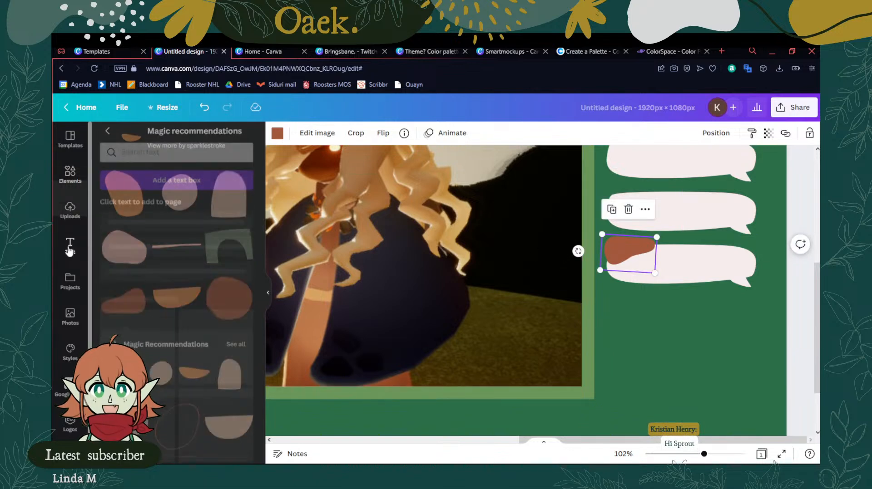
pyautogui.click(127, 212)
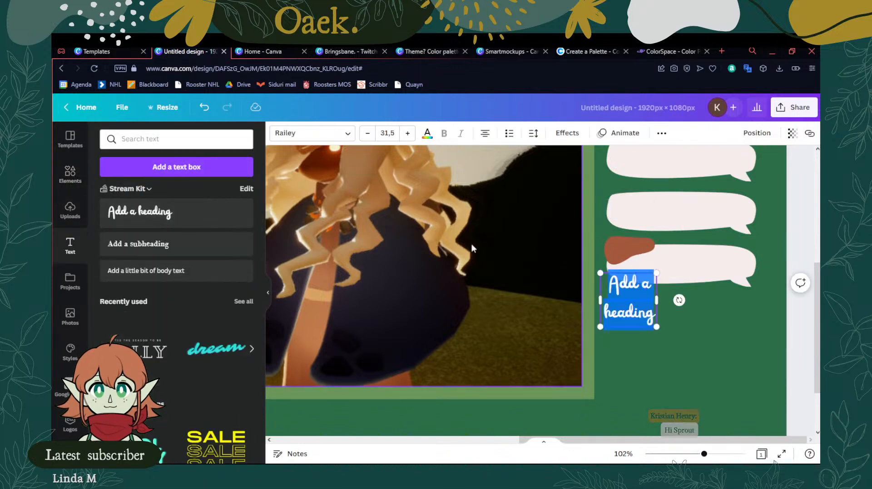
pyautogui.write('Oaek')
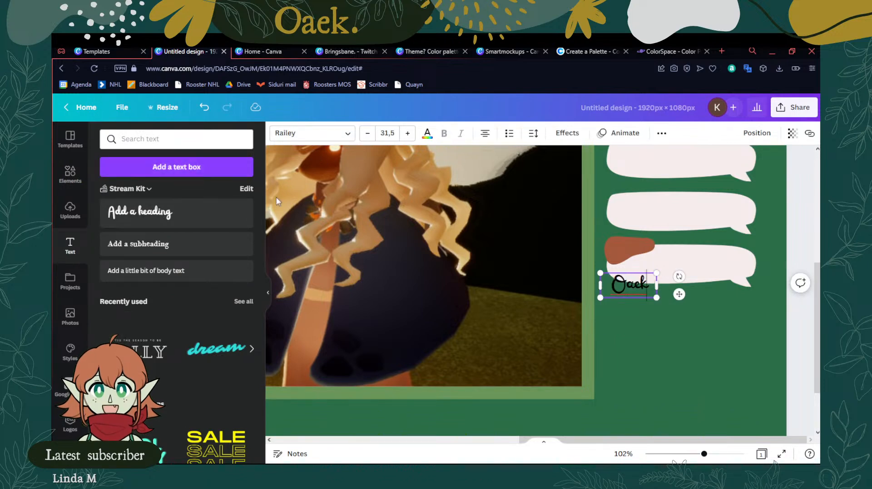
# Recolour the brown blob on the lowest speech bubble with the dark red from the document colours
pyautogui.click(621, 242)
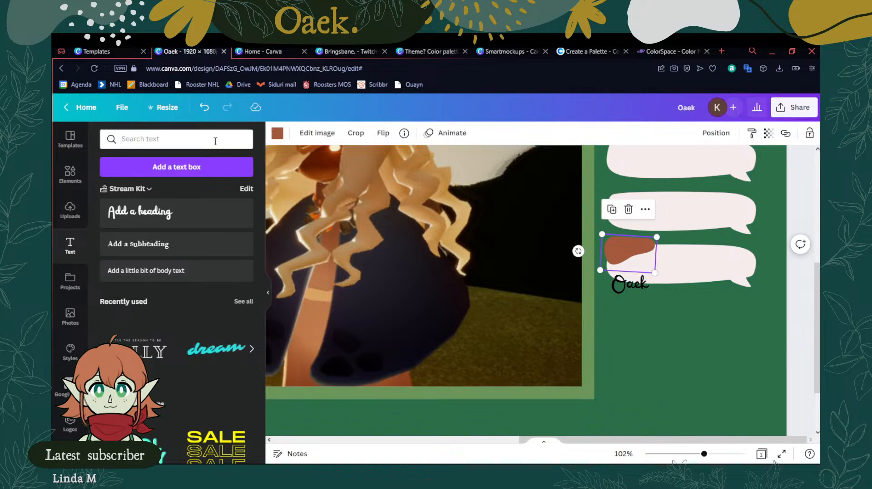
pyautogui.click(277, 133)
pyautogui.click(242, 185)
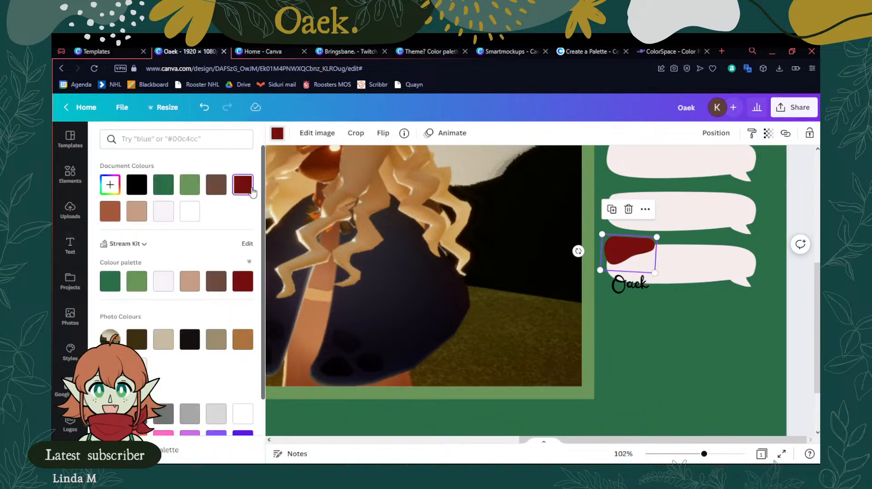
# Move the "Oaek" text onto the upper-left corner of the lowest speech bubble and delete the dark red shape behind it
pyautogui.click(644, 290)
pyautogui.moveTo(656, 298); pyautogui.dragTo(636, 278)
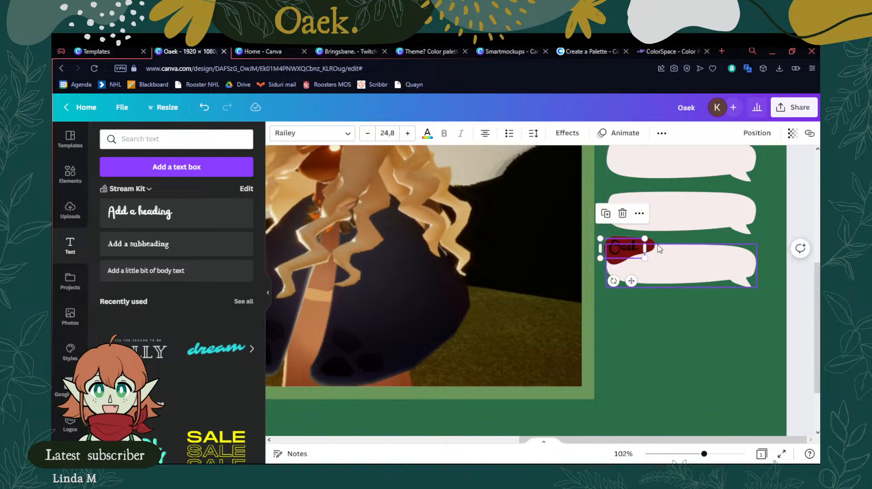
pyautogui.click(653, 249)
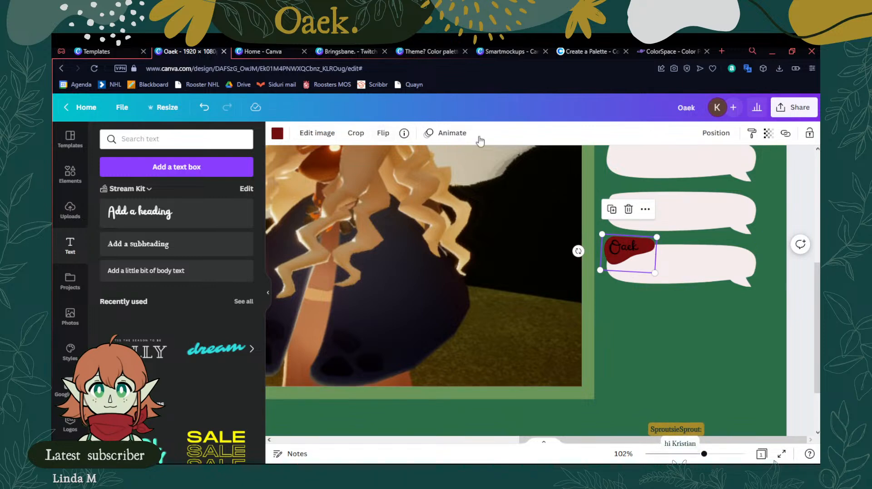
pyautogui.click(75, 181)
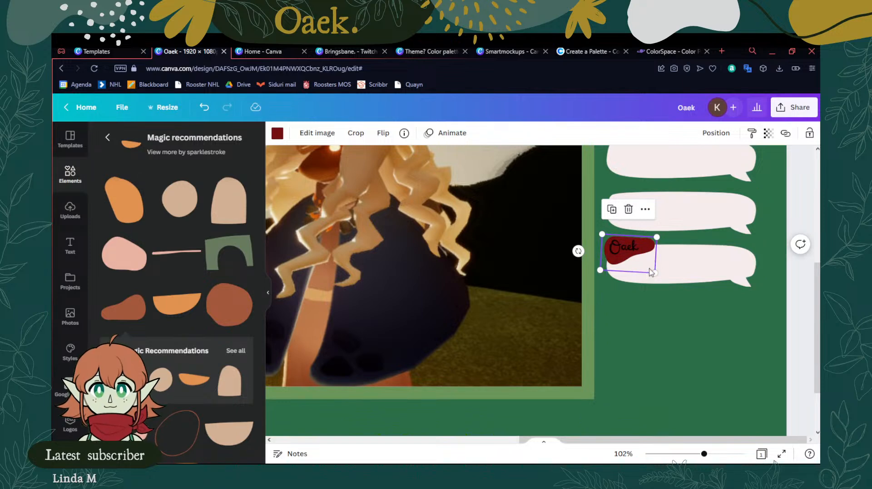
pyautogui.press('Delete')
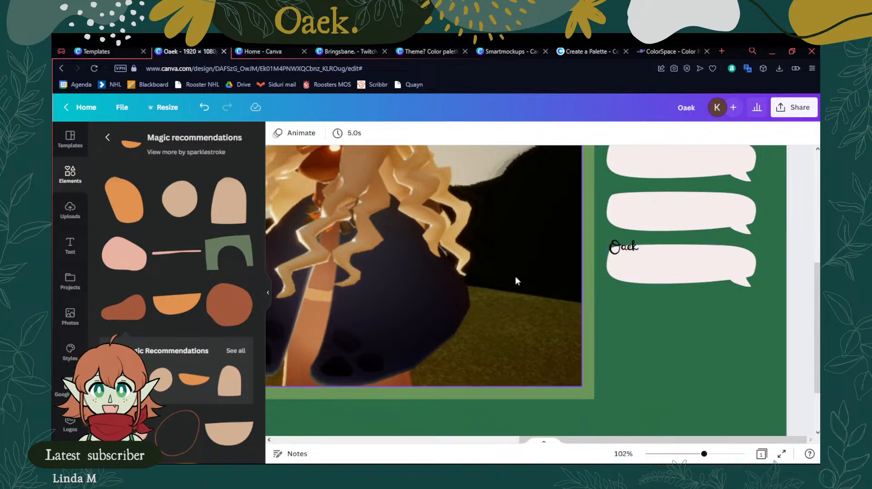
# Add the orange rounded blob from the magic recommendations to the design, over the lower part of the character photo
pyautogui.click(232, 356)
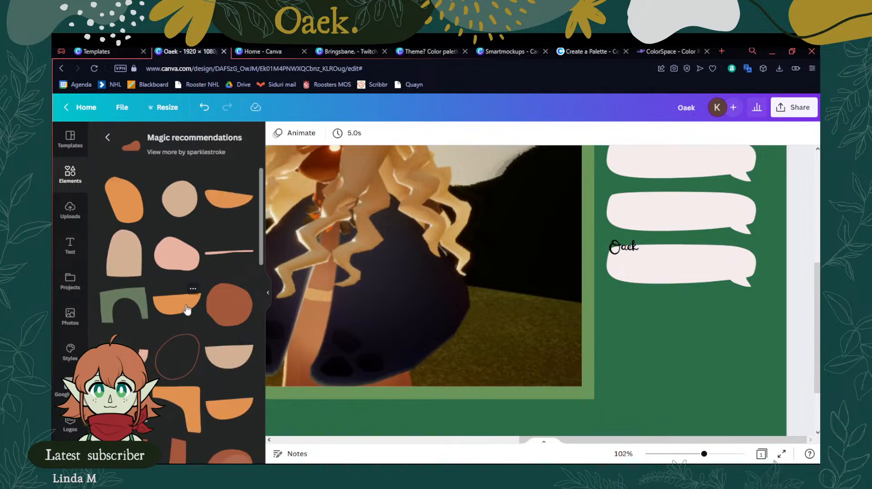
pyautogui.scroll(-1, 211, 208)
pyautogui.scroll(-1, 212, 260)
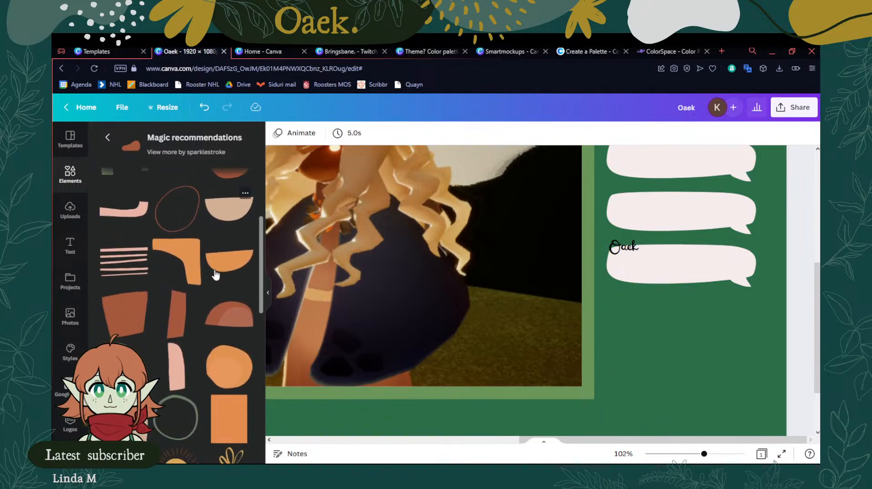
pyautogui.scroll(-2, 166, 335)
pyautogui.scroll(5, 166, 334)
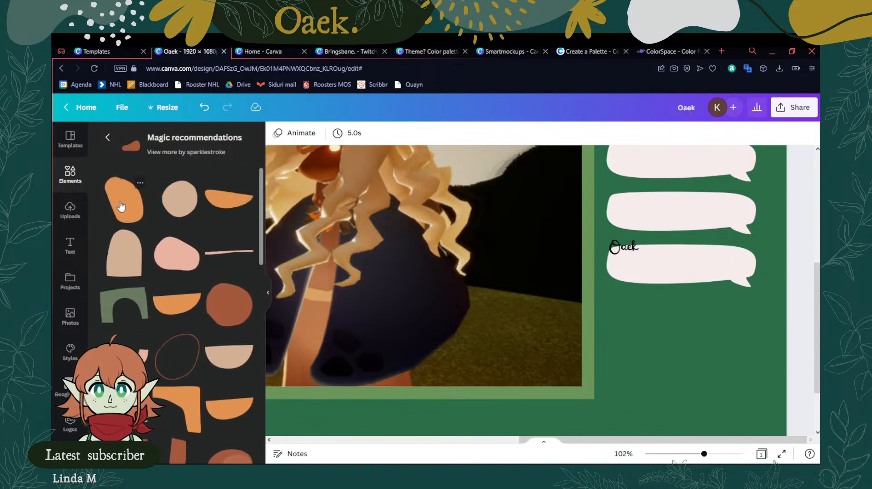
pyautogui.click(123, 215)
pyautogui.moveTo(320, 239); pyautogui.dragTo(535, 354)
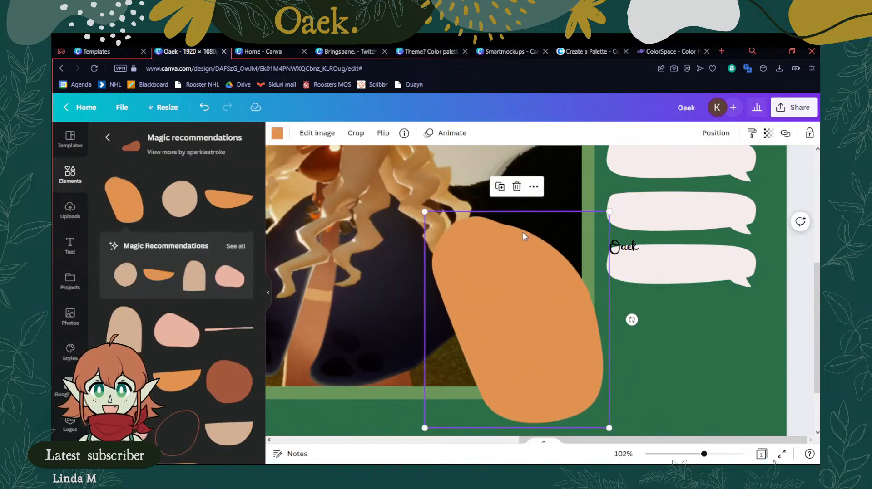
# Shrink the orange blob to roughly label size and rotate it so it lies nearly horizontal
pyautogui.moveTo(605, 212); pyautogui.dragTo(487, 350)
pyautogui.moveTo(477, 402); pyautogui.dragTo(504, 334)
pyautogui.moveTo(495, 385); pyautogui.dragTo(305, 285)
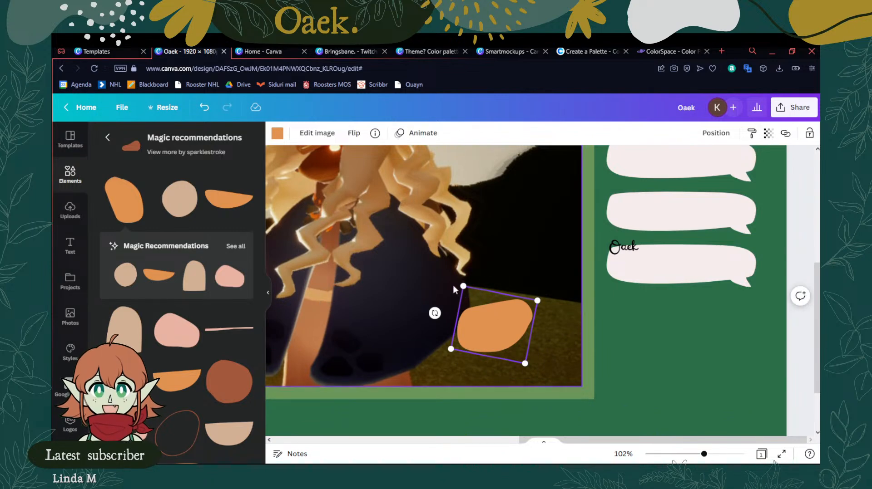
pyautogui.moveTo(466, 294); pyautogui.dragTo(467, 296)
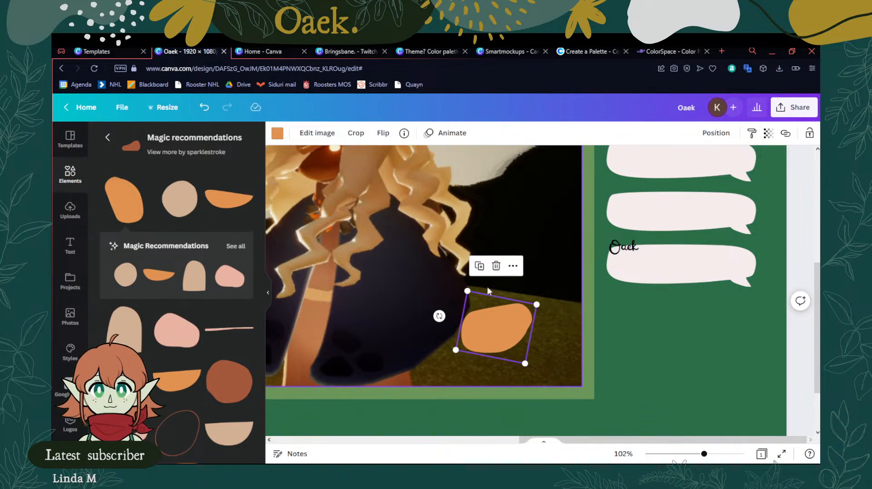
pyautogui.moveTo(467, 291); pyautogui.dragTo(501, 298)
# Place the orange blob behind the "Oaek" text on the lowest speech bubble and resize it to fit the text
pyautogui.moveTo(514, 331); pyautogui.dragTo(634, 245)
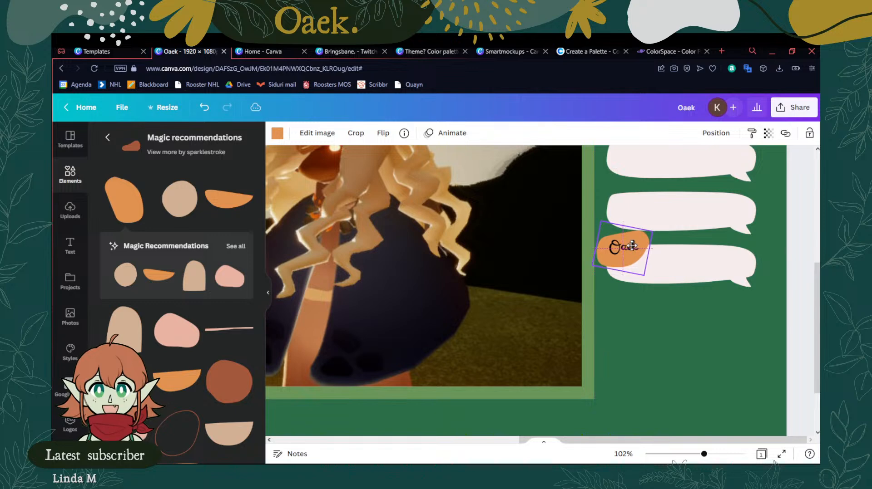
pyautogui.moveTo(599, 220); pyautogui.dragTo(606, 228)
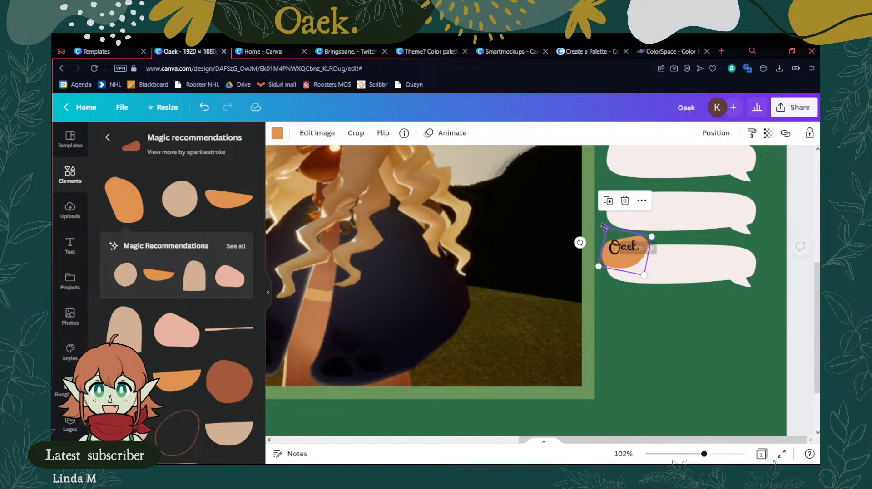
pyautogui.moveTo(634, 268); pyautogui.dragTo(631, 260)
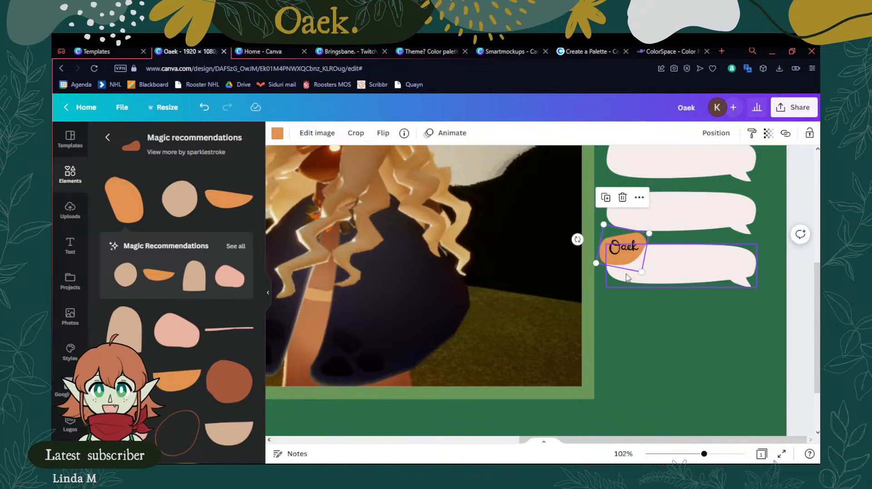
pyautogui.click(804, 324)
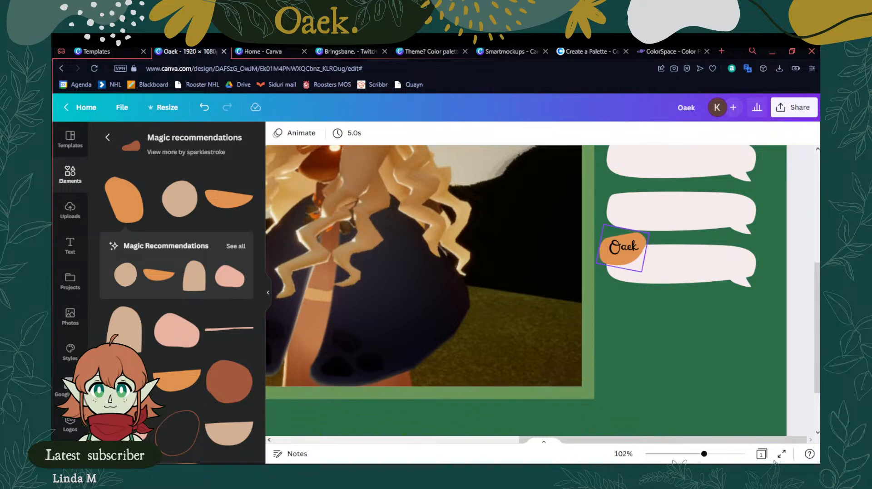
# Recolour the orange blob dark red and set the "Oaek" text to the off-white from the Stream Kit palette
pyautogui.click(623, 249)
pyautogui.click(277, 133)
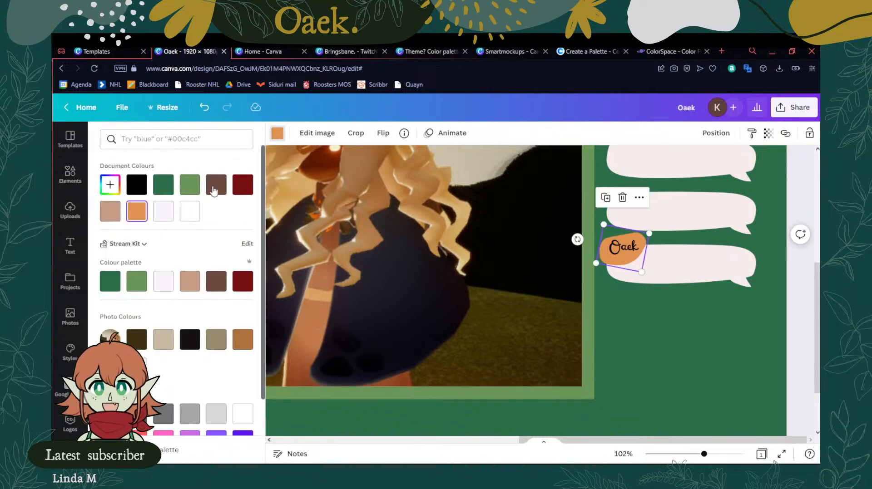
pyautogui.click(242, 184)
pyautogui.click(622, 246)
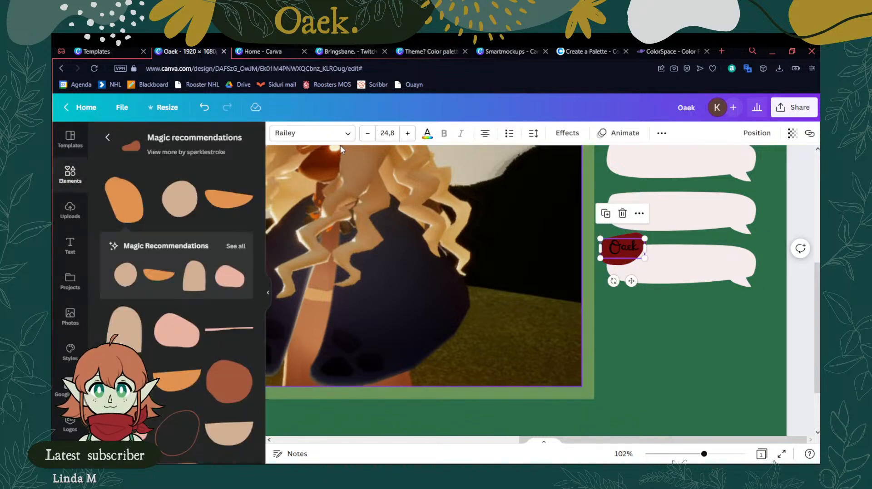
pyautogui.click(427, 134)
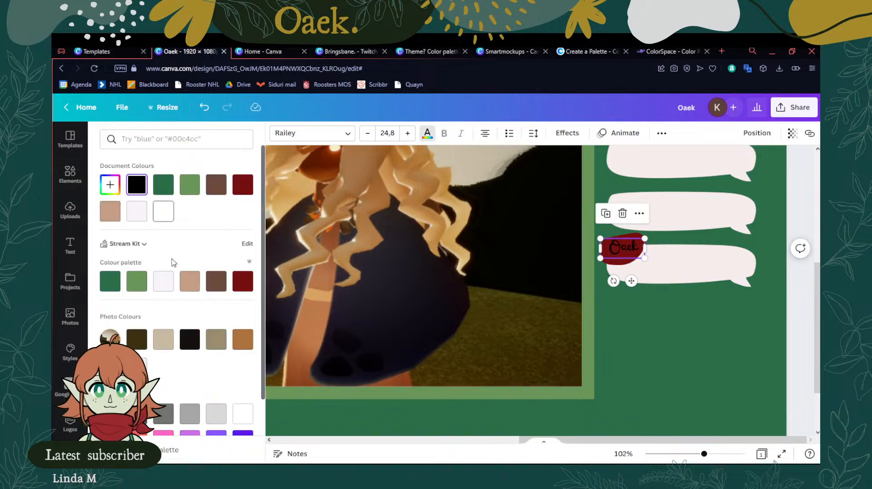
pyautogui.click(163, 281)
pyautogui.moveTo(629, 250); pyautogui.dragTo(625, 250)
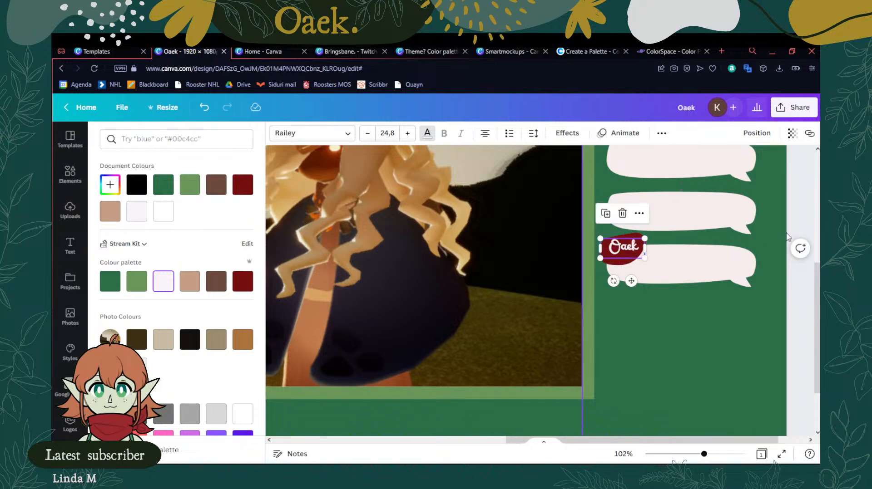
pyautogui.click(796, 203)
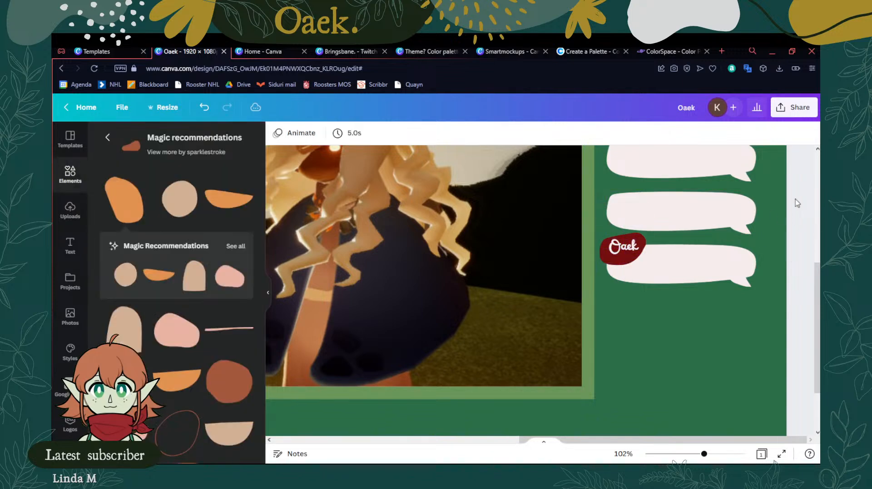
# Scale down the dark red blob and its "Oaek" text, reducing the text size to 20,5
pyautogui.click(626, 254)
pyautogui.moveTo(640, 273); pyautogui.dragTo(637, 251)
pyautogui.click(629, 247)
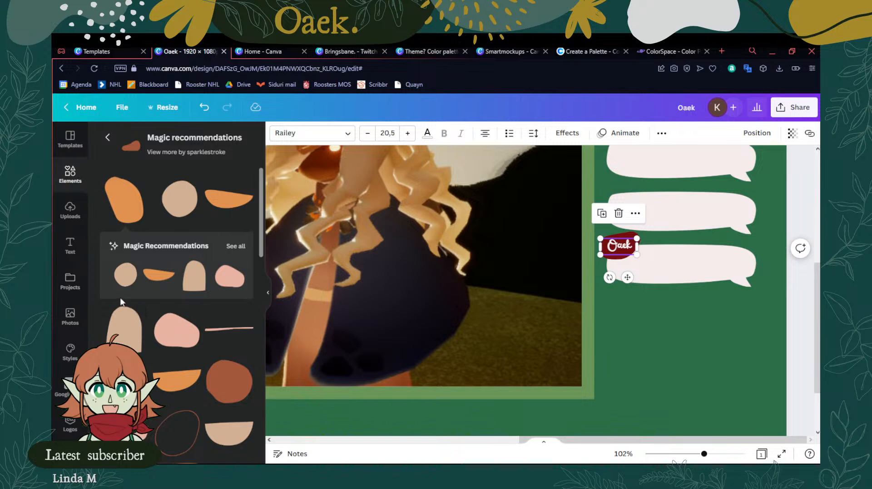
pyautogui.click(801, 277)
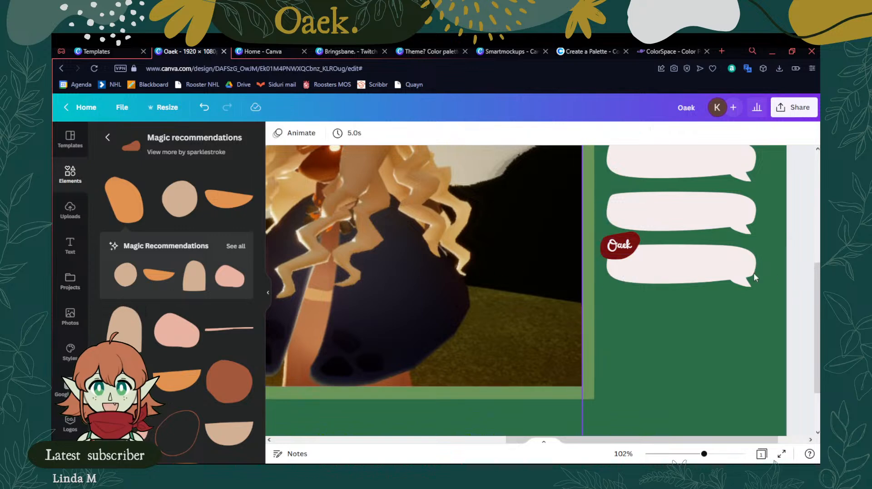
# Shift the red blob and "Oaek" text together slightly down onto the corner of the lowest speech bubble
pyautogui.click(629, 245)
pyautogui.keyDown('shift'); pyautogui.click(623, 249); pyautogui.keyUp('shift')
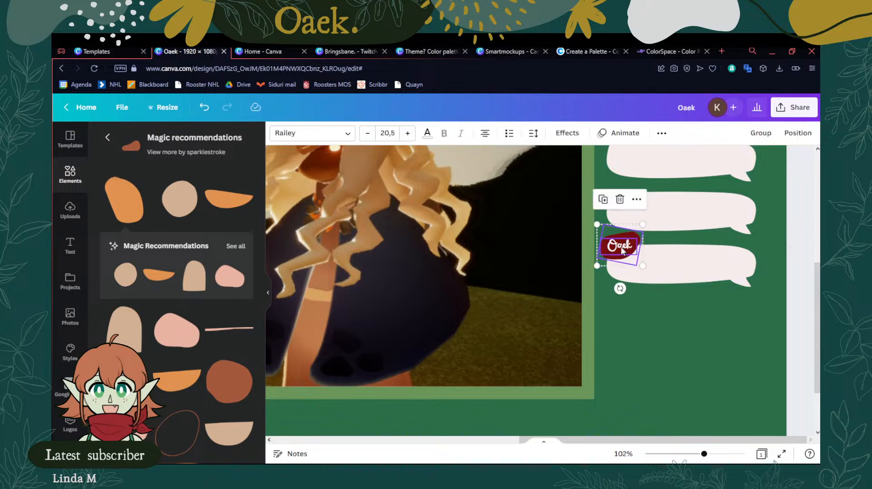
pyautogui.moveTo(621, 249); pyautogui.dragTo(622, 251)
pyautogui.click(797, 263)
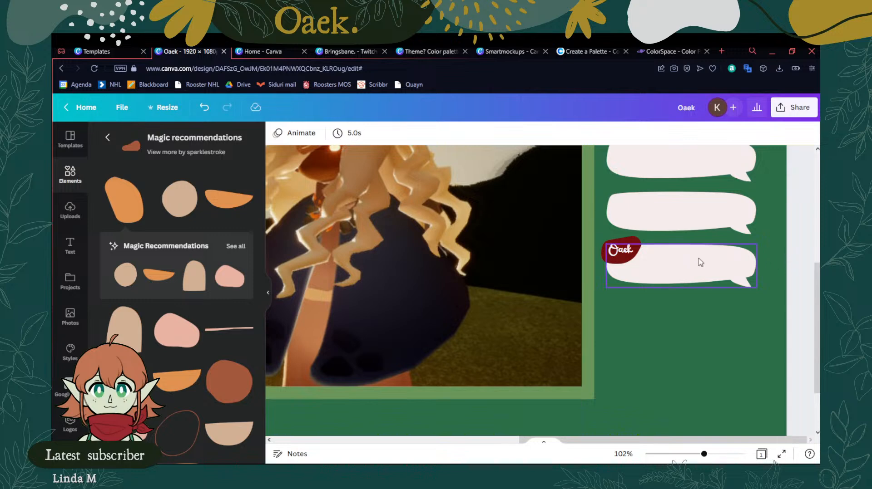
# Duplicate the "Oaek" name badge and place the copy on the upper-left corner of the second-lowest speech bubble
pyautogui.scroll(2, 768, 290)
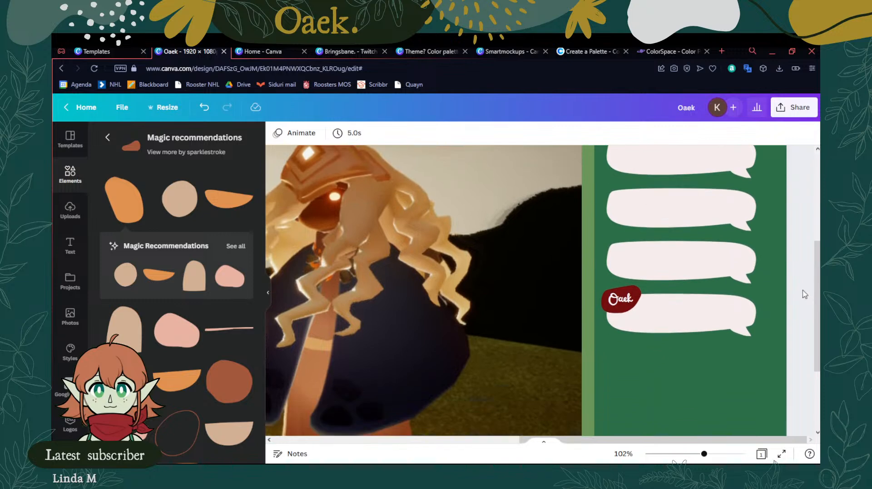
pyautogui.click(636, 298)
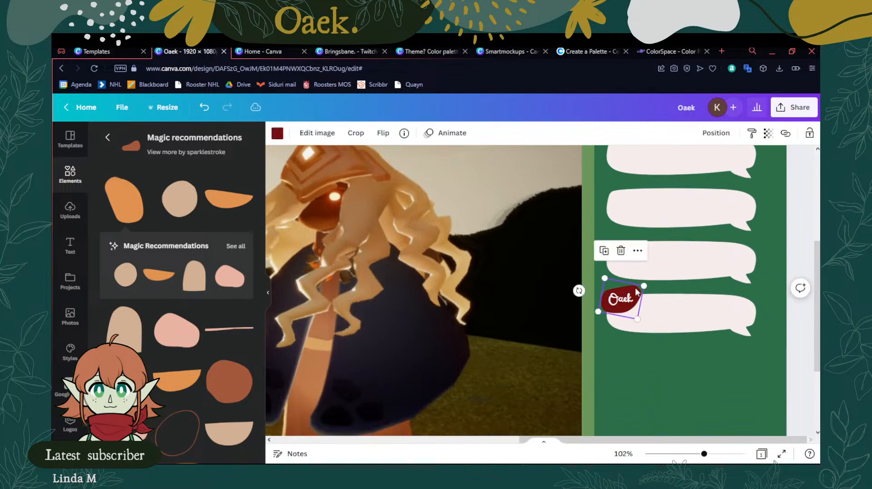
pyautogui.keyDown('shift'); pyautogui.click(613, 303); pyautogui.keyUp('shift')
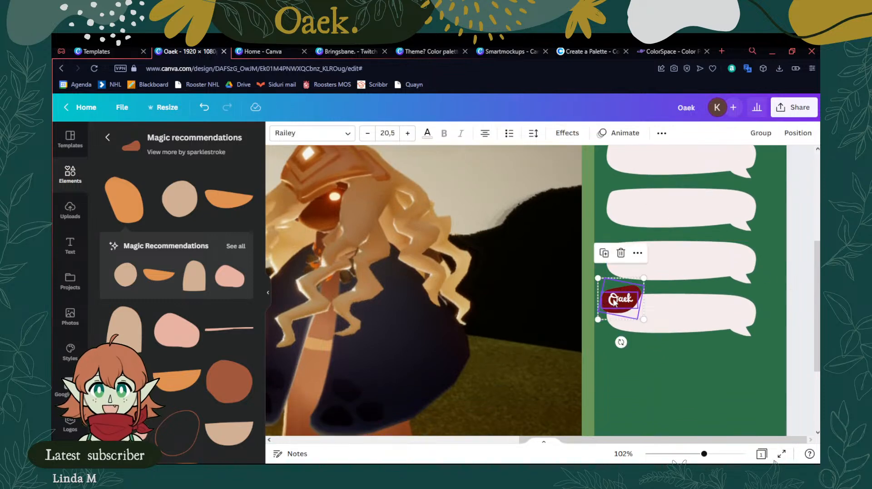
pyautogui.moveTo(617, 288); pyautogui.dragTo(624, 246)
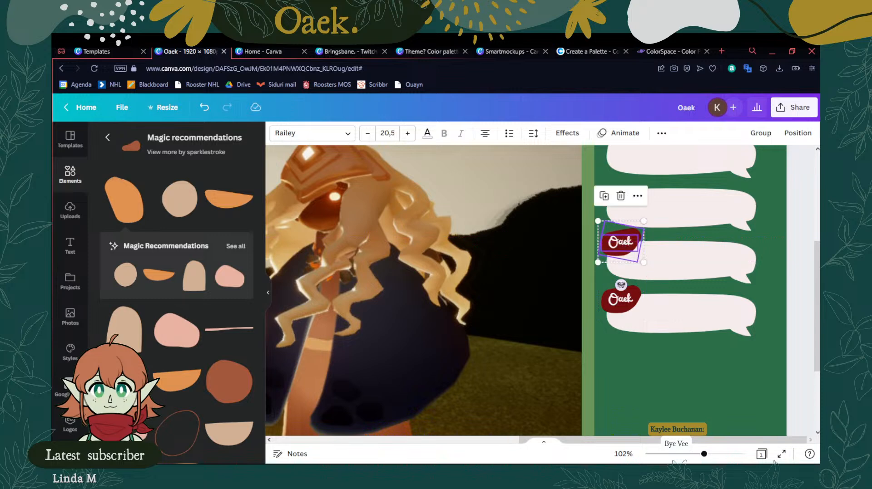
# Move the lowest "Oaek" badge, blob and text together, slightly upward on its speech bubble
pyautogui.click(612, 295)
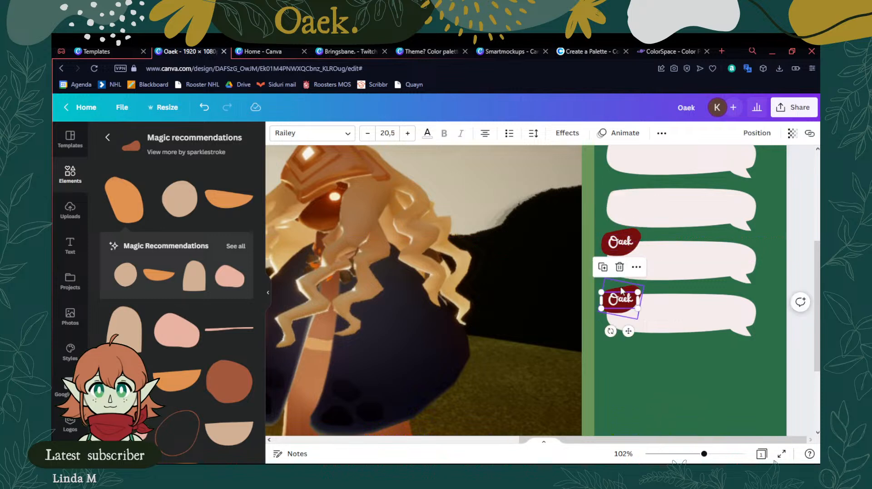
pyautogui.click(622, 294)
pyautogui.click(622, 296)
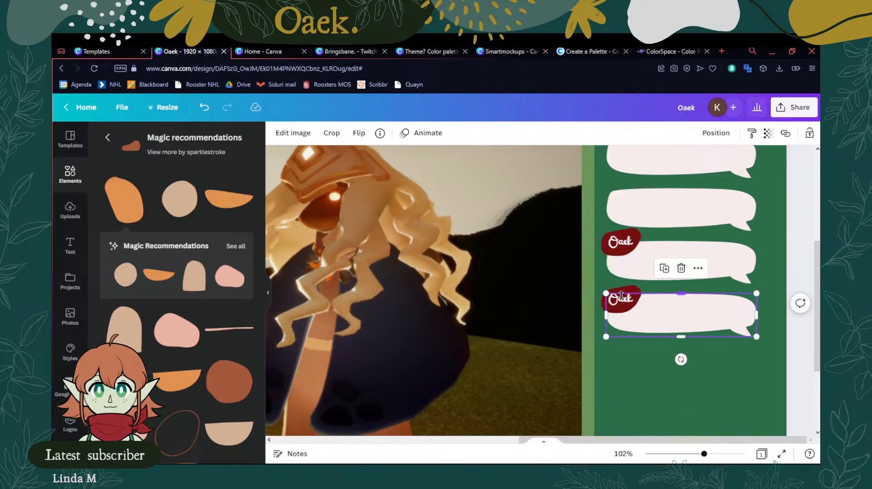
pyautogui.keyDown('shift'); pyautogui.click(621, 291); pyautogui.keyUp('shift')
pyautogui.keyDown('shift'); pyautogui.click(627, 295); pyautogui.keyUp('shift')
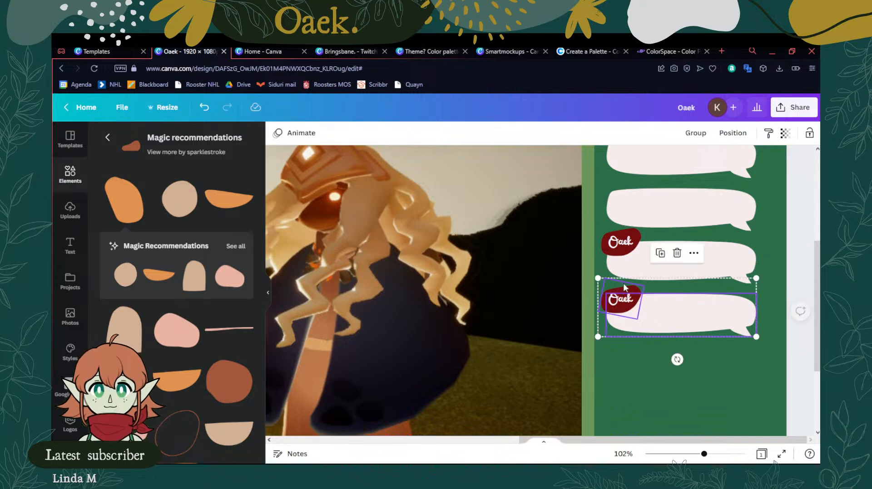
pyautogui.keyDown('shift'); pyautogui.click(628, 294); pyautogui.keyUp('shift')
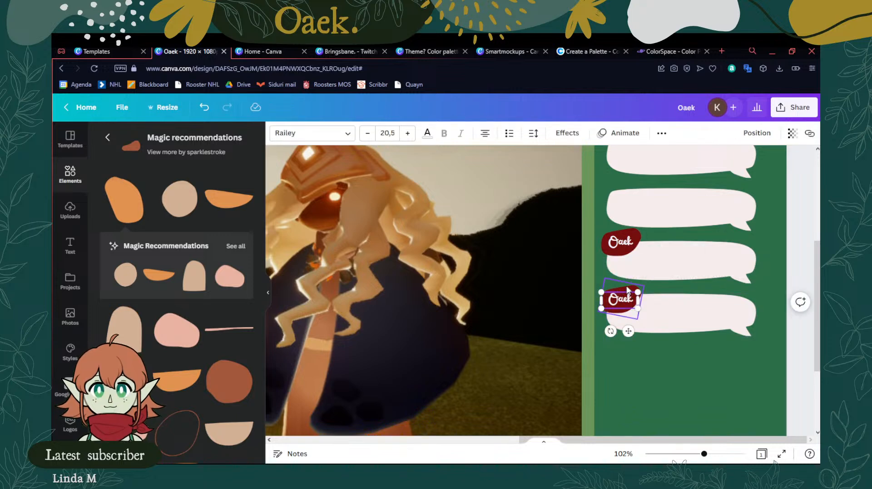
pyautogui.moveTo(627, 297); pyautogui.dragTo(625, 294)
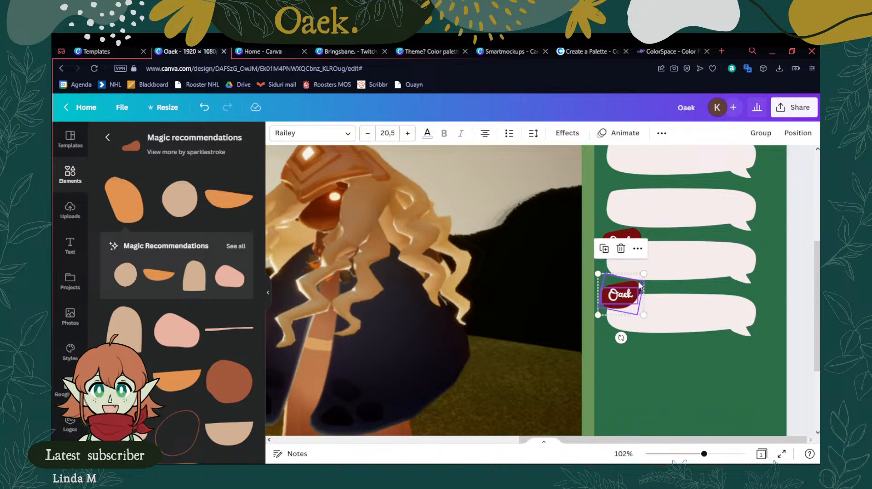
pyautogui.click(803, 273)
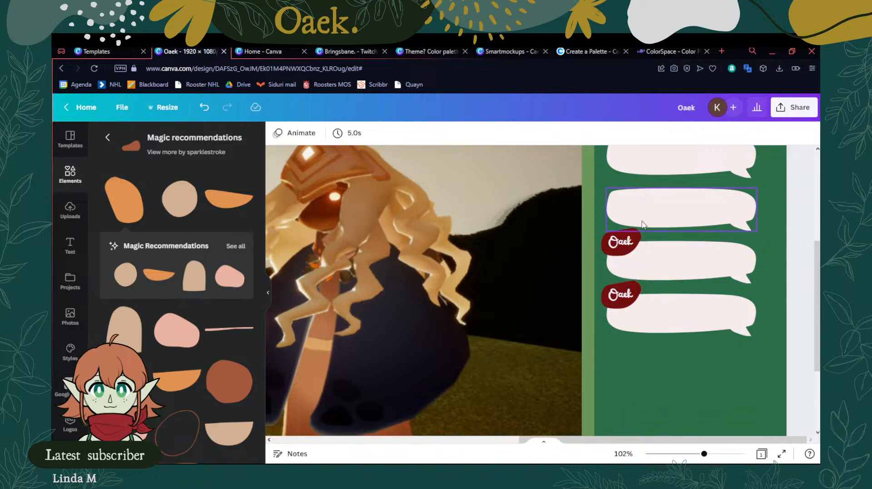
# Paste another "Oaek" badge and place it on the upper-left corner of the third speech bubble from the bottom
pyautogui.scroll(3, 671, 272)
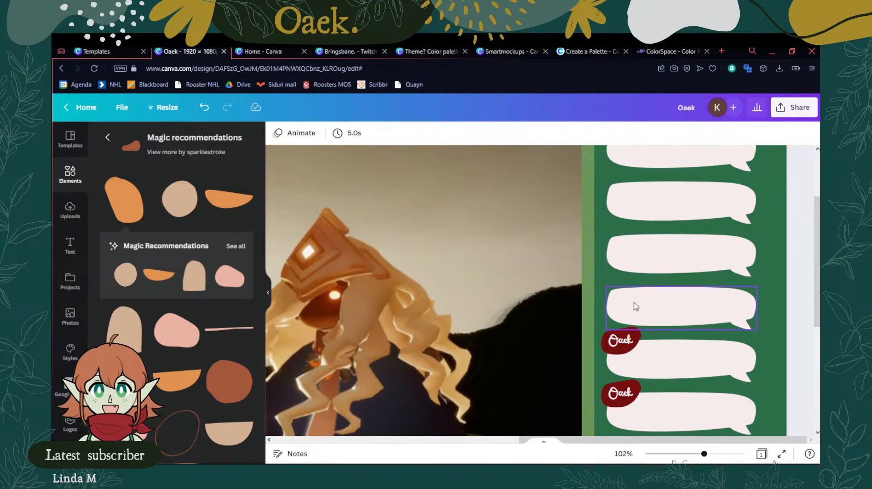
pyautogui.hotkey('ctrl', 'v')
pyautogui.moveTo(622, 398); pyautogui.dragTo(620, 285)
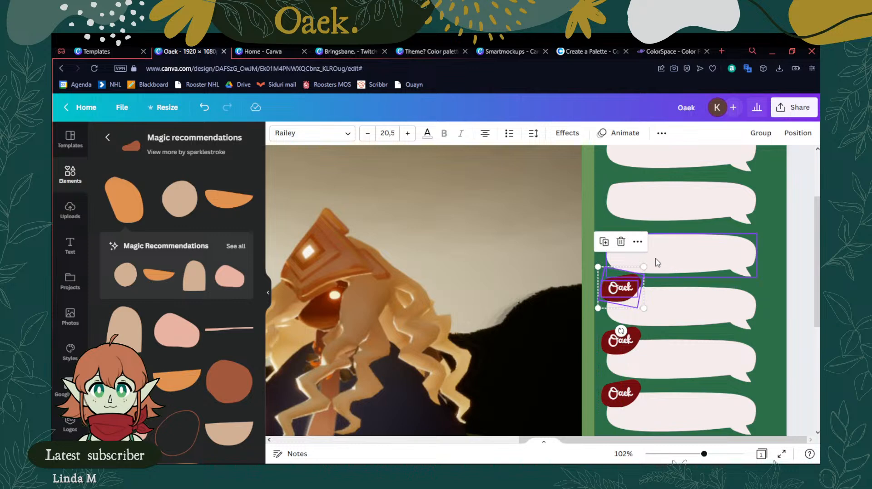
# Paste another "Oaek" badge and place it on the upper-left corner of the fourth speech bubble from the bottom
pyautogui.hotkey('ctrl', 'v')
pyautogui.moveTo(627, 393); pyautogui.dragTo(625, 230)
pyautogui.click(800, 234)
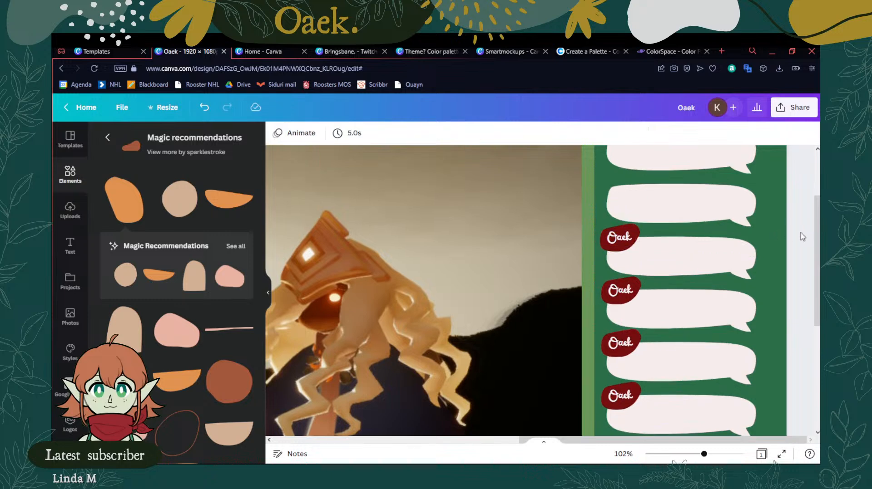
# Examine the column of speech bubbles and the placement of their "Oaek" name badges
pyautogui.scroll(2, 801, 237)
pyautogui.scroll(-2, 802, 237)
pyautogui.scroll(2, 685, 251)
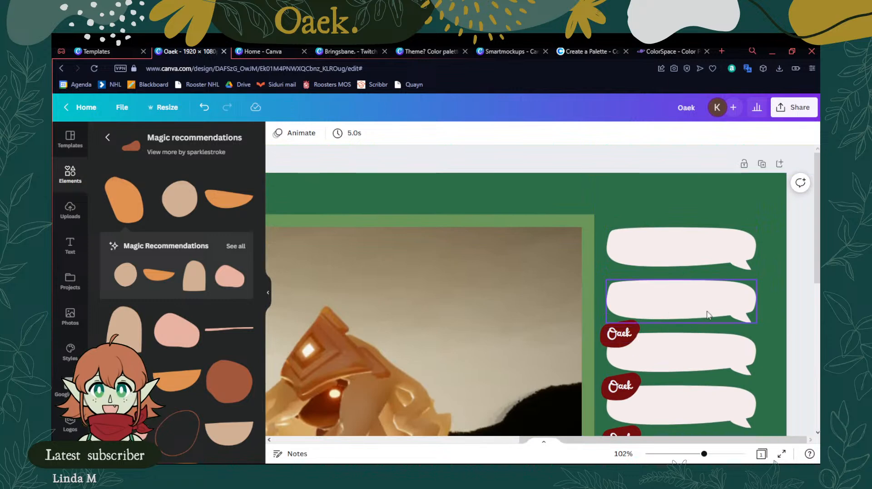
pyautogui.scroll(-2, 714, 311)
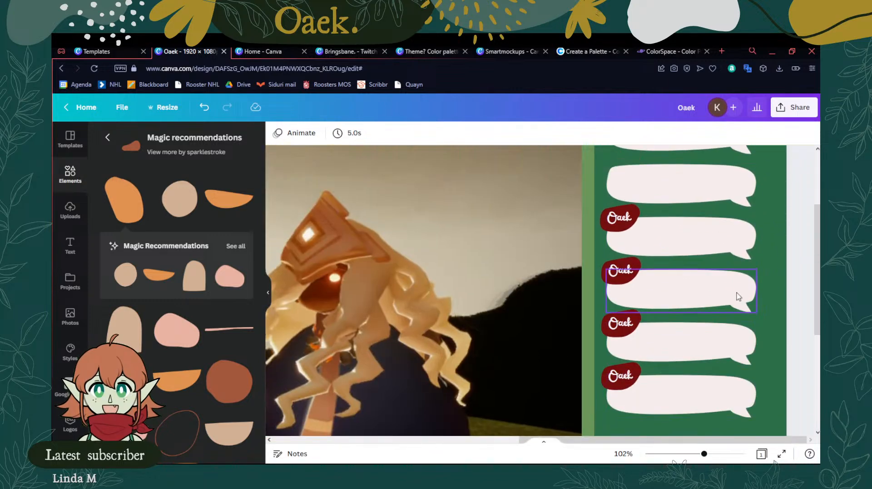
pyautogui.click(620, 287)
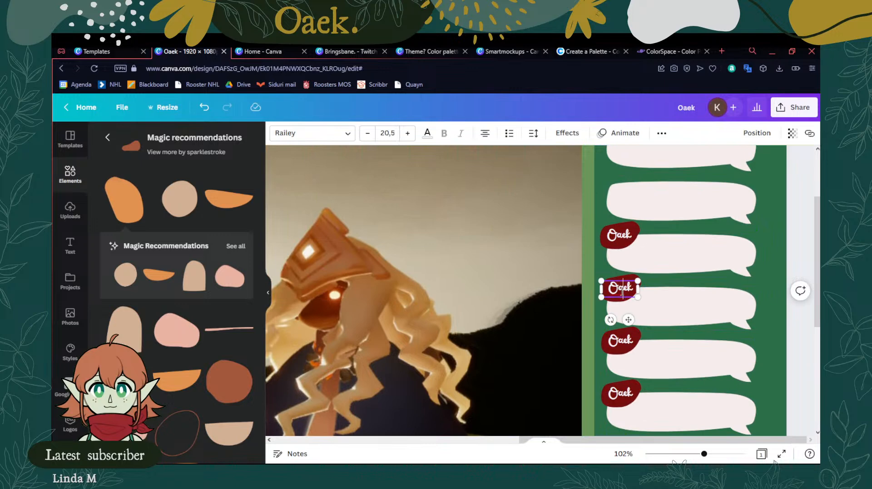
pyautogui.doubleClick(620, 288)
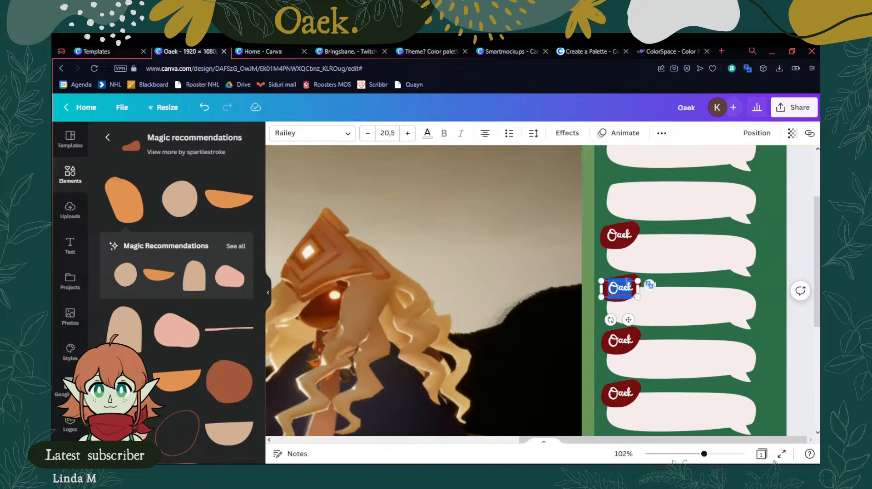
pyautogui.click(745, 278)
pyautogui.scroll(-2, 649, 323)
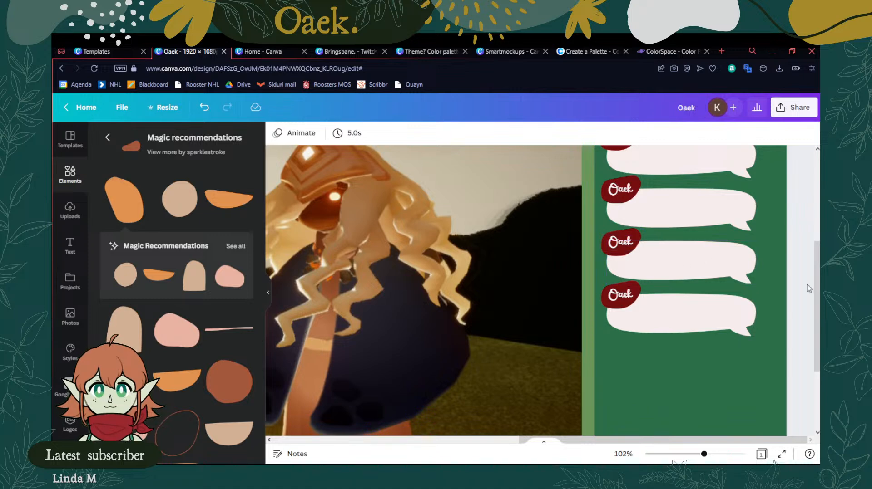
pyautogui.scroll(-2, 771, 286)
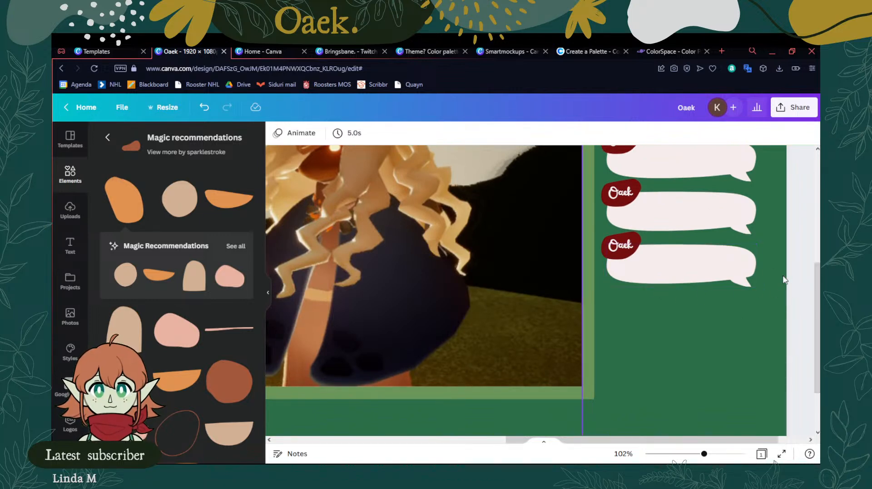
pyautogui.scroll(6, 749, 273)
pyautogui.scroll(-3, 675, 266)
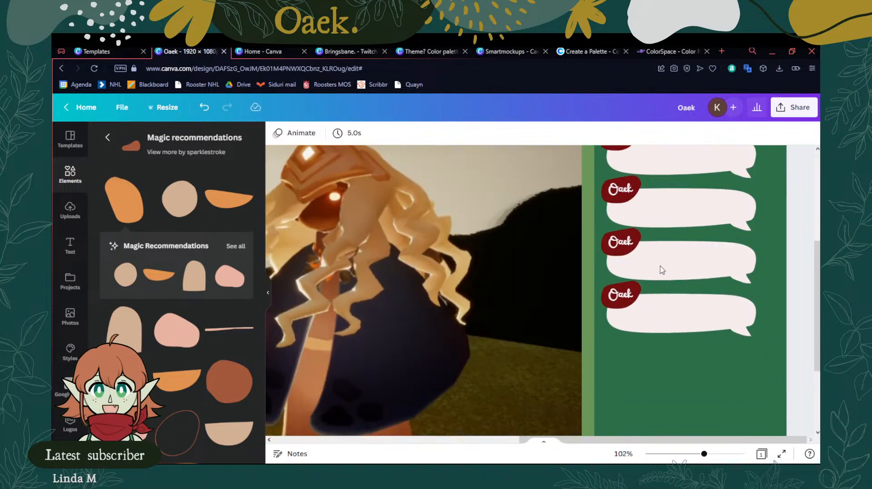
pyautogui.scroll(2, 756, 271)
# Delete the uppermost "Oaek" badge, blob and text together, from the fourth speech bubble from the bottom
pyautogui.click(630, 280)
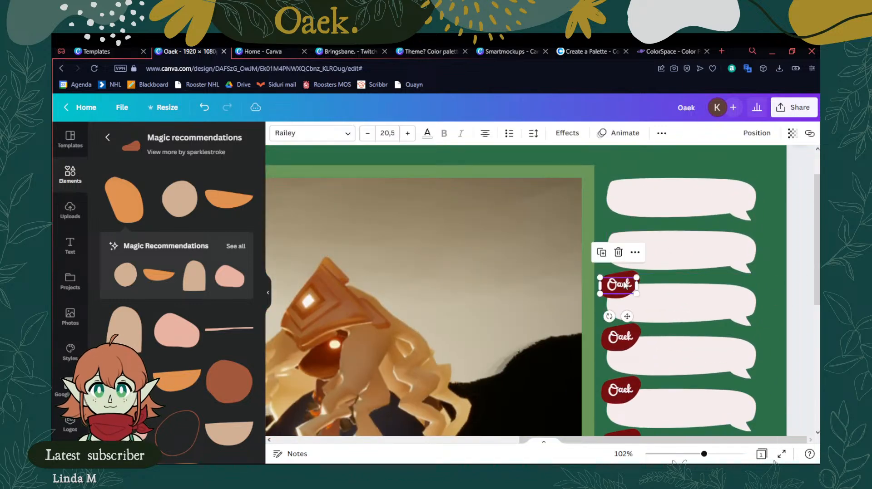
pyautogui.click(630, 279)
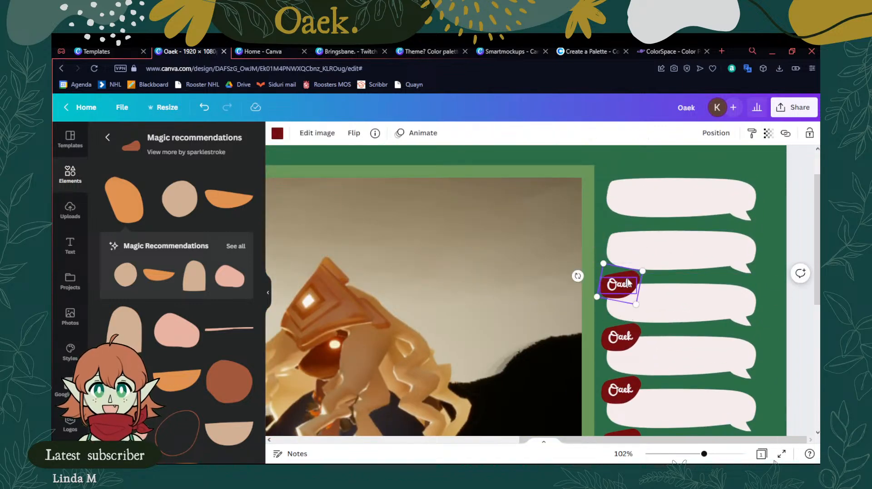
pyautogui.keyDown('shift'); pyautogui.click(629, 282); pyautogui.keyUp('shift')
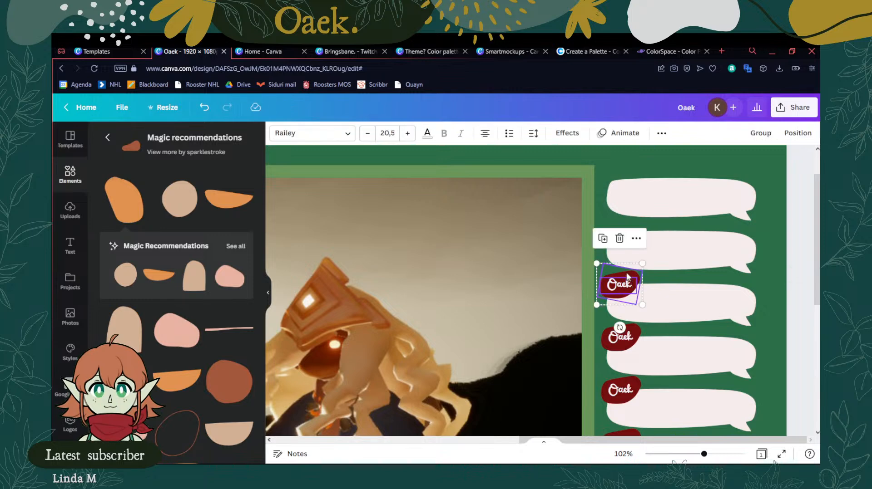
pyautogui.press('Delete')
pyautogui.scroll(-3, 656, 324)
pyautogui.scroll(4, 674, 291)
pyautogui.moveTo(704, 454); pyautogui.dragTo(678, 449)
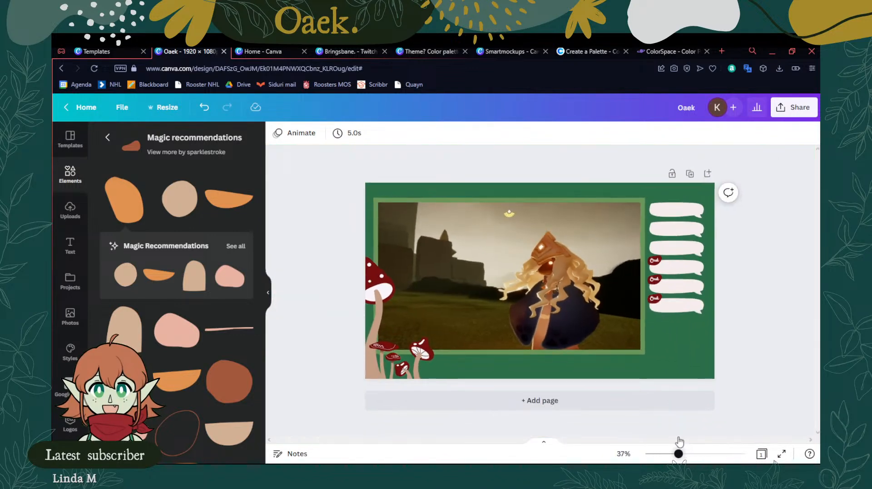
pyautogui.click(673, 215)
pyautogui.keyDown('shift'); pyautogui.click(676, 229); pyautogui.keyUp('shift')
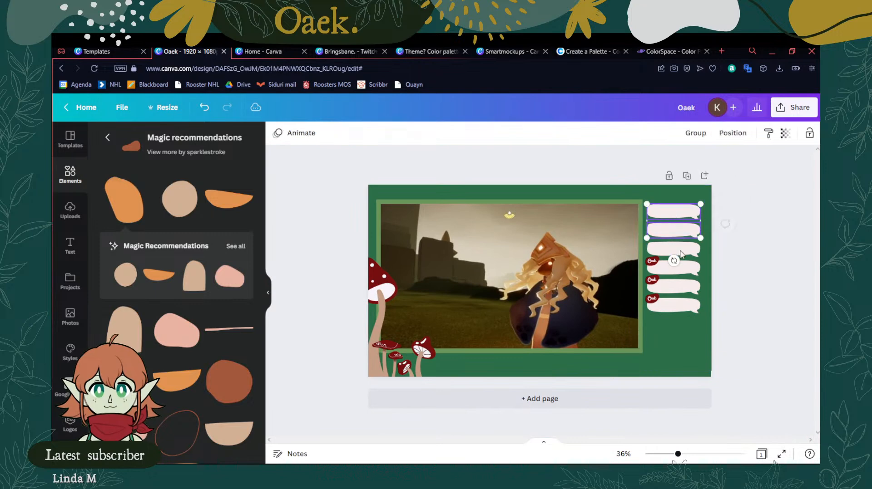
pyautogui.keyDown('shift'); pyautogui.click(680, 250); pyautogui.keyUp('shift')
pyautogui.keyDown('shift'); pyautogui.click(680, 268); pyautogui.keyUp('shift')
pyautogui.keyDown('shift'); pyautogui.click(681, 286); pyautogui.keyUp('shift')
pyautogui.keyDown('shift'); pyautogui.click(682, 306); pyautogui.keyUp('shift')
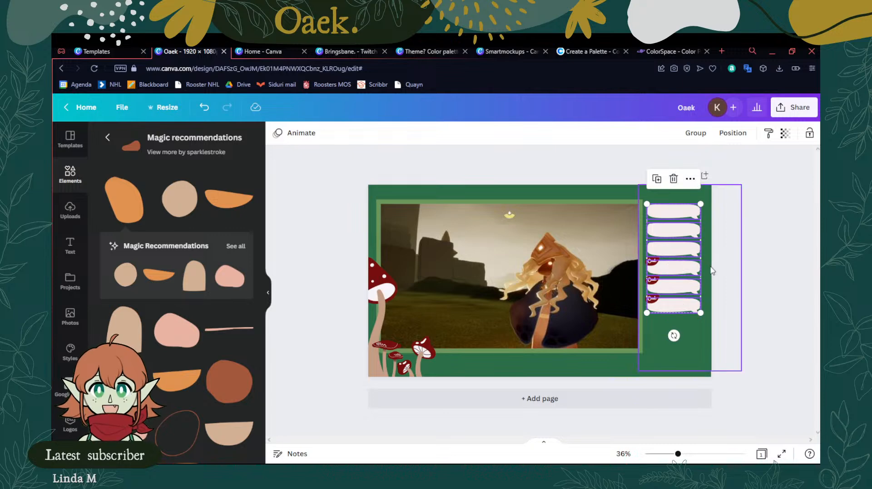
# Shorten the dark green background panel behind the chat column so its outer edge meets the page's right edge
pyautogui.click(715, 269)
pyautogui.moveTo(741, 277); pyautogui.dragTo(711, 277)
pyautogui.click(739, 273)
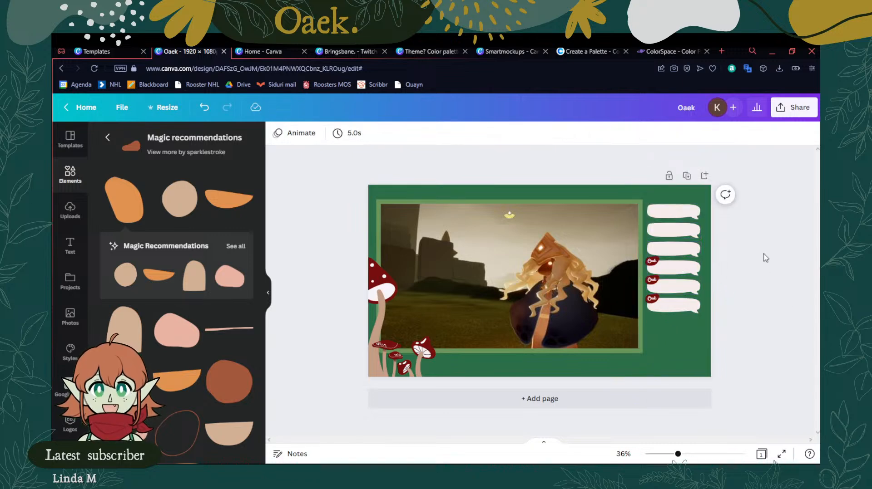
# Move all six speech bubbles together slightly to the right within the green chat column
pyautogui.click(679, 212)
pyautogui.keyDown('shift'); pyautogui.click(685, 232); pyautogui.keyUp('shift')
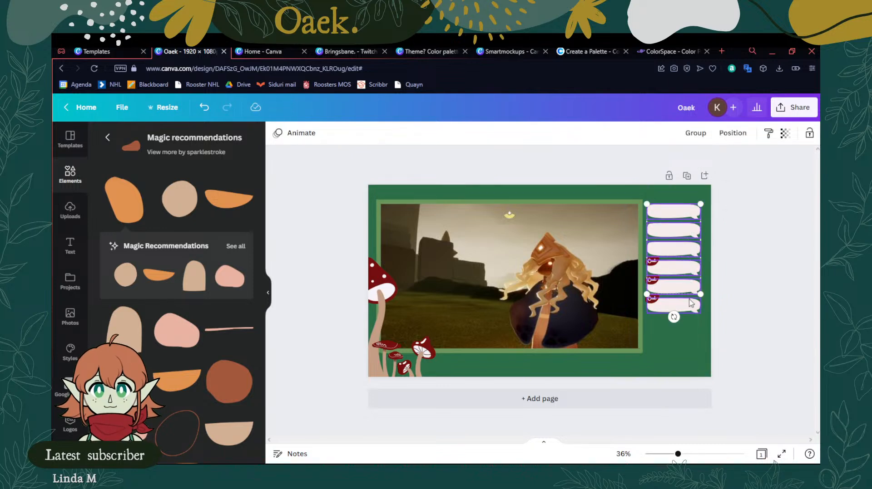
pyautogui.moveTo(689, 289); pyautogui.dragTo(688, 286)
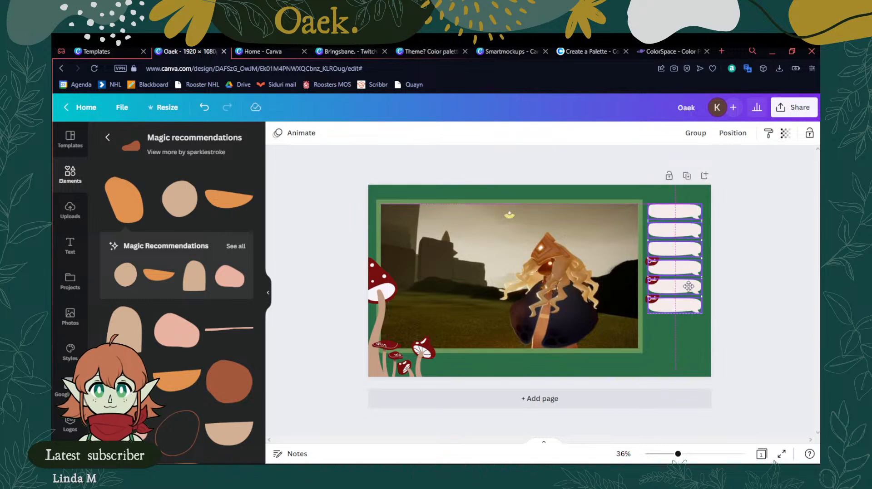
pyautogui.moveTo(689, 287)
pyautogui.mouseDown()
pyautogui.moveTo(696, 288)
pyautogui.moveTo(687, 287)
pyautogui.mouseUp()
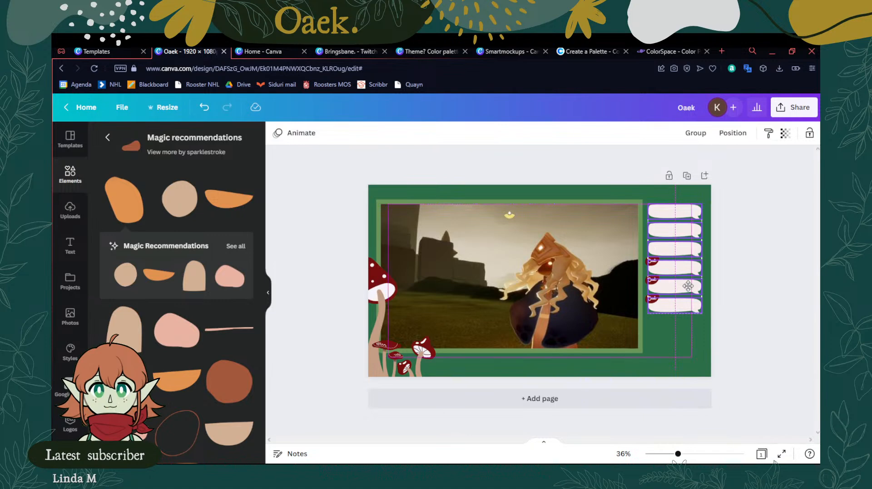
pyautogui.moveTo(688, 286); pyautogui.dragTo(687, 286)
pyautogui.click(773, 274)
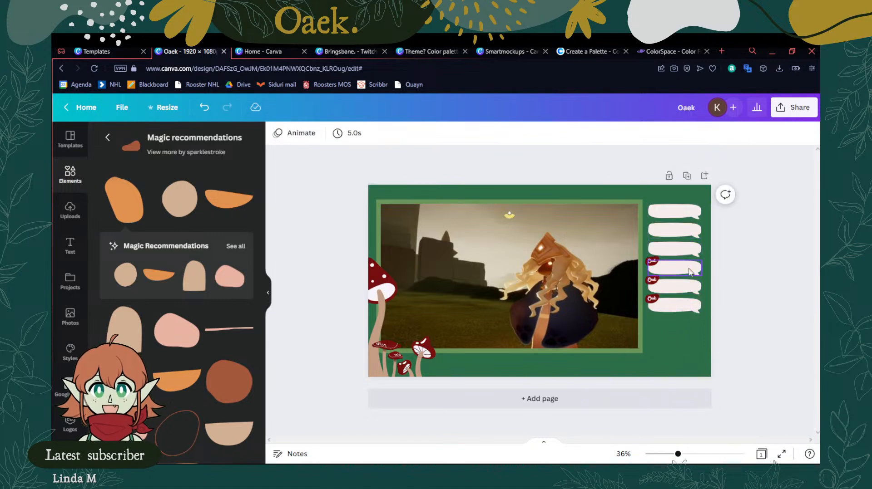
# Delete all six speech bubbles together with the red blob of the uppermost remaining badge
pyautogui.click(654, 265)
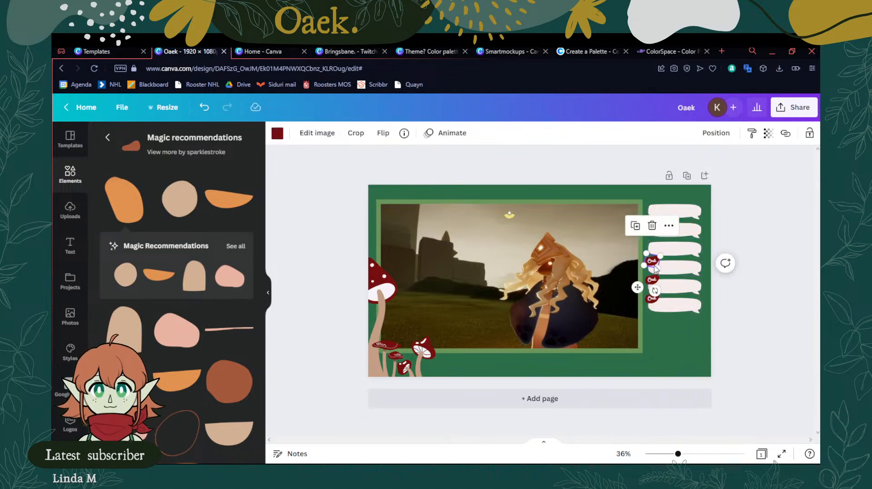
pyautogui.click(681, 305)
pyautogui.keyDown('shift'); pyautogui.click(681, 309); pyautogui.keyUp('shift')
pyautogui.keyDown('shift'); pyautogui.click(675, 291); pyautogui.keyUp('shift')
pyautogui.keyDown('shift'); pyautogui.click(675, 270); pyautogui.keyUp('shift')
pyautogui.keyDown('shift'); pyautogui.click(683, 250); pyautogui.keyUp('shift')
pyautogui.keyDown('shift'); pyautogui.click(676, 236); pyautogui.keyUp('shift')
pyautogui.keyDown('shift'); pyautogui.click(673, 211); pyautogui.keyUp('shift')
pyautogui.keyDown('shift'); pyautogui.click(652, 280); pyautogui.keyUp('shift')
pyautogui.keyDown('shift'); pyautogui.click(653, 281); pyautogui.keyUp('shift')
pyautogui.keyDown('shift'); pyautogui.click(653, 301); pyautogui.keyUp('shift')
pyautogui.keyDown('shift'); pyautogui.click(654, 304); pyautogui.keyUp('shift')
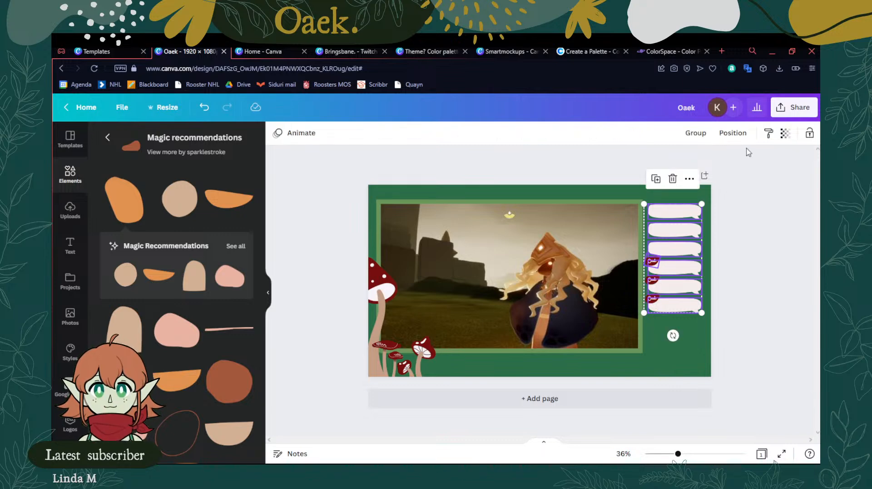
pyautogui.press('Delete')
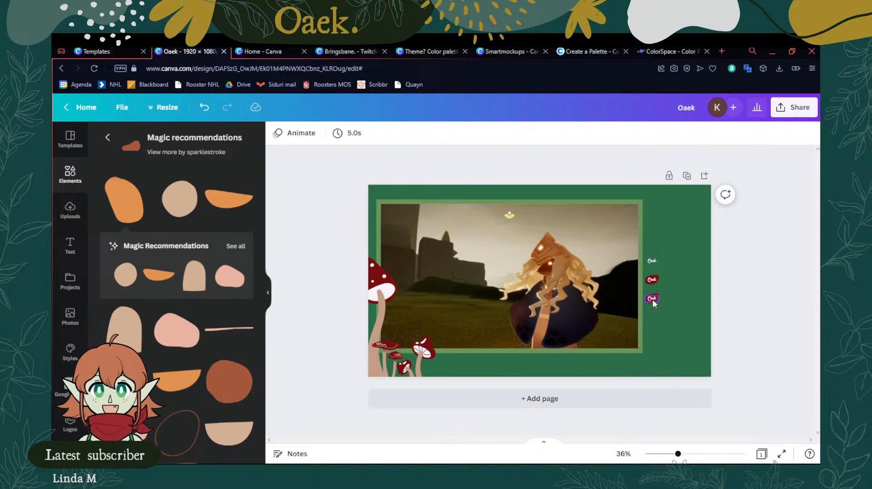
# Delete the three leftover "Oaek" texts and the two remaining red blobs from the chat column
pyautogui.click(652, 299)
pyautogui.keyDown('shift'); pyautogui.click(653, 281); pyautogui.keyUp('shift')
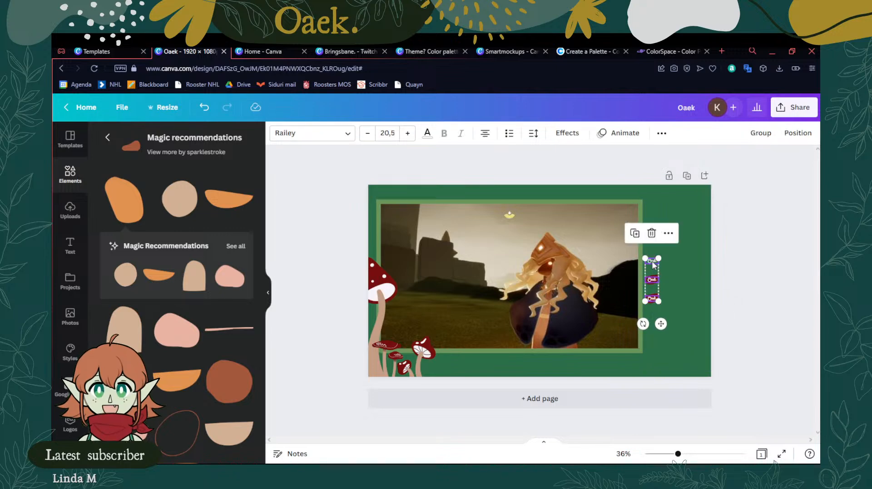
pyautogui.press('Delete')
pyautogui.click(653, 281)
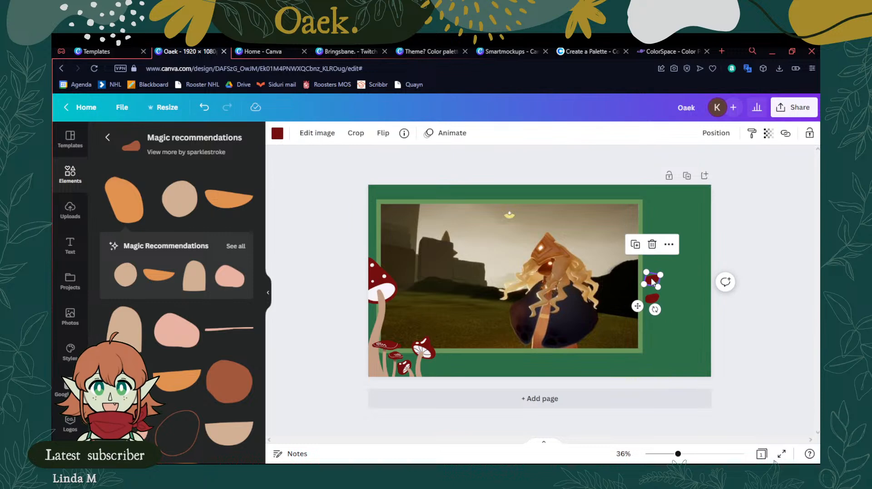
pyautogui.keyDown('shift'); pyautogui.click(654, 300); pyautogui.keyUp('shift')
pyautogui.press('Delete')
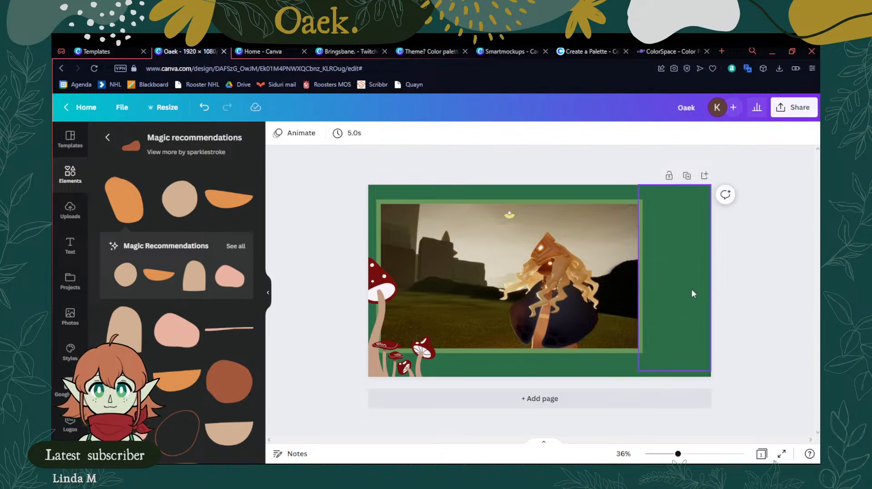
# Add a rounded square to the empty chat column and stretch it into a tall panel beside the game frame
pyautogui.click(70, 171)
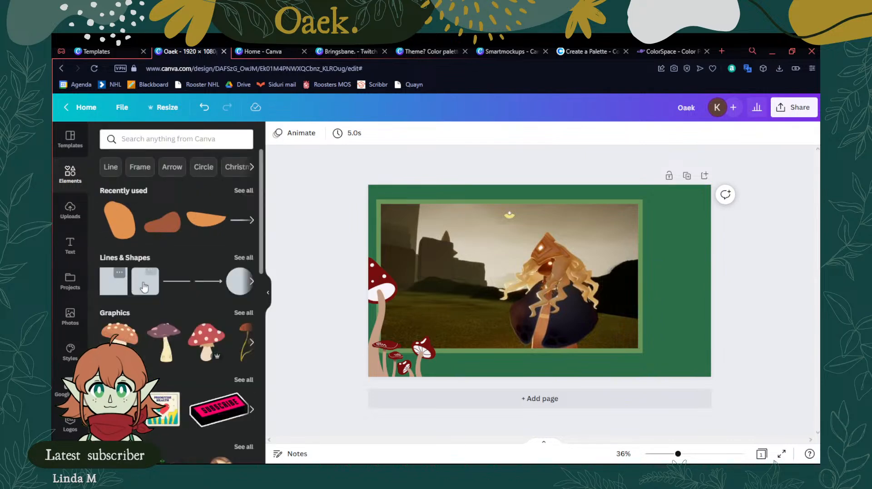
pyautogui.click(144, 287)
pyautogui.moveTo(540, 282); pyautogui.dragTo(703, 228)
pyautogui.moveTo(675, 258); pyautogui.dragTo(665, 320)
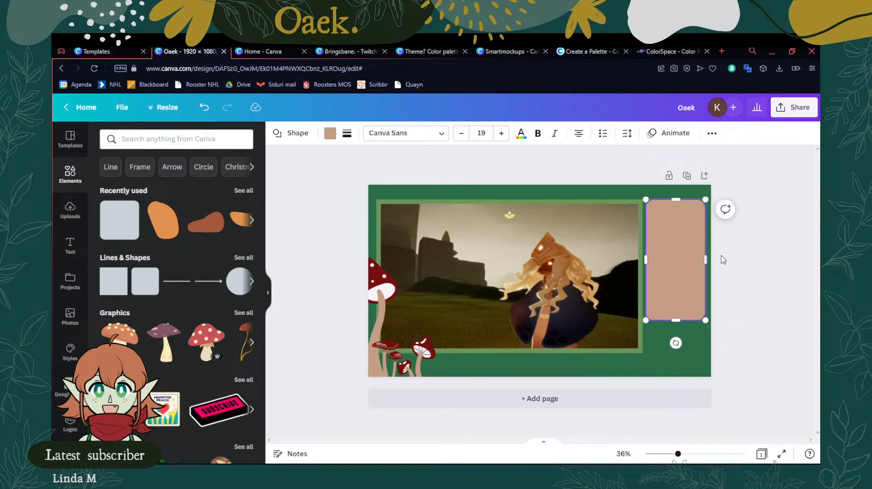
pyautogui.click(761, 245)
# Narrow the tan rounded panel slightly from its left side, widening the gap to the game frame
pyautogui.click(666, 244)
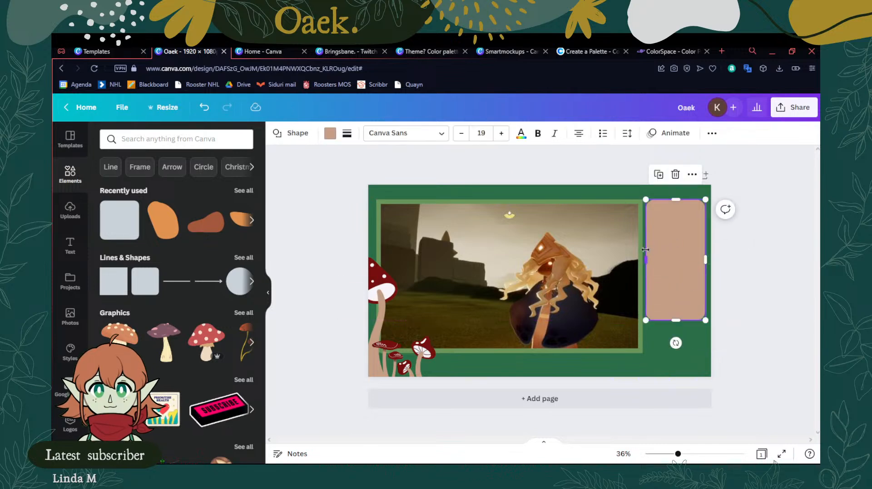
pyautogui.moveTo(645, 259); pyautogui.dragTo(659, 259)
pyautogui.click(731, 254)
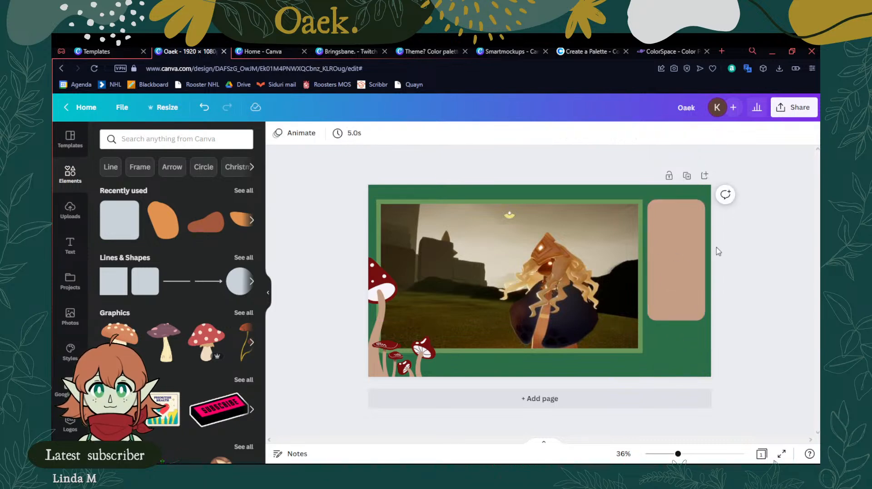
# Recolour the tan rounded panel with the light green from the document colours
pyautogui.click(696, 262)
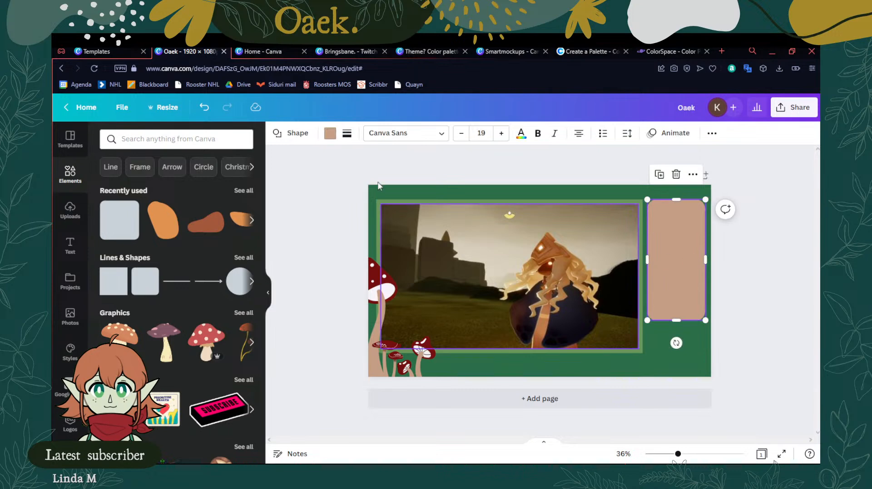
pyautogui.click(711, 134)
pyautogui.click(329, 133)
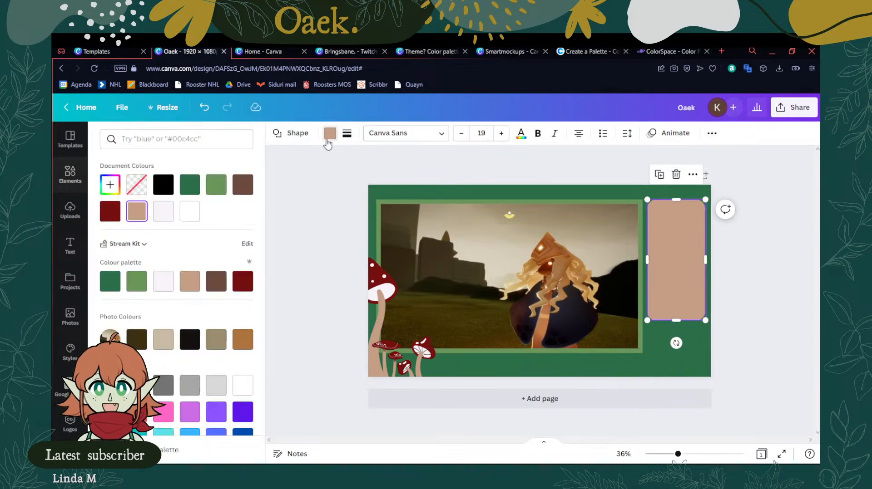
pyautogui.click(216, 184)
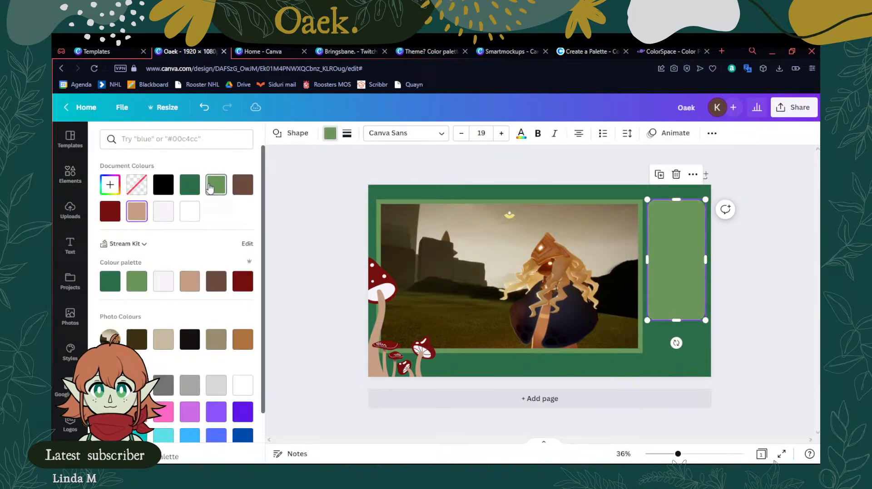
# Set the rounded chat panel's transparency to 59
pyautogui.click(711, 134)
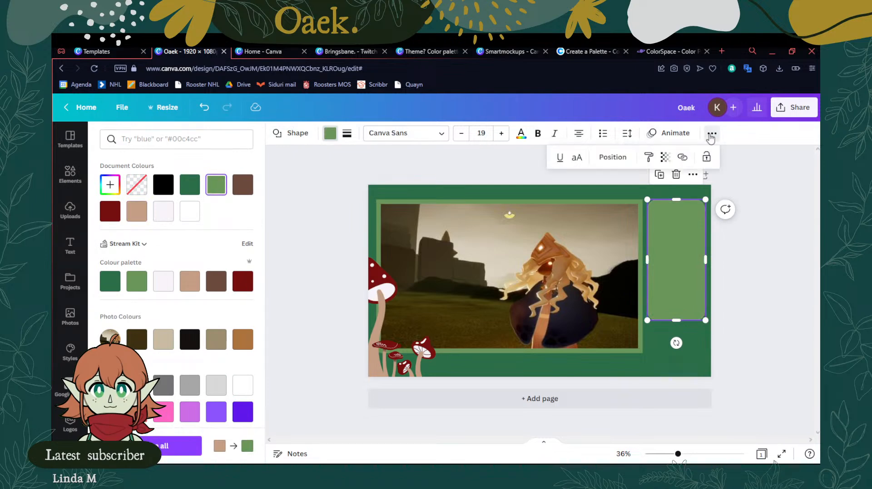
pyautogui.click(664, 157)
pyautogui.moveTo(661, 200); pyautogui.dragTo(622, 205)
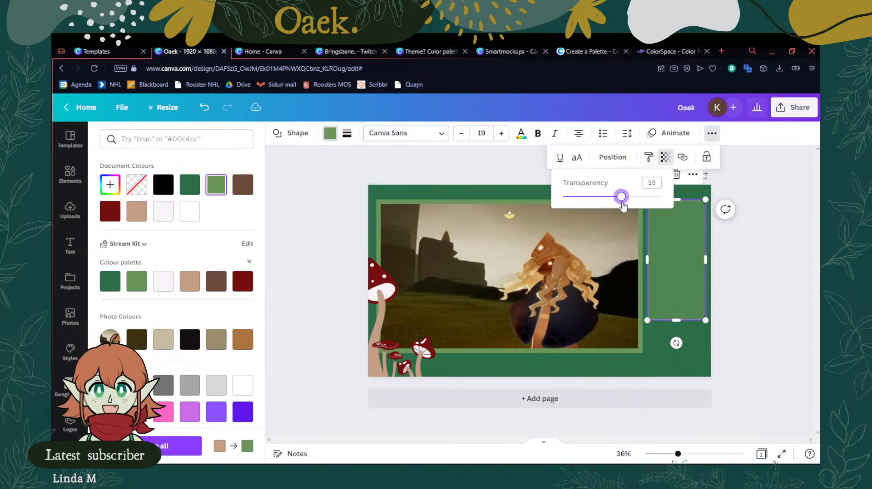
pyautogui.click(774, 205)
pyautogui.click(763, 202)
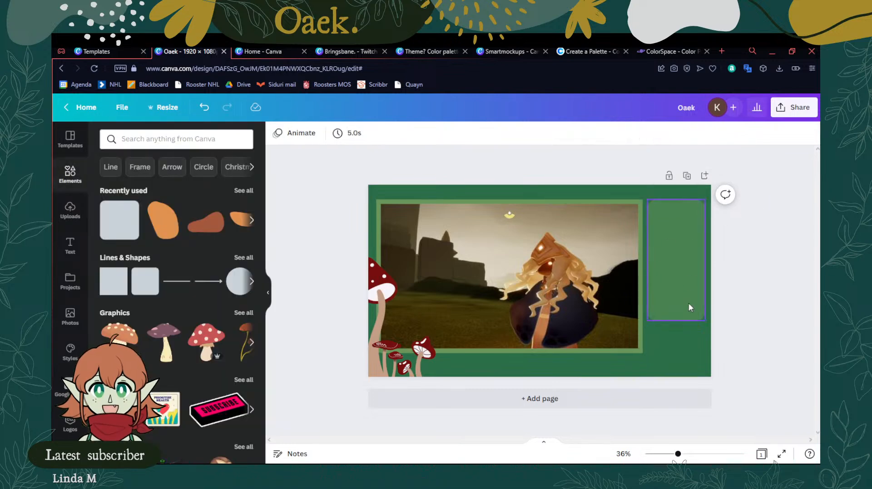
# Lower the rounded chat panel's transparency to 20
pyautogui.click(680, 260)
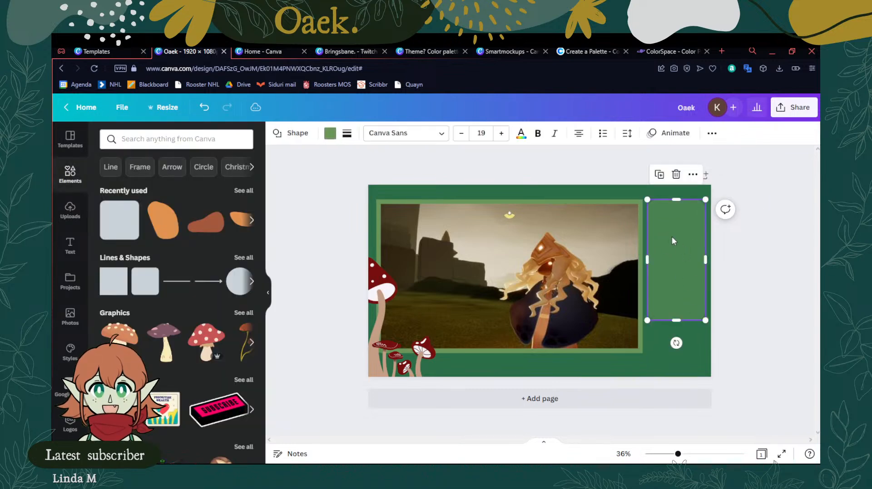
pyautogui.click(711, 133)
pyautogui.click(664, 157)
pyautogui.moveTo(621, 203); pyautogui.dragTo(585, 197)
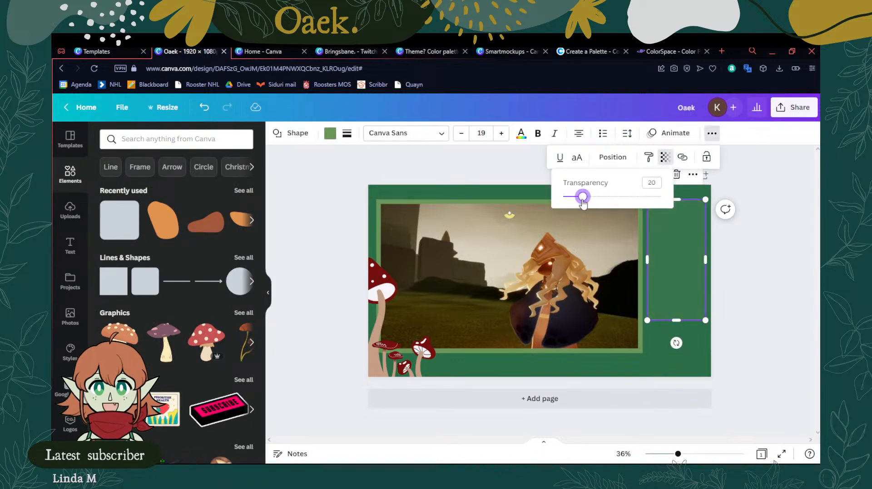
pyautogui.click(791, 211)
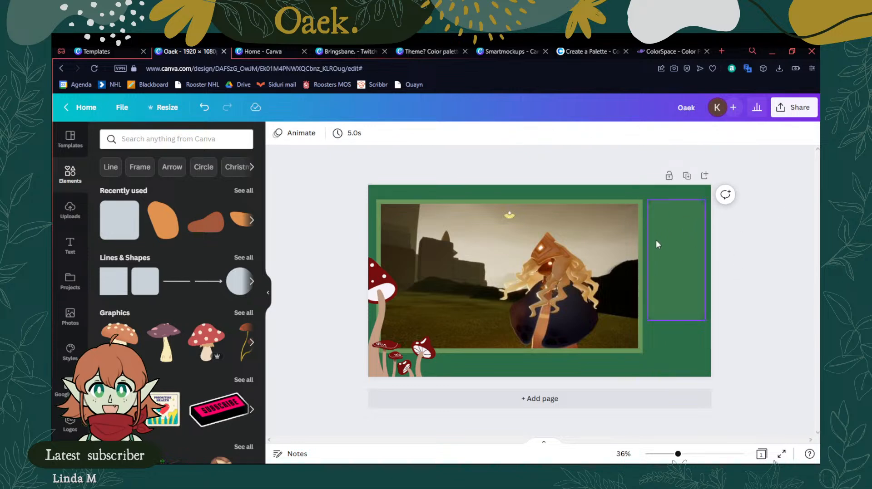
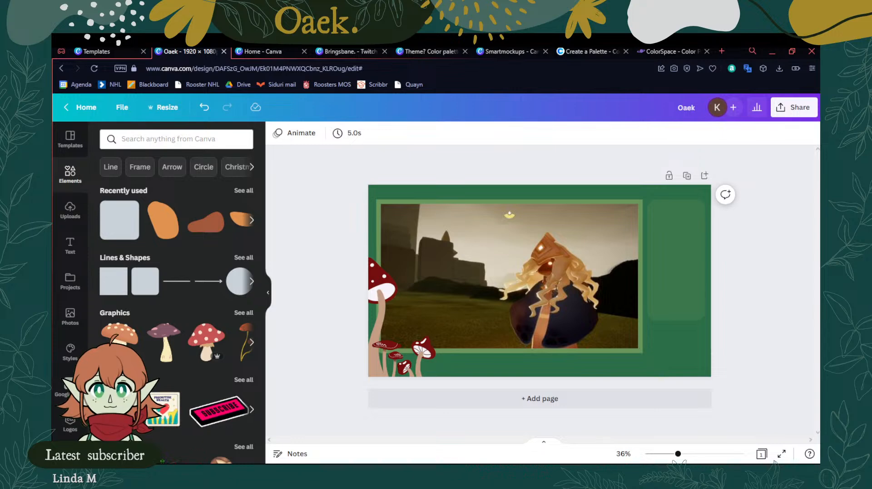
# Copy the thin-stemmed mushroom cluster from the Theme board into the overlay and place it at the game frame's lower right corner
pyautogui.click(427, 51)
pyautogui.click(607, 346)
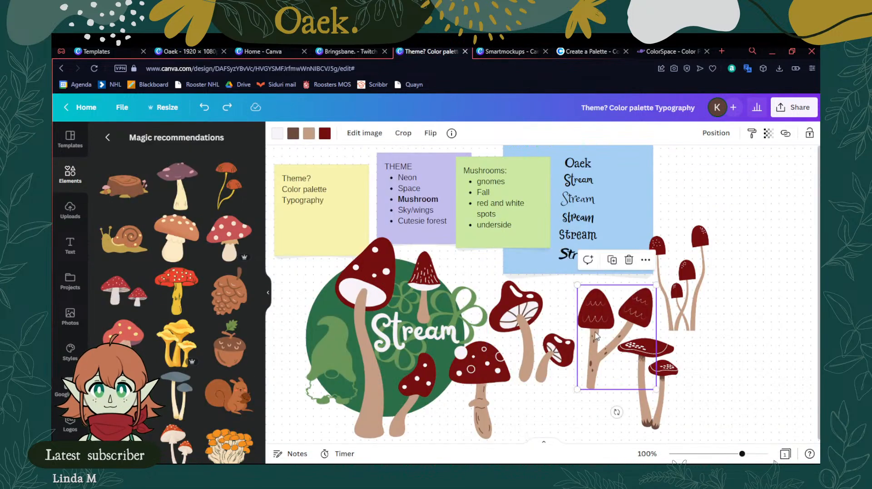
pyautogui.click(706, 313)
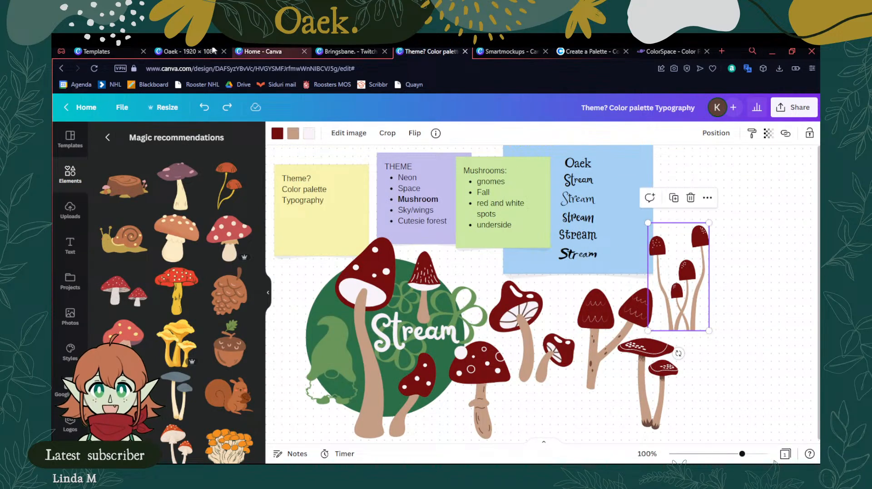
pyautogui.click(190, 51)
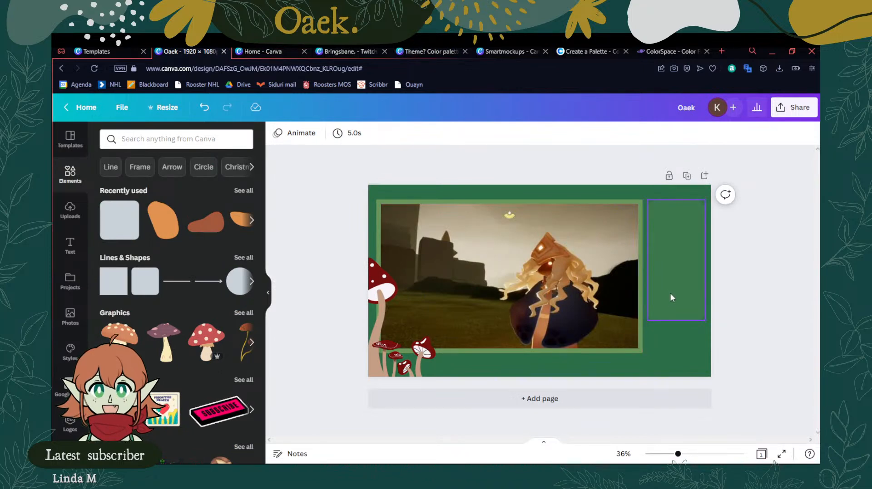
pyautogui.hotkey('ctrl', 'v')
pyautogui.moveTo(401, 218); pyautogui.dragTo(444, 376)
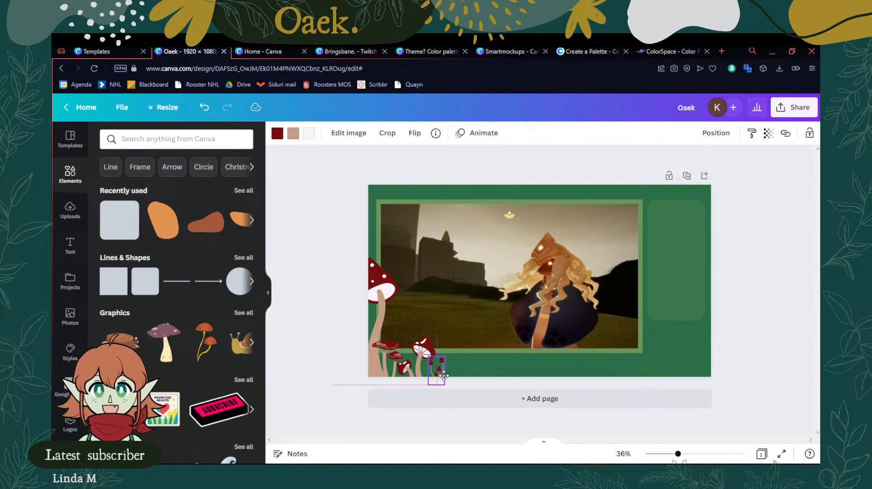
pyautogui.moveTo(570, 371); pyautogui.dragTo(638, 344)
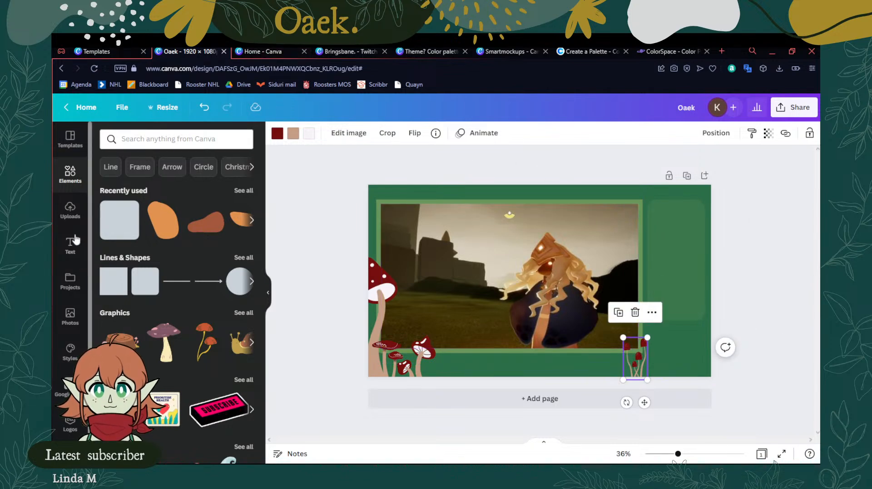
# Add the uploaded winking elf avatar and fit it into the corner below the chat panel
pyautogui.click(68, 221)
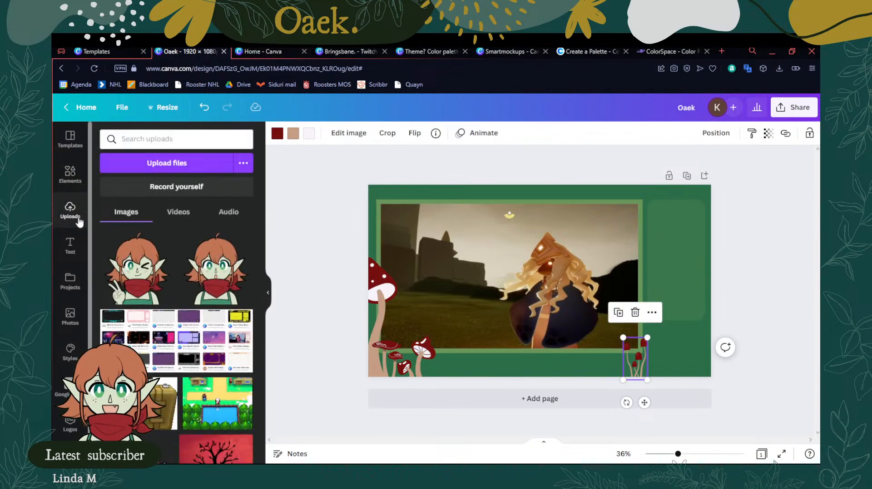
pyautogui.click(148, 289)
pyautogui.moveTo(490, 233); pyautogui.dragTo(545, 286)
pyautogui.moveTo(568, 313); pyautogui.dragTo(679, 350)
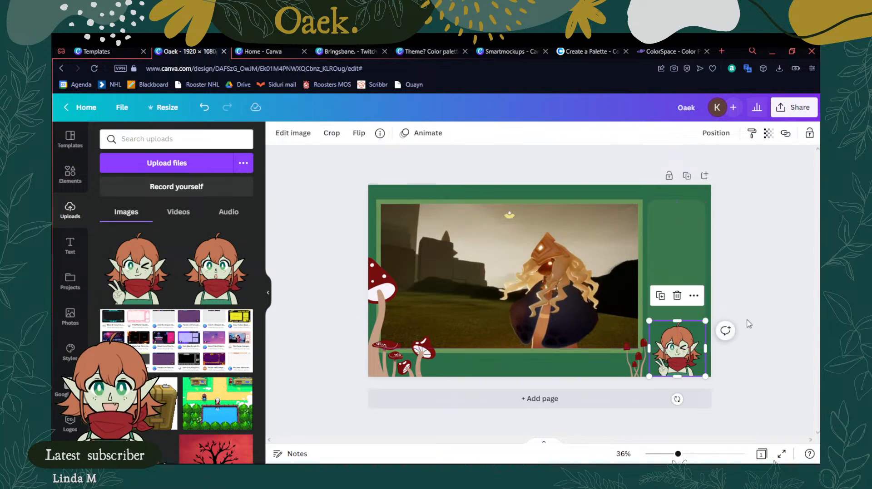
pyautogui.click(770, 314)
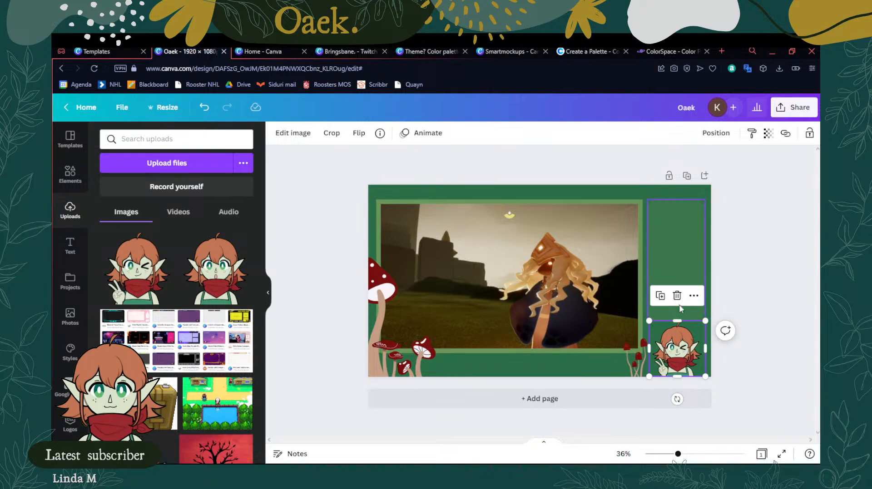
# Shorten the rounded chat panel slightly from its lower edge to leave a gap above the avatar
pyautogui.click(678, 309)
pyautogui.moveTo(678, 315); pyautogui.dragTo(678, 316)
pyautogui.click(743, 303)
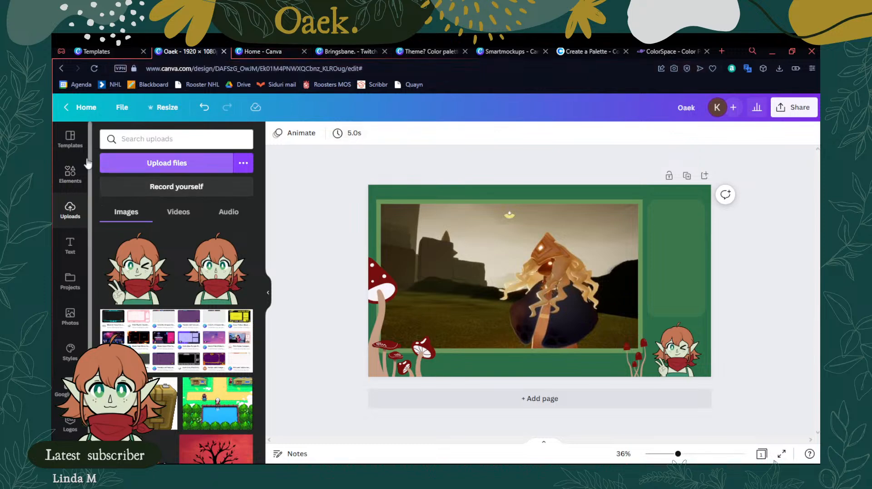
# Replace the avatar with a duplicate of the chat panel, aligned directly beneath the original and running off the page
pyautogui.click(678, 250)
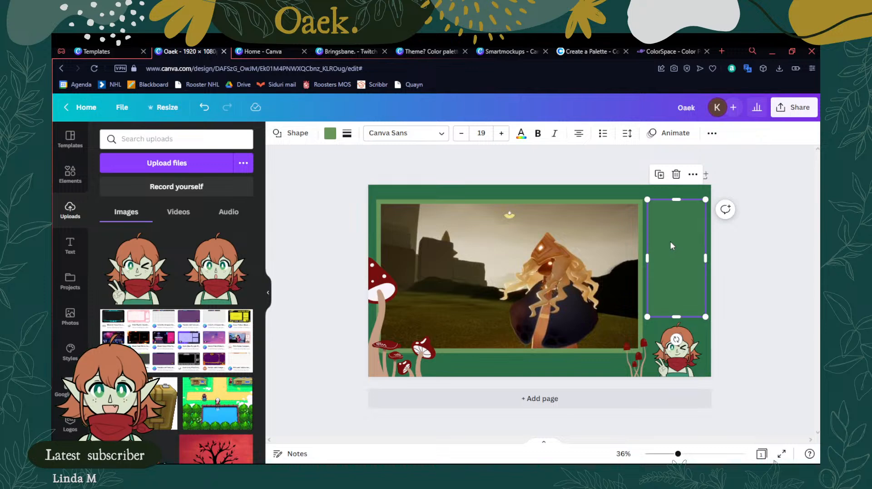
pyautogui.moveTo(672, 246); pyautogui.dragTo(674, 248)
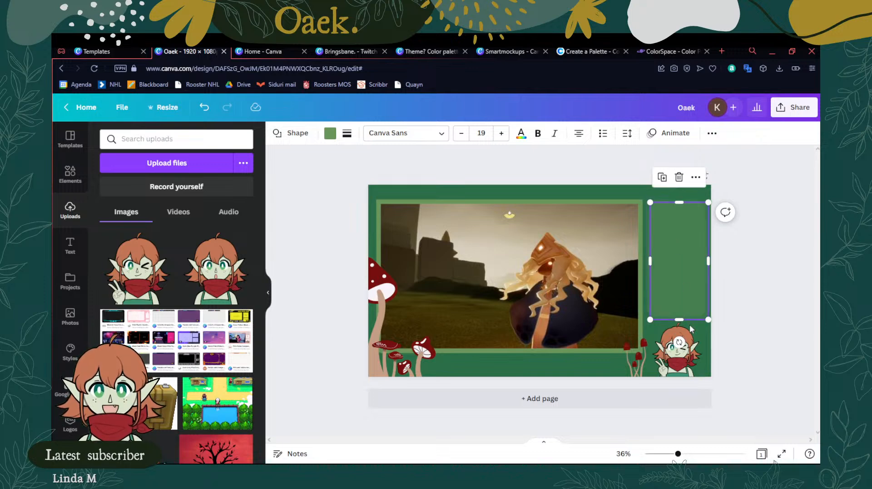
pyautogui.click(688, 352)
pyautogui.press('Delete')
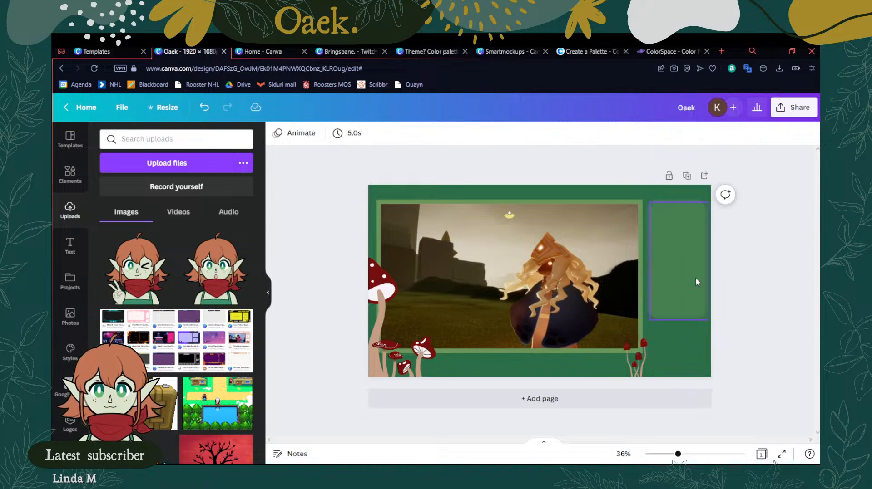
pyautogui.click(676, 239)
pyautogui.moveTo(676, 239); pyautogui.dragTo(673, 348)
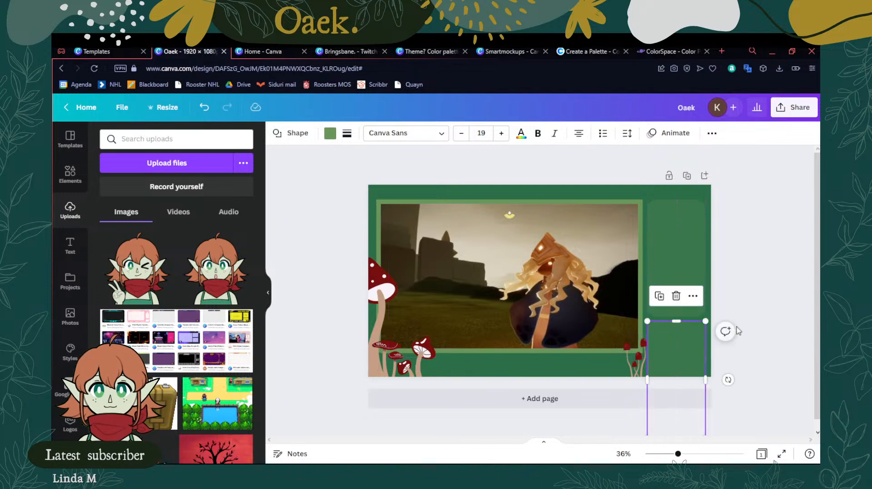
pyautogui.click(768, 315)
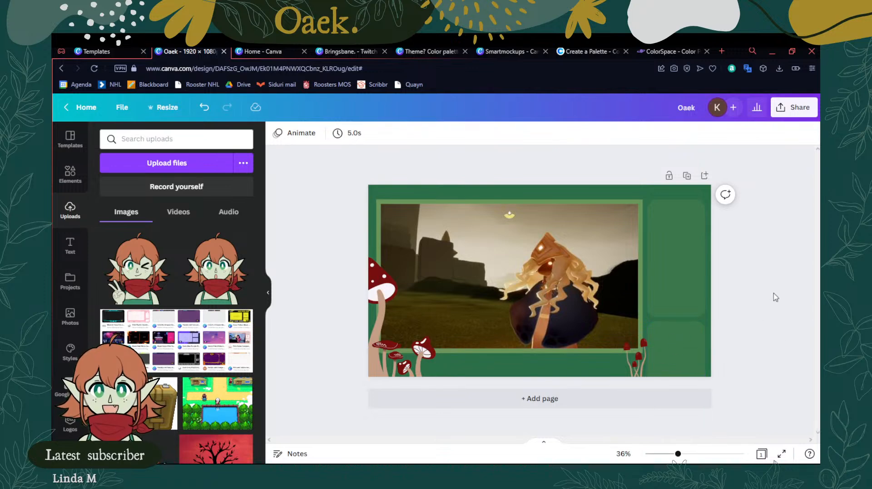
# Copy the branching two-cap mushroom from the Theme board into the overlay and move it over the game image
pyautogui.click(428, 52)
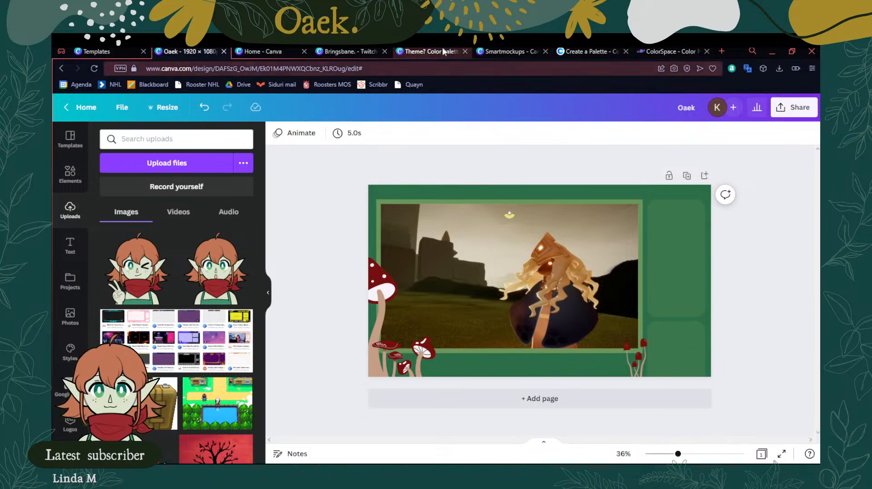
pyautogui.click(607, 341)
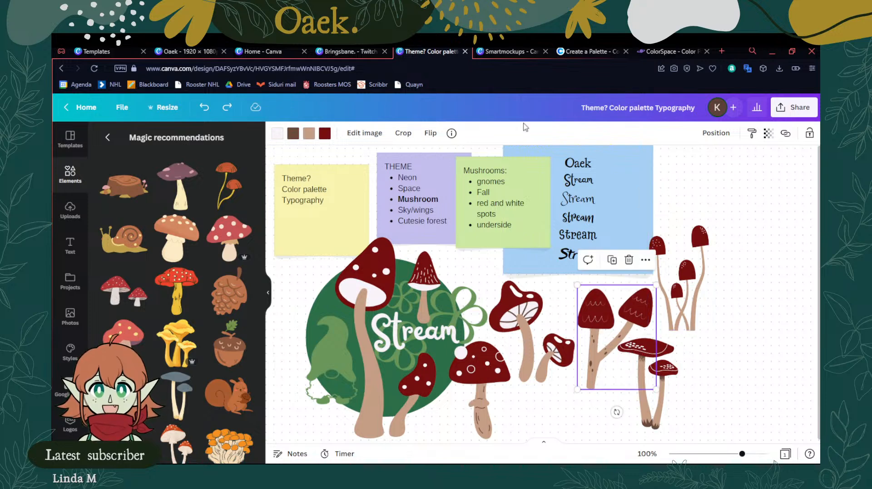
pyautogui.click(181, 51)
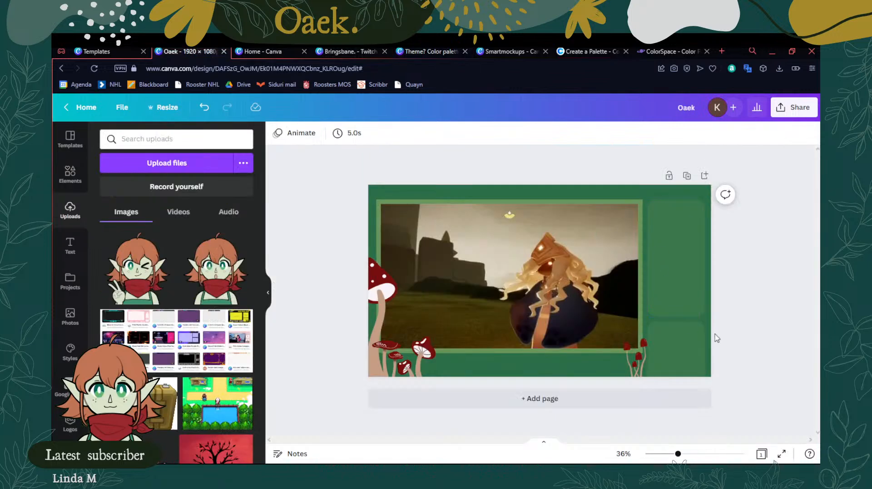
pyautogui.hotkey('ctrl', 'v')
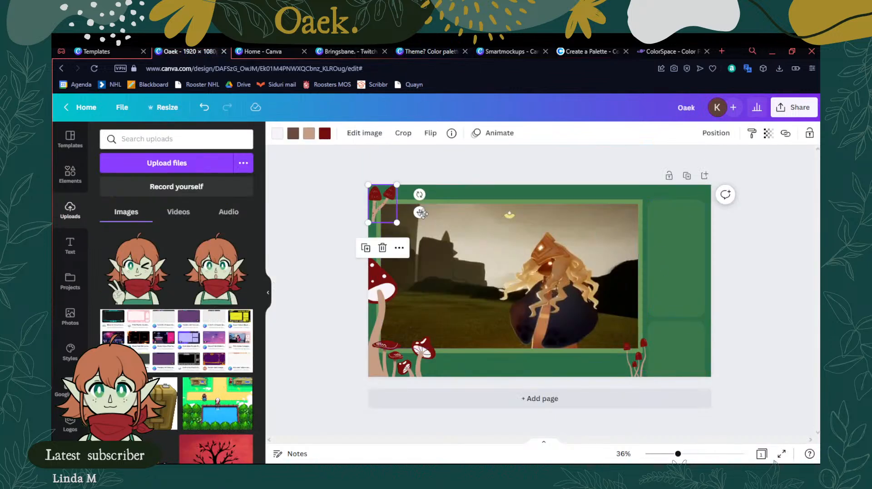
pyautogui.moveTo(395, 207); pyautogui.dragTo(553, 281)
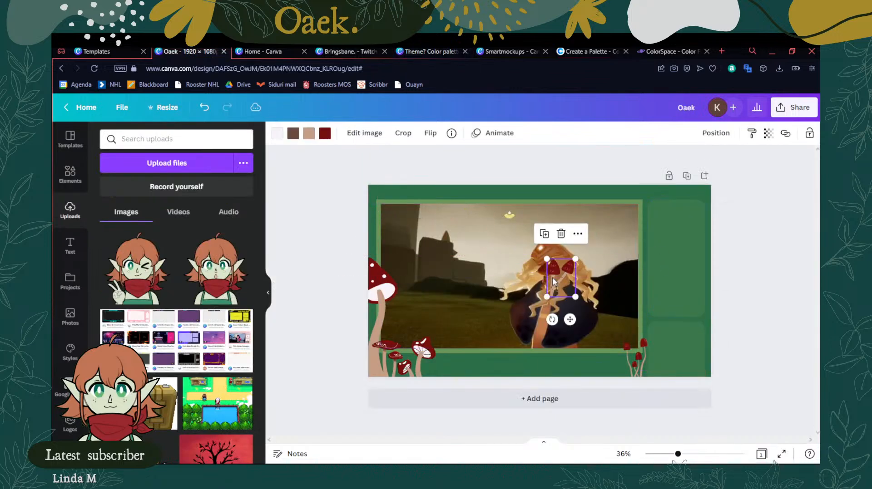
# Flip the branching mushroom horizontally and enlarge it against the overlay's right edge, across the chat panel
pyautogui.click(425, 136)
pyautogui.moveTo(571, 294); pyautogui.dragTo(648, 251)
pyautogui.moveTo(711, 301)
pyautogui.mouseDown()
pyautogui.moveTo(715, 327)
pyautogui.moveTo(712, 306)
pyautogui.mouseUp()
pyautogui.click(775, 272)
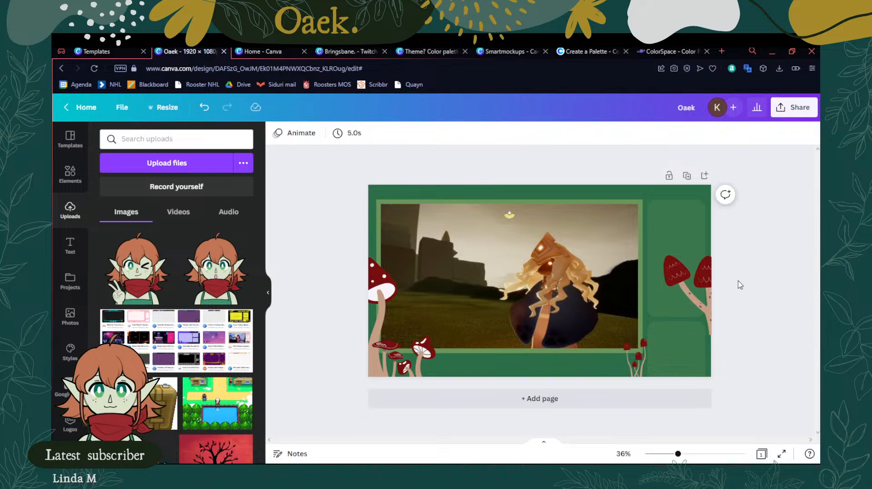
# Move the branching mushroom up into the overlay's upper right corner, partly off the page
pyautogui.click(715, 323)
pyautogui.moveTo(721, 333); pyautogui.dragTo(723, 337)
pyautogui.click(770, 281)
pyautogui.moveTo(705, 284); pyautogui.dragTo(705, 213)
pyautogui.click(799, 260)
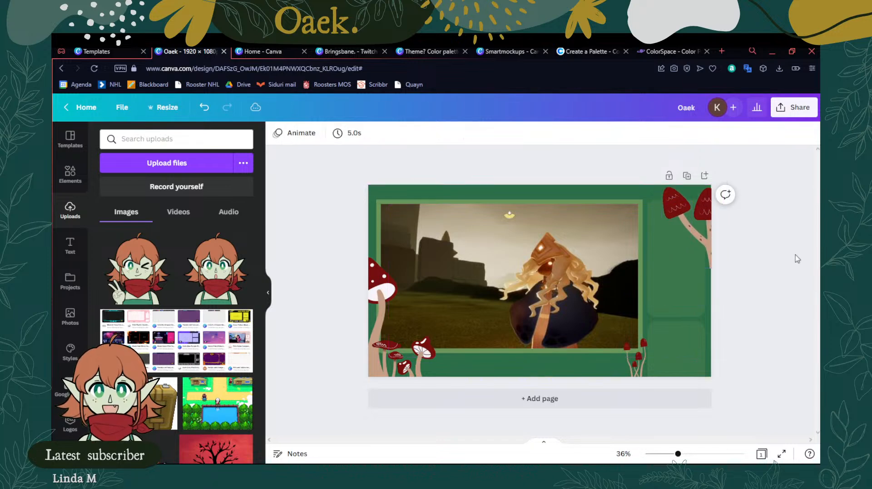
# Bring the upper chat panel to the front so it overlaps the branching mushroom
pyautogui.click(672, 290)
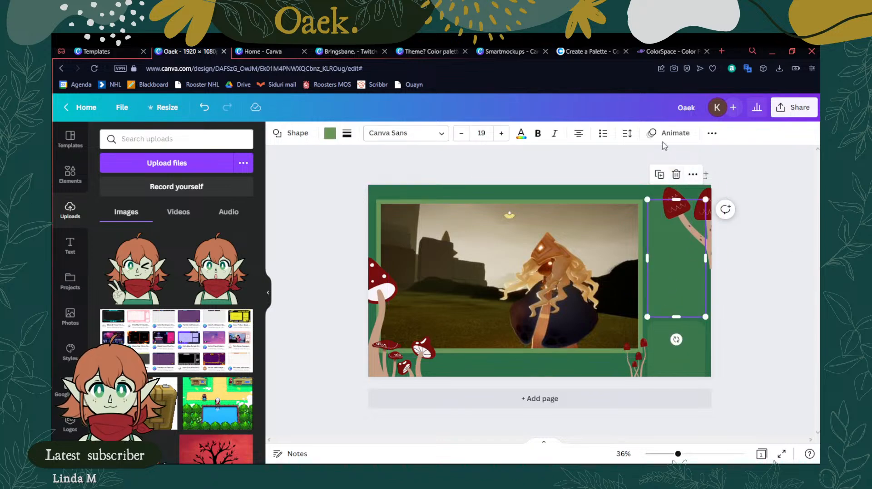
pyautogui.click(711, 133)
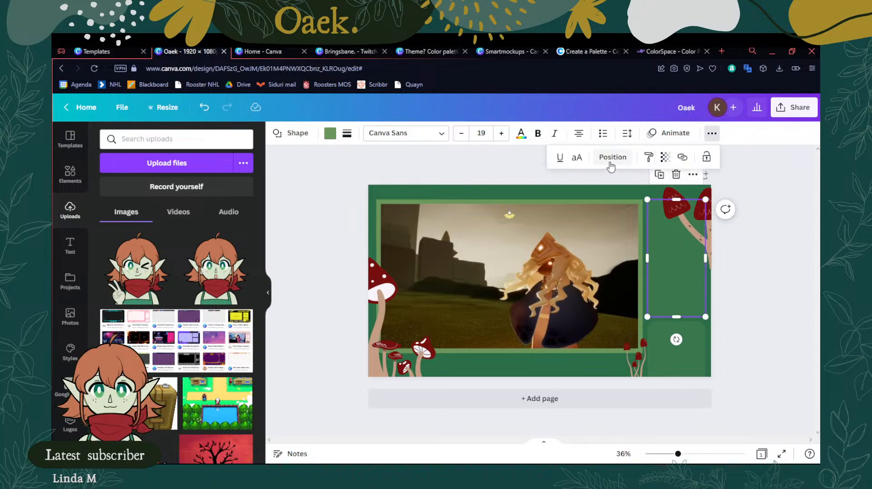
pyautogui.click(611, 165)
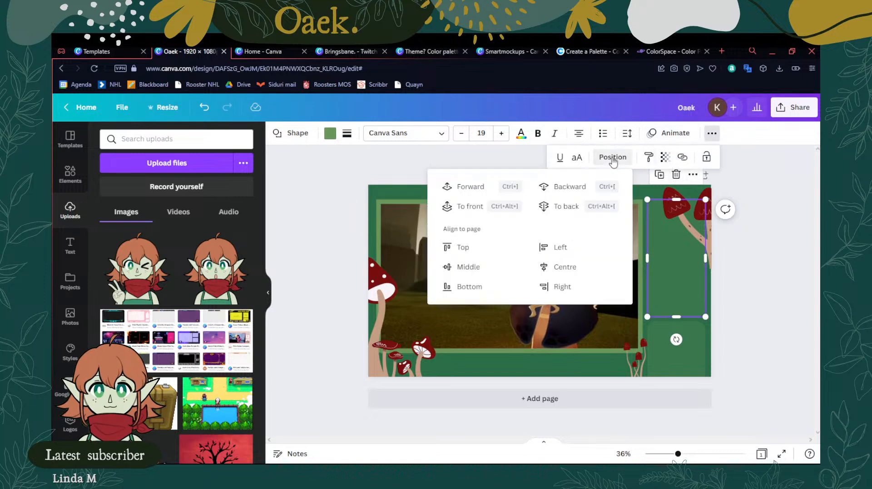
pyautogui.click(474, 212)
pyautogui.click(747, 221)
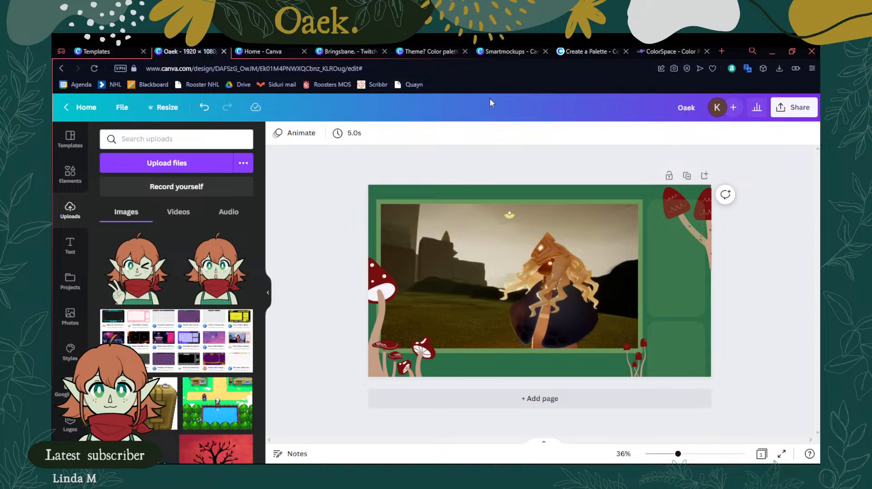
# Copy the small streaked-cap mushroom above the Stream lettering on the Theme board and paste it into the overlay
pyautogui.click(429, 51)
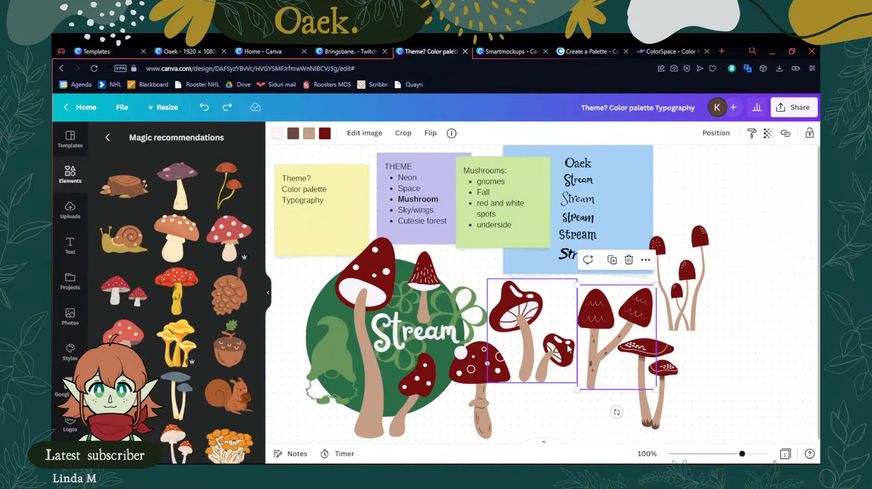
pyautogui.click(425, 273)
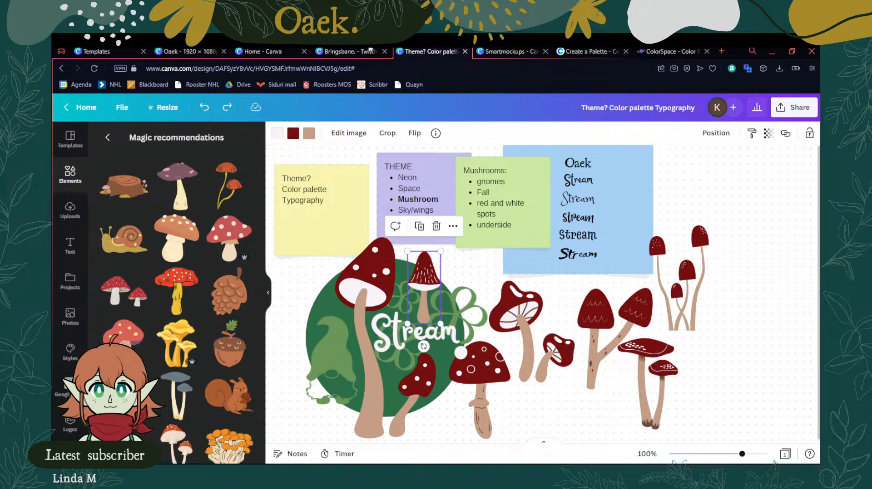
pyautogui.click(191, 51)
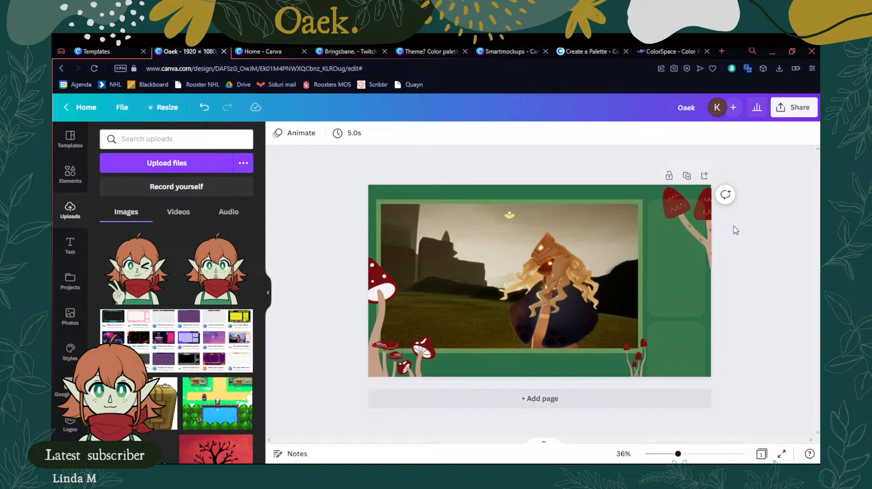
pyautogui.click(349, 51)
pyautogui.click(431, 52)
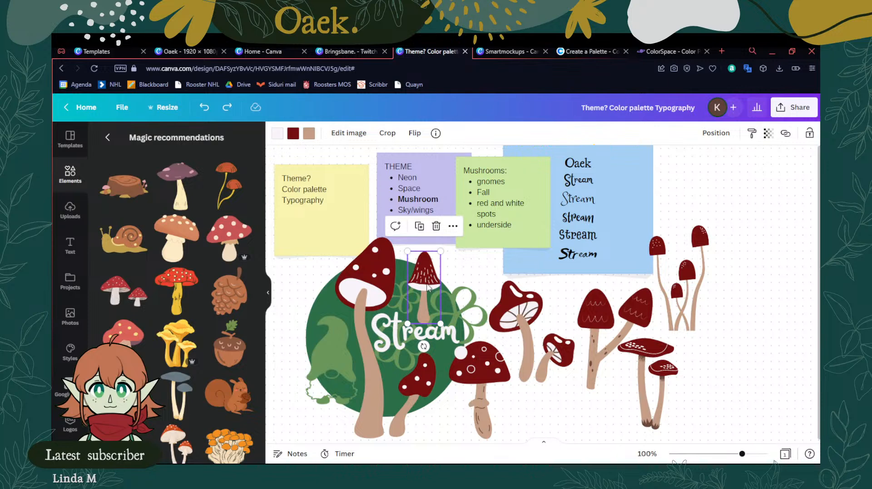
pyautogui.click(187, 52)
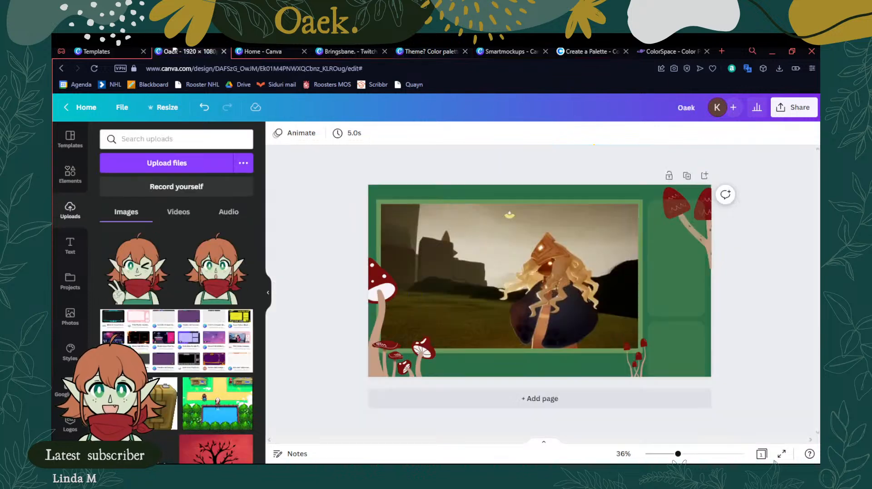
pyautogui.hotkey('ctrl', 'v')
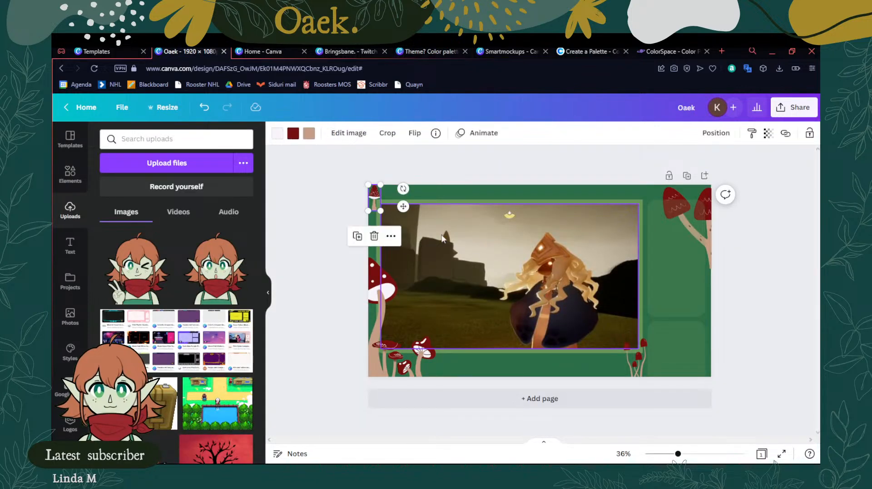
# Move the streaked-cap mushroom to the overlay's lower right beside the game frame and enlarge it so its stem runs off the page
pyautogui.moveTo(377, 204); pyautogui.dragTo(634, 289)
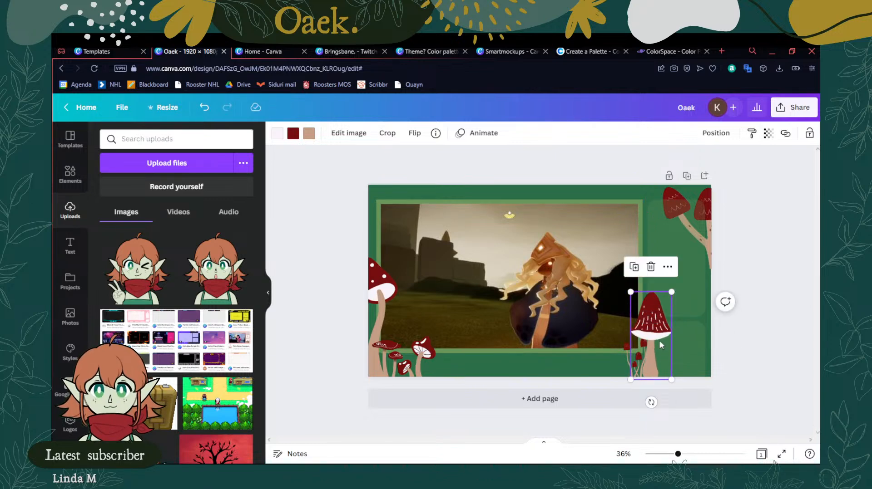
pyautogui.click(652, 320)
pyautogui.moveTo(673, 376); pyautogui.dragTo(682, 394)
pyautogui.moveTo(660, 361); pyautogui.dragTo(656, 354)
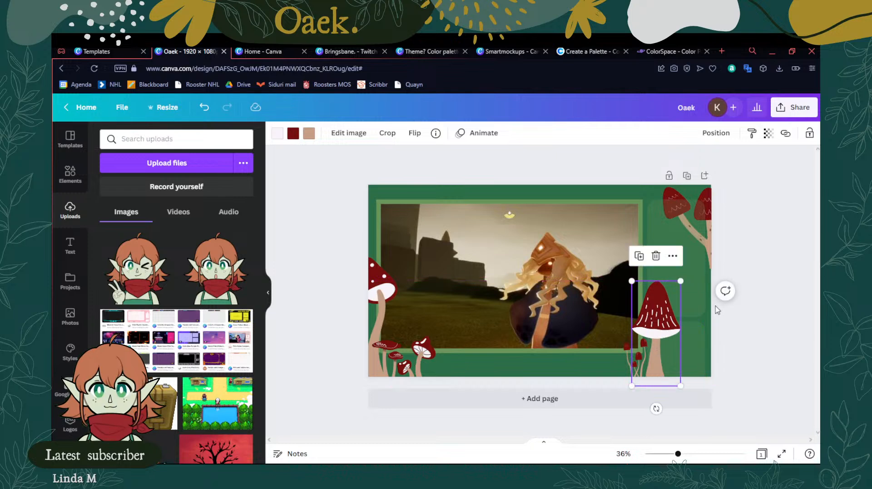
# Bring the upper chat panel to the front, over the streaked-cap mushroom
pyautogui.click(695, 299)
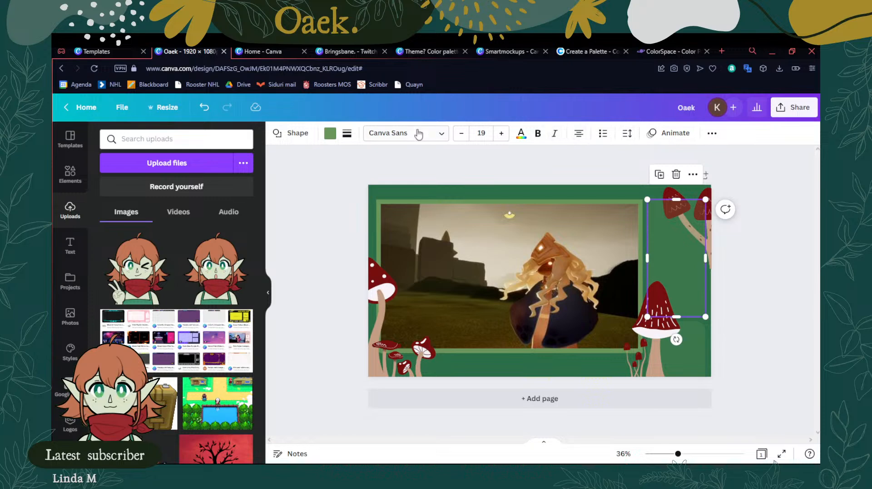
pyautogui.click(710, 135)
pyautogui.click(626, 159)
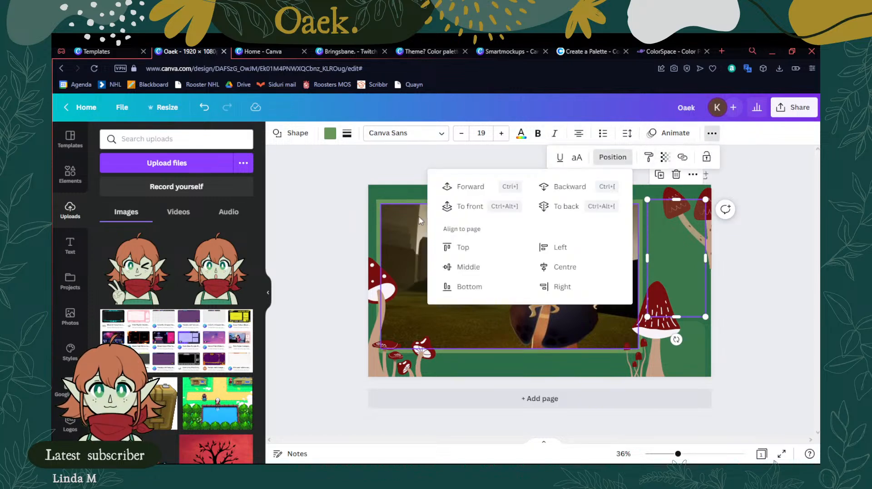
pyautogui.click(467, 207)
# Bring the lower camera panel to the front so it overlaps the streaked-cap mushroom's stem
pyautogui.moveTo(685, 312); pyautogui.dragTo(685, 434)
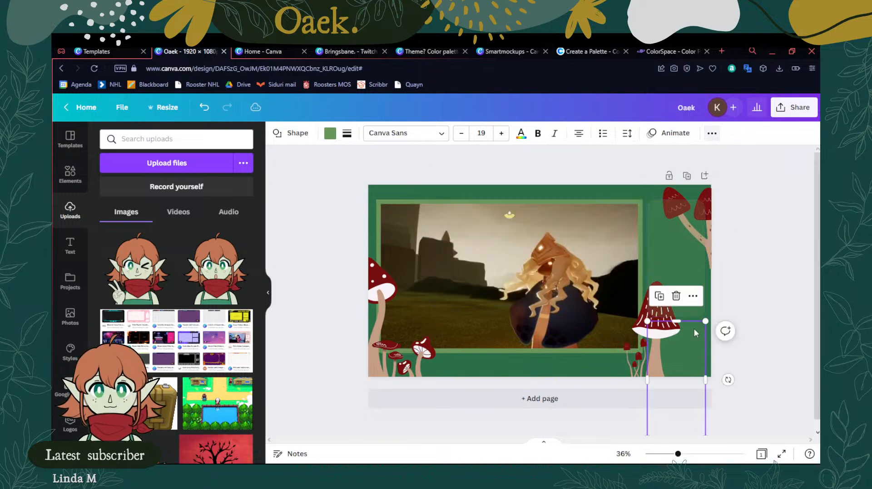
pyautogui.click(711, 133)
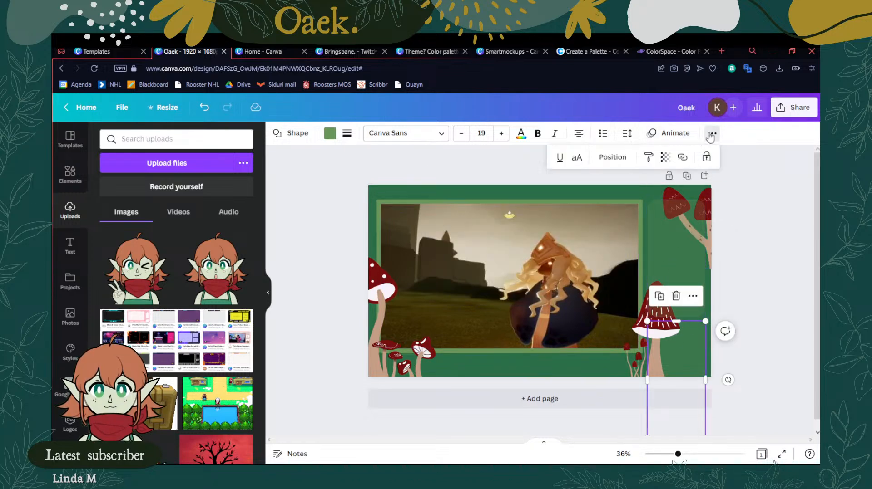
pyautogui.click(612, 157)
pyautogui.click(473, 207)
pyautogui.click(774, 270)
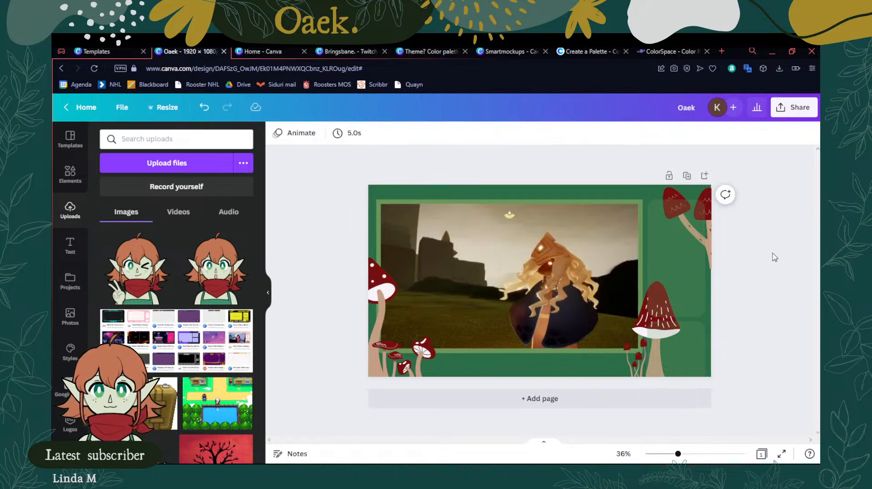
# Set the lower camera panel's transparency to 62
pyautogui.click(680, 358)
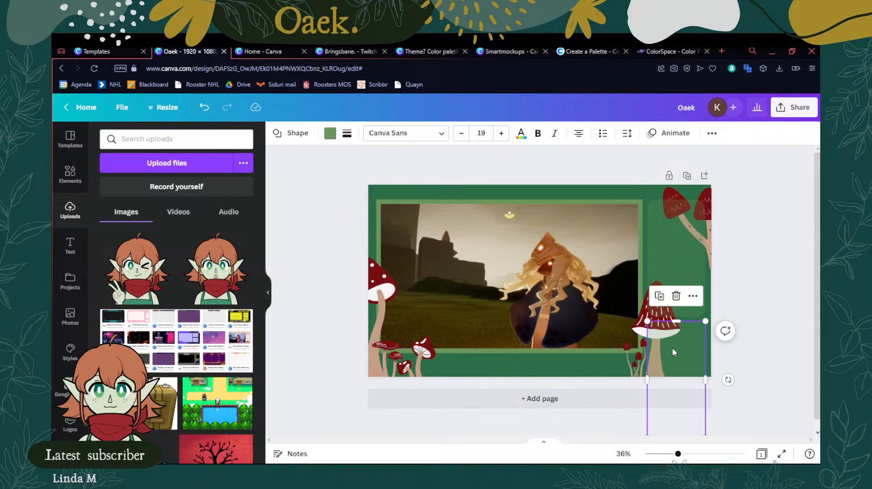
pyautogui.click(713, 133)
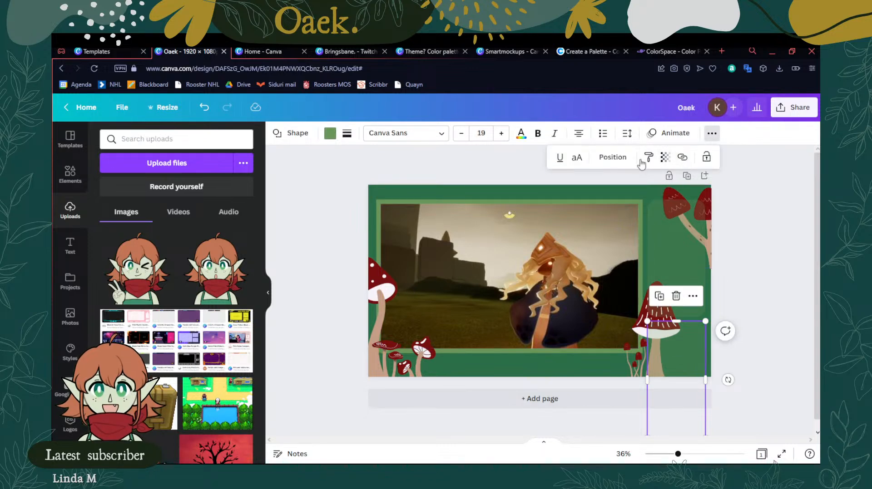
pyautogui.click(663, 157)
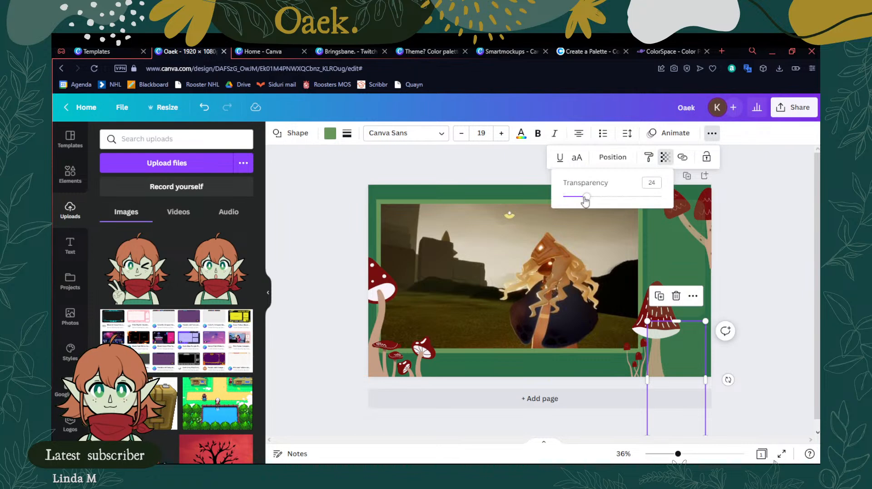
pyautogui.moveTo(607, 198); pyautogui.dragTo(622, 198)
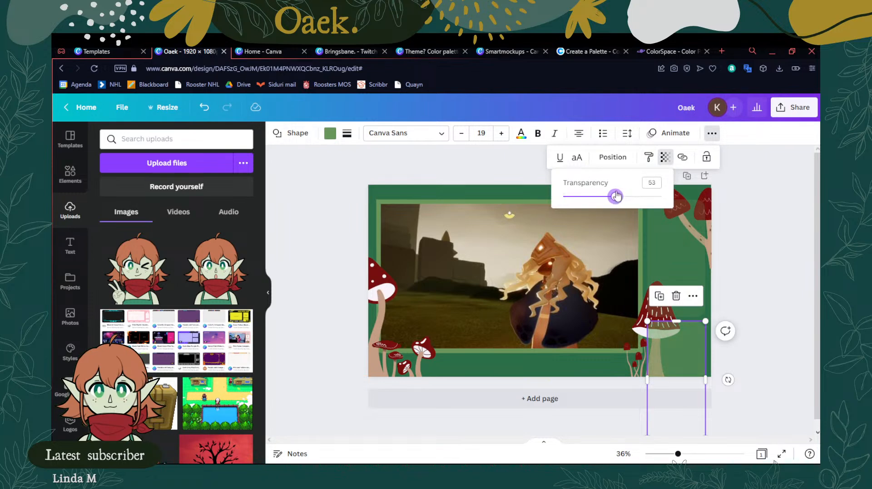
pyautogui.moveTo(617, 196); pyautogui.dragTo(625, 196)
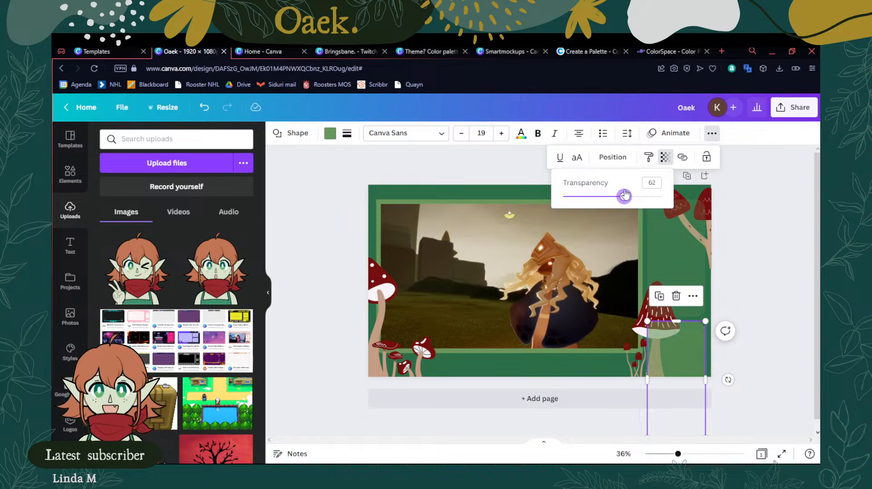
pyautogui.click(767, 247)
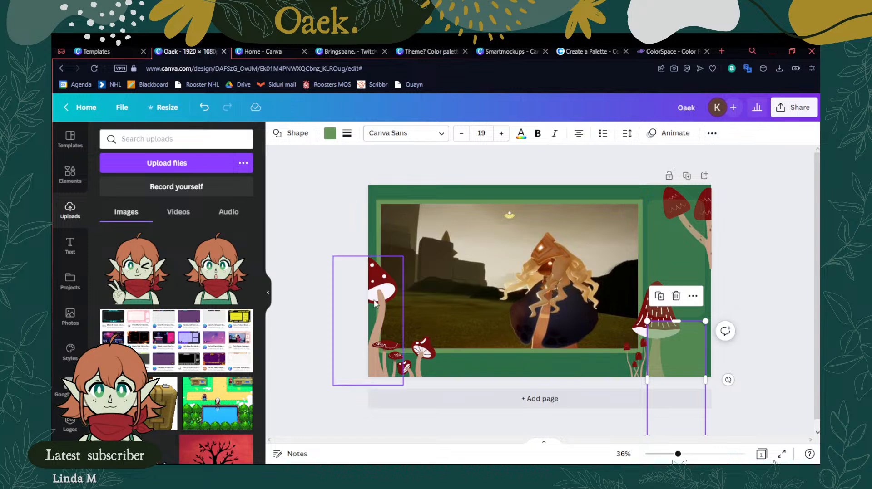
# Add the uploaded winking avatar to the overlay and shrink it to fit inside the lower camera panel
pyautogui.click(143, 284)
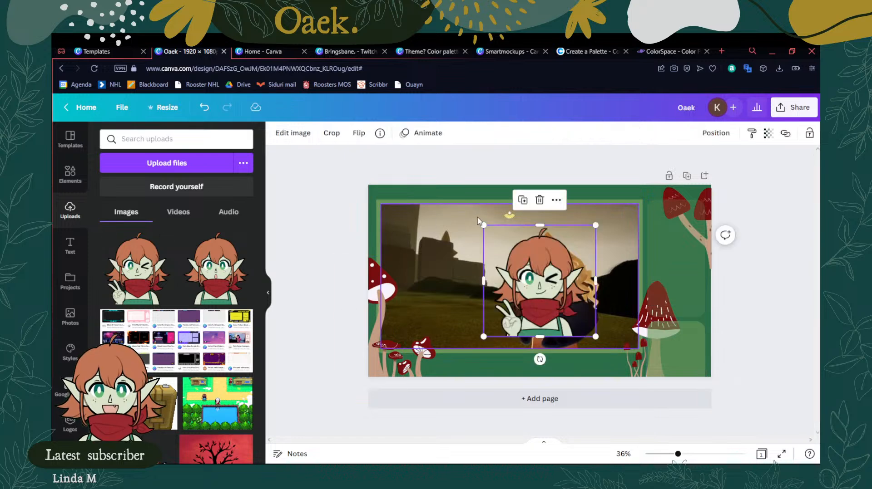
pyautogui.moveTo(480, 222); pyautogui.dragTo(650, 323)
pyautogui.moveTo(673, 353); pyautogui.dragTo(670, 350)
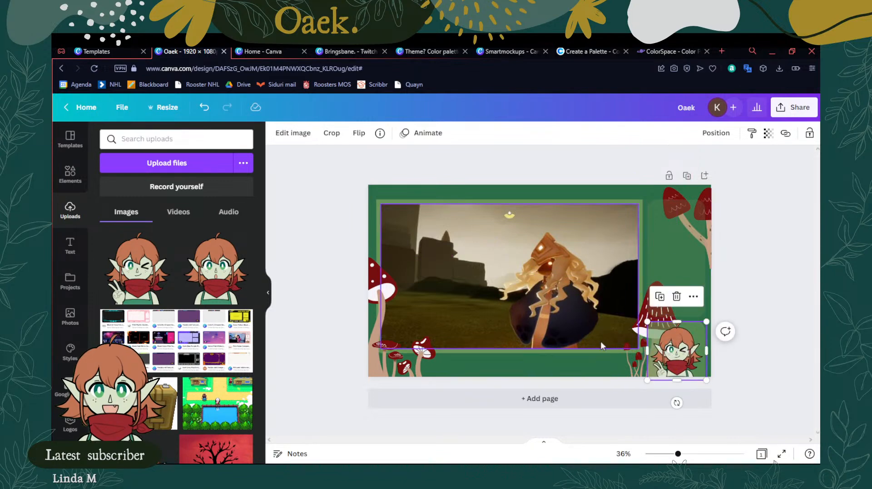
pyautogui.click(759, 312)
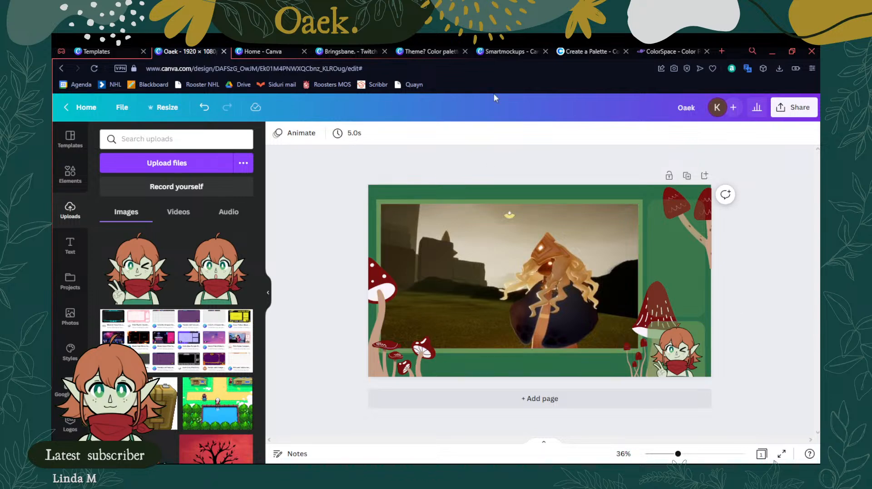
# Close the Smartmockups, Bringsbane Twitch and Canva Home browser tabs
pyautogui.click(545, 52)
pyautogui.click(385, 51)
pyautogui.click(338, 52)
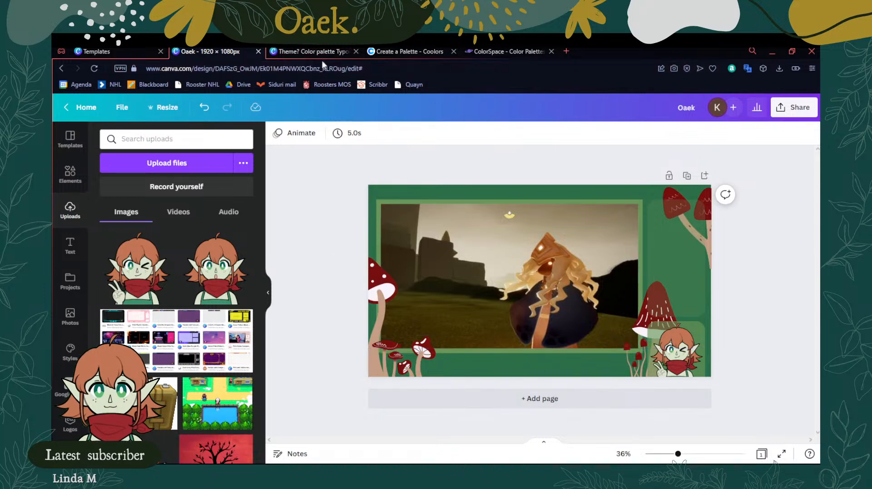
# Copy the spotted mushroom below the Stream lettering on the Theme board, paste it into the overlay and rotate it about 25°
pyautogui.click(296, 52)
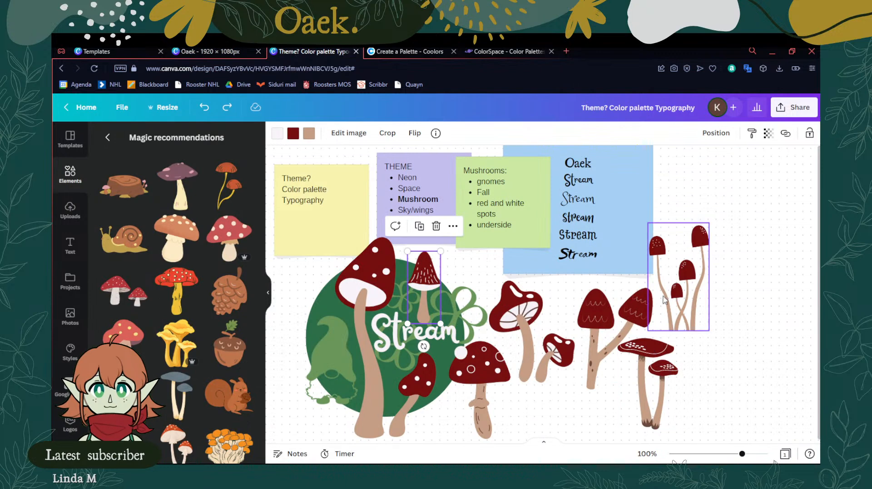
pyautogui.click(477, 410)
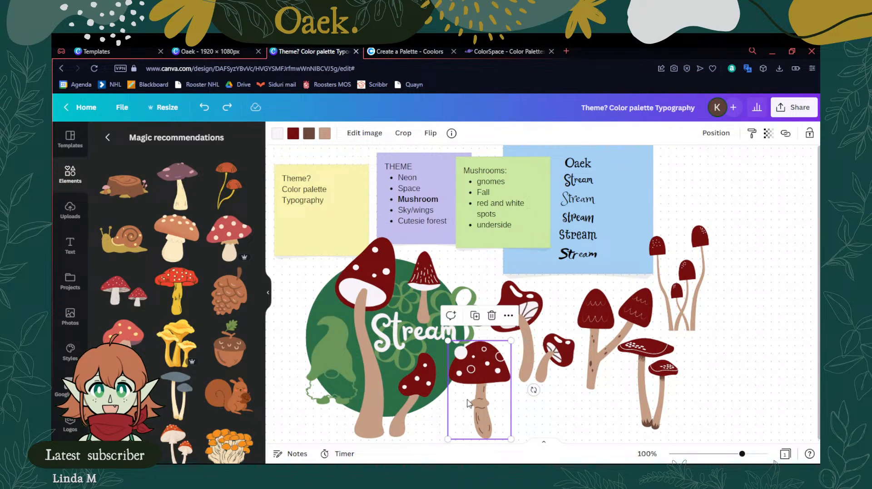
pyautogui.hotkey('ctrl', 'shift', 'Tab')
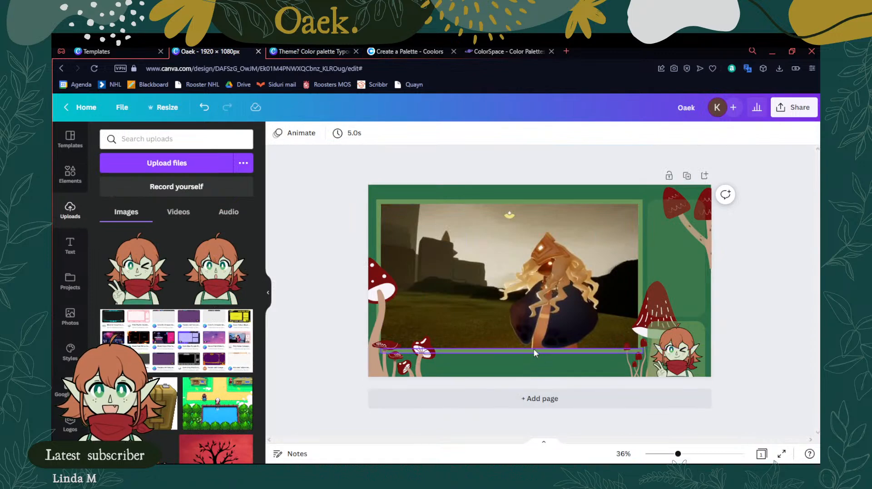
pyautogui.hotkey('ctrl', 'v')
pyautogui.moveTo(377, 198); pyautogui.dragTo(373, 205)
pyautogui.moveTo(367, 249); pyautogui.dragTo(347, 247)
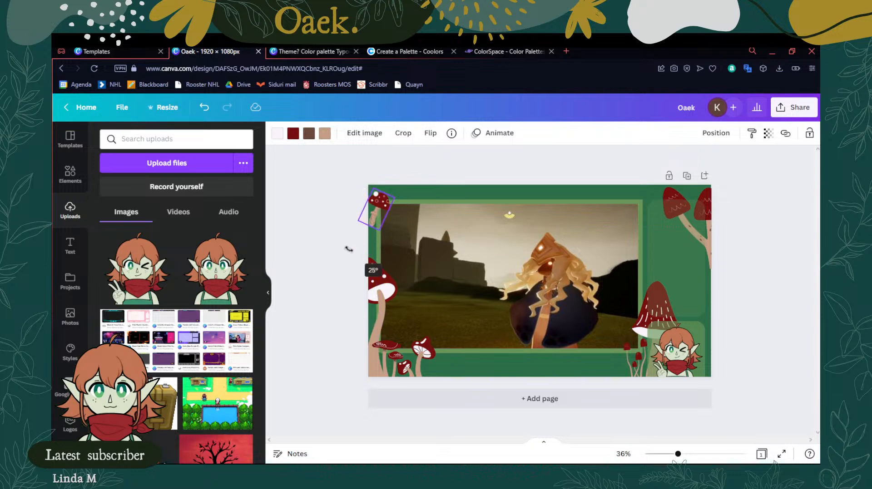
# Flip the pasted spotted mushroom horizontally, after trying a vertical flip
pyautogui.click(431, 134)
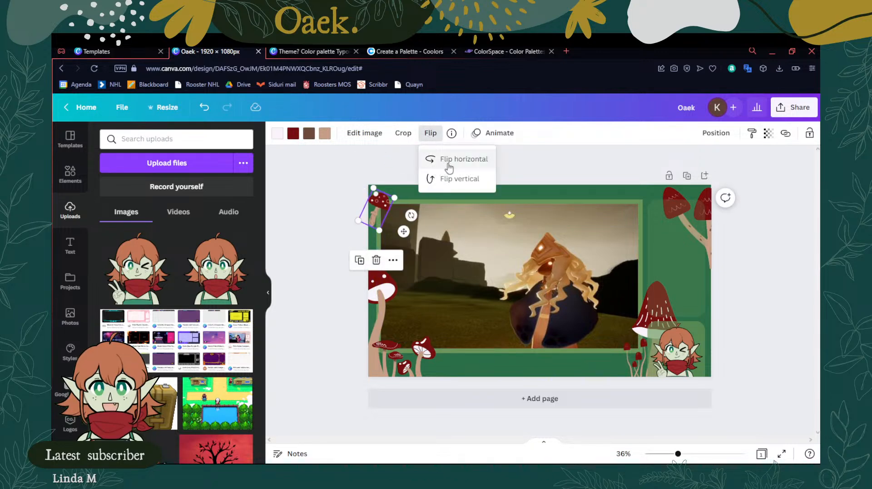
pyautogui.click(454, 186)
pyautogui.click(454, 181)
pyautogui.click(454, 160)
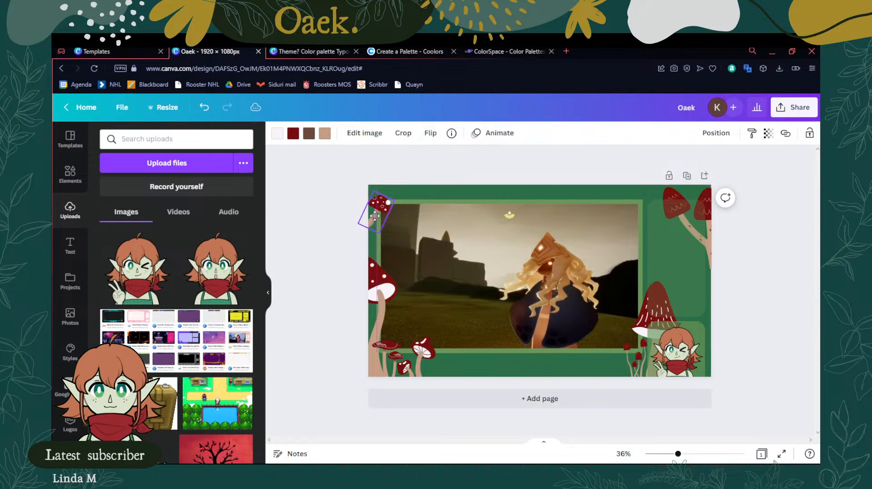
# Try the spotted mushroom enlarged across the overlay's upper left corner, and delete it
pyautogui.moveTo(373, 188); pyautogui.dragTo(361, 162)
pyautogui.moveTo(374, 214); pyautogui.dragTo(389, 219)
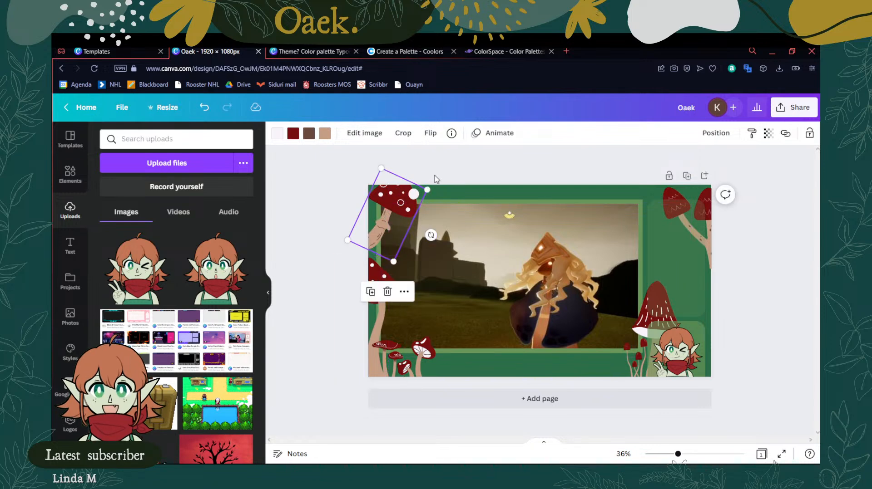
pyautogui.click(457, 167)
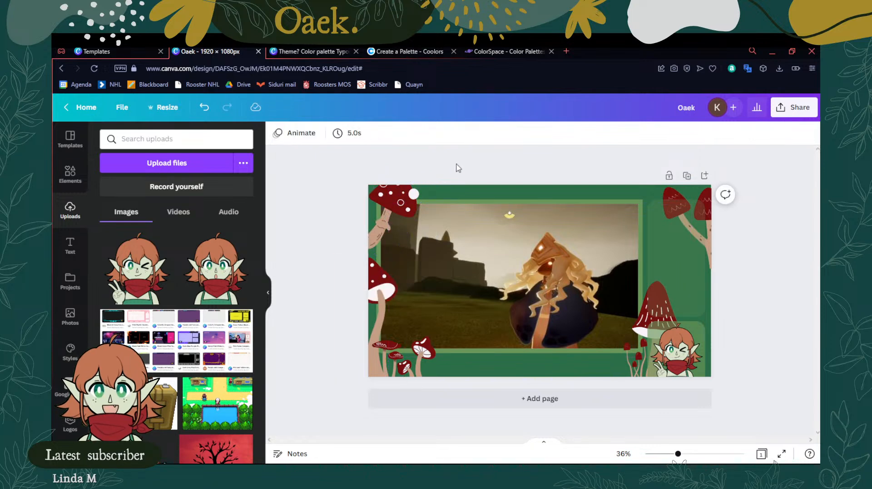
pyautogui.click(391, 206)
pyautogui.press('Delete')
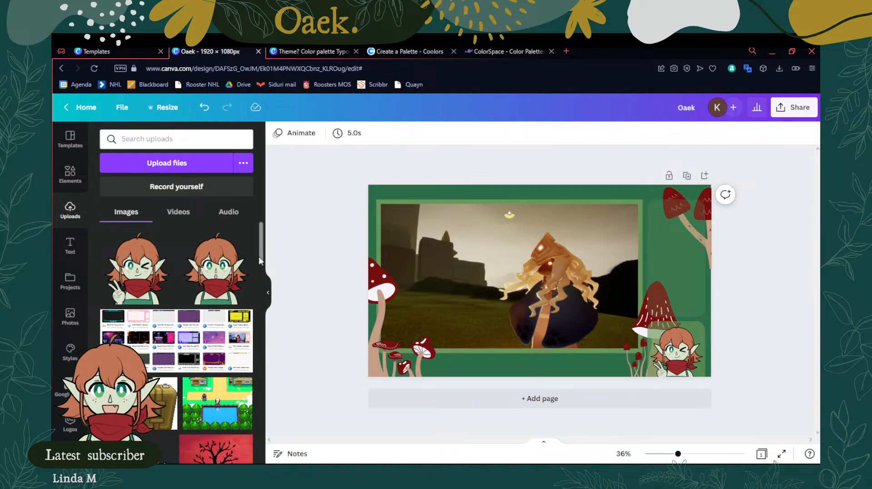
# Browse all magic recommendations among the graphics, try the tree stump with small mushrooms on the overlay, and delete it
pyautogui.click(69, 177)
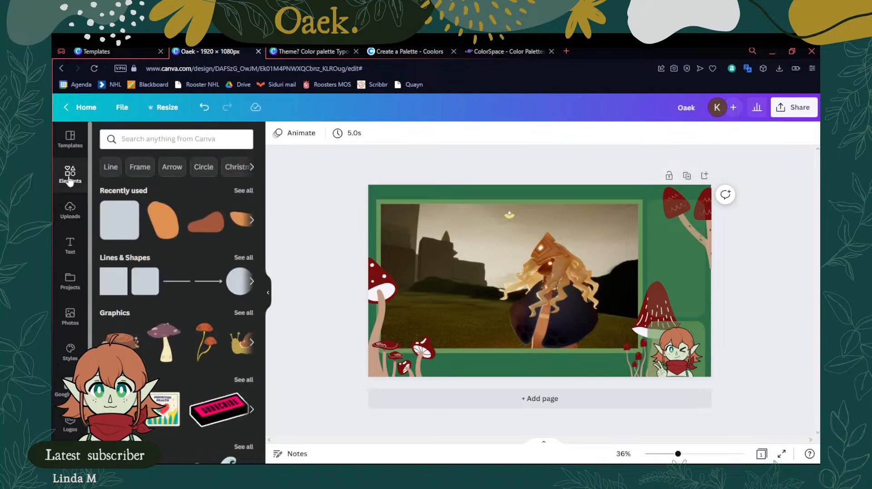
pyautogui.click(238, 314)
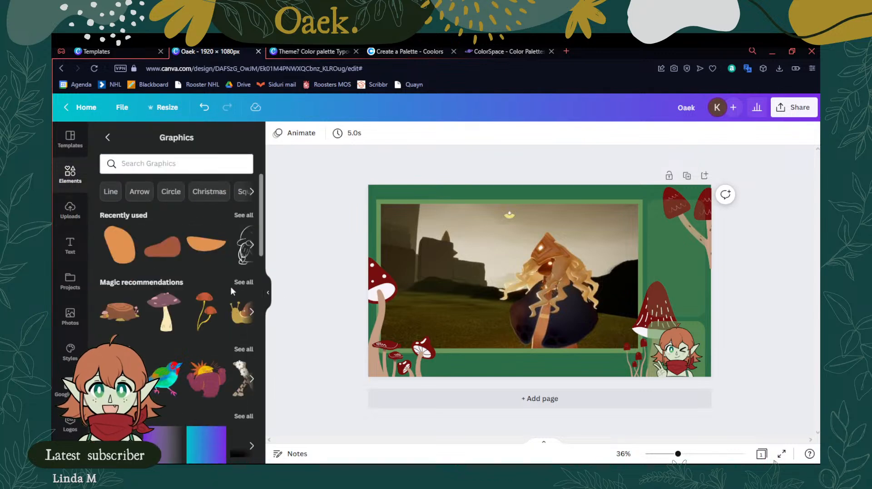
pyautogui.click(244, 284)
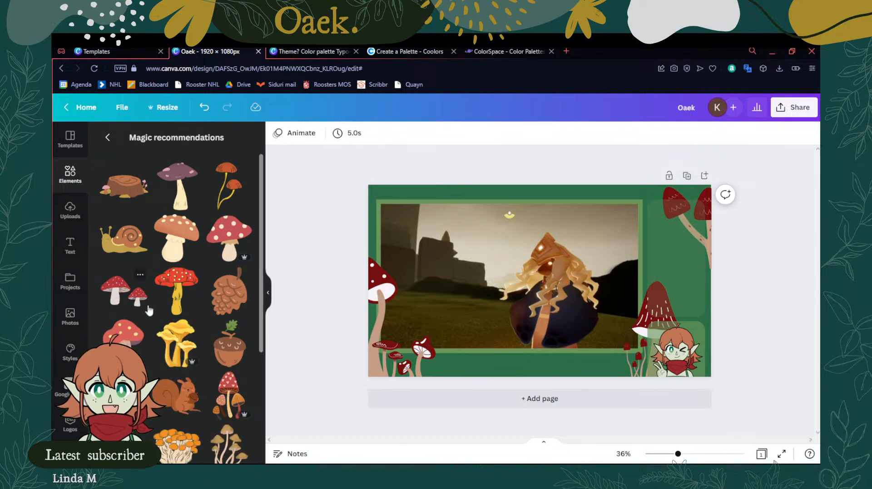
pyautogui.scroll(-3, 181, 299)
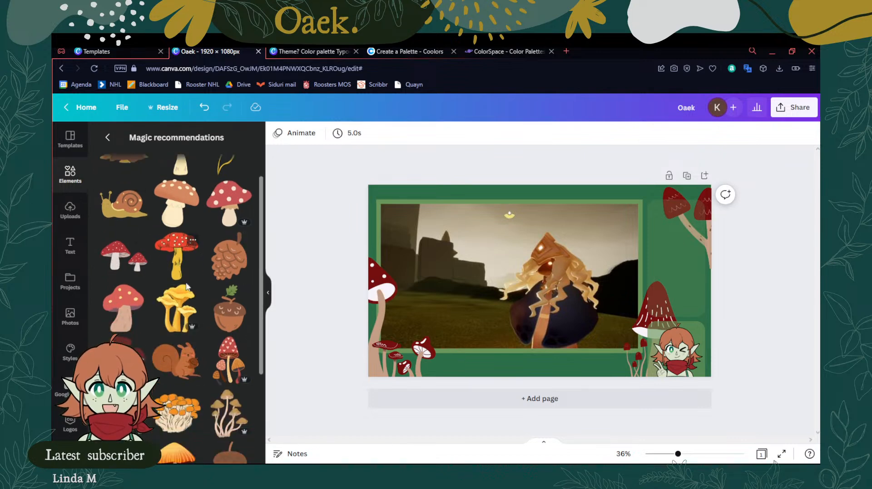
pyautogui.scroll(-2, 181, 303)
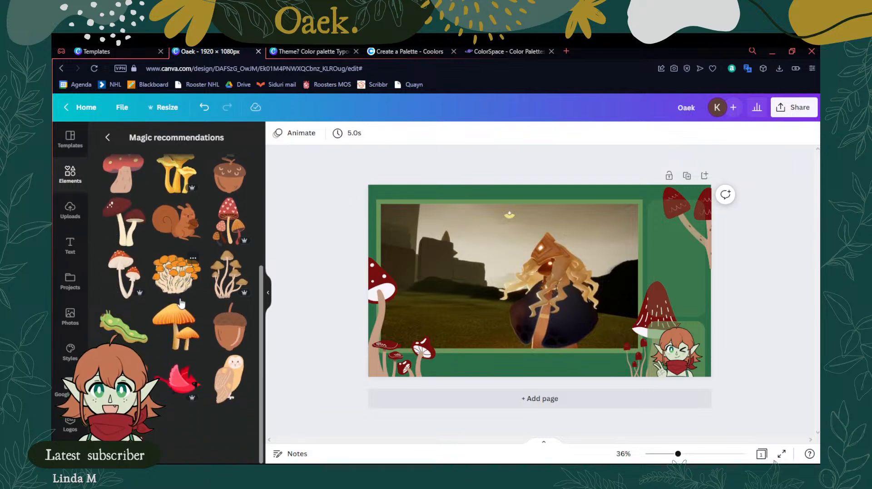
pyautogui.scroll(4, 155, 353)
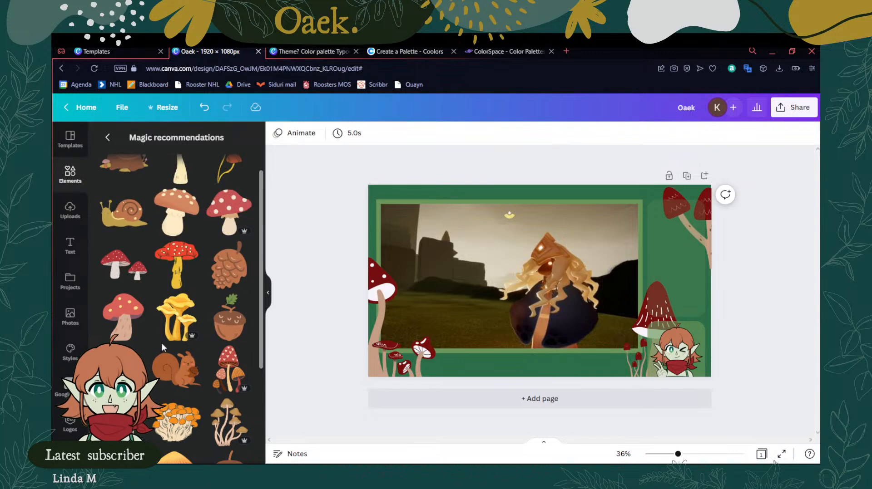
pyautogui.scroll(1, 162, 342)
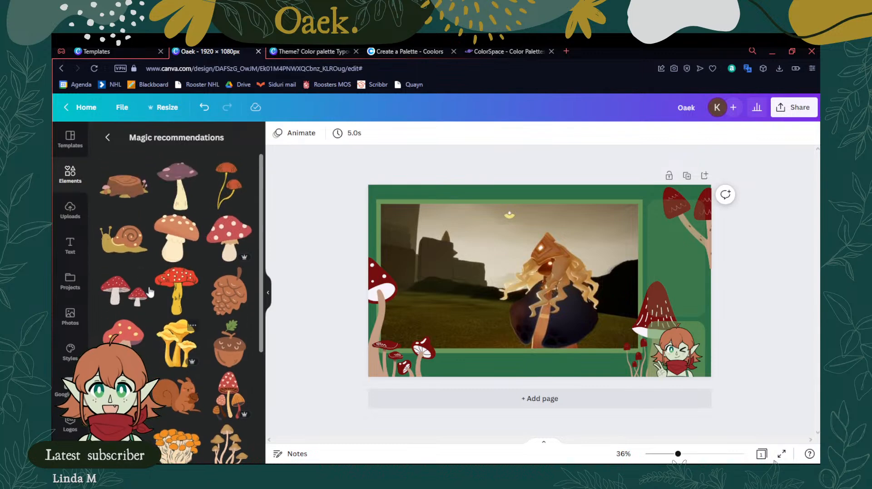
pyautogui.click(125, 181)
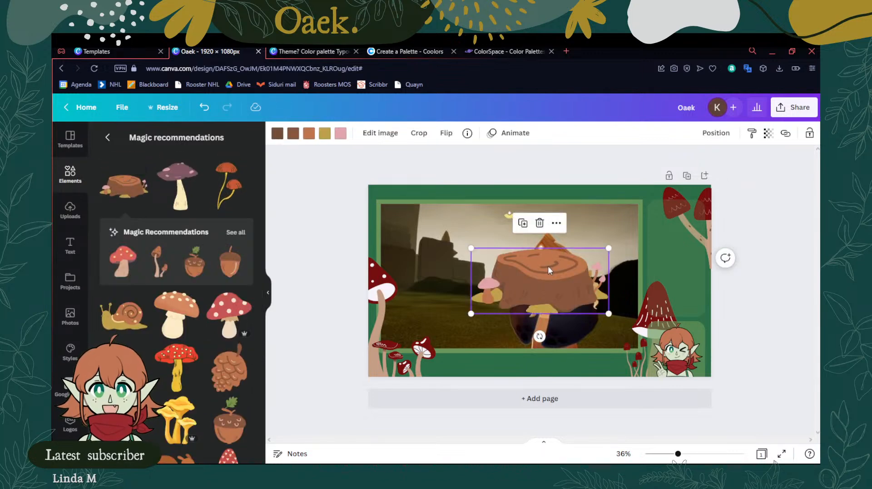
pyautogui.press('Delete')
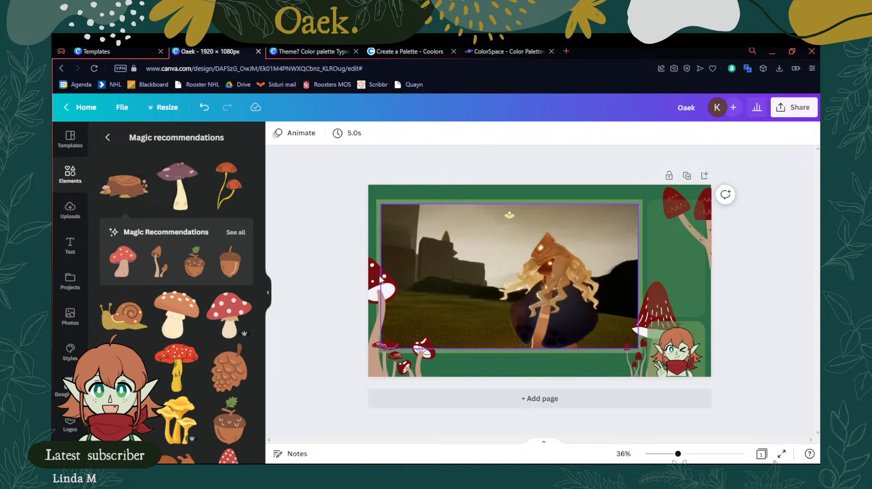
# Add the snail graphic to the overlay, scaled down and placed below the game frame beside the small mushrooms
pyautogui.click(120, 321)
pyautogui.moveTo(547, 285); pyautogui.dragTo(565, 349)
pyautogui.moveTo(622, 308); pyautogui.dragTo(620, 370)
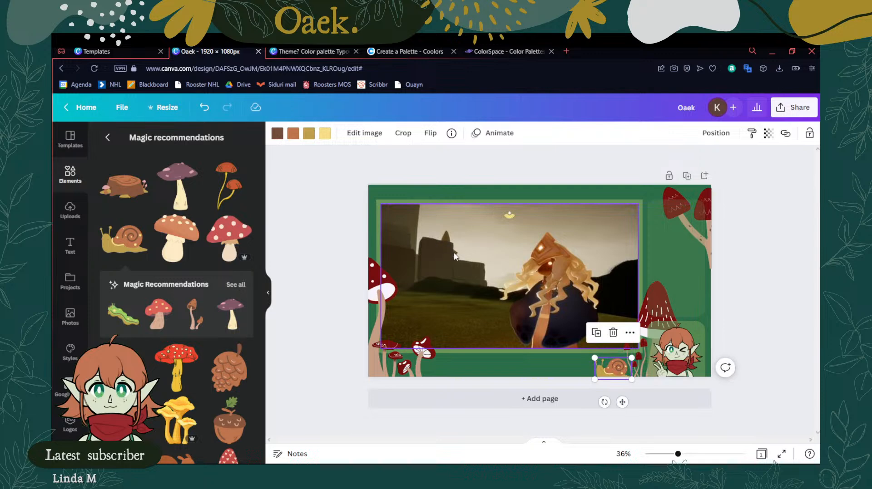
# Recolour the snail's shell dark red and its shell spiral off-white from the Stream Kit palette
pyautogui.click(277, 134)
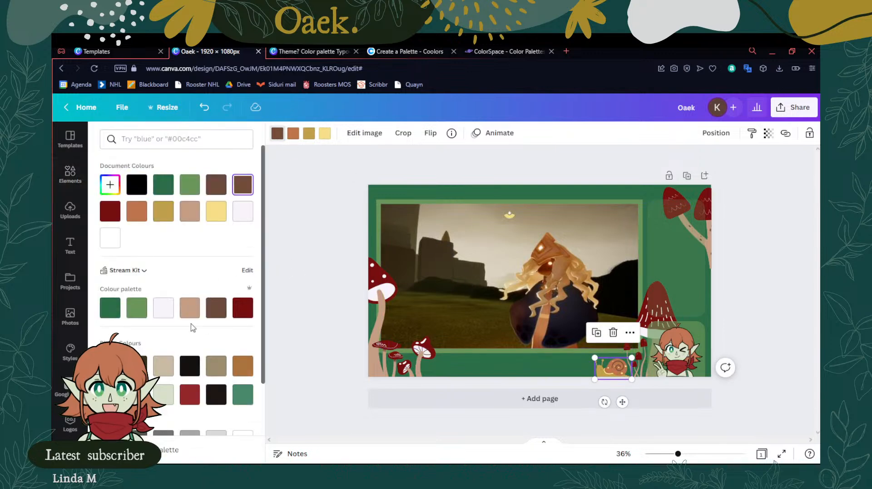
pyautogui.click(191, 309)
pyautogui.click(214, 314)
pyautogui.click(243, 309)
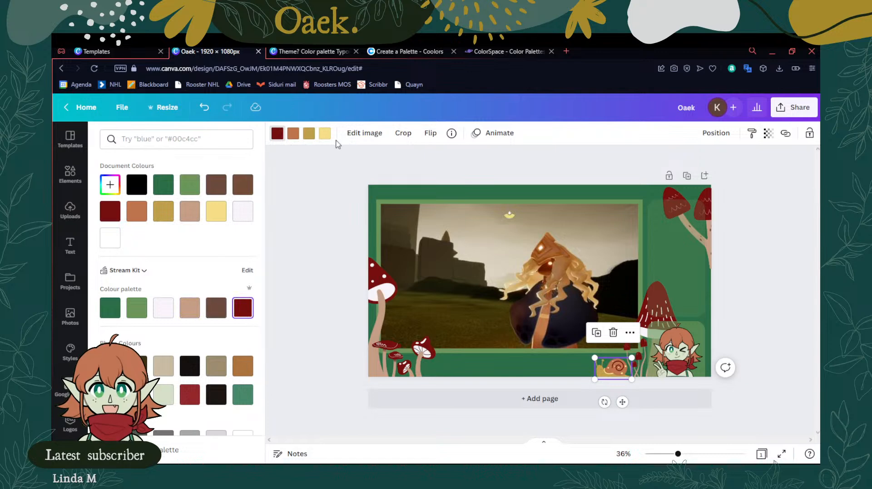
pyautogui.click(291, 136)
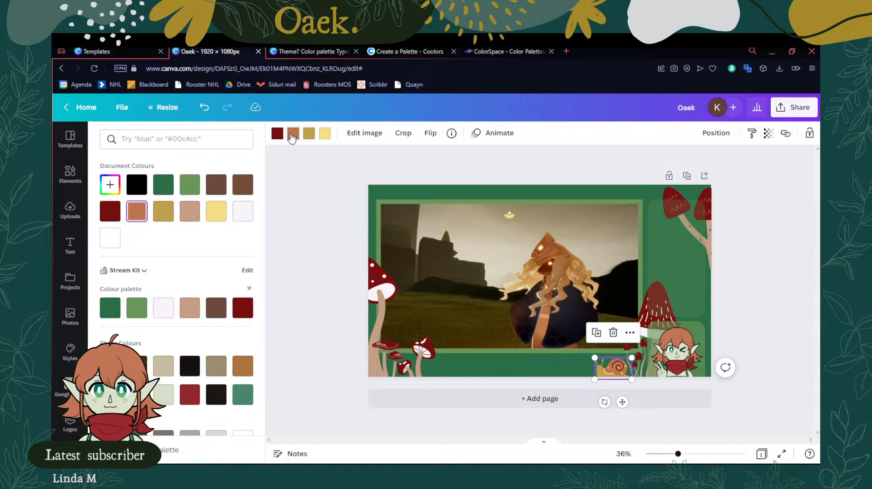
pyautogui.click(242, 308)
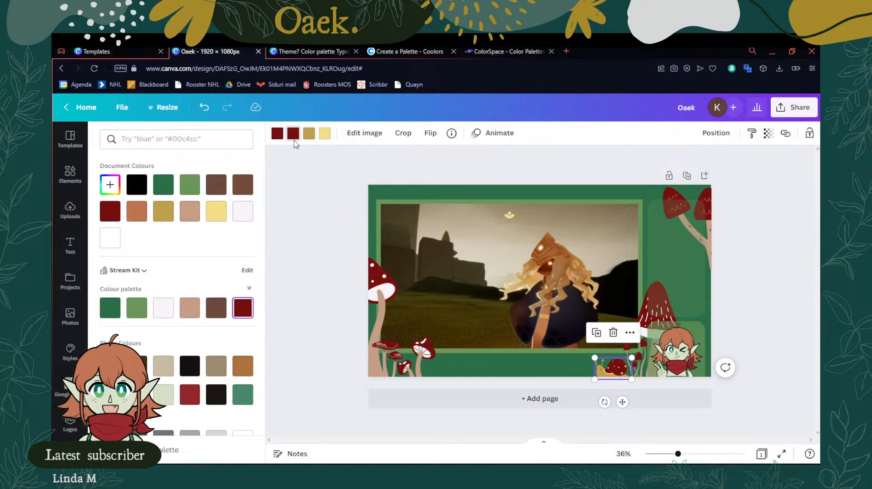
pyautogui.click(166, 316)
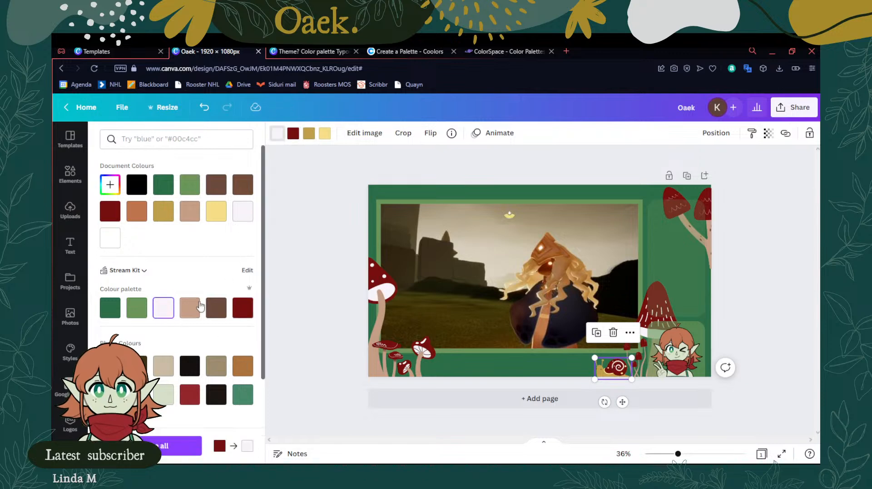
# Try tan for the snail's body and brown for its lighter accents from the Stream Kit palette
pyautogui.click(323, 134)
pyautogui.click(196, 315)
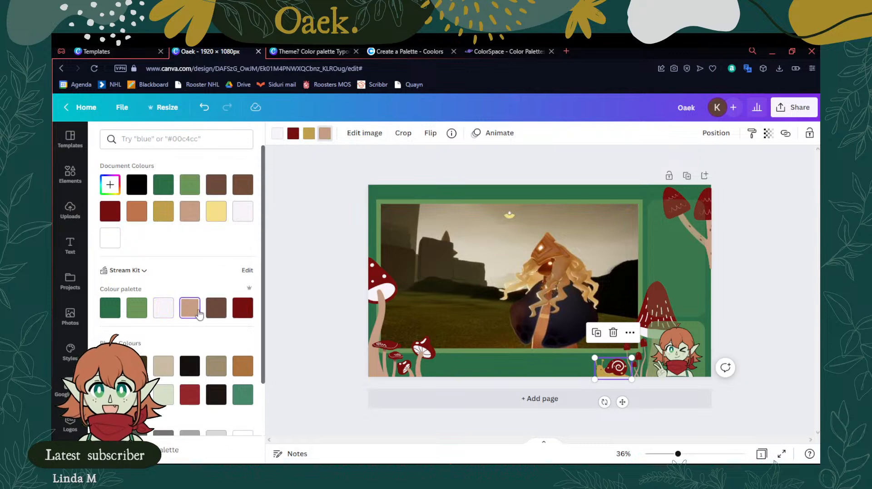
pyautogui.click(306, 134)
pyautogui.click(216, 307)
pyautogui.click(195, 313)
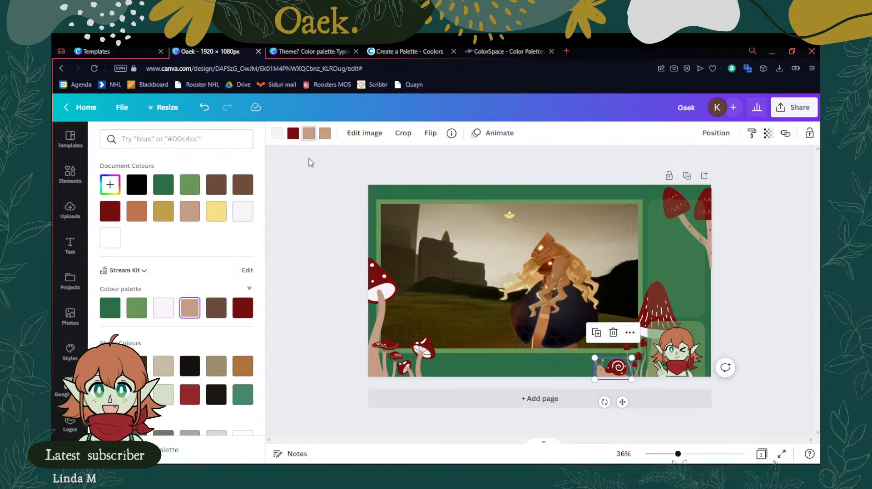
pyautogui.click(218, 309)
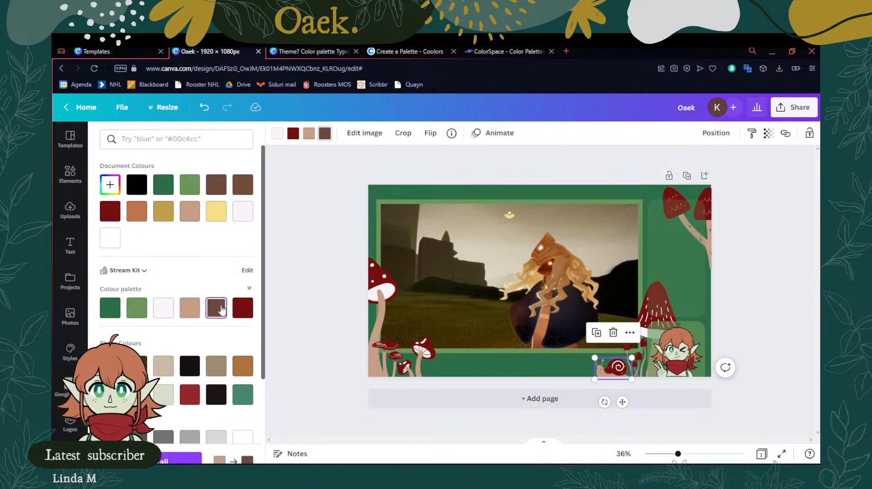
pyautogui.click(333, 258)
pyautogui.click(330, 258)
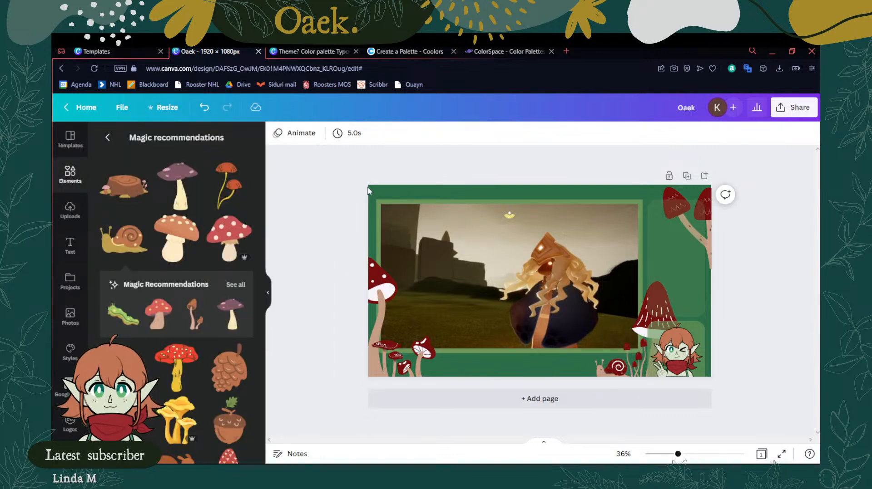
# Recolour the snail's accents off-white and its body light green, after trying brown for the body
pyautogui.click(613, 368)
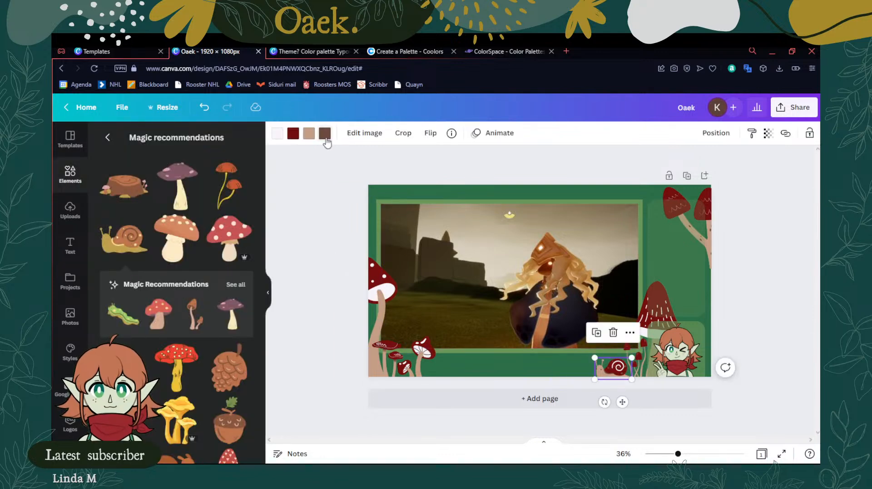
pyautogui.click(325, 133)
pyautogui.click(163, 281)
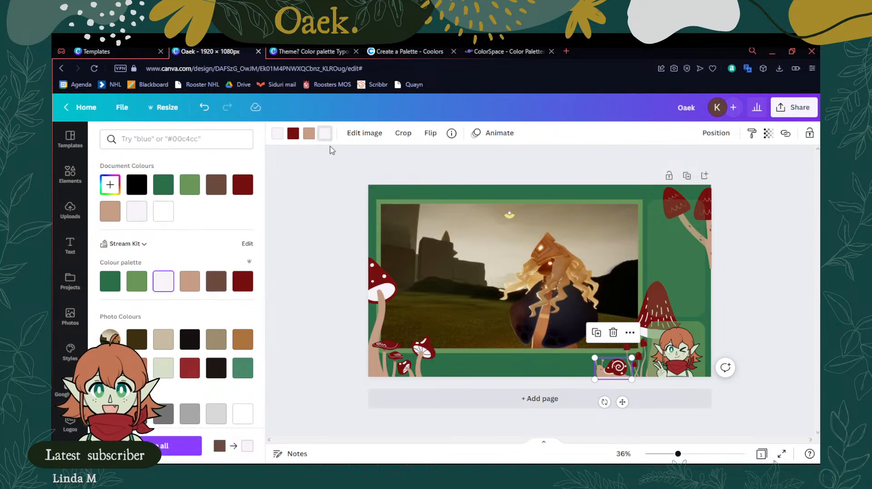
pyautogui.click(310, 133)
pyautogui.click(219, 289)
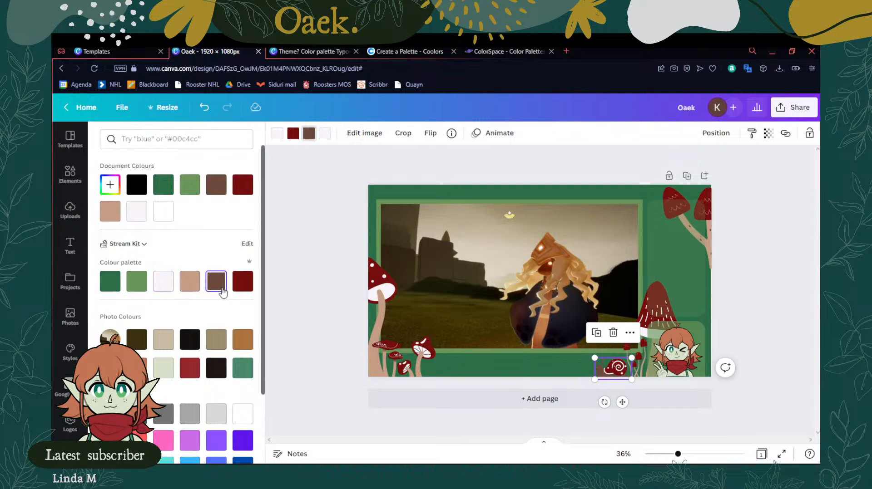
pyautogui.click(144, 288)
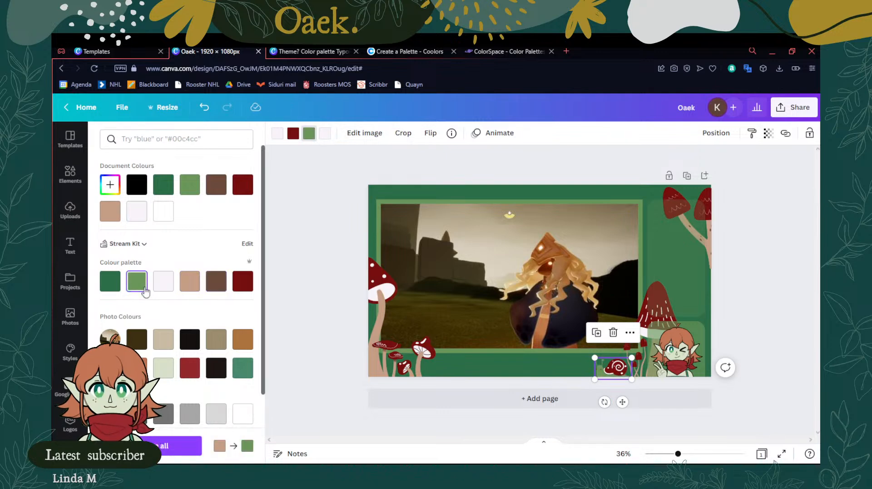
pyautogui.click(303, 310)
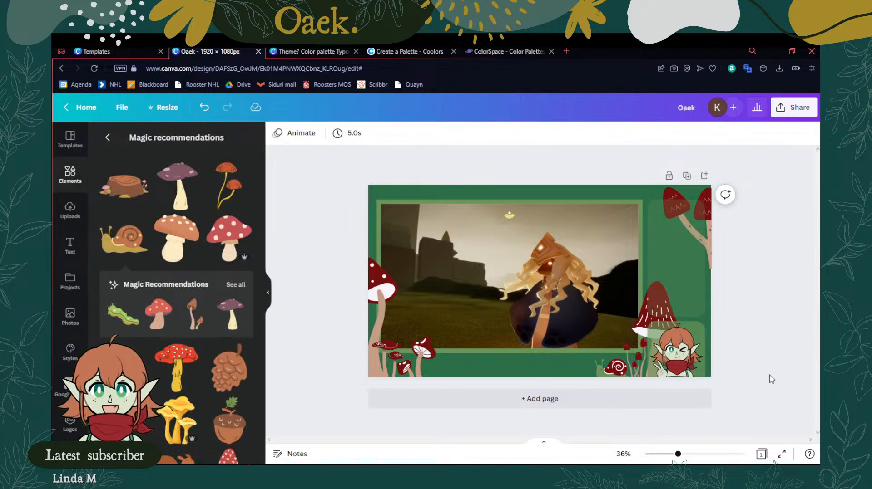
# Move the snail onto the game frame's upper edge near its right corner and shrink it slightly
pyautogui.click(614, 376)
pyautogui.moveTo(614, 376); pyautogui.dragTo(628, 198)
pyautogui.click(775, 322)
pyautogui.click(761, 223)
pyautogui.click(628, 201)
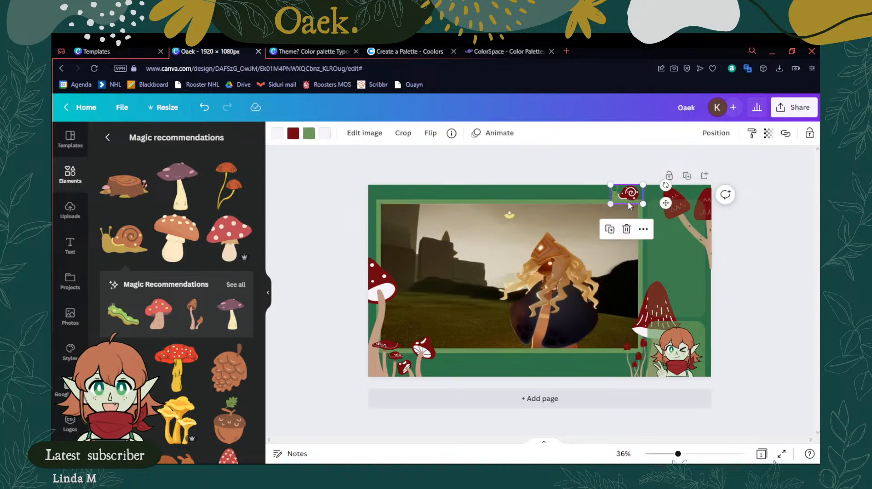
pyautogui.click(781, 237)
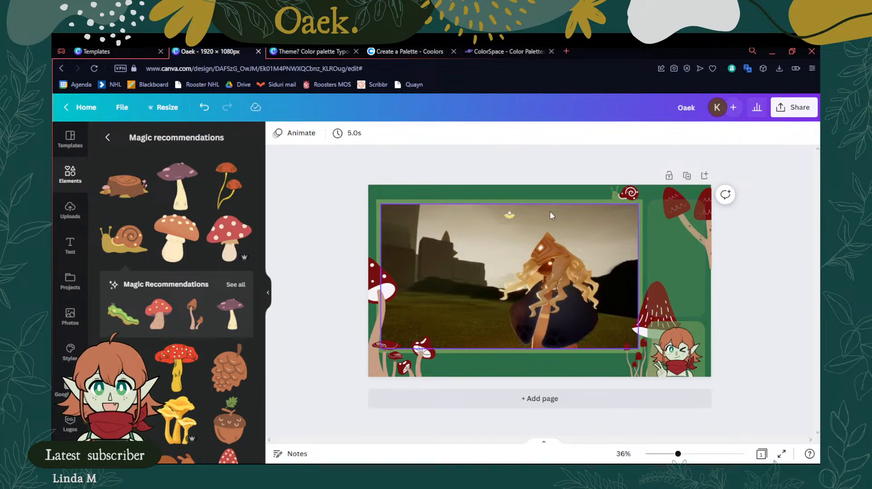
pyautogui.click(611, 189)
pyautogui.moveTo(610, 186); pyautogui.dragTo(618, 189)
pyautogui.click(793, 221)
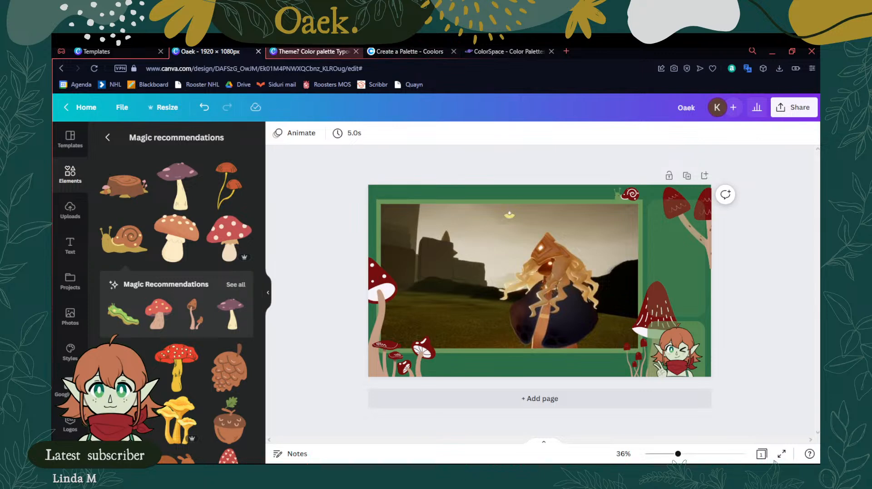
# Browse all magic recommendations for the snail and try the spiky-leaved green bush, scaled down, at the overlay's bottom edge
pyautogui.click(236, 285)
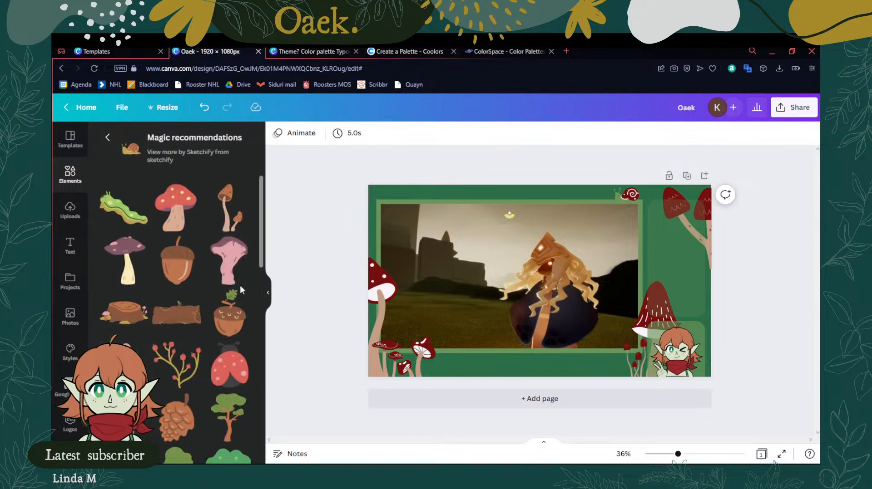
pyautogui.scroll(-10, 180, 309)
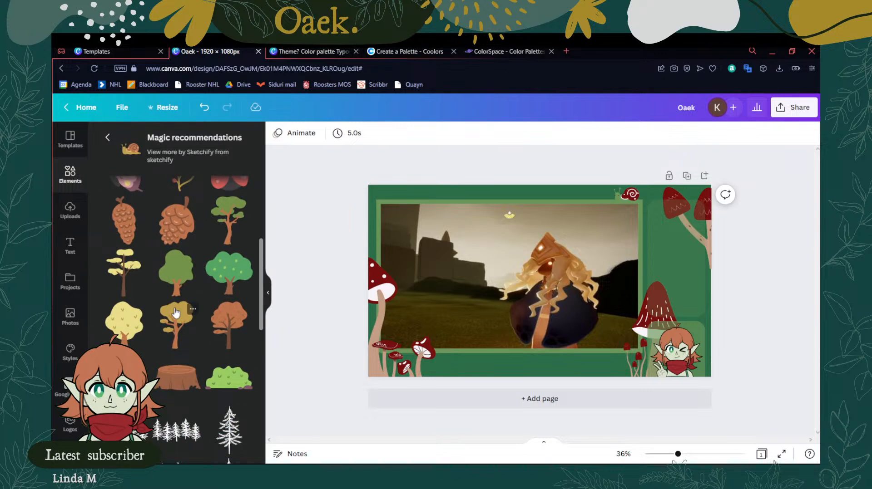
pyautogui.scroll(-4, 186, 302)
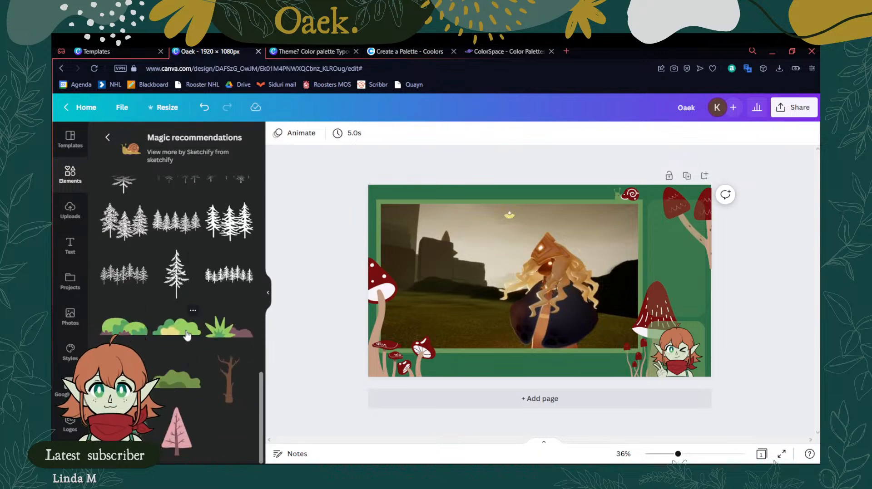
pyautogui.scroll(1, 187, 335)
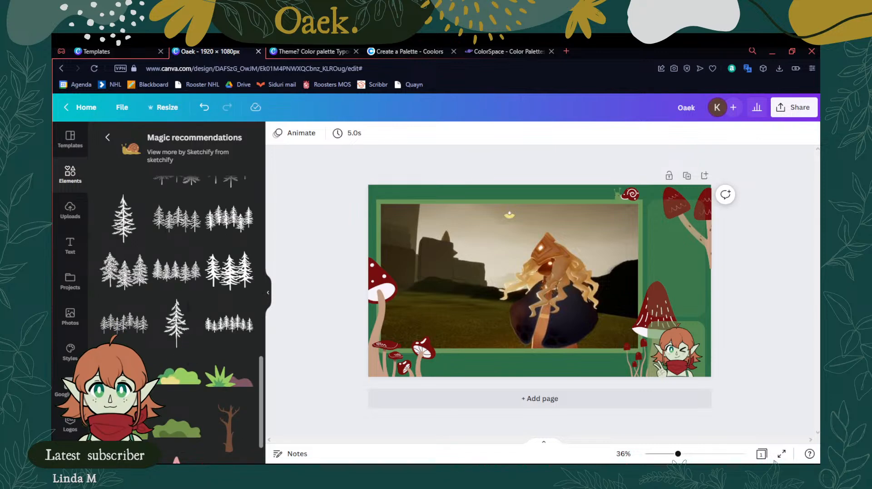
pyautogui.moveTo(179, 376); pyautogui.dragTo(529, 343)
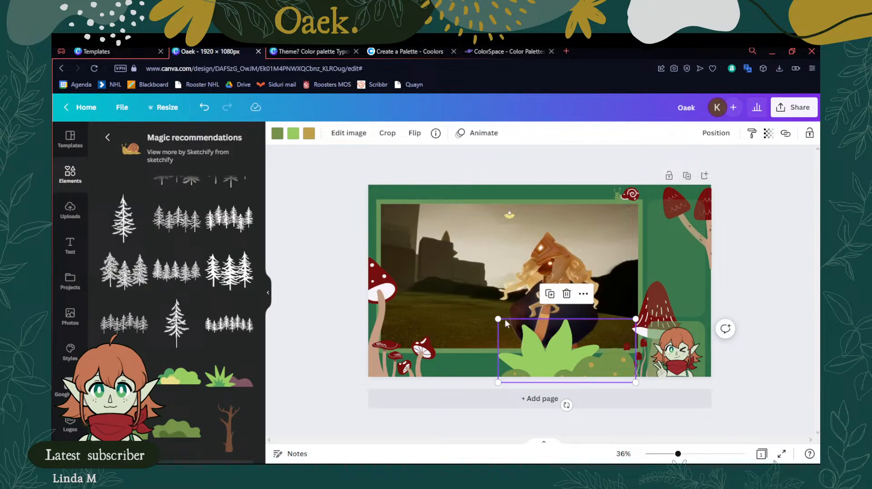
pyautogui.moveTo(499, 319); pyautogui.dragTo(546, 349)
pyautogui.moveTo(593, 366); pyautogui.dragTo(582, 360)
# Shrink the tall pointed mushroom into the overlay's upper left corner and move the small red mushrooms beside the lower left mushroom group
pyautogui.moveTo(642, 317); pyautogui.dragTo(464, 318)
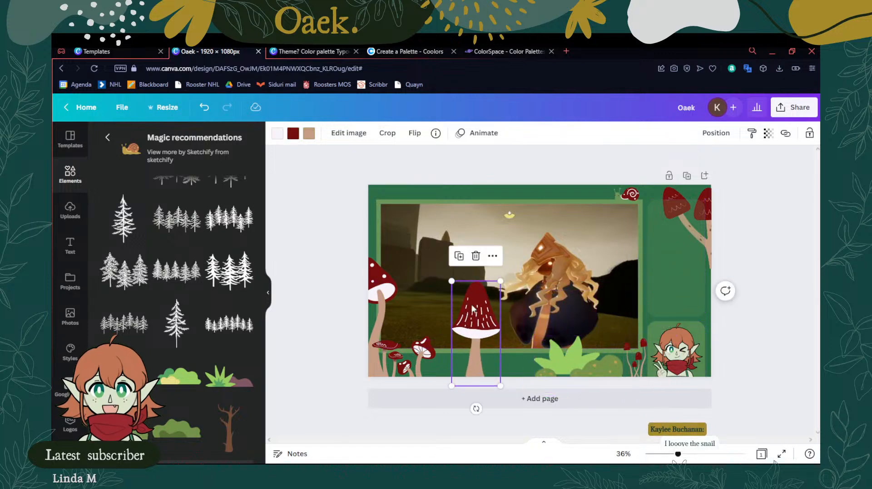
pyautogui.moveTo(500, 281); pyautogui.dragTo(482, 320)
pyautogui.moveTo(471, 352); pyautogui.dragTo(377, 218)
pyautogui.moveTo(633, 360); pyautogui.dragTo(446, 363)
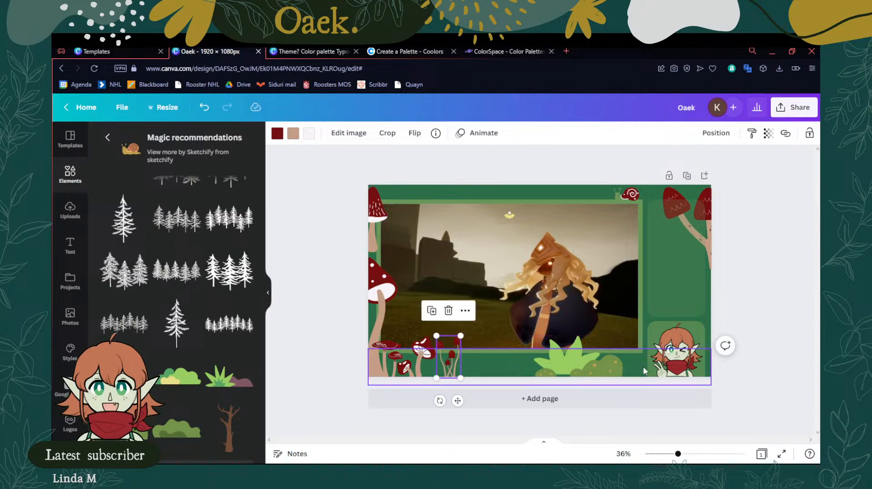
# Delete the spiky-leaved bush and place the rounded green bushes graphic, slightly enlarged, over the camera panel in the overlay's lower right corner
pyautogui.moveTo(576, 367); pyautogui.dragTo(609, 374)
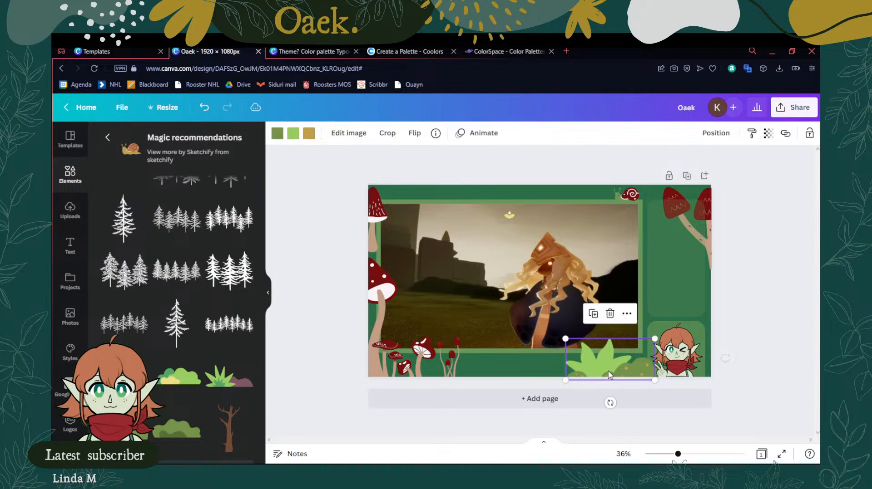
pyautogui.press('Delete')
pyautogui.scroll(-3, 190, 379)
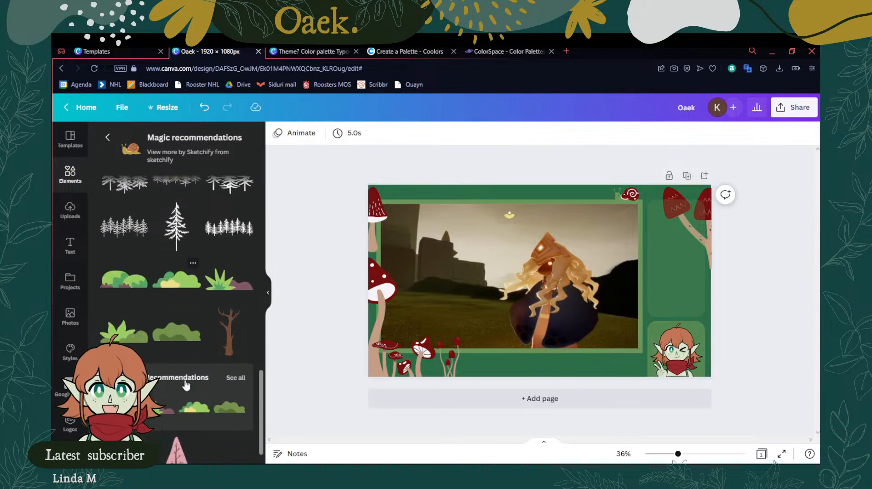
pyautogui.click(124, 277)
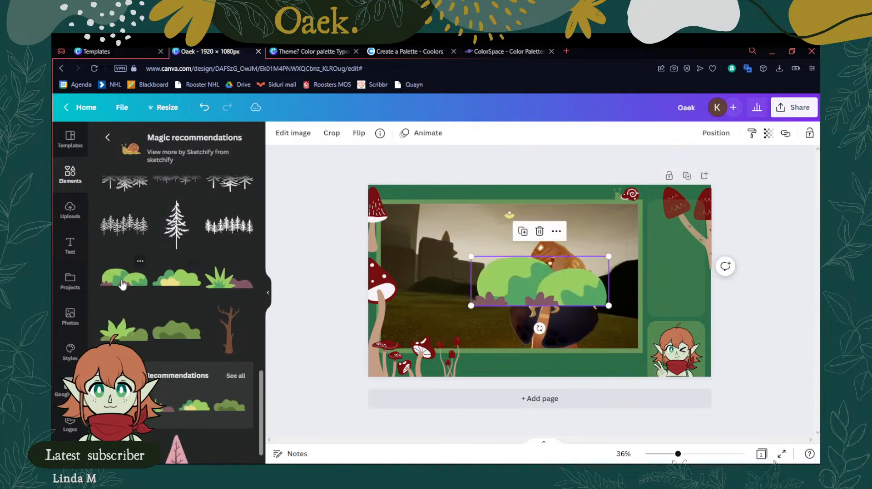
pyautogui.moveTo(519, 276); pyautogui.dragTo(692, 354)
pyautogui.moveTo(642, 331); pyautogui.dragTo(633, 327)
pyautogui.moveTo(717, 363); pyautogui.dragTo(721, 362)
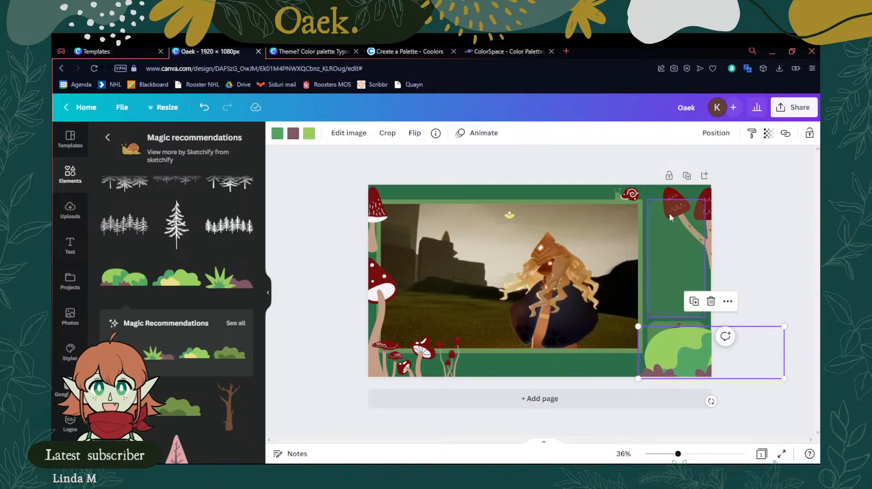
# Send the rounded bushes to the back, and bring them forward one layer behind the avatar
pyautogui.click(715, 133)
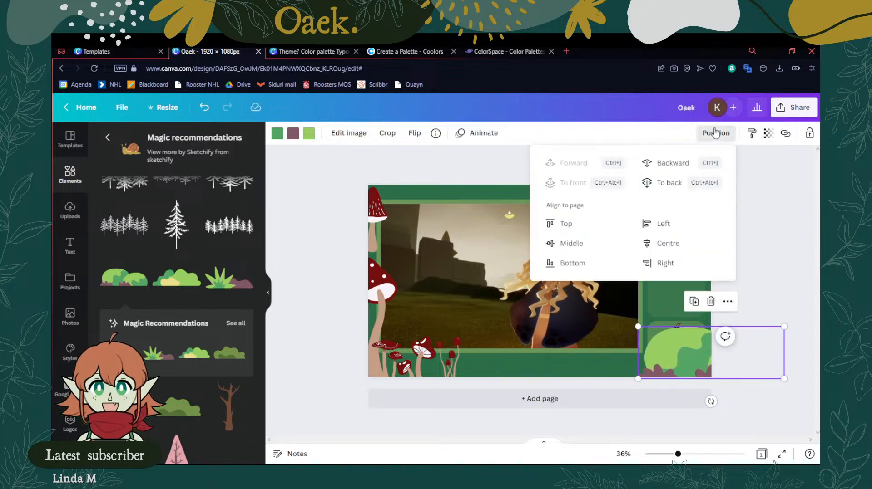
pyautogui.click(662, 182)
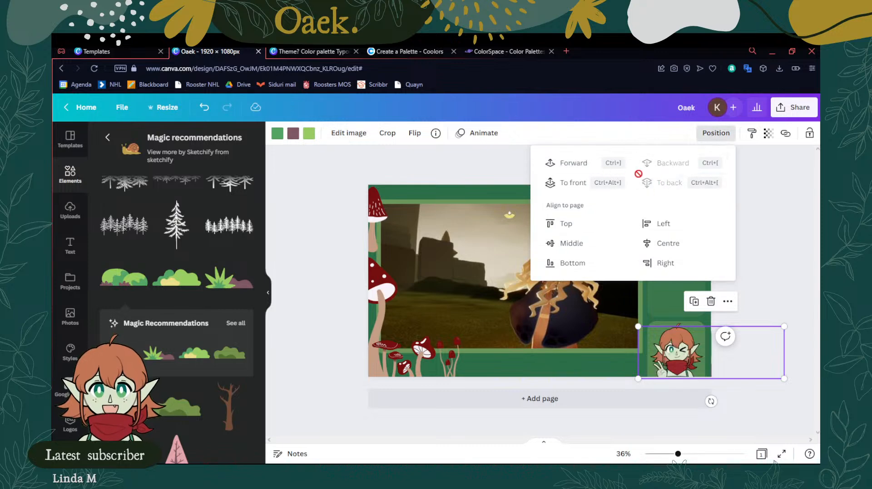
pyautogui.click(583, 167)
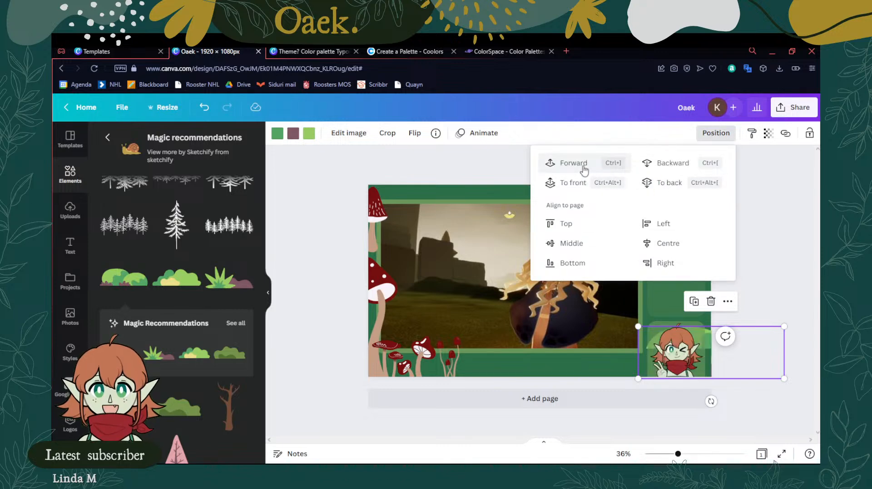
pyautogui.click(780, 239)
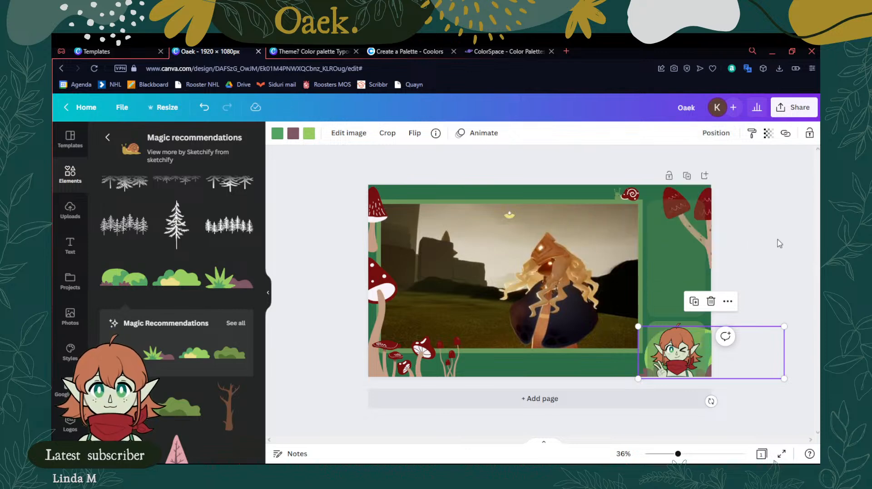
# Delete the avatar and the camera panel from the overlay's lower right corner
pyautogui.click(652, 323)
pyautogui.press('Delete')
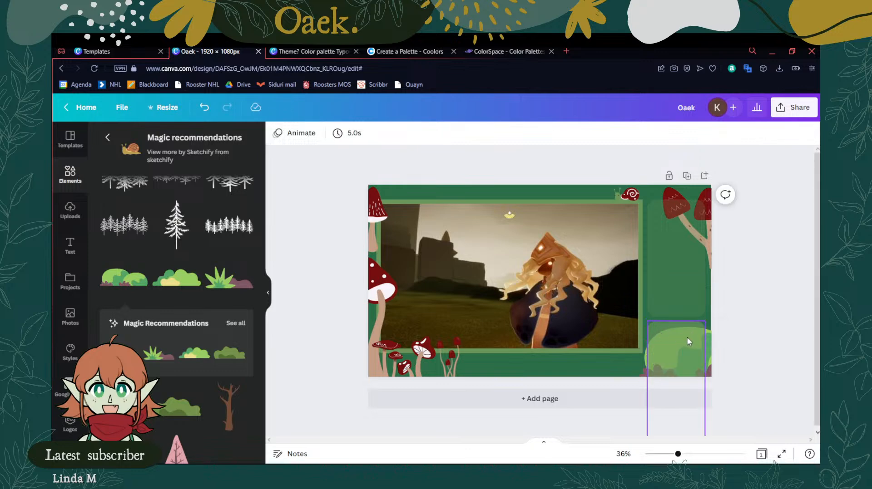
pyautogui.click(664, 334)
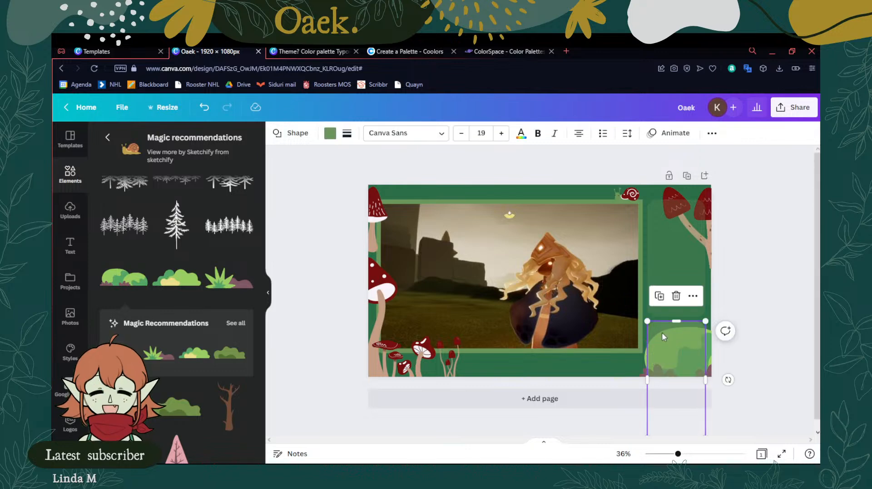
pyautogui.press('Delete')
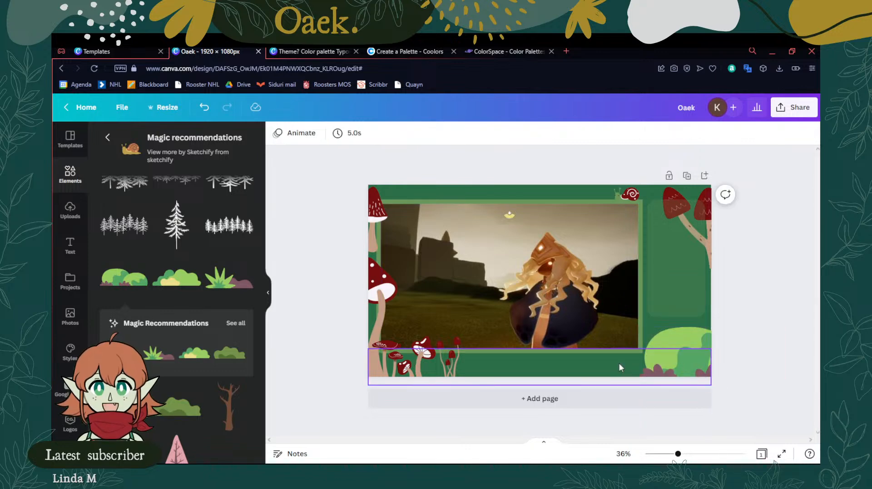
# Try brown and medium green from the colour palette on the rounded bushes' purple base plants, and set them to tan
pyautogui.click(674, 352)
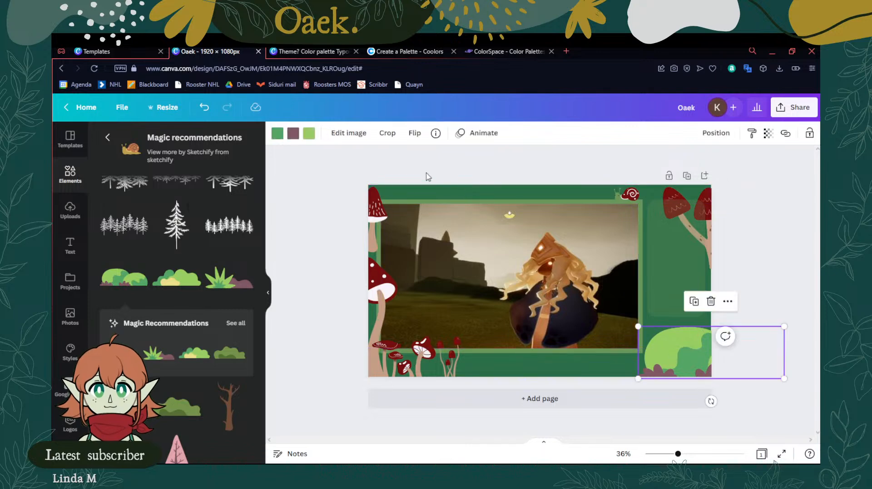
pyautogui.click(292, 134)
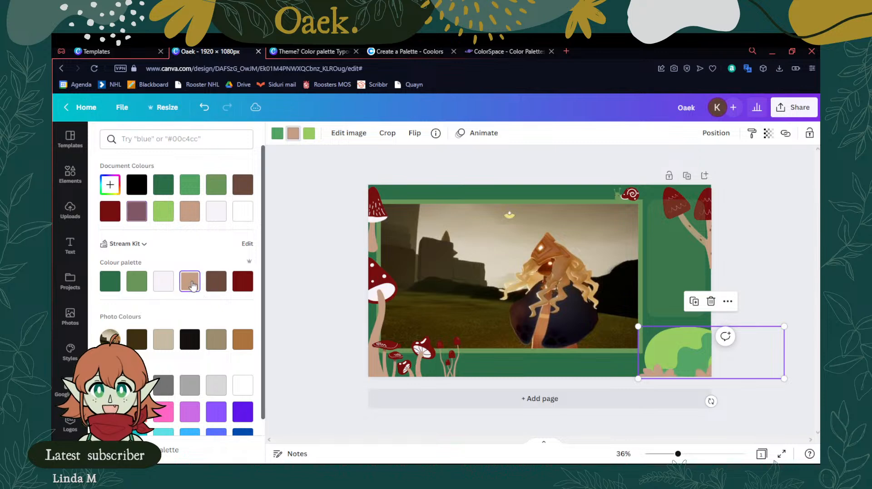
pyautogui.click(217, 282)
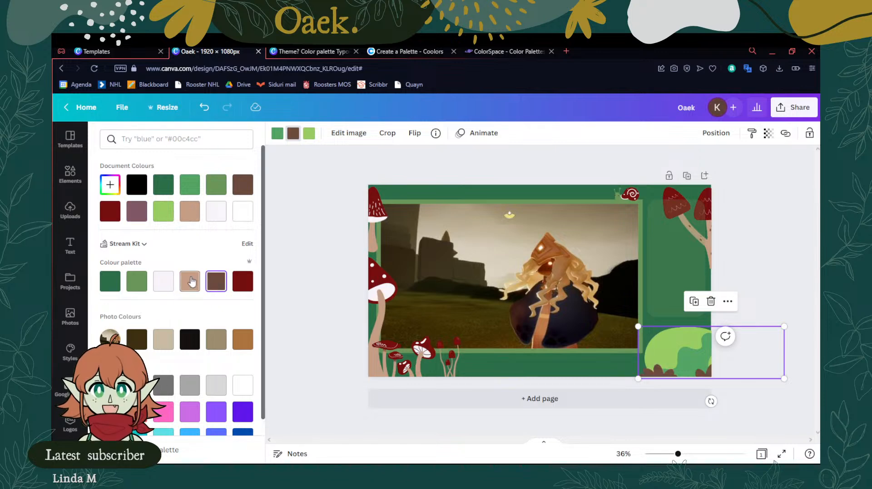
pyautogui.click(191, 282)
pyautogui.click(133, 285)
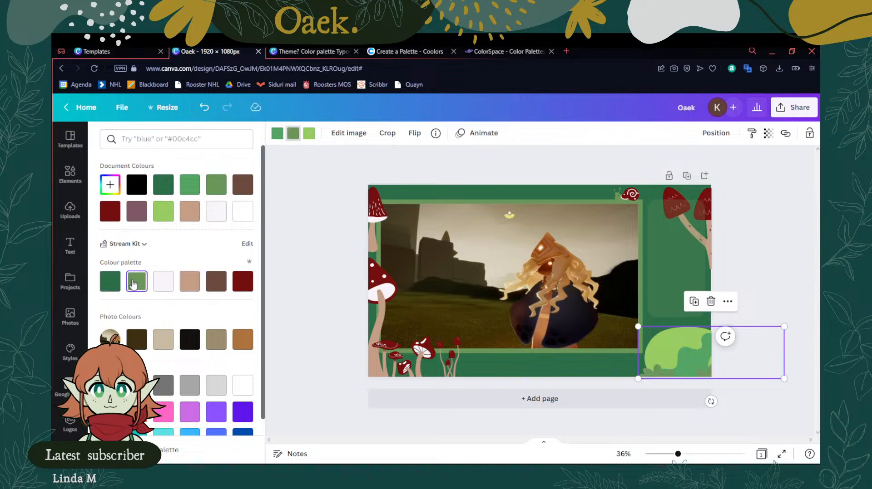
pyautogui.click(189, 282)
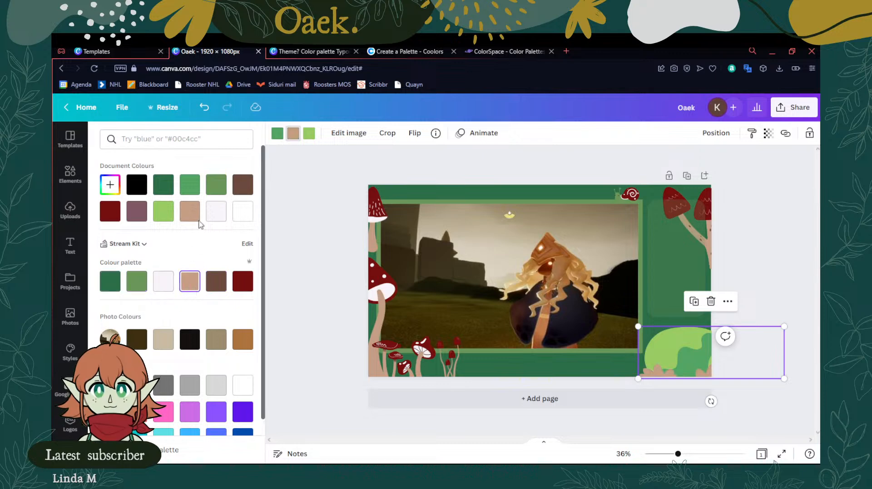
pyautogui.click(216, 281)
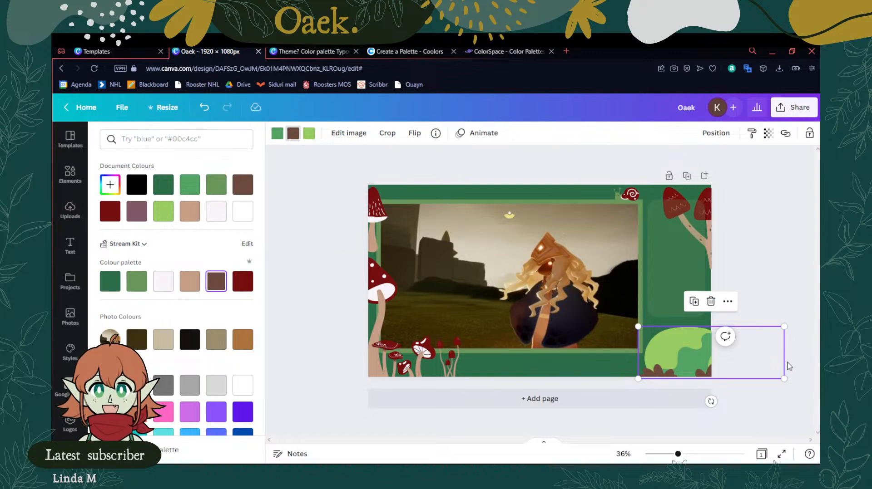
pyautogui.click(137, 282)
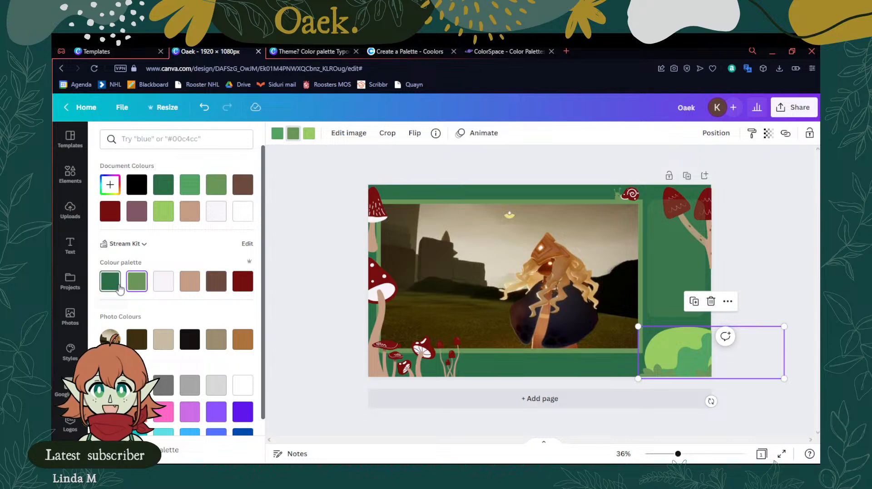
pyautogui.click(188, 282)
# Recolour the bushes' light green foliage to dark green #235037 and their mid-green foliage to the palette's medium green
pyautogui.click(309, 134)
pyautogui.click(137, 282)
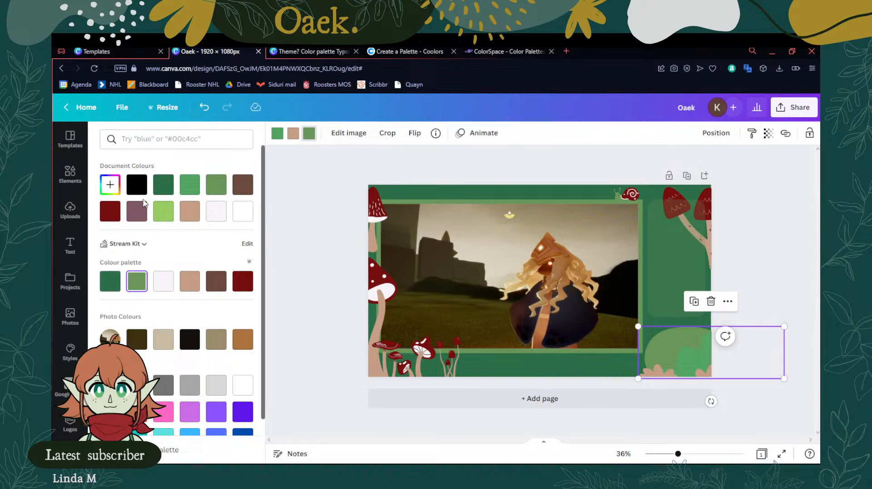
pyautogui.scroll(-1, 193, 319)
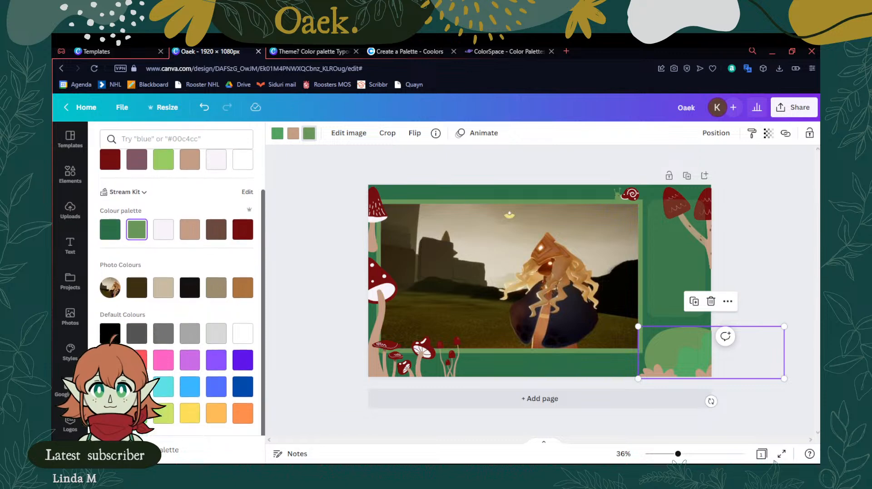
pyautogui.click(110, 414)
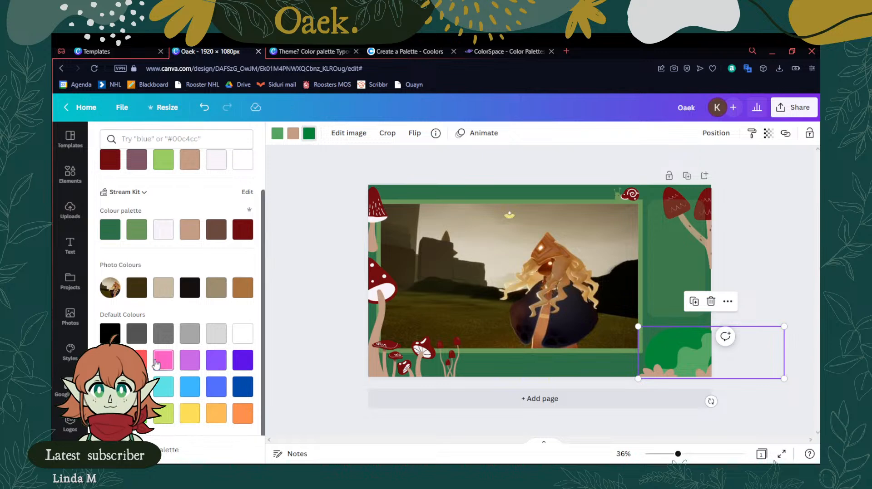
pyautogui.scroll(1, 159, 371)
pyautogui.click(104, 281)
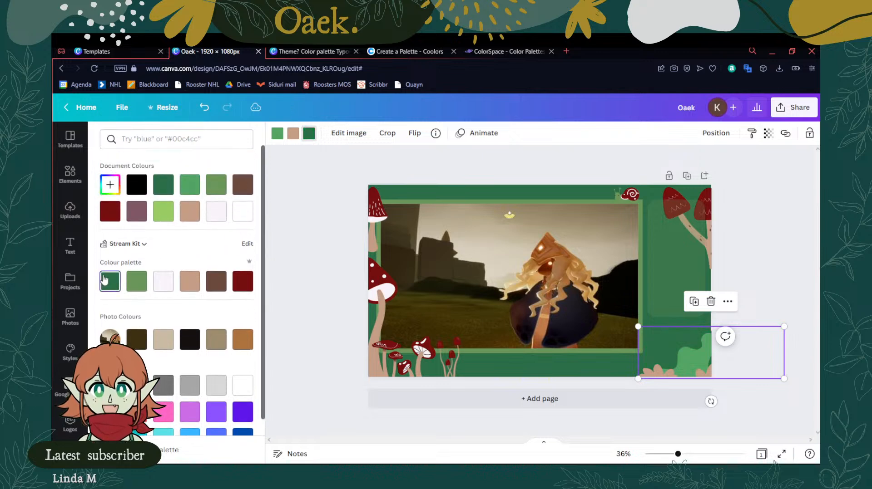
pyautogui.click(109, 186)
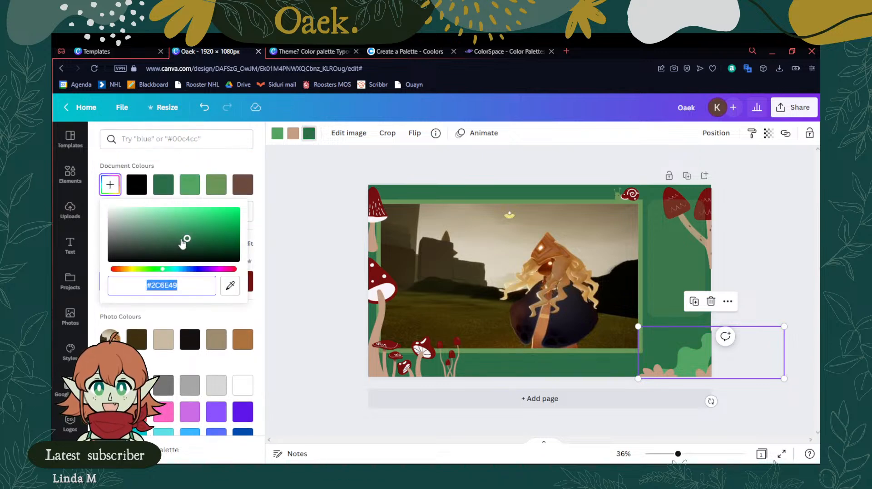
pyautogui.moveTo(182, 239); pyautogui.dragTo(181, 245)
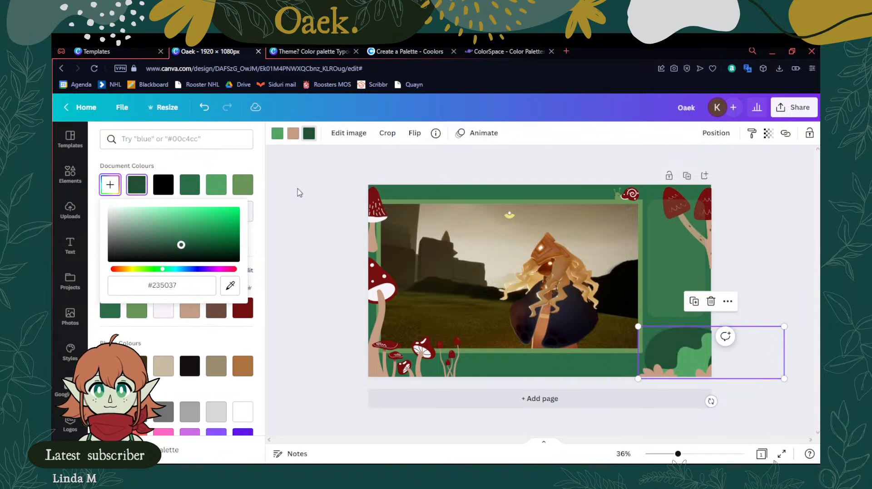
pyautogui.click(278, 134)
pyautogui.click(136, 308)
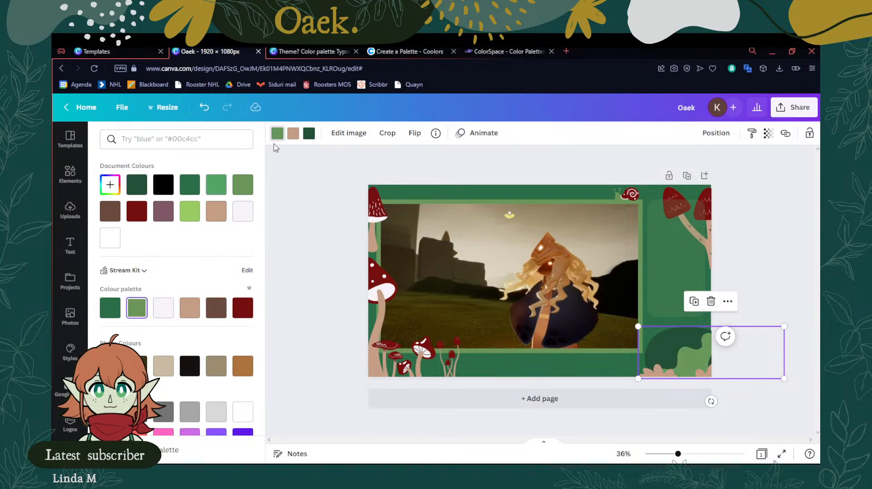
# Try the palette's dark red and brown on the bushes' base plants and return them to tan
pyautogui.click(294, 133)
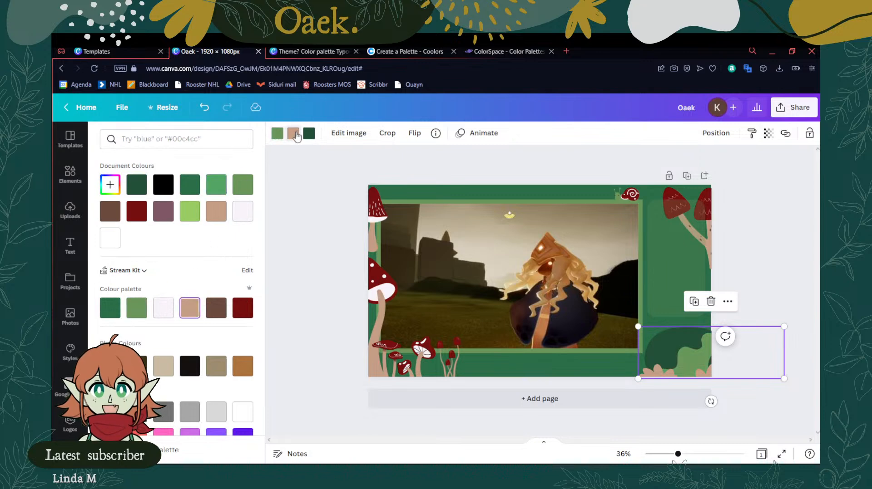
pyautogui.click(243, 316)
pyautogui.click(223, 318)
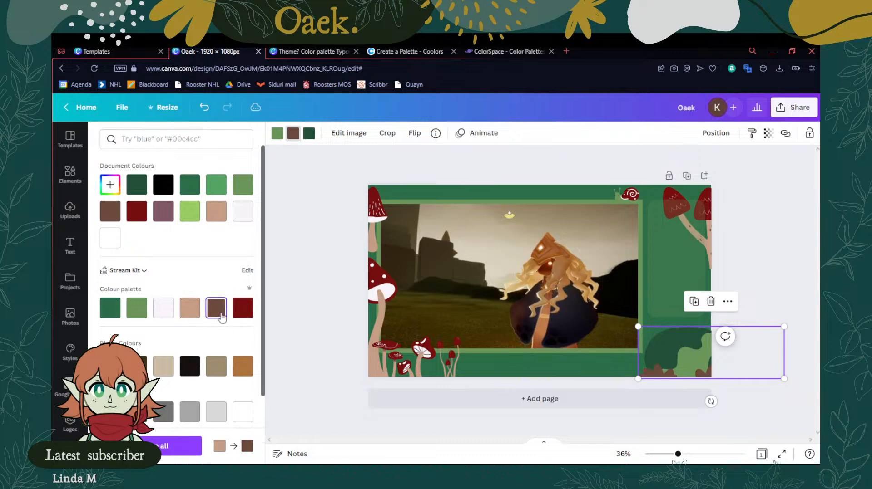
pyautogui.click(191, 318)
pyautogui.click(329, 336)
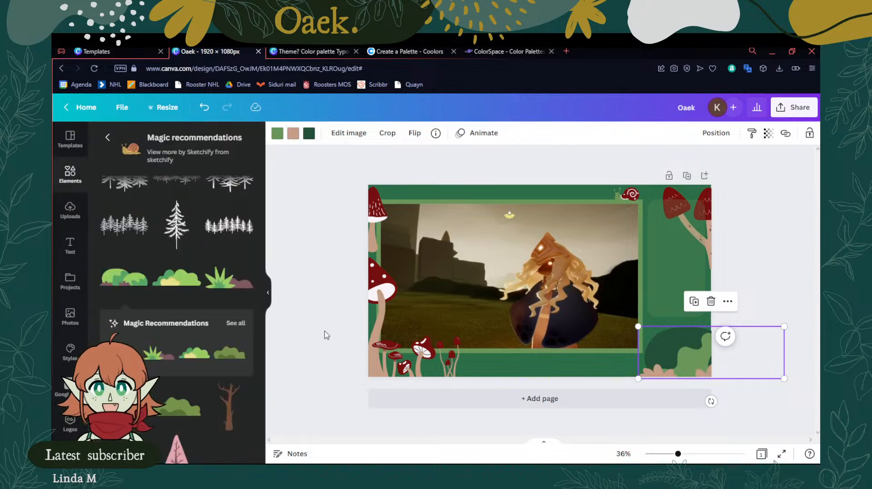
# Delete the recoloured rounded bushes from the overlay's lower right corner
pyautogui.click(329, 336)
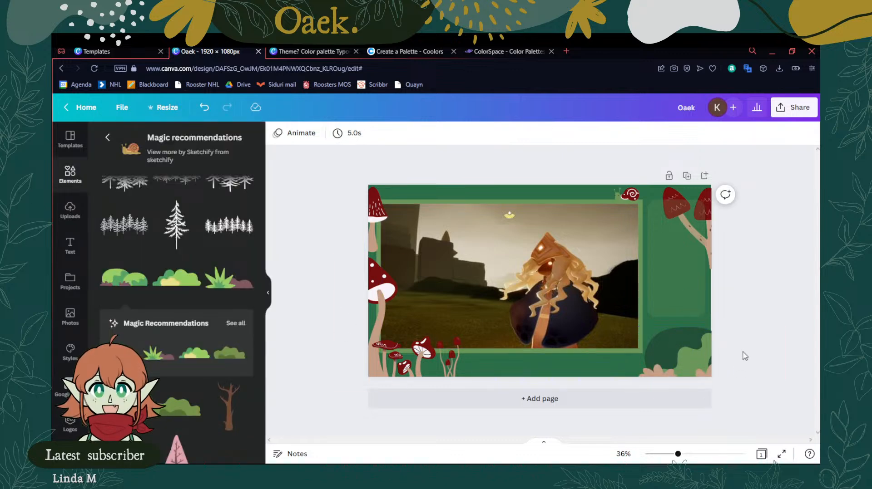
pyautogui.click(701, 364)
pyautogui.press('Delete')
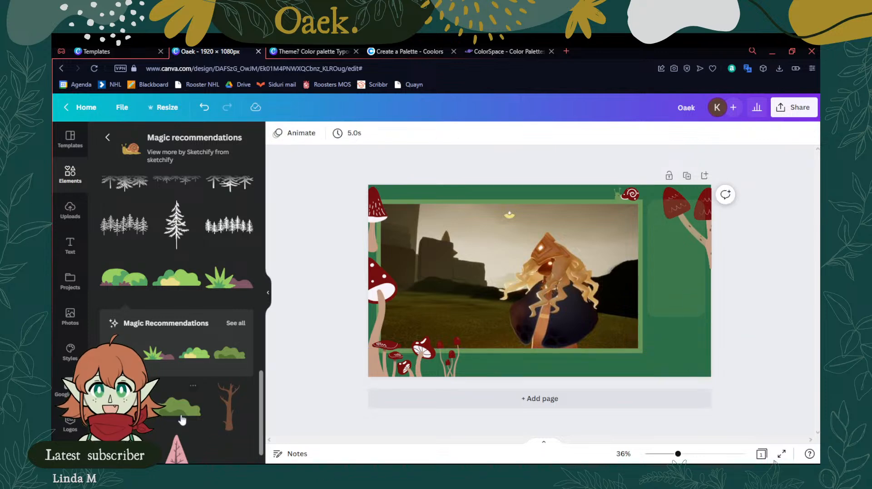
# Try the two-tone olive green bush, slightly enlarged, in the overlay's lower right corner, and delete it
pyautogui.click(182, 420)
pyautogui.moveTo(538, 305); pyautogui.dragTo(694, 361)
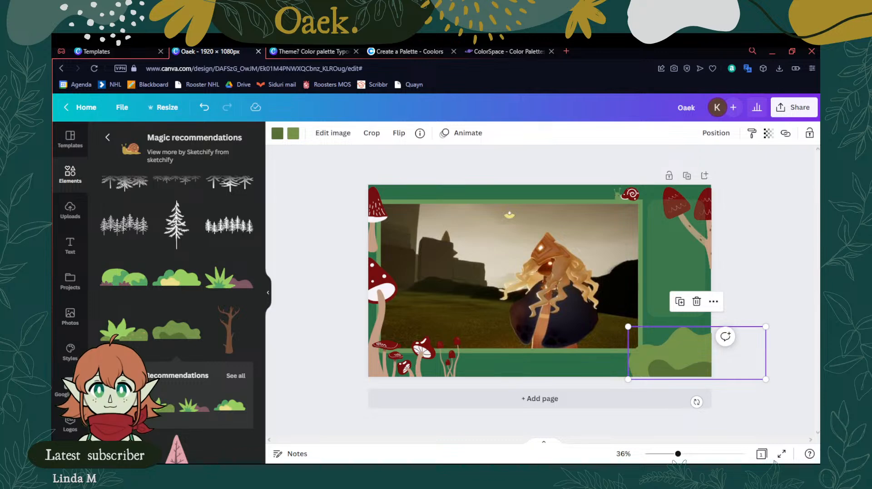
pyautogui.moveTo(679, 359)
pyautogui.mouseDown()
pyautogui.moveTo(701, 360)
pyautogui.moveTo(694, 357)
pyautogui.mouseUp()
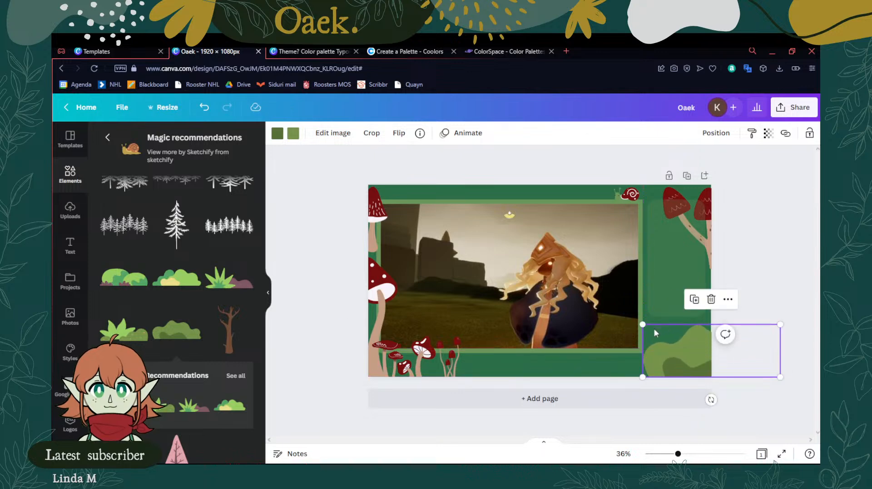
pyautogui.moveTo(642, 325); pyautogui.dragTo(641, 324)
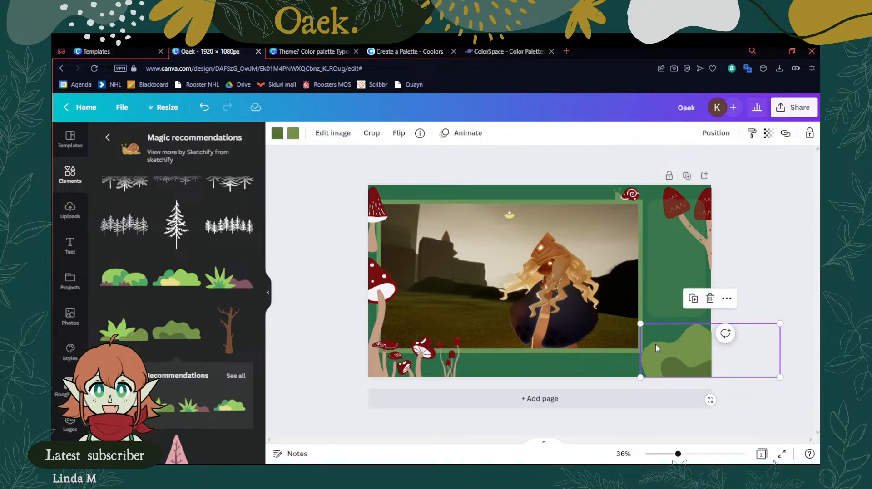
pyautogui.press('Delete')
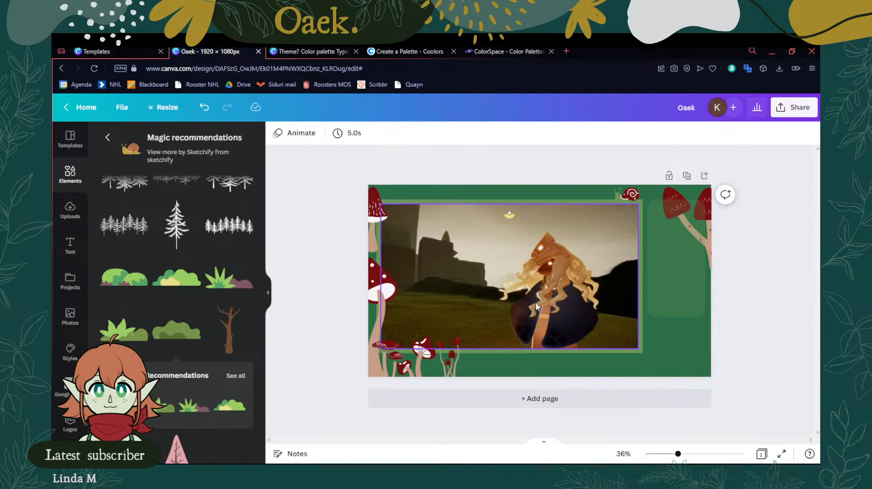
# Add the uploaded winking avatar image and scale it down into the overlay's lower right corner
pyautogui.scroll(-3, 164, 327)
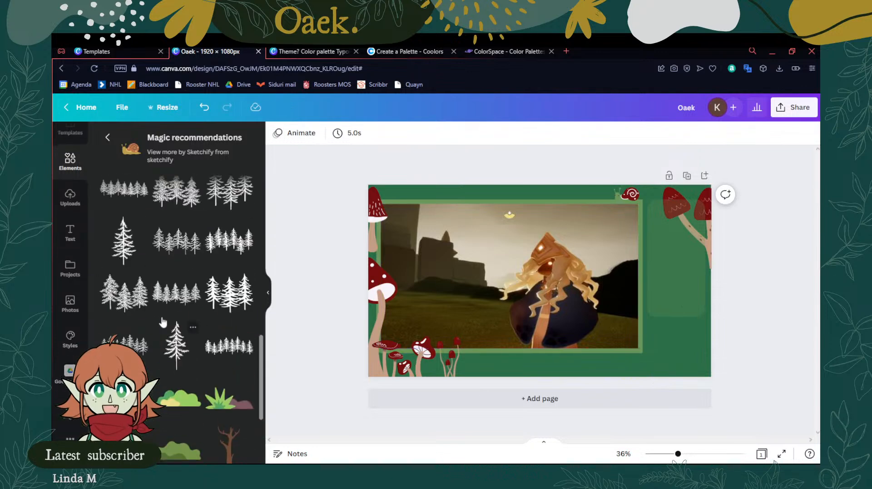
pyautogui.click(70, 197)
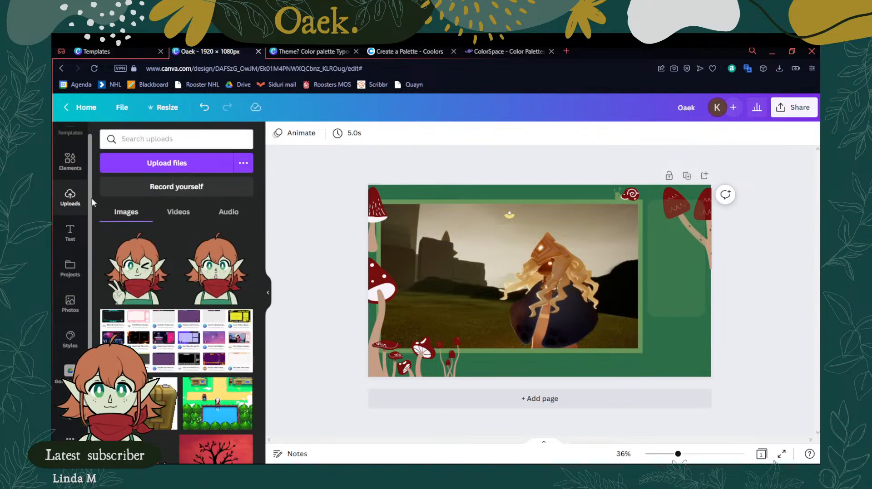
pyautogui.click(139, 274)
pyautogui.moveTo(572, 292); pyautogui.dragTo(703, 337)
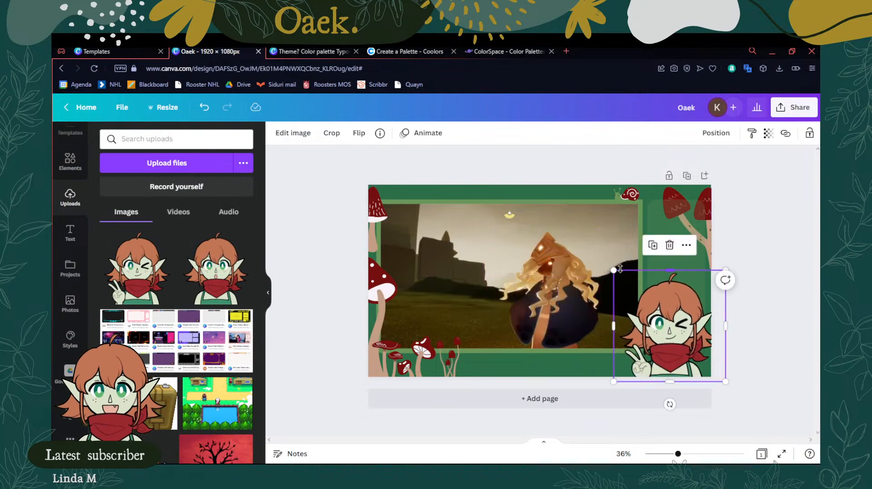
pyautogui.moveTo(613, 271); pyautogui.dragTo(641, 308)
pyautogui.click(765, 335)
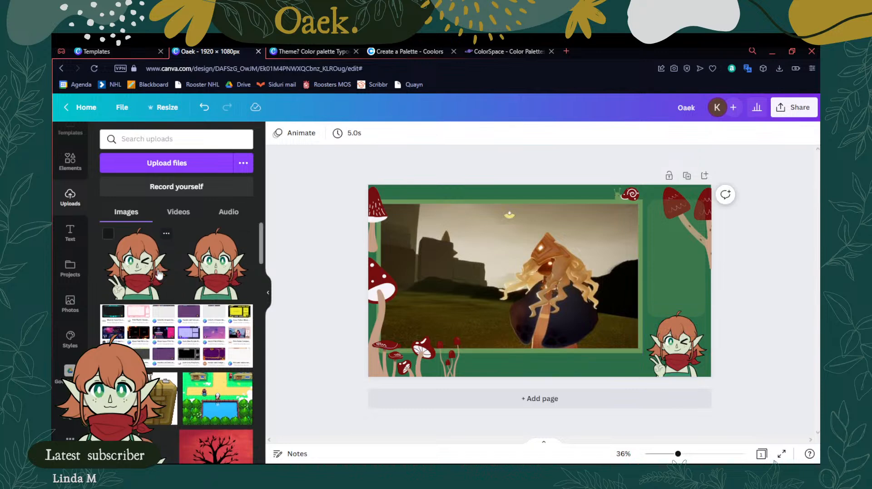
# Add the light green leafy bush from the magic recommendations and place it over the avatar
pyautogui.click(71, 162)
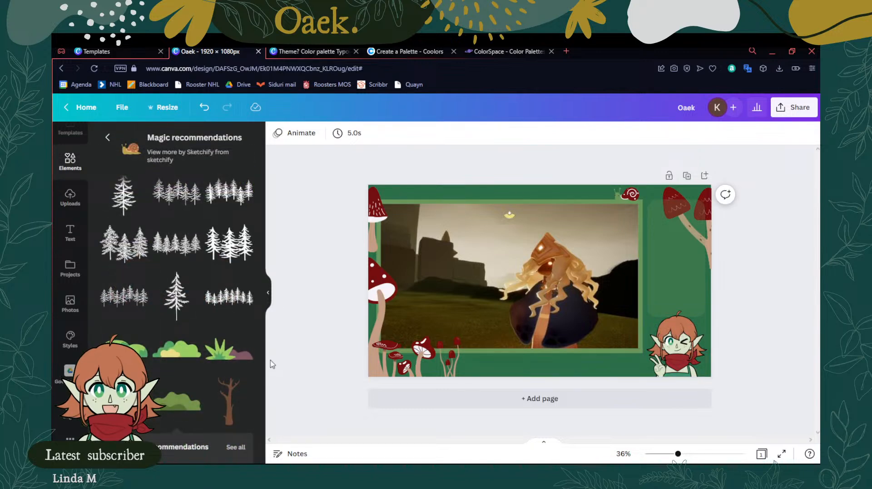
pyautogui.scroll(1, 63, 320)
pyautogui.scroll(-5, 210, 309)
pyautogui.scroll(4, 207, 305)
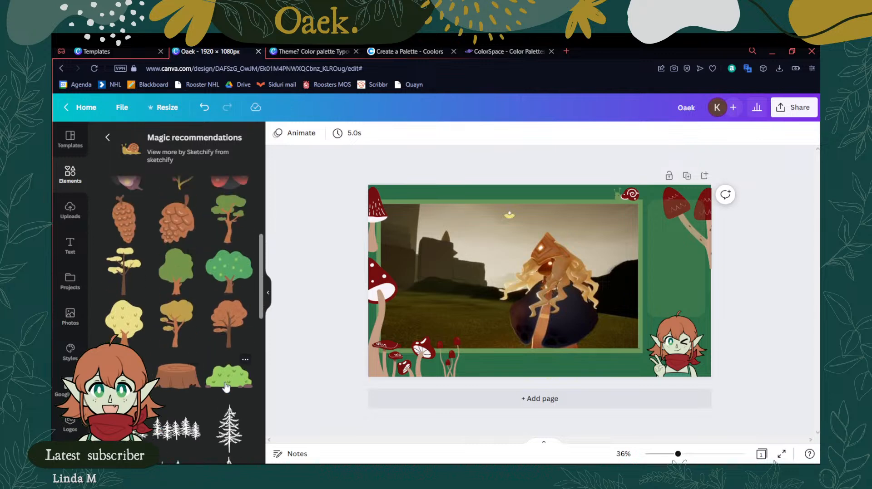
pyautogui.click(226, 387)
pyautogui.moveTo(513, 280); pyautogui.dragTo(655, 345)
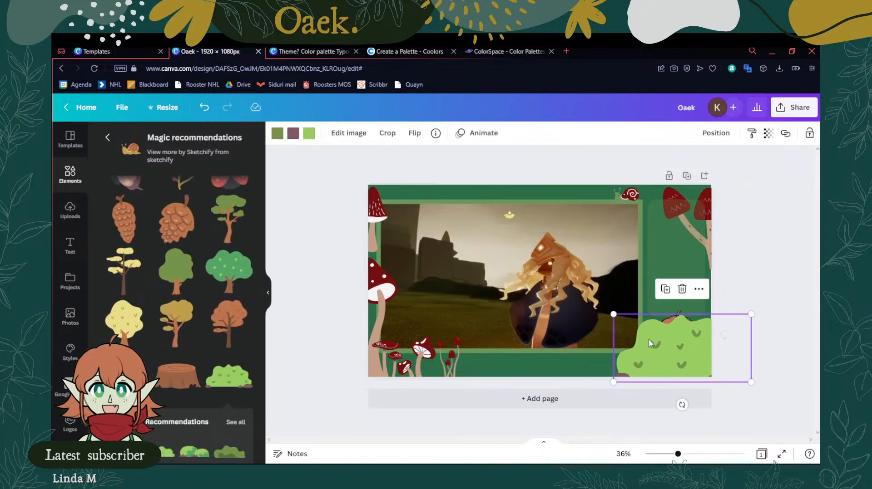
# Scale the light green bush down to fit around the avatar and send it backward behind the avatar
pyautogui.moveTo(613, 314); pyautogui.dragTo(647, 331)
pyautogui.moveTo(703, 365); pyautogui.dragTo(691, 371)
pyautogui.moveTo(631, 333); pyautogui.dragTo(628, 331)
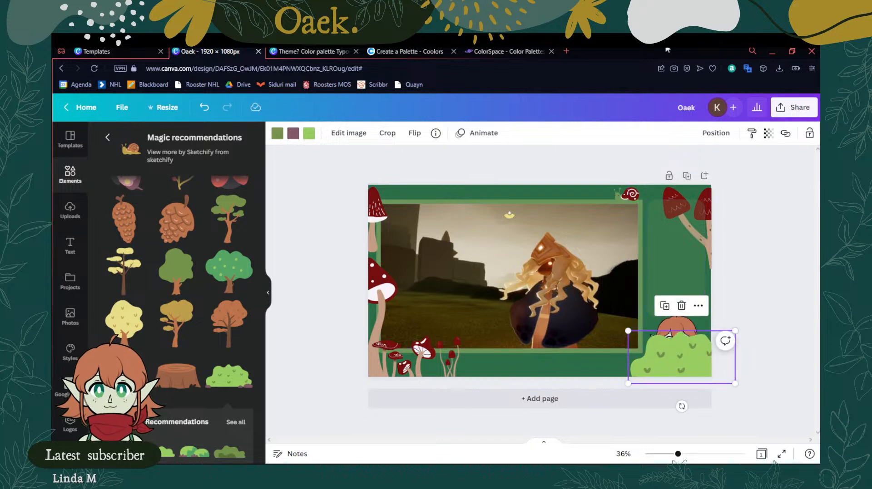
pyautogui.click(715, 133)
pyautogui.click(666, 169)
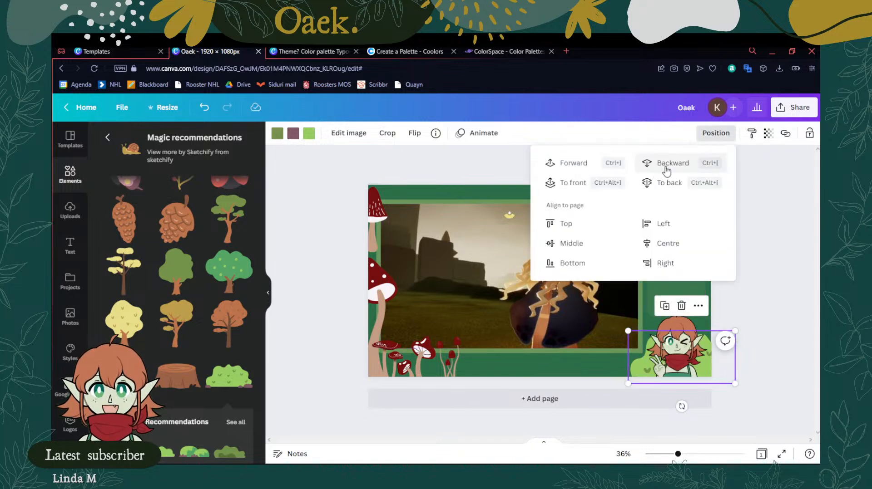
# Recolour the bush behind the avatar with the Stream Kit palette: light green for the foliage, dark green and dark red for its other two colours
pyautogui.click(776, 291)
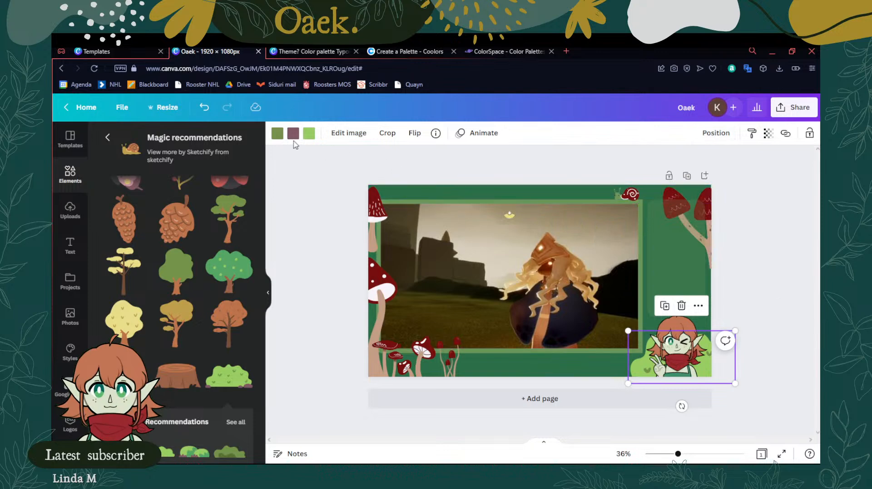
pyautogui.click(309, 133)
pyautogui.click(138, 287)
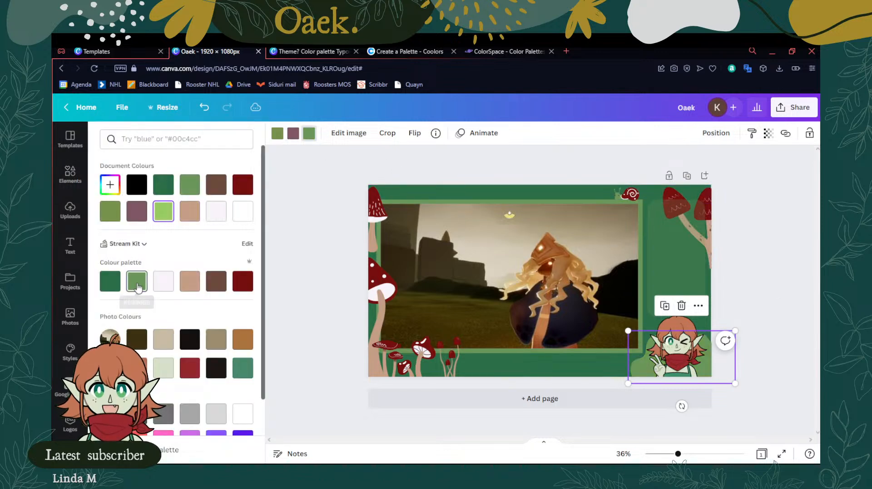
pyautogui.click(281, 137)
pyautogui.click(110, 282)
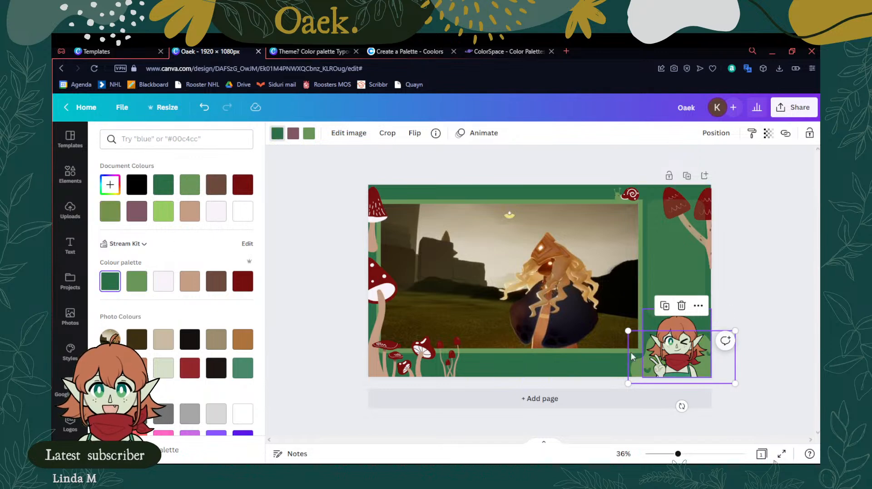
pyautogui.click(293, 136)
pyautogui.click(244, 283)
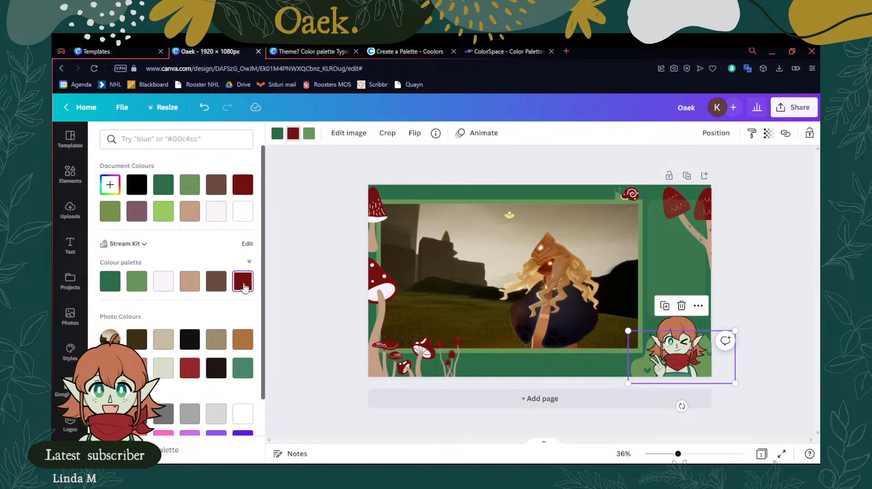
pyautogui.click(294, 266)
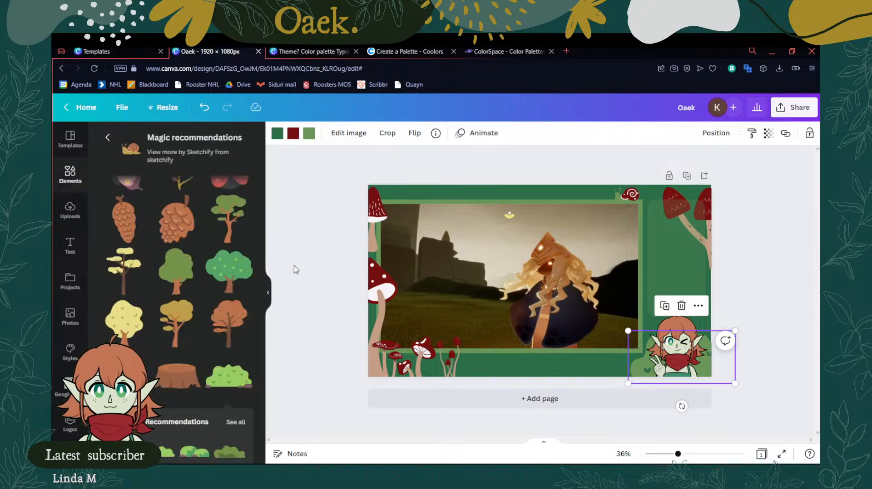
pyautogui.click(782, 289)
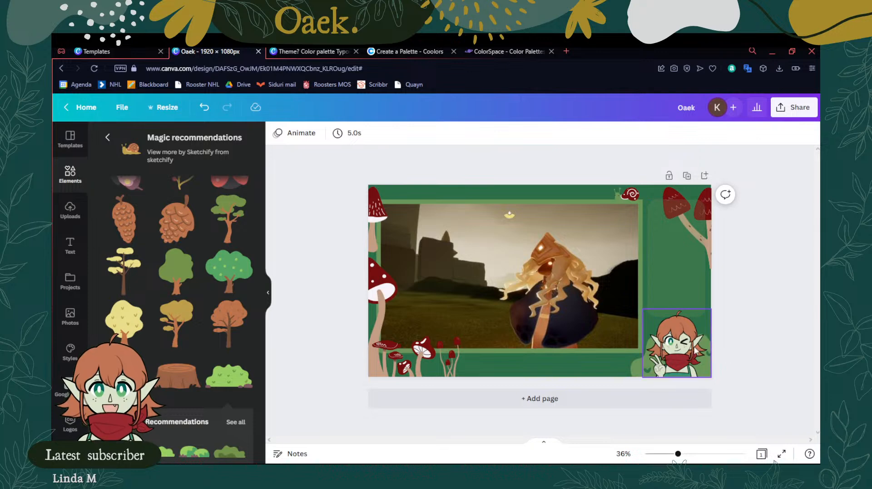
# Move the pointed red mushroom from the overlay's upper left corner down beside the avatar
pyautogui.scroll(3, 255, 316)
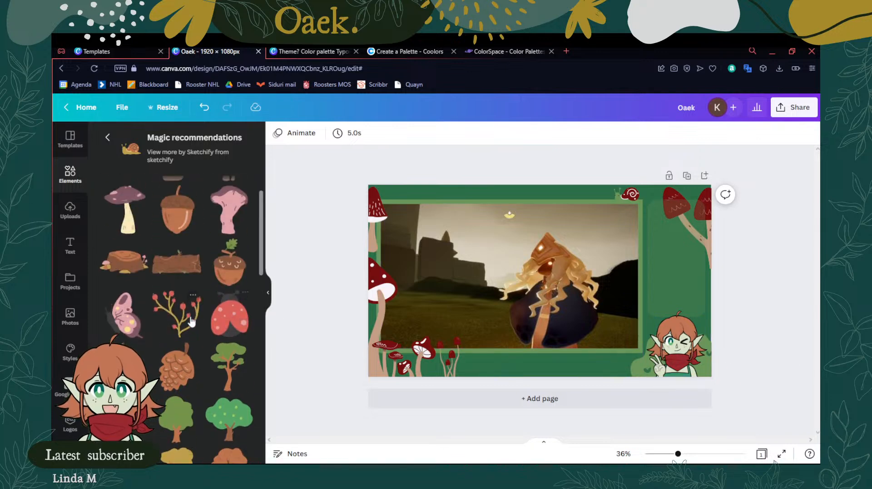
pyautogui.scroll(1, 191, 322)
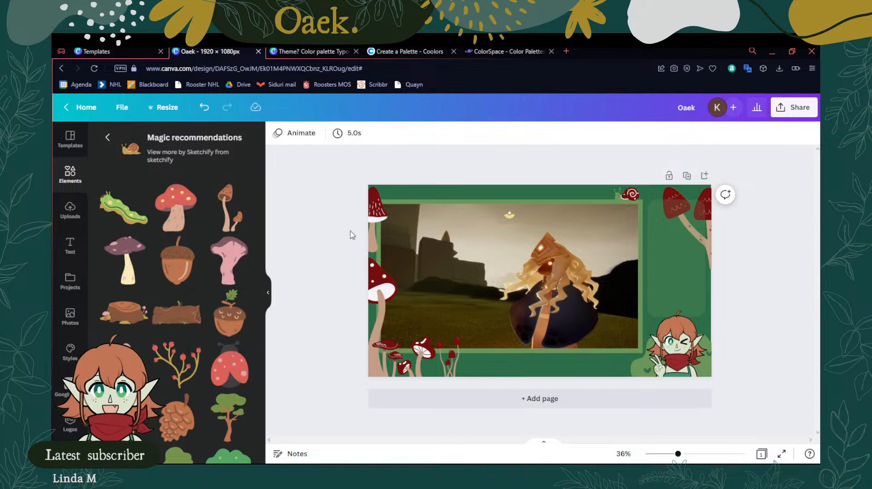
pyautogui.moveTo(374, 218); pyautogui.dragTo(644, 335)
pyautogui.click(722, 335)
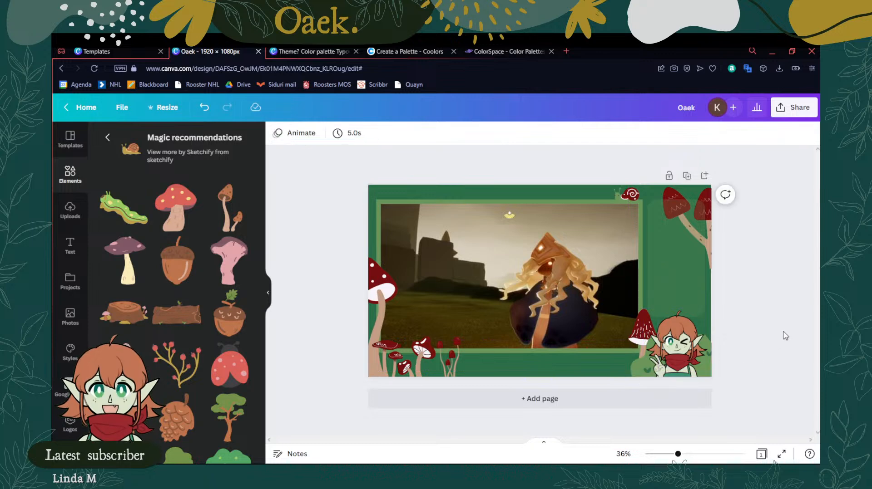
# Move the small thin mushroom cluster to the left of the avatar's bush and fine-tune its position and that of the pointed mushroom
pyautogui.moveTo(457, 368); pyautogui.dragTo(629, 373)
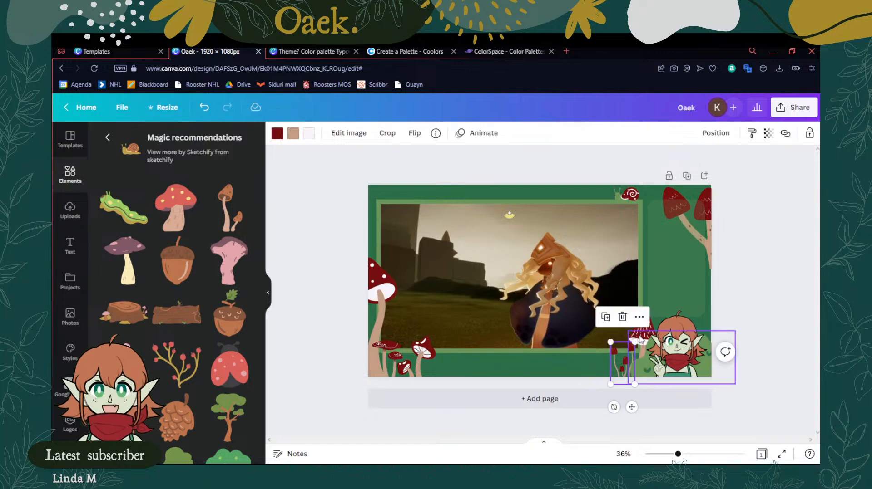
pyautogui.click(755, 322)
pyautogui.moveTo(642, 325); pyautogui.dragTo(638, 314)
pyautogui.moveTo(639, 314); pyautogui.dragTo(639, 315)
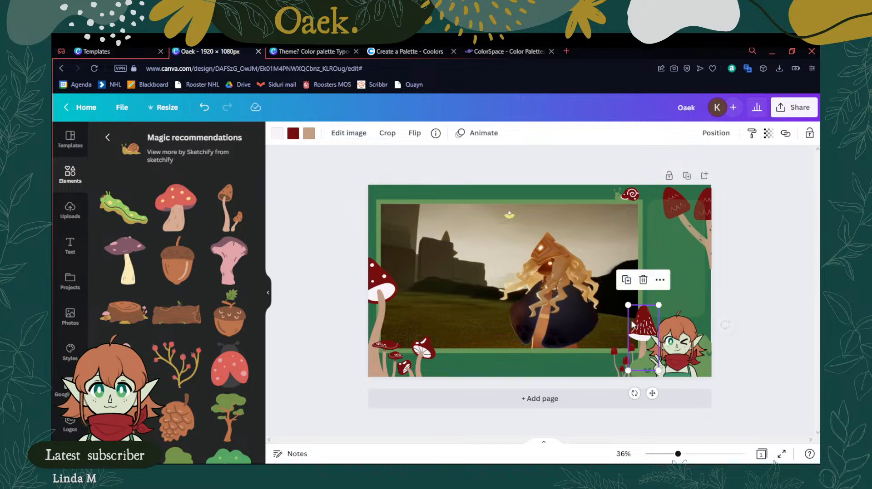
pyautogui.click(614, 362)
pyautogui.moveTo(616, 362); pyautogui.dragTo(614, 357)
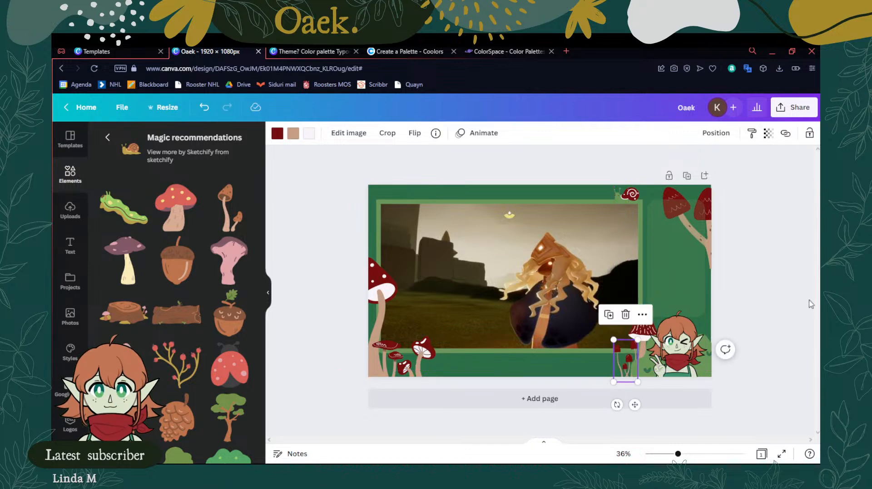
pyautogui.click(787, 310)
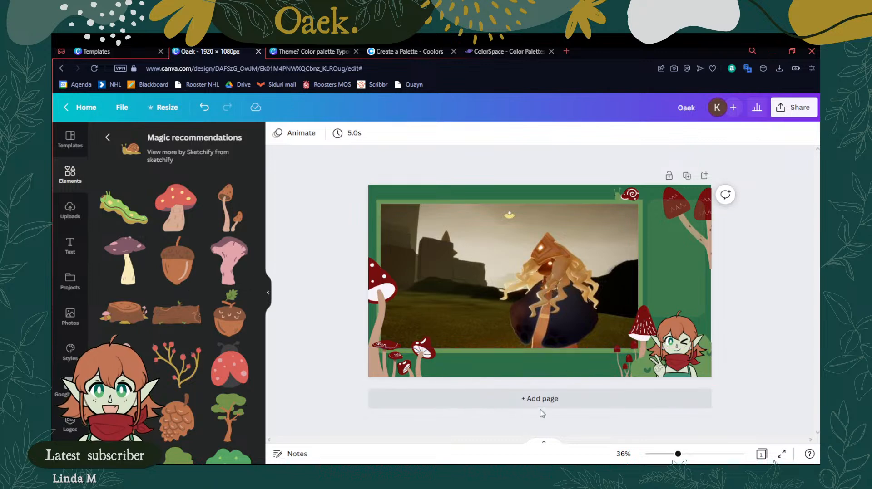
# Look through the Sketchify recommendations and the general graphics recommendations for another woodland decoration
pyautogui.scroll(-2, 167, 351)
pyautogui.scroll(-5, 167, 351)
pyautogui.scroll(-6, 175, 296)
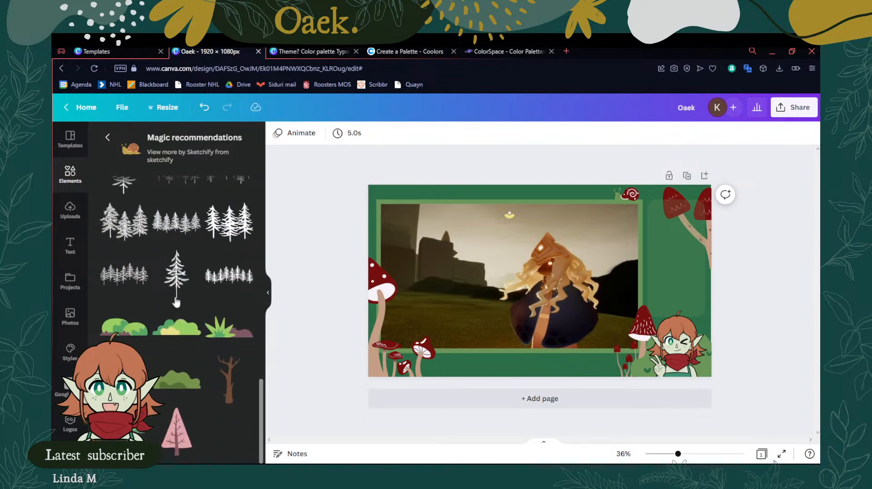
pyautogui.scroll(-6, 176, 302)
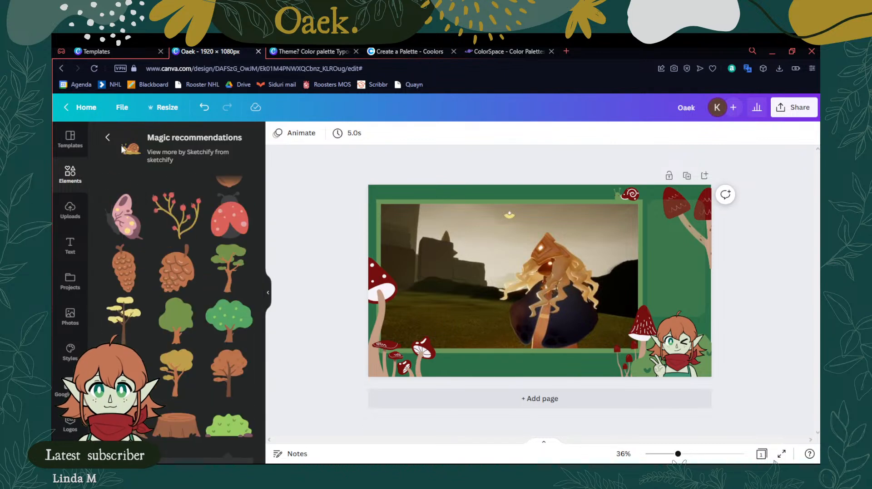
pyautogui.click(108, 137)
pyautogui.click(107, 137)
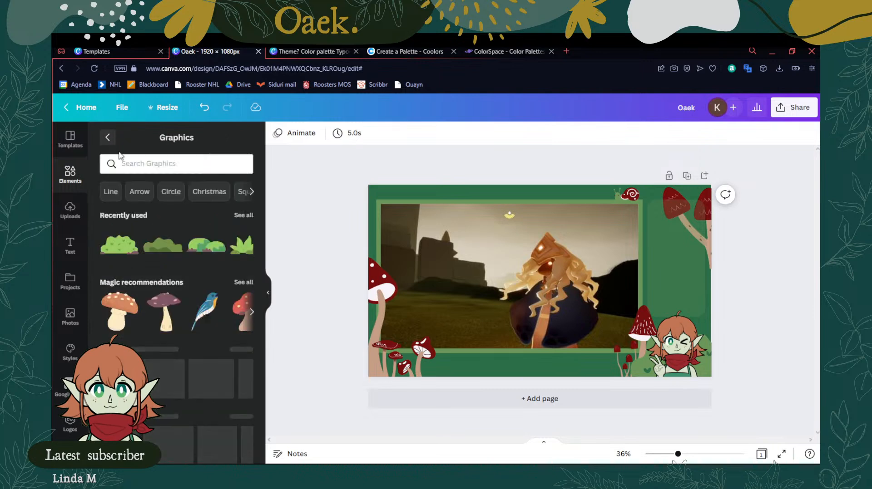
pyautogui.click(241, 282)
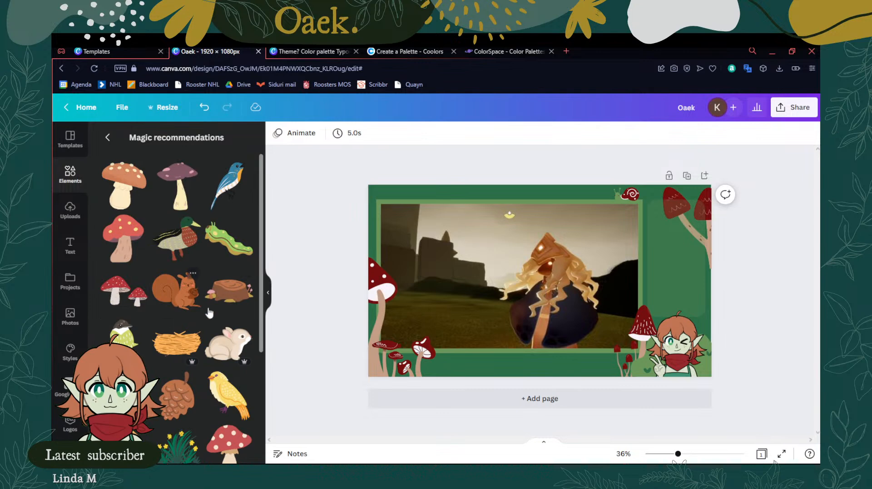
pyautogui.scroll(-3, 205, 302)
pyautogui.scroll(-3, 191, 323)
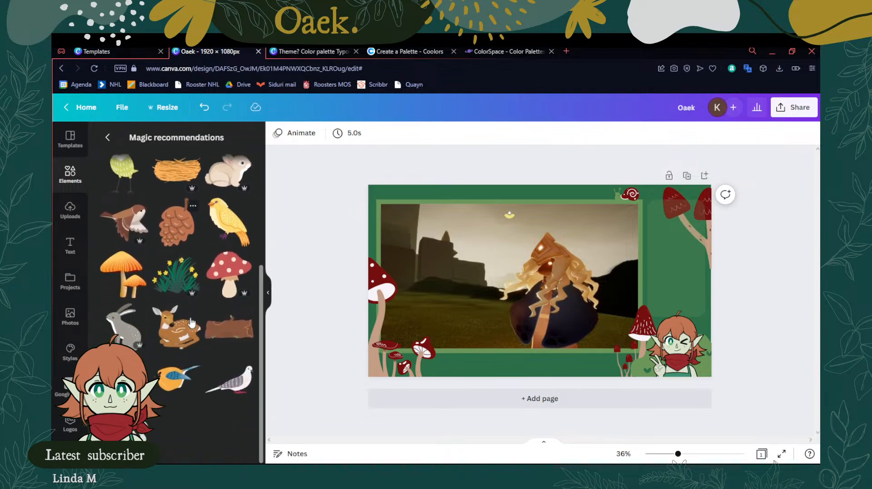
pyautogui.scroll(5, 190, 321)
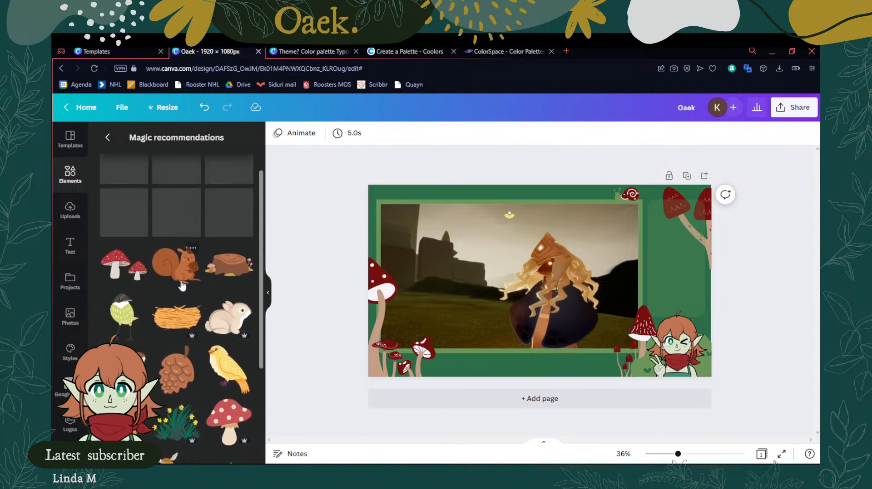
# Add the brown squirrel holding an acorn, scale it down and place it on the overlay's lower border beside the mushrooms
pyautogui.click(175, 263)
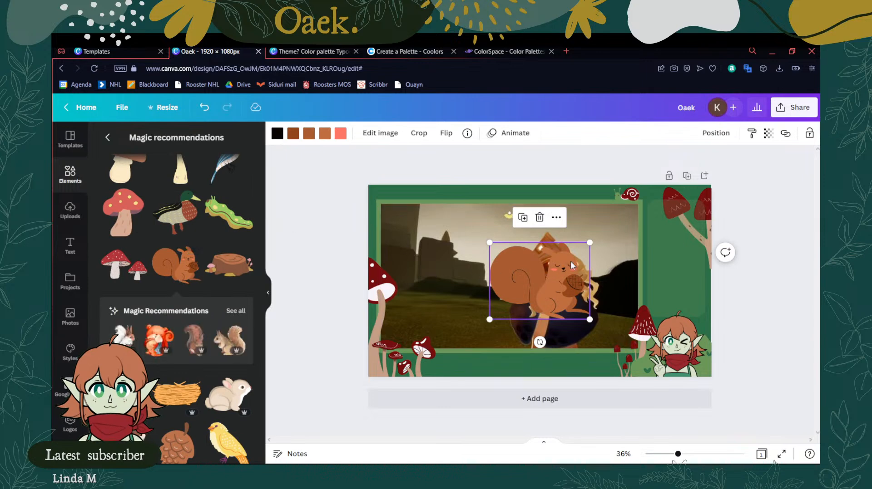
pyautogui.moveTo(589, 243); pyautogui.dragTo(504, 271)
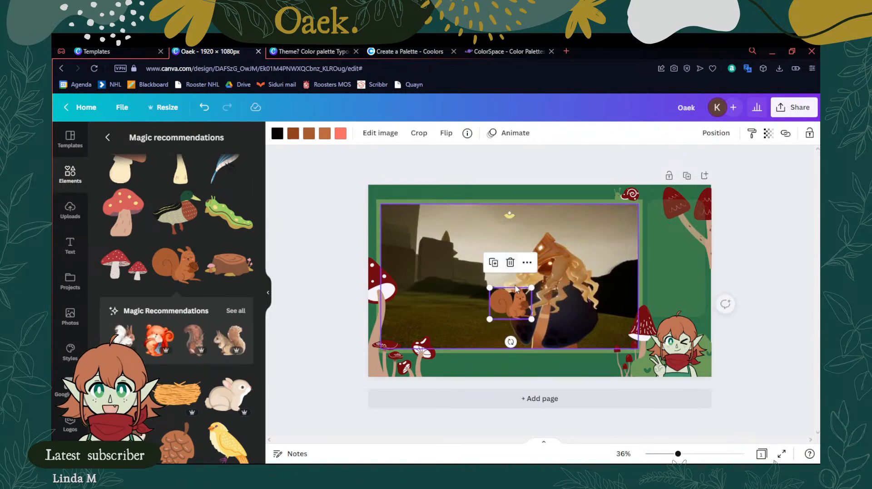
pyautogui.moveTo(506, 306); pyautogui.dragTo(472, 359)
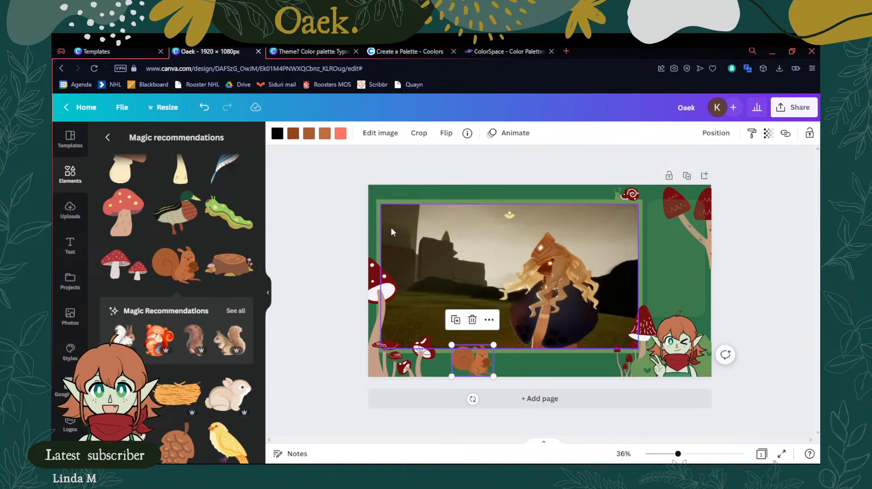
# Recolour the squirrel with the Stream Kit palette: dark red for the acorn, brown for the tail and tan for the body
pyautogui.click(293, 133)
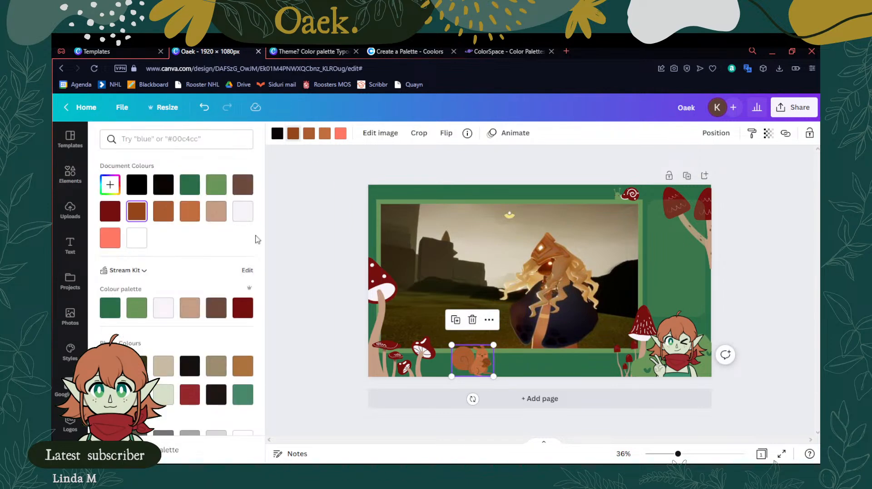
pyautogui.click(216, 309)
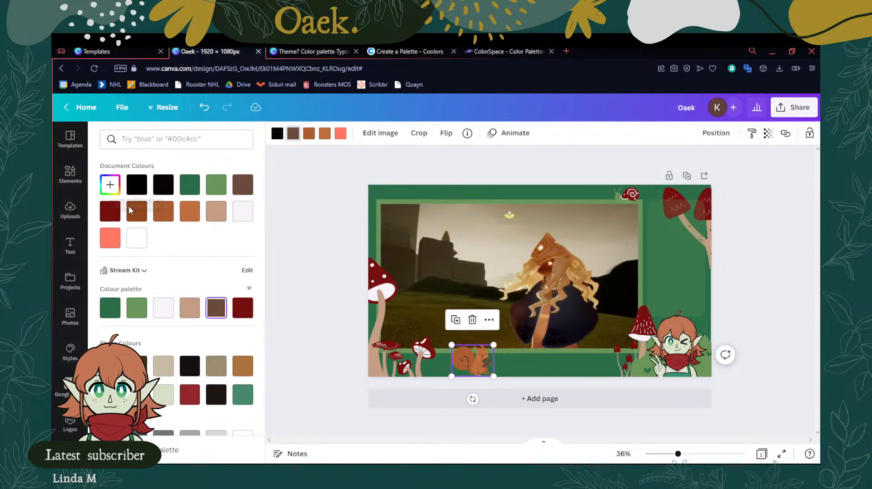
pyautogui.click(240, 190)
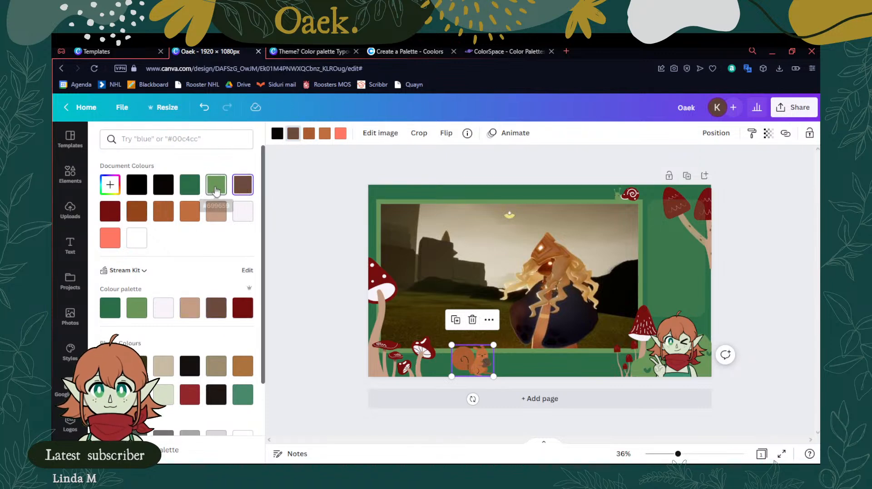
pyautogui.click(163, 184)
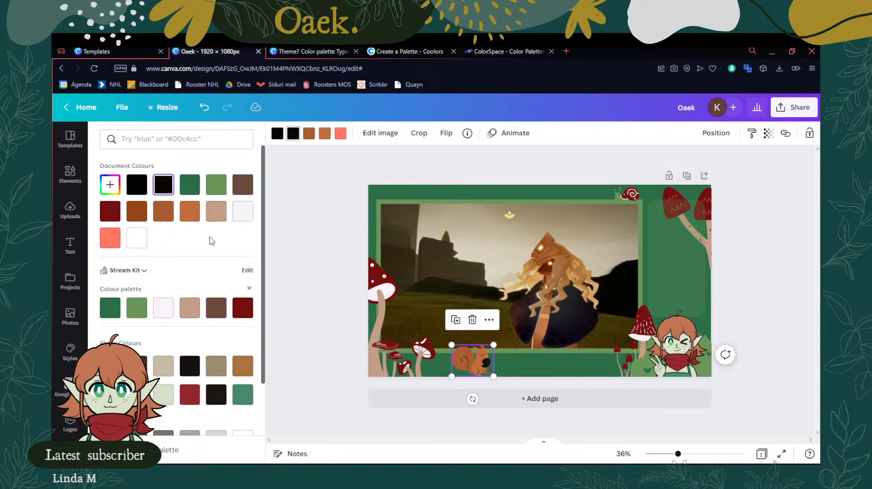
pyautogui.click(242, 308)
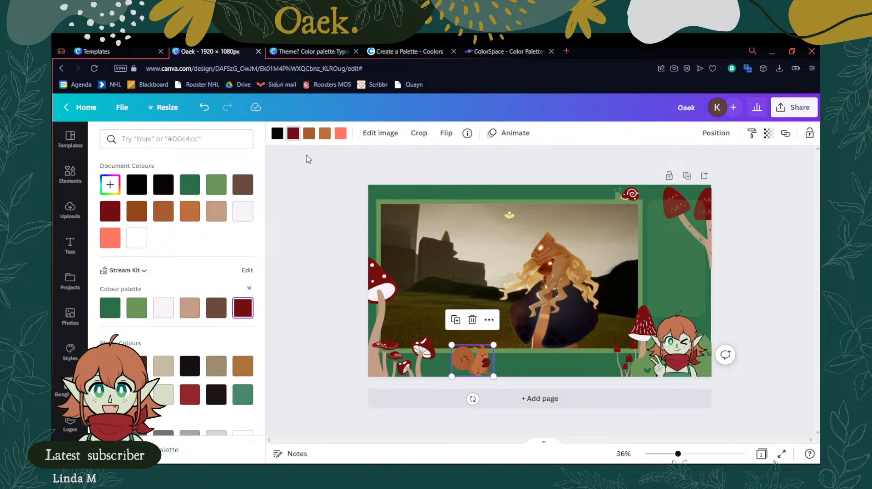
pyautogui.click(311, 141)
pyautogui.click(217, 310)
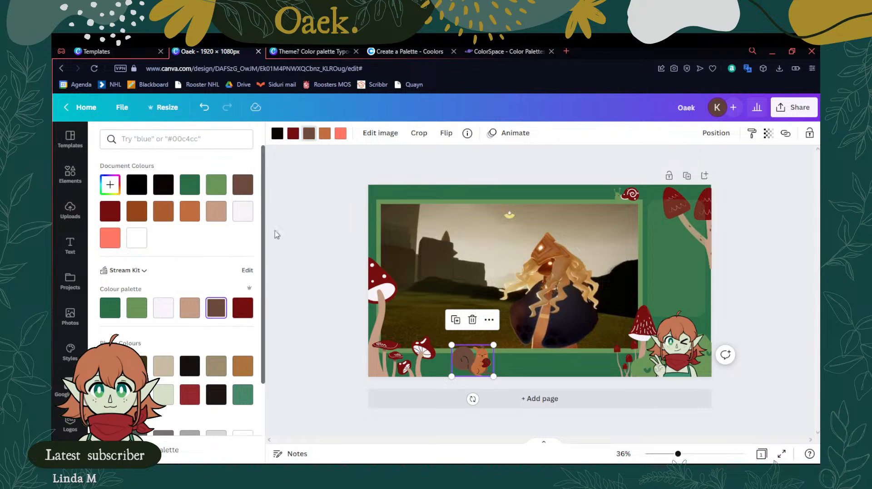
pyautogui.click(324, 133)
pyautogui.click(200, 309)
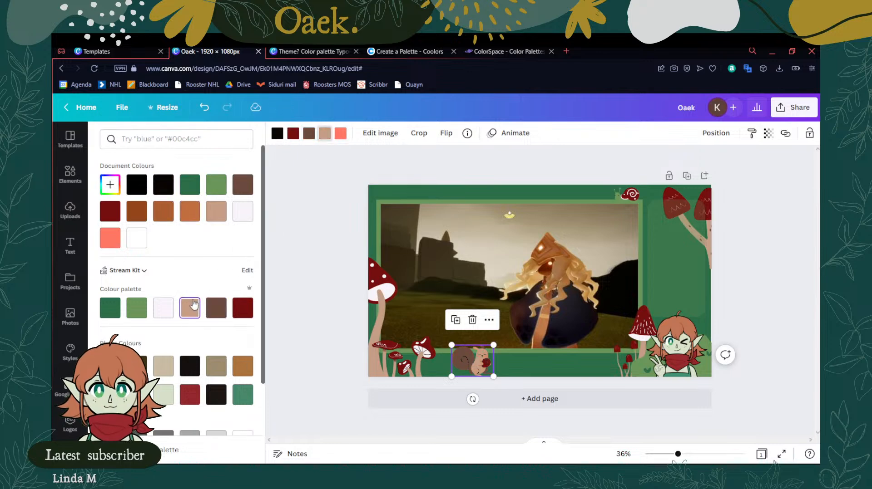
pyautogui.click(277, 133)
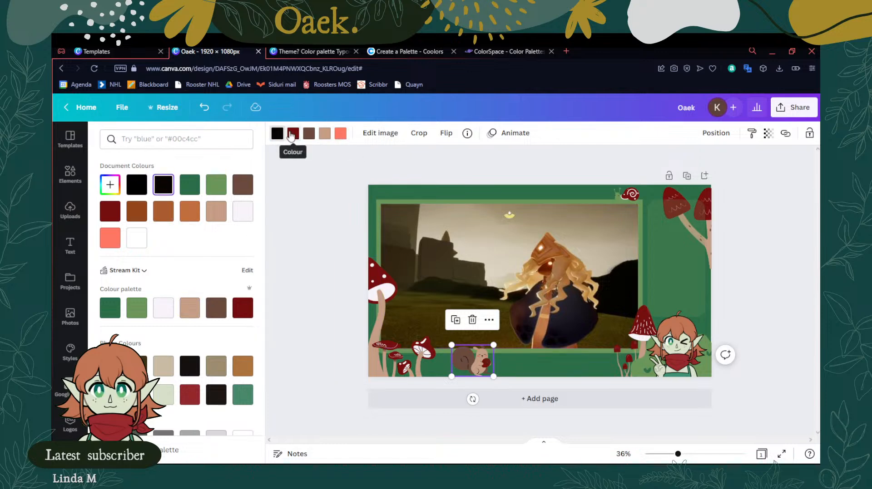
# Scale the squirrel down slightly closer to the mushrooms on the lower border, and delete it
pyautogui.moveTo(493, 345); pyautogui.dragTo(457, 363)
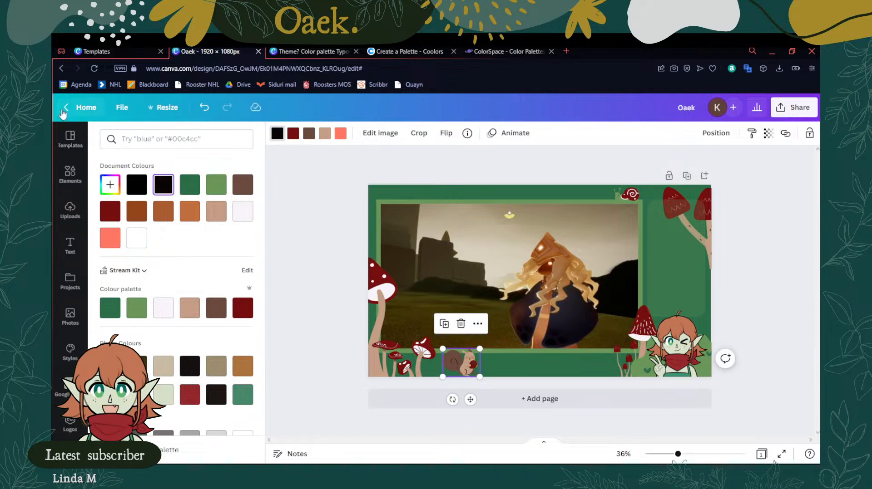
pyautogui.click(69, 175)
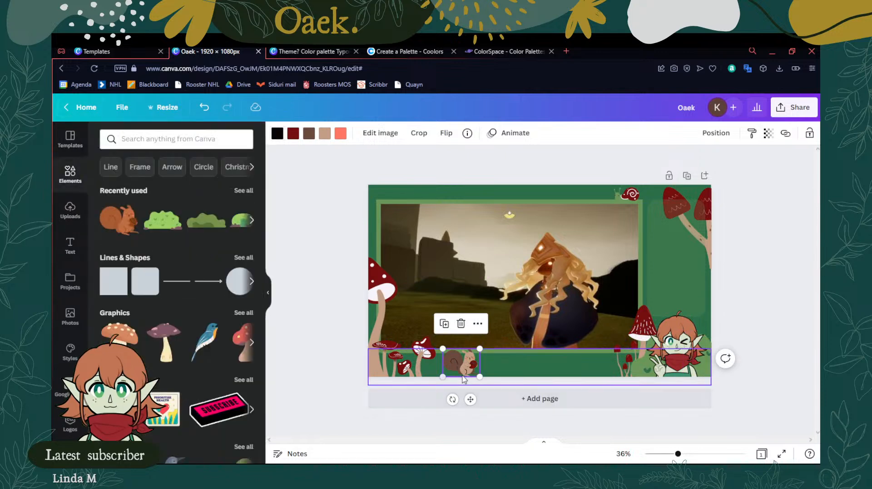
pyautogui.click(461, 323)
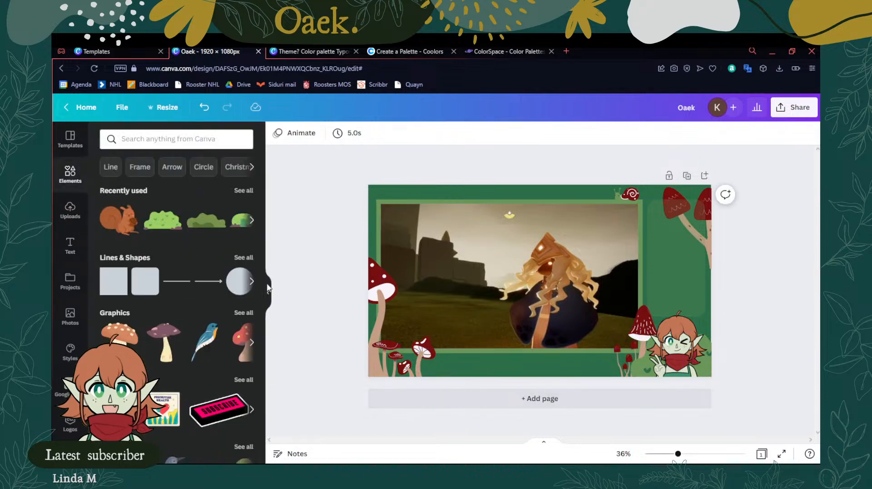
# Add the straw bird nest from the graphics recommendations, scale it down and place it in the overlay's upper-left corner
pyautogui.click(243, 312)
pyautogui.click(244, 283)
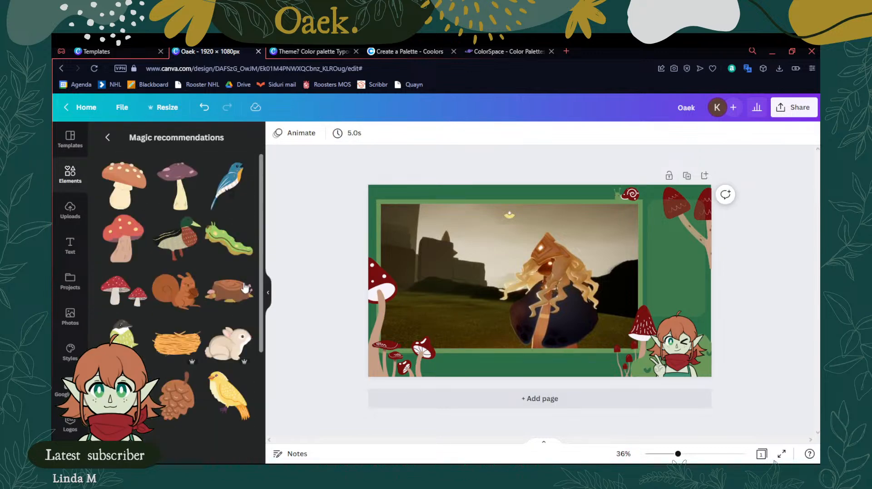
pyautogui.scroll(-2, 191, 296)
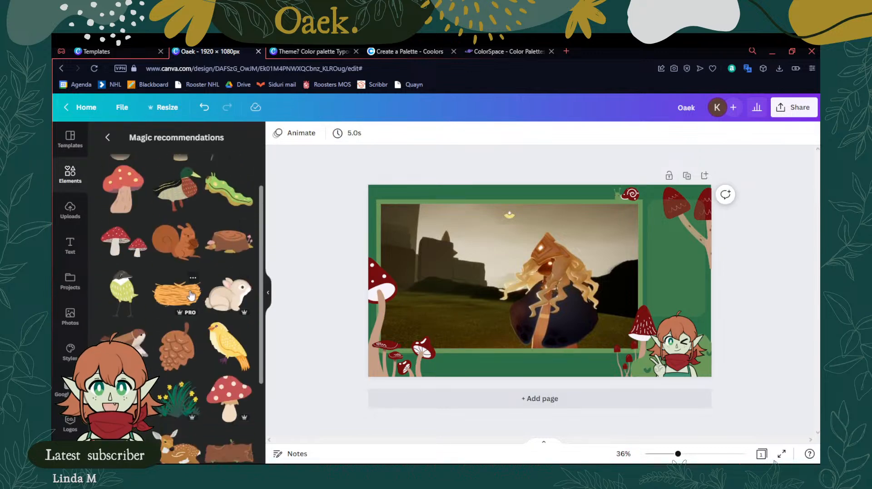
pyautogui.click(172, 303)
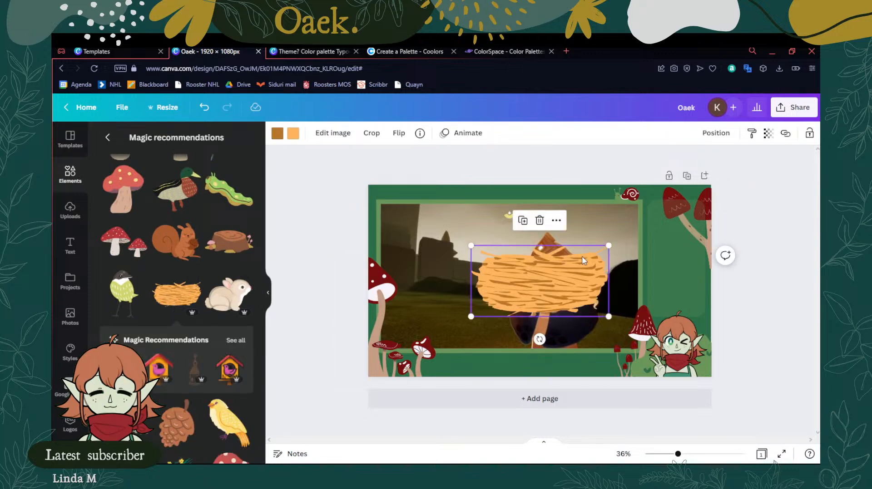
pyautogui.moveTo(608, 246); pyautogui.dragTo(389, 197)
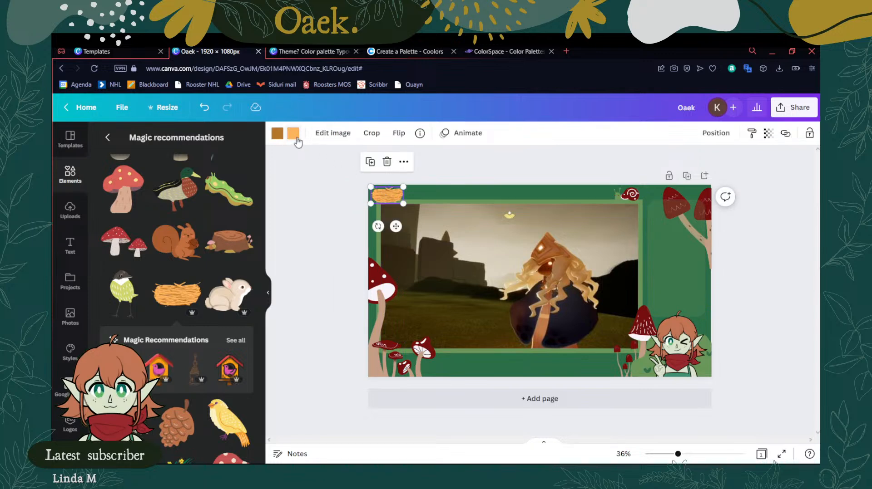
# Recolour the nest with the Stream Kit palette, using tan for the straw and brown for its darker strands
pyautogui.click(296, 139)
pyautogui.click(190, 282)
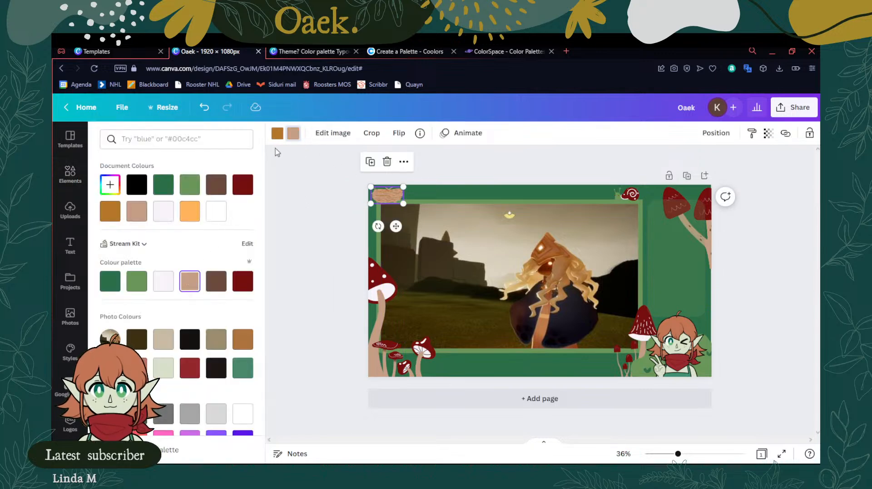
pyautogui.click(275, 135)
pyautogui.click(211, 282)
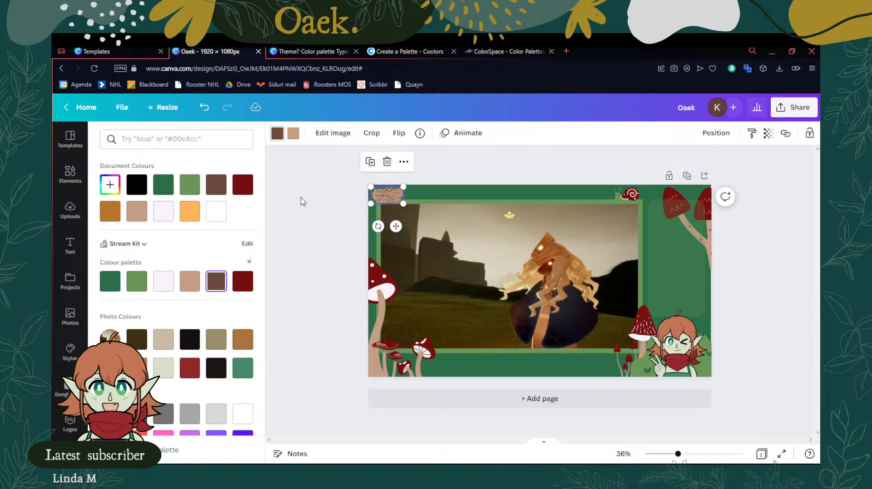
pyautogui.click(302, 205)
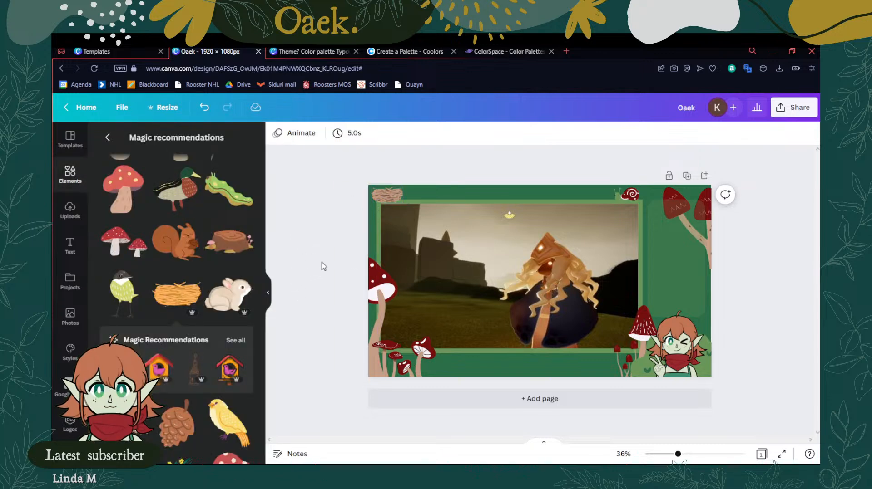
# Try the yellow-flowered plant on the lower border beside the small mushrooms, and delete it
pyautogui.scroll(-2, 206, 296)
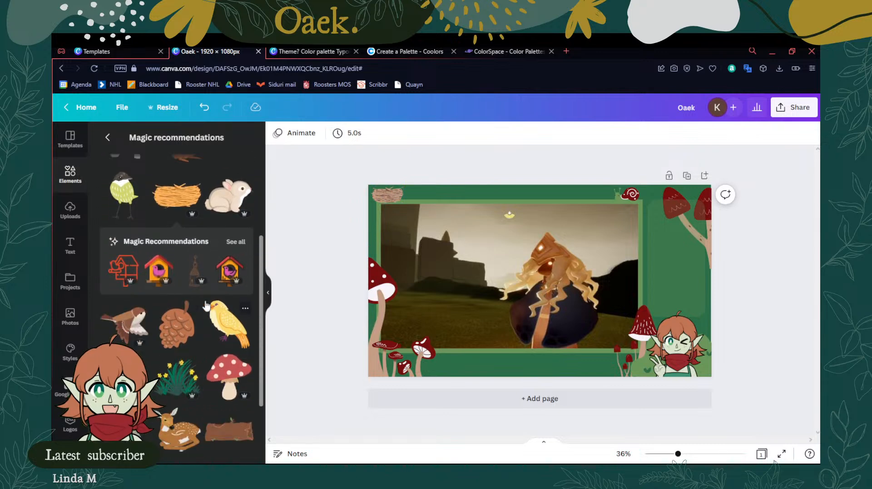
pyautogui.click(182, 385)
pyautogui.moveTo(554, 278); pyautogui.dragTo(587, 368)
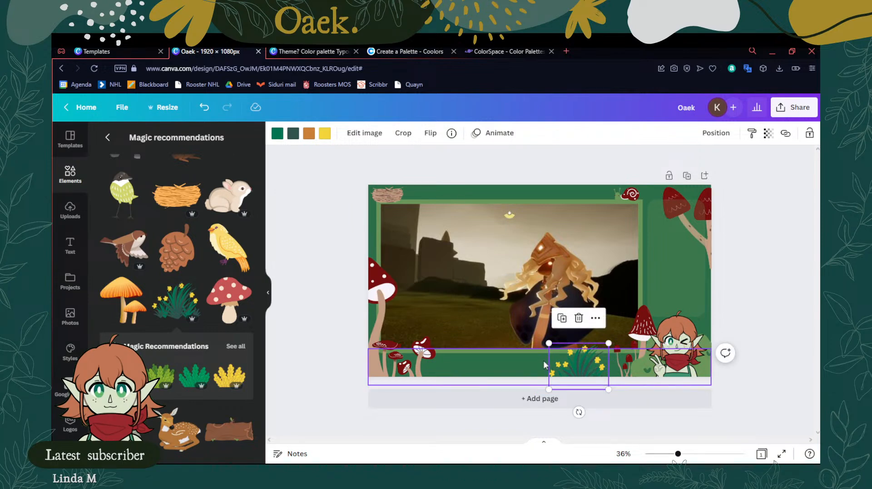
pyautogui.press('Delete')
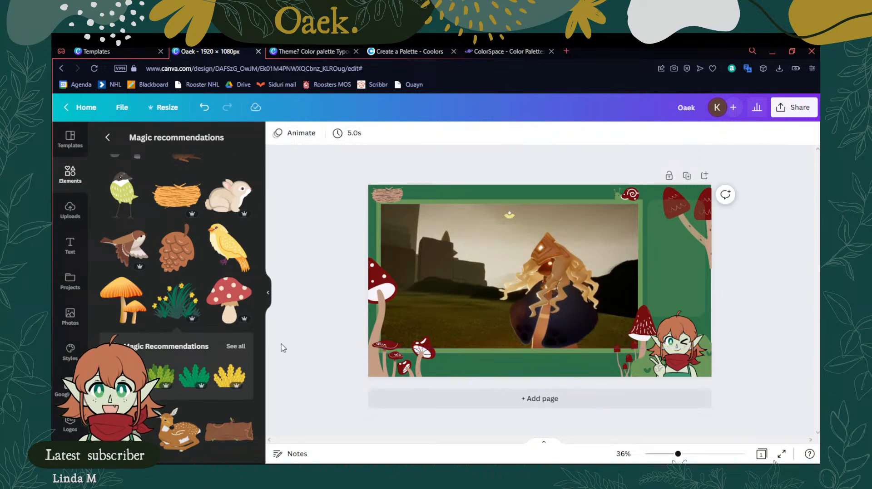
# Look through the remaining graphics recommendations for another woodland decoration, including the details of the grey and white bird illustration
pyautogui.scroll(-3, 220, 351)
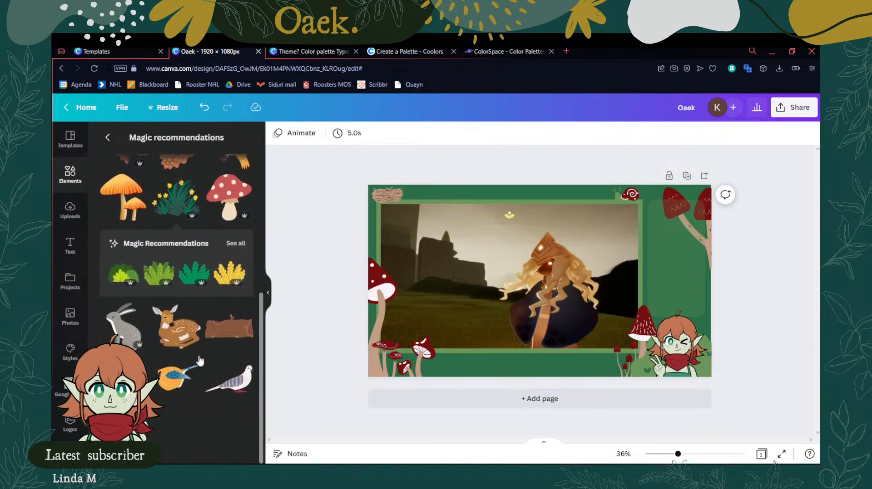
pyautogui.scroll(1, 192, 364)
pyautogui.scroll(2, 191, 363)
pyautogui.scroll(-2, 189, 362)
pyautogui.scroll(-1, 189, 362)
pyautogui.click(244, 364)
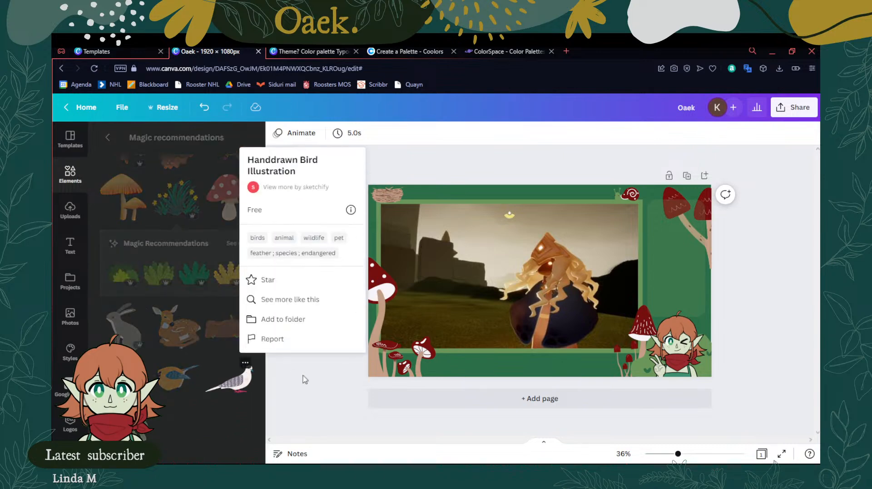
pyautogui.click(305, 380)
pyautogui.scroll(6, 227, 377)
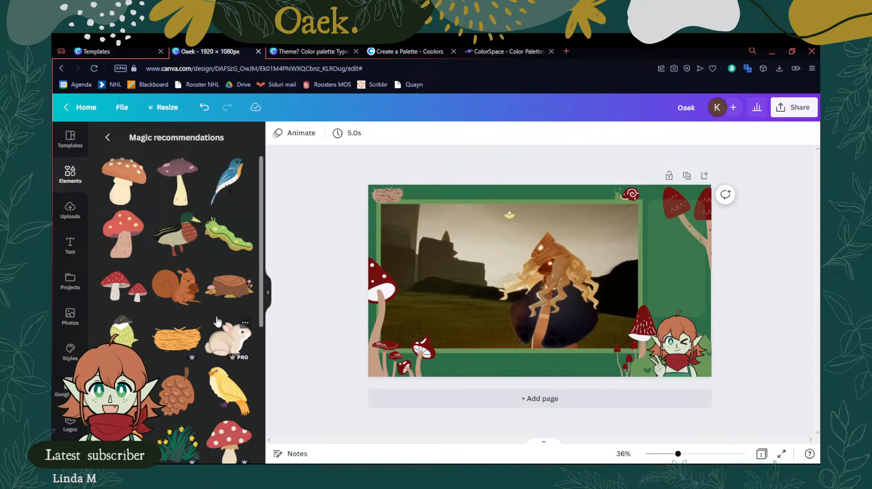
# Try the pair of red-capped mushrooms over the lower part of the gameplay area, and delete it
pyautogui.click(110, 296)
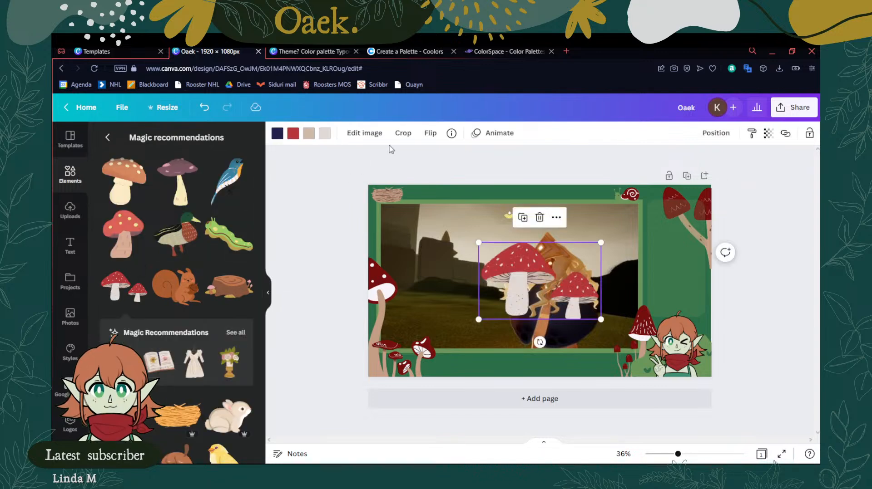
pyautogui.moveTo(525, 282); pyautogui.dragTo(497, 325)
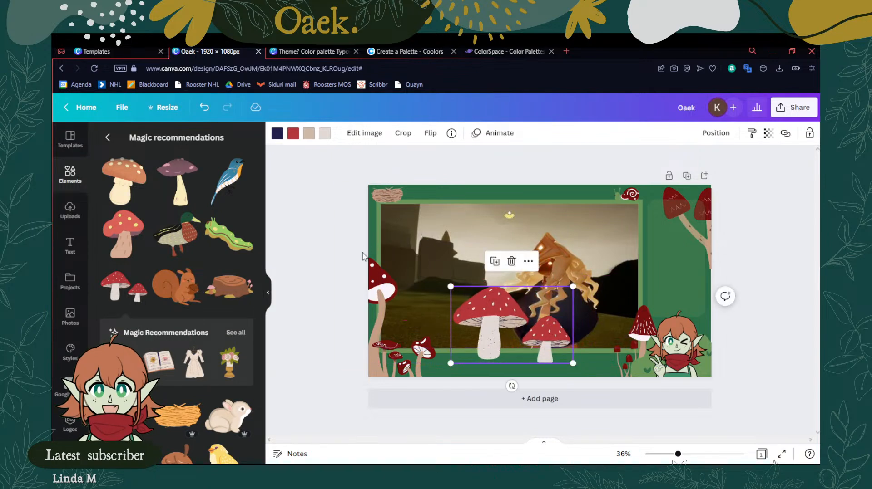
pyautogui.press('Delete')
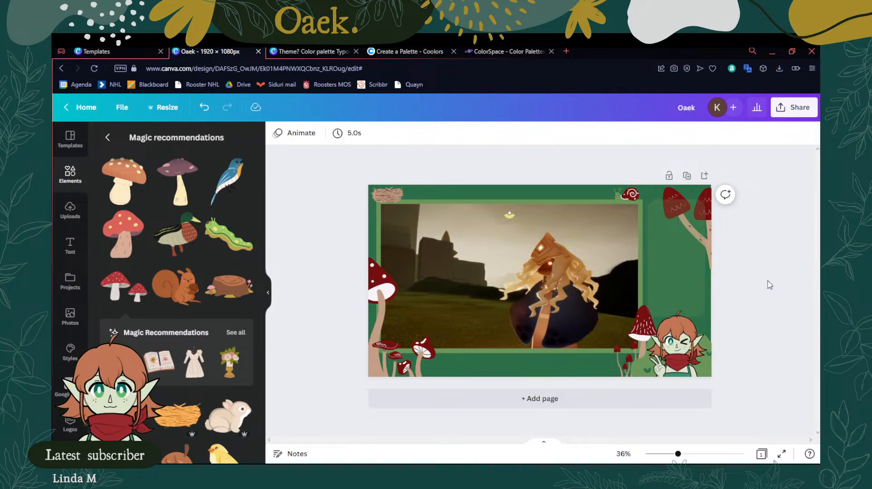
# Set the green chat panel's transparency to 50
pyautogui.click(678, 277)
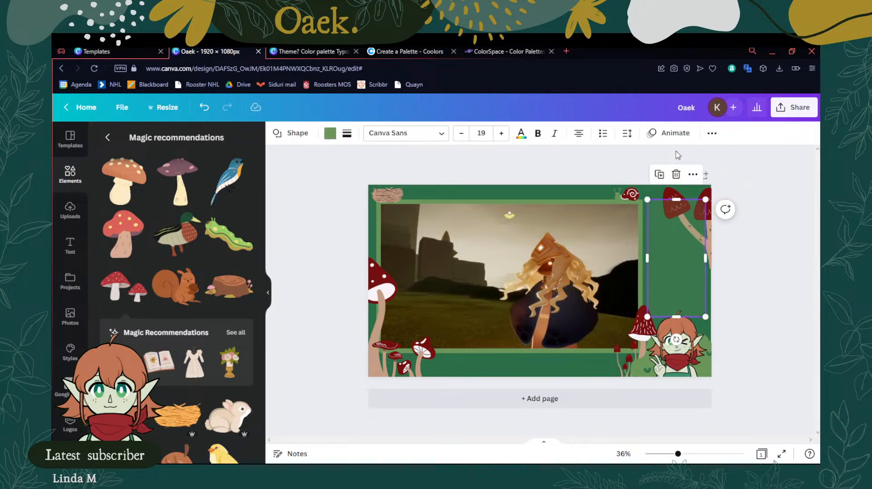
pyautogui.click(710, 133)
pyautogui.click(664, 157)
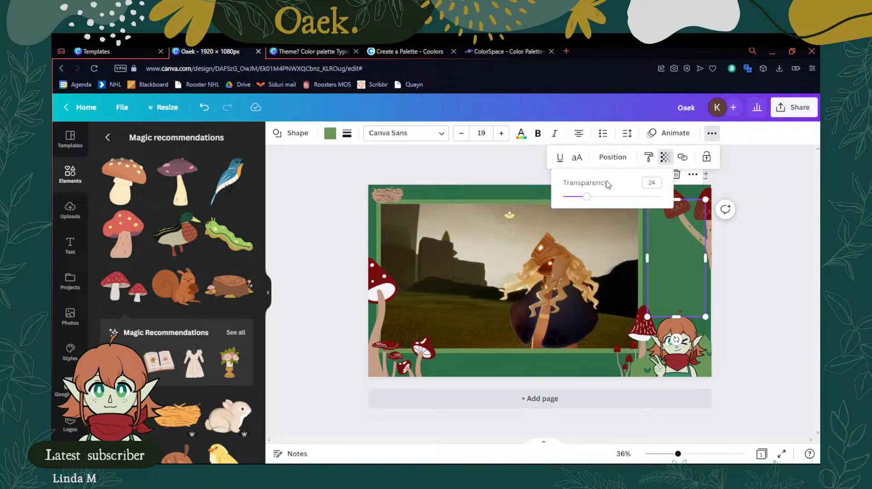
pyautogui.moveTo(592, 202); pyautogui.dragTo(612, 202)
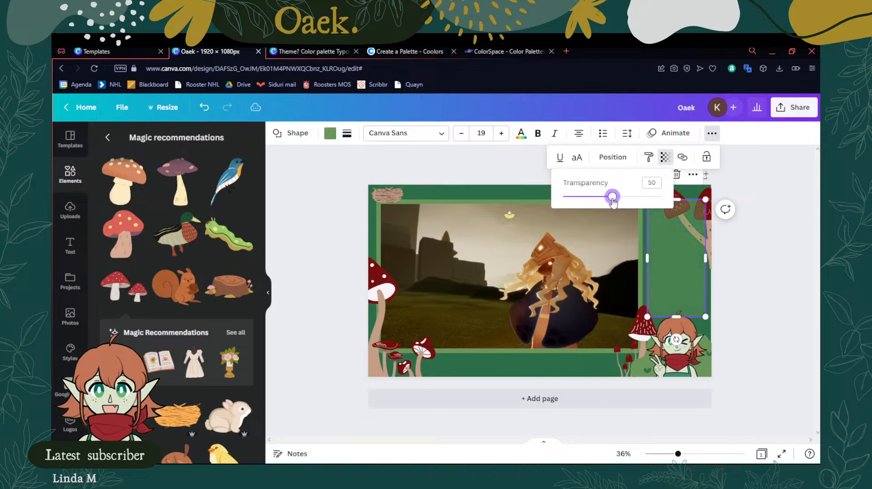
pyautogui.click(784, 232)
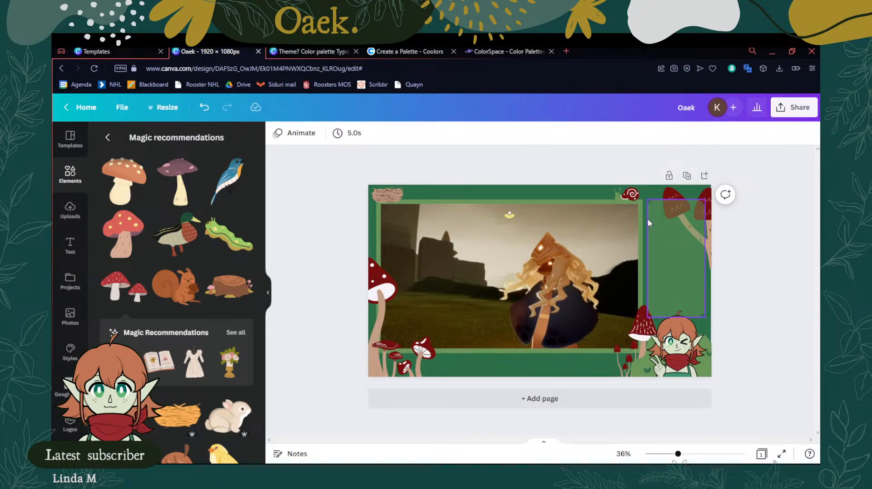
# Turn on rounded end points for the four light green lines framing the gameplay area
pyautogui.click(639, 205)
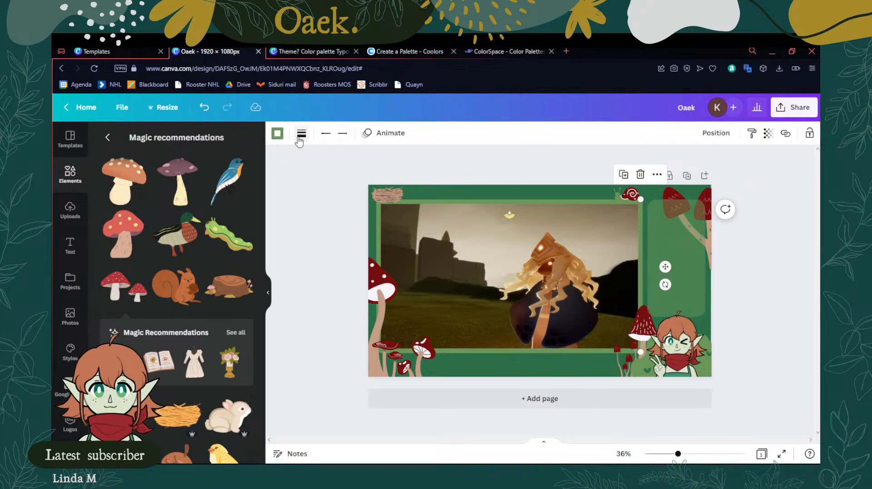
pyautogui.click(301, 134)
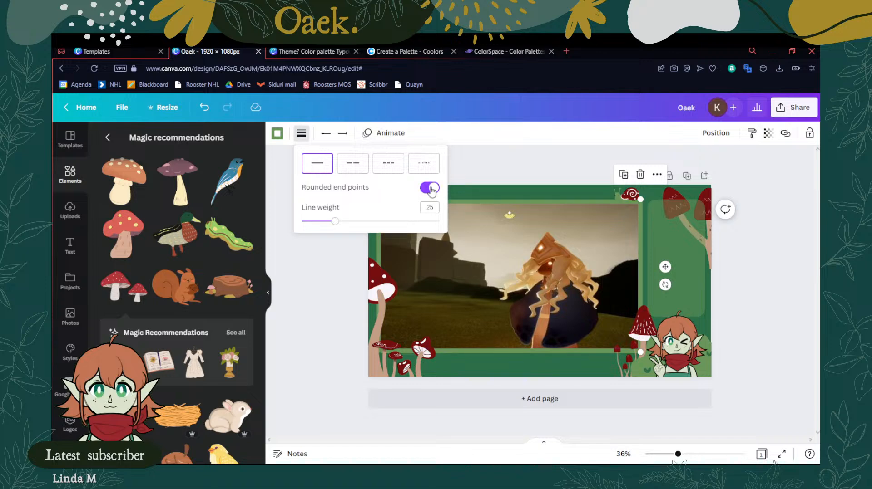
pyautogui.click(524, 353)
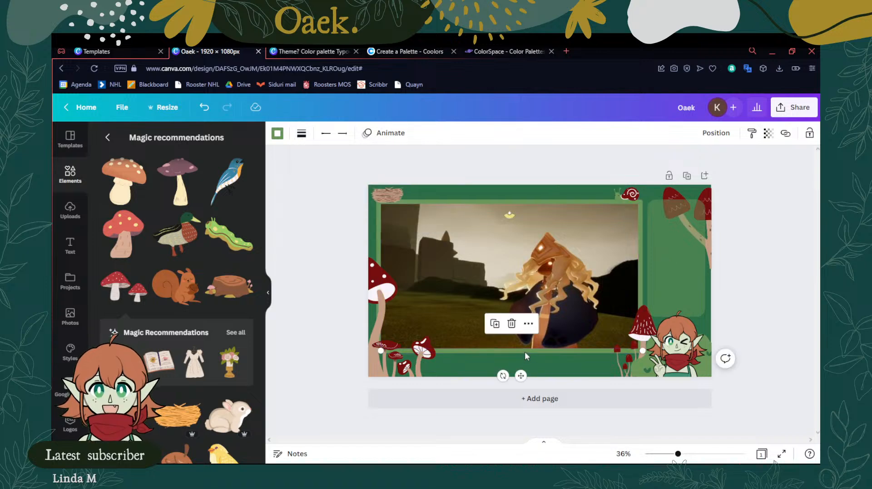
pyautogui.click(301, 135)
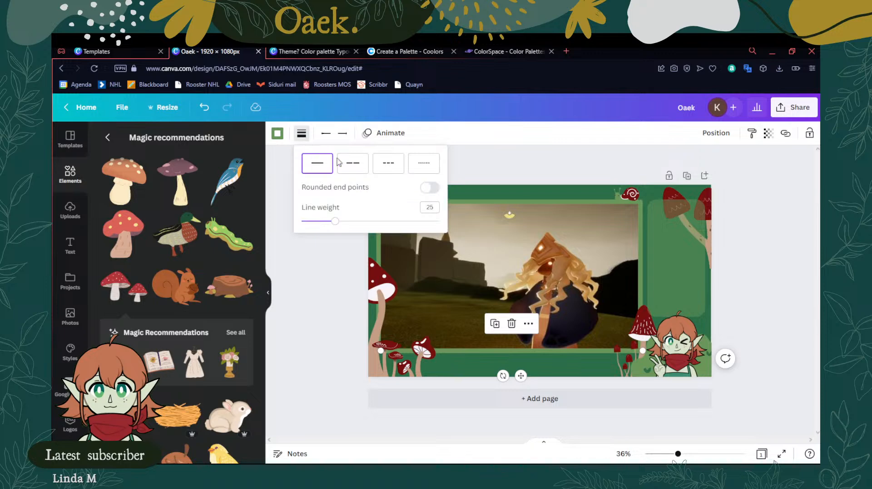
pyautogui.click(429, 187)
pyautogui.click(527, 201)
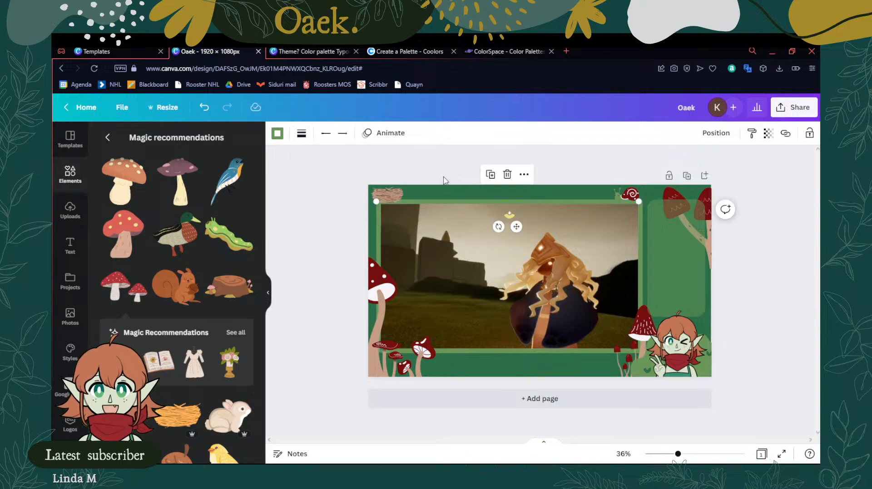
pyautogui.click(301, 134)
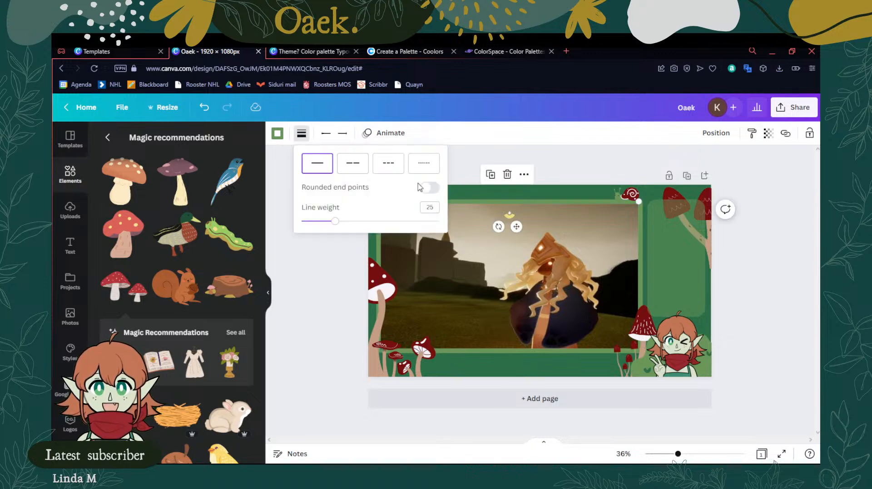
pyautogui.click(359, 238)
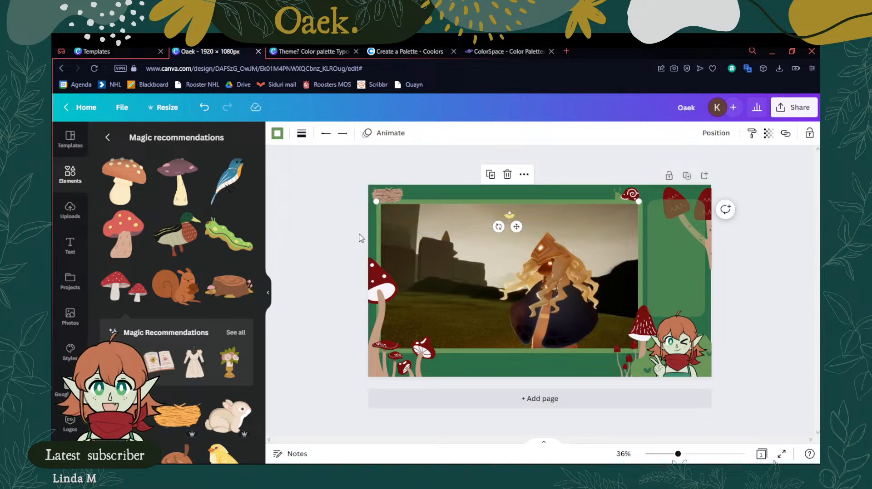
pyautogui.click(379, 233)
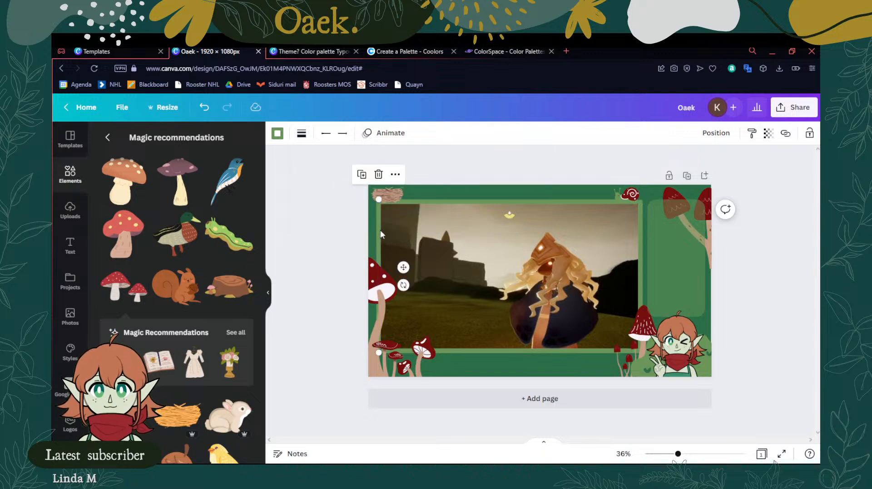
pyautogui.click(302, 134)
pyautogui.click(430, 188)
# Extend the upper frame line at the snail's corner to the outer edge of the vertical line
pyautogui.moveTo(679, 455); pyautogui.dragTo(712, 455)
pyautogui.scroll(6, 650, 313)
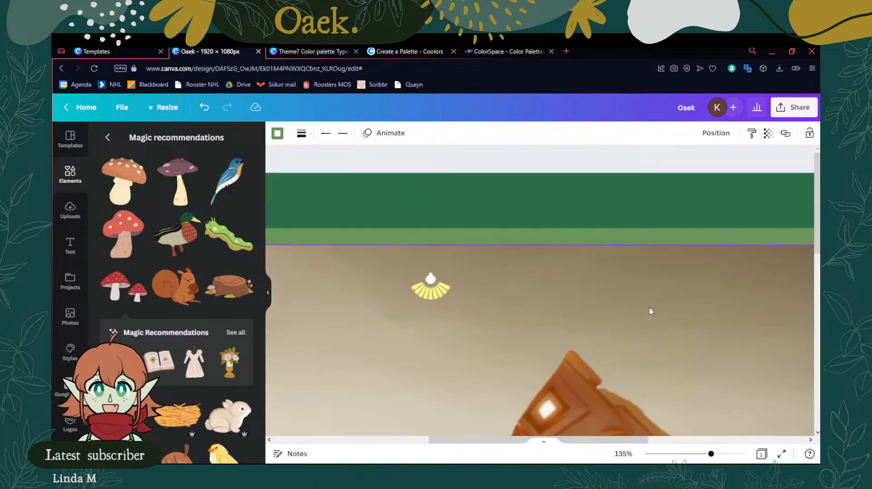
pyautogui.moveTo(595, 437); pyautogui.dragTo(714, 431)
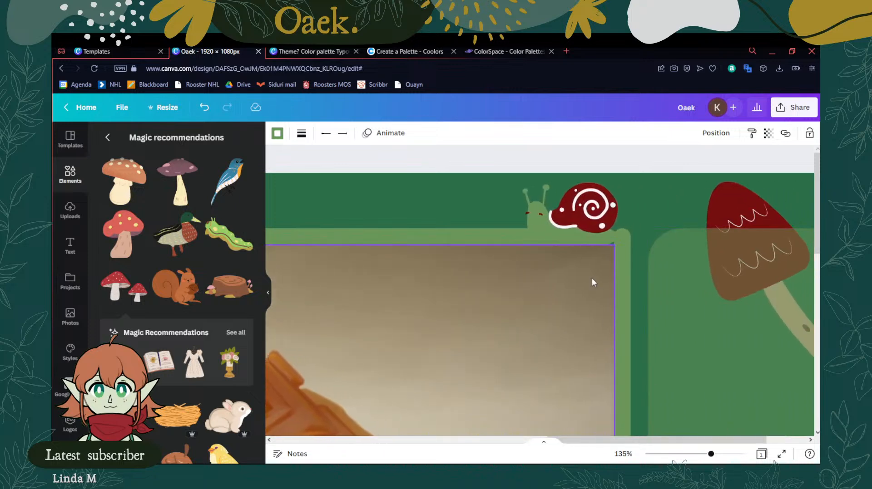
pyautogui.click(502, 233)
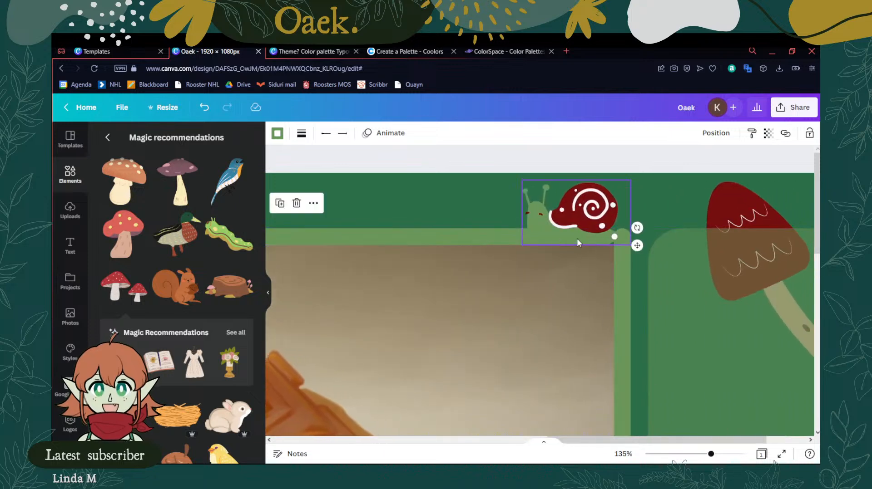
pyautogui.moveTo(614, 237); pyautogui.dragTo(630, 237)
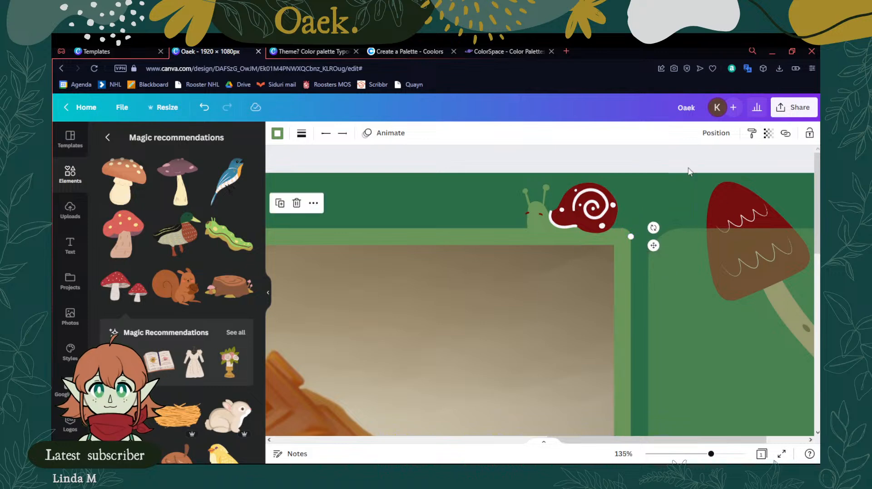
pyautogui.click(662, 153)
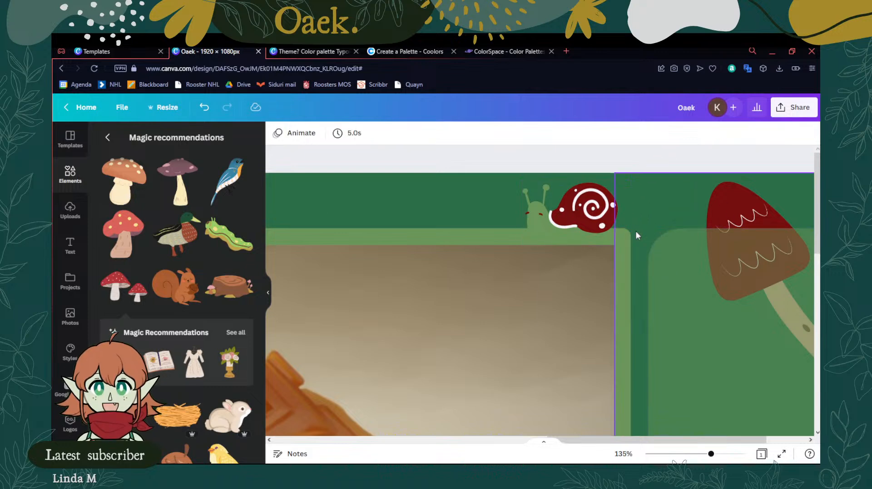
# Extend the lower frame line at the mushroom cluster's corner to the outer edge of the vertical frame line
pyautogui.scroll(-3, 625, 234)
pyautogui.scroll(-3, 625, 234)
pyautogui.scroll(1, 582, 426)
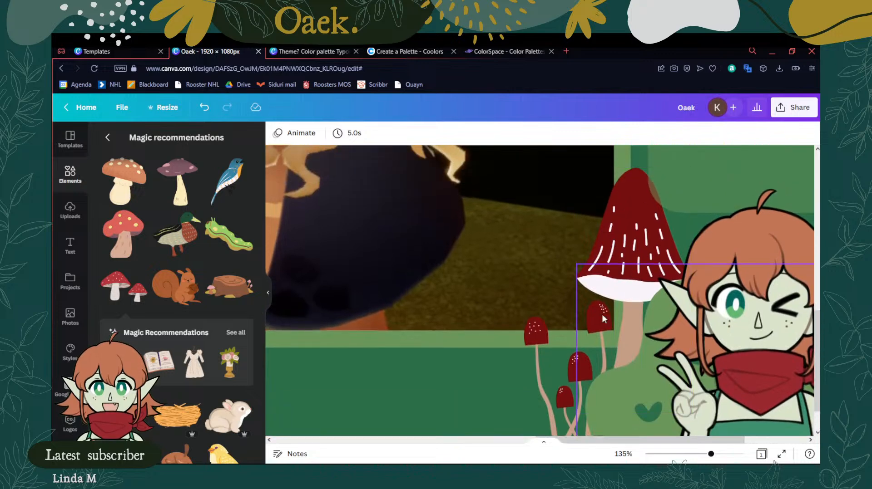
pyautogui.moveTo(561, 440); pyautogui.dragTo(306, 440)
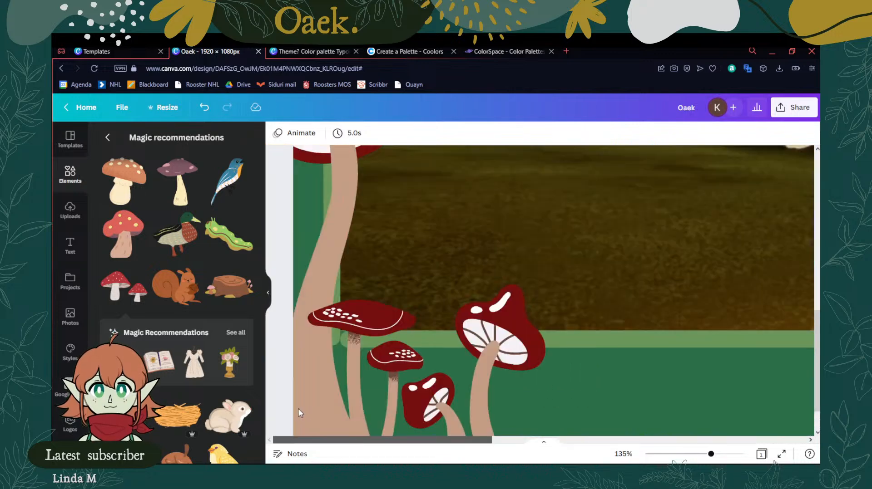
pyautogui.click(337, 341)
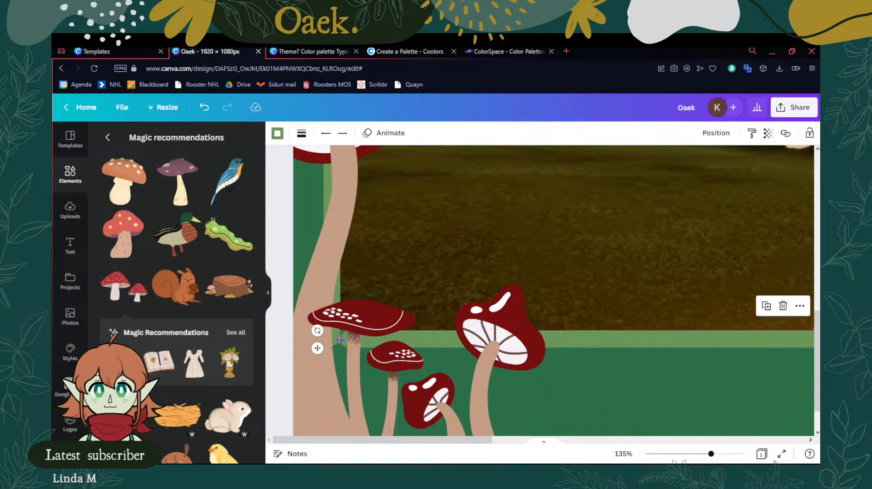
pyautogui.moveTo(340, 340); pyautogui.dragTo(332, 342)
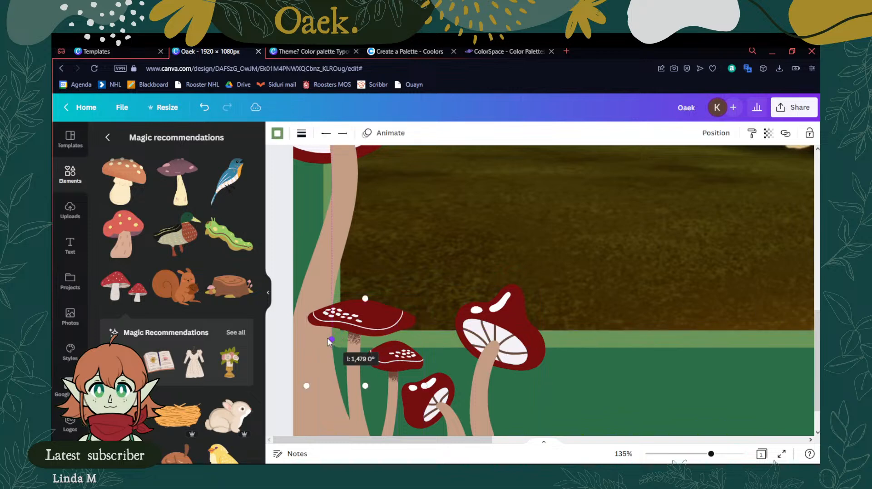
pyautogui.moveTo(331, 341); pyautogui.dragTo(323, 340)
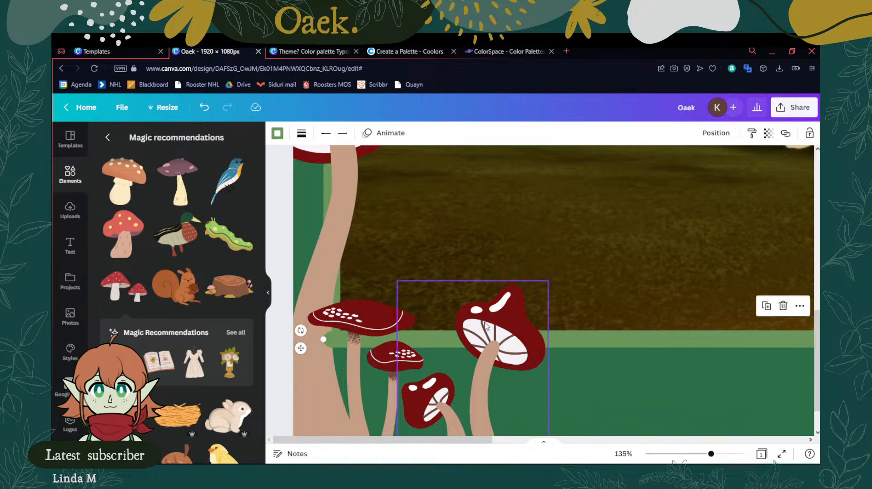
# Nudge the nest slightly up and to the right in its corner of the overlay
pyautogui.click(322, 262)
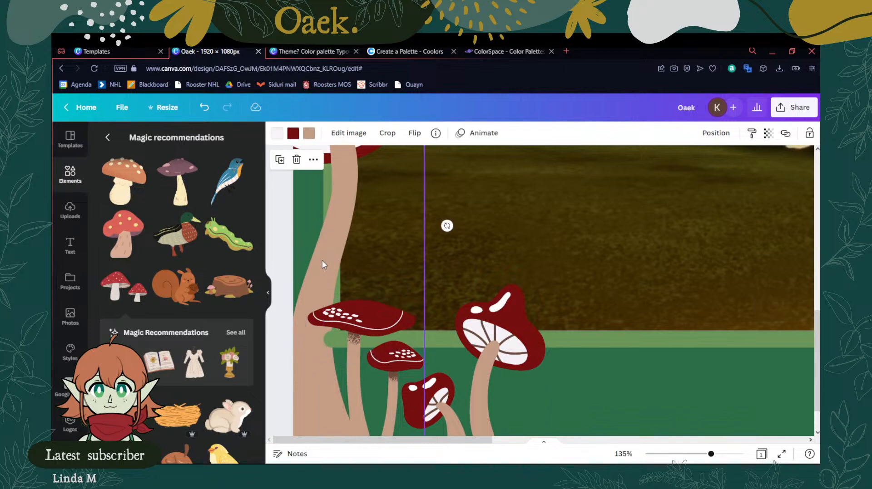
pyautogui.click(714, 134)
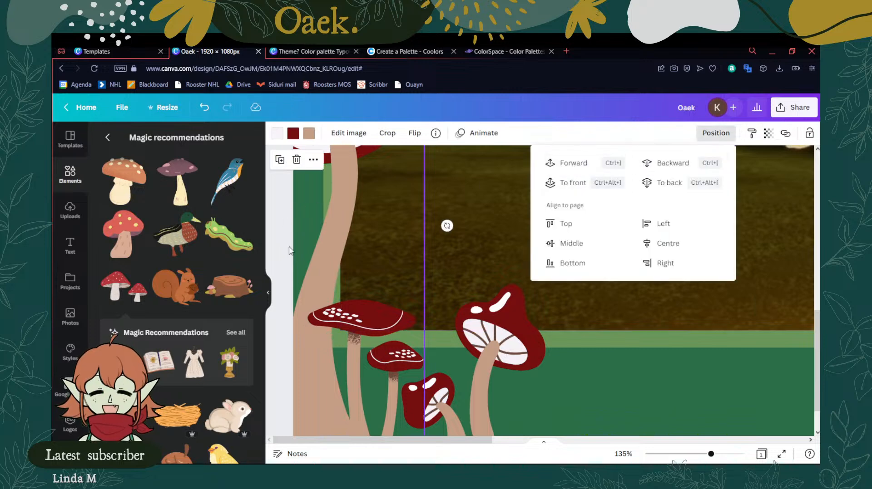
pyautogui.scroll(-5, 560, 358)
pyautogui.scroll(2, 399, 241)
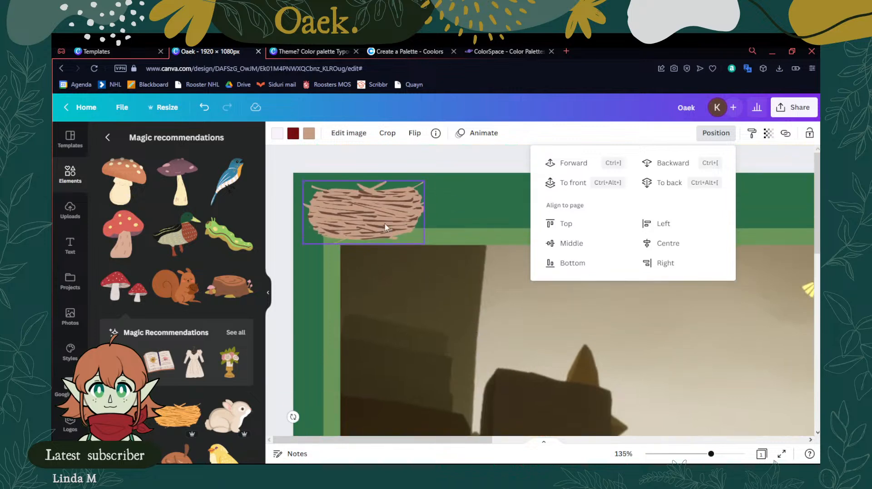
pyautogui.click(366, 213)
pyautogui.moveTo(365, 212)
pyautogui.mouseDown()
pyautogui.moveTo(397, 211)
pyautogui.moveTo(372, 205)
pyautogui.mouseUp()
pyautogui.click(461, 165)
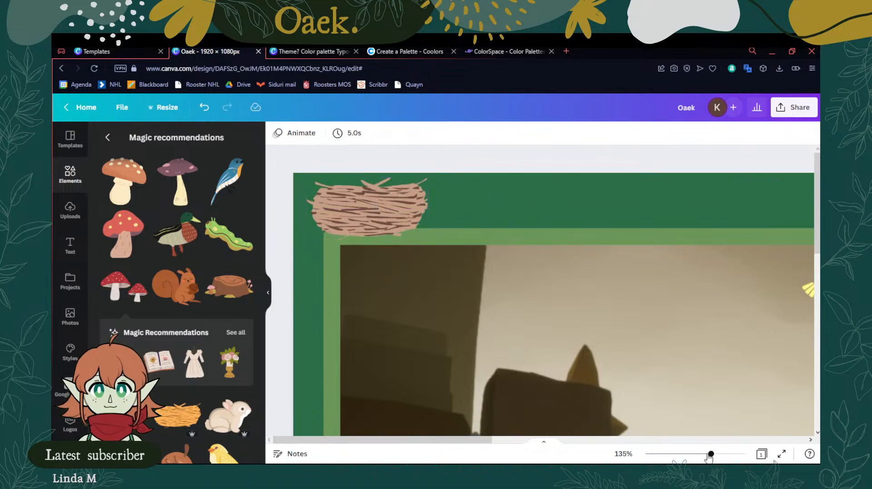
# Look through the recommended graphics, and search the graphics for "tree branch"
pyautogui.moveTo(710, 456); pyautogui.dragTo(678, 453)
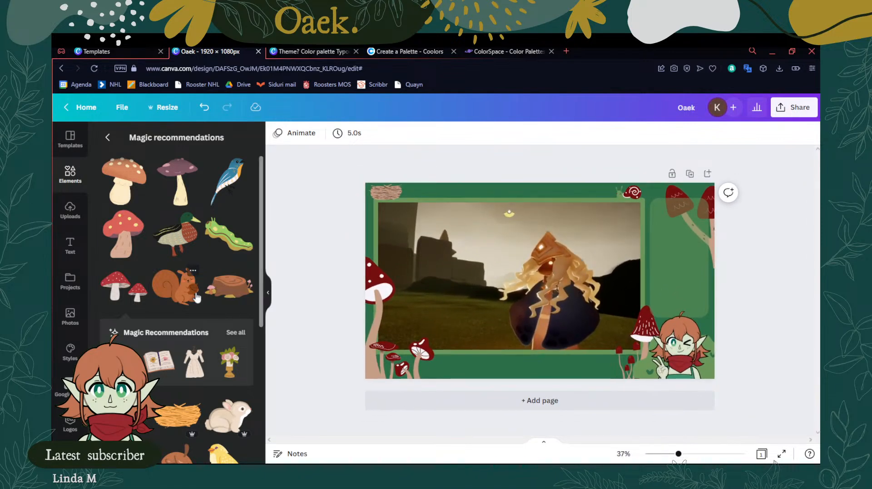
pyautogui.scroll(-5, 216, 291)
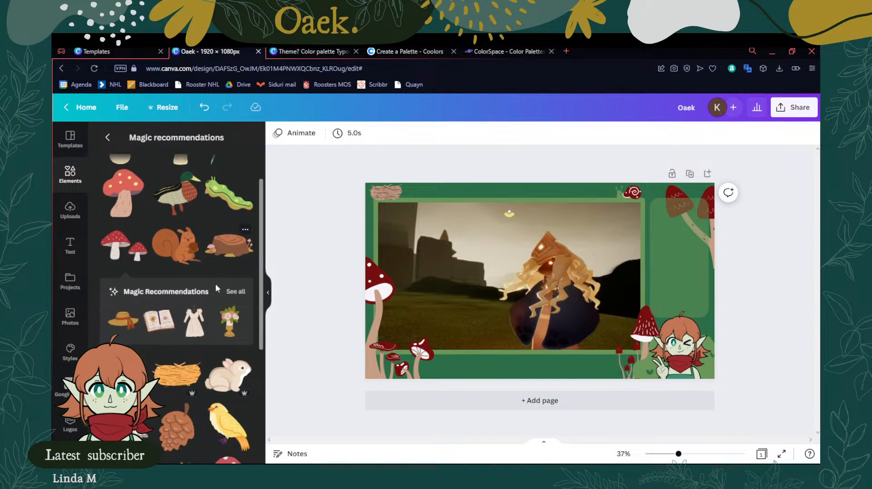
pyautogui.scroll(2, 216, 289)
pyautogui.scroll(-3, 216, 289)
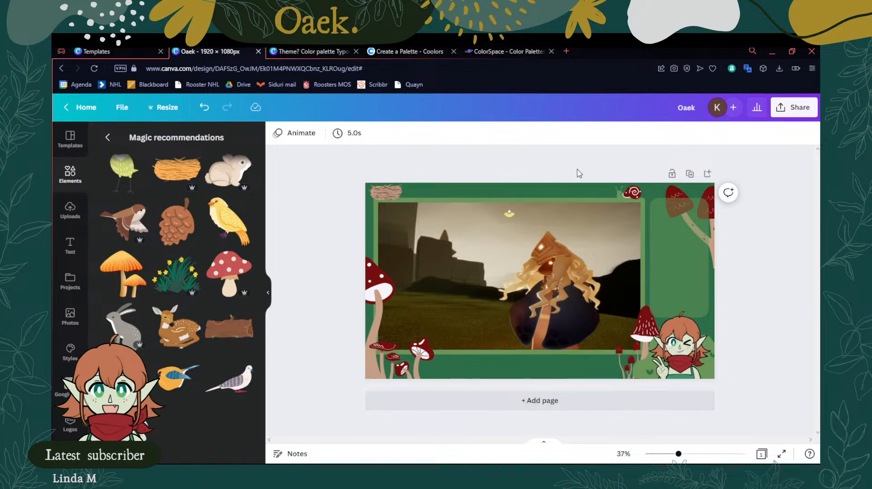
pyautogui.scroll(5, 132, 172)
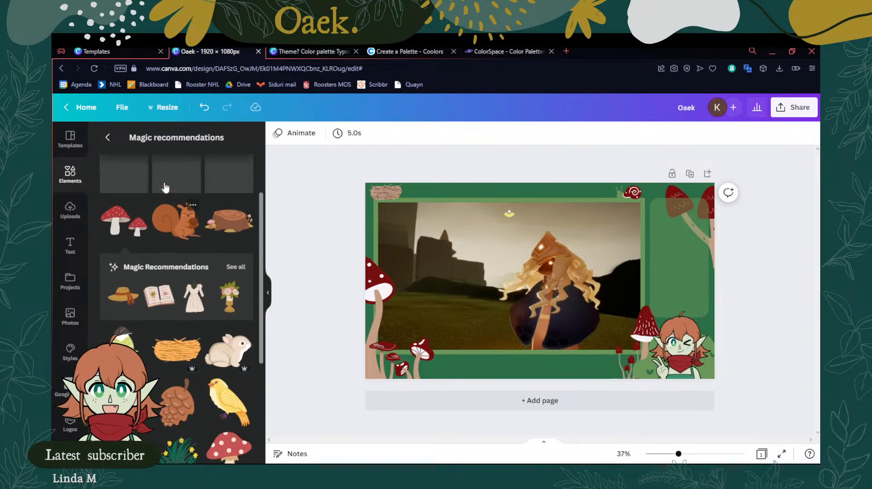
pyautogui.click(108, 137)
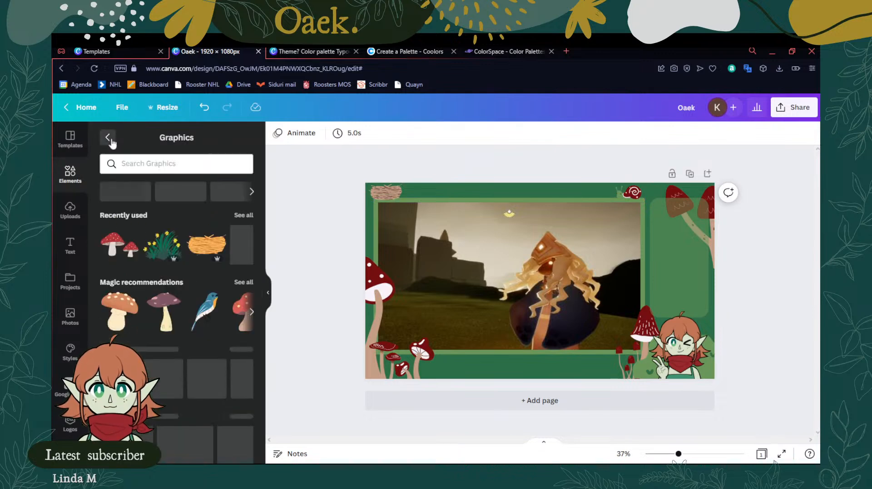
pyautogui.click(158, 163)
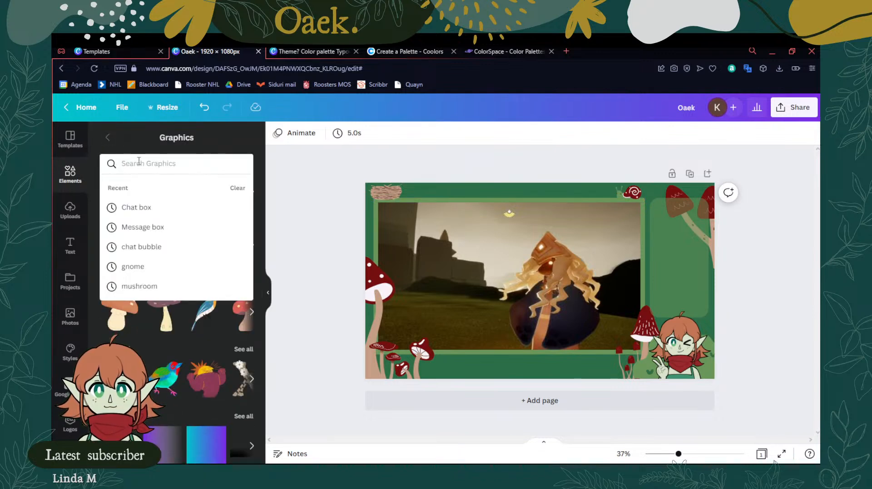
pyautogui.write('tree')
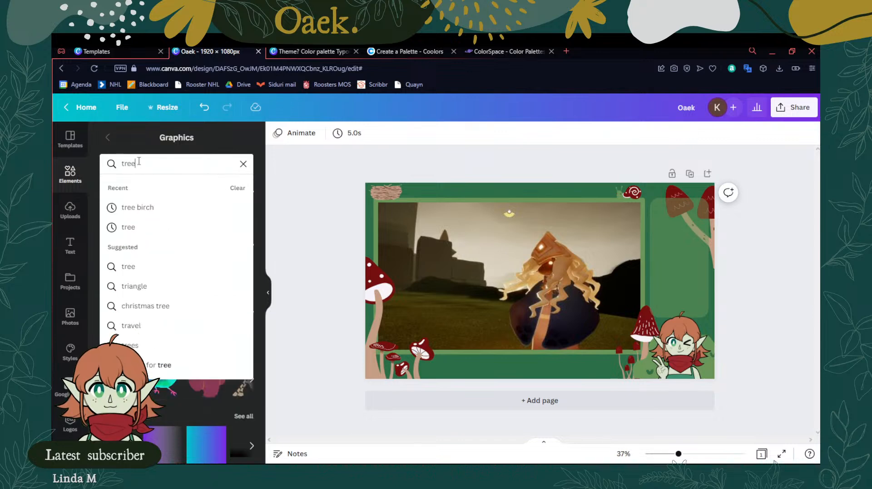
pyautogui.write(' branch')
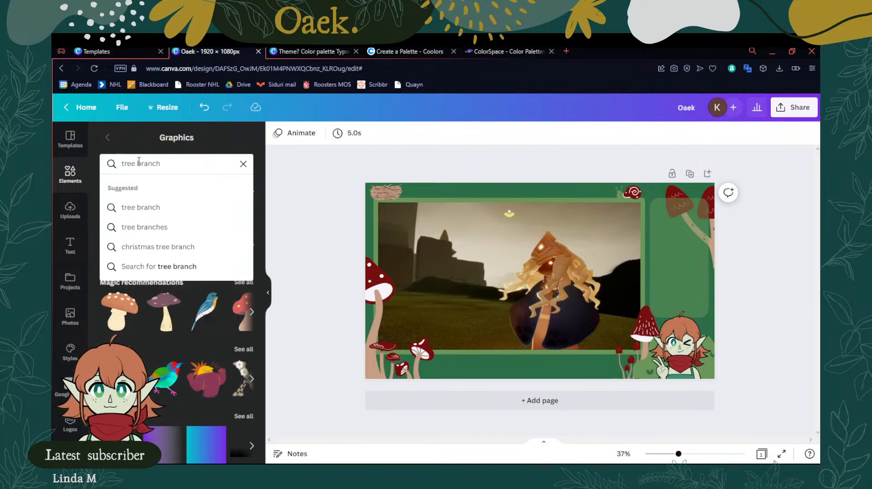
pyautogui.press('Return')
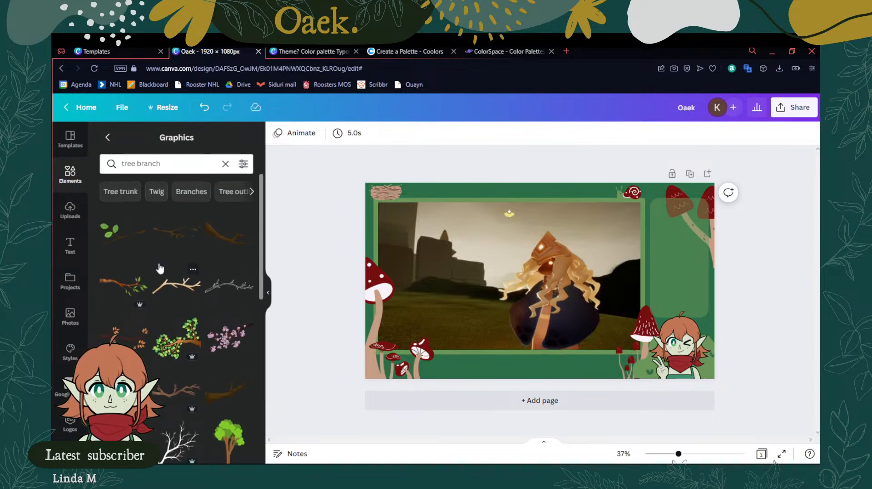
# Try the bare brown twisting branch across the gameplay area, and delete it
pyautogui.click(178, 405)
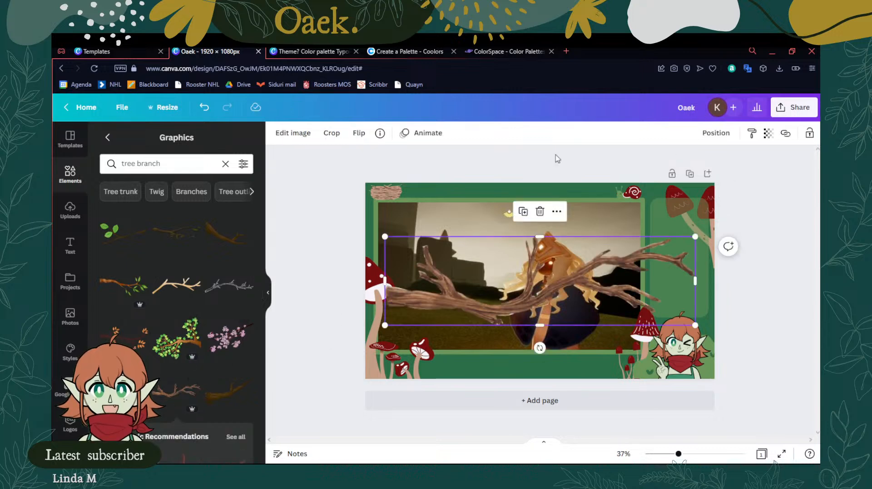
pyautogui.click(540, 213)
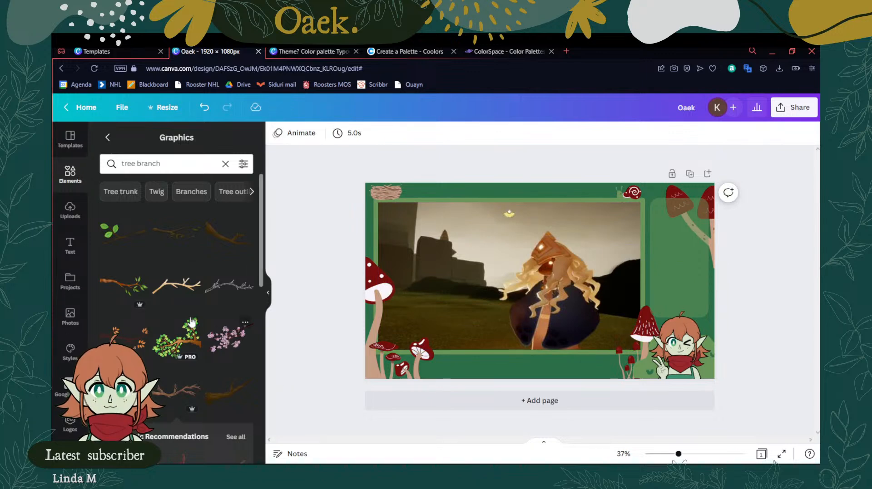
# Add the slender branch with green leaves, place it over the upper frame at the nest, and tilt it slightly upwards
pyautogui.scroll(-3, 185, 310)
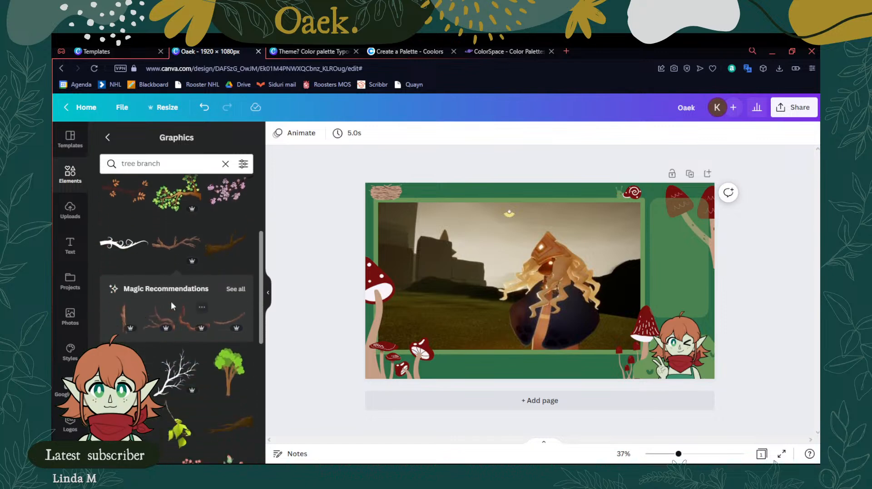
pyautogui.scroll(-1, 176, 313)
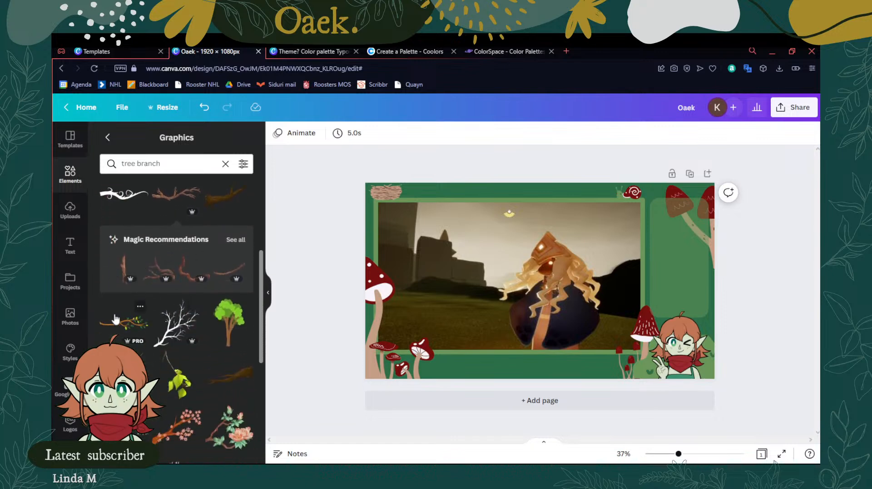
pyautogui.scroll(-2, 118, 318)
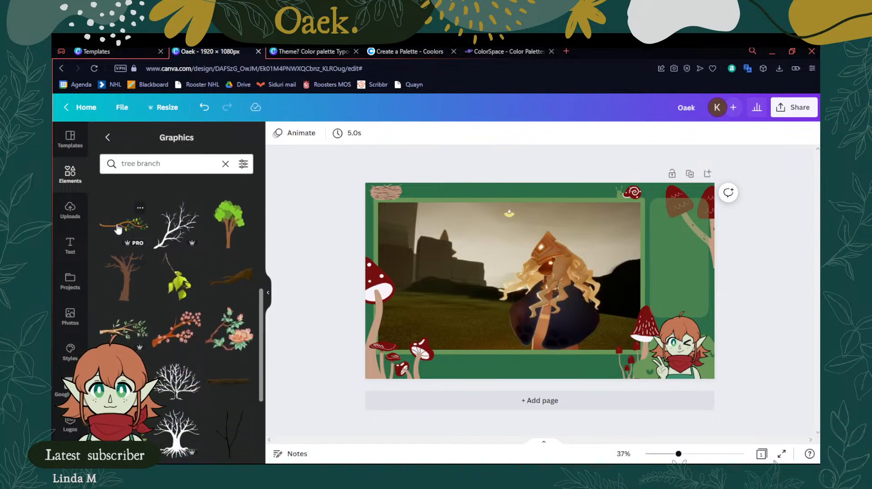
pyautogui.click(117, 227)
pyautogui.moveTo(512, 283); pyautogui.dragTo(398, 199)
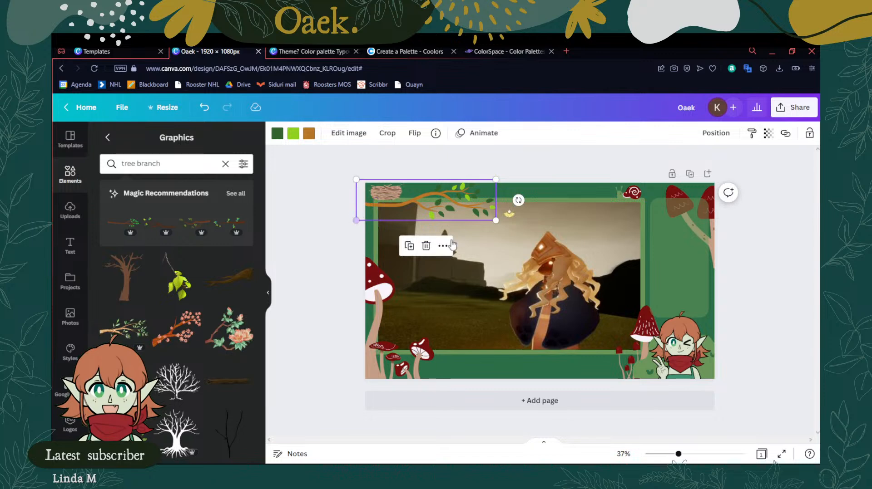
pyautogui.moveTo(518, 200); pyautogui.dragTo(506, 185)
pyautogui.moveTo(416, 206); pyautogui.dragTo(414, 193)
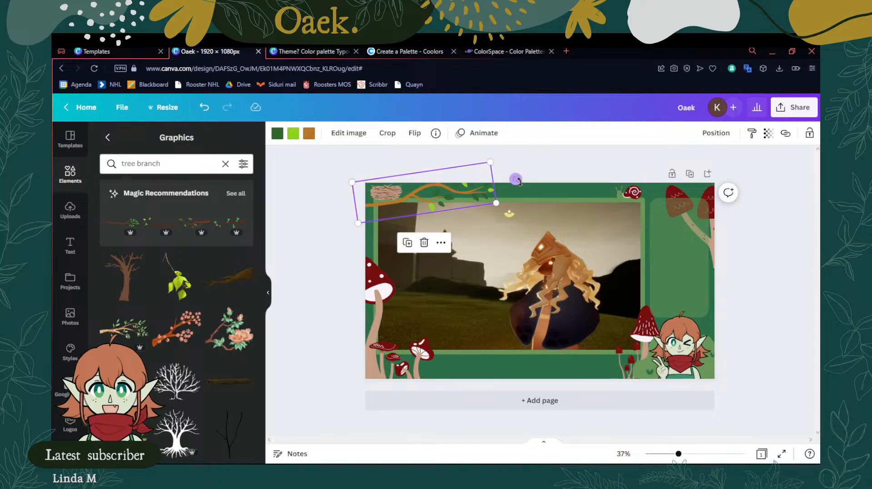
pyautogui.moveTo(515, 180); pyautogui.dragTo(516, 189)
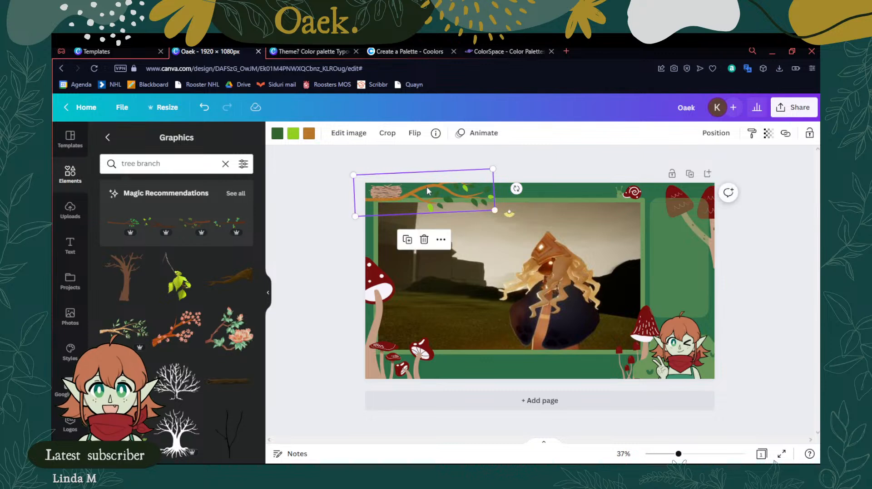
pyautogui.moveTo(426, 191); pyautogui.dragTo(424, 190)
# Recolour the branch's orange wood to the palette's brown and its lime leaves to the palette's light green
pyautogui.click(309, 136)
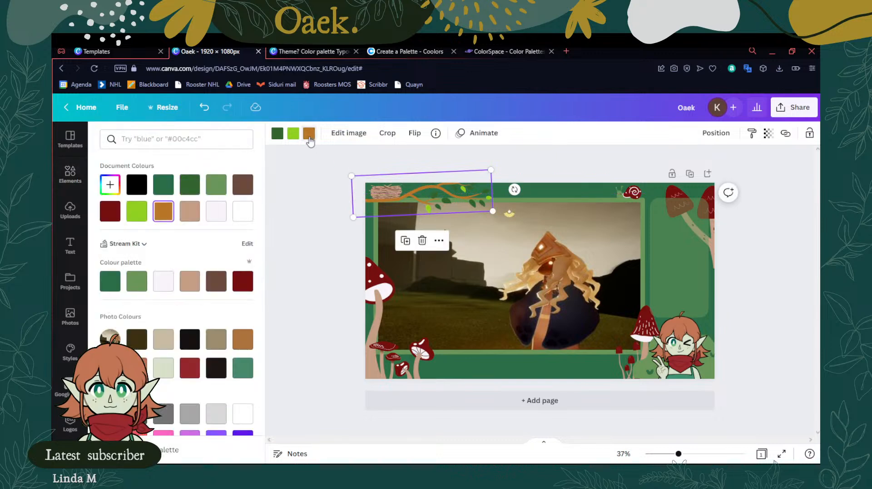
pyautogui.click(216, 281)
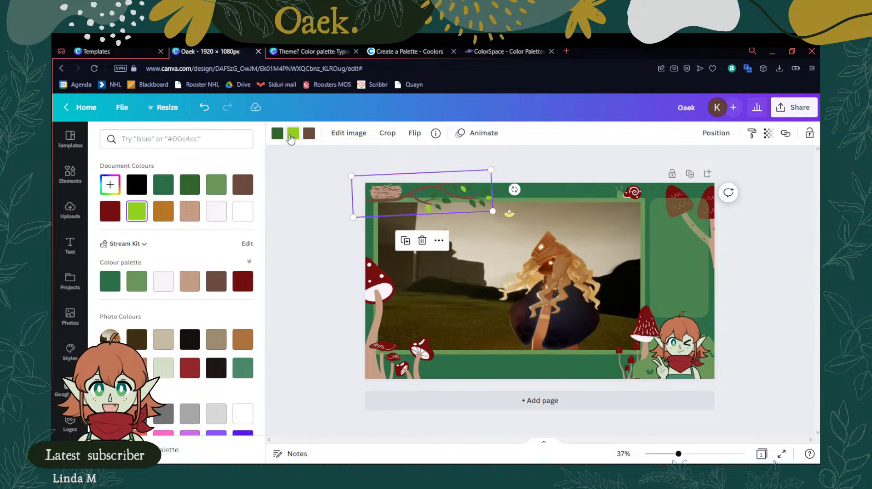
pyautogui.click(293, 134)
pyautogui.click(137, 284)
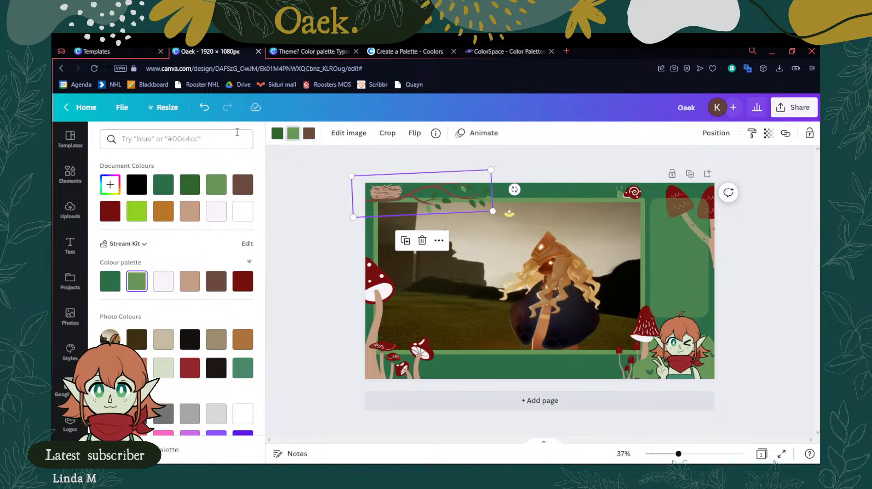
# Recolour the branch's dark green leaves to the palette's light green
pyautogui.click(282, 132)
pyautogui.click(136, 281)
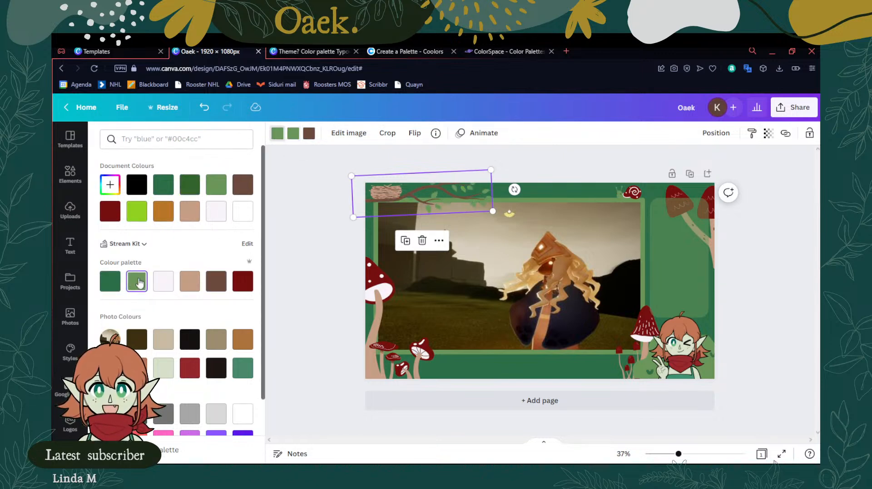
pyautogui.press('Escape')
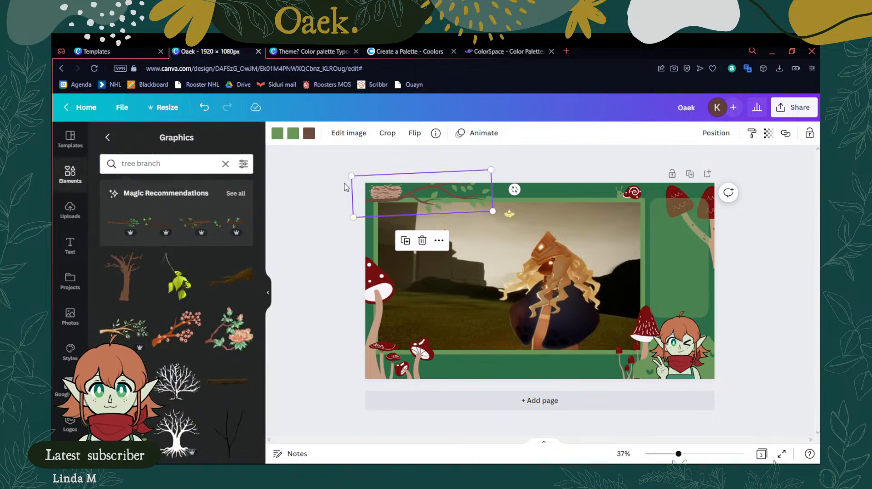
# Try the palette's dark green, red, beige and brown and a photo orange on the recoloured leaves, and return them to light green
pyautogui.click(276, 135)
pyautogui.click(118, 279)
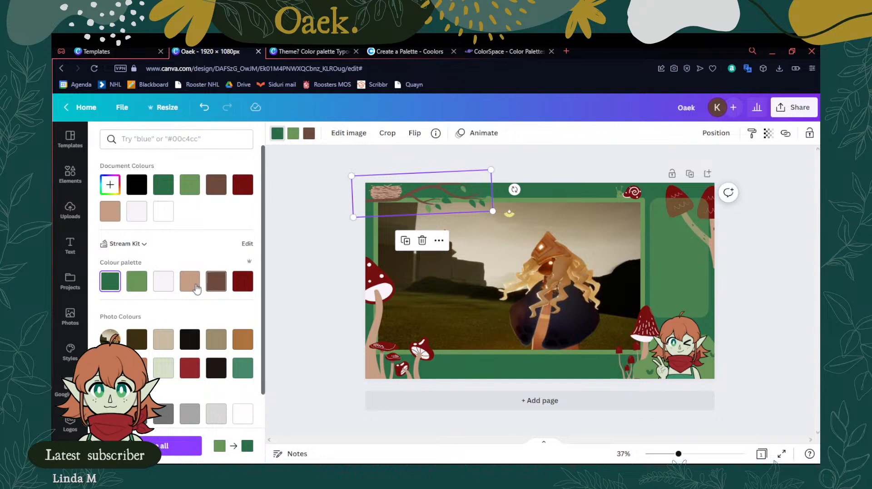
pyautogui.click(236, 340)
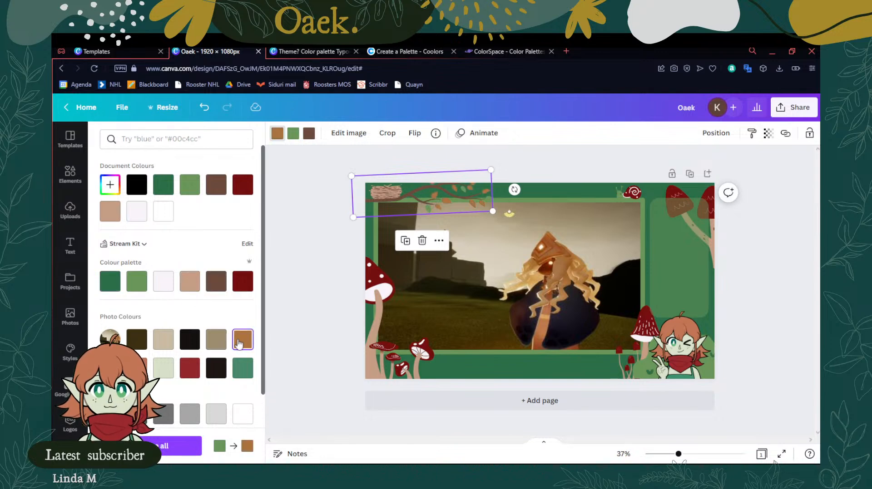
pyautogui.click(239, 284)
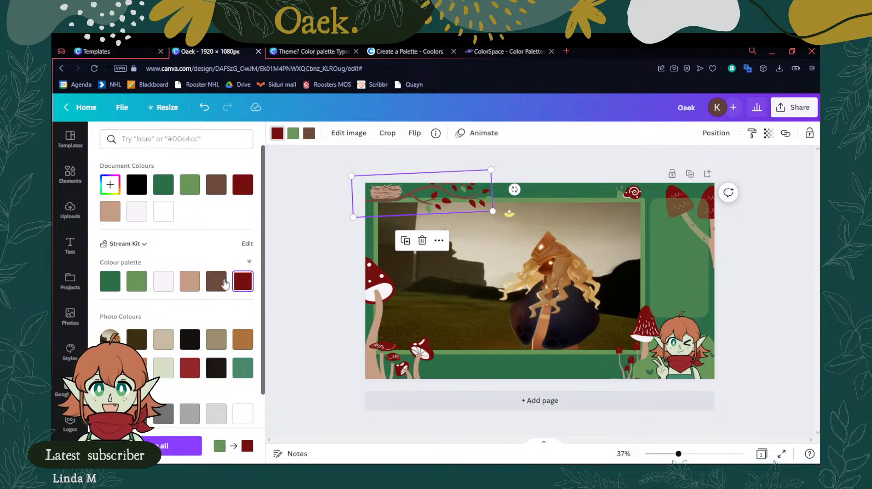
pyautogui.click(189, 282)
pyautogui.click(214, 284)
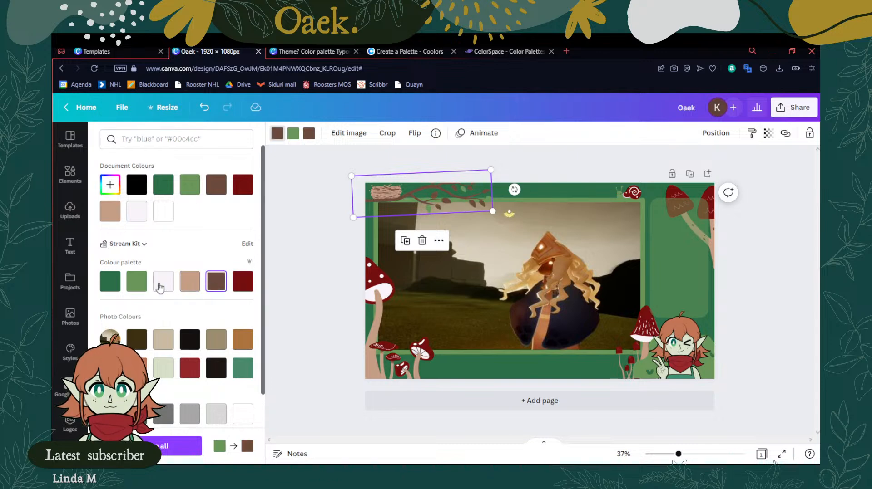
pyautogui.click(143, 286)
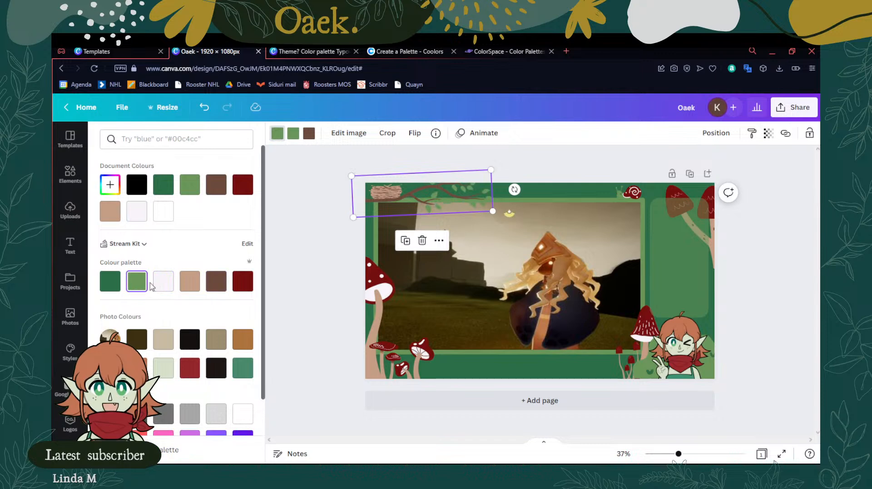
# Level the branch, move it down to just below the nest, and flip it vertically
pyautogui.moveTo(514, 189); pyautogui.dragTo(512, 194)
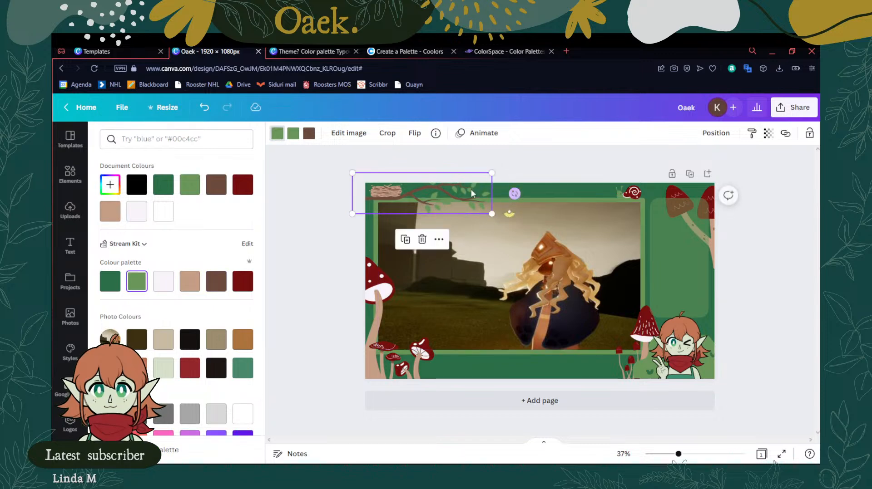
pyautogui.moveTo(446, 192); pyautogui.dragTo(445, 215)
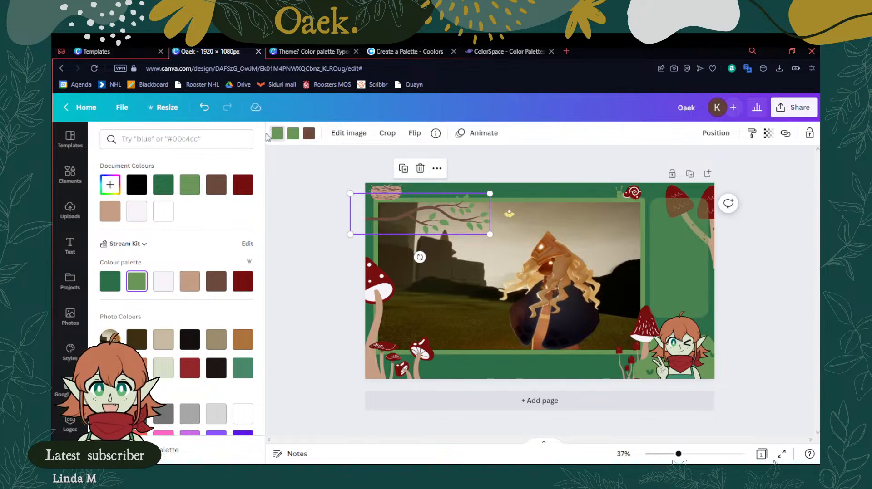
pyautogui.click(414, 133)
pyautogui.click(428, 183)
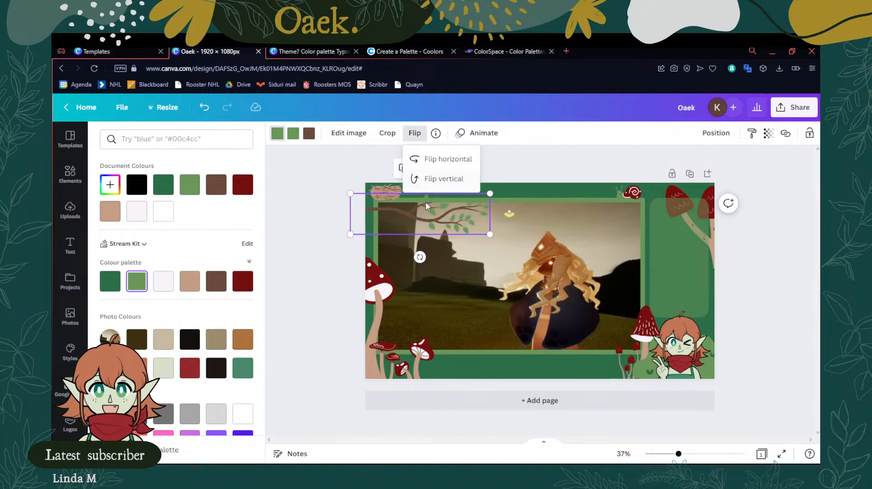
pyautogui.click(536, 161)
# Tilt the flipped branch steeply upwards, enlarge it, and place it across the overlay's upper corner at the nest
pyautogui.moveTo(421, 234); pyautogui.dragTo(424, 218)
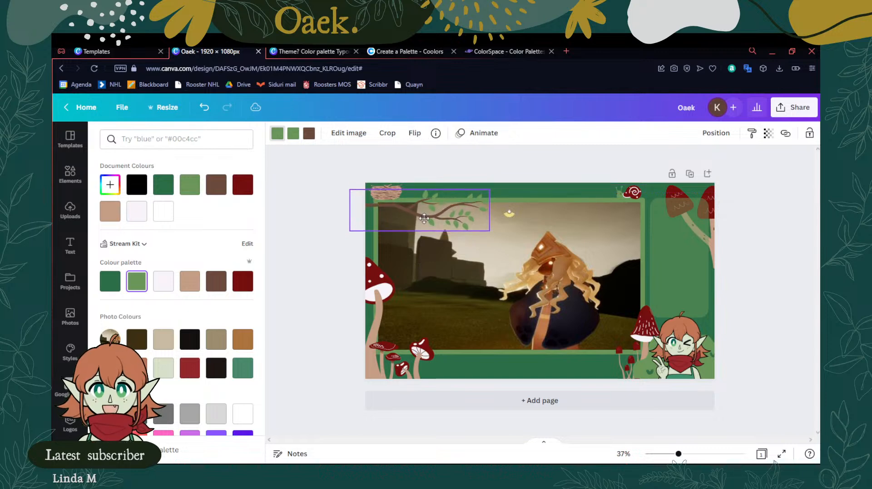
pyautogui.moveTo(419, 248); pyautogui.dragTo(437, 251)
pyautogui.moveTo(433, 207); pyautogui.dragTo(427, 198)
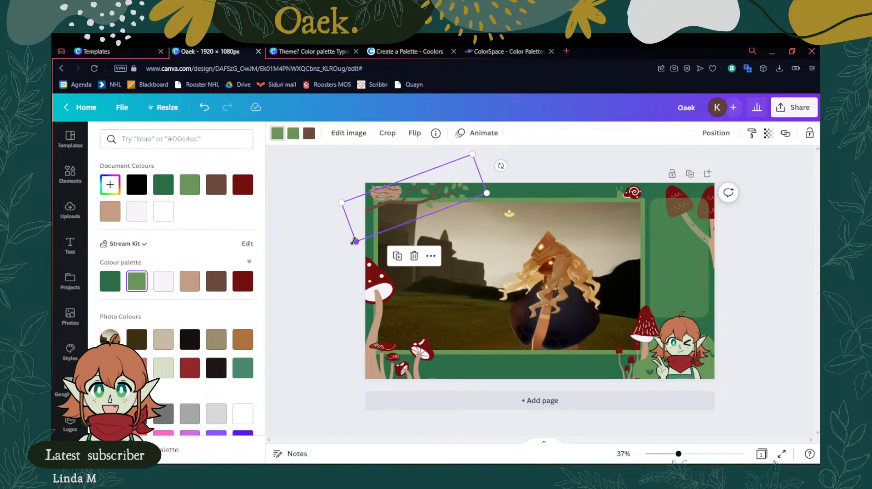
pyautogui.moveTo(354, 241); pyautogui.dragTo(334, 258)
pyautogui.moveTo(409, 206); pyautogui.dragTo(422, 196)
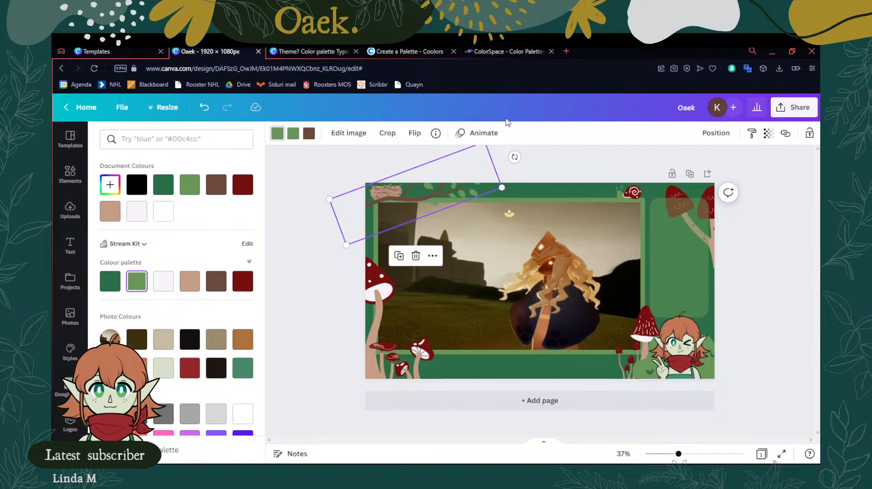
# Delete the leafy branch from the overlay and clear the graphics search
pyautogui.press('Escape')
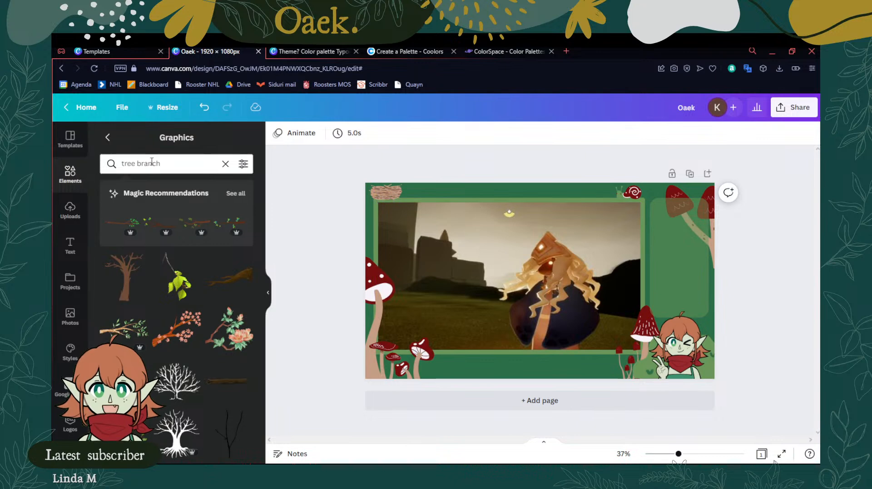
pyautogui.click(224, 164)
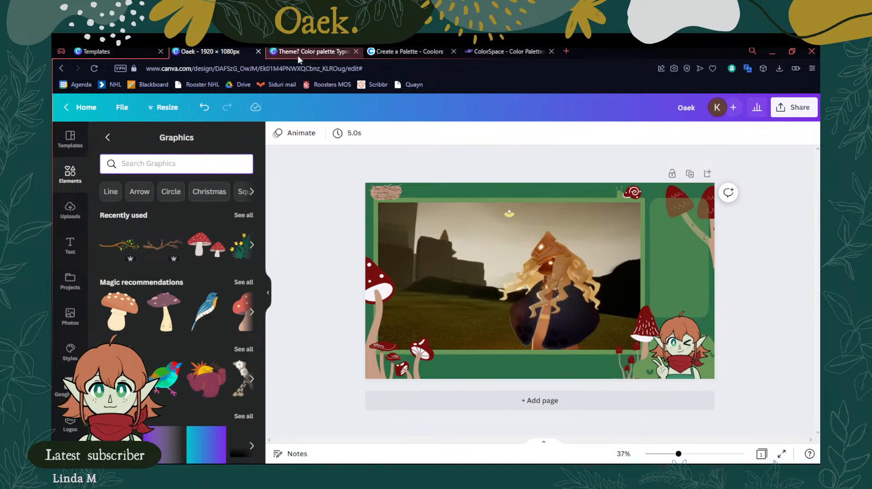
# Switch to the stream overlay templates page, dismiss the new-design menu, and preview the Soft Green Playful Gaming Twitch Overlay
pyautogui.click(96, 51)
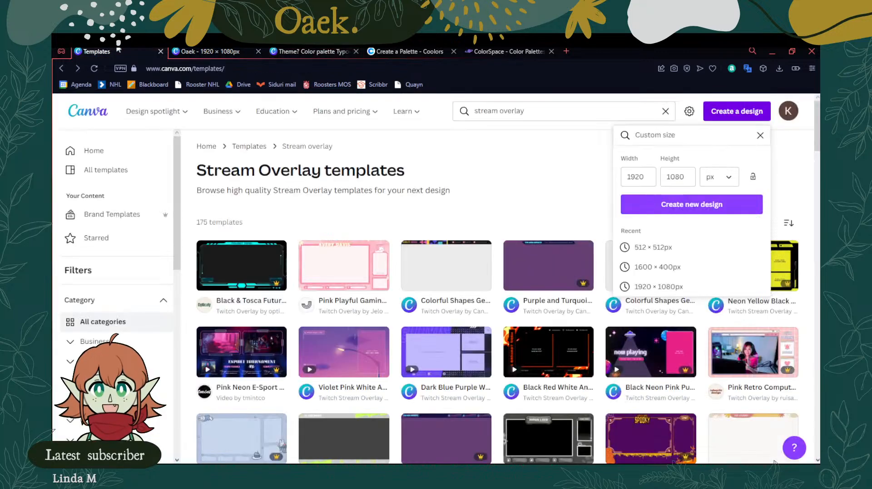
pyautogui.click(760, 134)
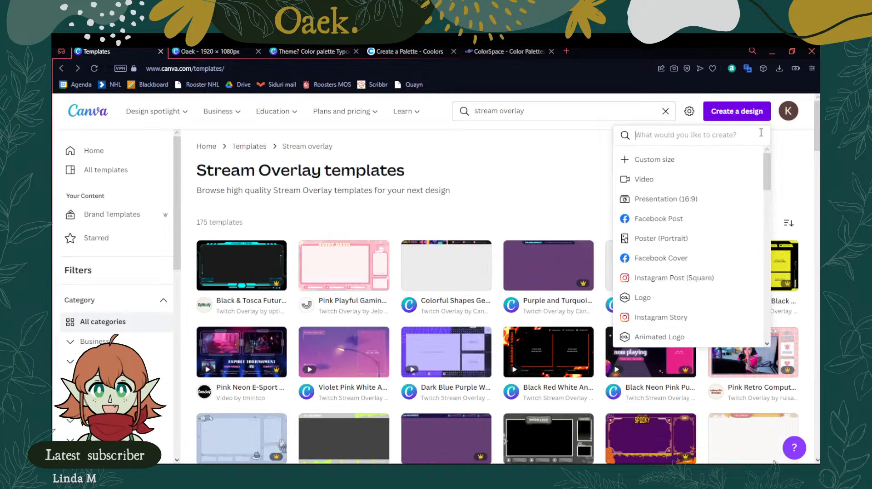
pyautogui.click(796, 177)
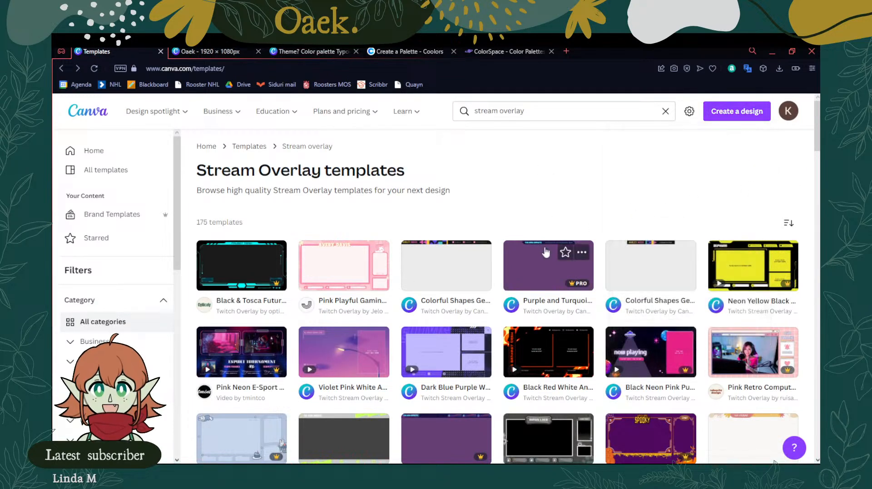
pyautogui.scroll(-2, 442, 260)
pyautogui.scroll(-4, 443, 260)
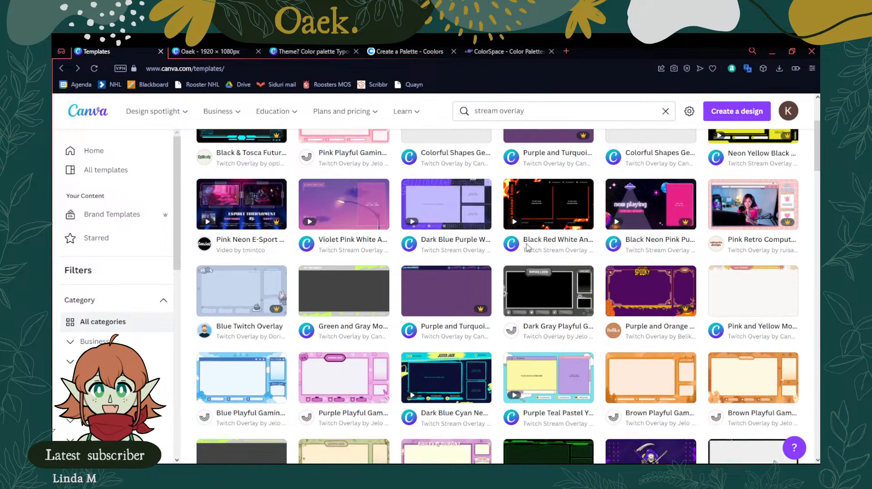
pyautogui.scroll(-1, 462, 279)
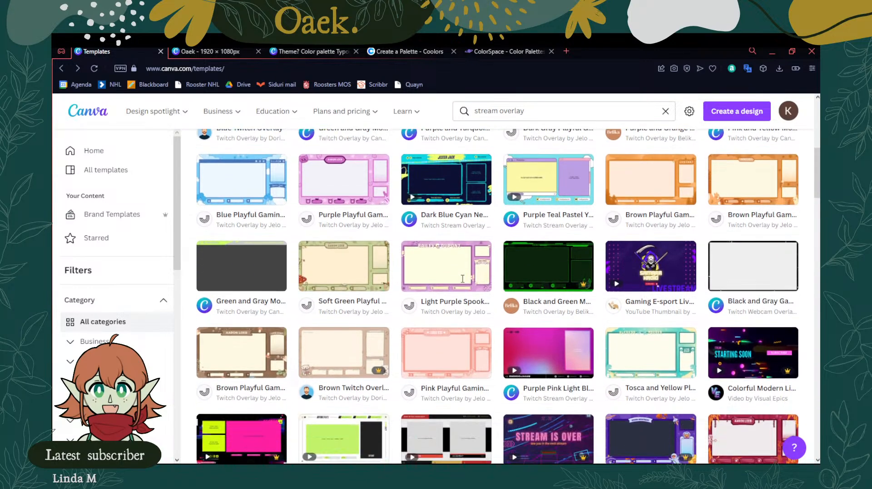
pyautogui.click(340, 289)
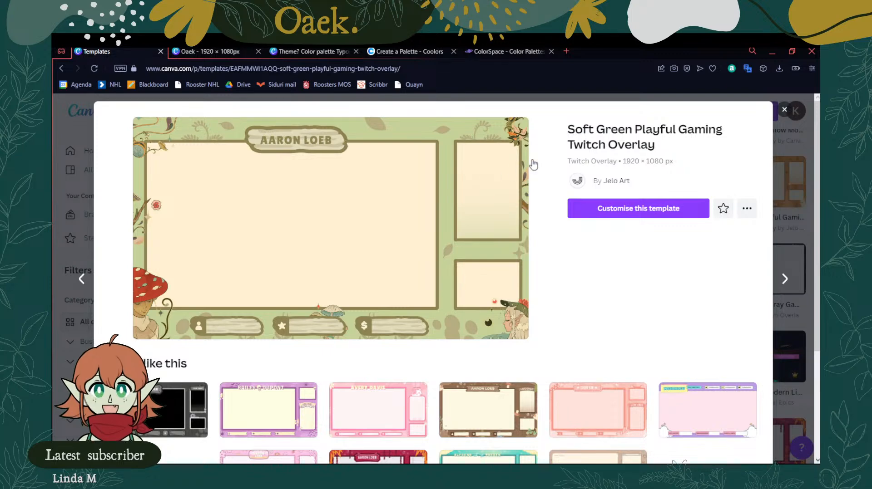
pyautogui.click(785, 112)
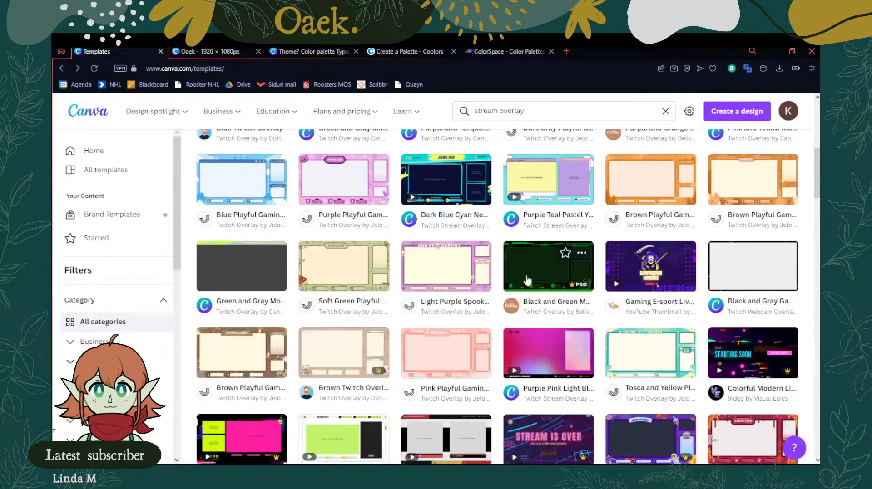
# Preview the mushroom-decorated Brown Playful Gaming overlay and the Brown Twitch Overlay Template, leaving neither starred
pyautogui.scroll(-2, 499, 272)
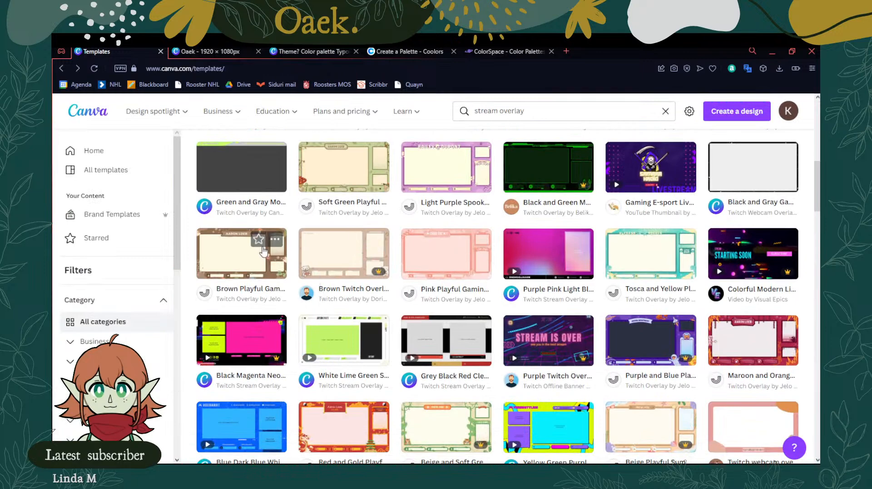
pyautogui.click(258, 238)
pyautogui.click(249, 263)
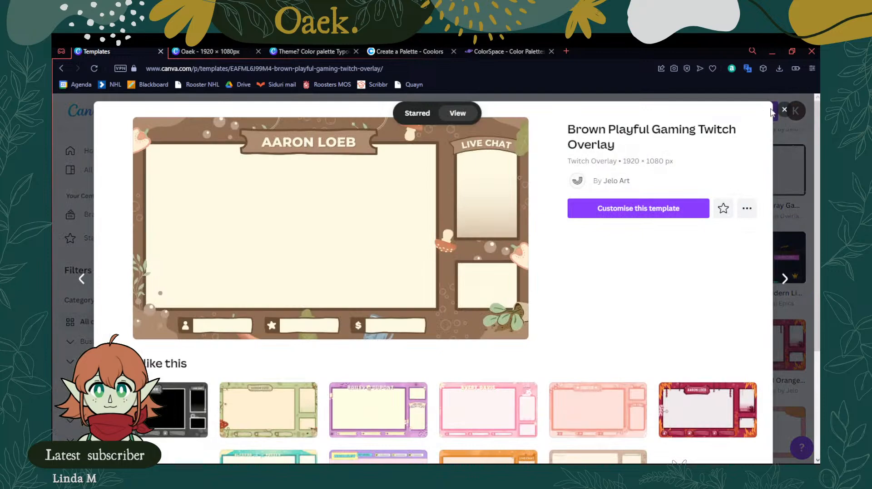
pyautogui.click(784, 112)
pyautogui.click(258, 237)
pyautogui.click(341, 260)
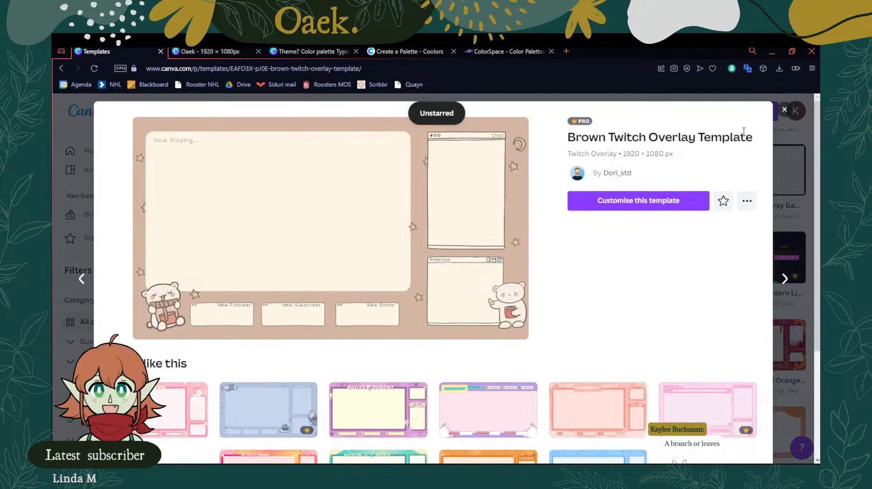
pyautogui.click(784, 113)
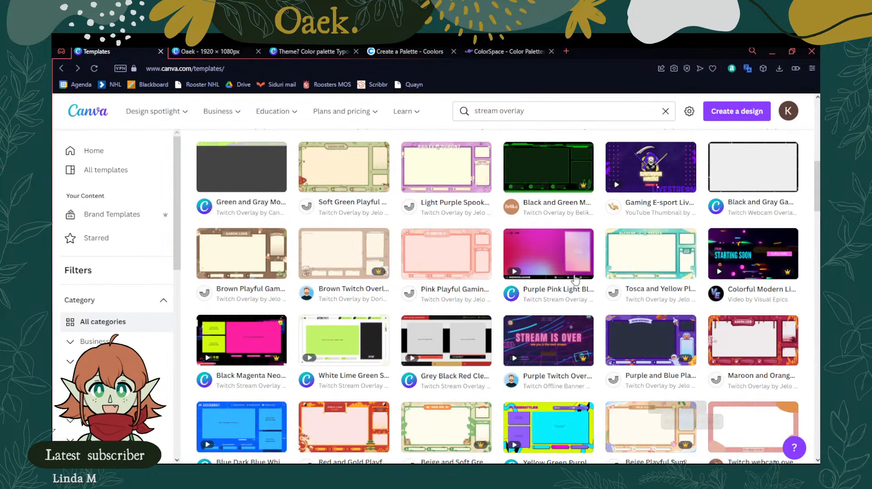
# Look further through the templates, previewing the western-style Brown Playful Gaming overlay and the Brown and Green Playful Gaming overlay
pyautogui.scroll(-1, 499, 281)
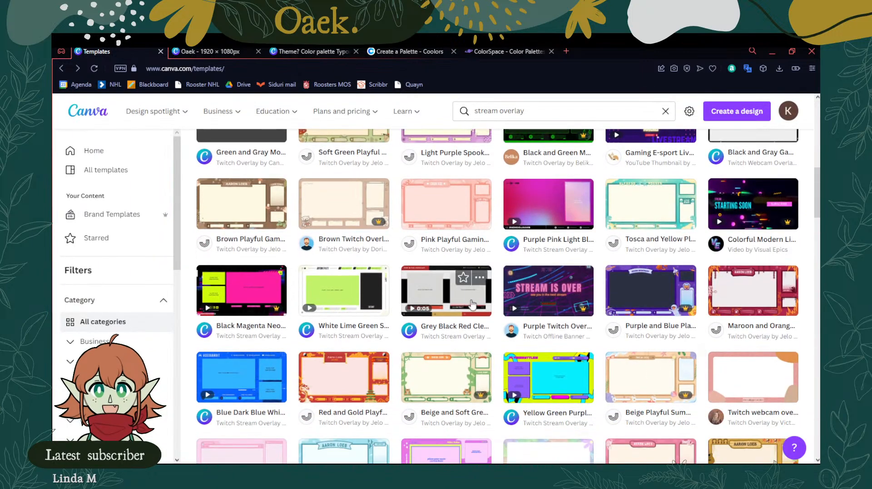
pyautogui.scroll(-3, 467, 302)
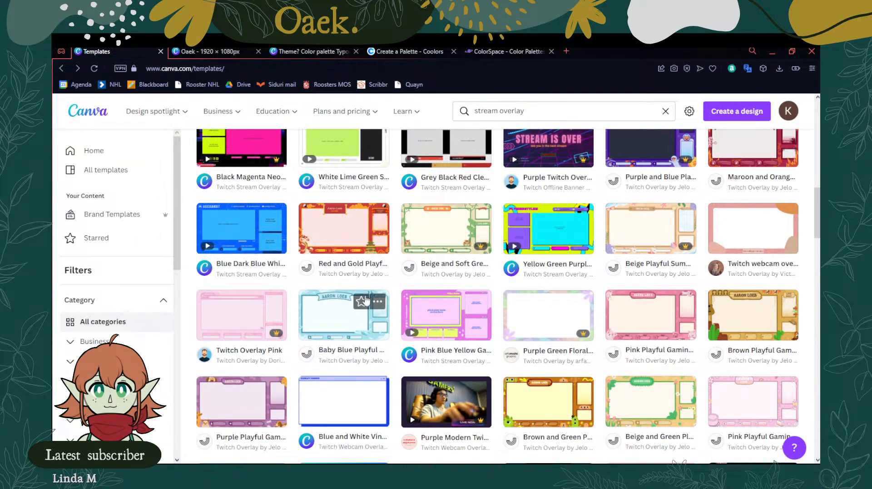
pyautogui.click(734, 316)
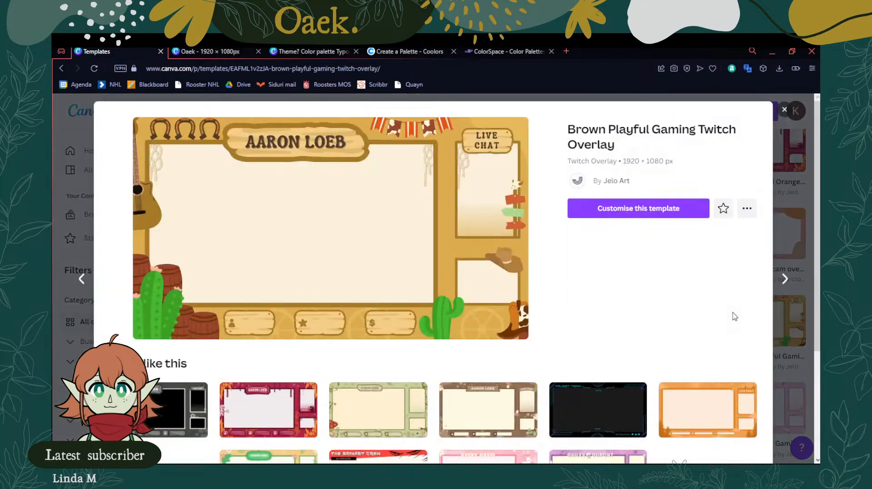
pyautogui.click(784, 110)
pyautogui.scroll(-4, 543, 261)
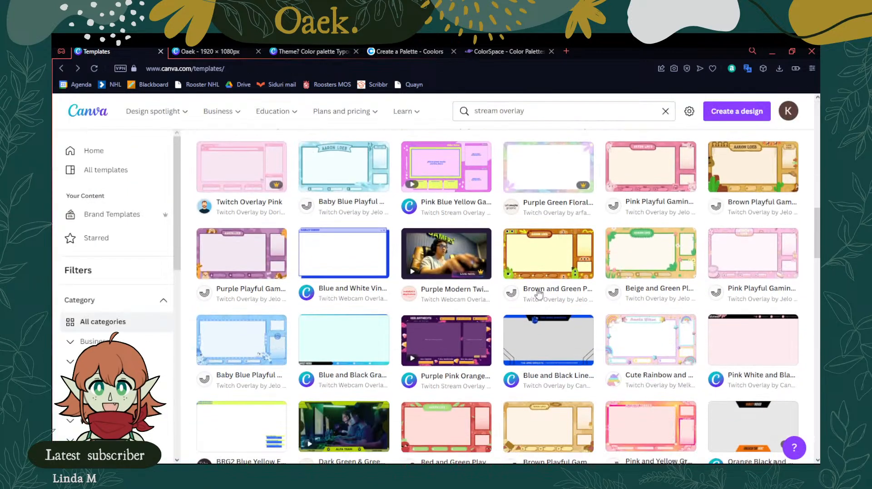
pyautogui.click(543, 261)
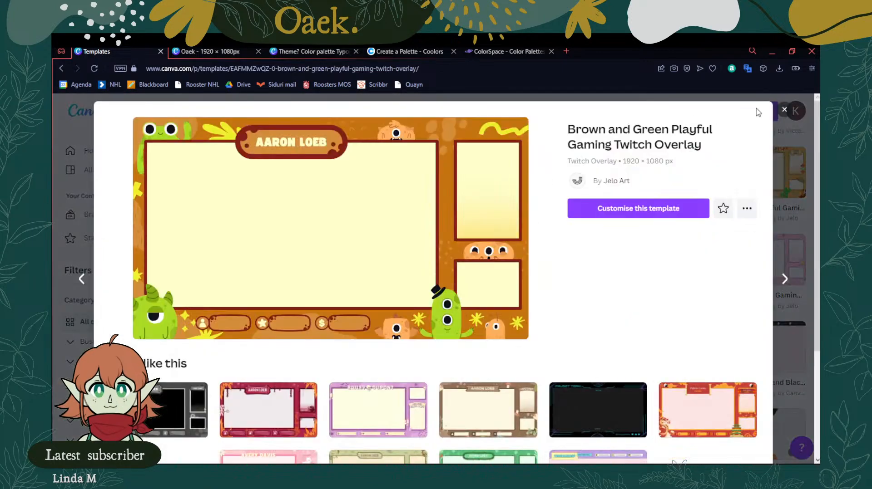
pyautogui.click(783, 110)
pyautogui.scroll(-4, 460, 332)
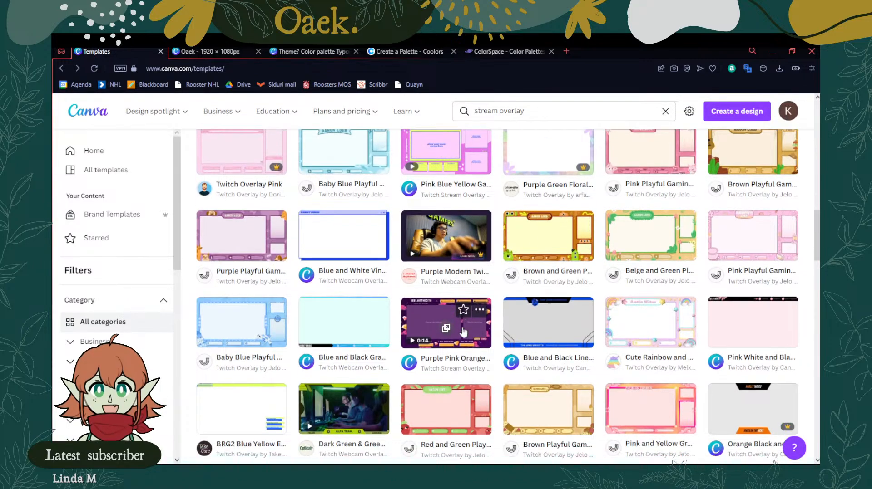
# Return to the earlier templates and reopen the Soft Green Playful Gaming Twitch Overlay preview
pyautogui.scroll(-10, 459, 332)
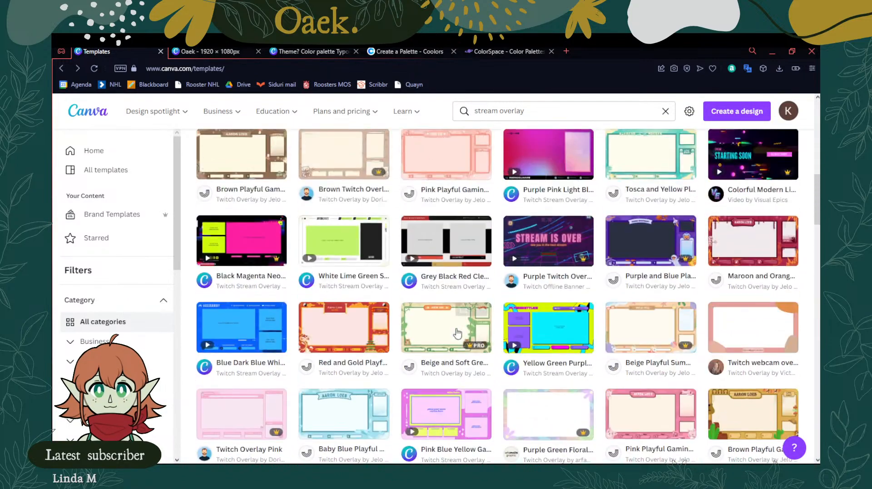
pyautogui.scroll(1, 398, 317)
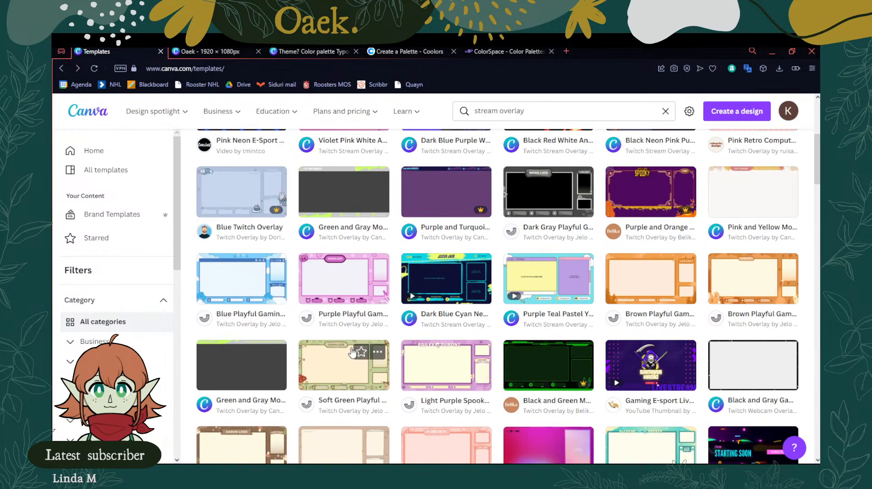
pyautogui.click(332, 366)
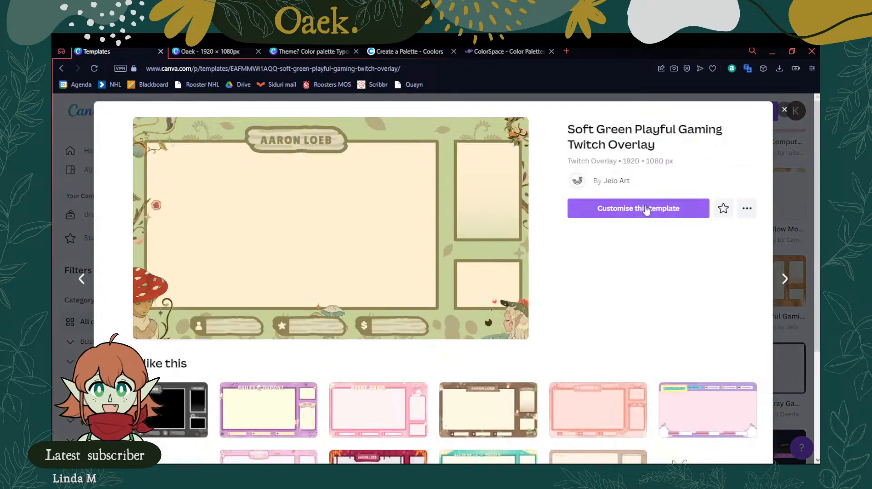
# Open the Soft Green Playful Gaming template for customising and copy its wooden name sign onto the Oaek overlay, centred on the gameplay frame's upper edge
pyautogui.click(578, 211)
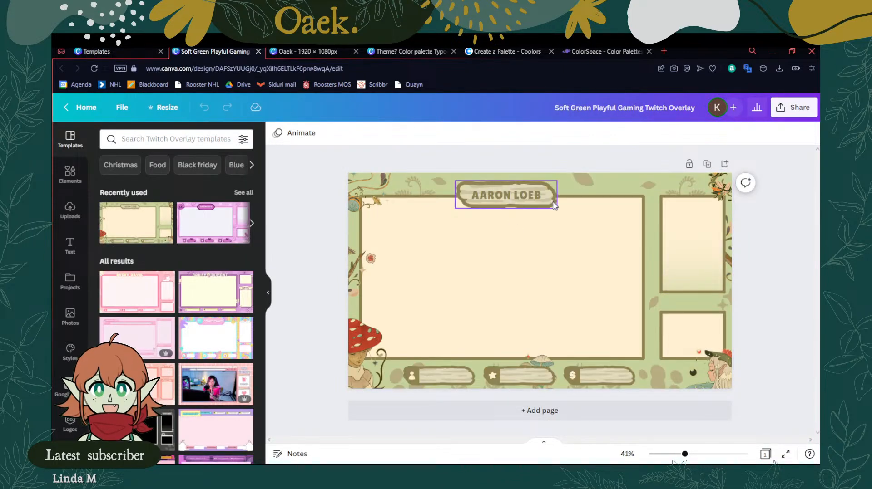
pyautogui.click(555, 205)
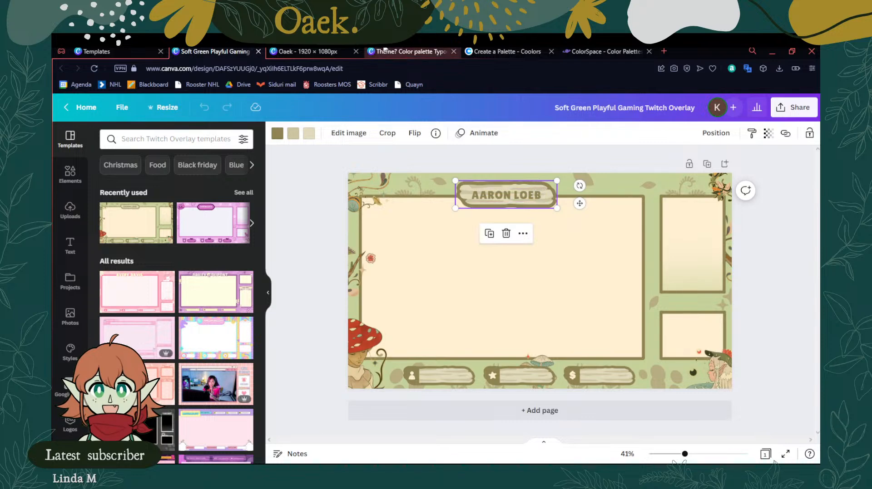
pyautogui.click(311, 51)
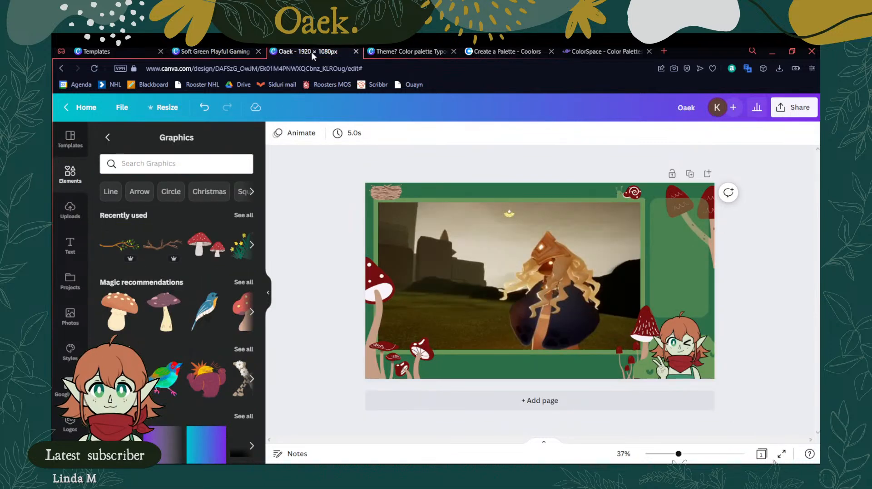
pyautogui.hotkey('ctrl', 'v')
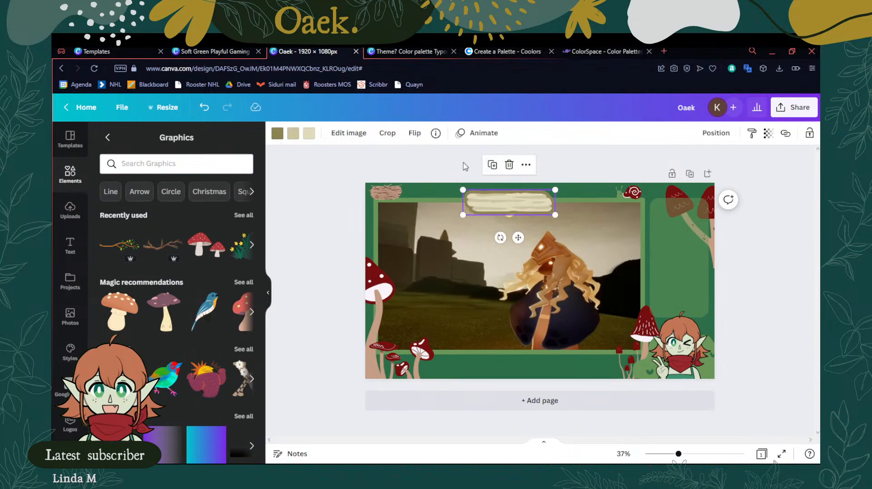
pyautogui.moveTo(517, 203); pyautogui.dragTo(518, 201)
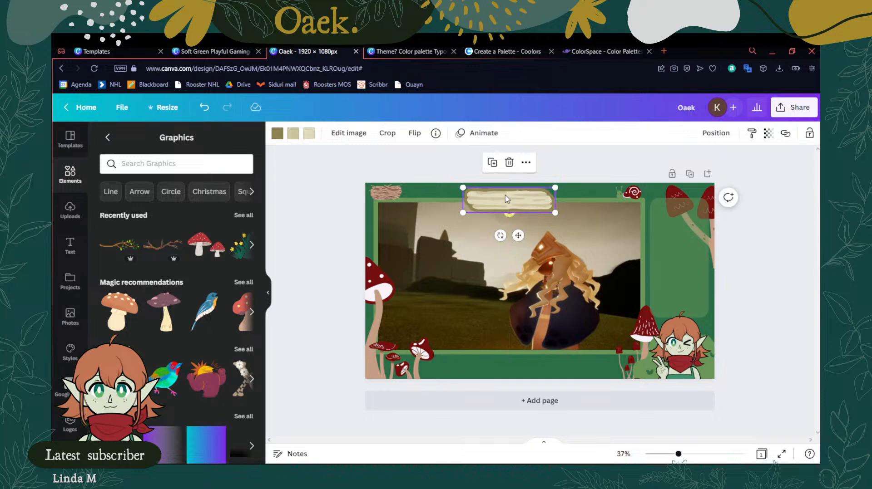
# Recolour the pasted wooden sign with a light green outline, dark green fill and light green grain lines
pyautogui.click(275, 134)
pyautogui.click(182, 189)
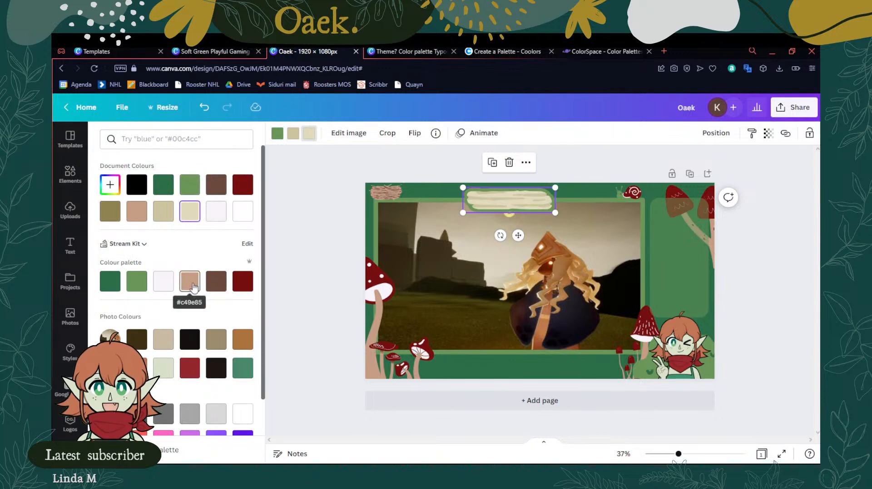
pyautogui.click(110, 282)
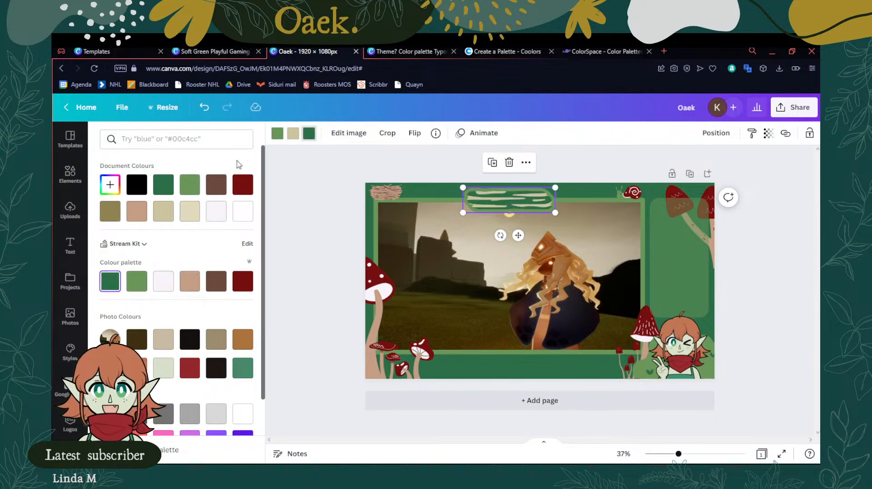
pyautogui.click(290, 136)
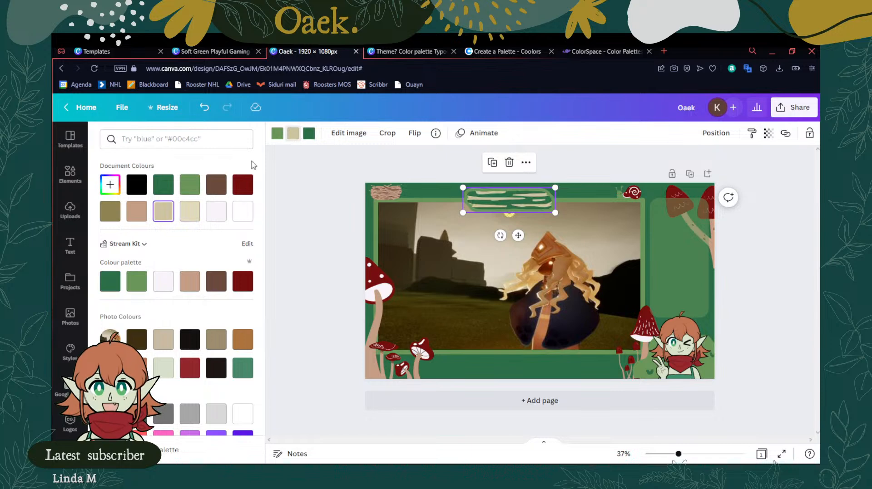
pyautogui.click(141, 289)
pyautogui.press('Escape')
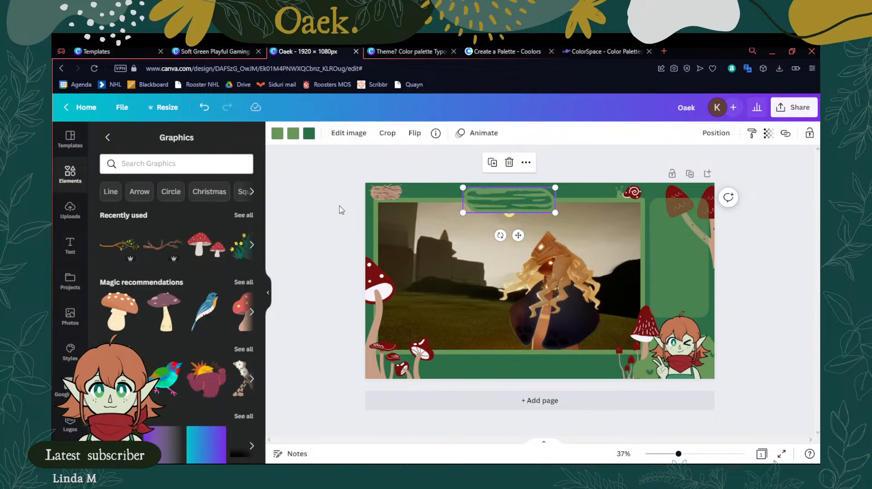
pyautogui.click(324, 222)
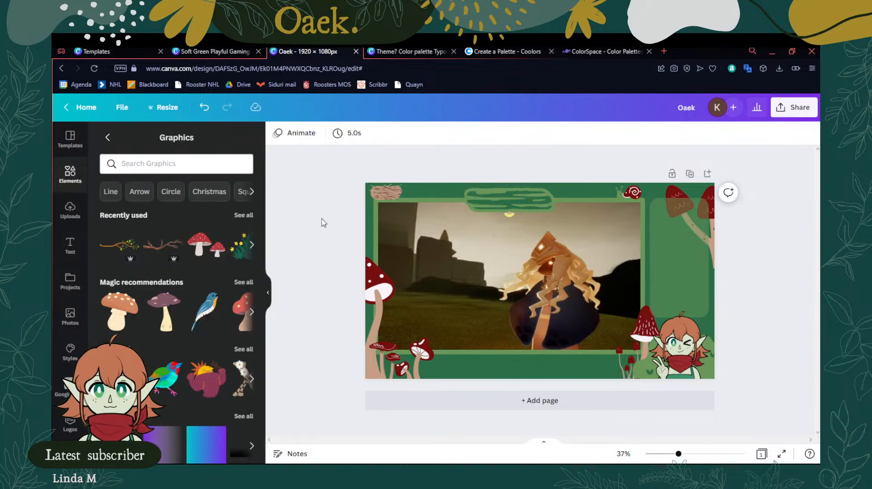
# Try dark brown grain lines and a tan #c49e85 fill on the wooden sign, and delete the sign from the overlay
pyautogui.click(519, 193)
pyautogui.click(293, 133)
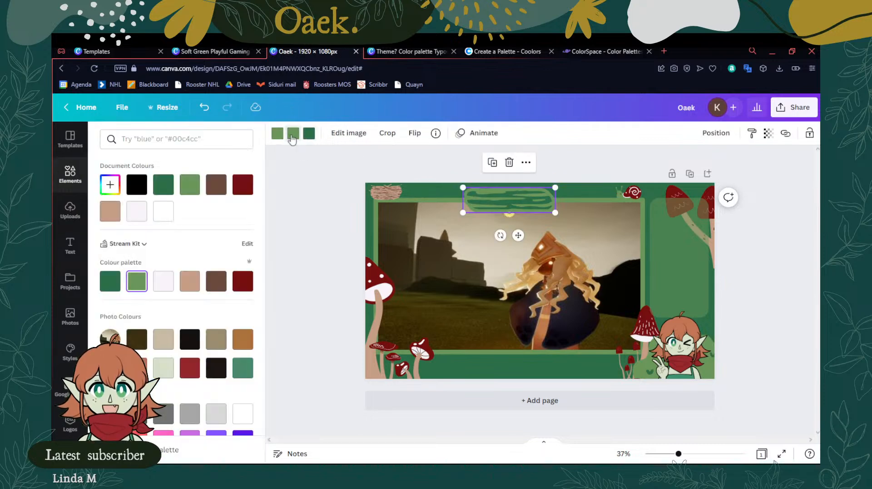
pyautogui.click(189, 282)
pyautogui.click(216, 281)
pyautogui.click(309, 133)
pyautogui.click(189, 281)
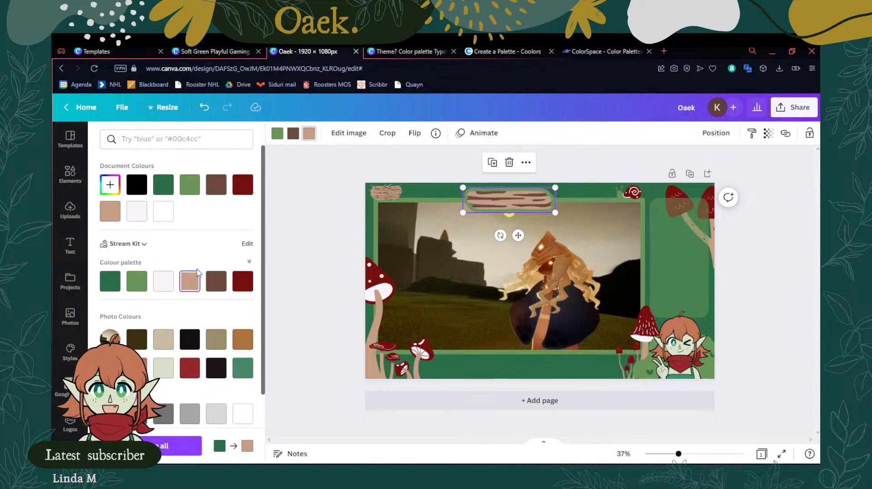
pyautogui.click(303, 206)
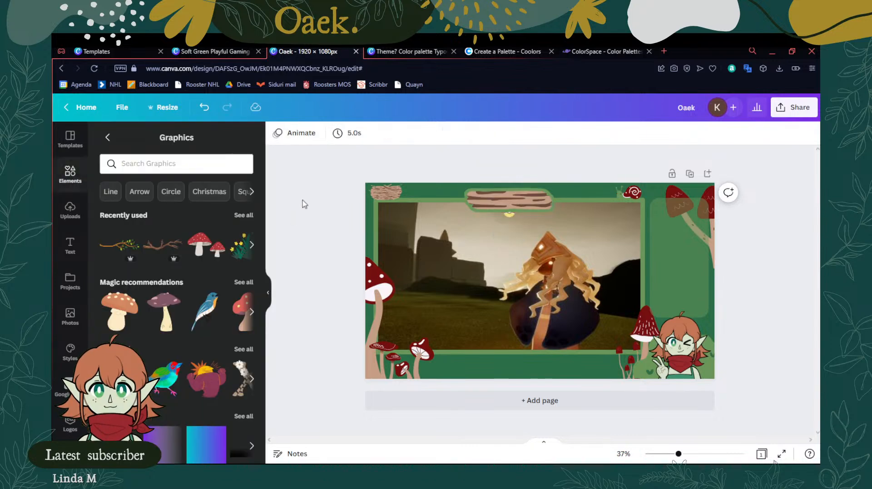
pyautogui.click(489, 204)
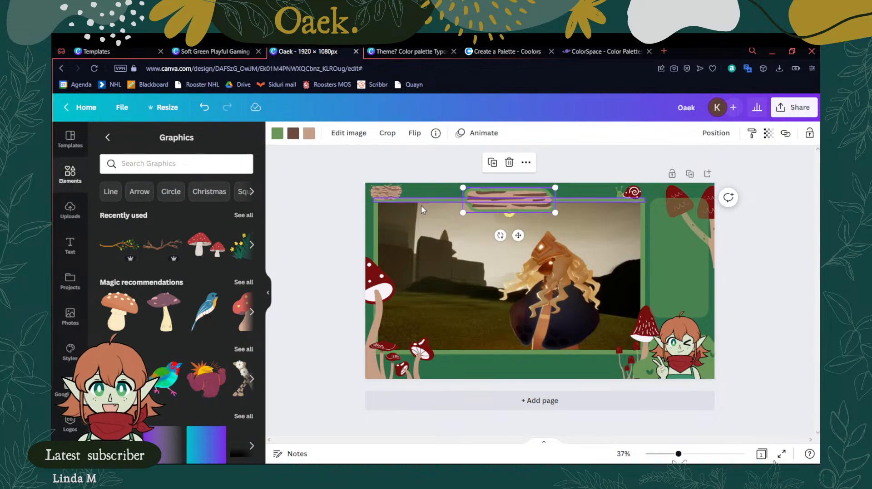
pyautogui.press('Delete')
# Search the elements for "name tag" and limit the results to graphics
pyautogui.click(79, 179)
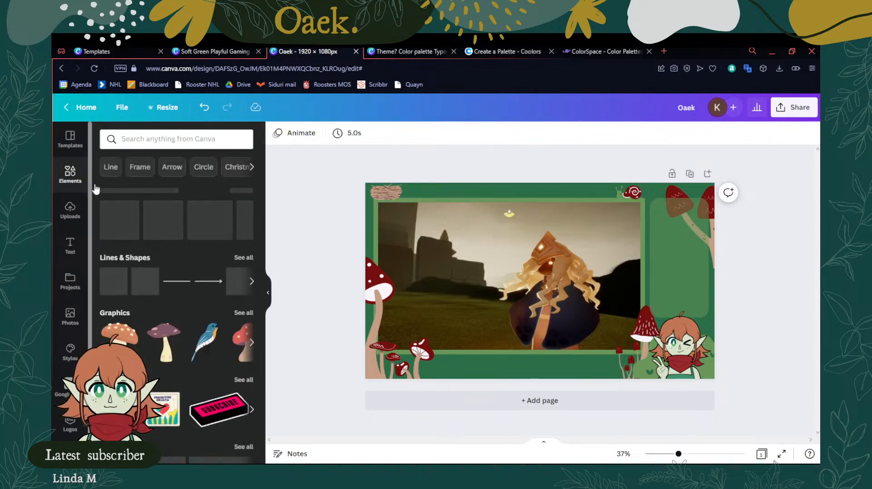
pyautogui.scroll(-2, 145, 220)
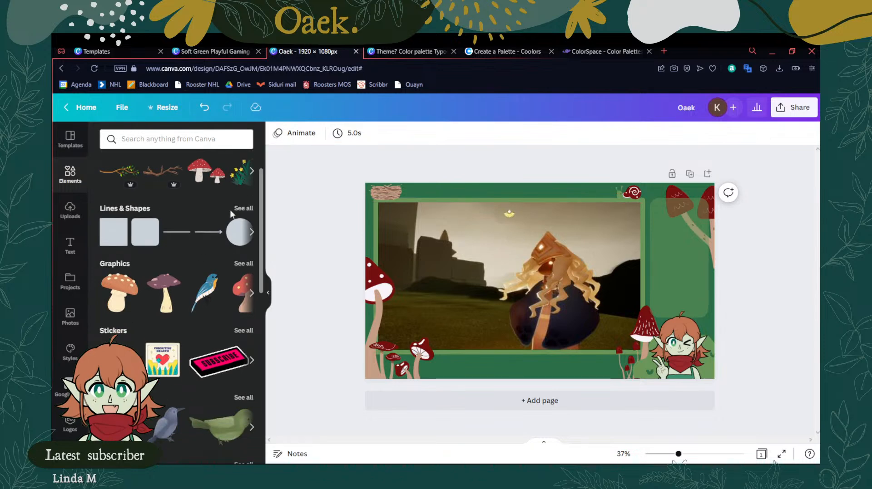
pyautogui.click(174, 138)
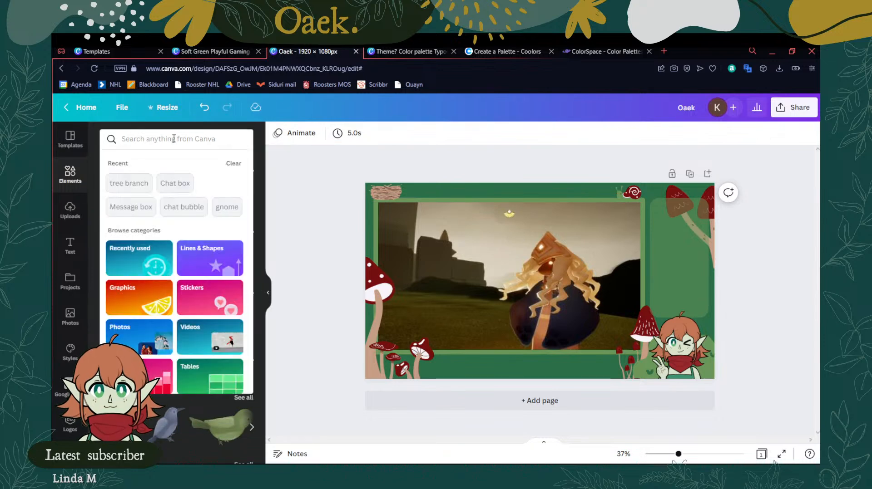
pyautogui.write('na')
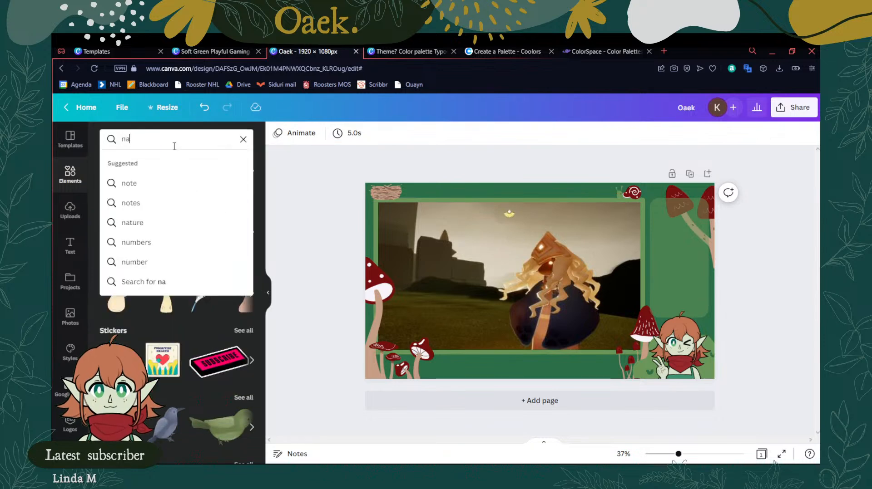
pyautogui.write('me')
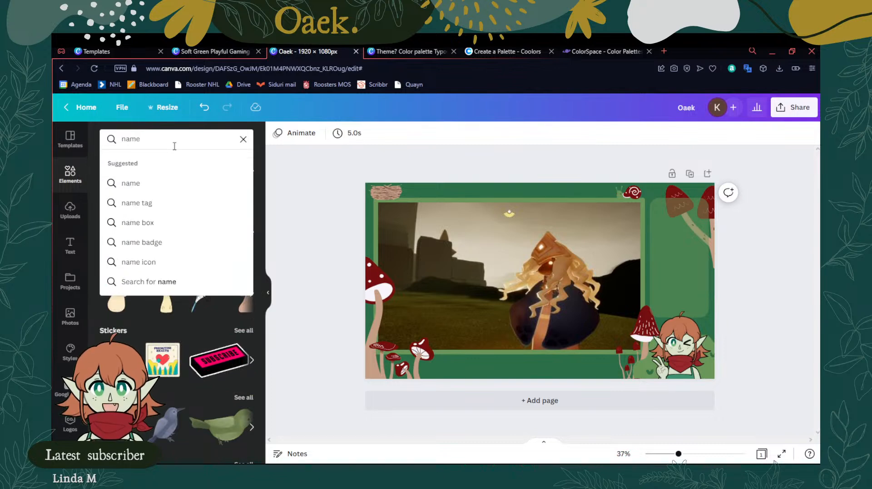
pyautogui.click(148, 203)
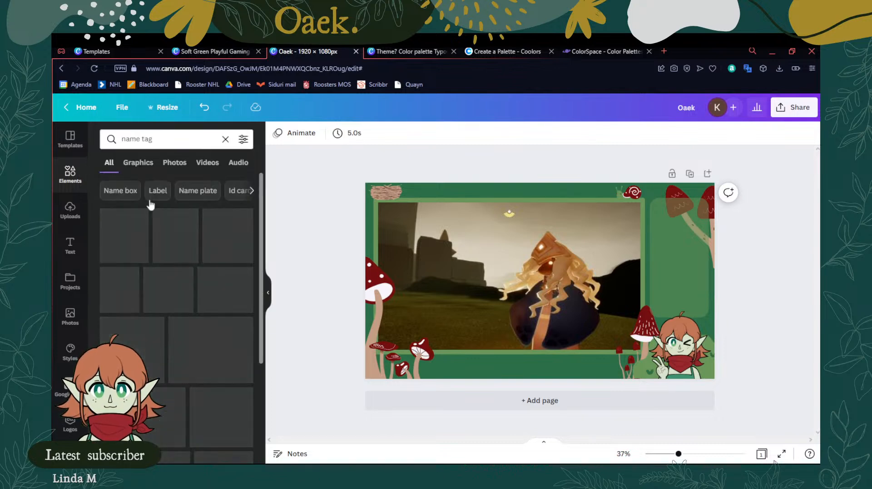
pyautogui.click(137, 163)
# Look through the name tag graphics for a sign that suits the mushroom overlay, and return to the first results
pyautogui.scroll(-3, 202, 243)
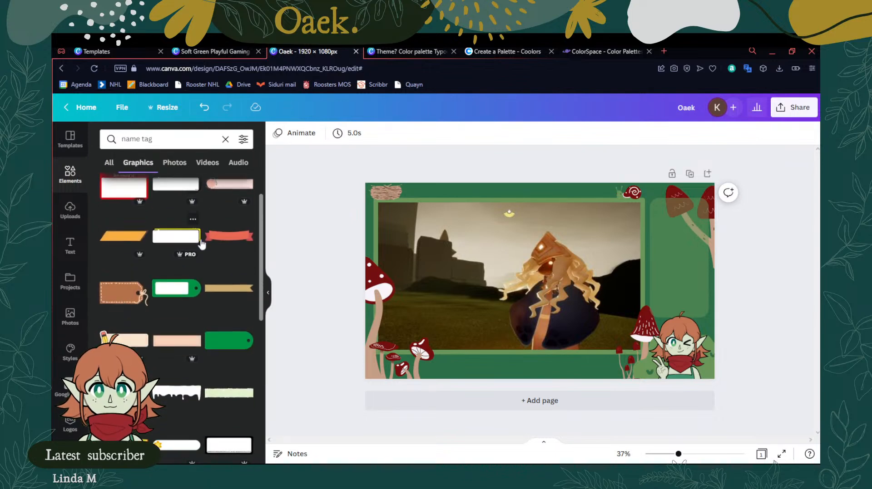
pyautogui.scroll(-2, 199, 253)
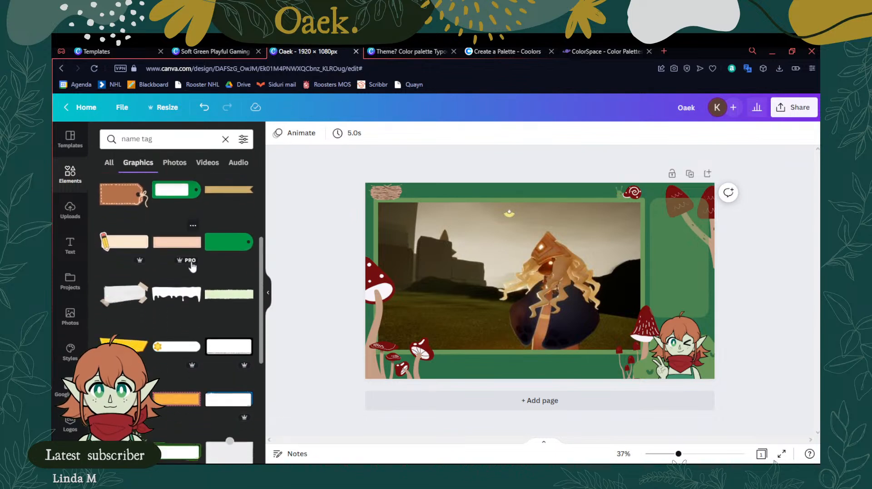
pyautogui.scroll(-3, 193, 273)
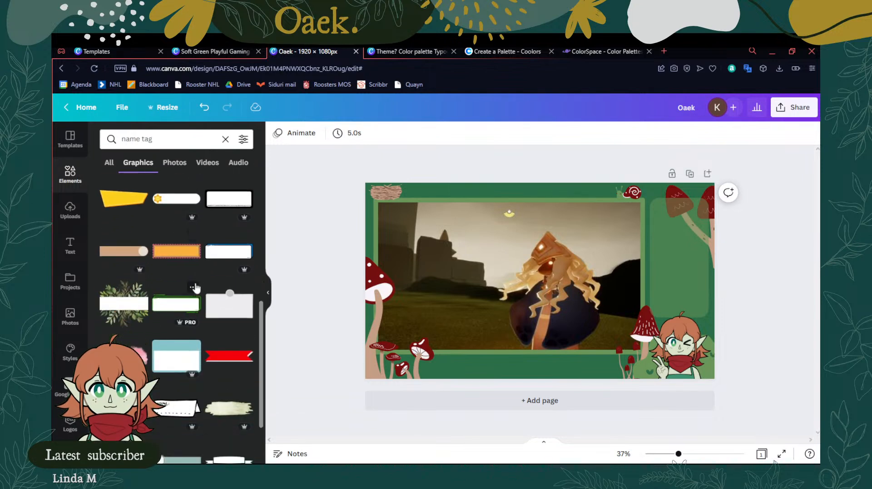
pyautogui.scroll(-3, 193, 293)
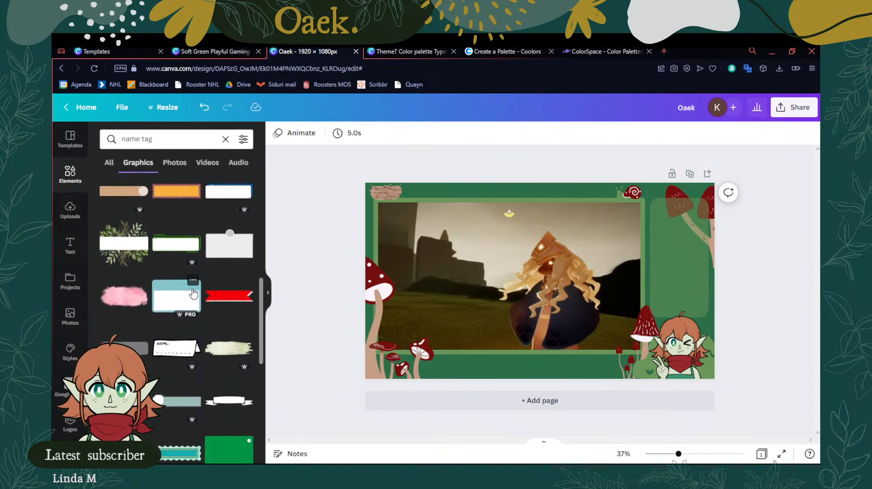
pyautogui.scroll(-5, 188, 295)
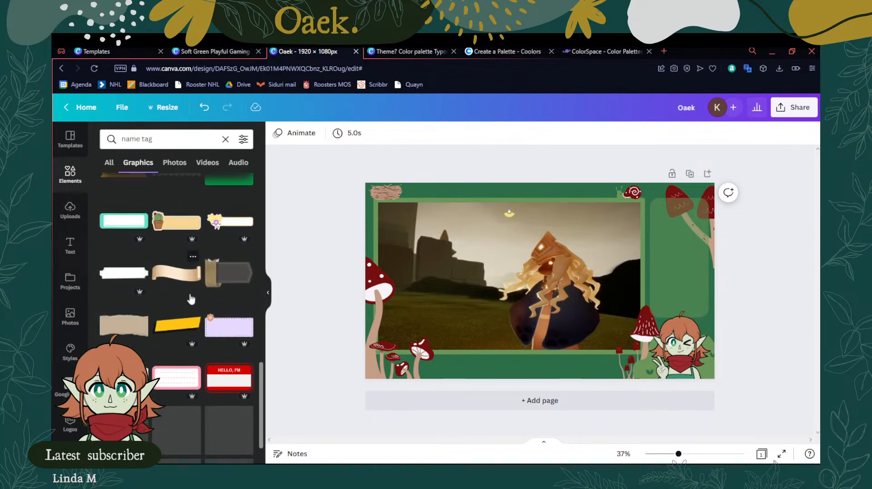
pyautogui.scroll(-1, 181, 301)
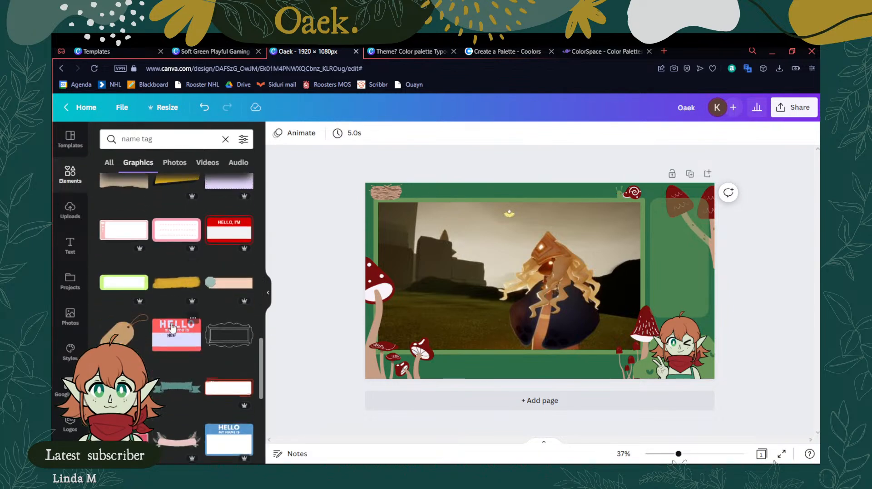
pyautogui.scroll(-6, 177, 327)
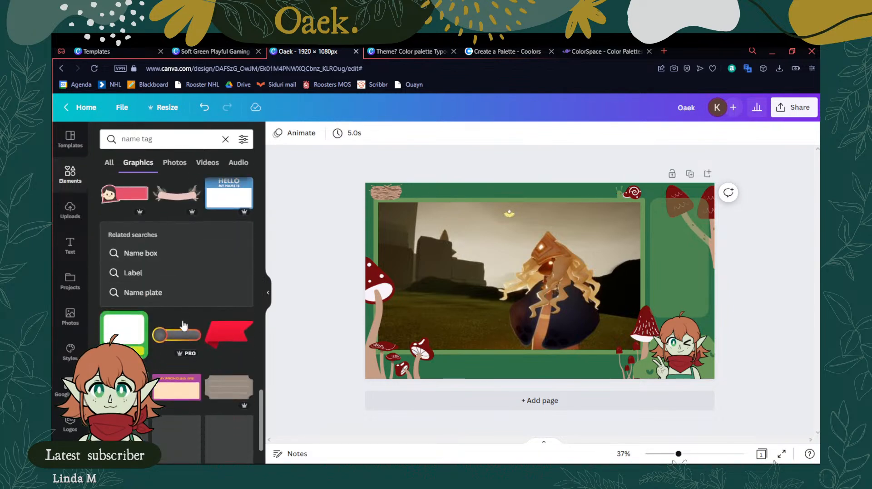
pyautogui.scroll(-1, 190, 332)
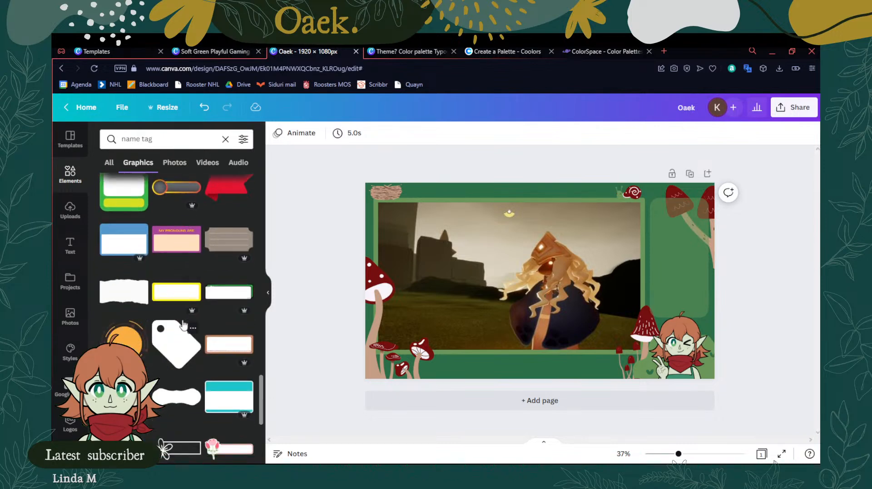
pyautogui.scroll(-1, 218, 349)
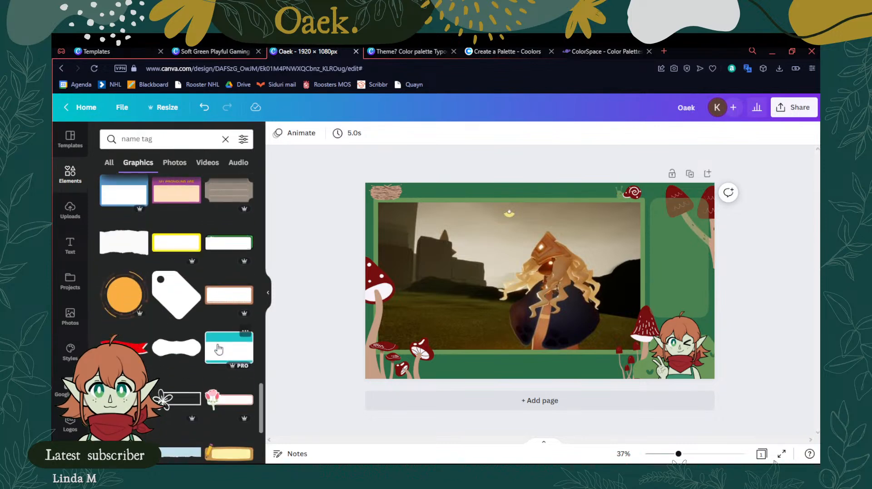
pyautogui.scroll(-1, 221, 349)
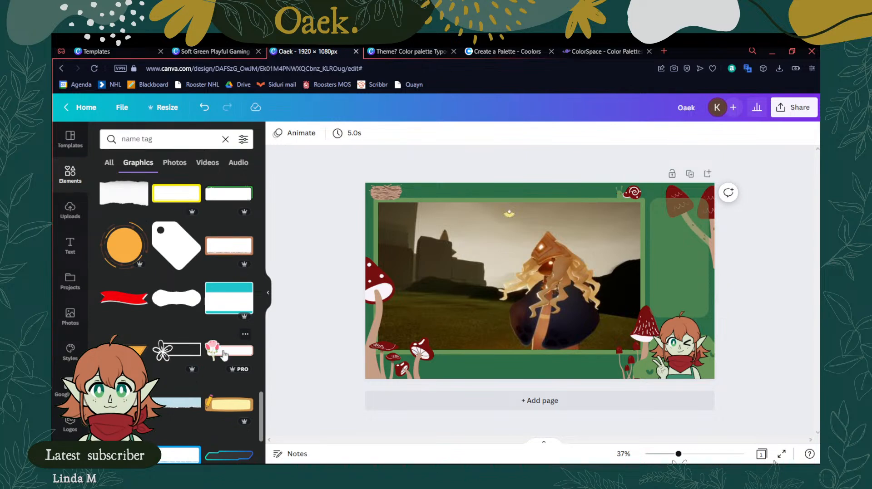
pyautogui.scroll(-5, 200, 350)
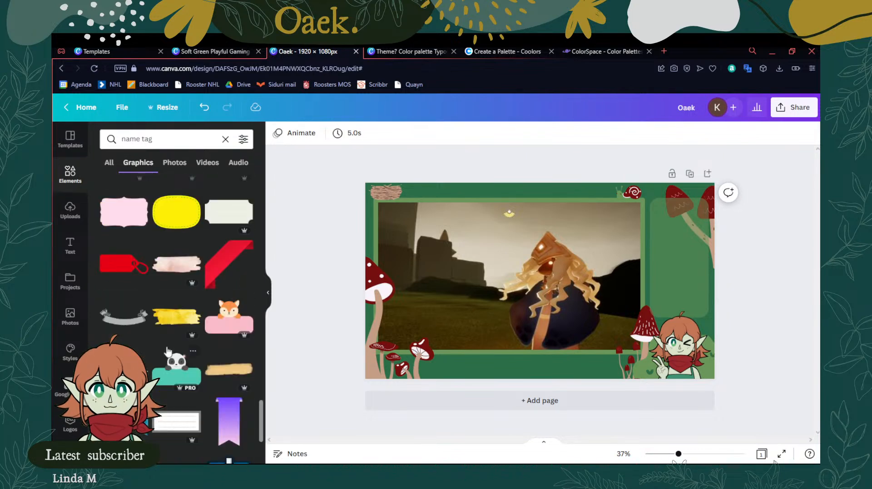
pyautogui.scroll(20, 188, 335)
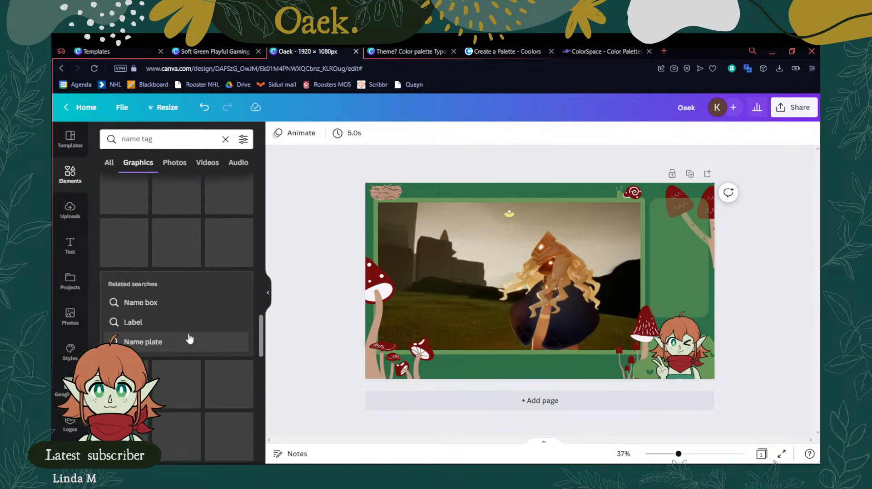
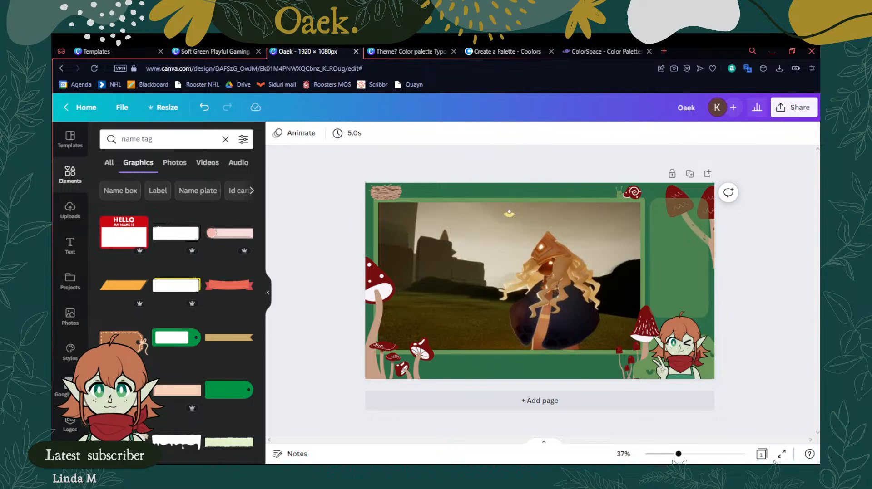
# Tilt the wooden log graphic in the overlay's upper-left corner slightly counterclockwise
pyautogui.click(386, 193)
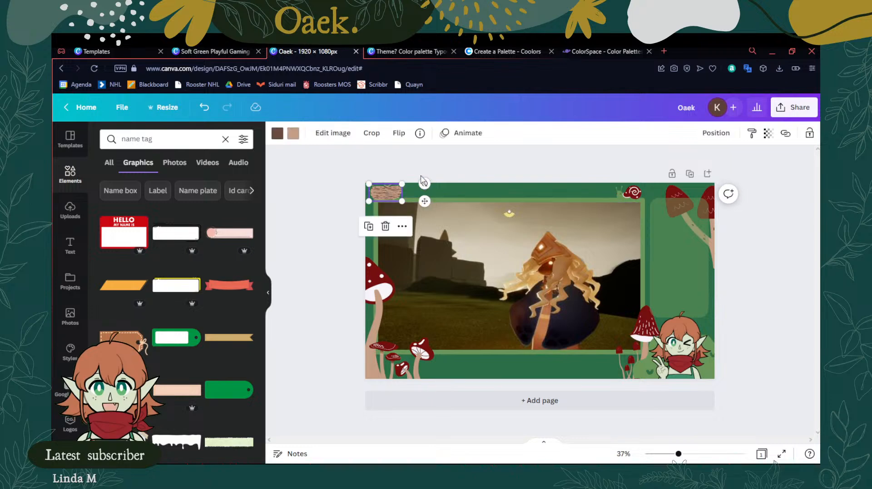
pyautogui.moveTo(424, 183); pyautogui.dragTo(422, 181)
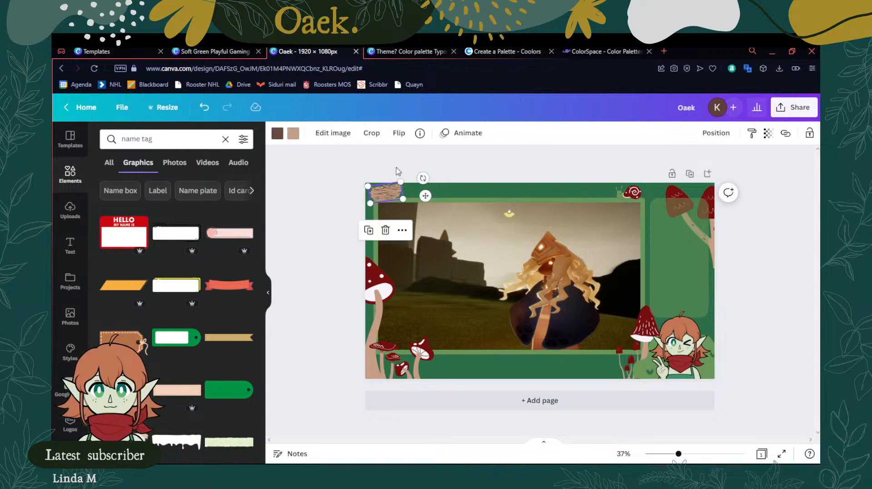
pyautogui.click(398, 171)
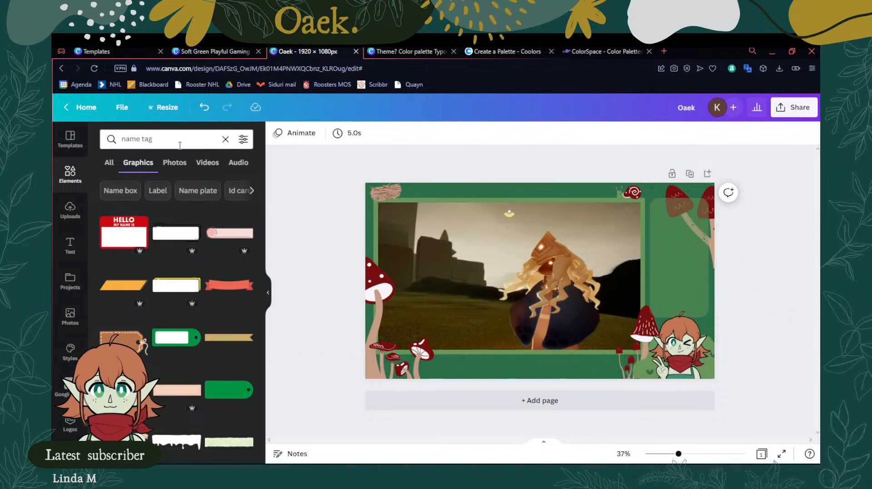
# Search the elements for "grass" and limit the results to graphics
pyautogui.click(225, 140)
pyautogui.write('gr')
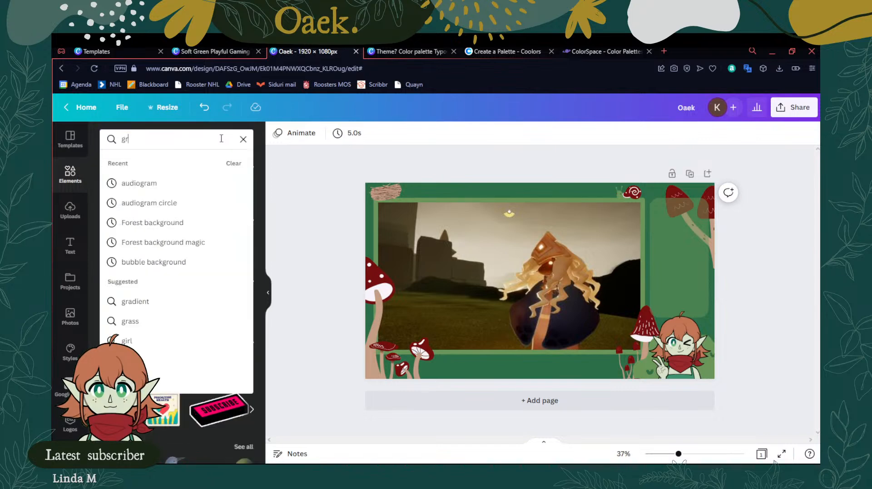
pyautogui.write('ass')
pyautogui.press('Return')
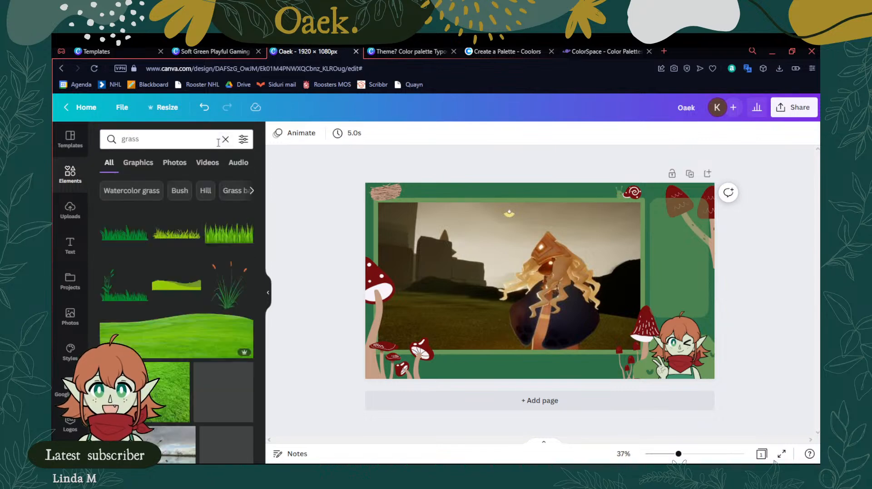
pyautogui.click(138, 163)
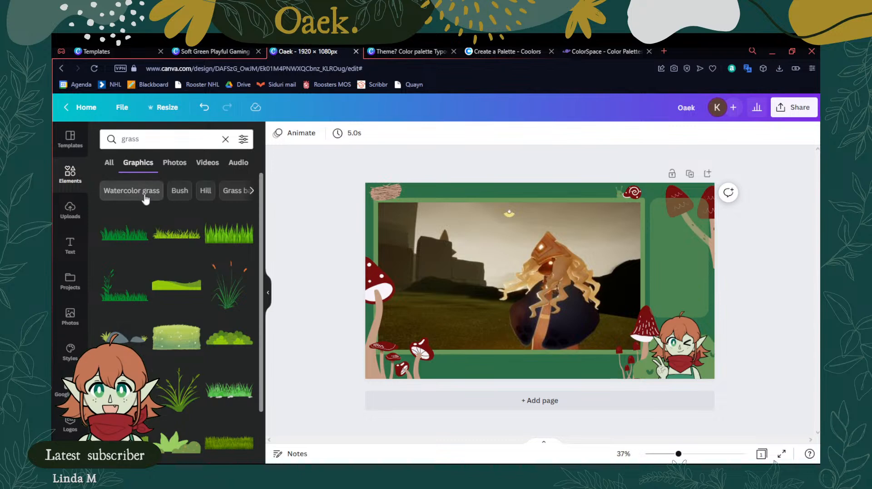
# Try the green grass graphic with tall leafy stems, enlarged along the overlay's lower edge, and delete it
pyautogui.click(116, 301)
pyautogui.moveTo(516, 318); pyautogui.dragTo(392, 363)
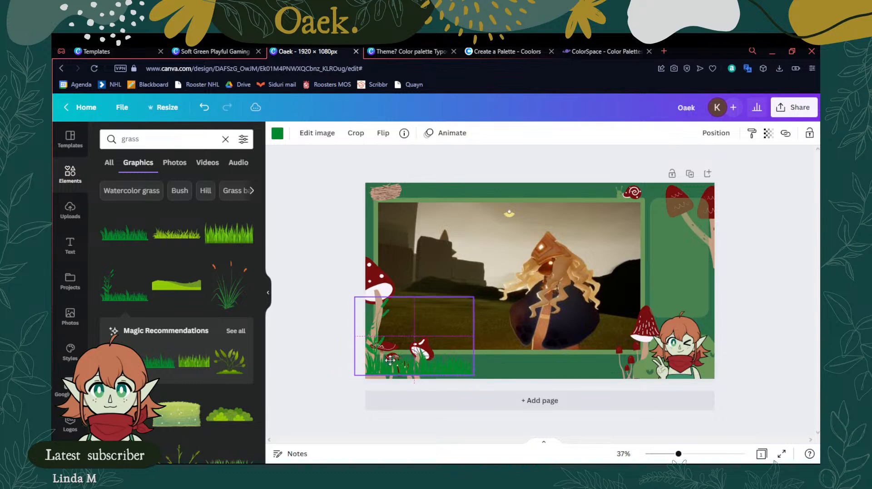
pyautogui.moveTo(471, 299); pyautogui.dragTo(625, 255)
pyautogui.moveTo(597, 218); pyautogui.dragTo(486, 300)
pyautogui.moveTo(449, 368); pyautogui.dragTo(530, 370)
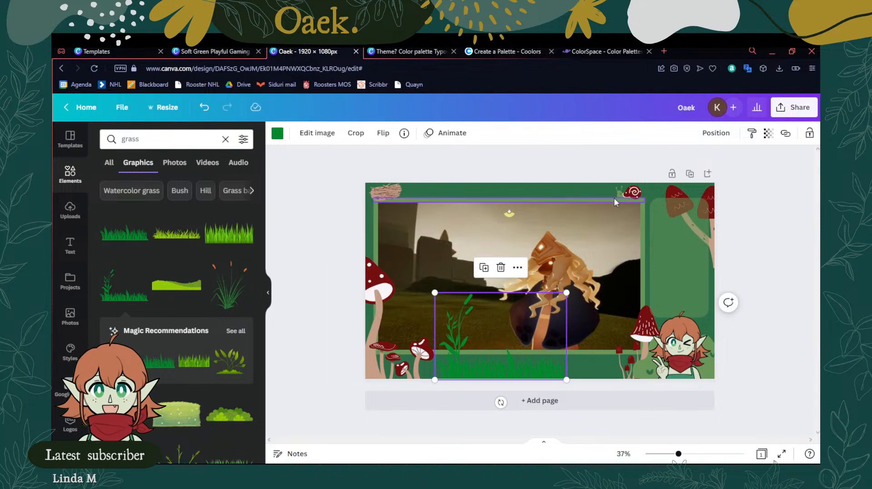
pyautogui.press('Delete')
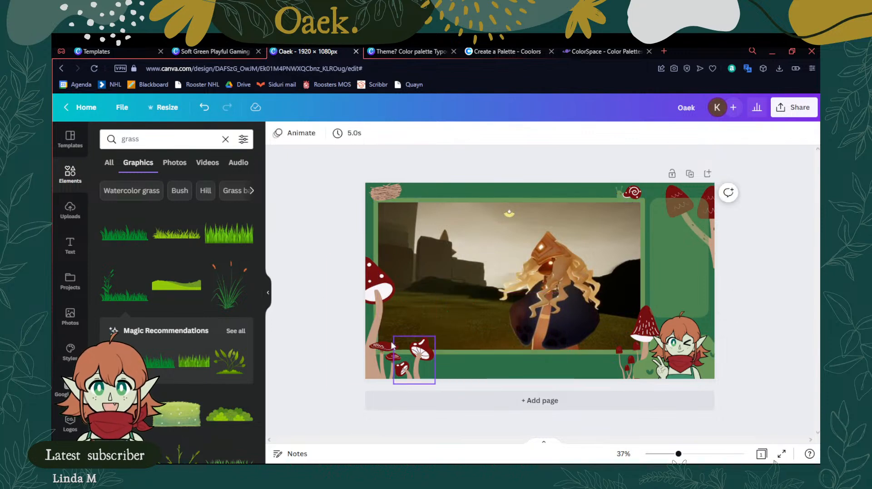
# Try the hand-drawn grass strip with white flowers along the overlay's lower edge beside the red mushrooms, and delete it
pyautogui.scroll(-3, 223, 297)
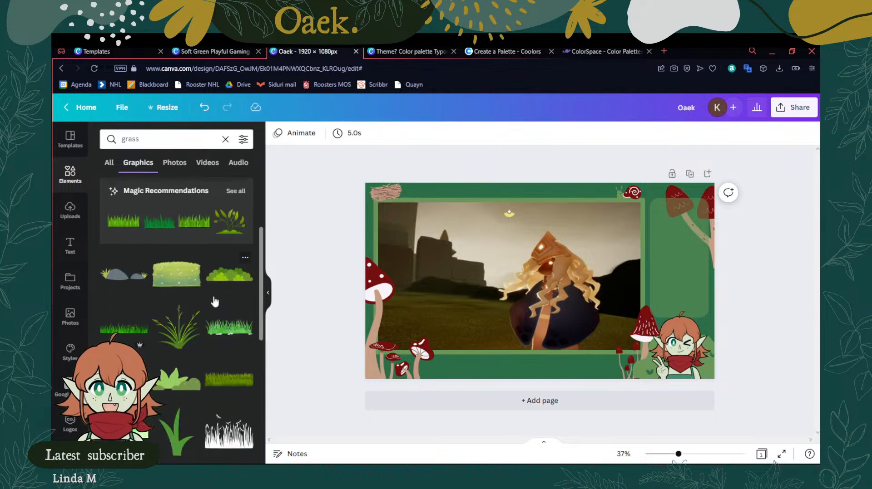
pyautogui.scroll(-3, 211, 302)
pyautogui.scroll(-3, 234, 320)
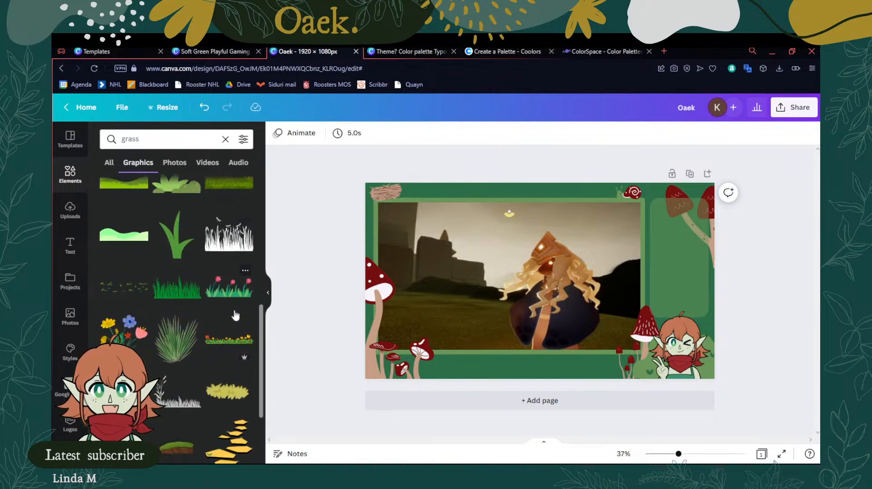
pyautogui.scroll(-1, 217, 362)
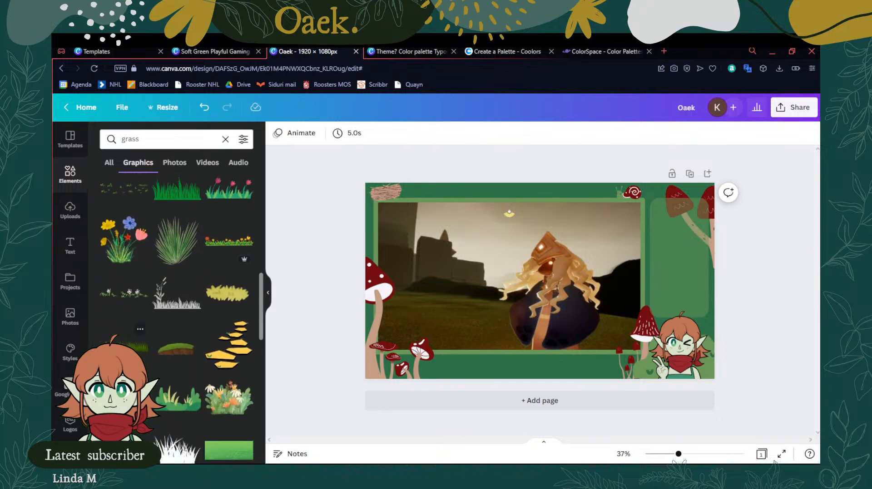
pyautogui.click(115, 306)
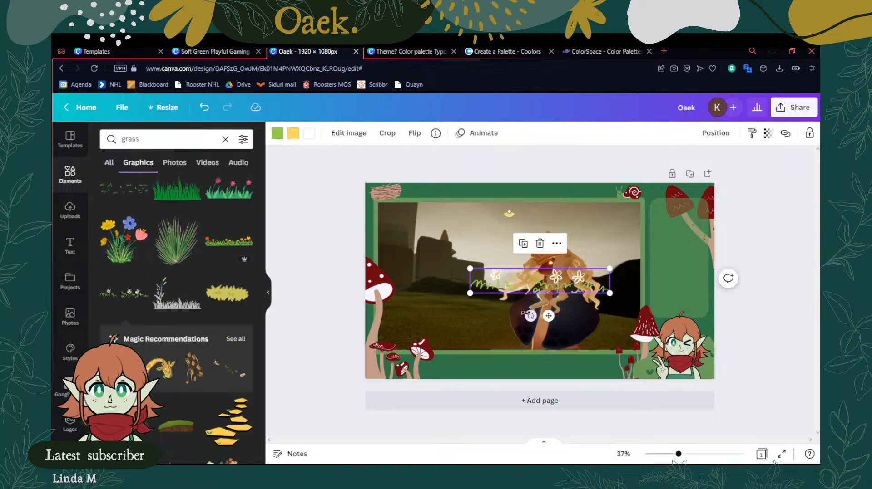
pyautogui.moveTo(545, 292); pyautogui.dragTo(556, 369)
pyautogui.moveTo(558, 370); pyautogui.dragTo(561, 370)
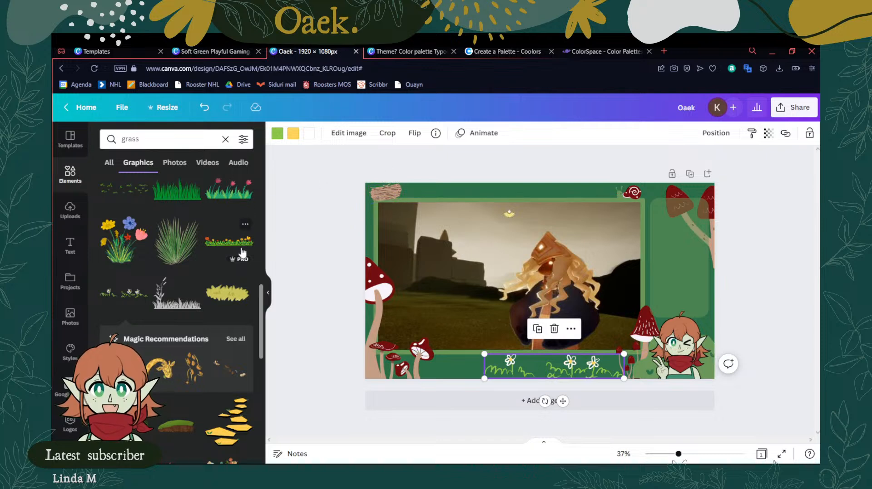
pyautogui.press('Delete')
# Add the pointed green grass tuft, shrink it to about 177 px wide, and place it among the mushrooms in the overlay's lower-left corner
pyautogui.scroll(-4, 183, 304)
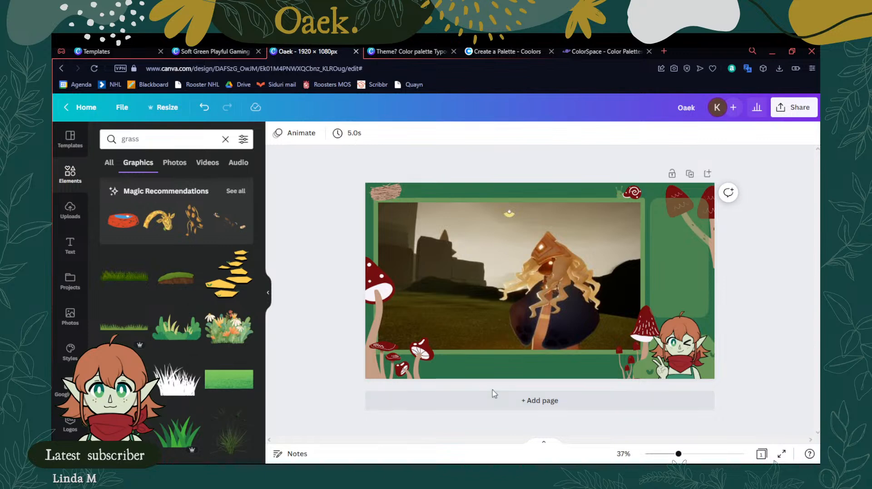
pyautogui.click(166, 438)
pyautogui.moveTo(601, 242); pyautogui.dragTo(389, 359)
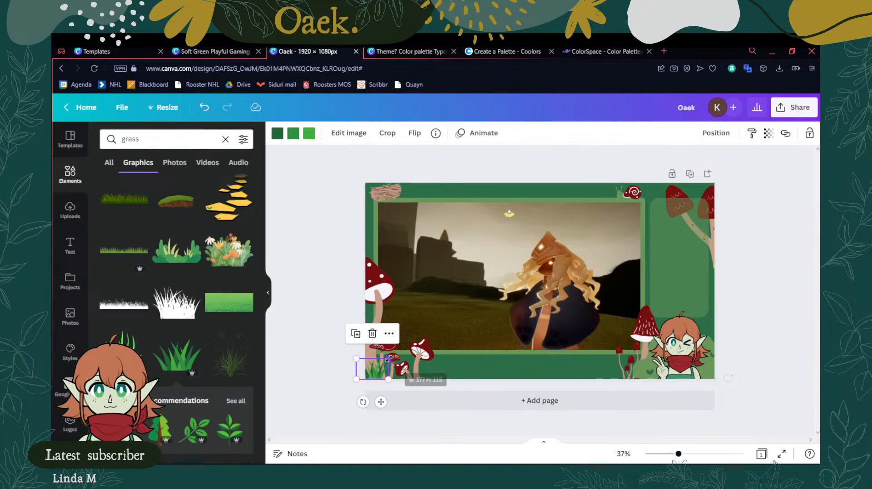
pyautogui.click(304, 331)
pyautogui.moveTo(373, 376); pyautogui.dragTo(378, 371)
pyautogui.click(318, 341)
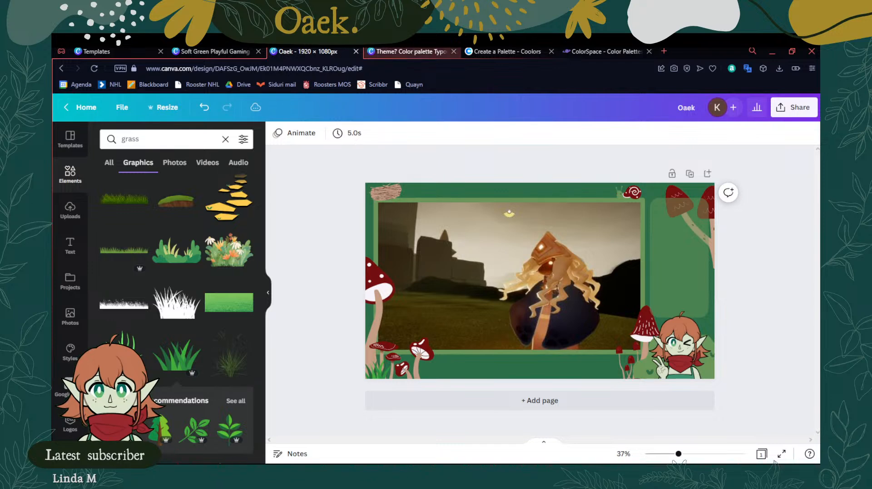
# Switch to the "Theme? Color palette Typography" board and review its theme notes and mushroom graphics against the overlay
pyautogui.click(409, 52)
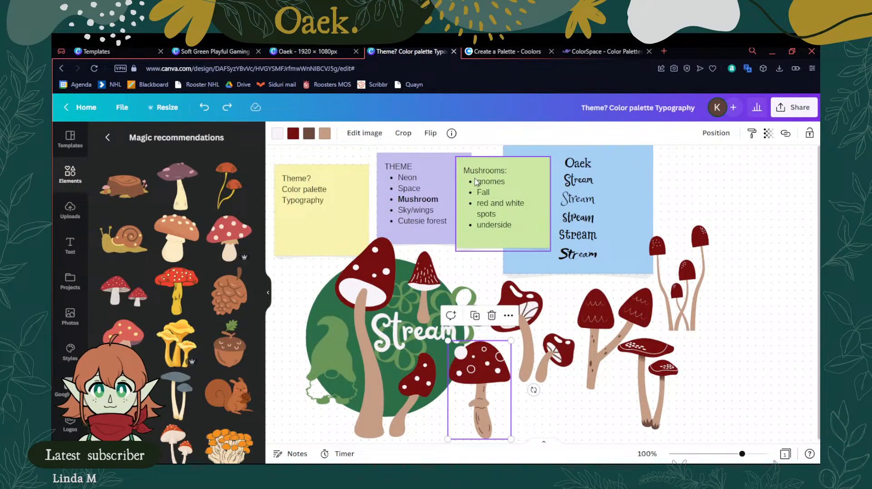
pyautogui.click(757, 354)
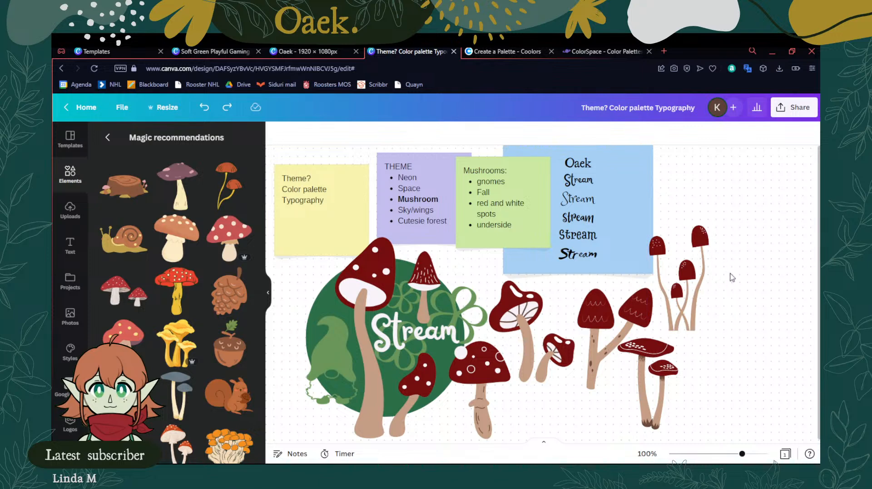
pyautogui.click(313, 51)
pyautogui.click(402, 51)
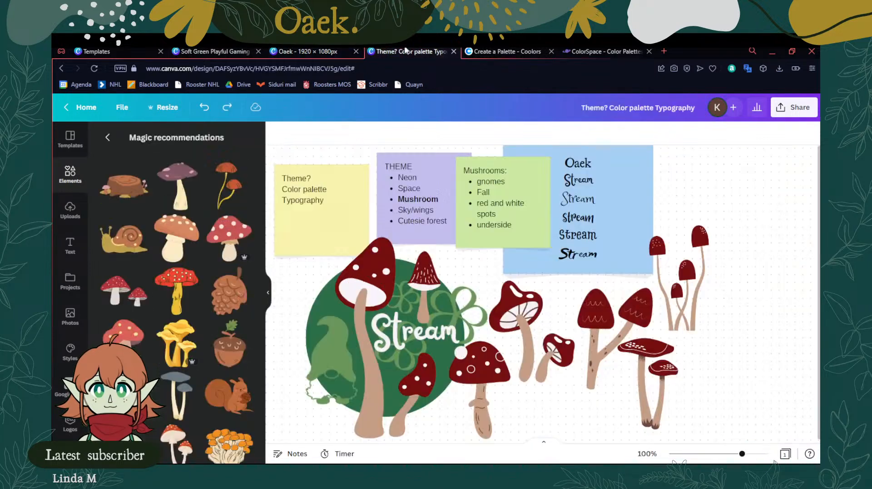